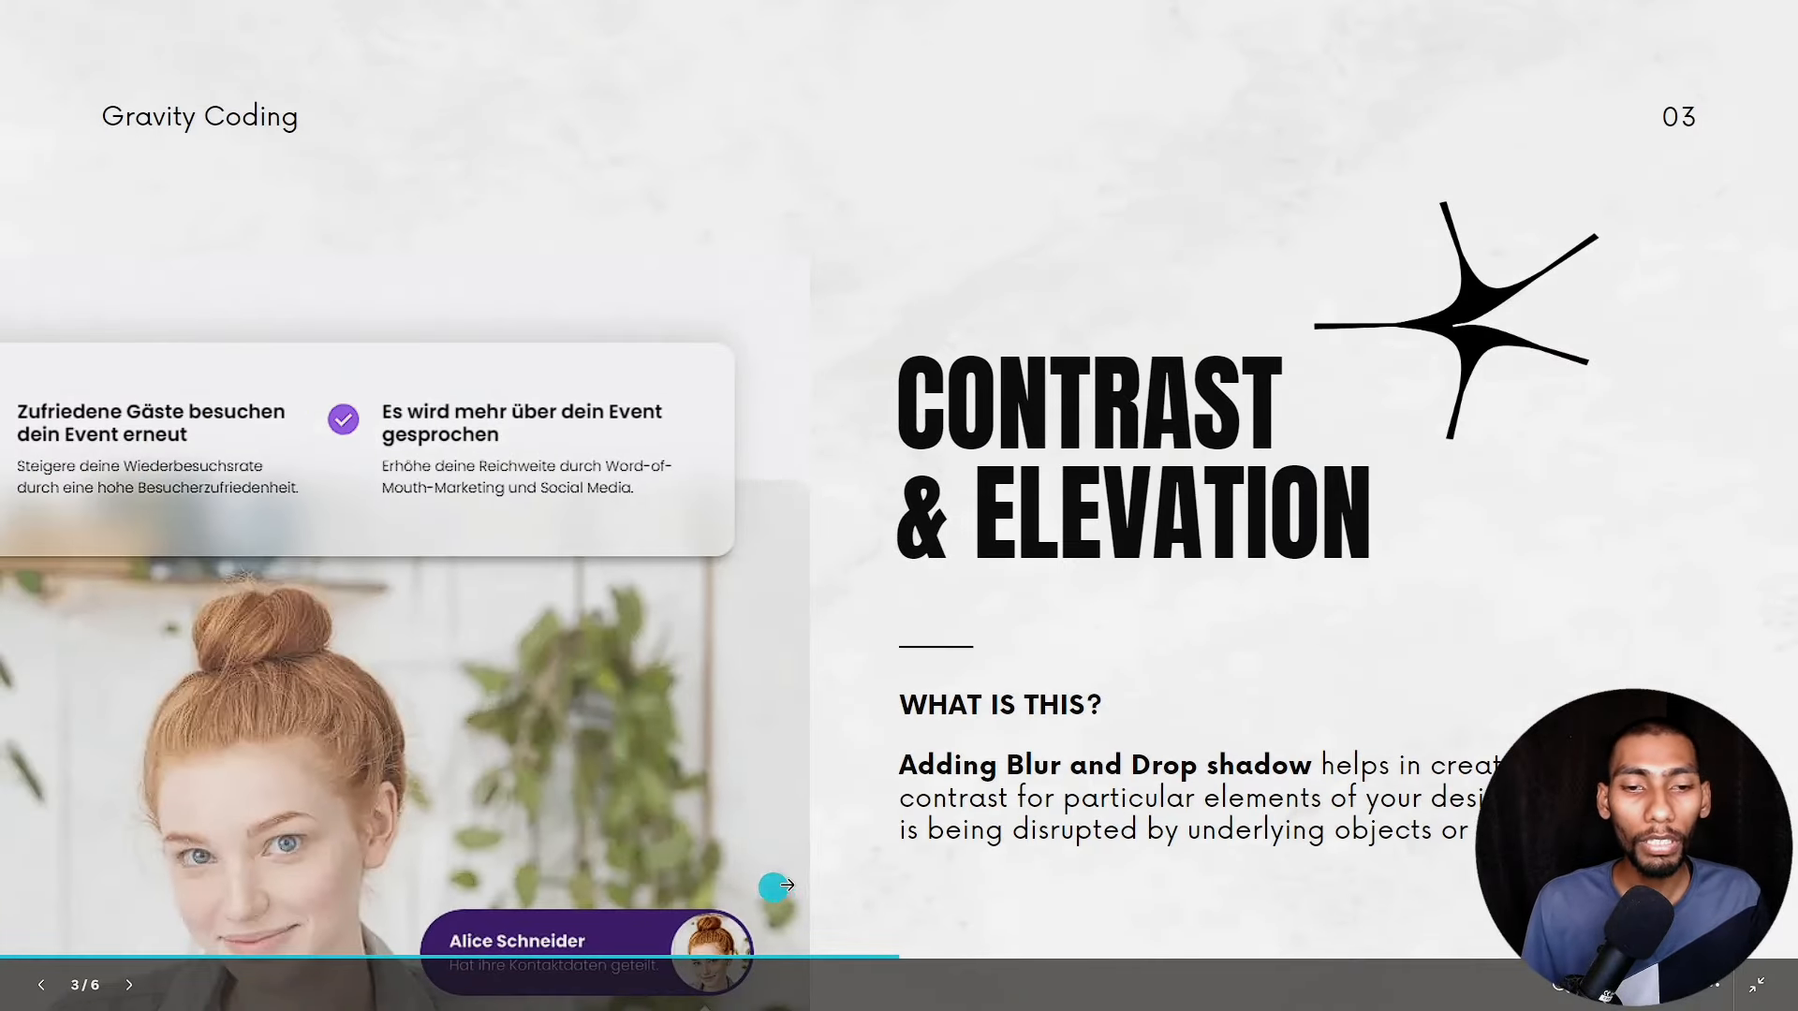
key(alt+Tab)
key(alt+Tab)
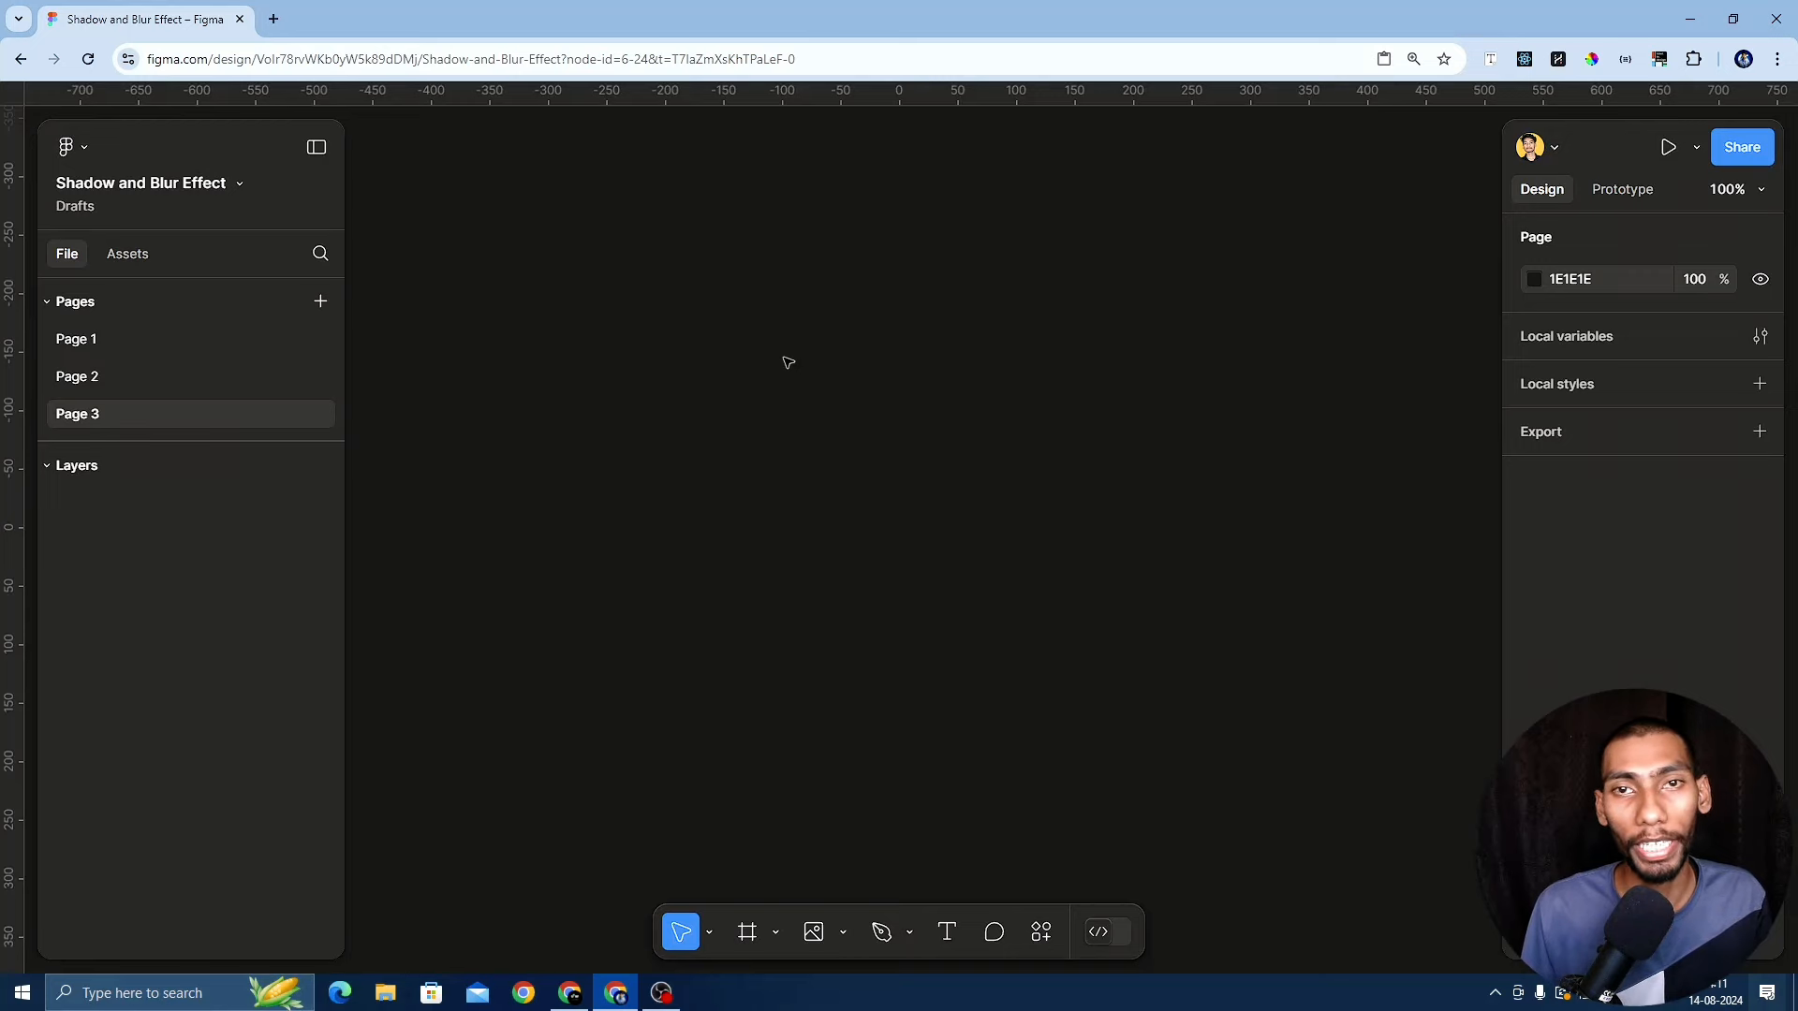
key(alt+Tab)
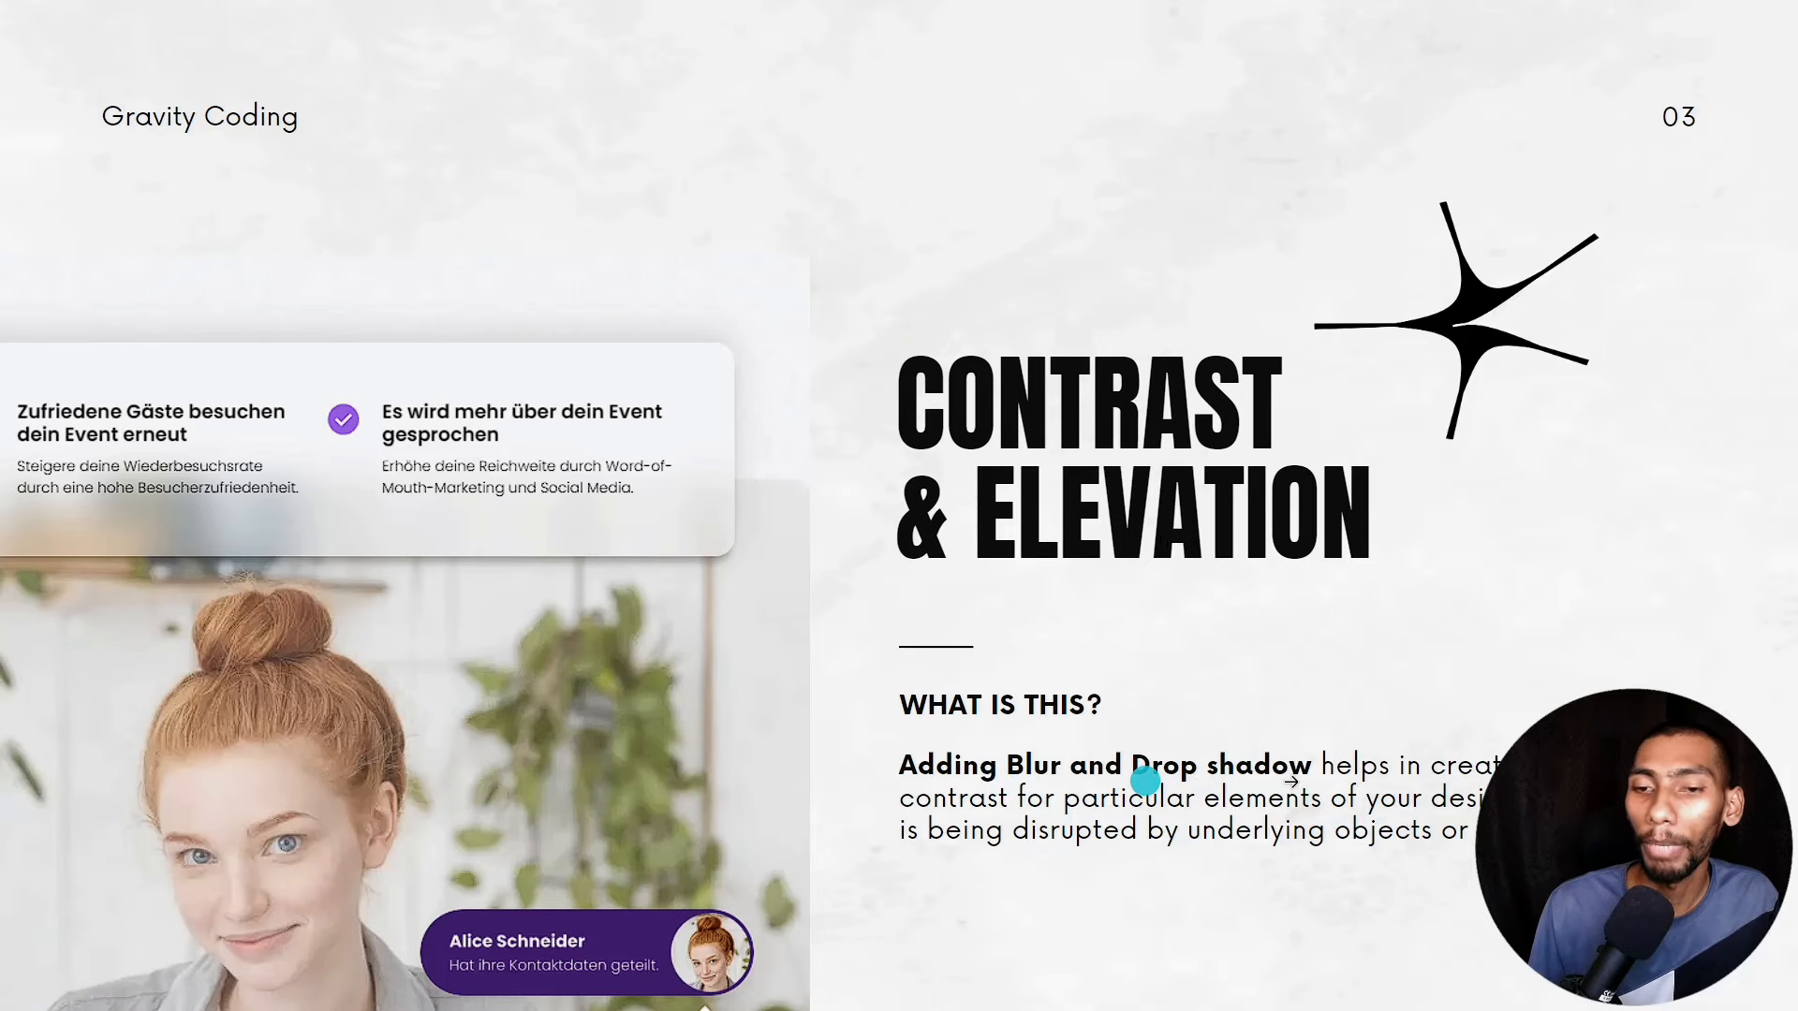
Switch to the Figma design file and add a Slide 16:9 presentation frame (1920×1080) to Page 3
key(alt+Tab)
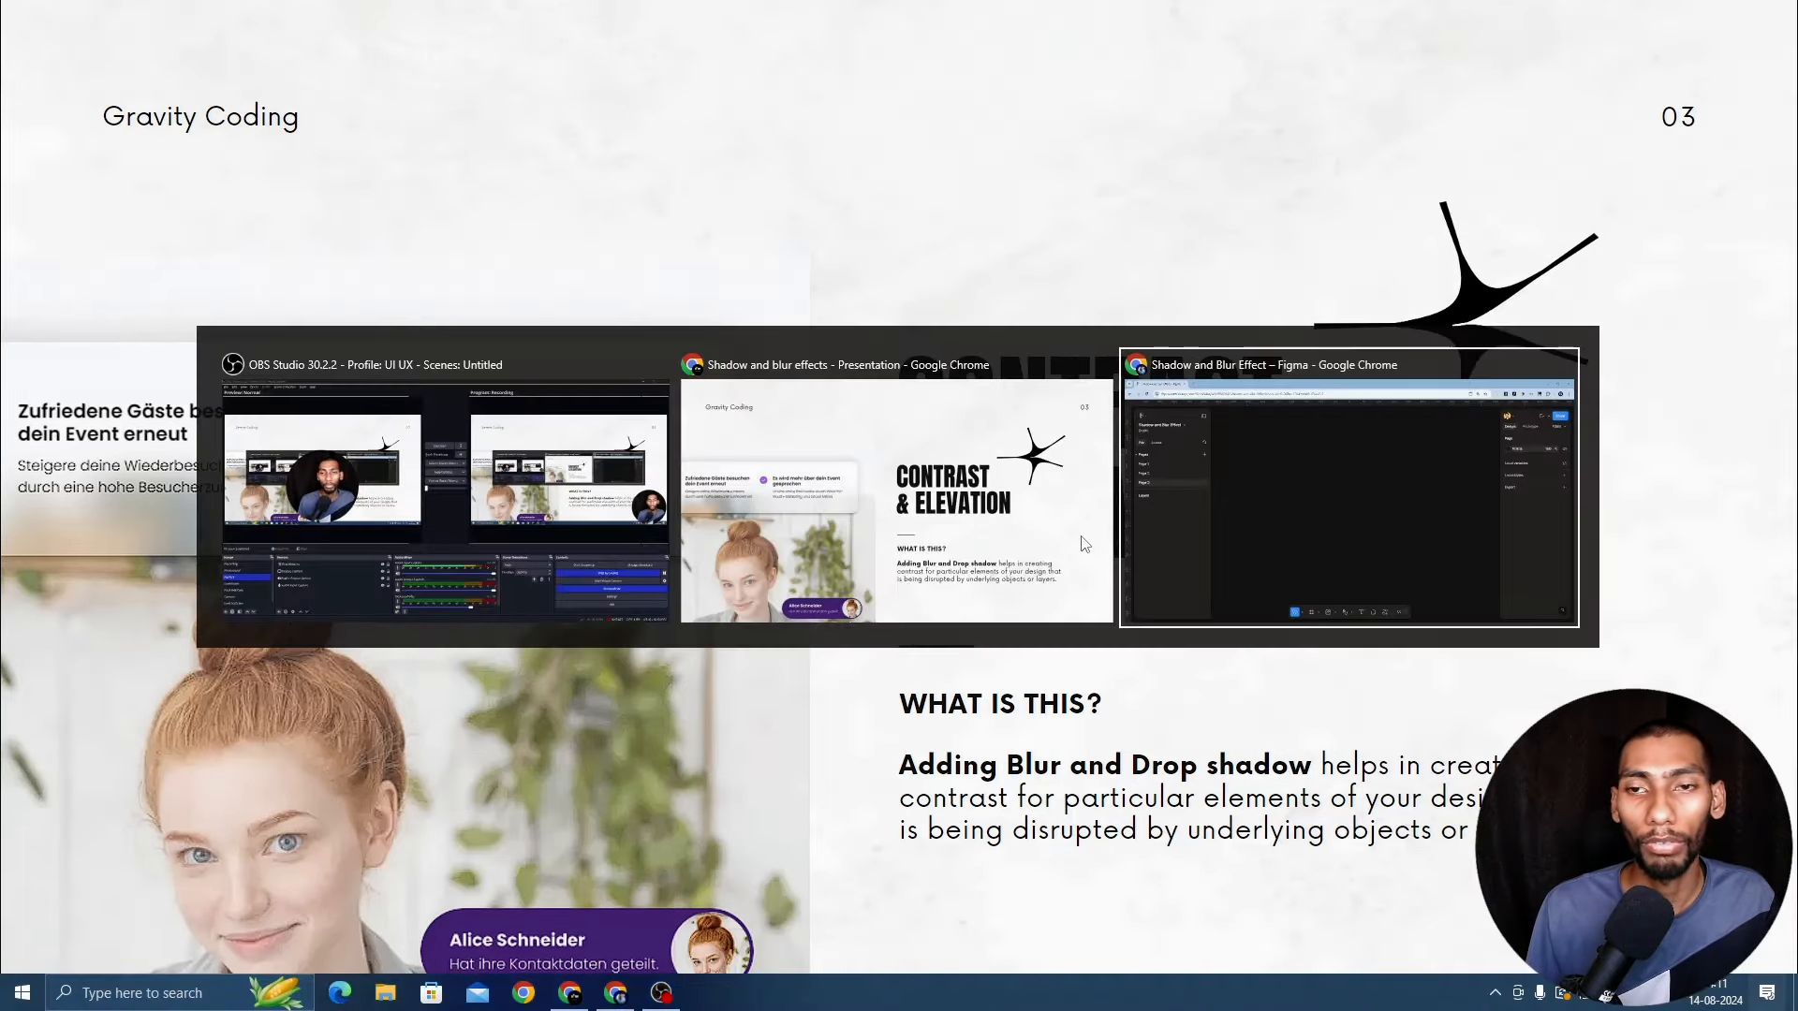
key(f)
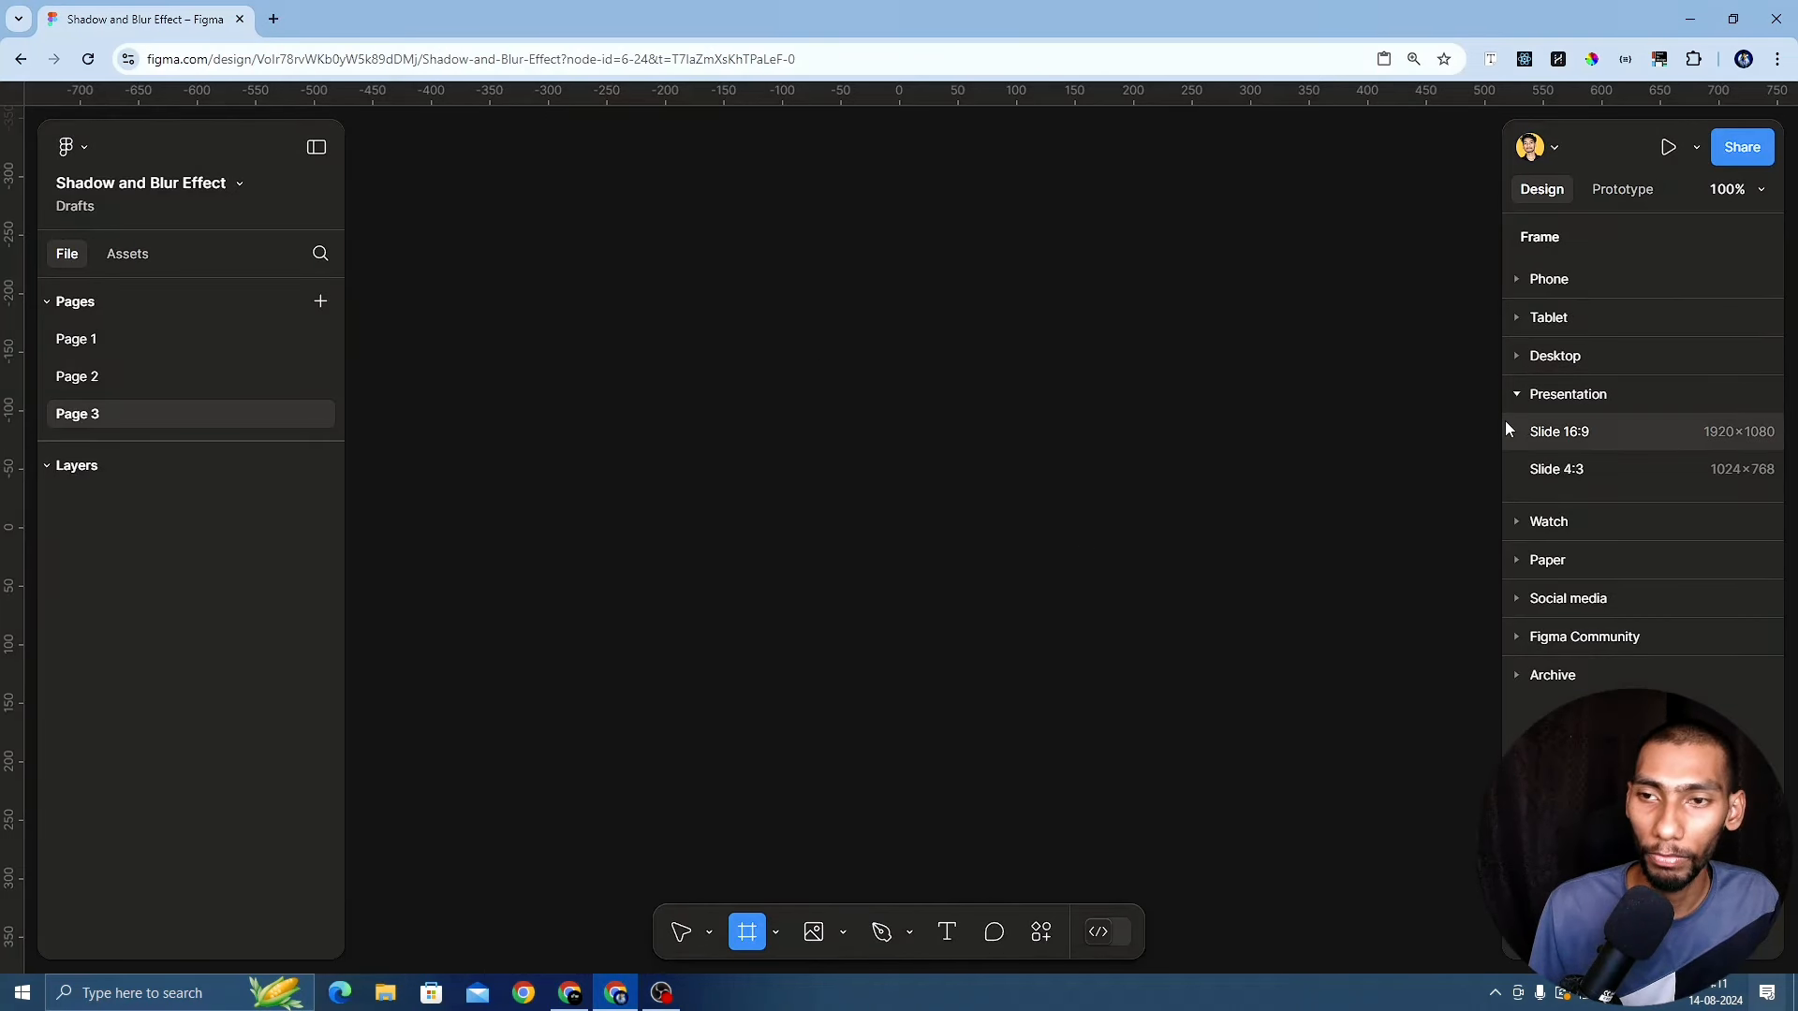
click(1573, 429)
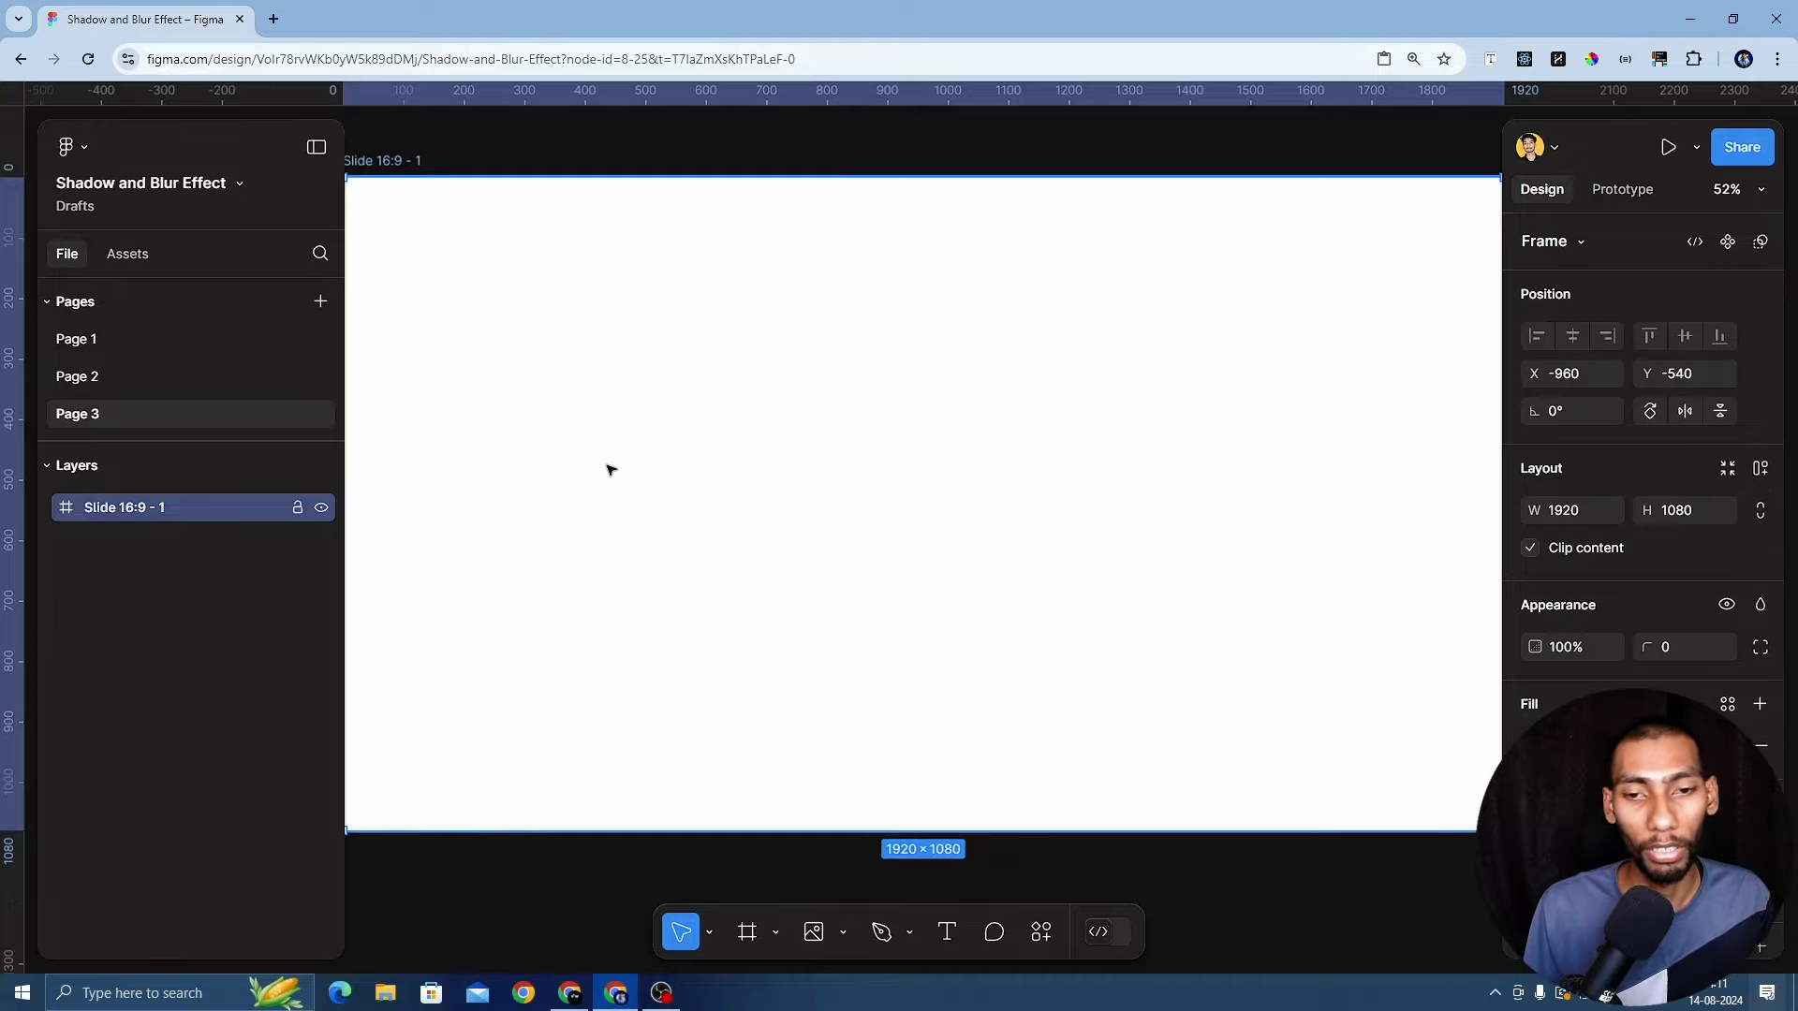
scroll(591, 527, down, 2)
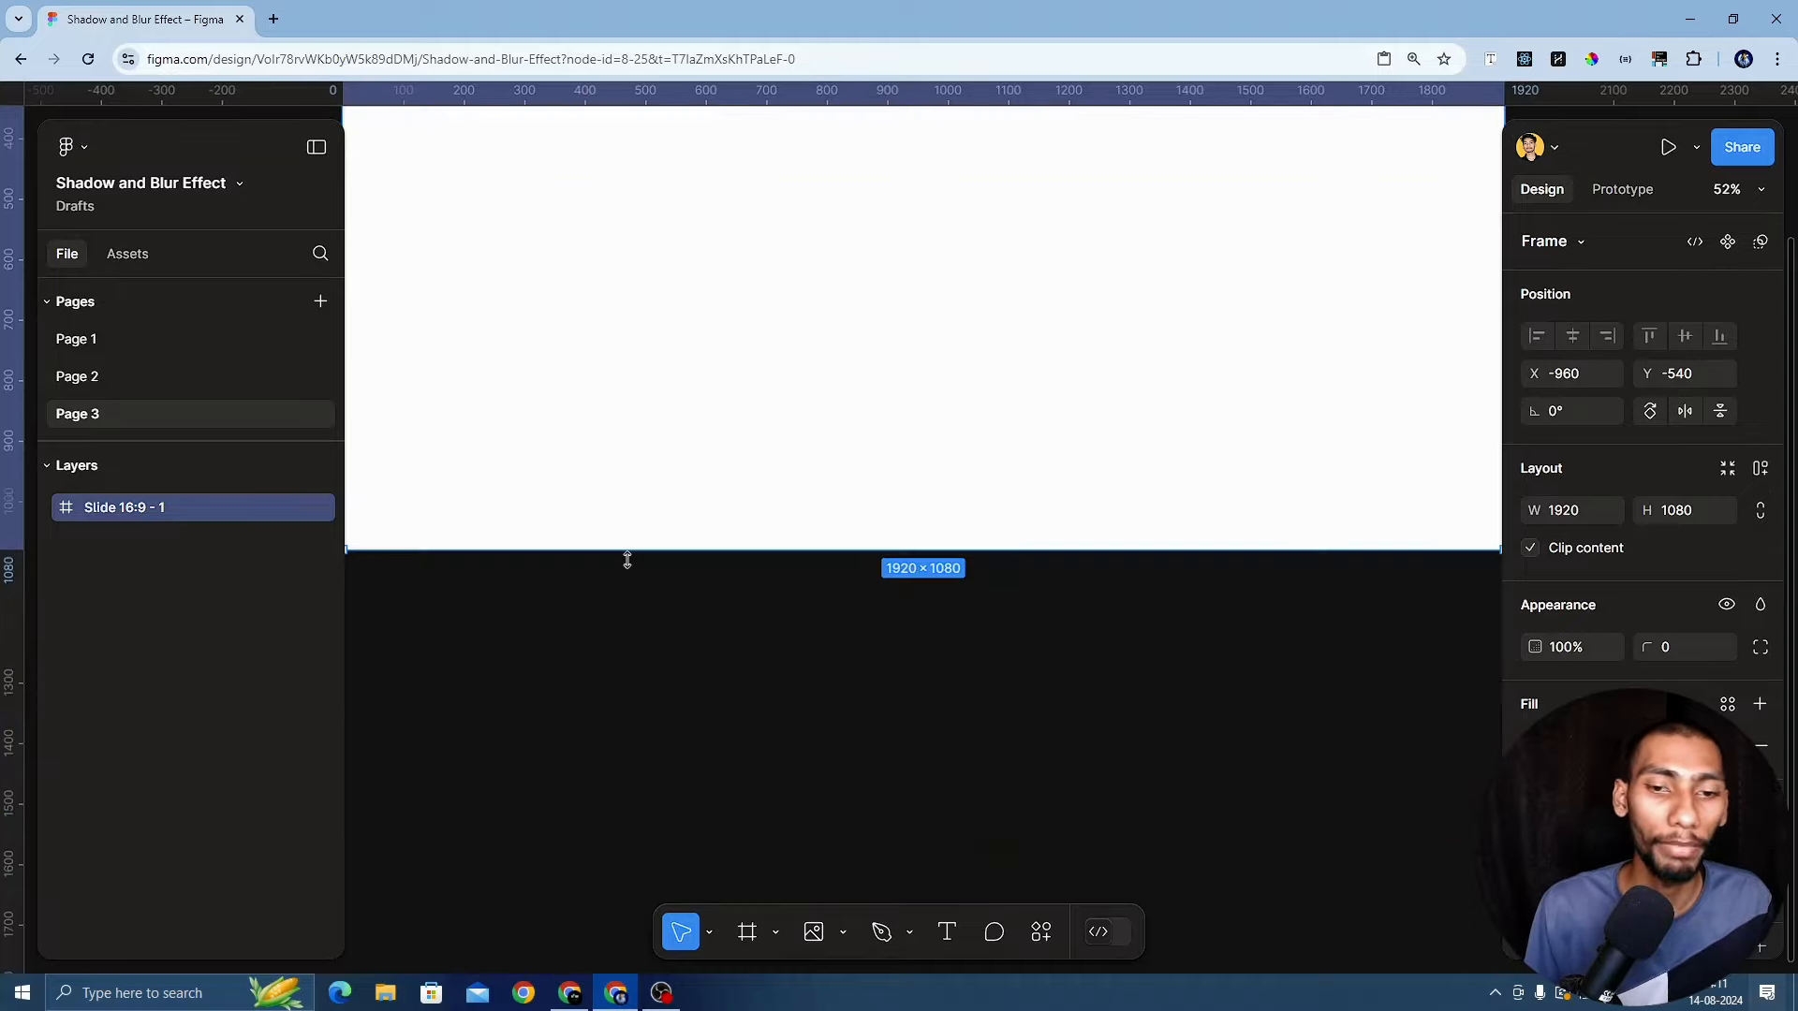
scroll(626, 558, up, 3)
scroll(629, 565, down, 2)
scroll(634, 569, up, 1)
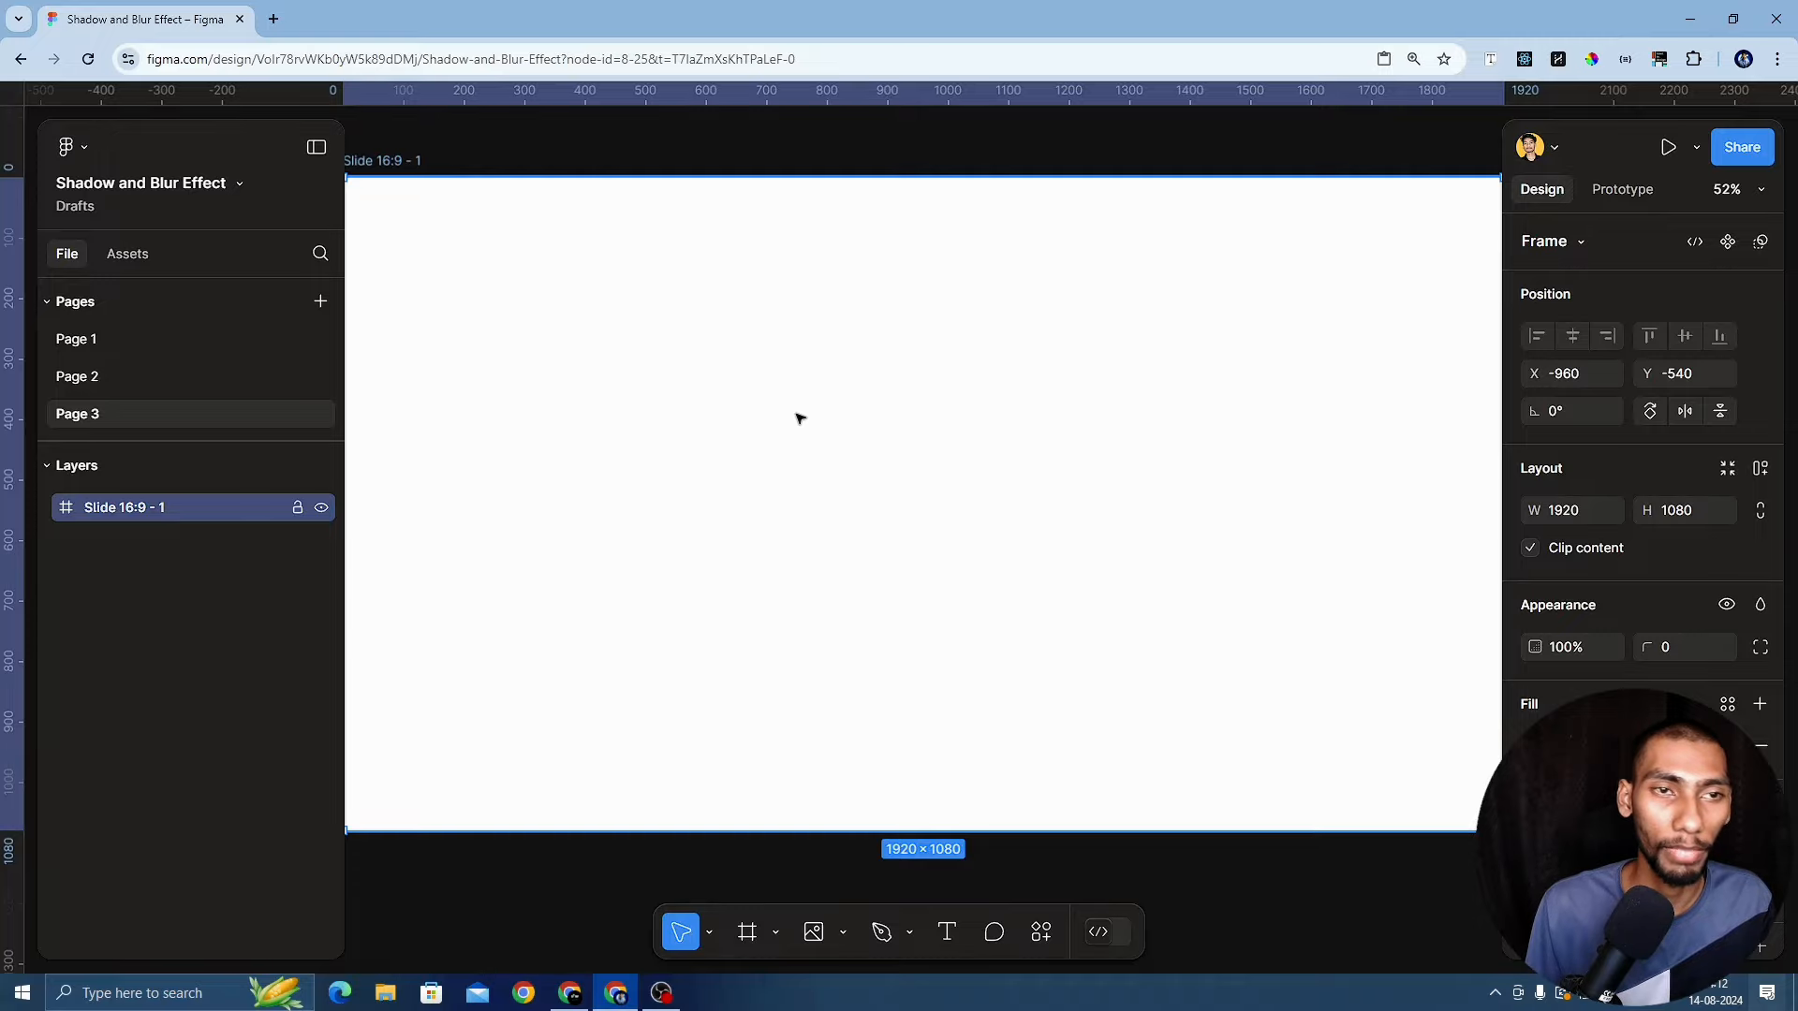
Open unsplash.com in a new browser tab
click(272, 19)
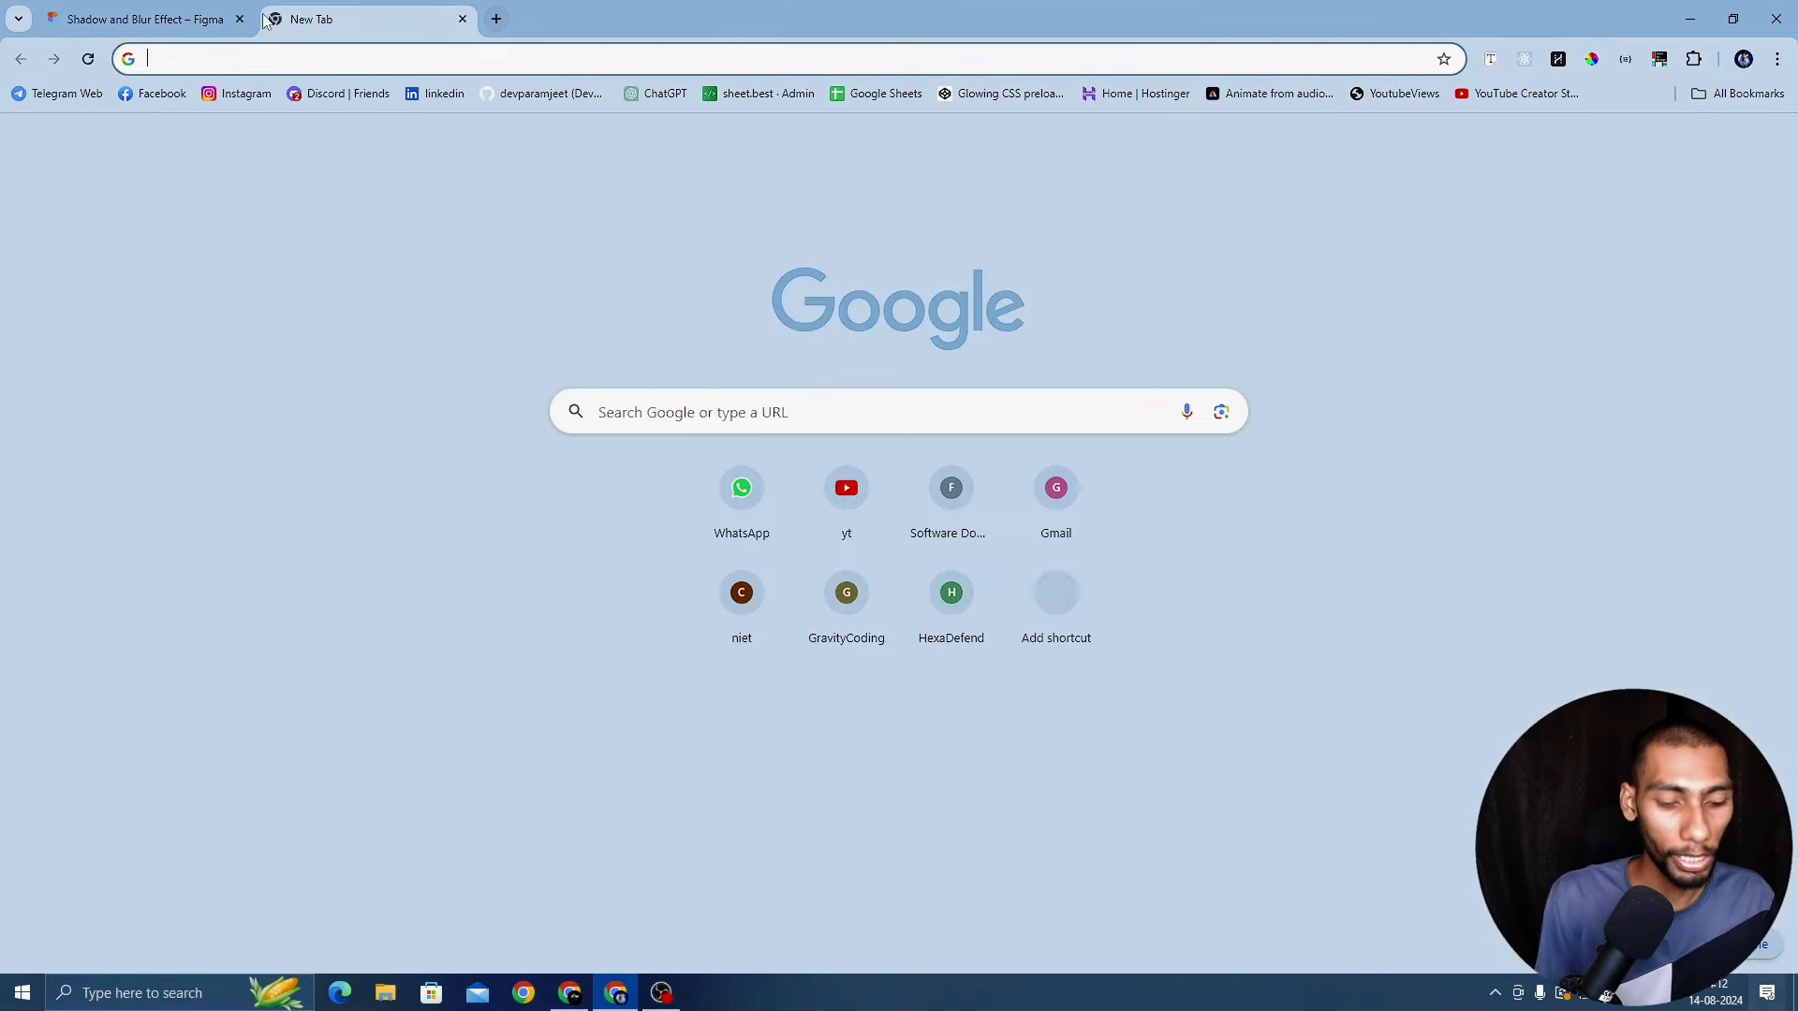
text(unsplash.com)
key(Return)
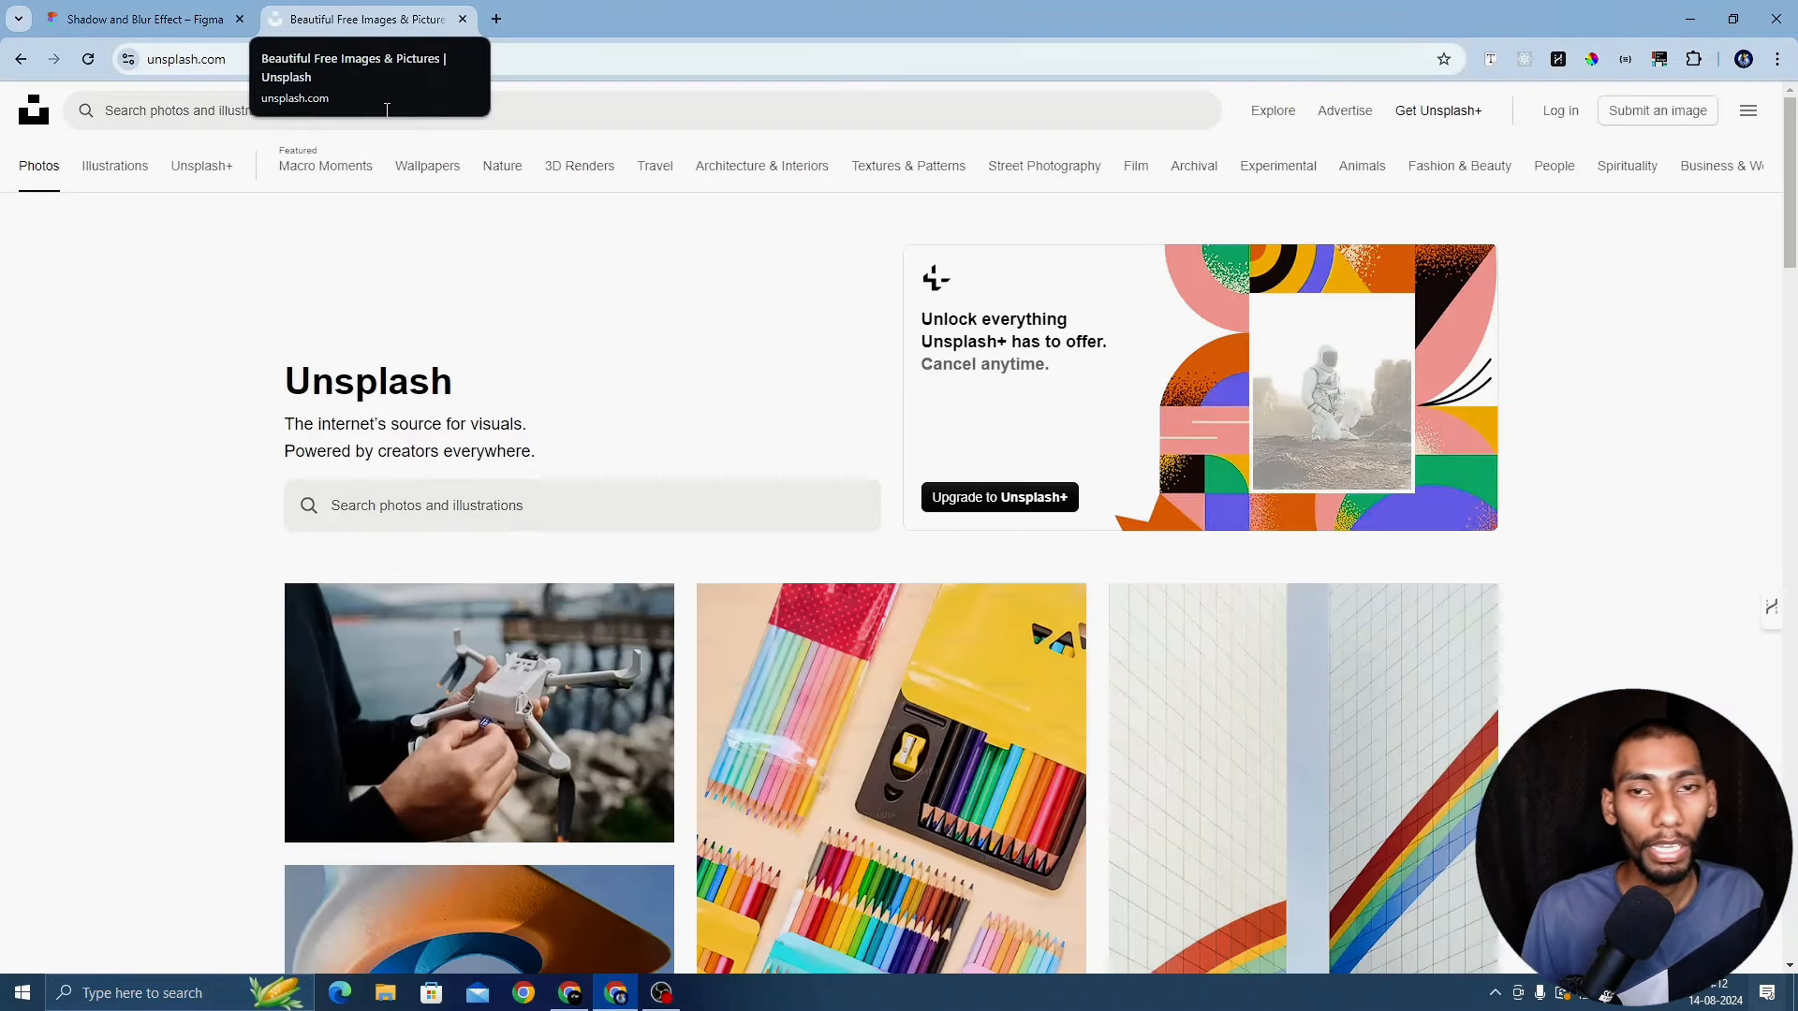
Look through the Unsplash homepage photos for a suitable picture for the slide
scroll(626, 414, down, 5)
scroll(626, 414, down, 4)
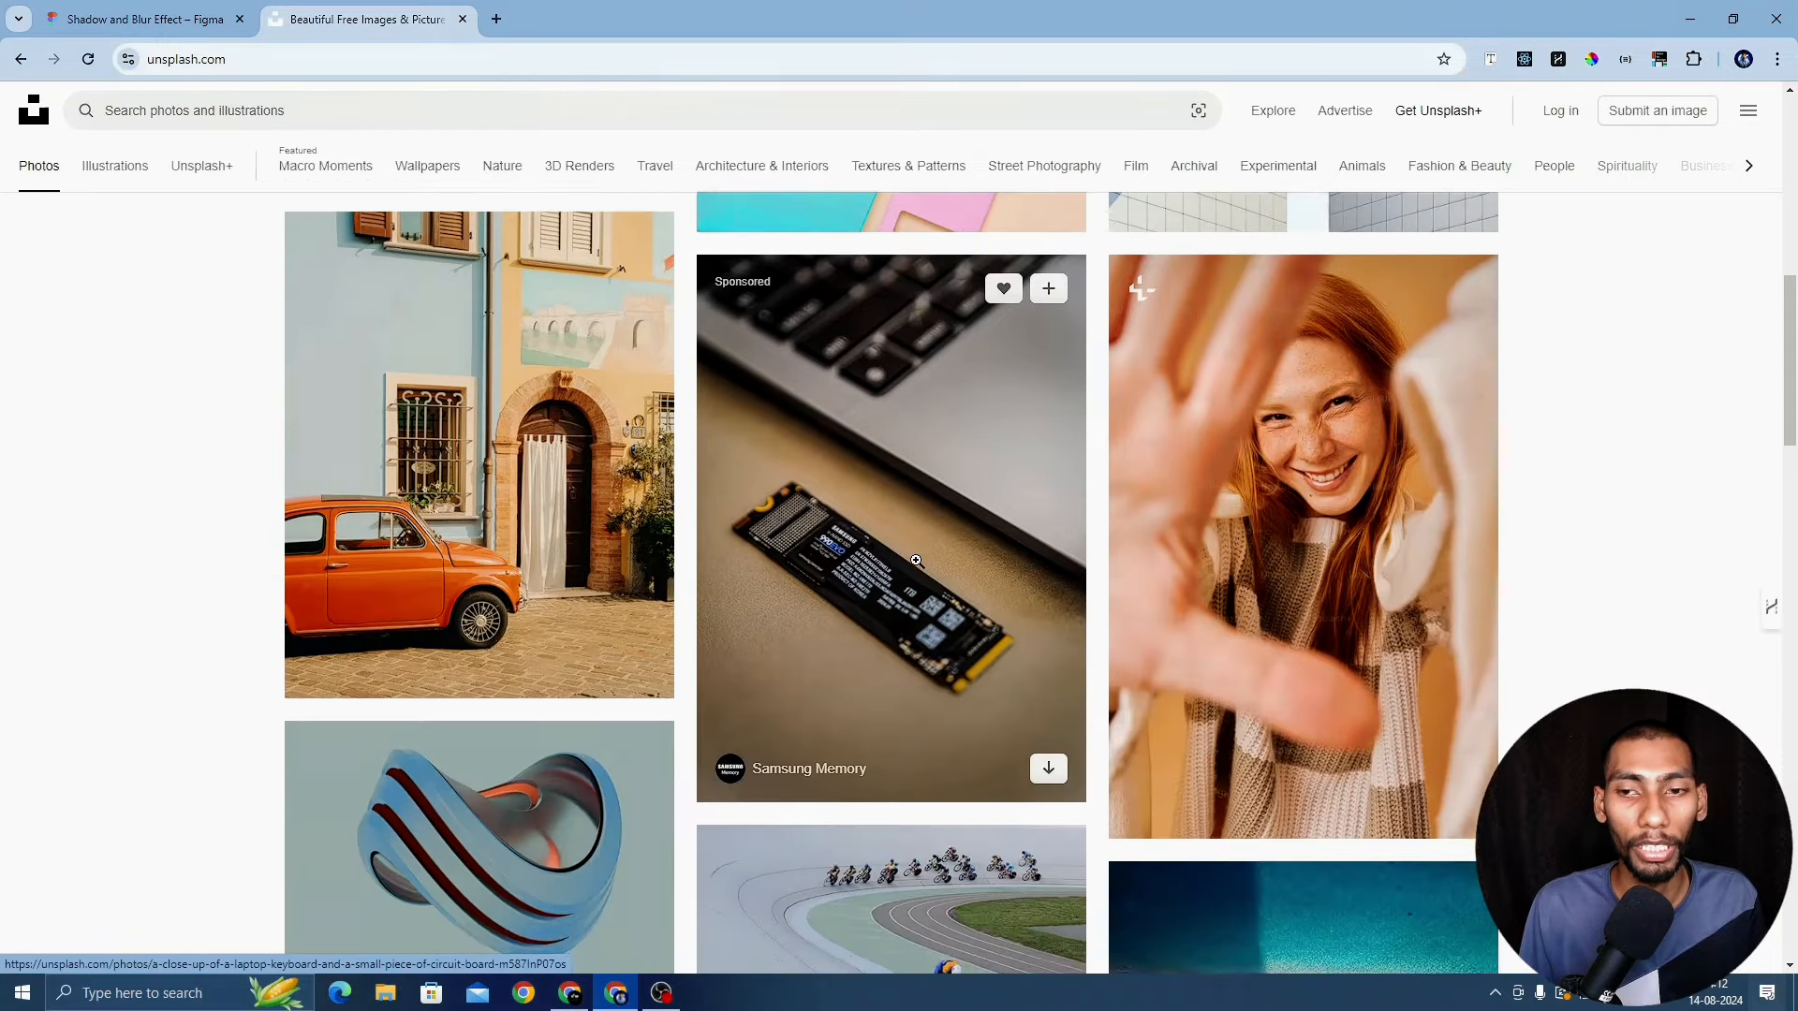
scroll(626, 413, up, 5)
scroll(677, 595, down, 3)
scroll(678, 595, down, 20)
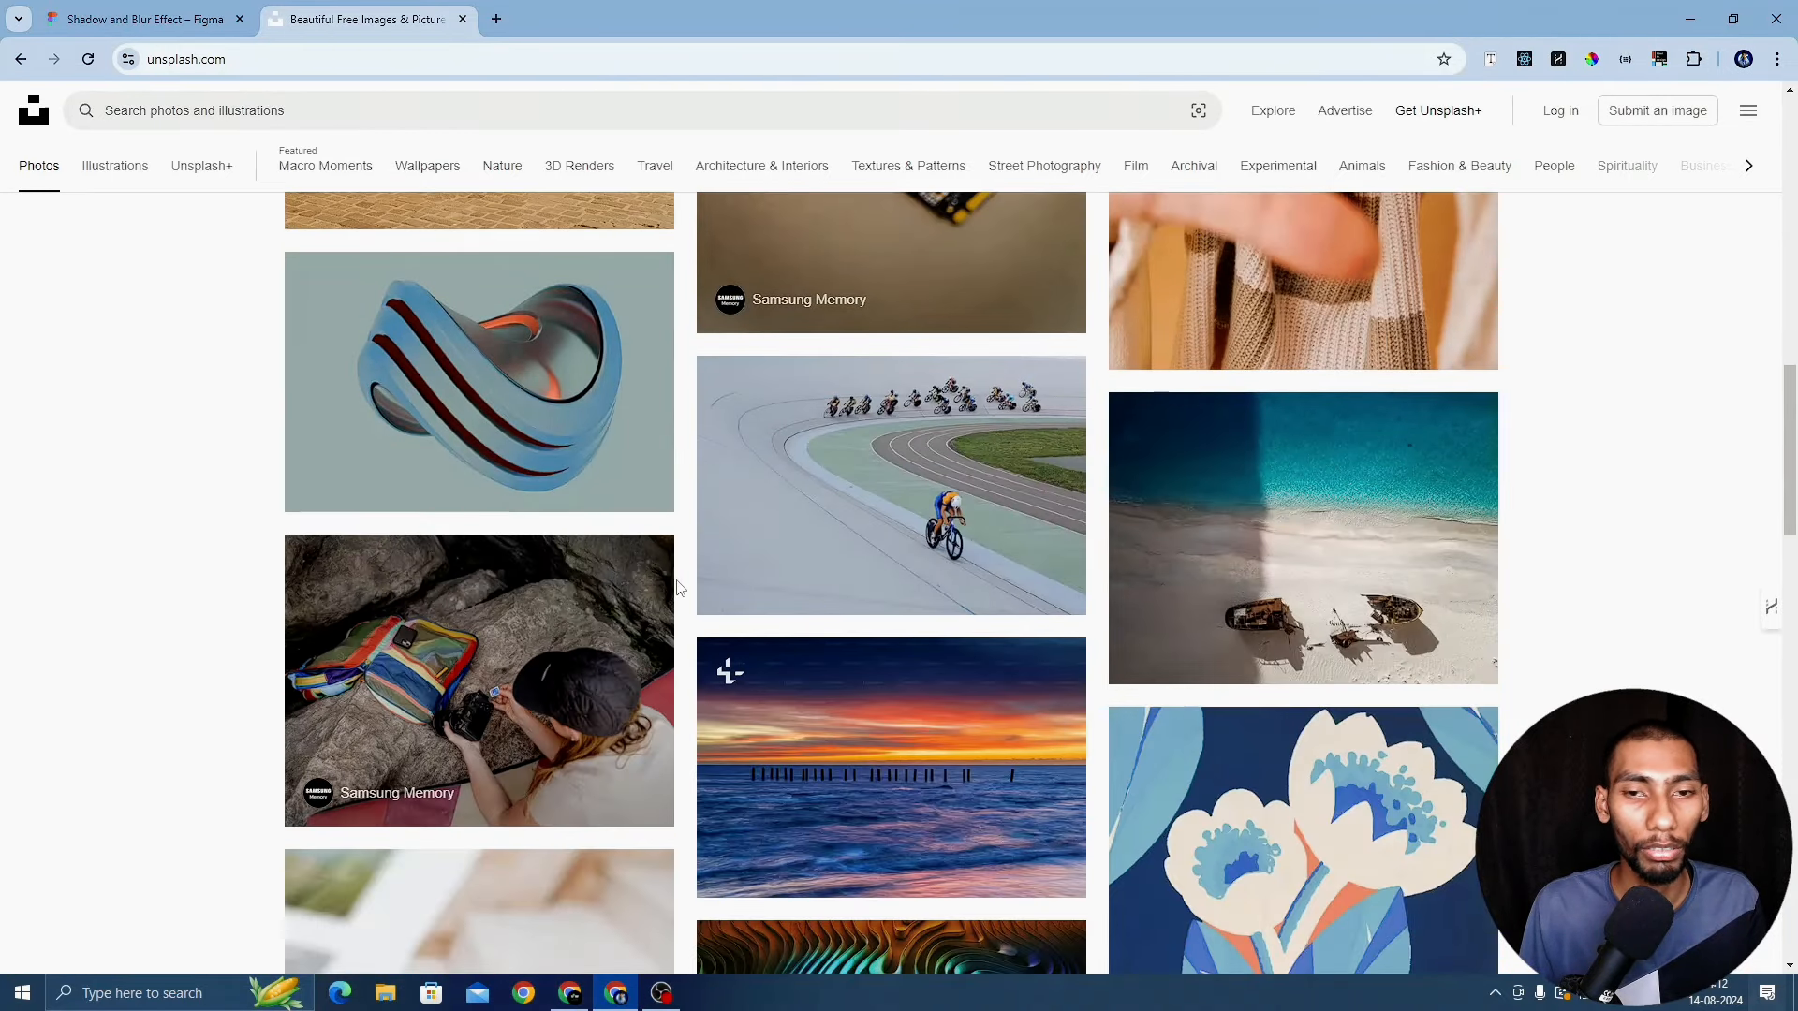
scroll(678, 588, down, 20)
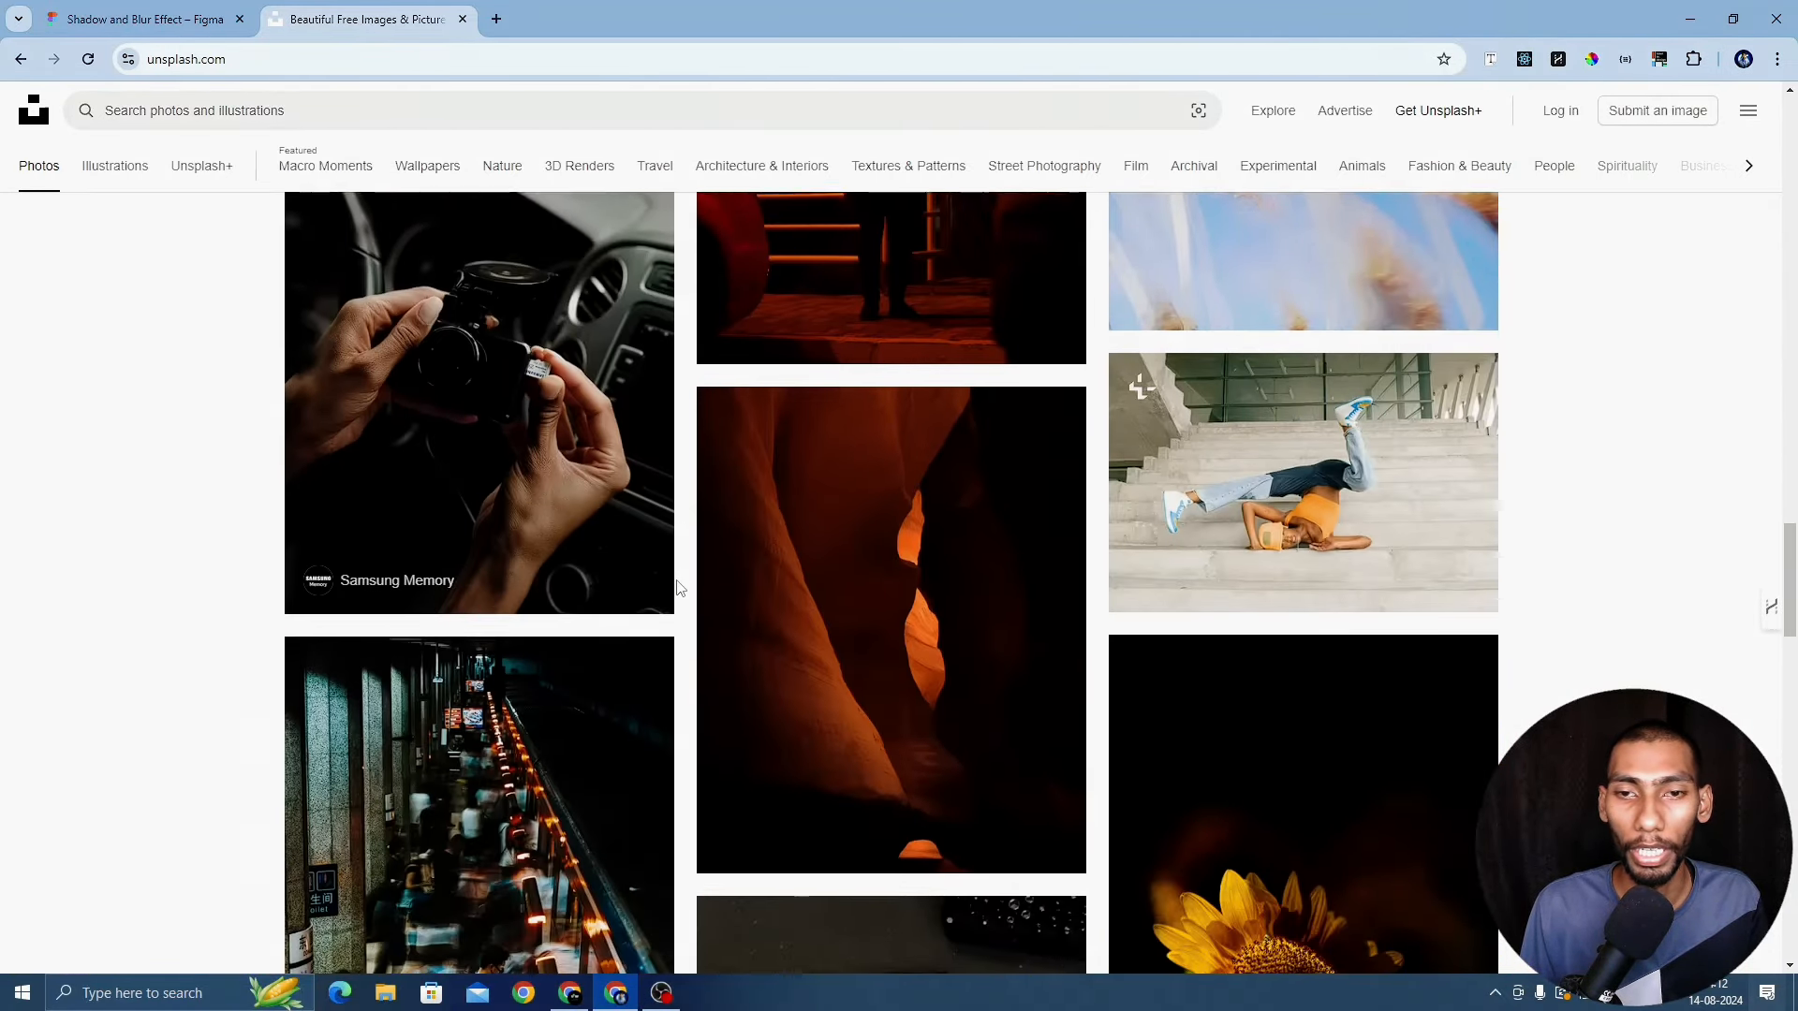
scroll(678, 590, down, 20)
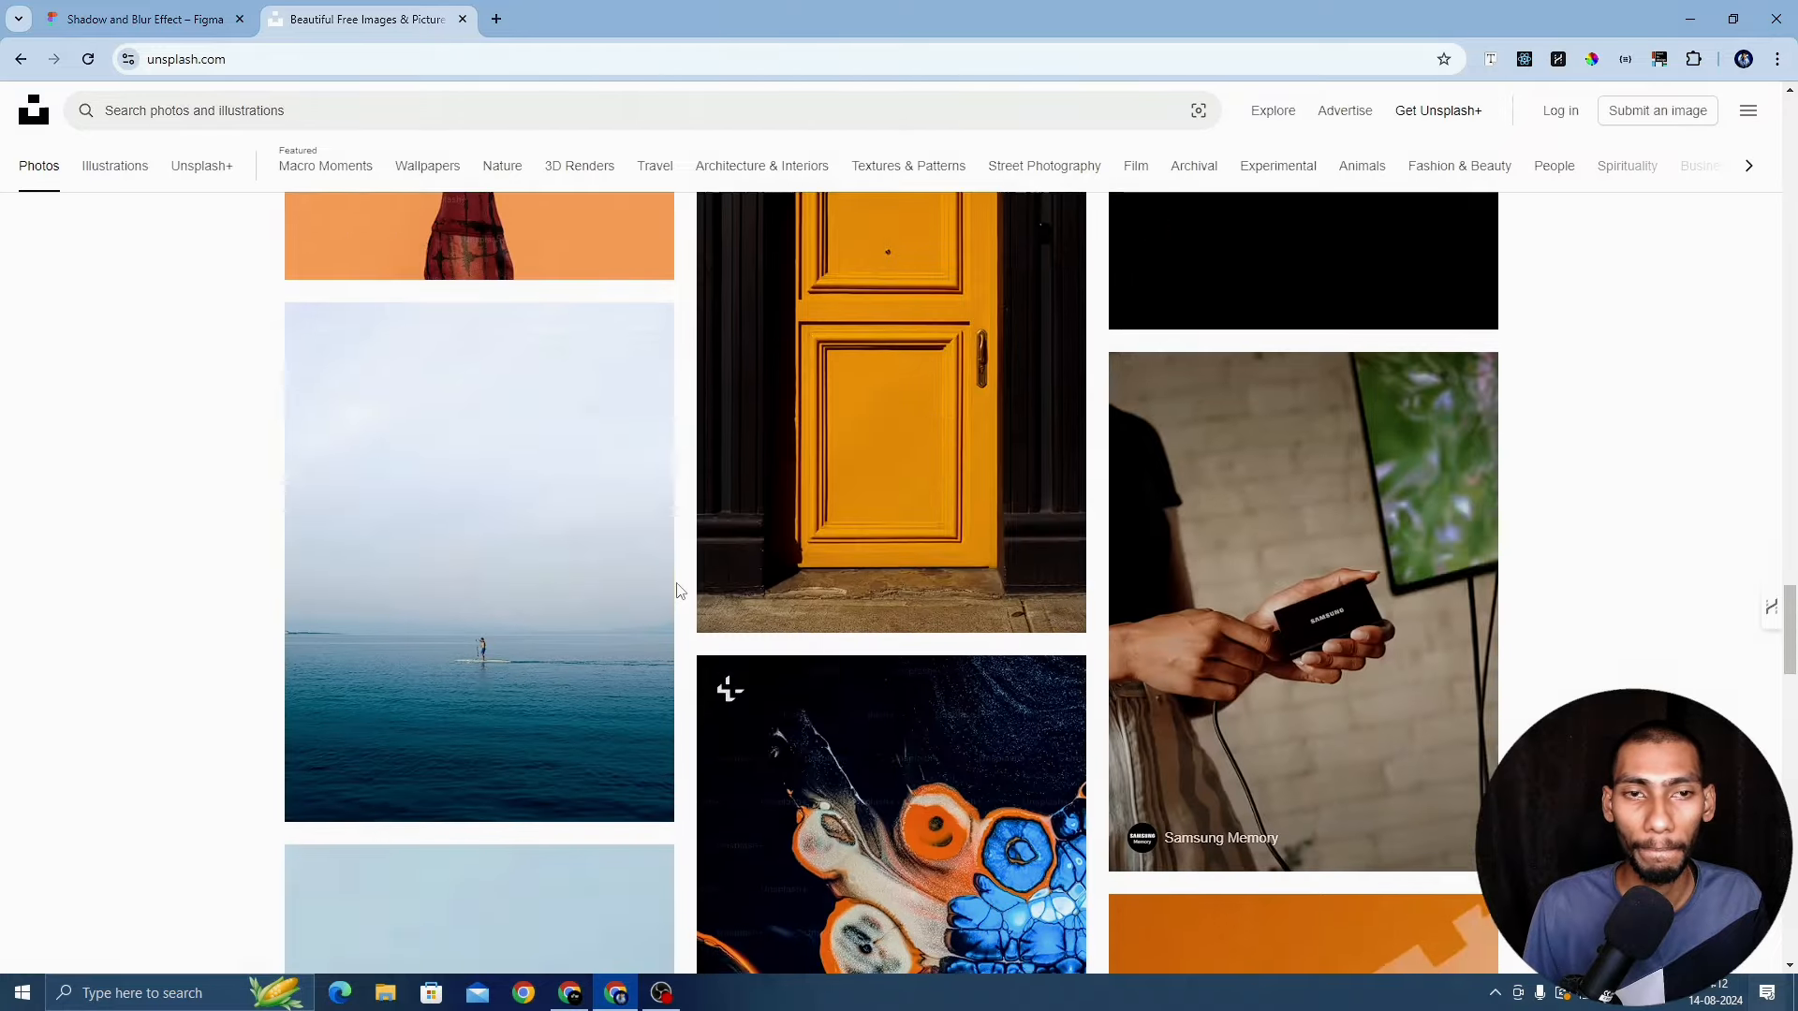
scroll(678, 590, down, 20)
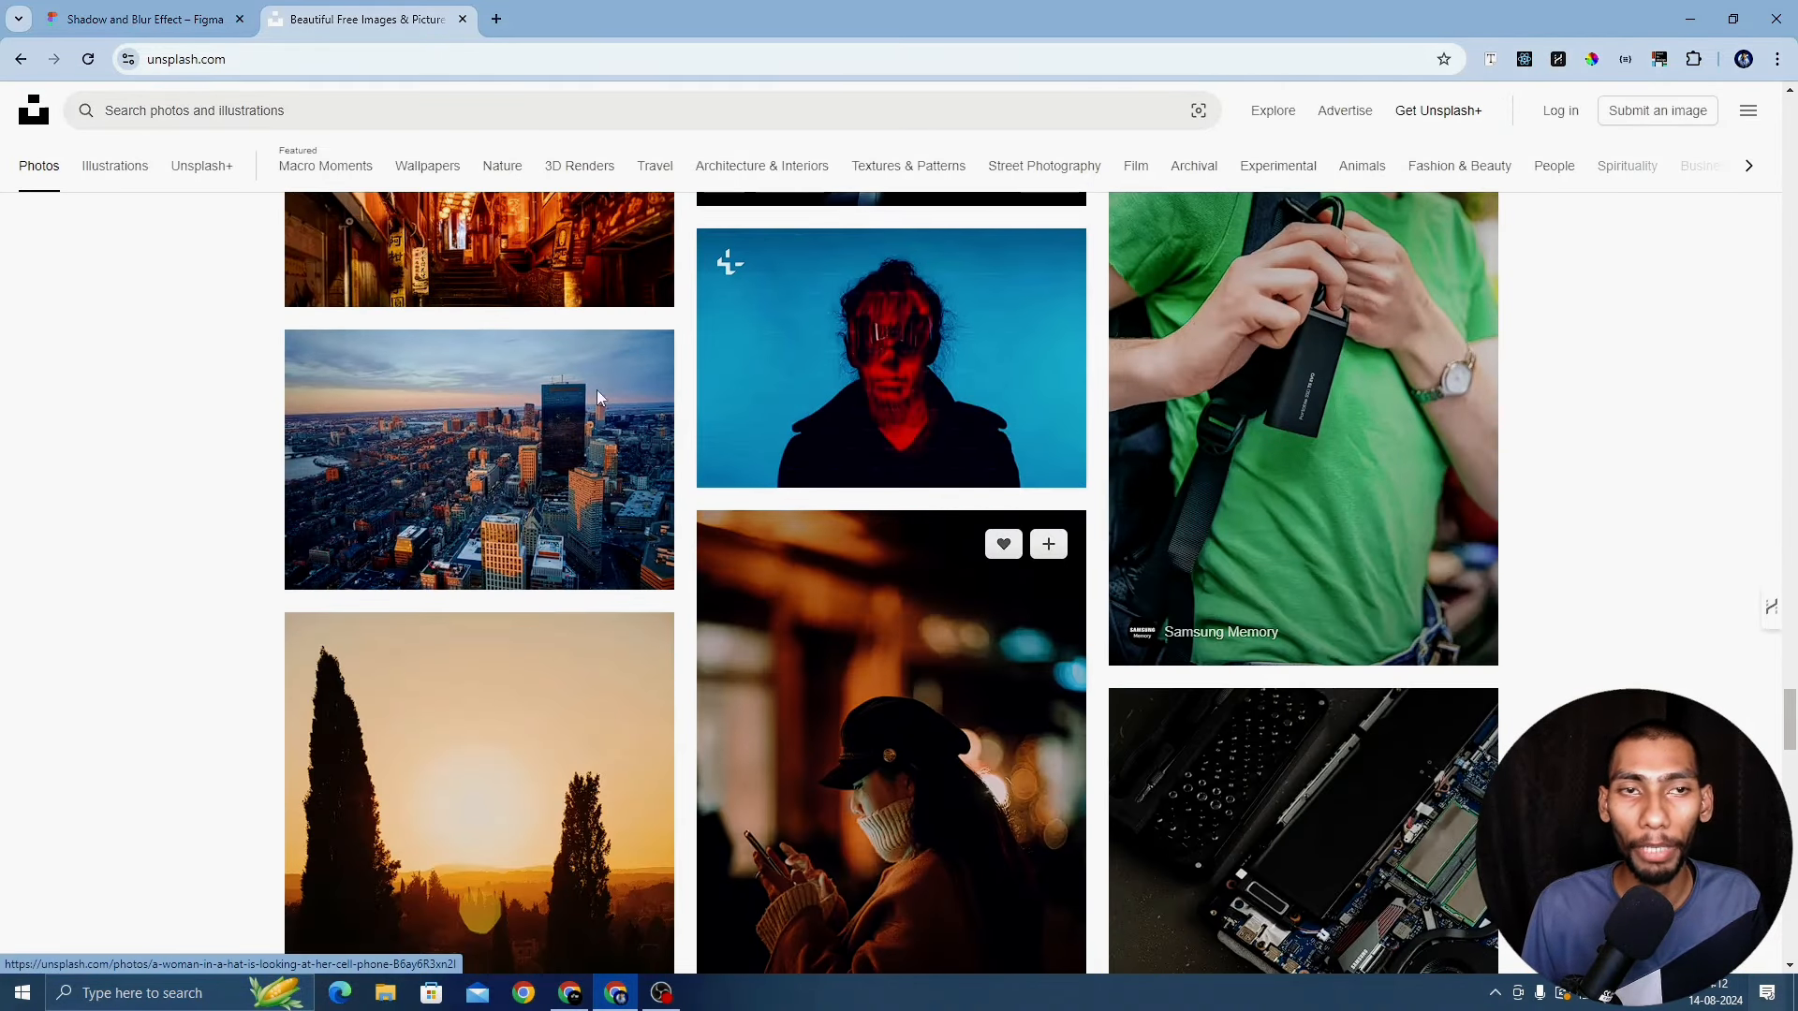
click(256, 105)
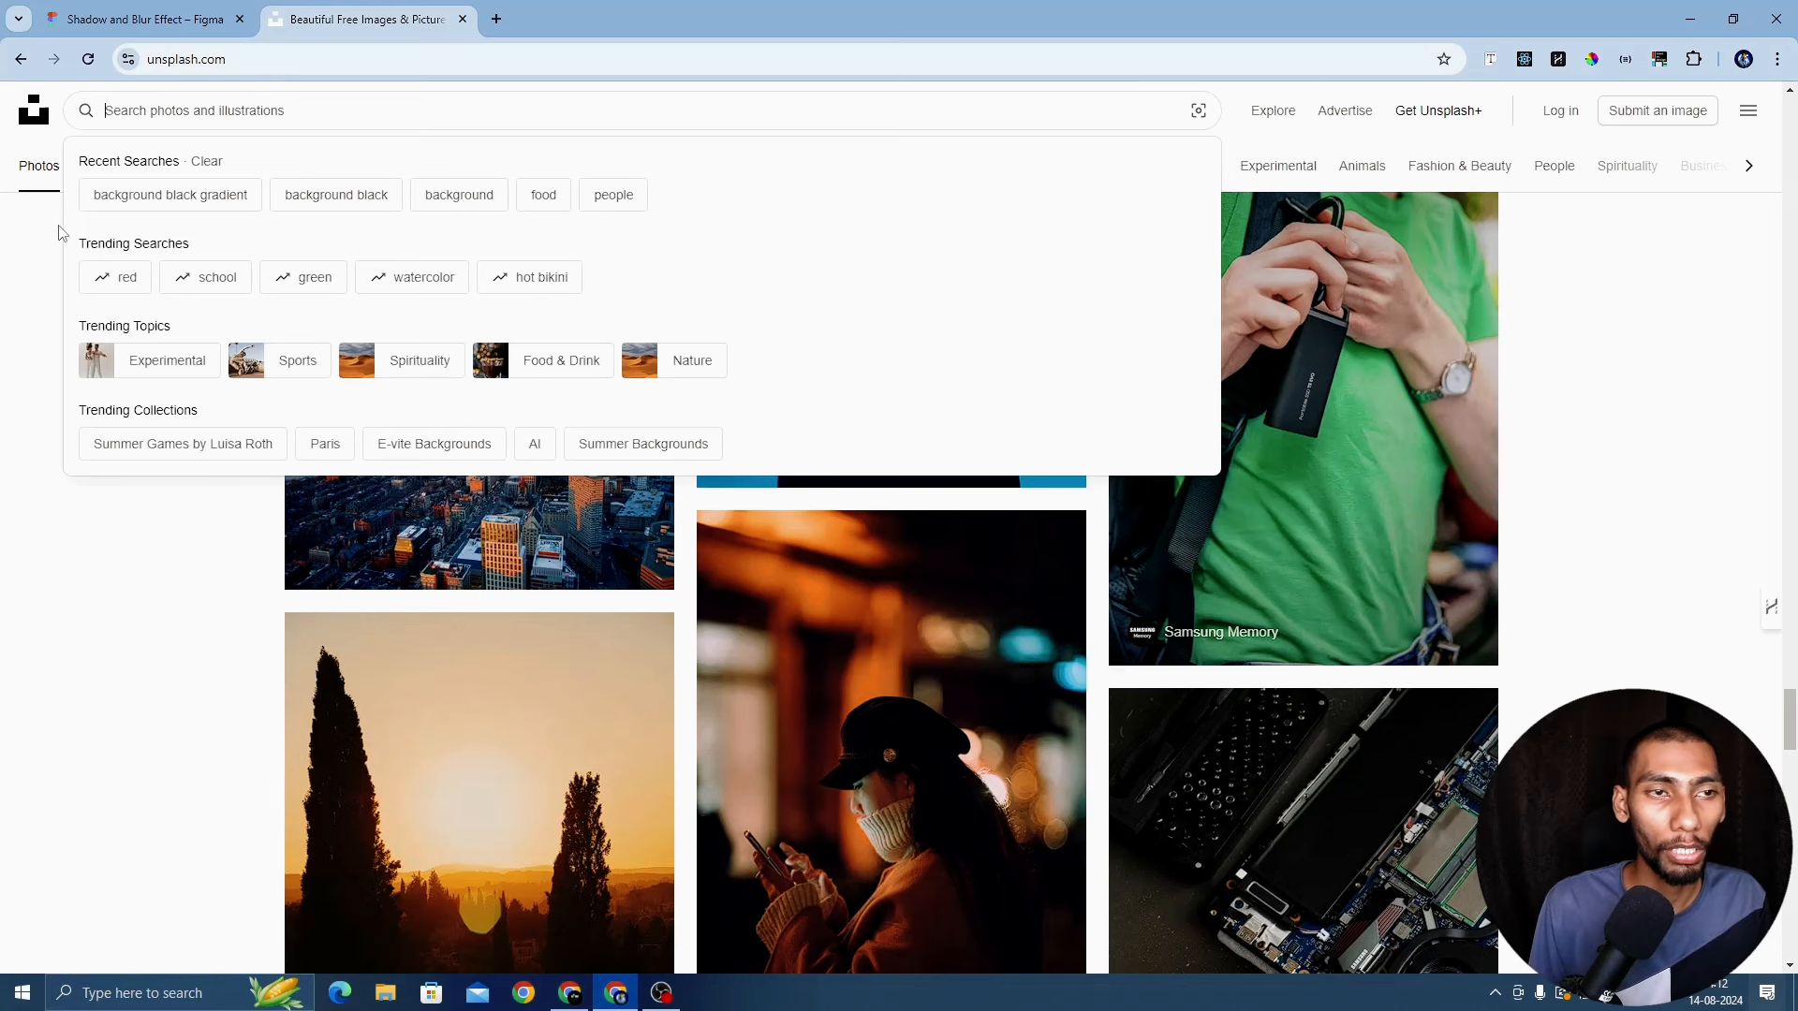
click(58, 232)
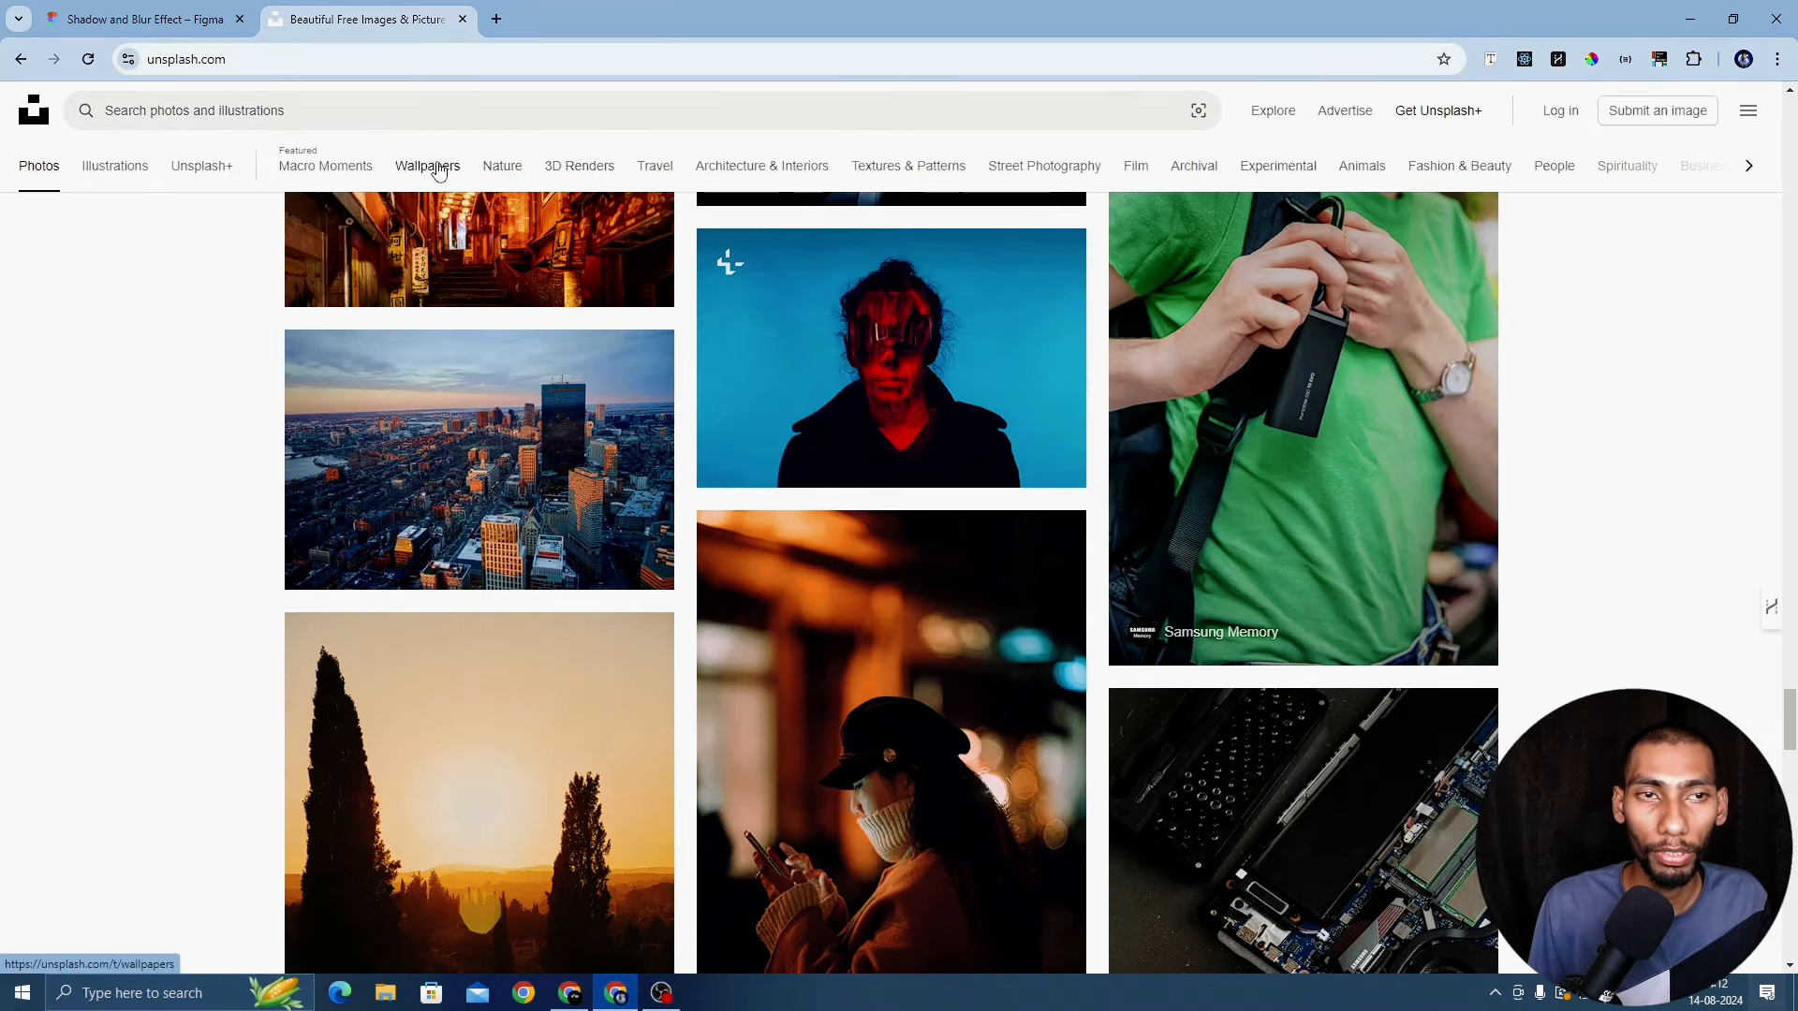
Find and open the photo of the curly-haired woman against a blue and beige wall in the Fashion & Beauty category
click(1454, 169)
scroll(1069, 271, down, 5)
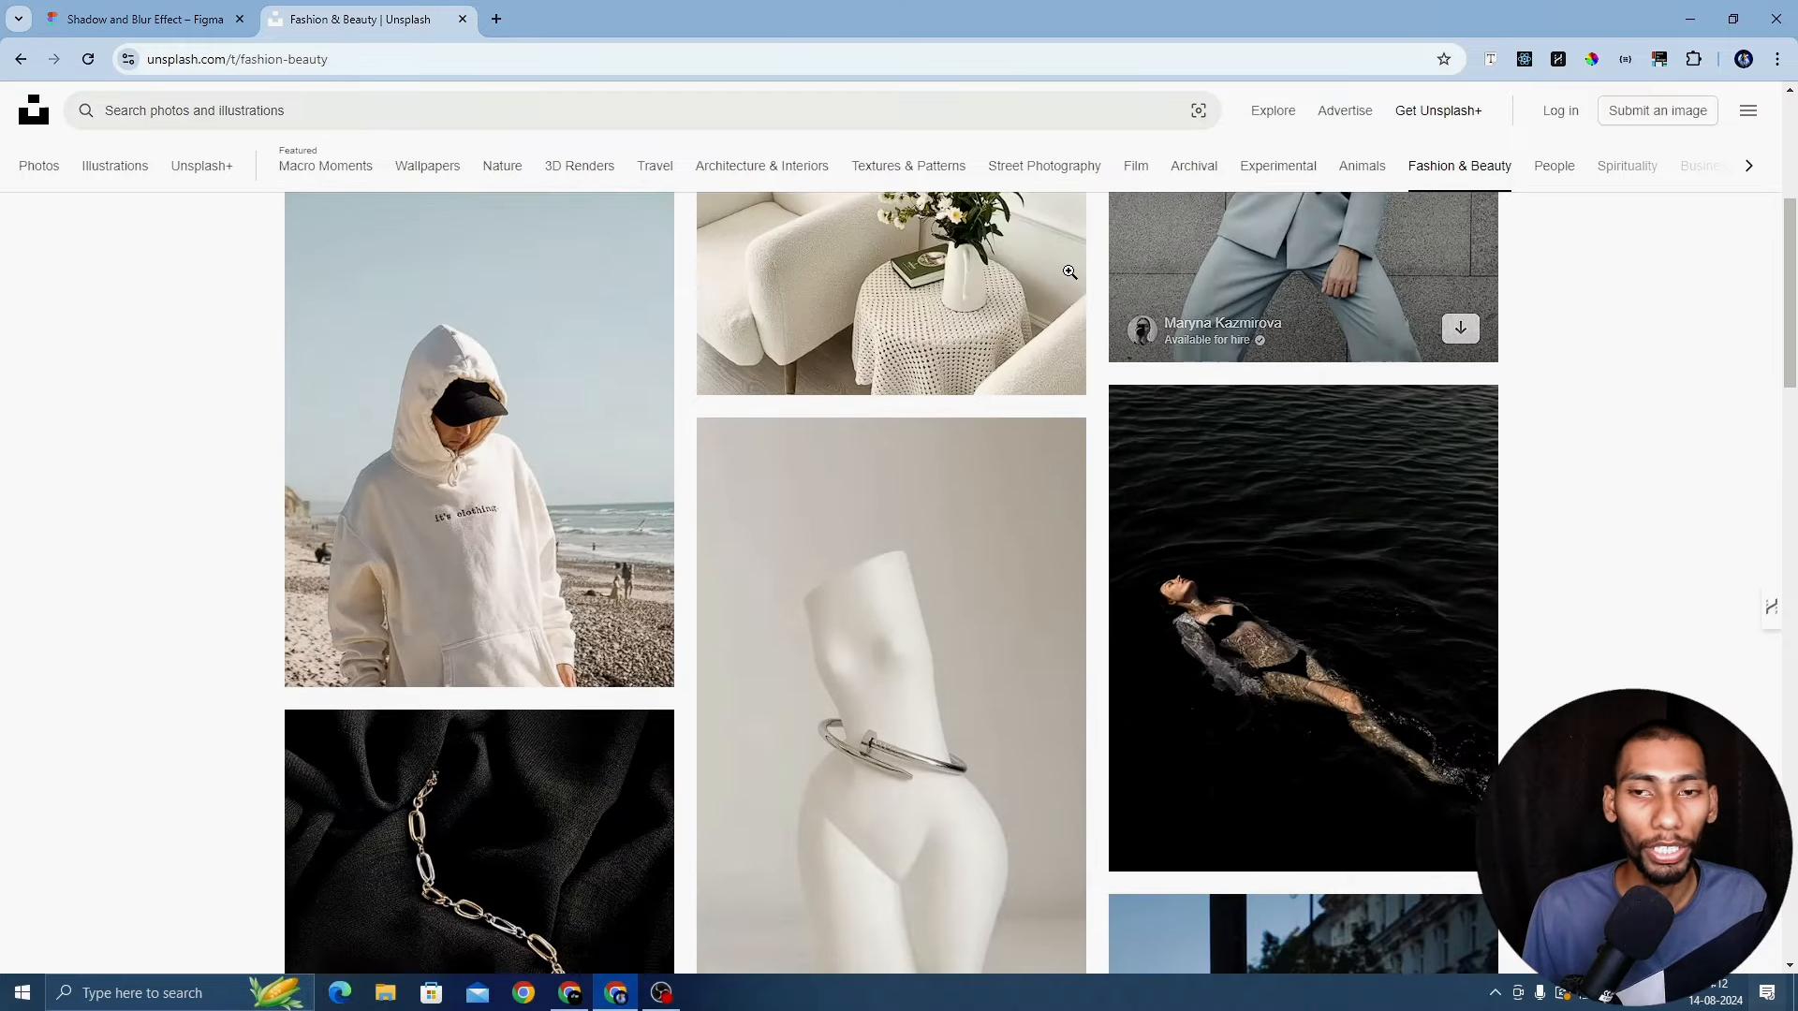
scroll(1069, 272, down, 20)
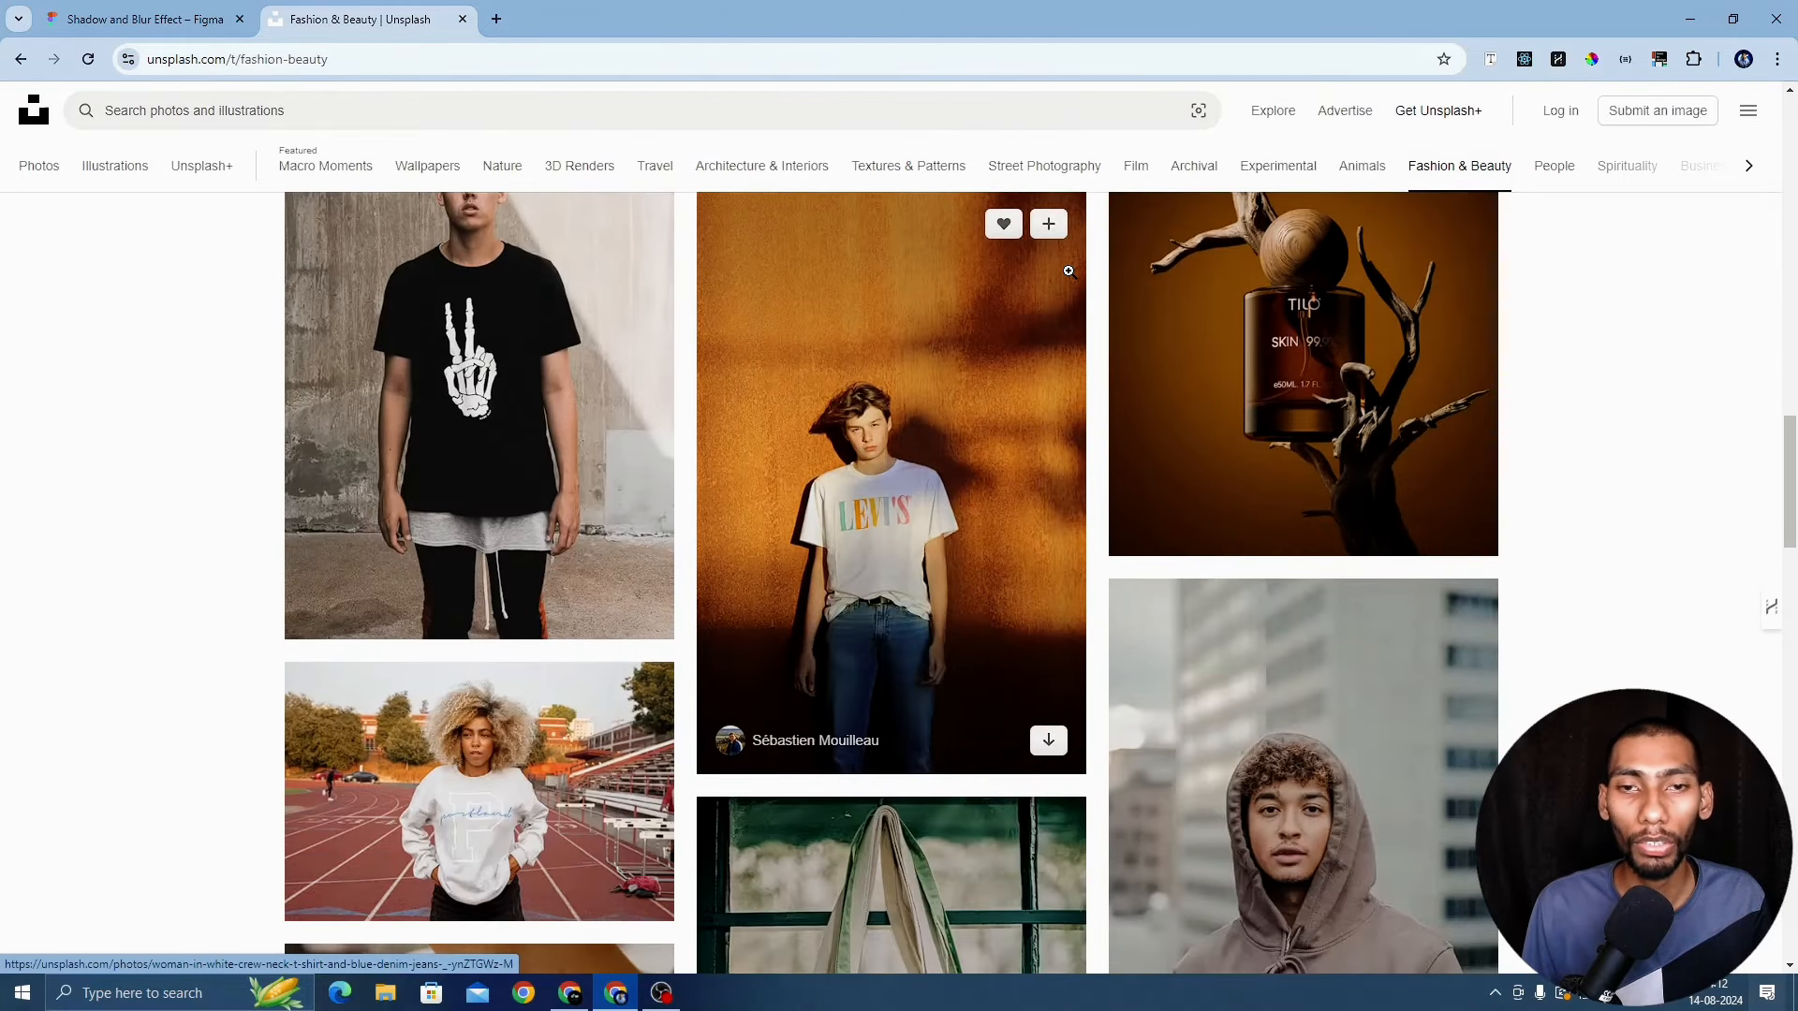
scroll(1068, 272, down, 10)
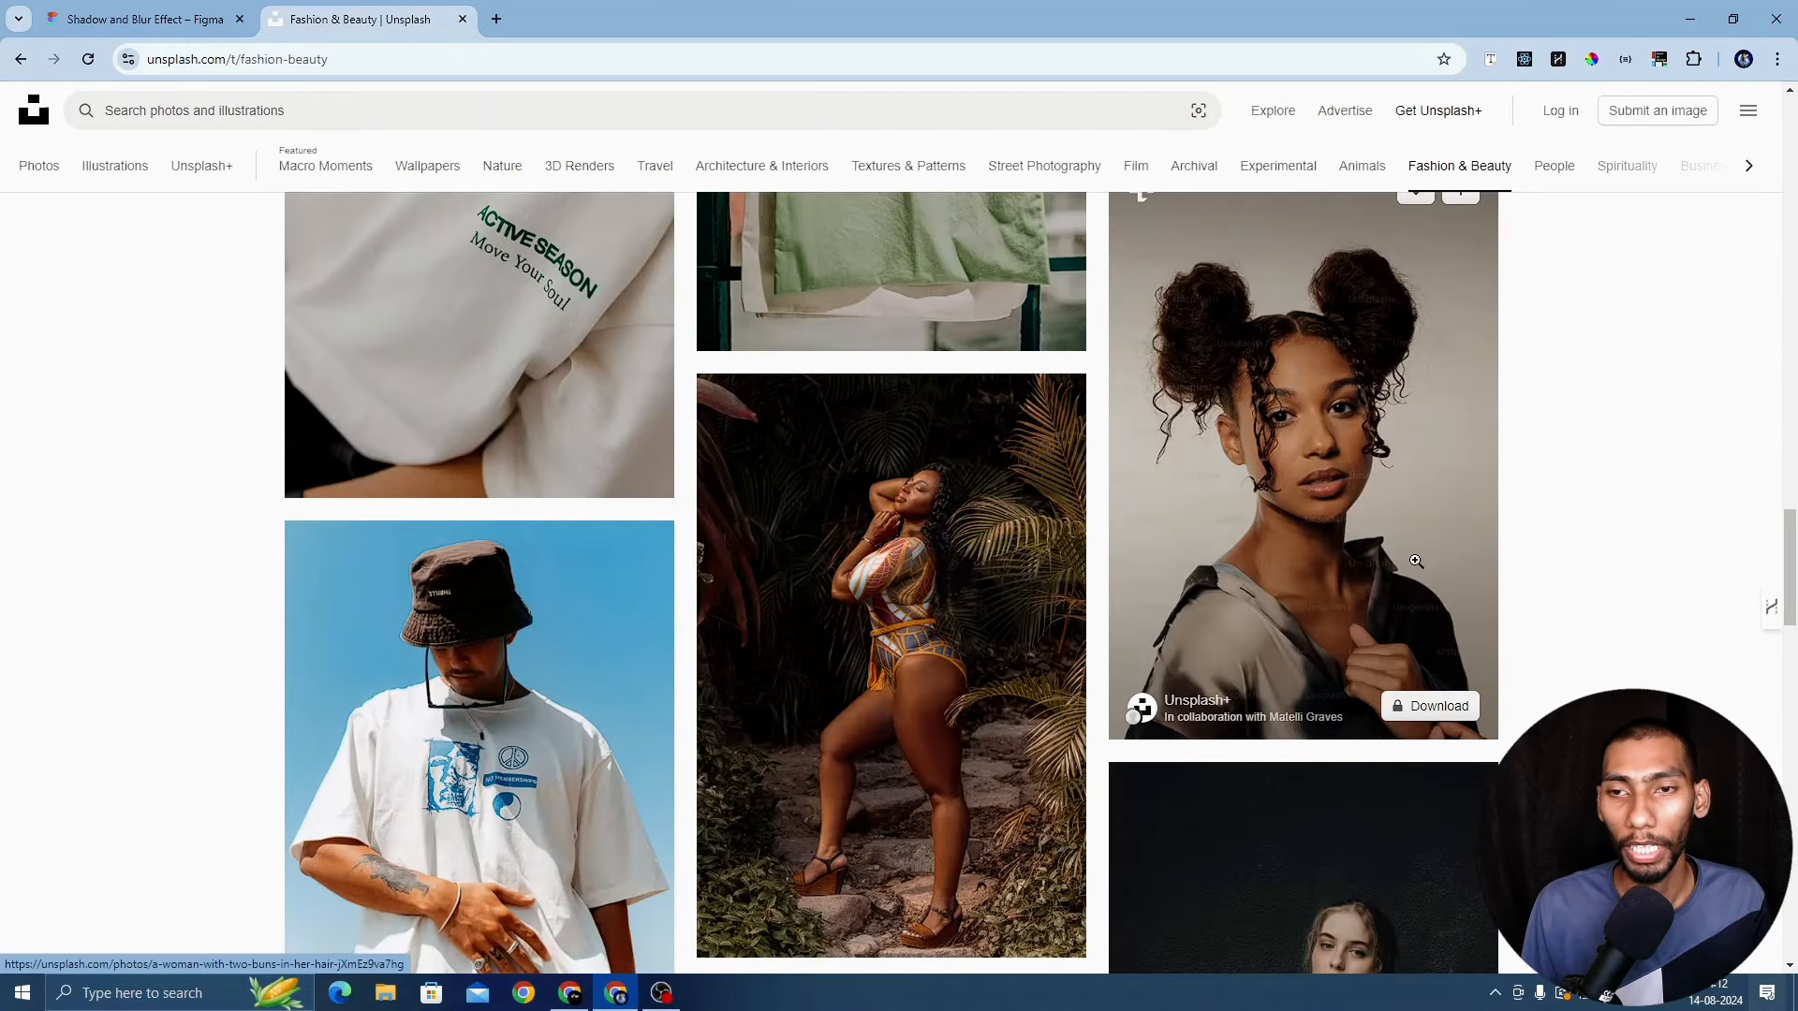
scroll(1076, 535, down, 9)
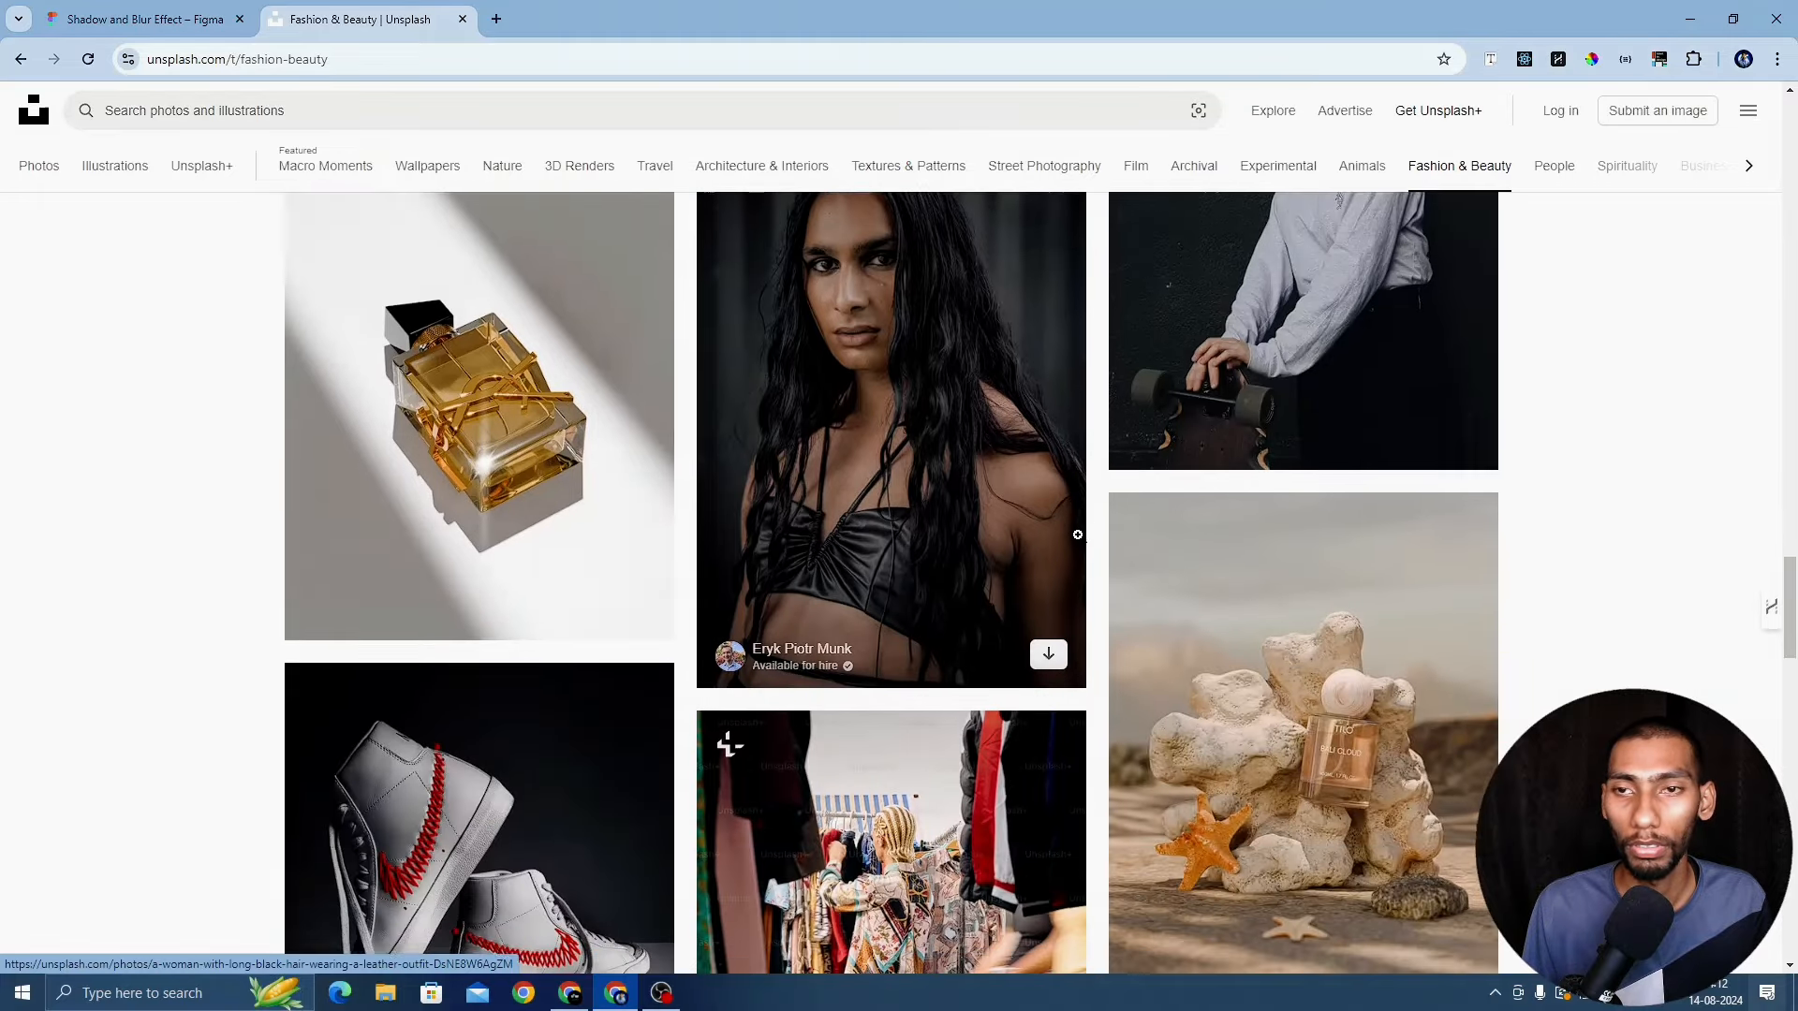
scroll(1076, 535, down, 10)
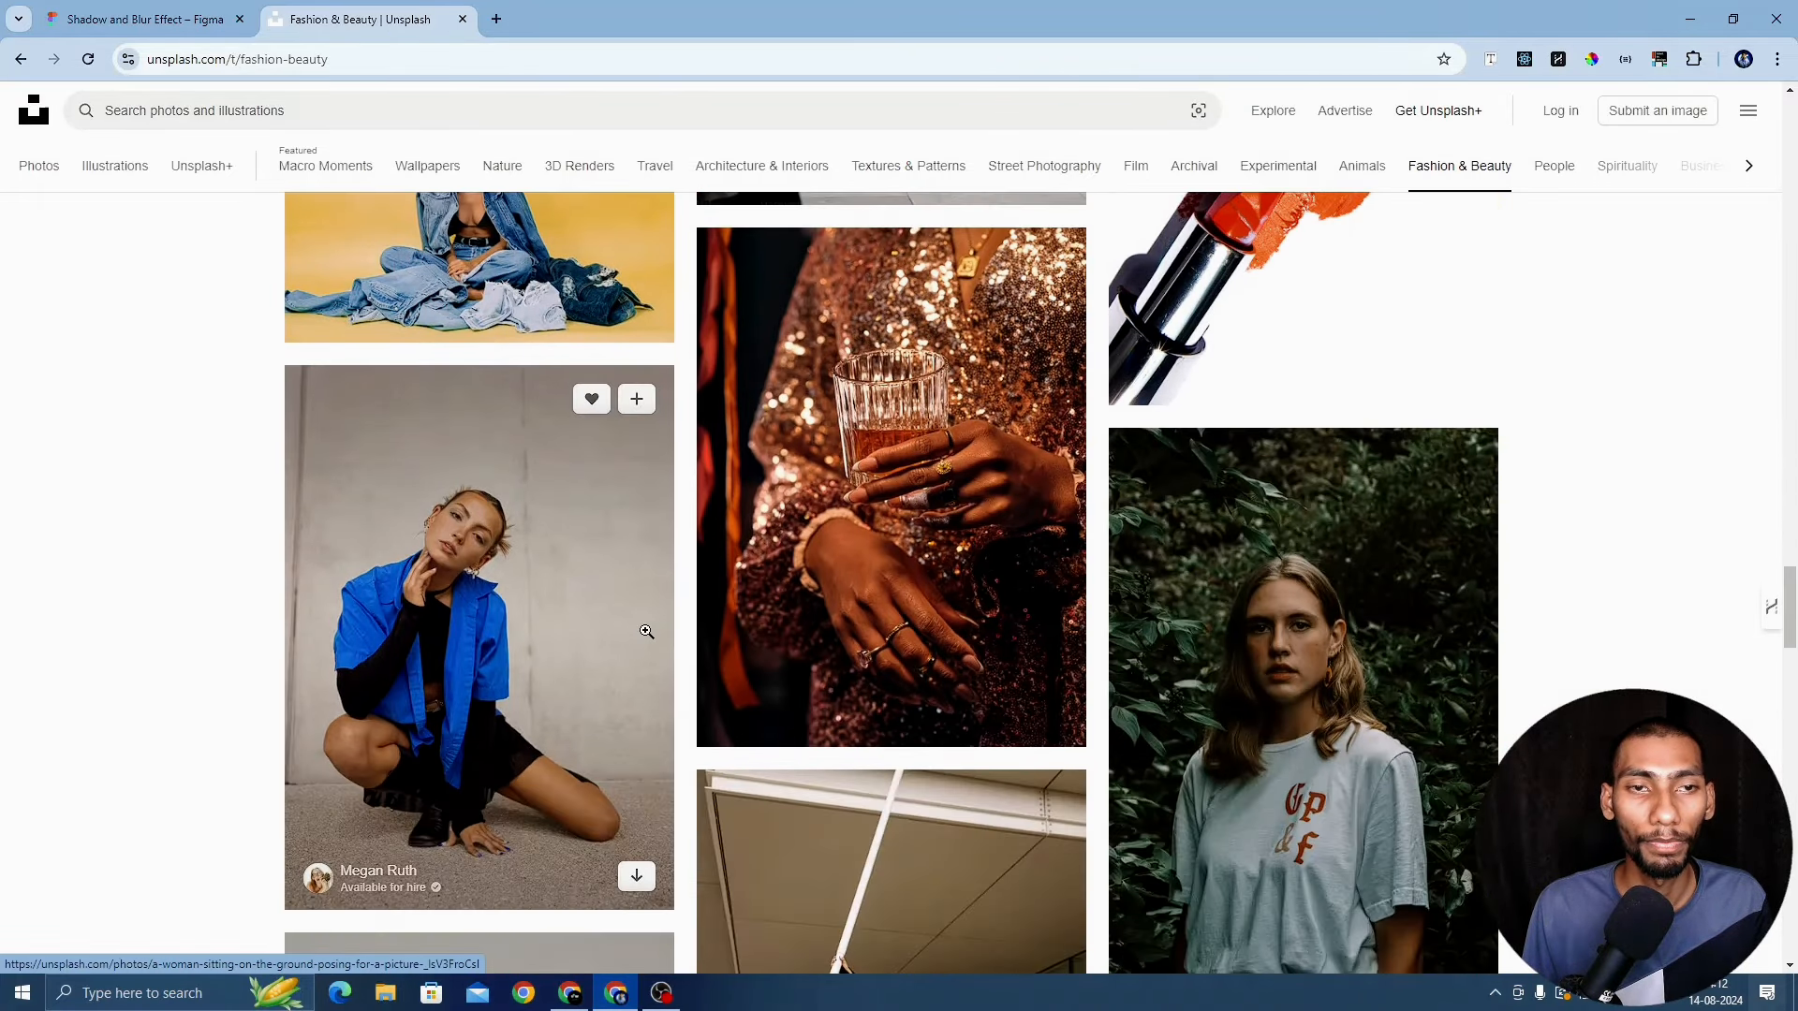
scroll(922, 663, down, 3)
scroll(859, 629, up, 5)
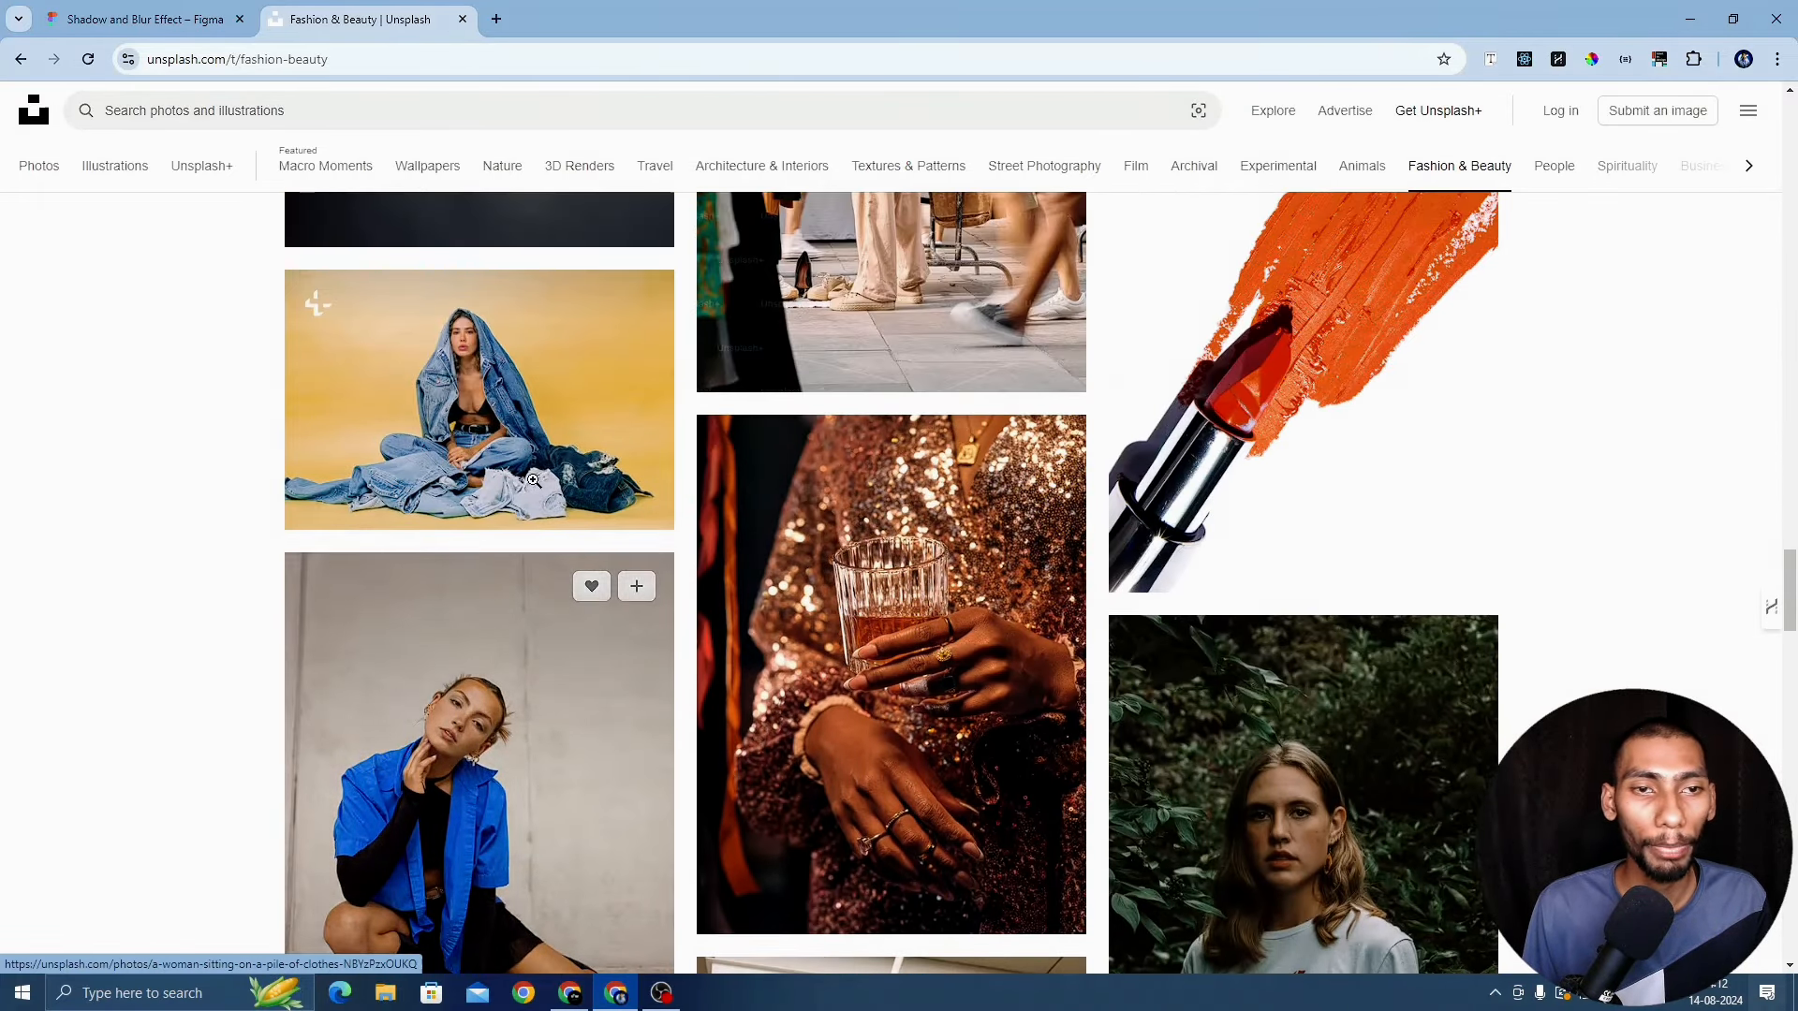
scroll(639, 541, down, 3)
scroll(662, 558, down, 11)
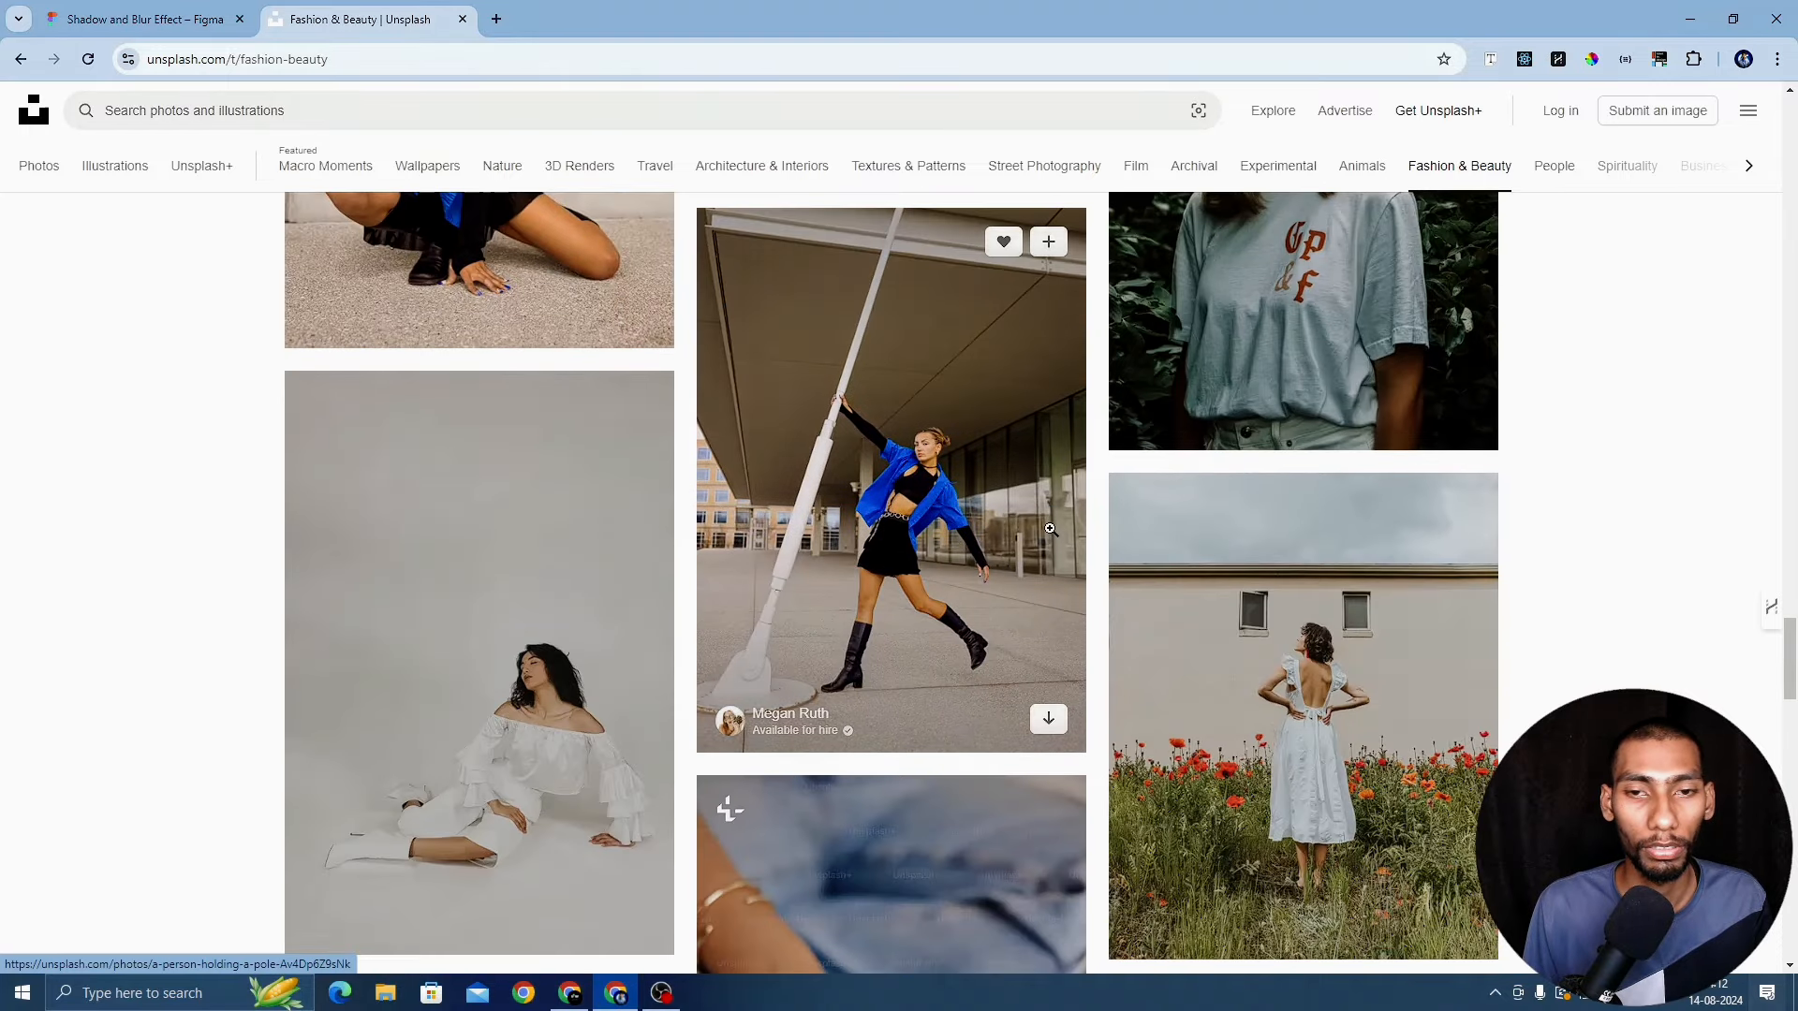
scroll(1414, 471, down, 2)
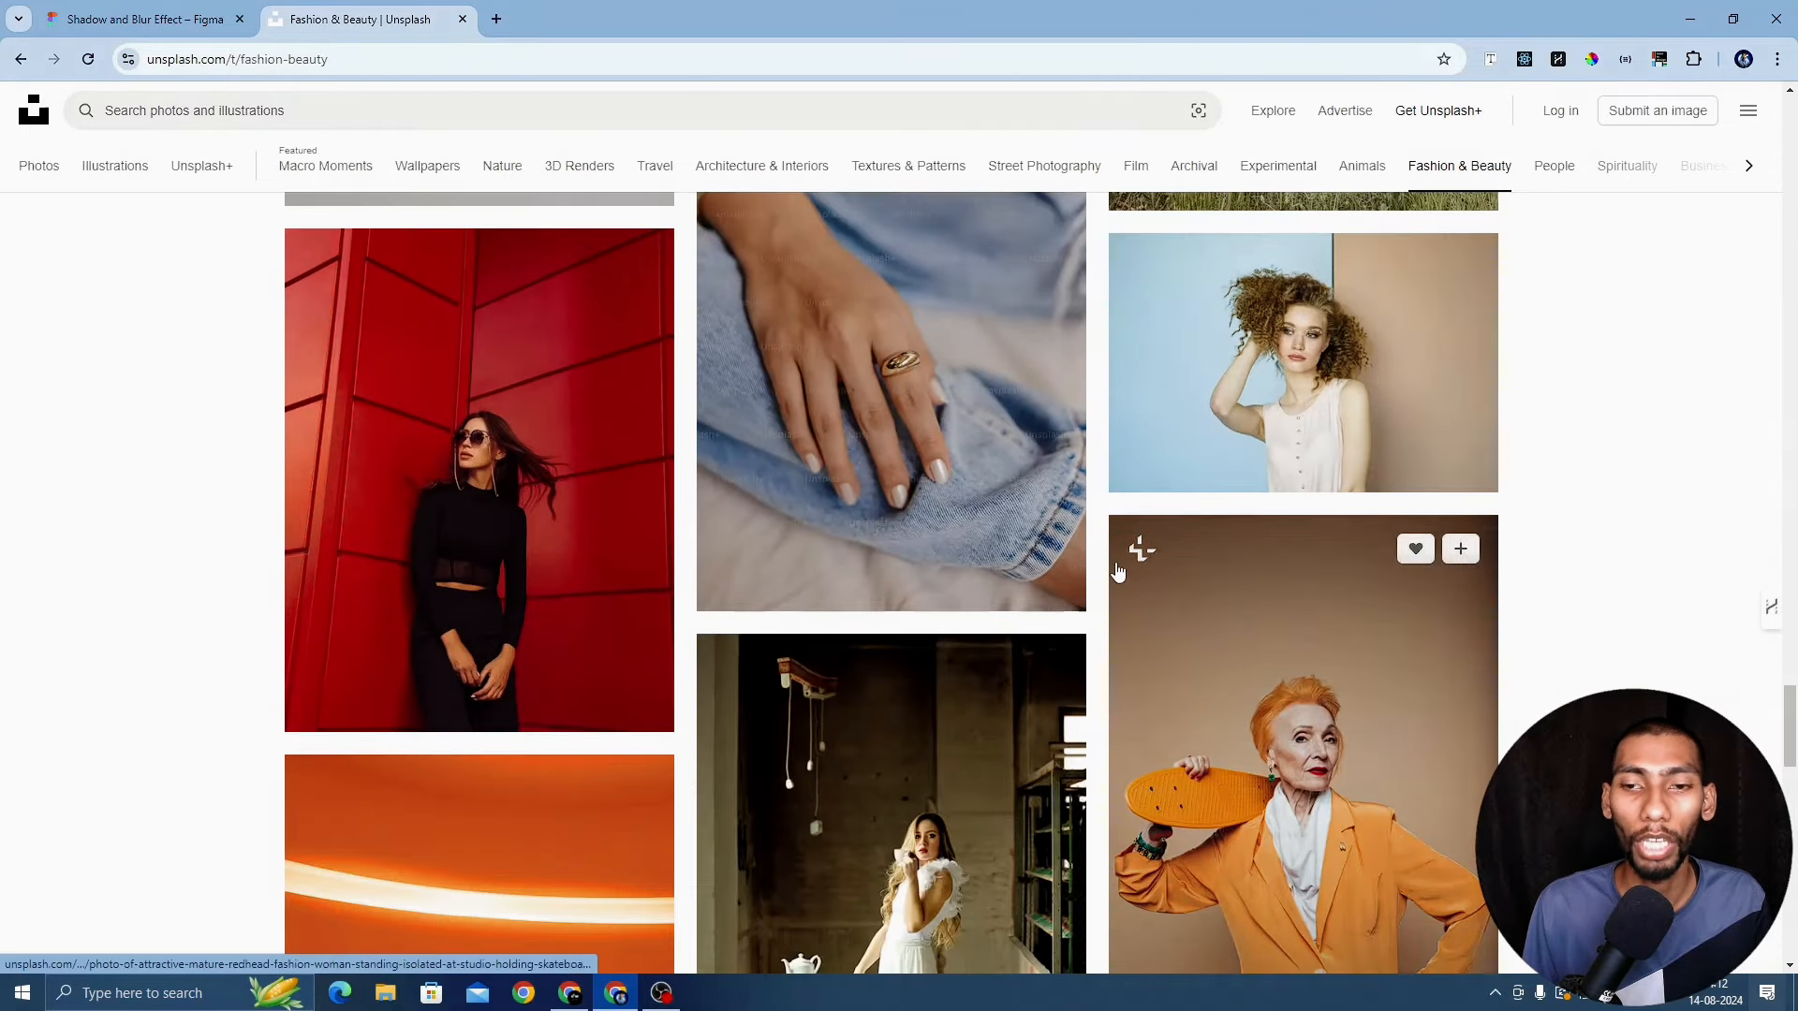
scroll(1296, 468, up, 1)
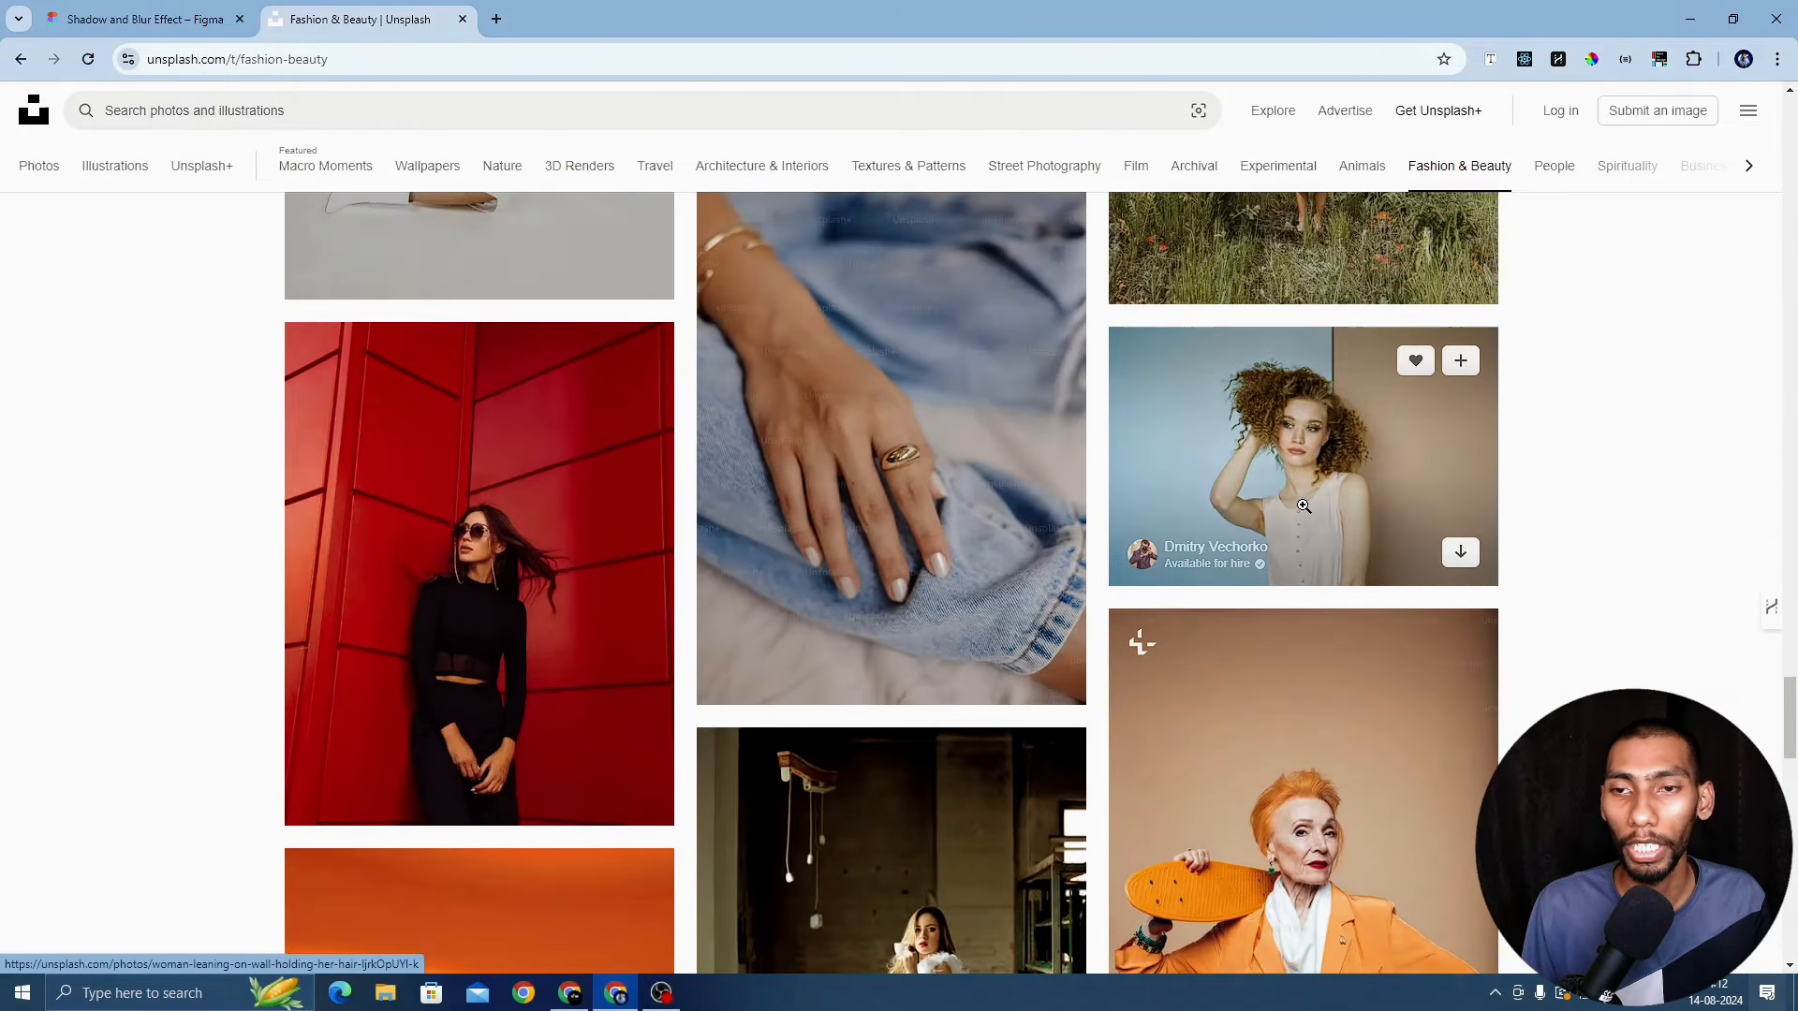
click(1299, 504)
Copy the opened photo of the curly-haired woman to the clipboard at its regular preview size
click(769, 509)
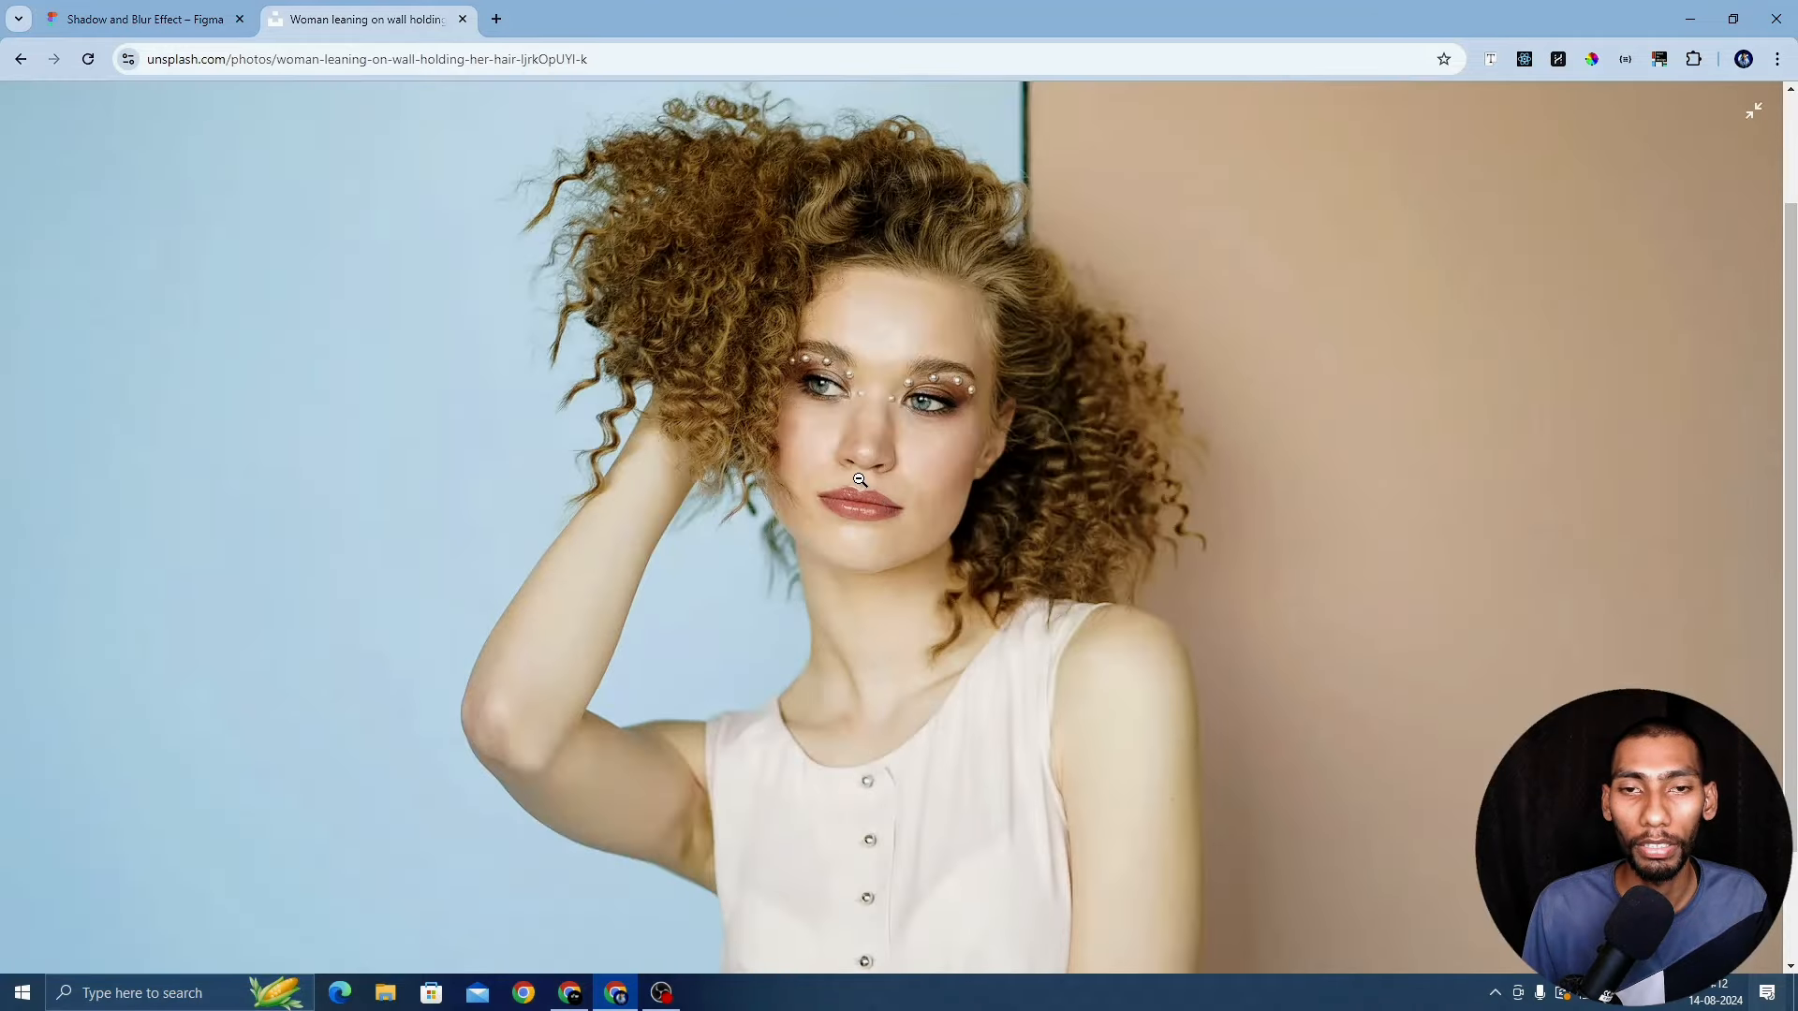
click(856, 482)
right_click(840, 441)
click(943, 543)
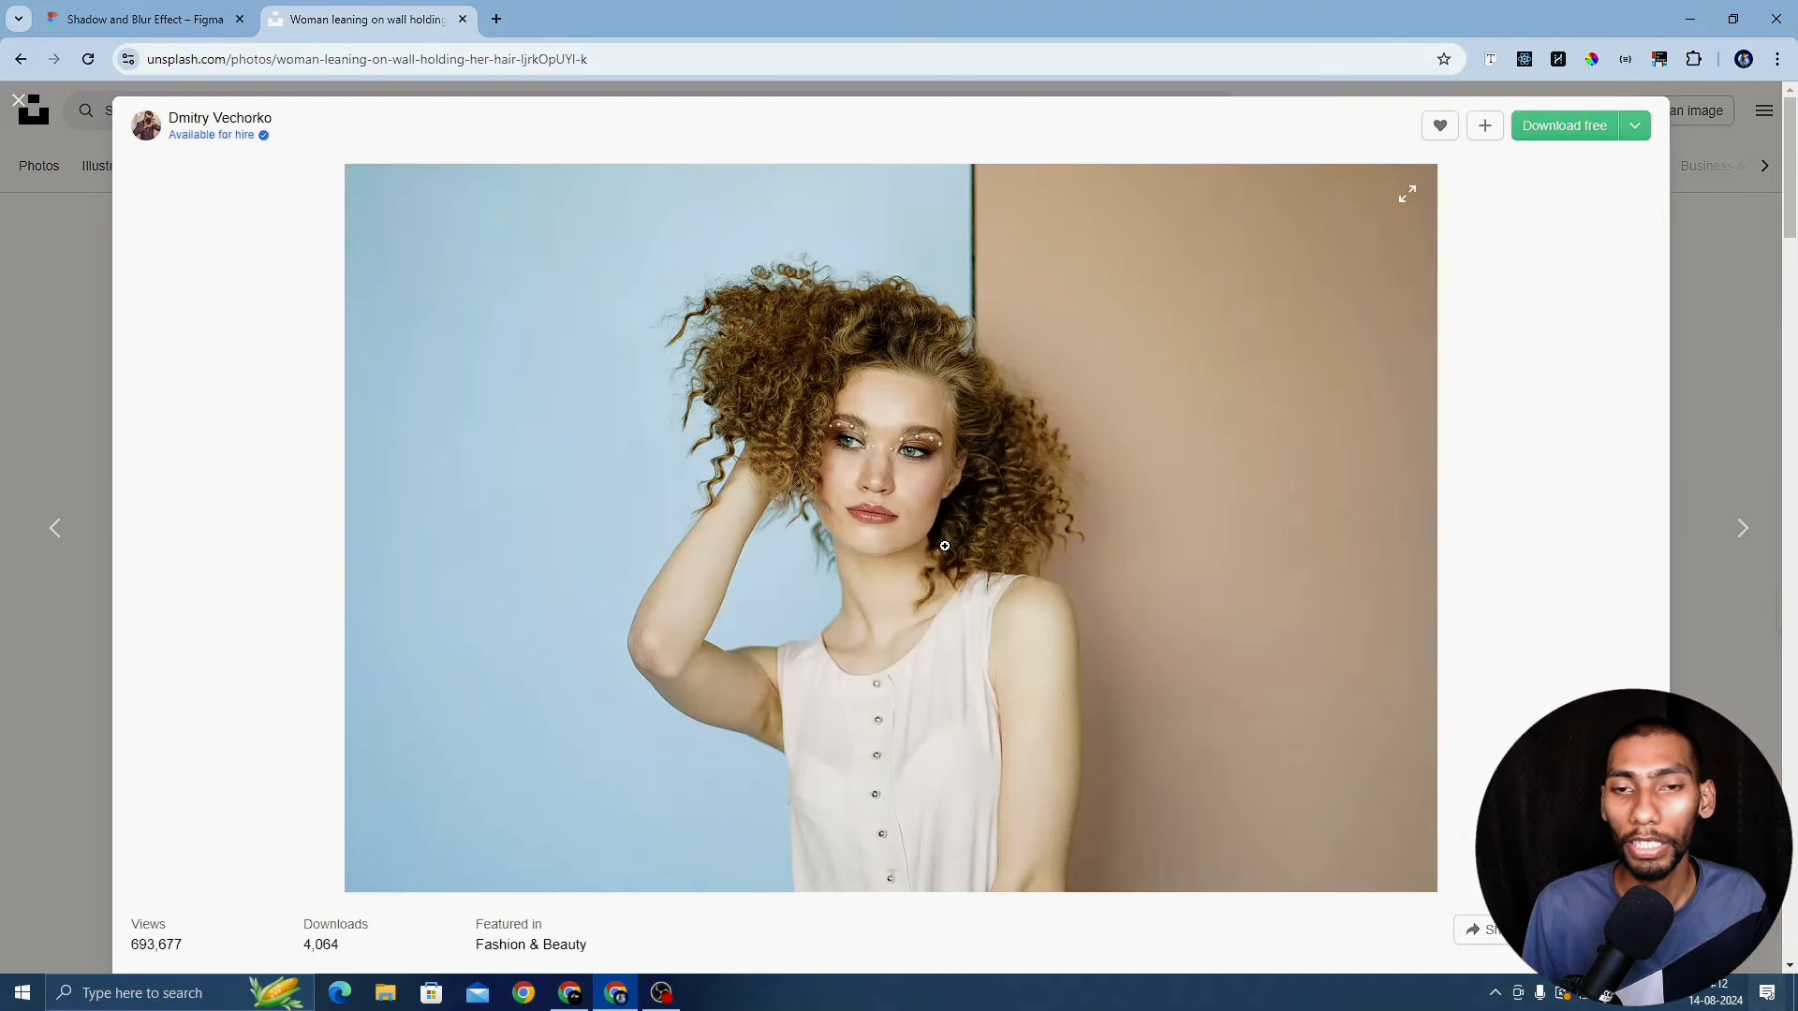
right_click(899, 483)
click(977, 555)
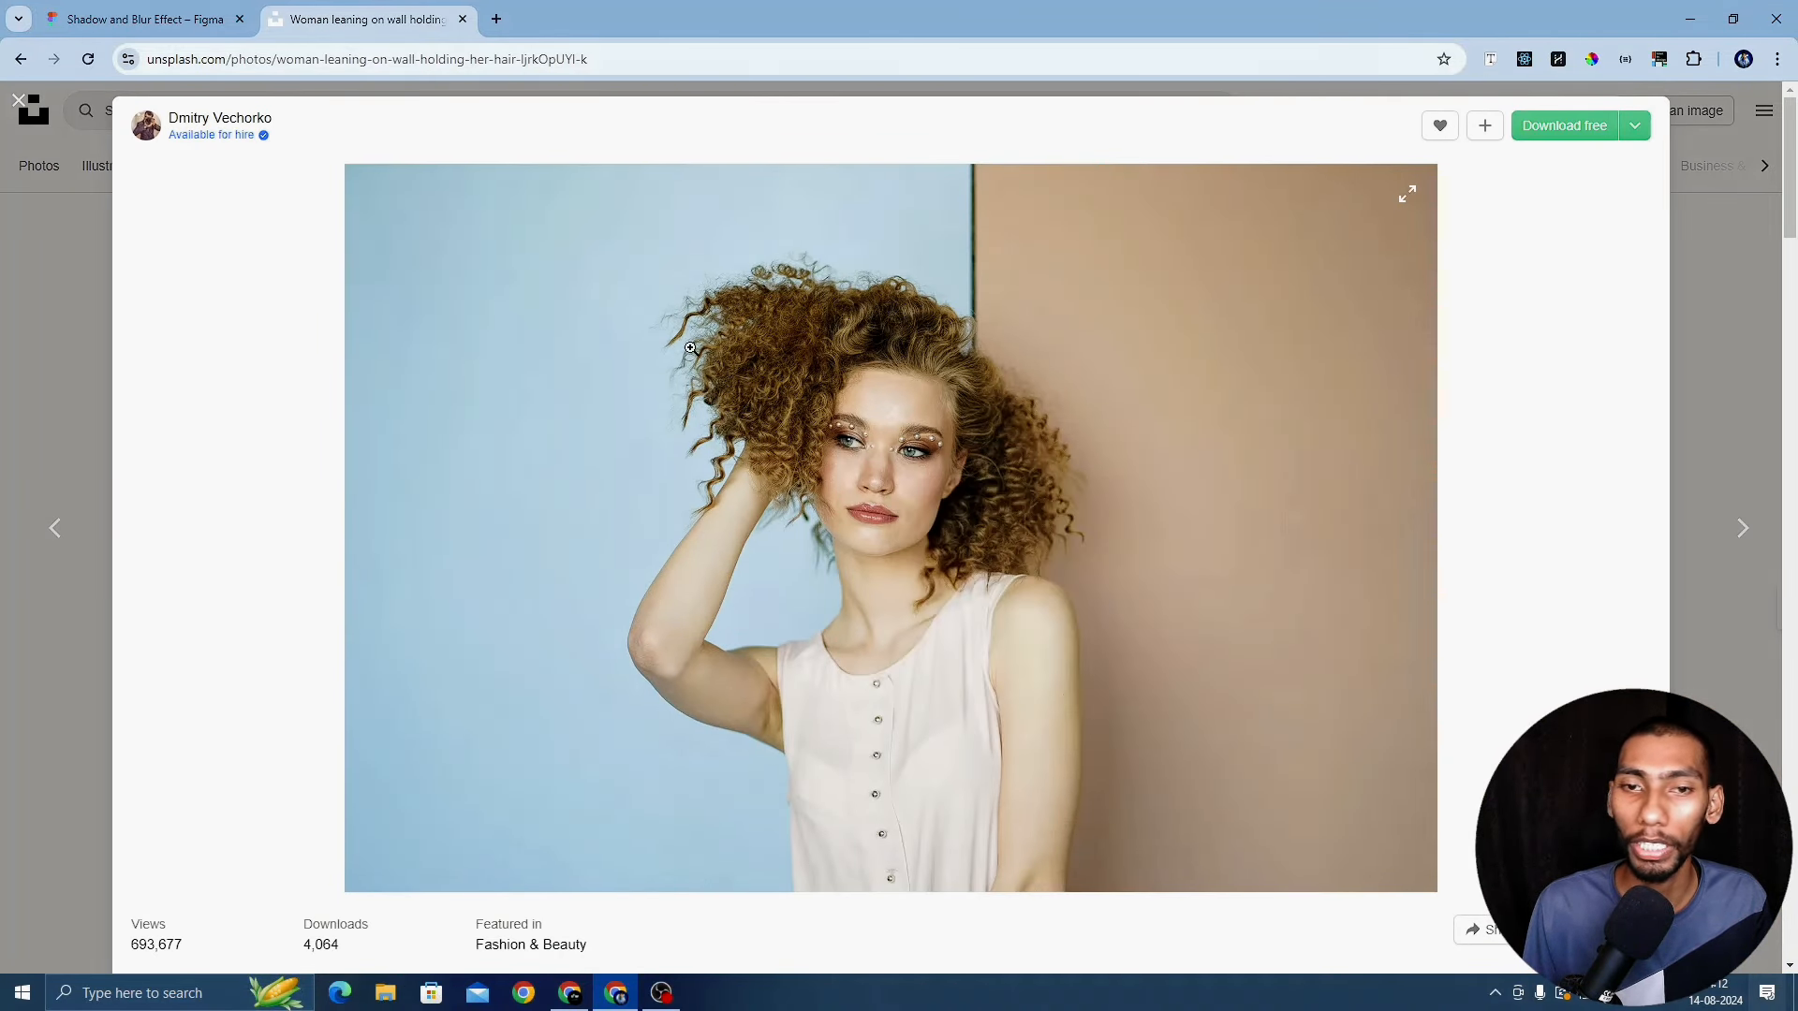
Return to the Figma file and paste the copied photo into the 16:9 slide frame
click(146, 19)
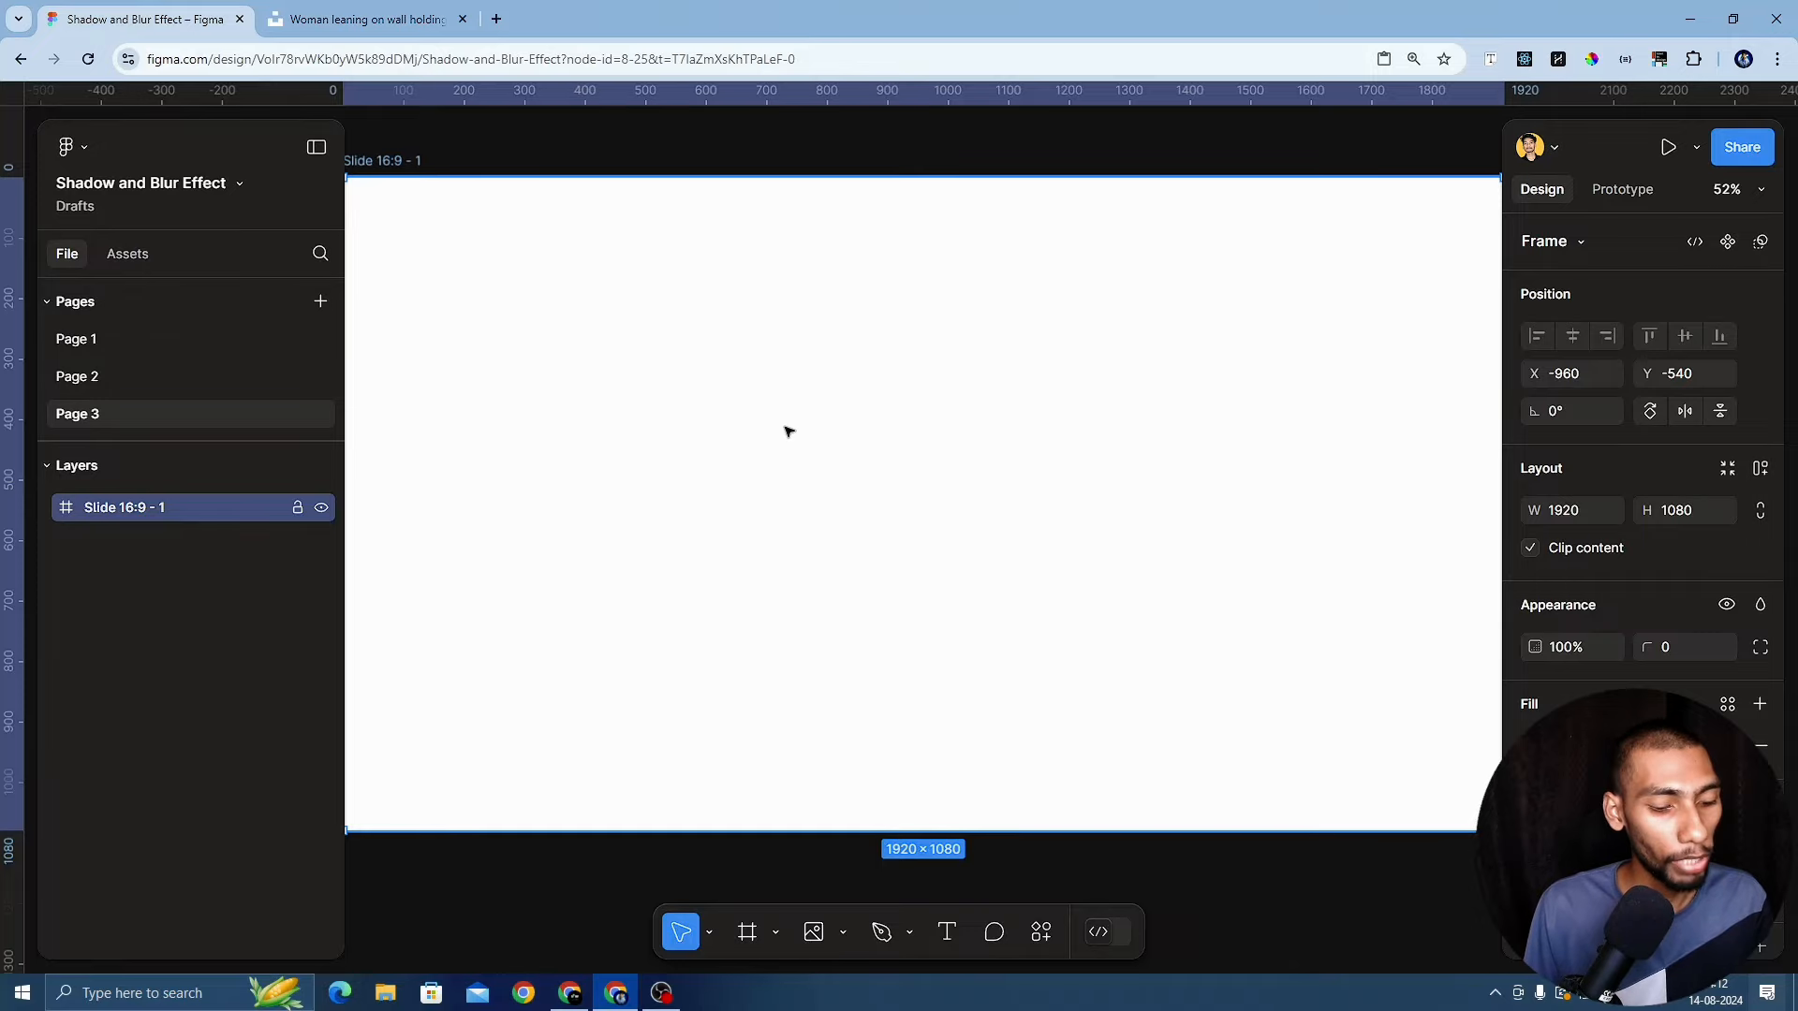
key(ctrl+v)
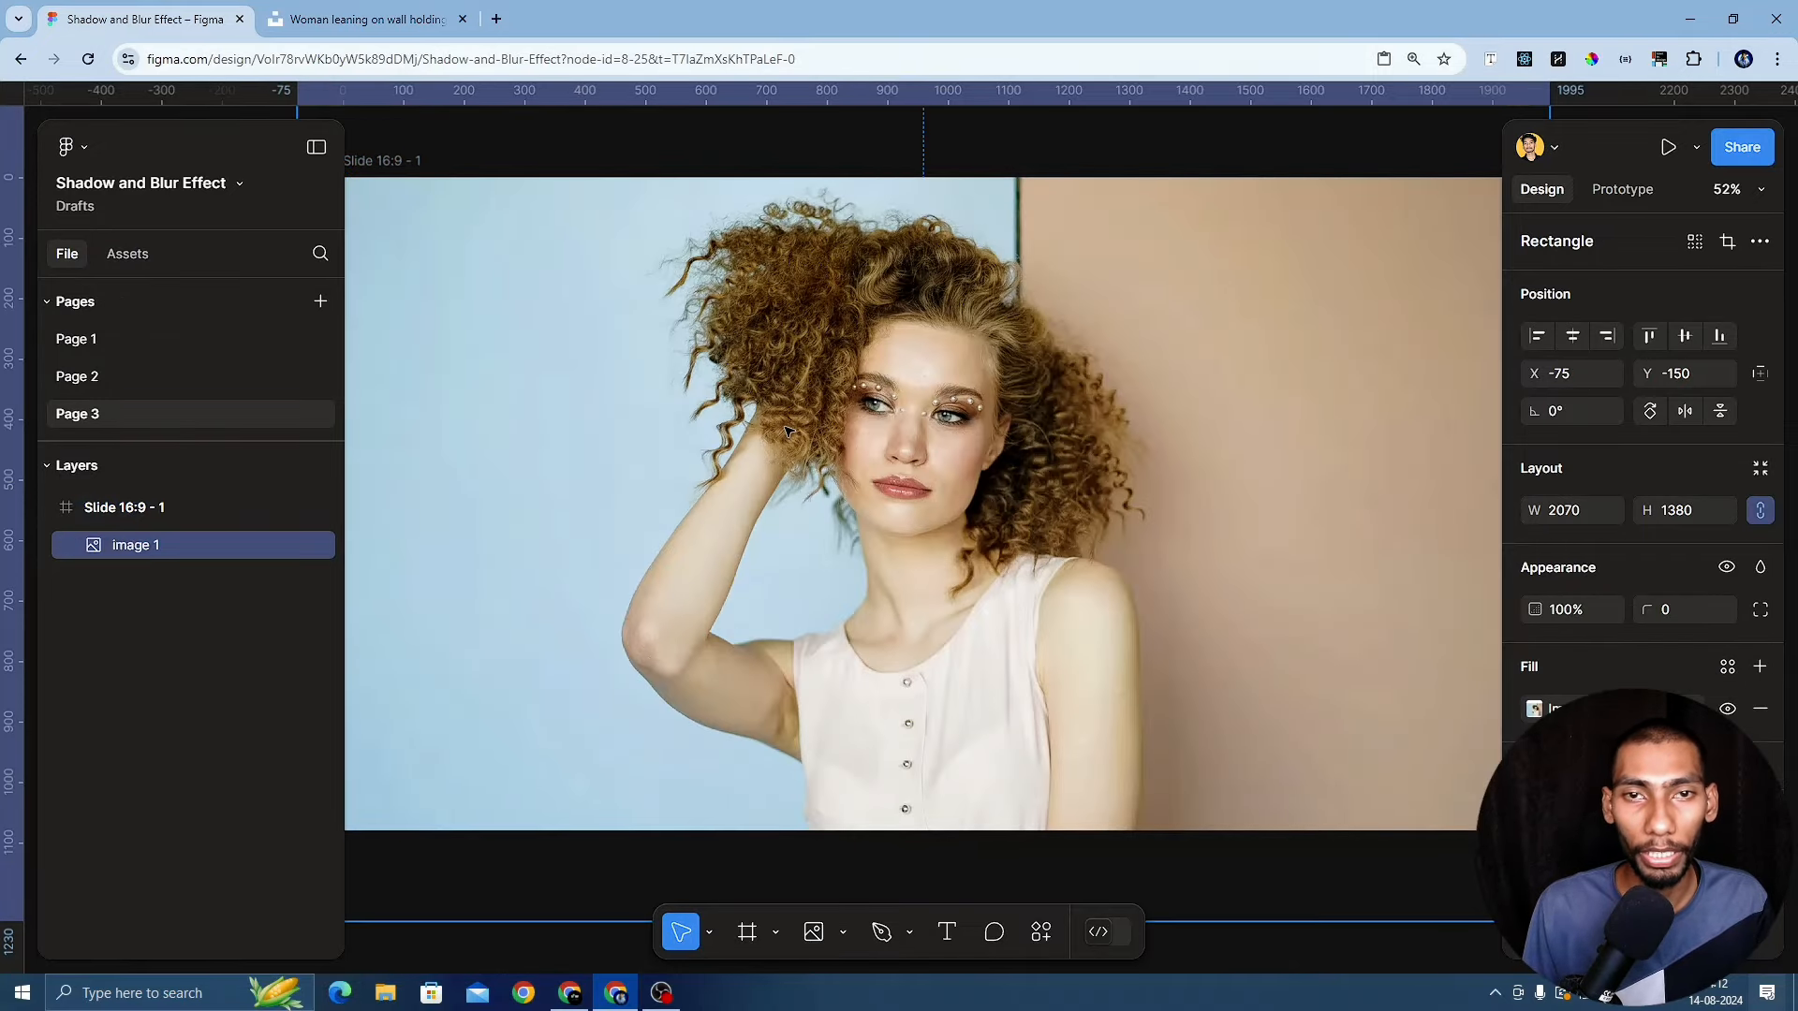
key(shift+2)
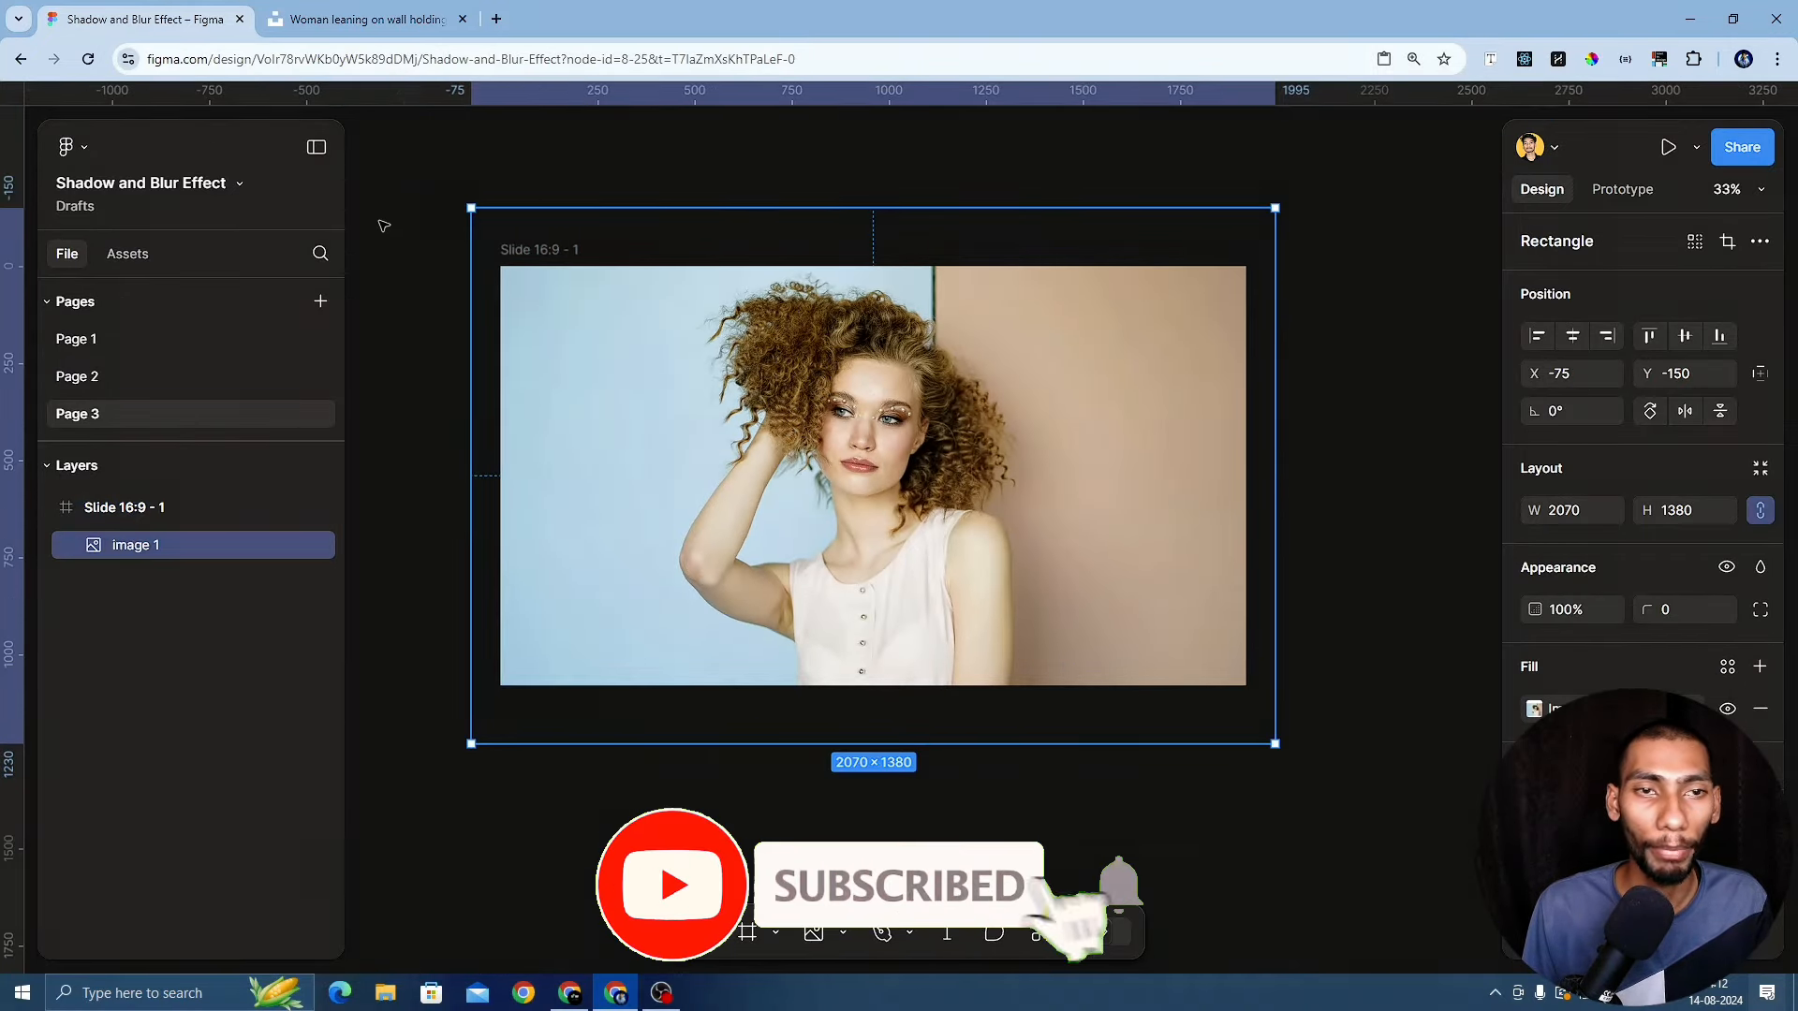
Scale the pasted photo down to about 1170 × 780 and move it near the centre of the slide
drag(470, 208, 858, 471)
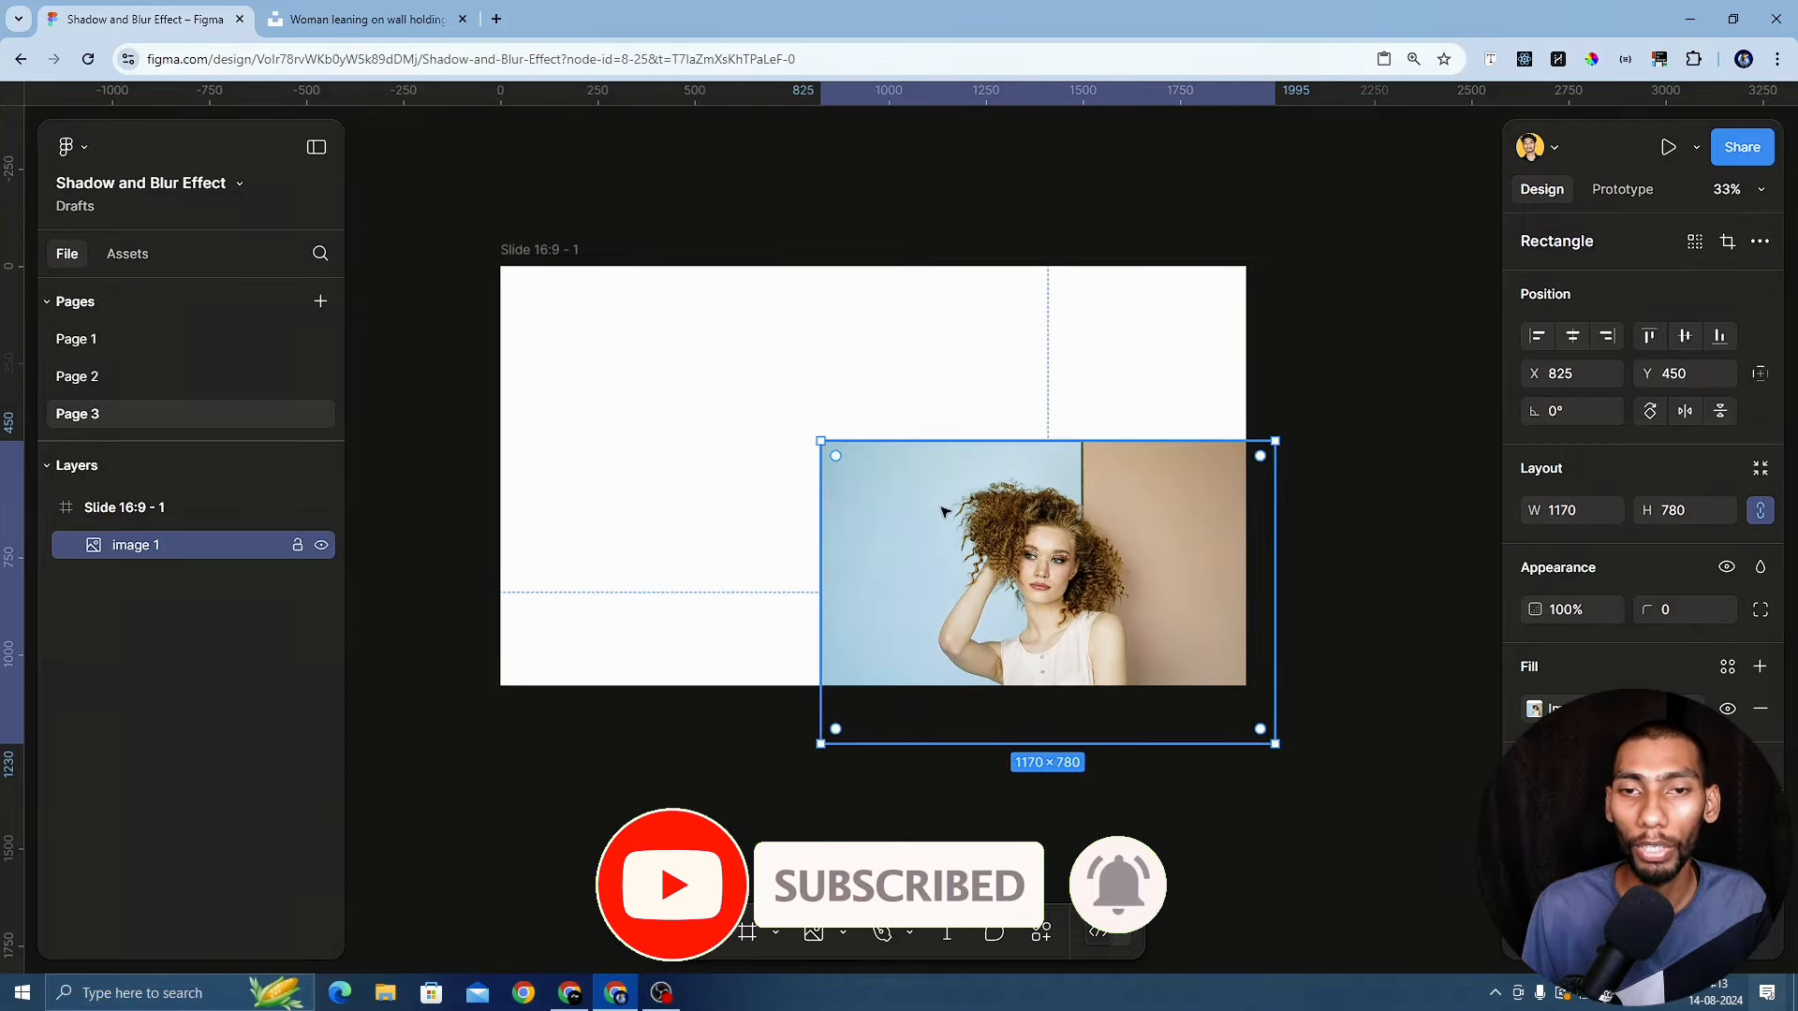
drag(942, 510, 781, 417)
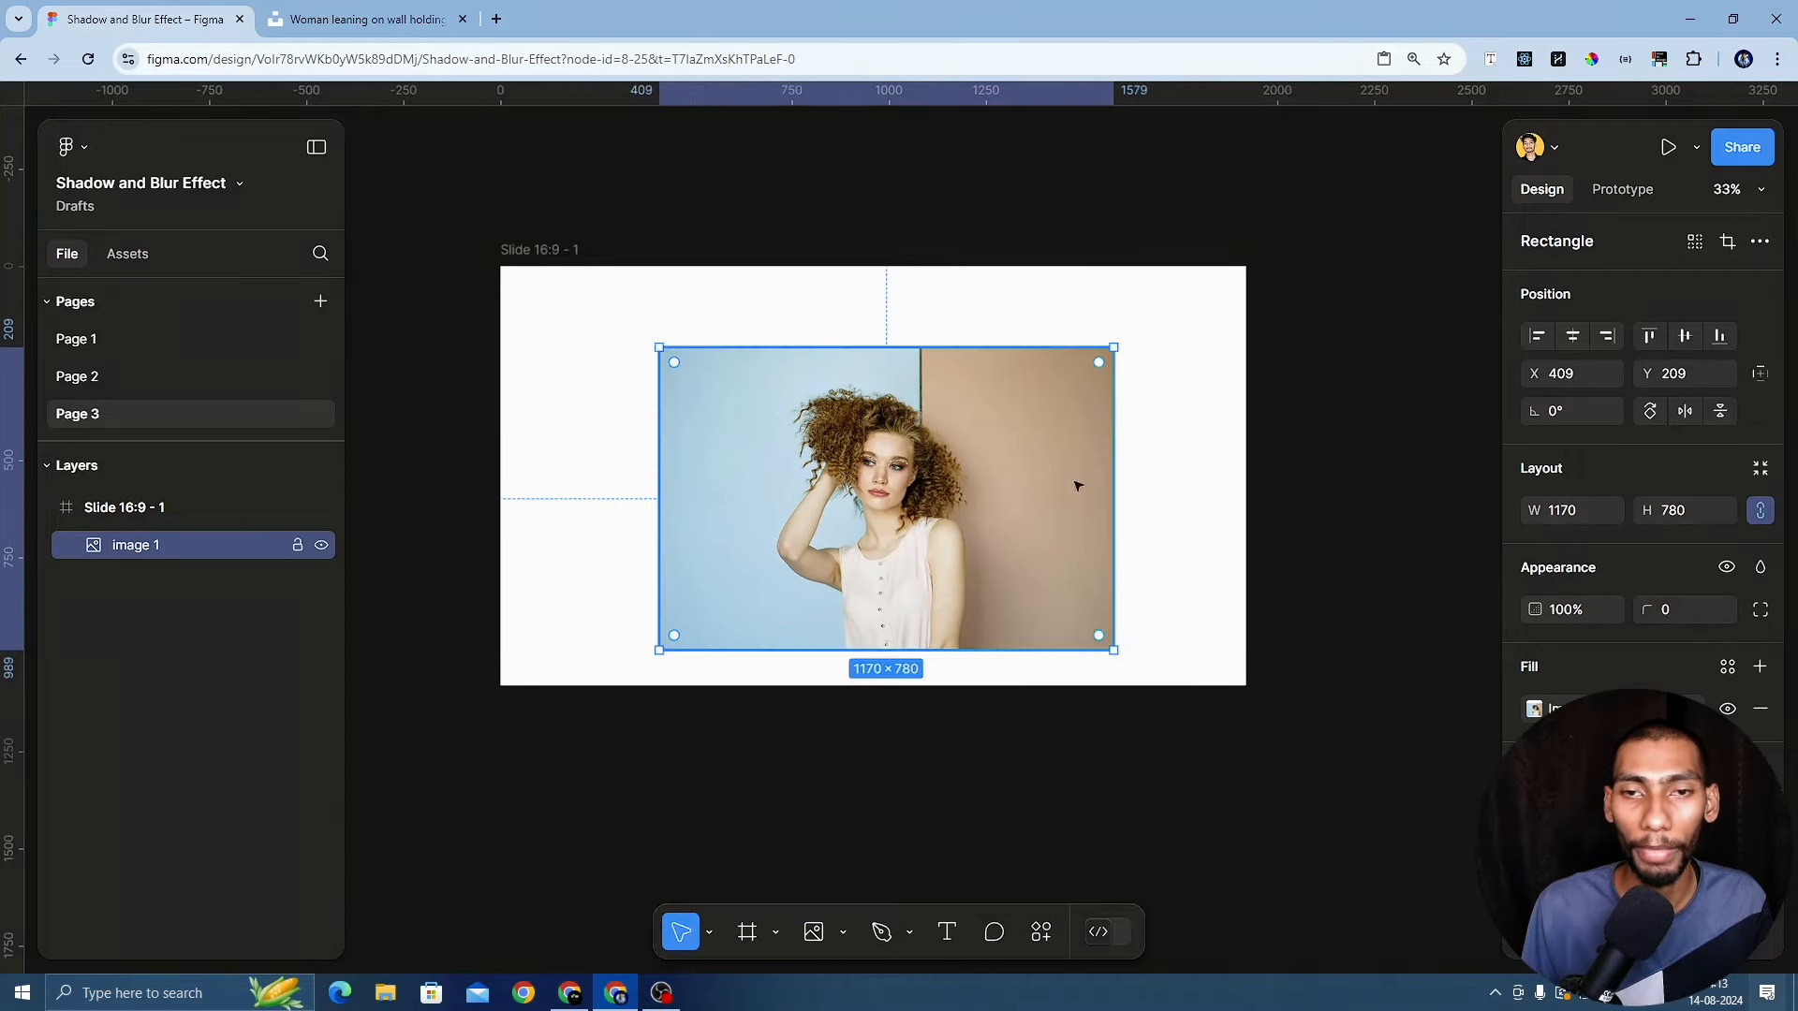
click(1176, 465)
scroll(936, 426, up, 5)
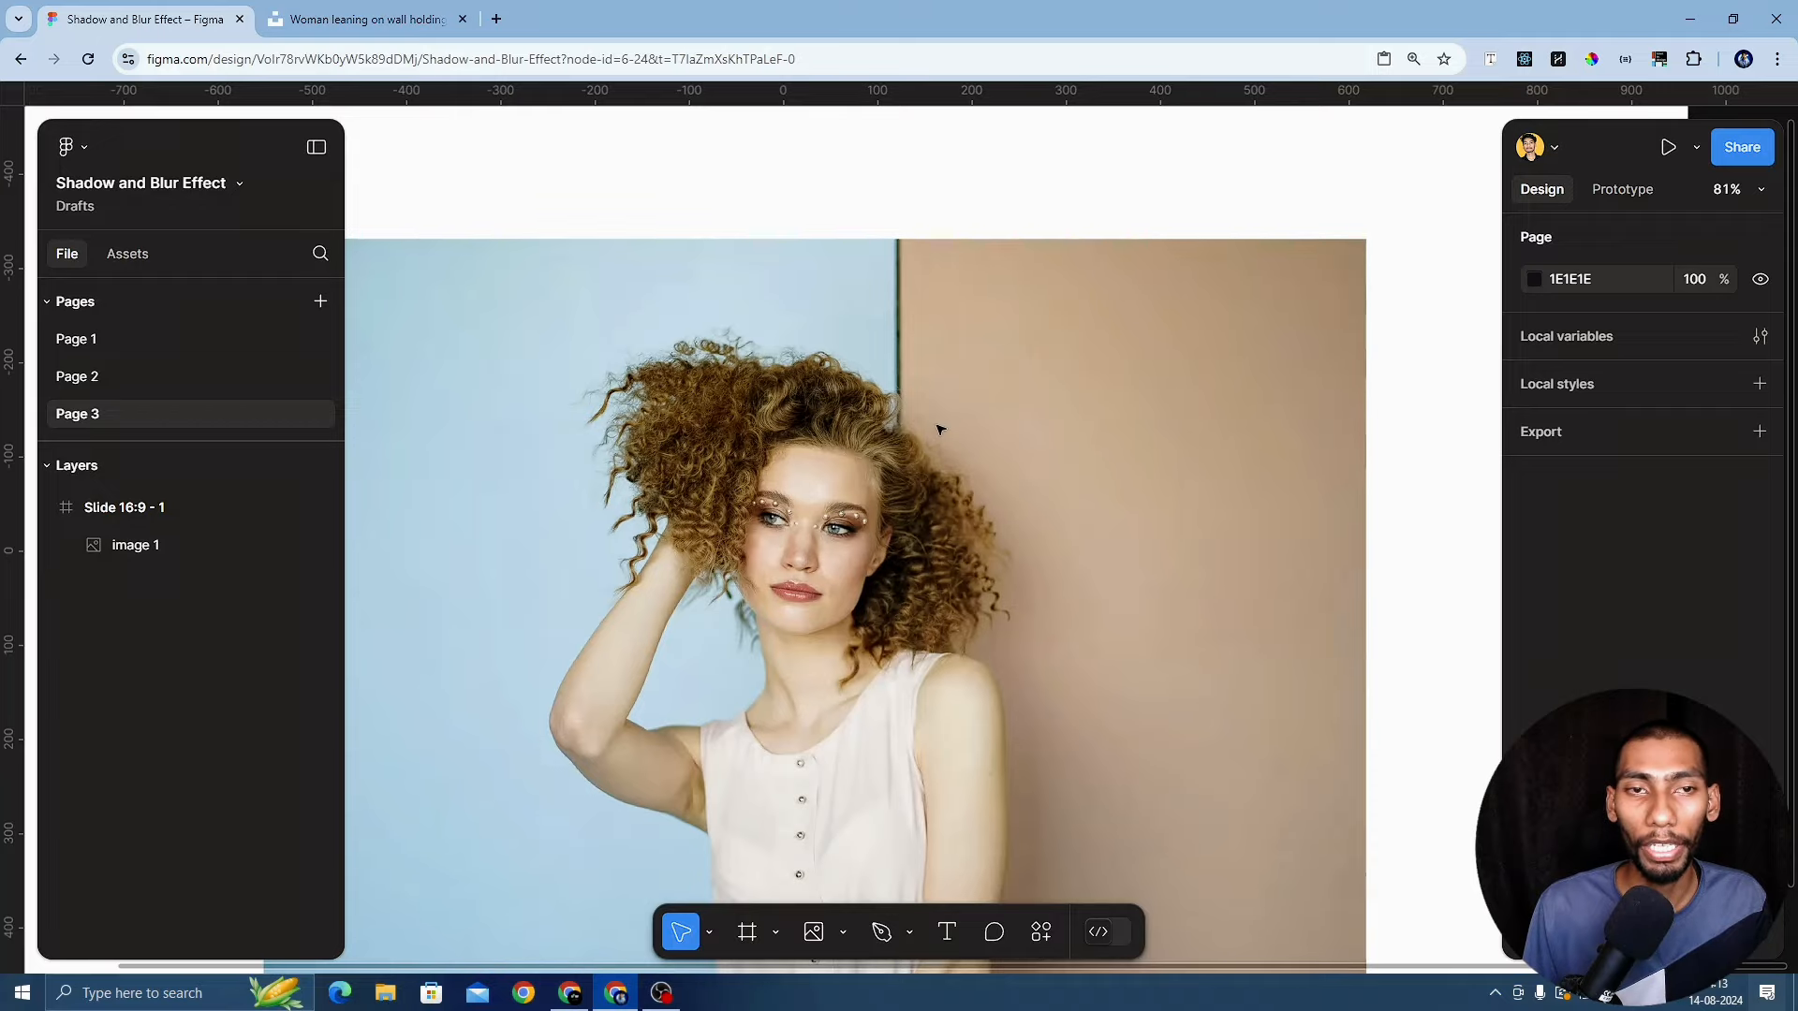
scroll(940, 429, down, 2)
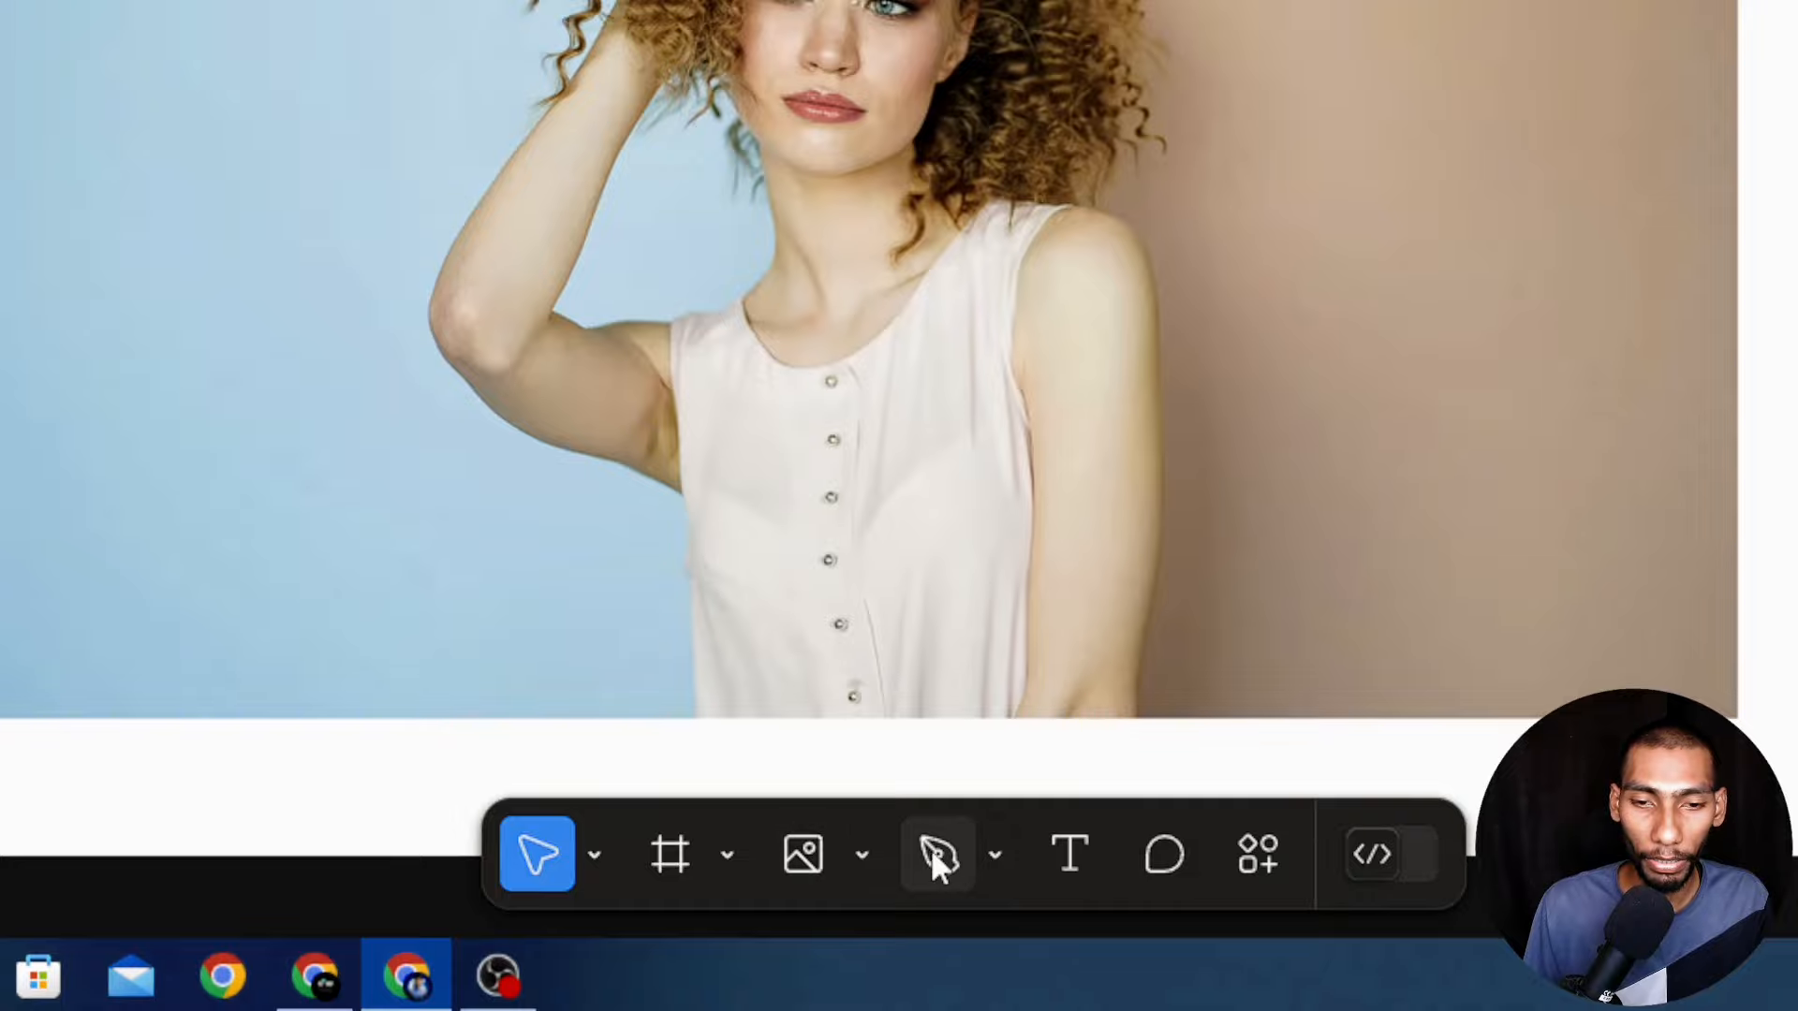
Draw a rectangle about 748 × 197 across the upper edge of the portrait photo
click(862, 857)
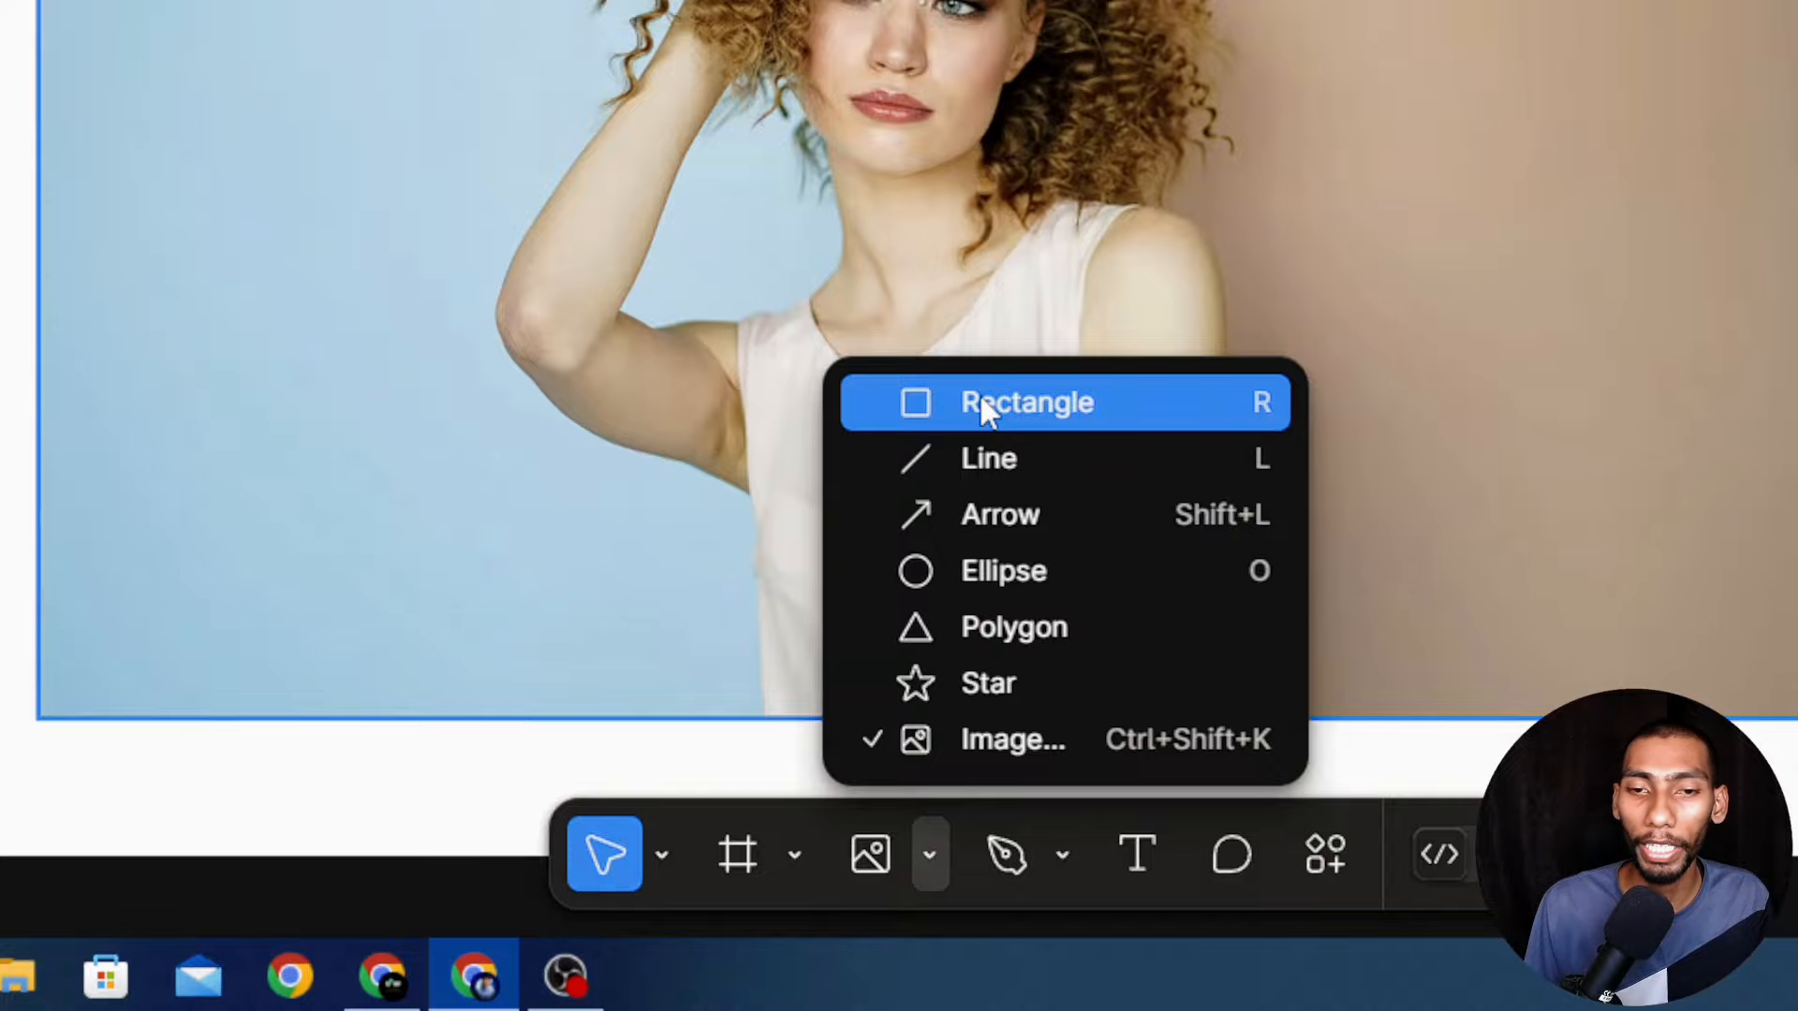
click(980, 396)
mouse_move(891, 378)
mouse_down()
mouse_move(992, 510)
mouse_move(907, 512)
mouse_up()
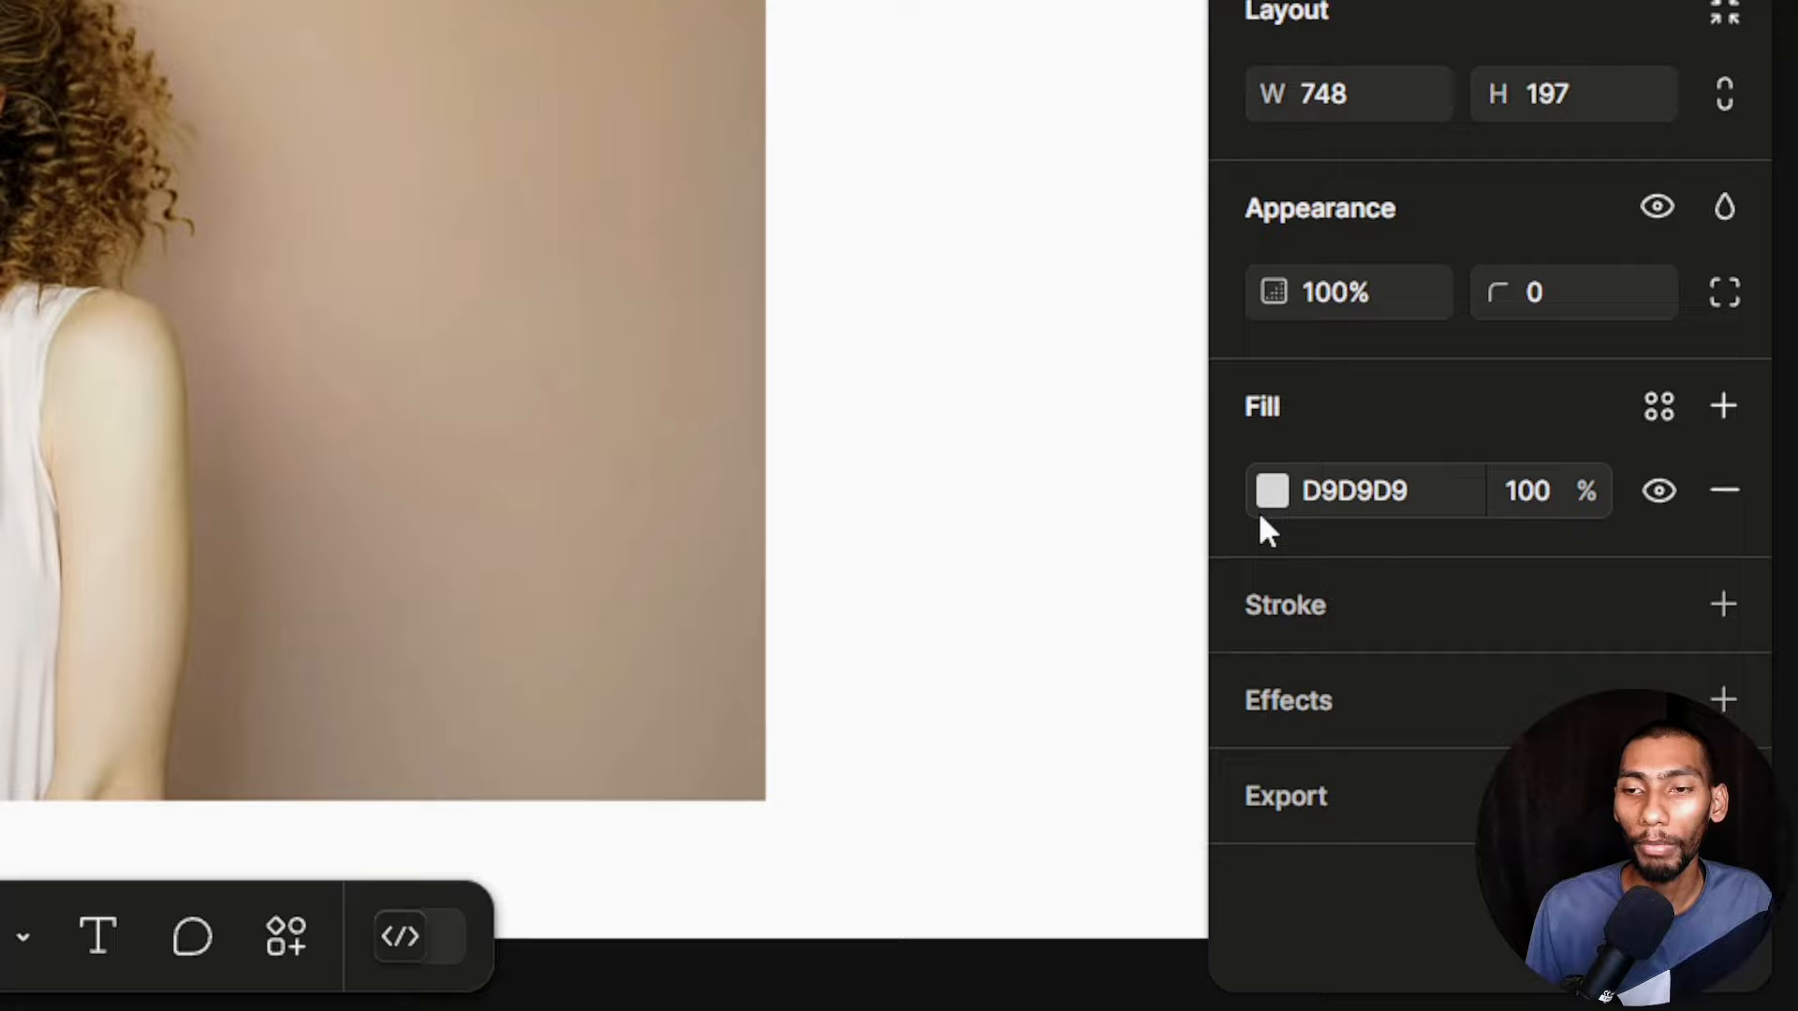
Fill the new rectangle with white FFFFFF and deselect it
click(1271, 493)
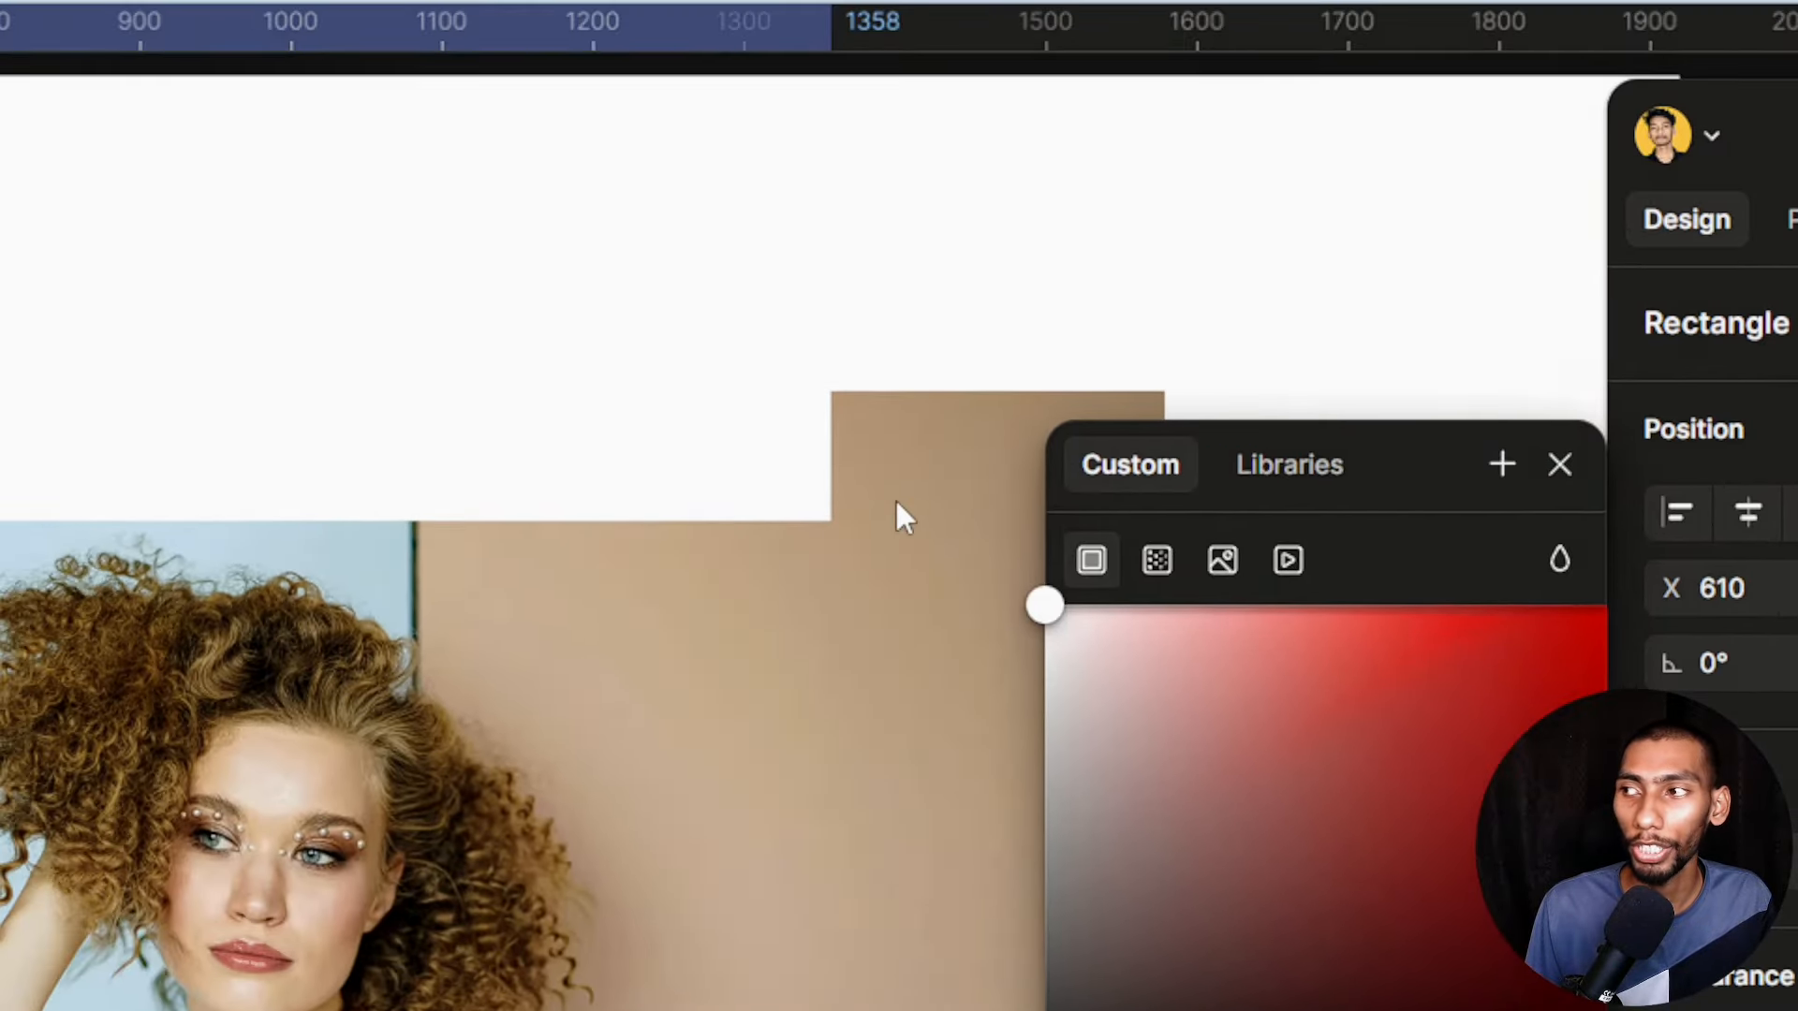
drag(896, 502, 894, 500)
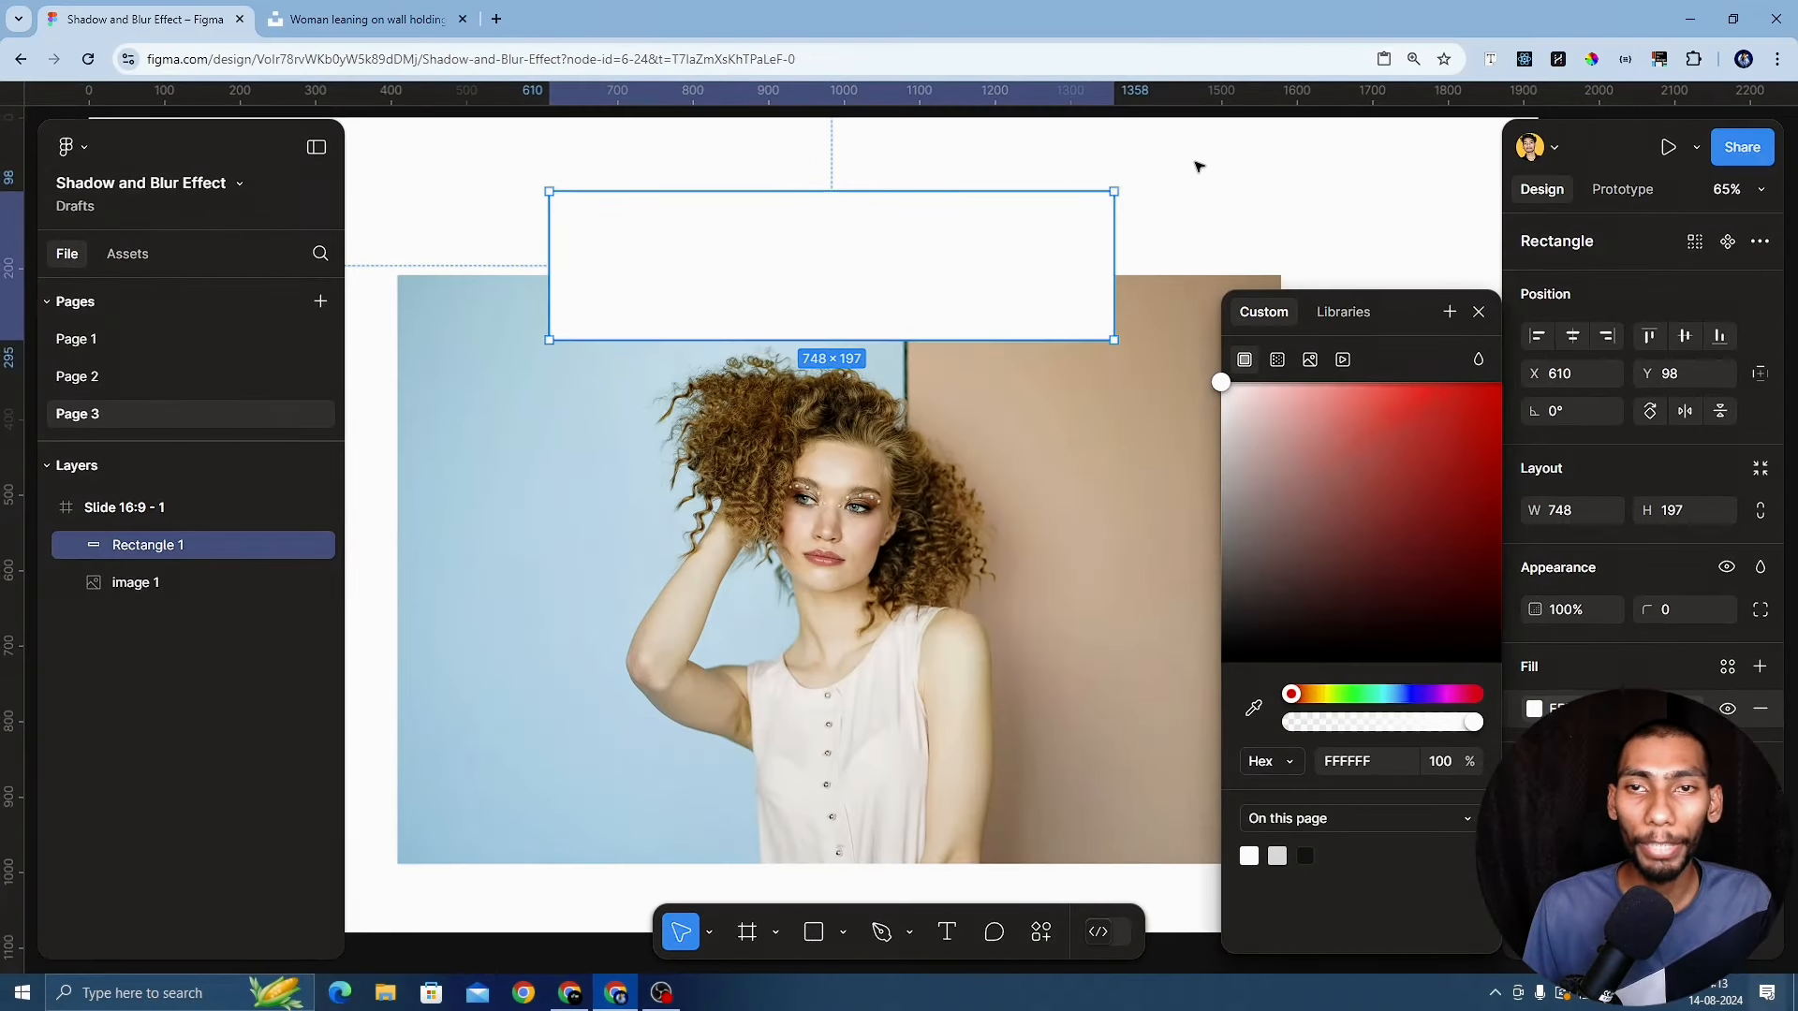
key(Escape)
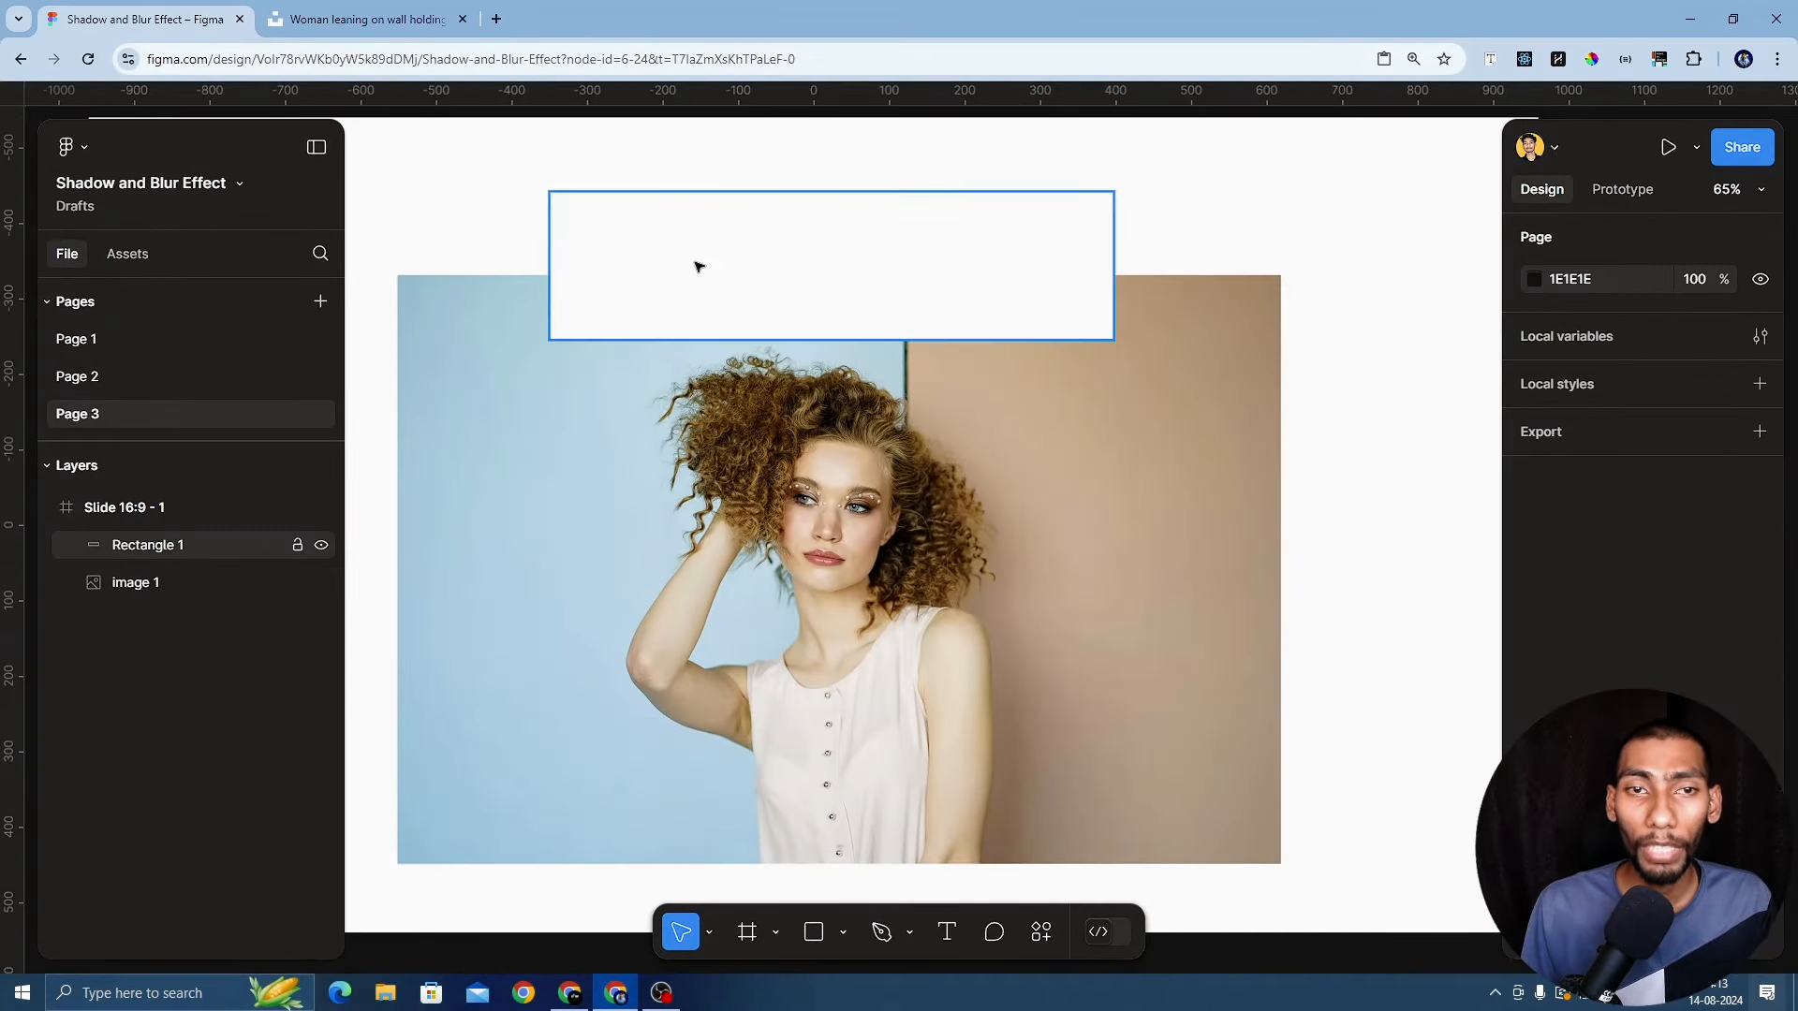
click(1190, 570)
click(1195, 253)
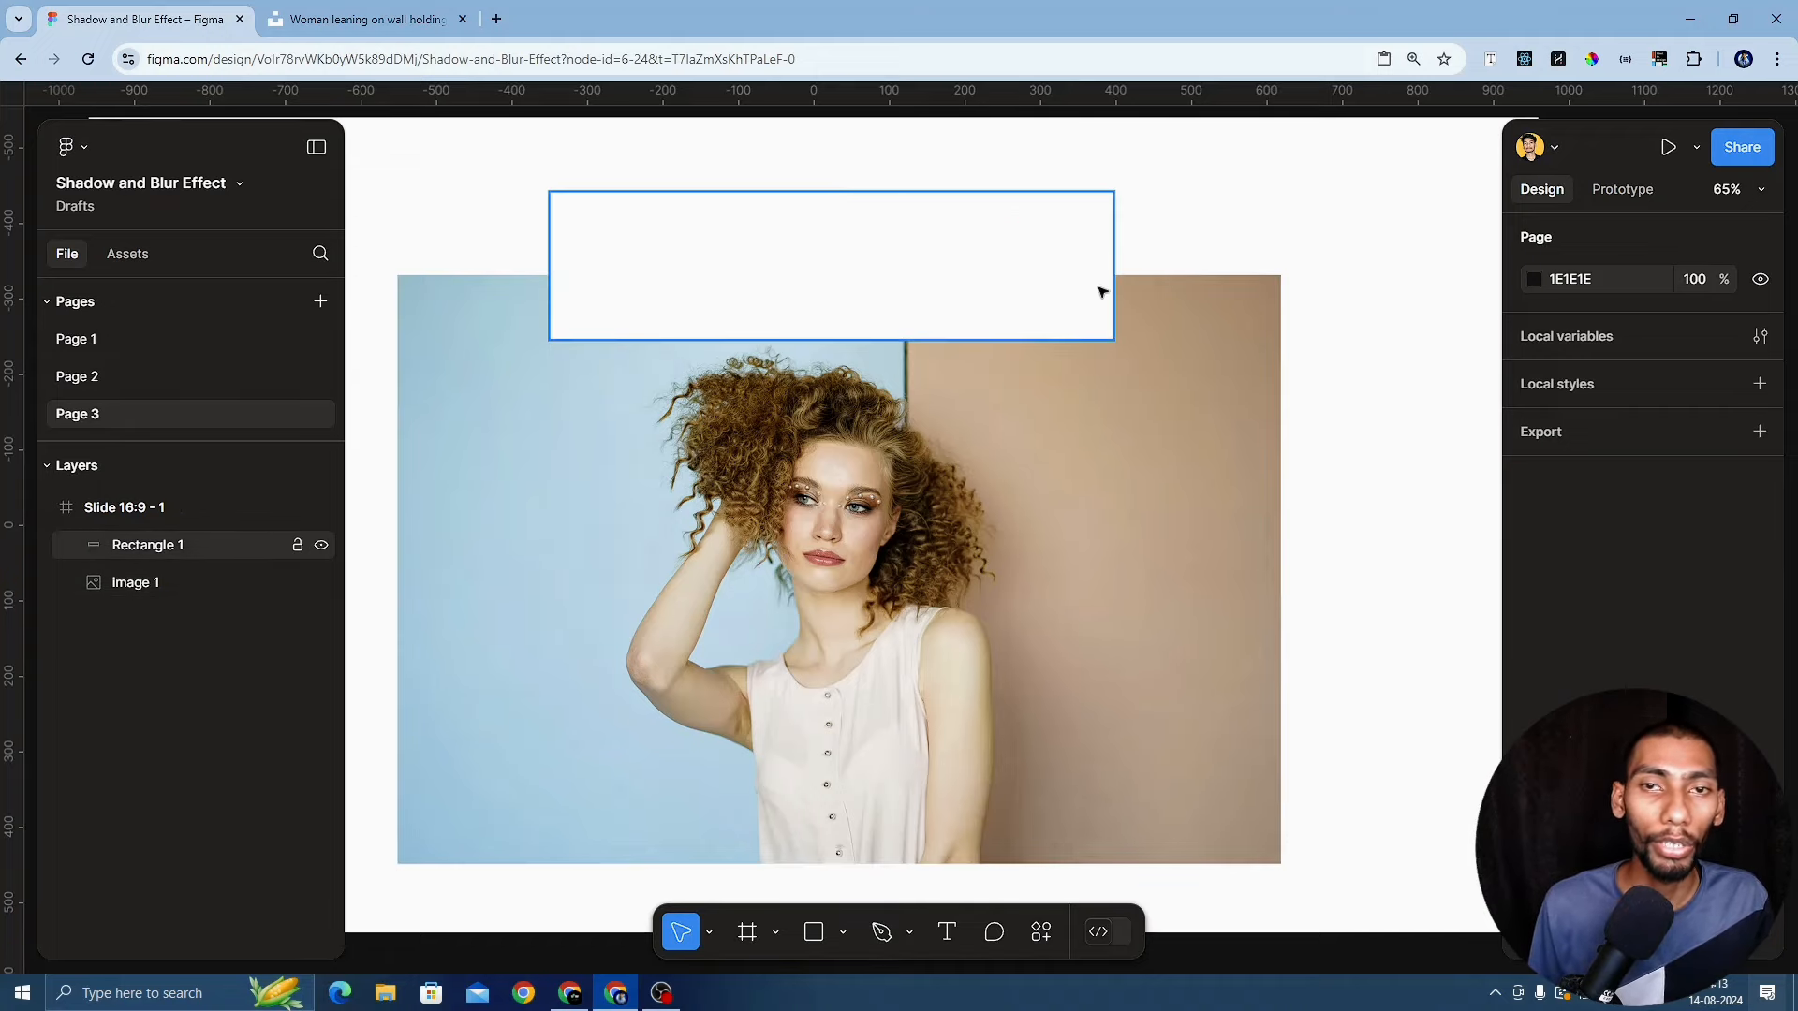
Add a drop shadow effect to the white rectangle and open the effect's settings
click(943, 278)
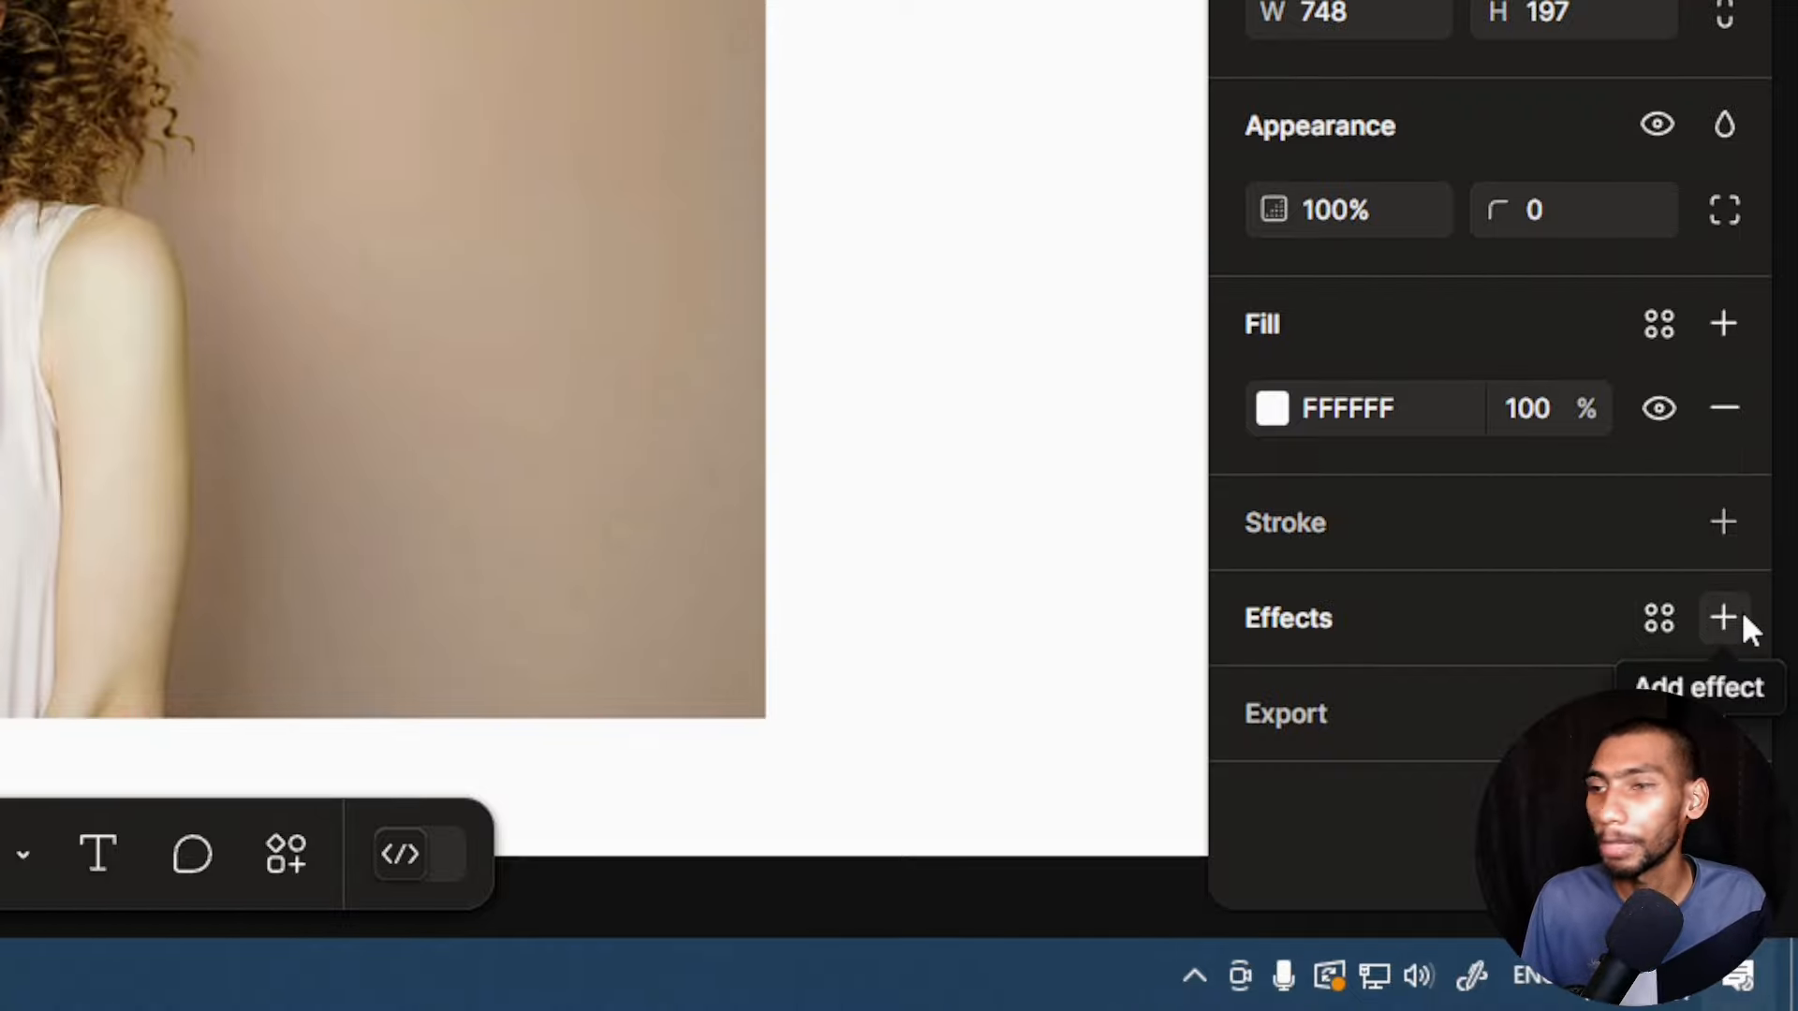
click(1722, 618)
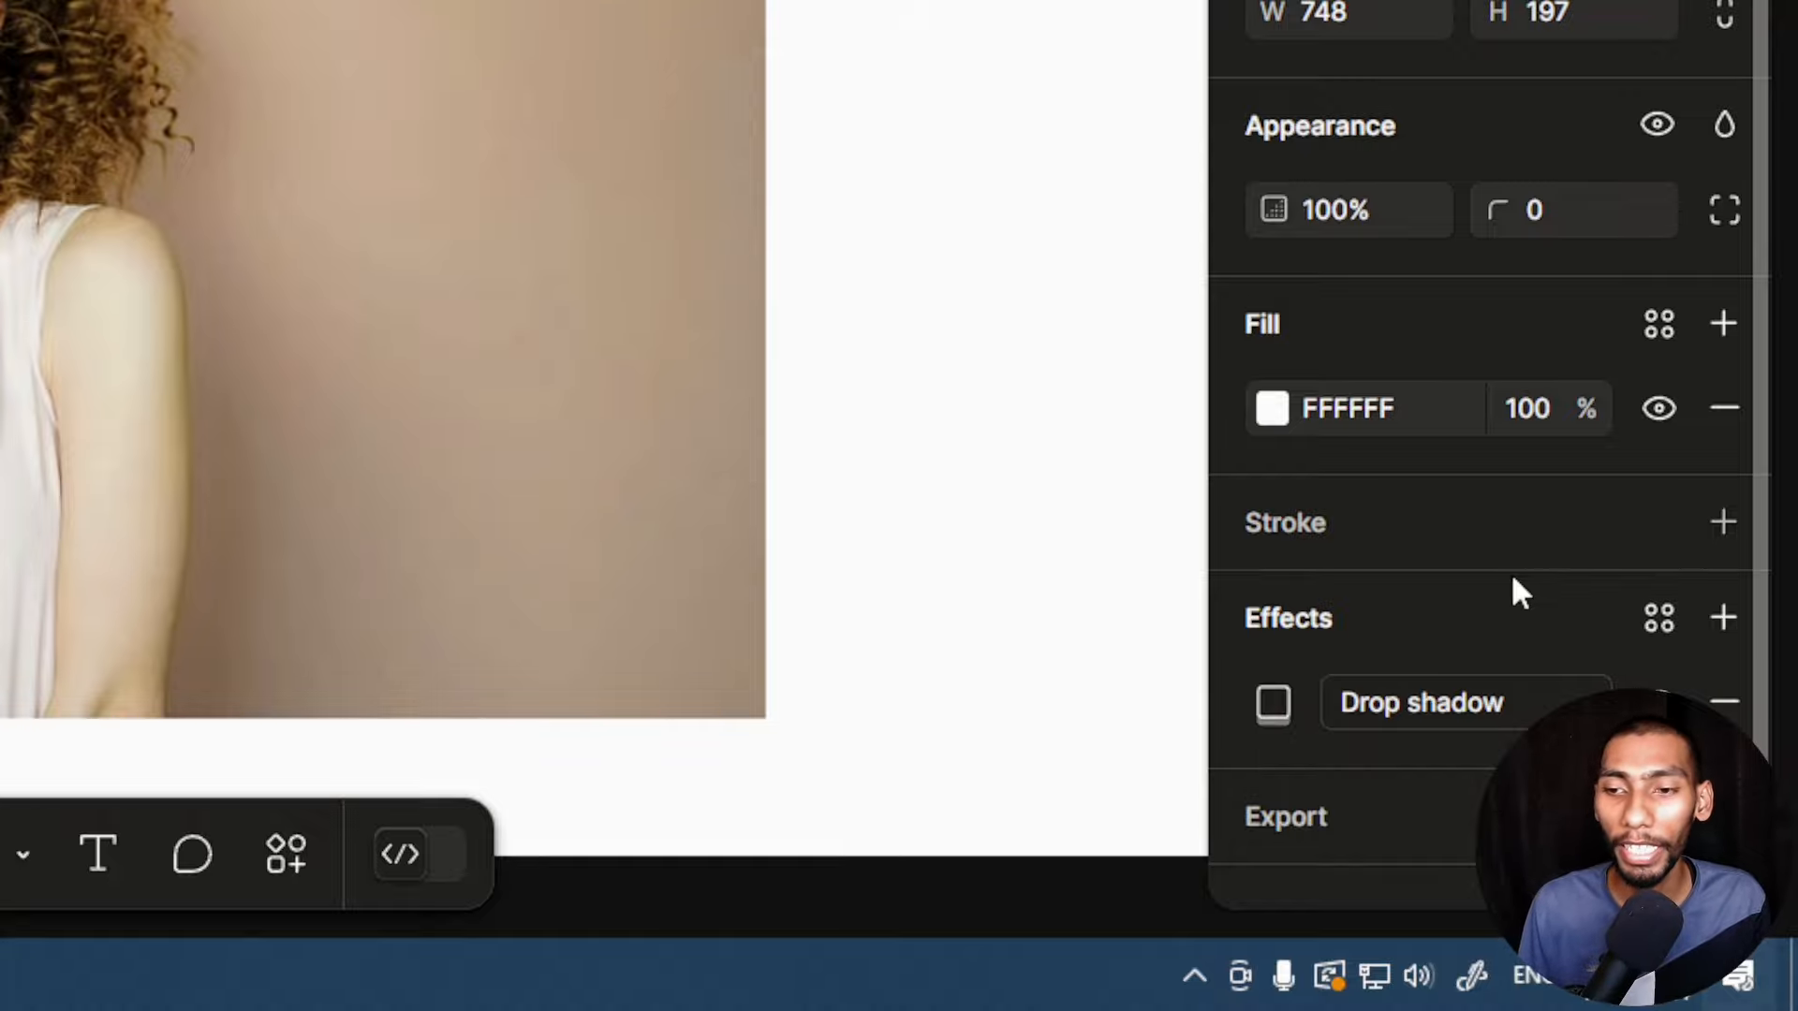
scroll(1403, 731, down, 1)
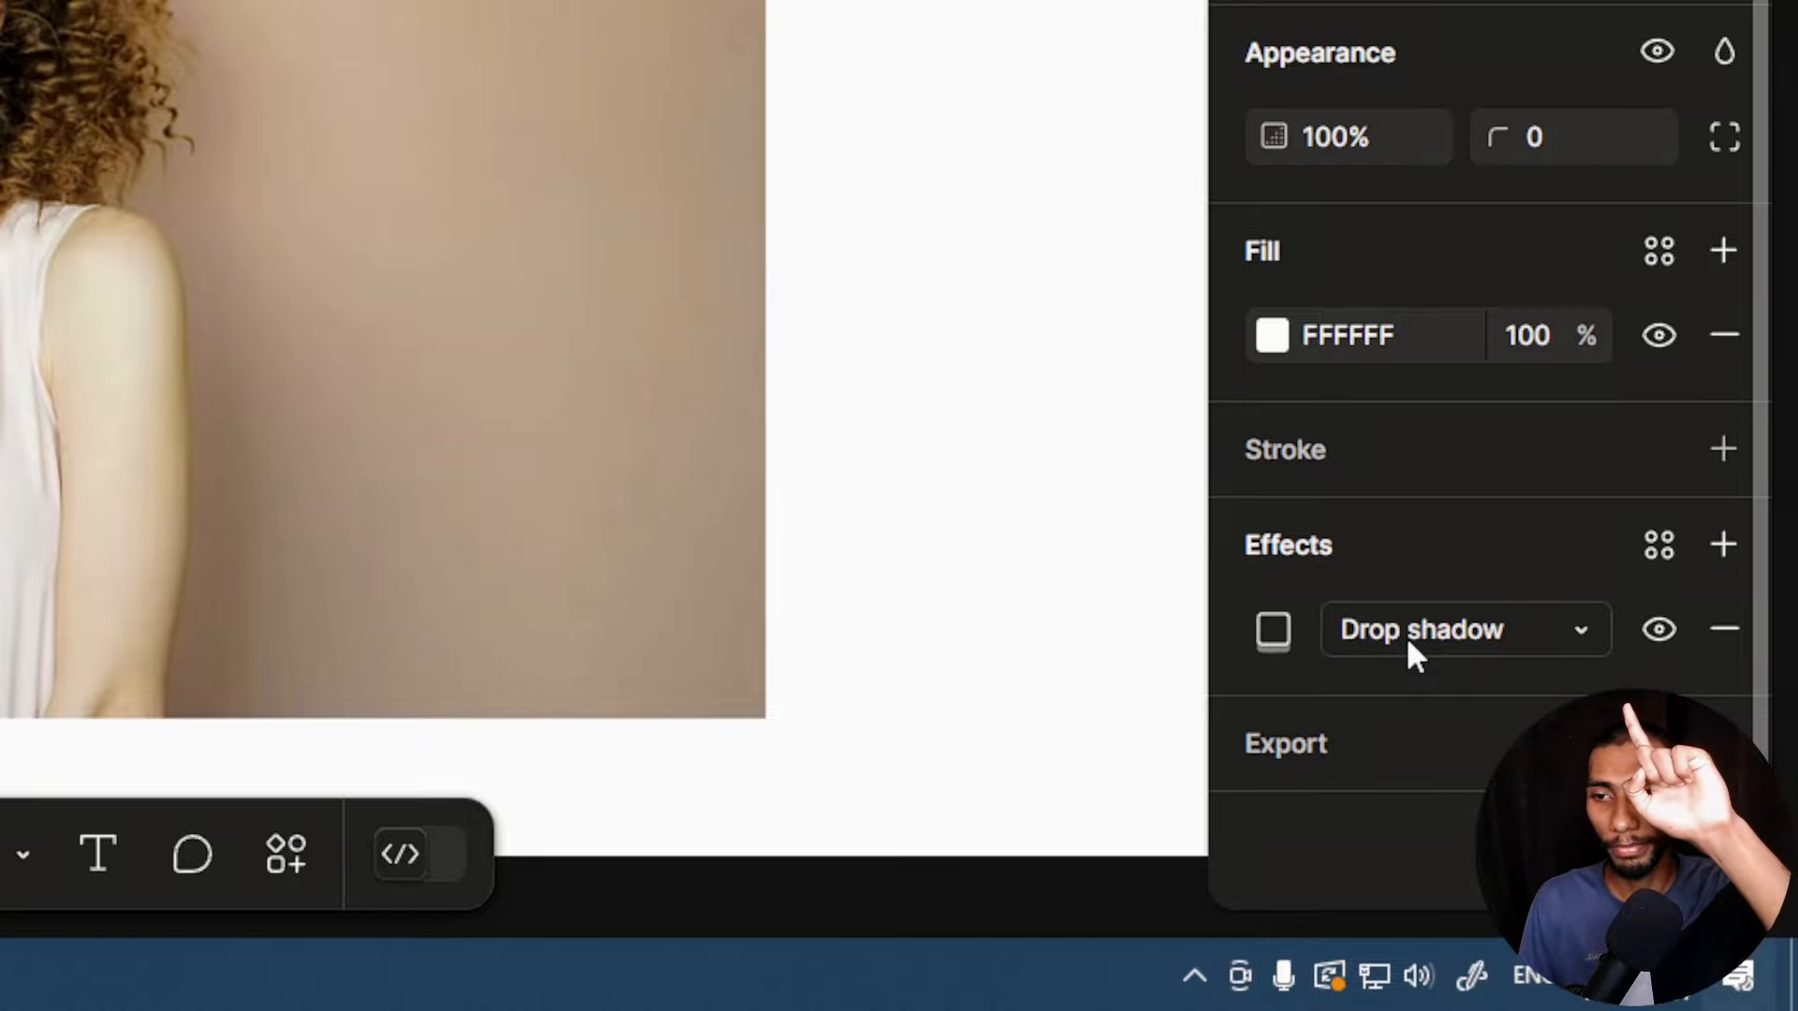
click(1406, 637)
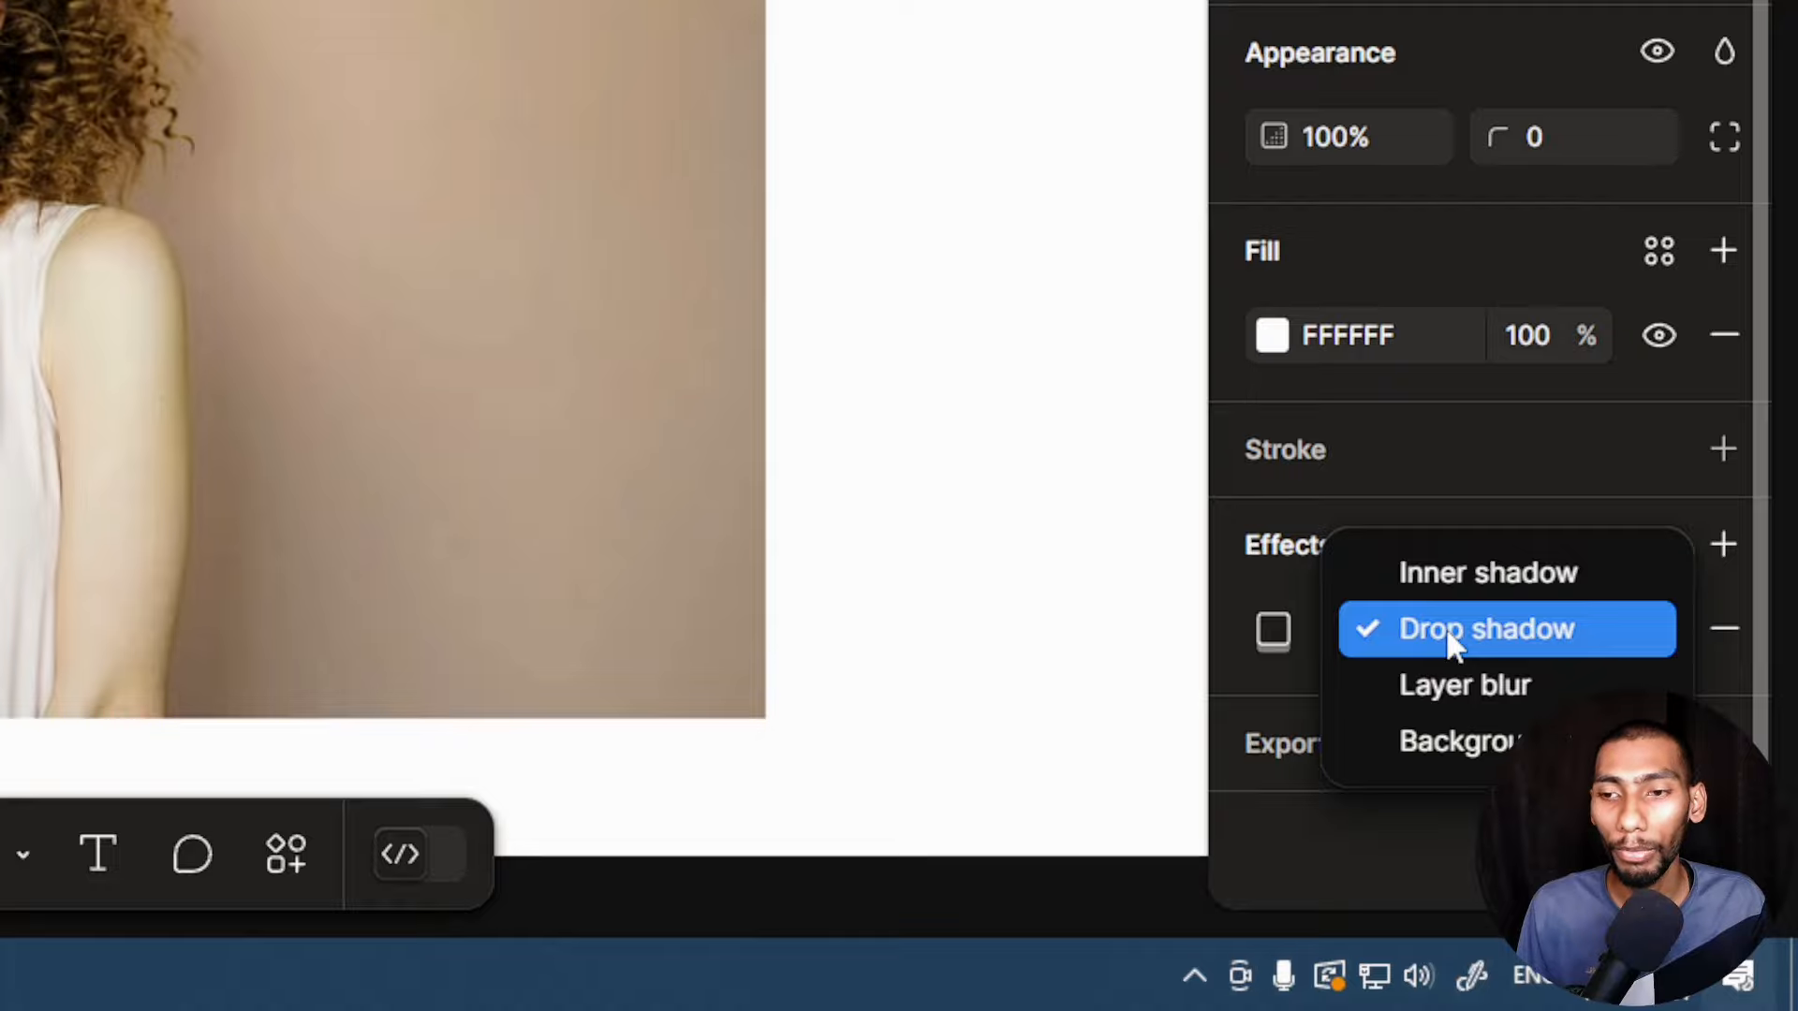
click(1447, 638)
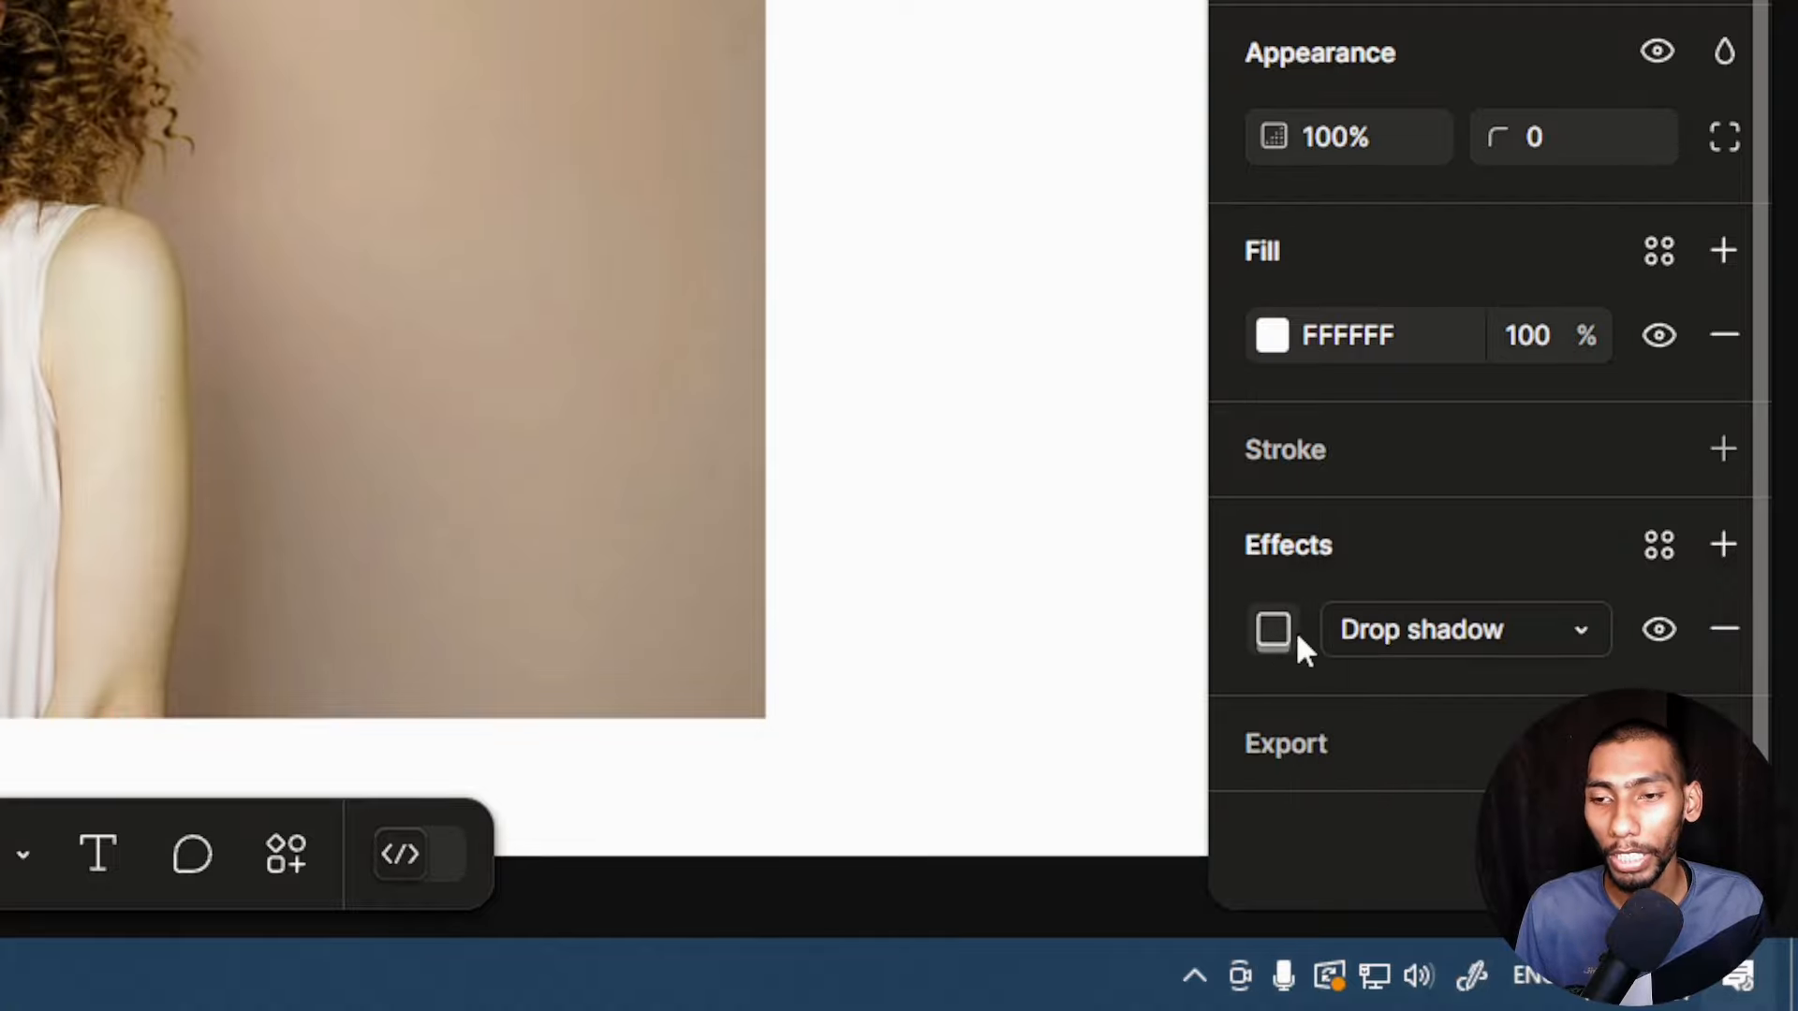
click(1268, 627)
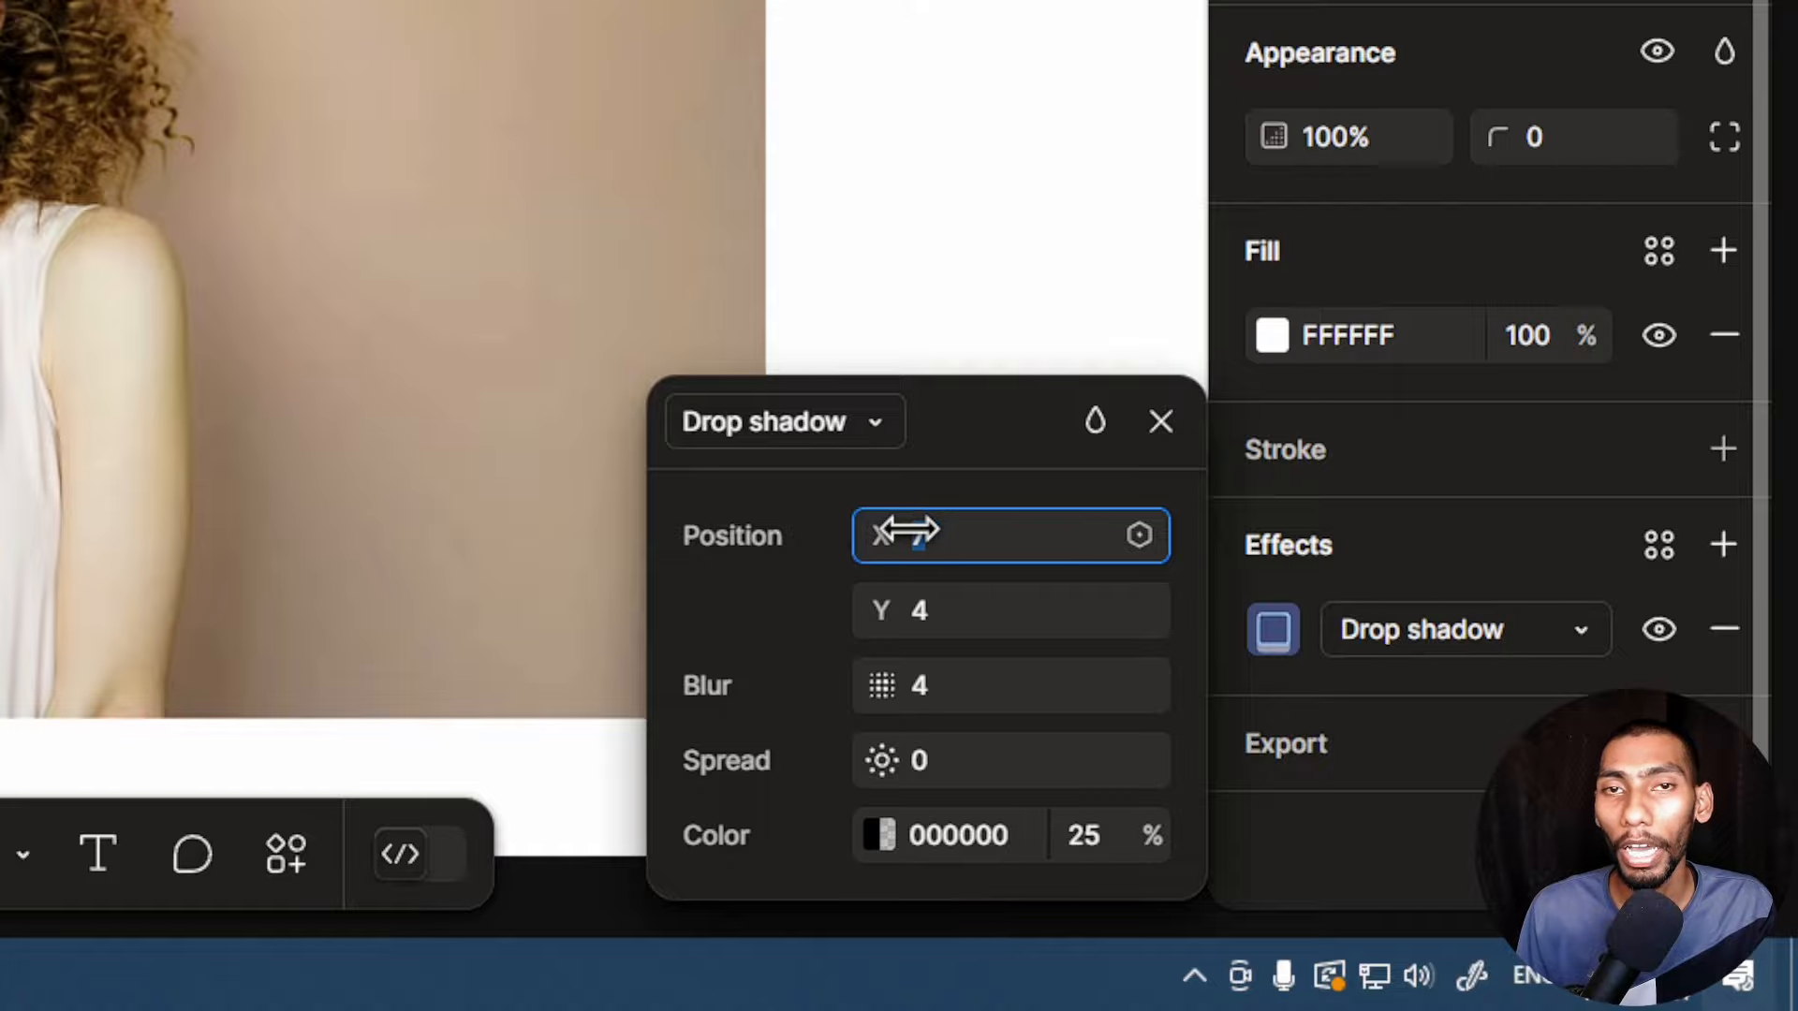
Try different horizontal offsets for the drop shadow, including 13, 8, 12, 1 and -12
drag(897, 530, 932, 562)
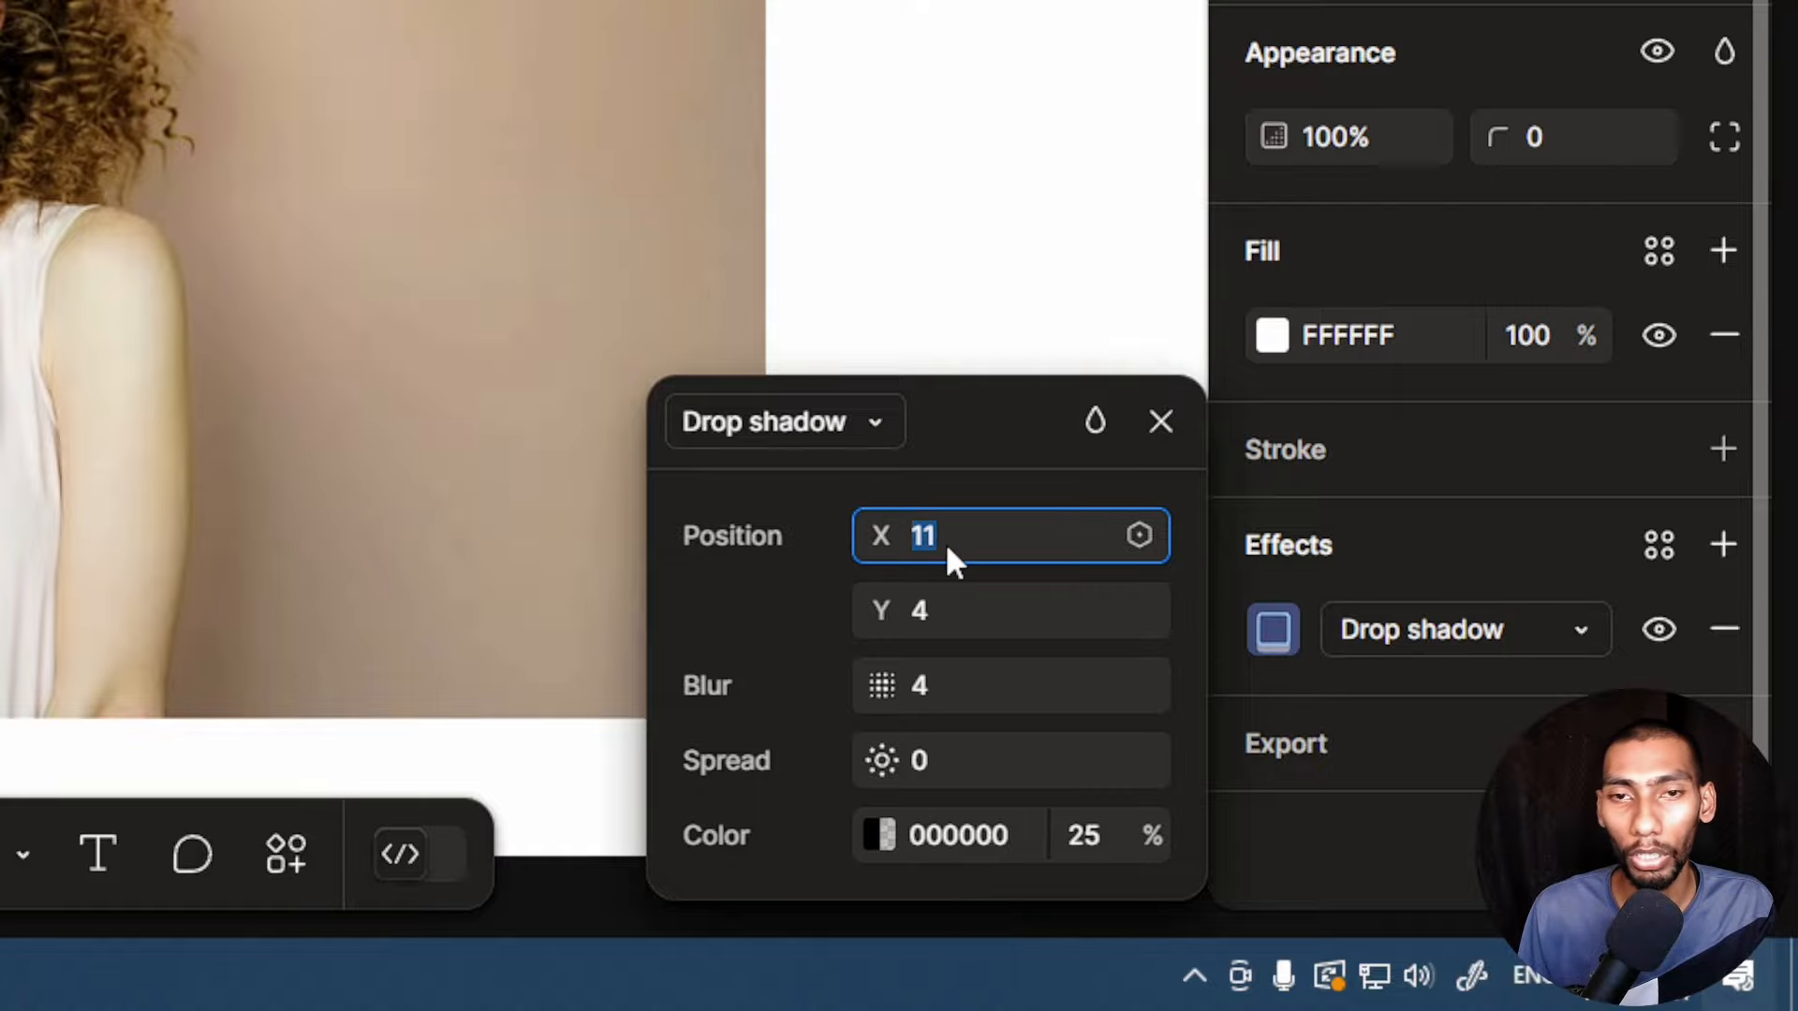
key(Up)
key(Up)
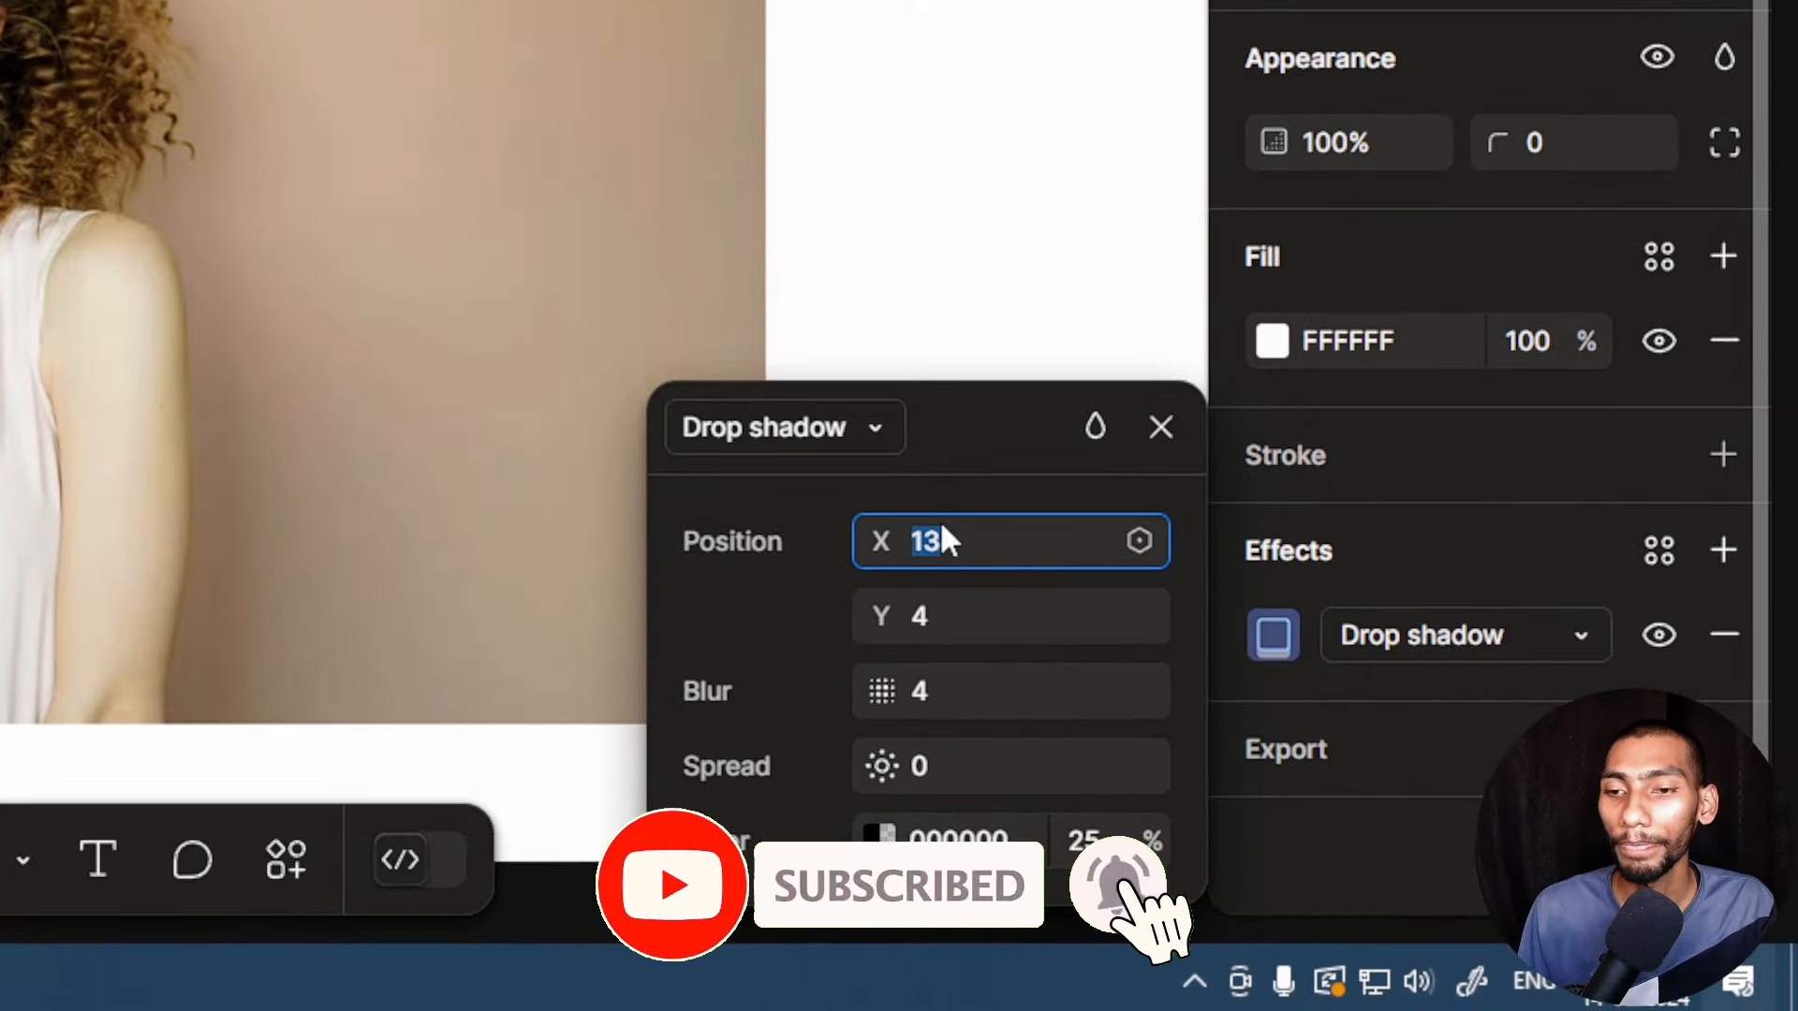
key(Down)
key(Down)
key(Down)
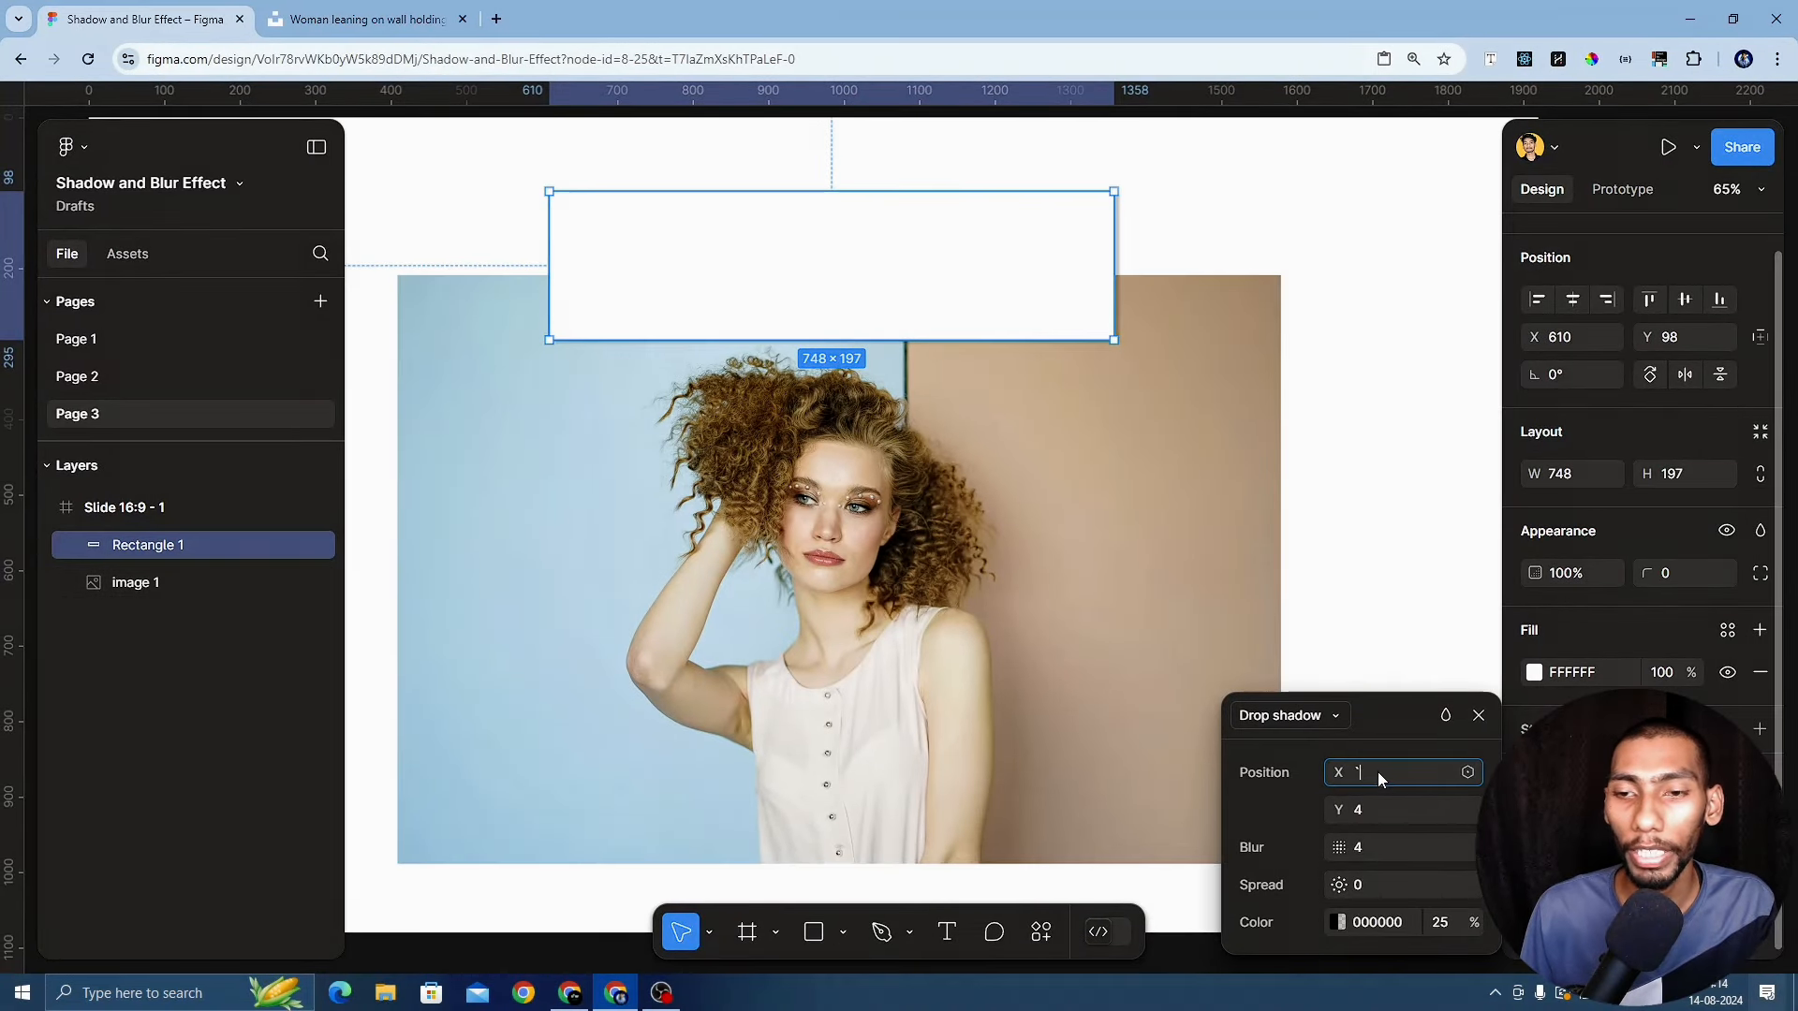
text(1)
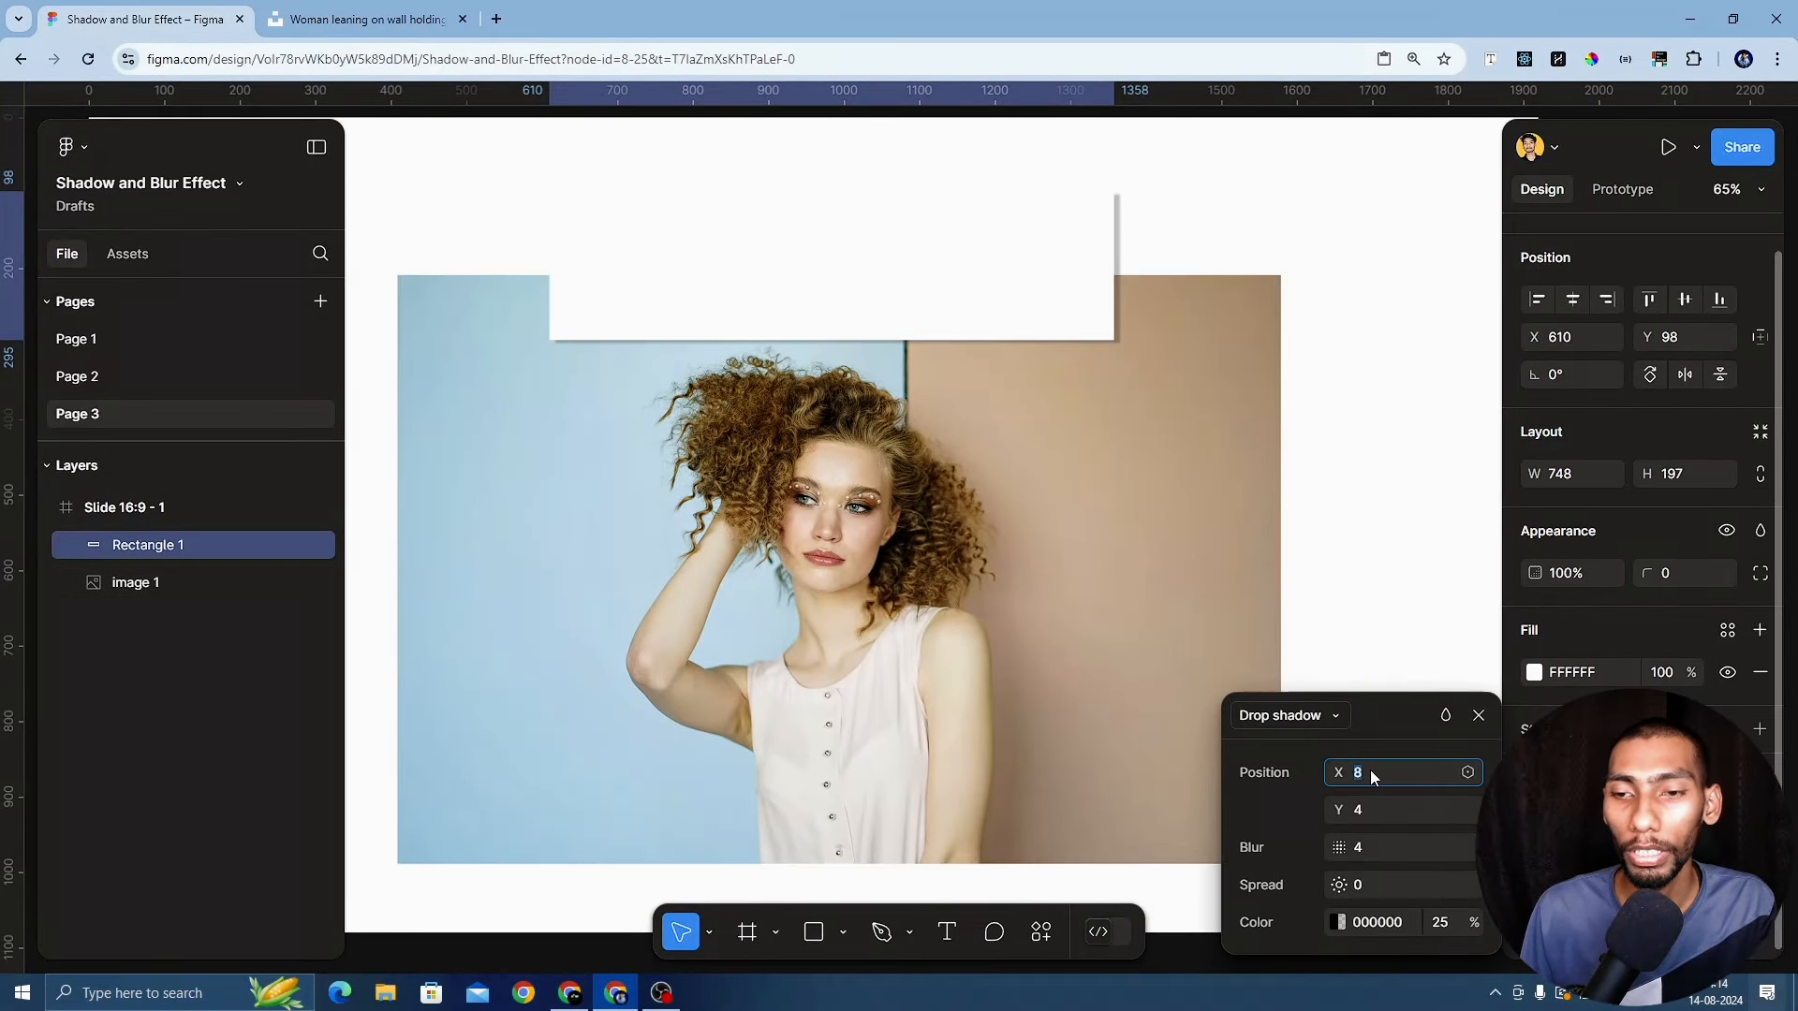
key(Return)
key(Up)
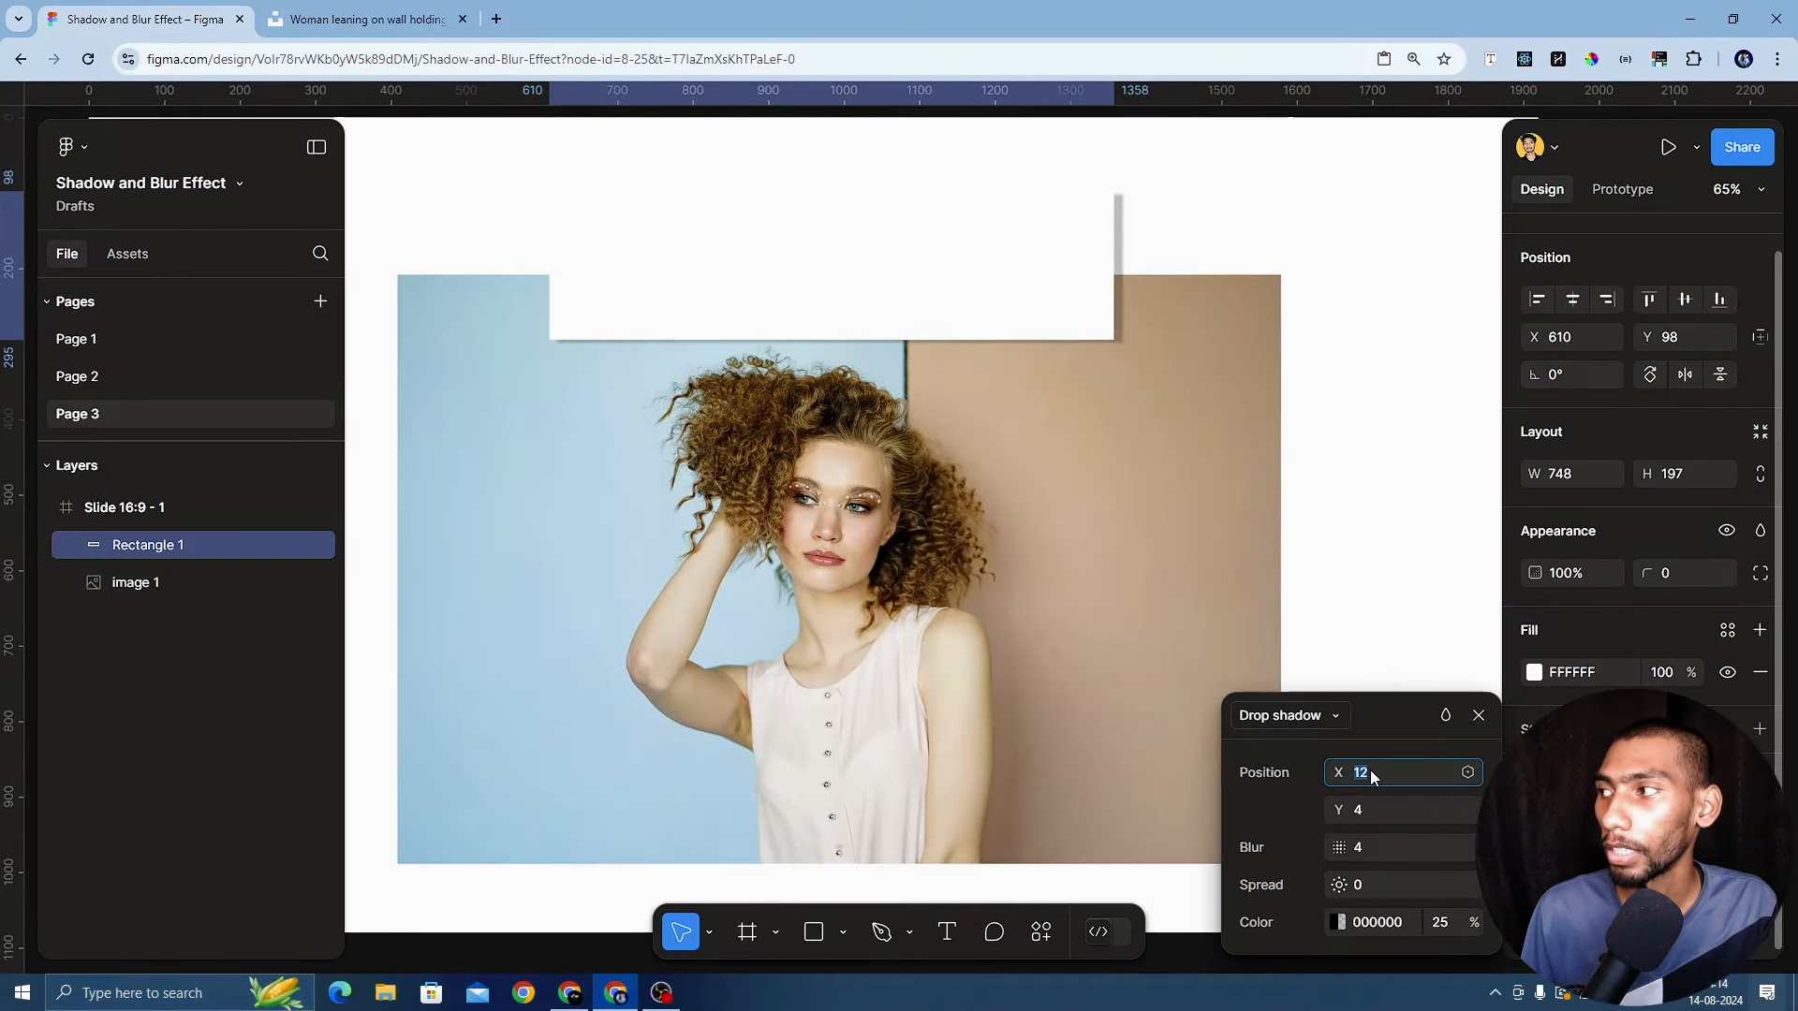
key(Down)
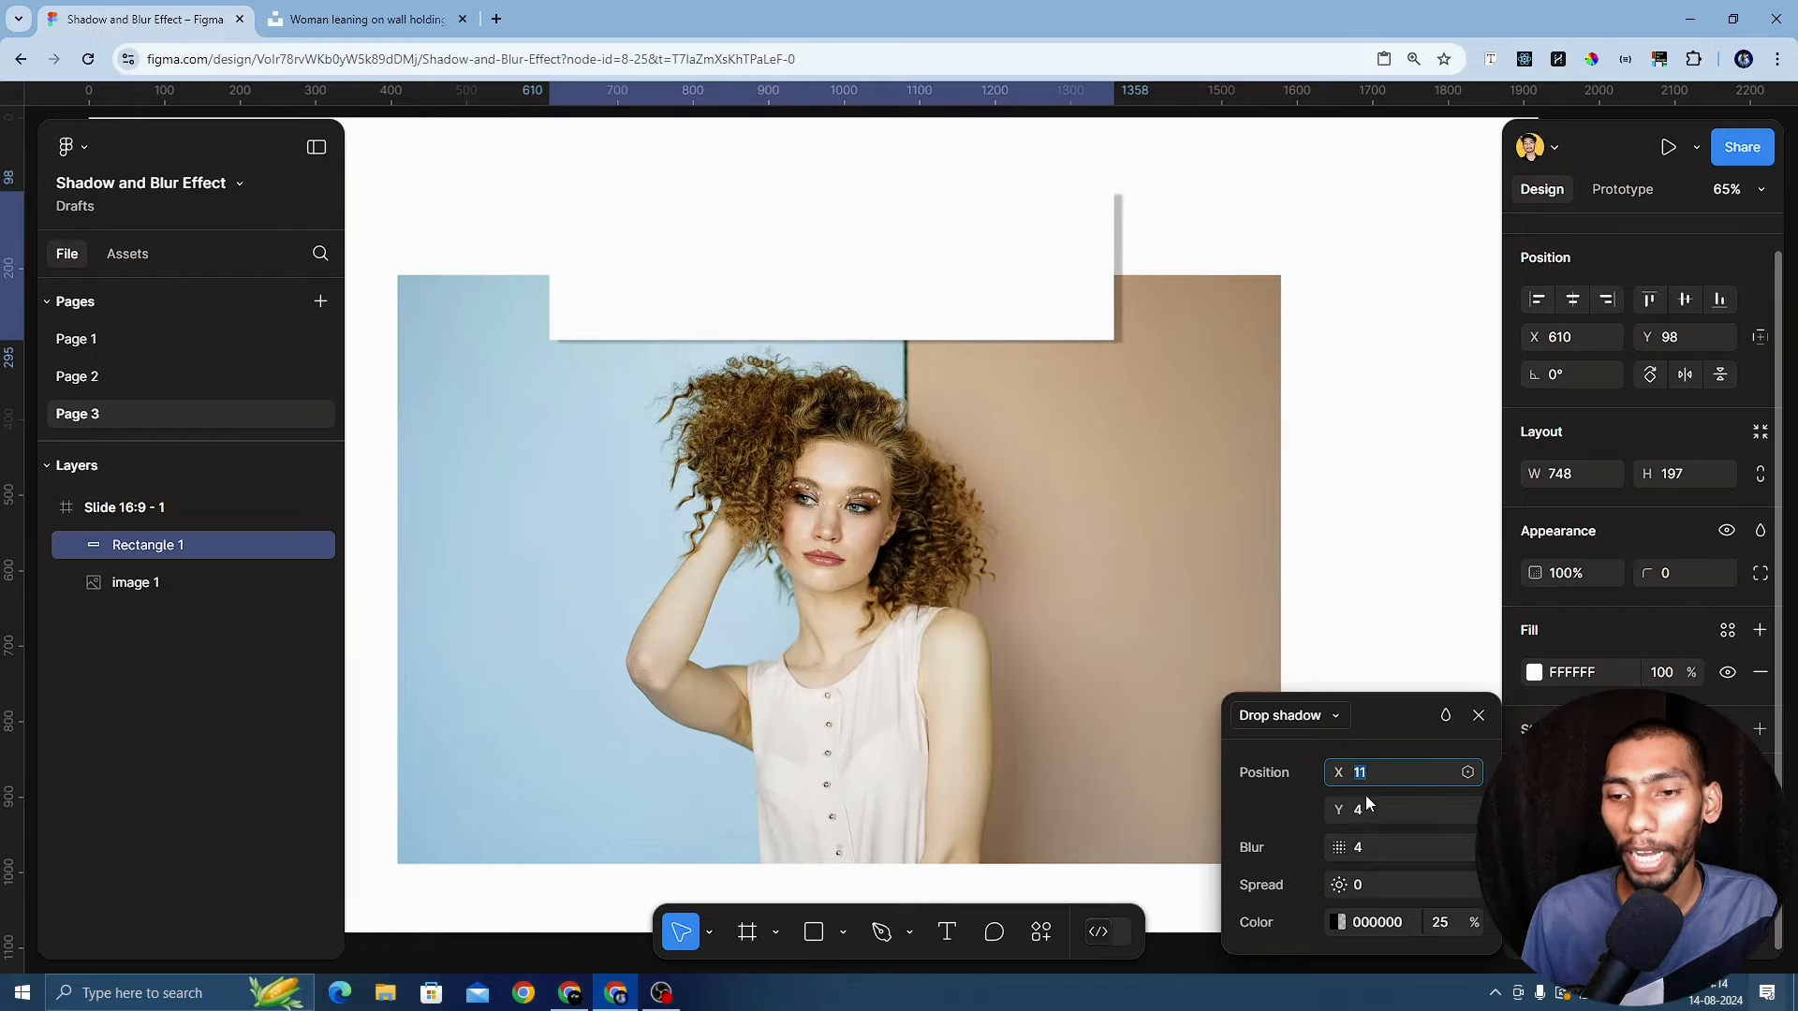
text(3)
key(Return)
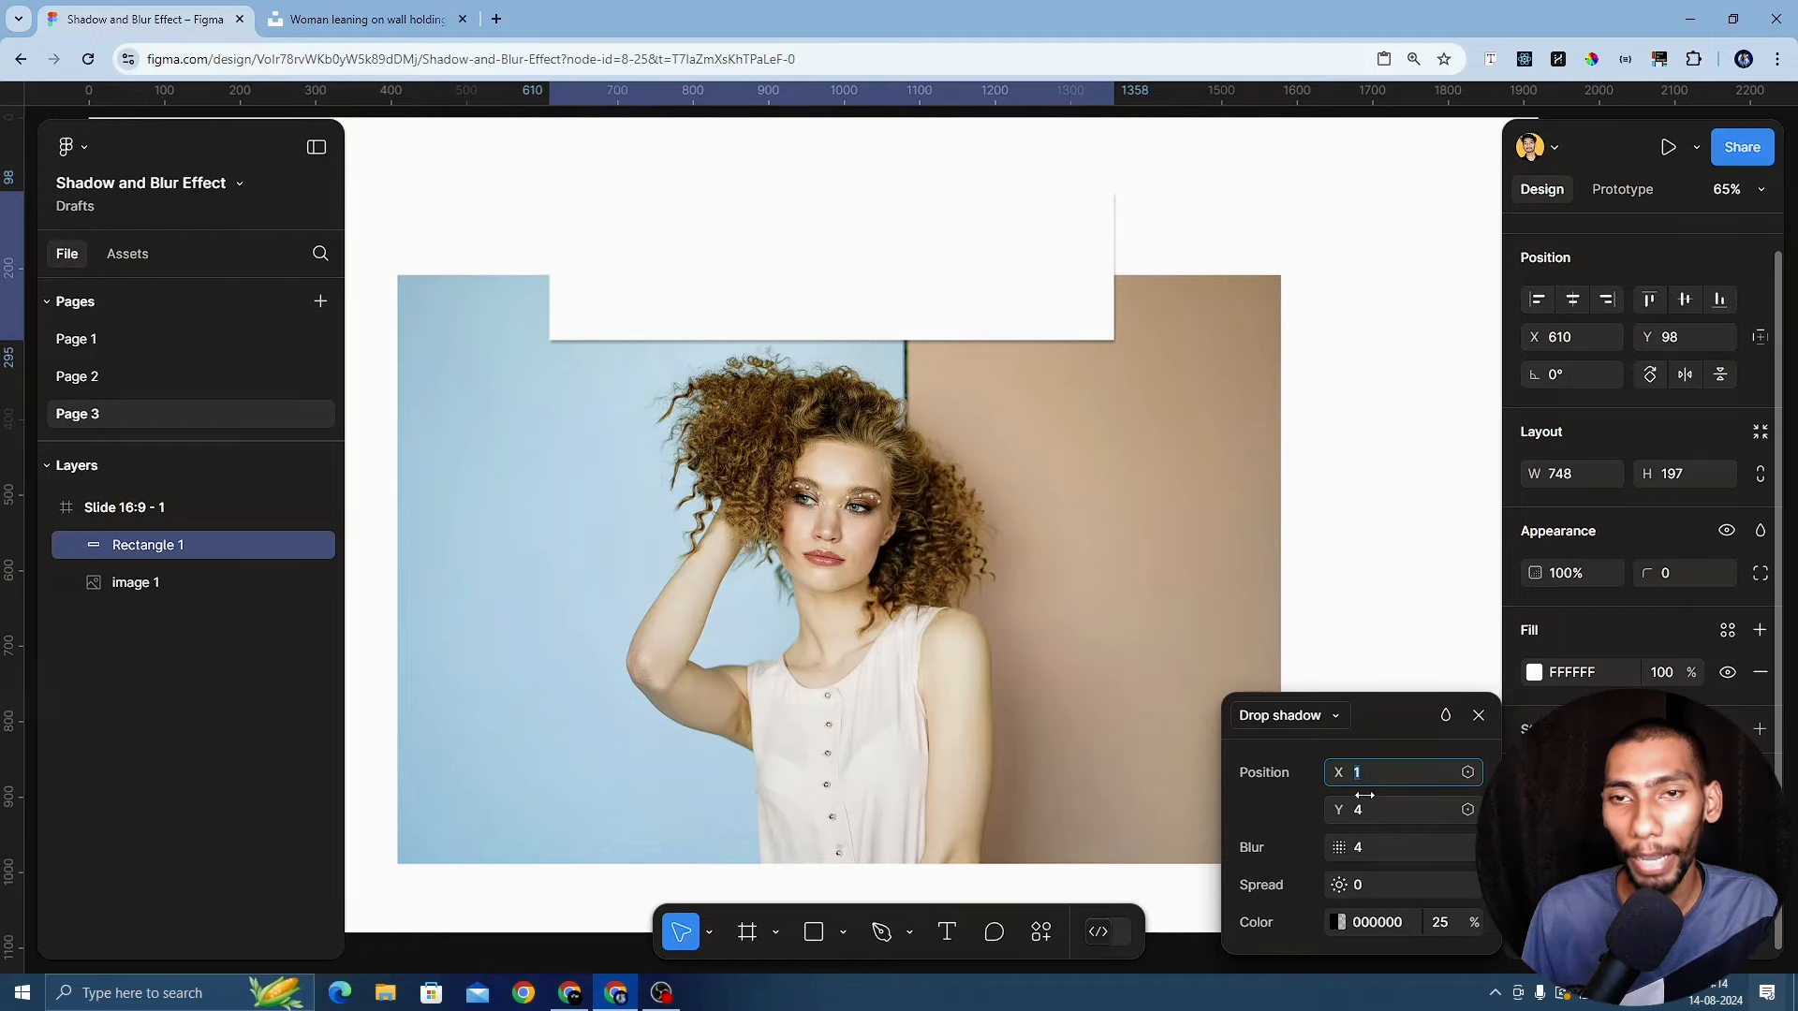
drag(1364, 795, 1352, 800)
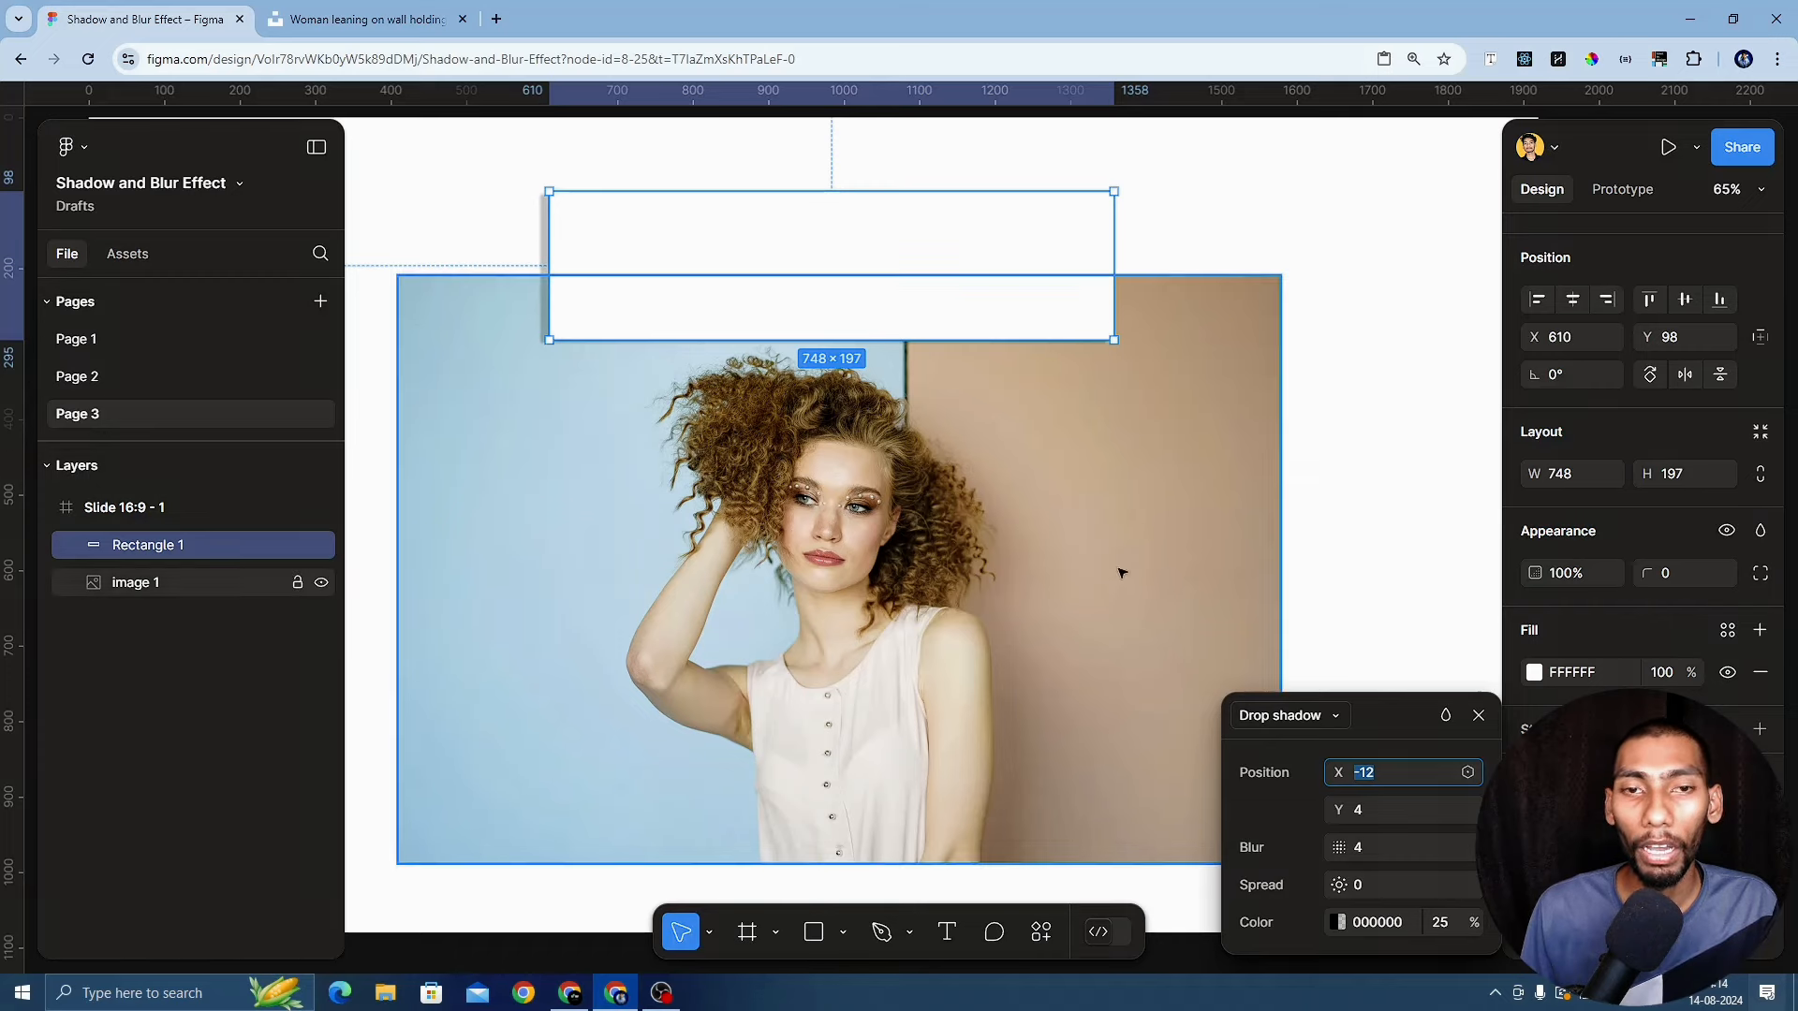
Set the drop shadow's X offset to 9
key(Up)
key(Up)
key(Up)
key(Up)
key(Up)
key(Up)
key(Up)
key(Up)
key(Up)
key(Up)
key(Up)
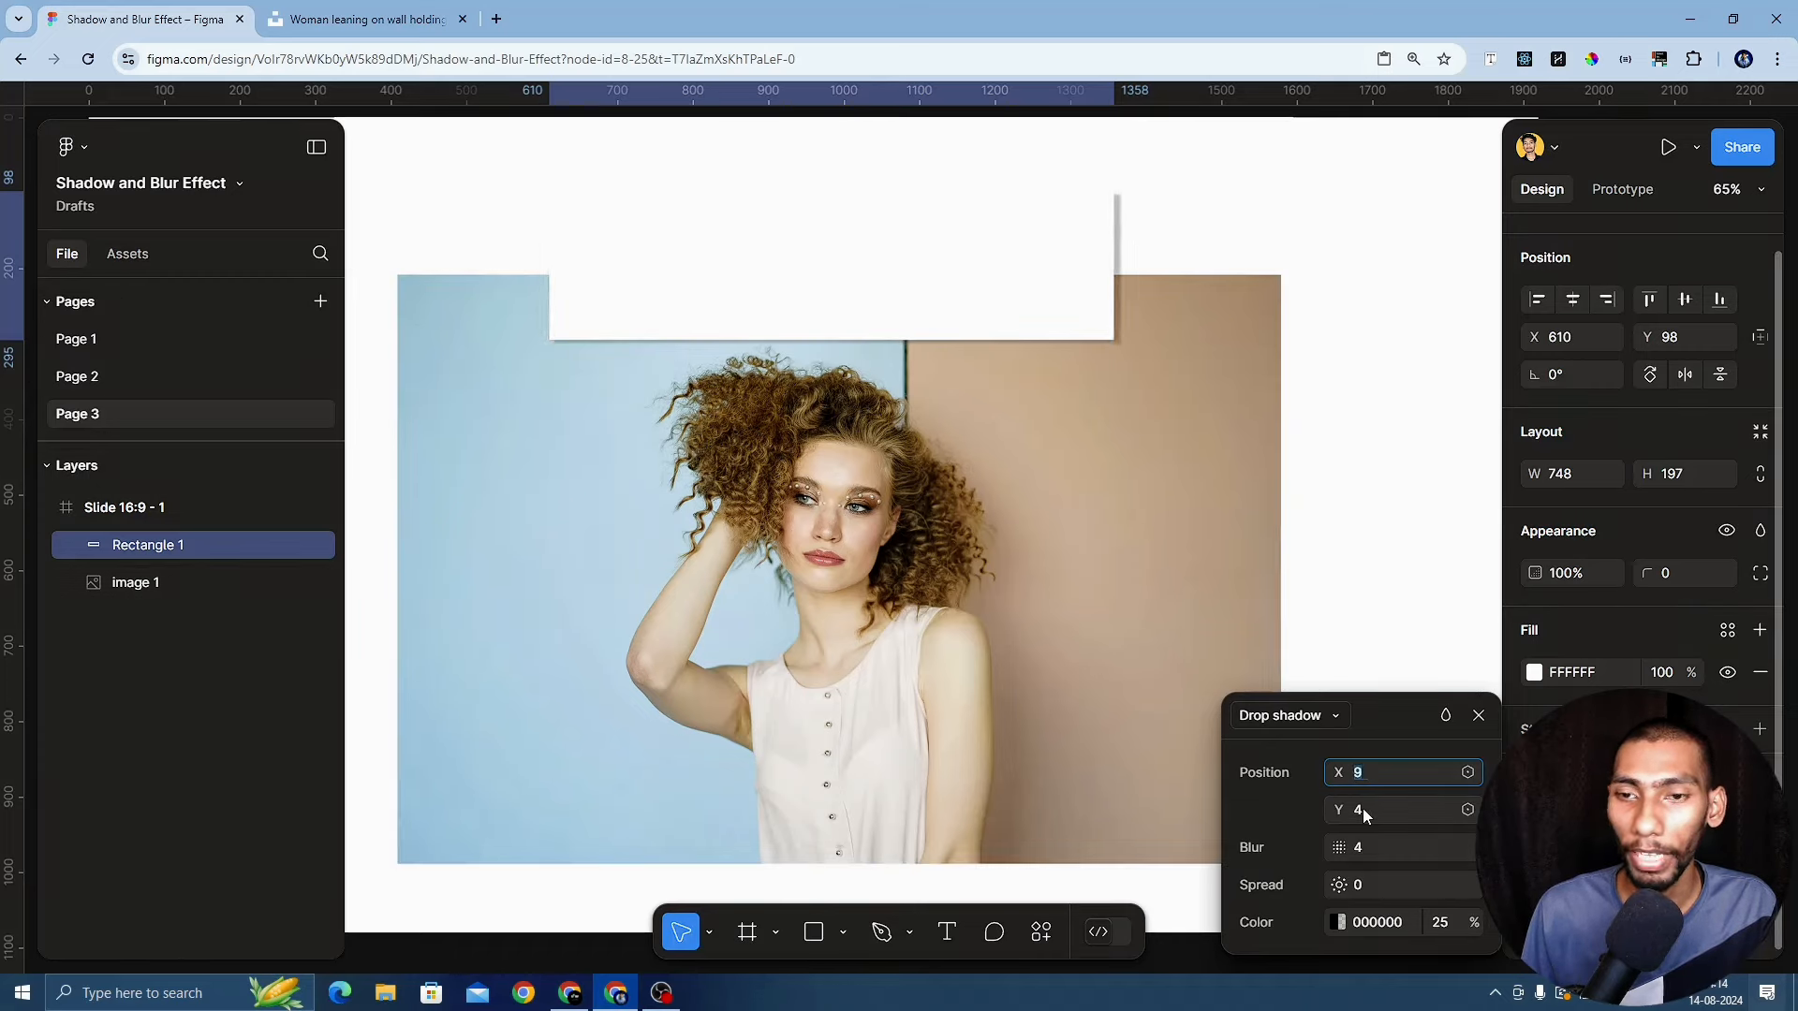
Try a larger Y offset to extend the drop shadow further below the rectangle
click(1372, 813)
key(Up)
key(Up)
key(Up)
key(Up)
key(Up)
key(Up)
key(Up)
key(Up)
key(Up)
key(Up)
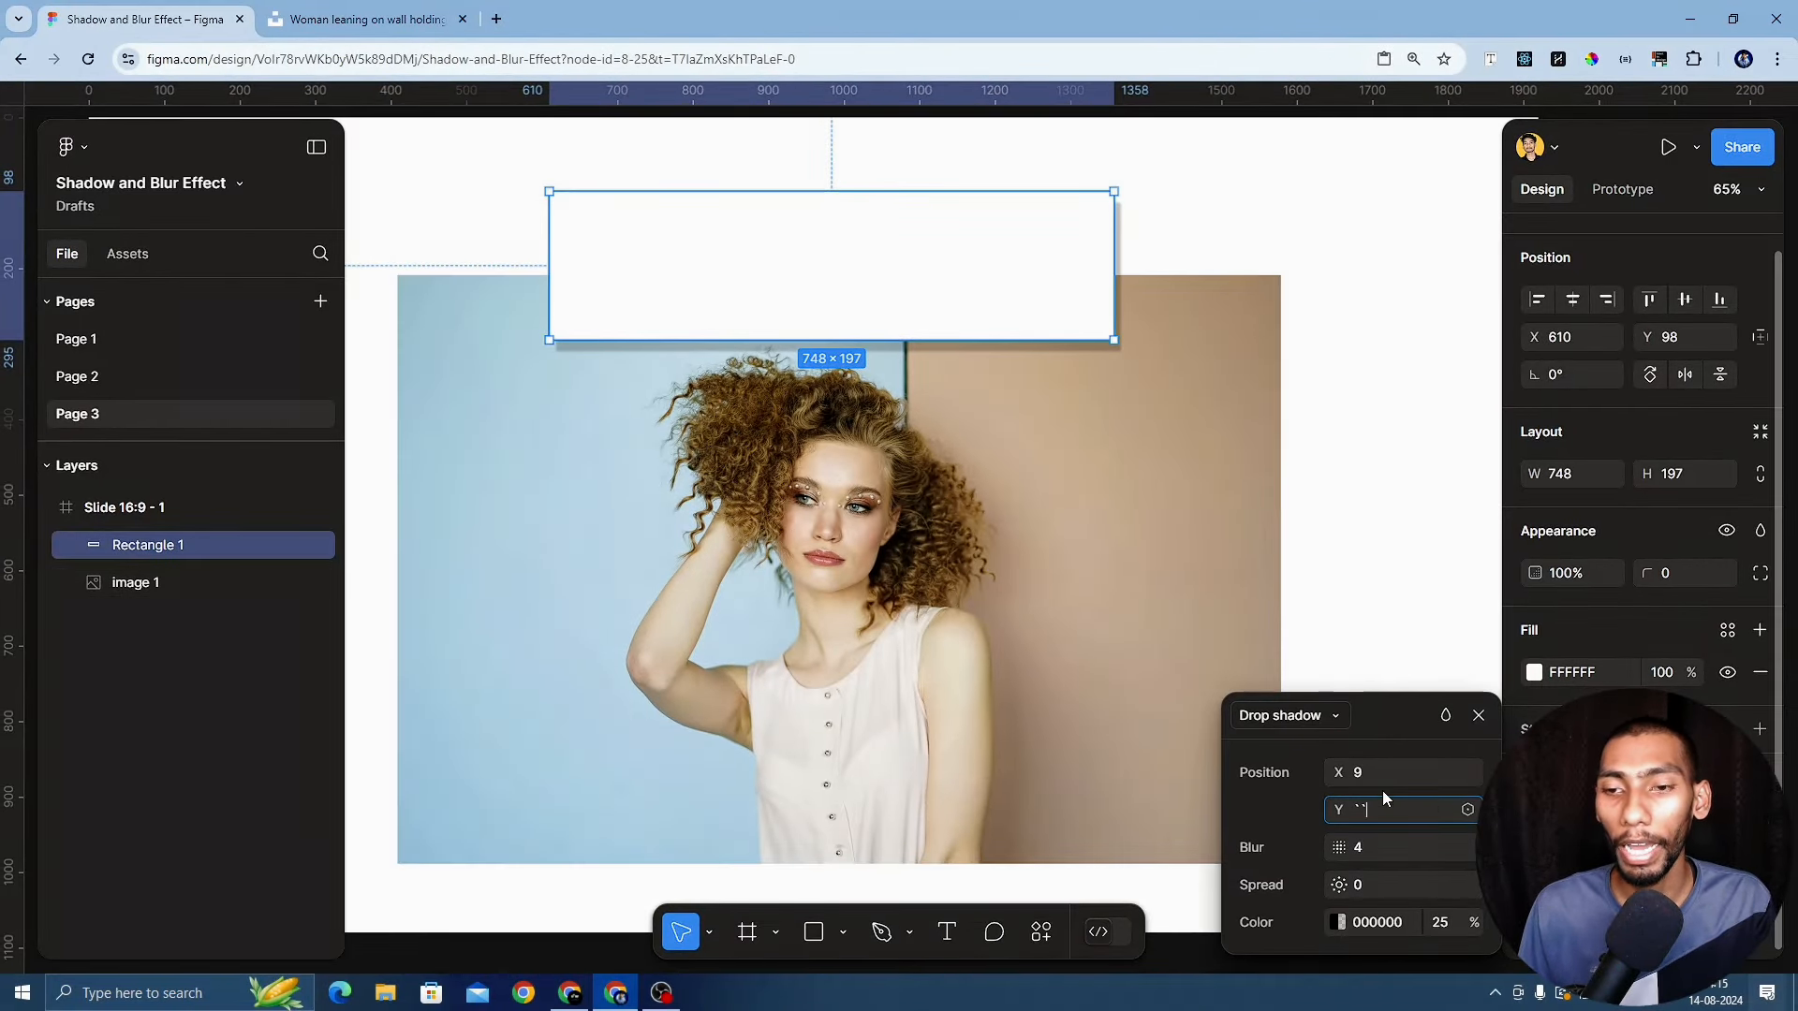
Try a Y offset of -17 to cast the drop shadow above the rectangle
click(1382, 794)
key(Down)
key(Down)
key(Down)
key(Down)
key(Down)
key(Down)
key(Down)
key(Down)
key(Down)
key(Down)
key(Down)
key(Down)
key(Down)
key(Down)
key(Down)
key(Down)
key(Down)
key(Down)
key(Down)
key(Down)
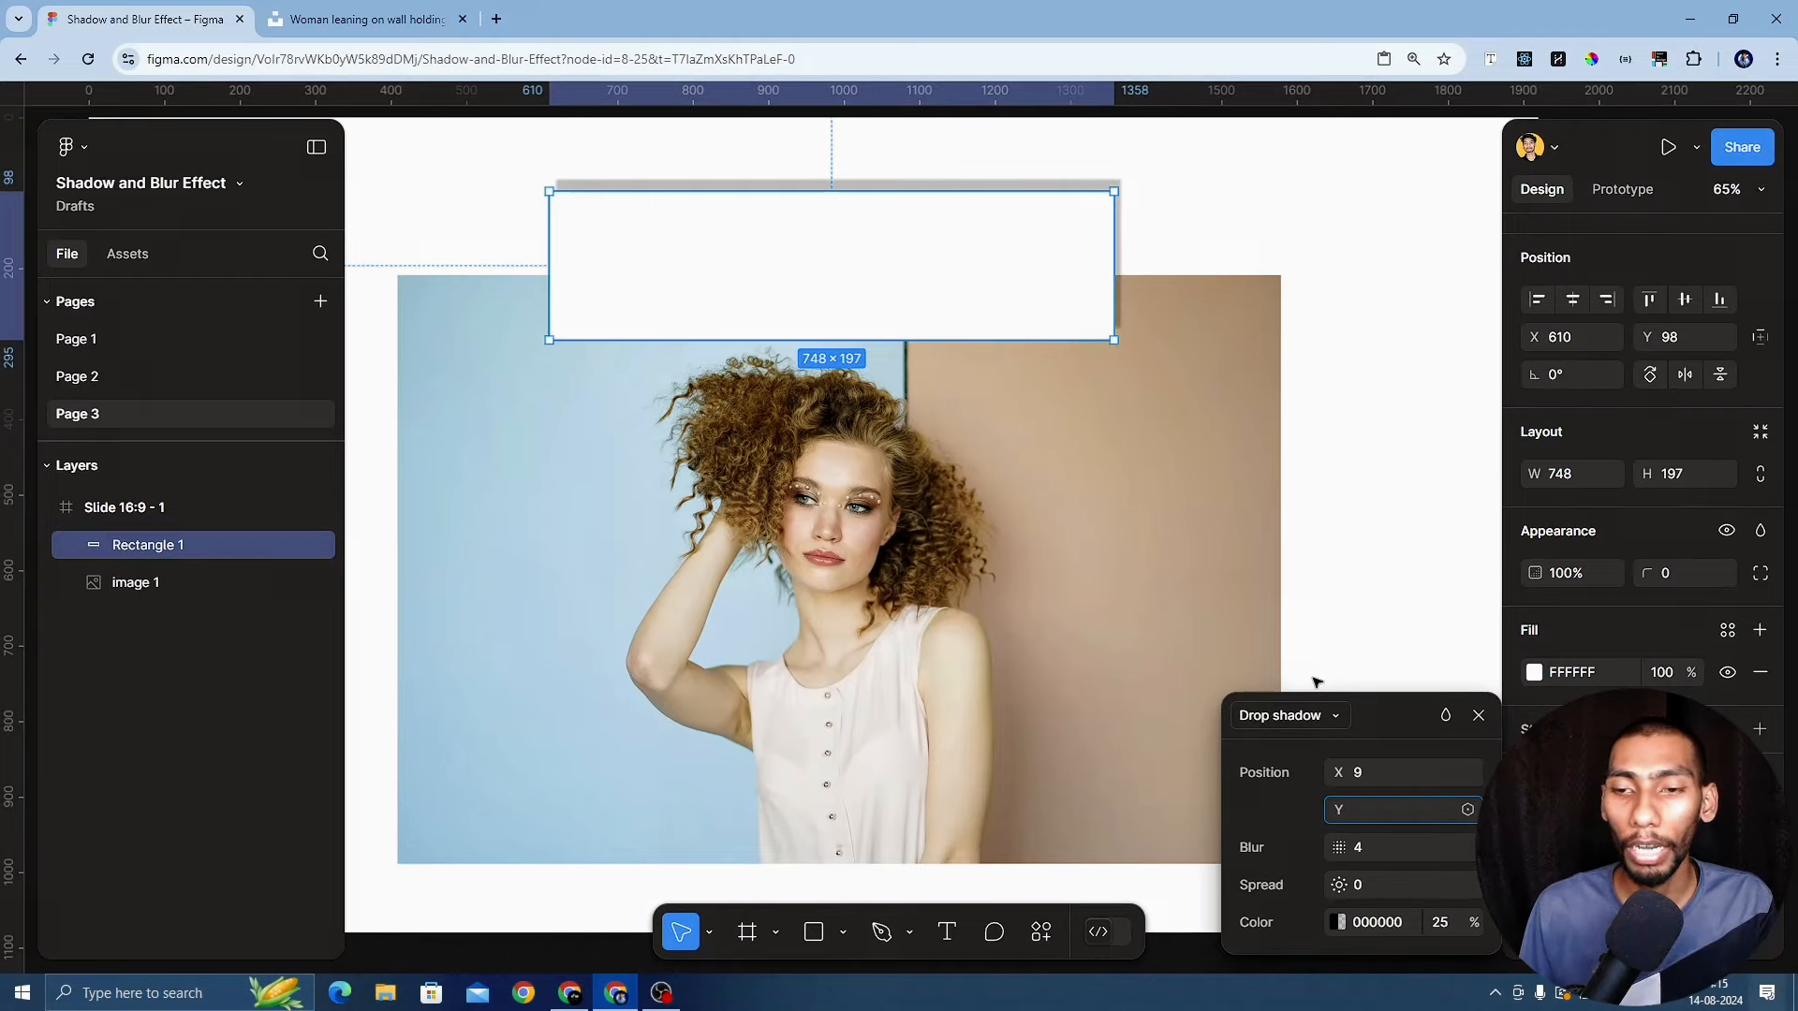
text(-17)
key(Return)
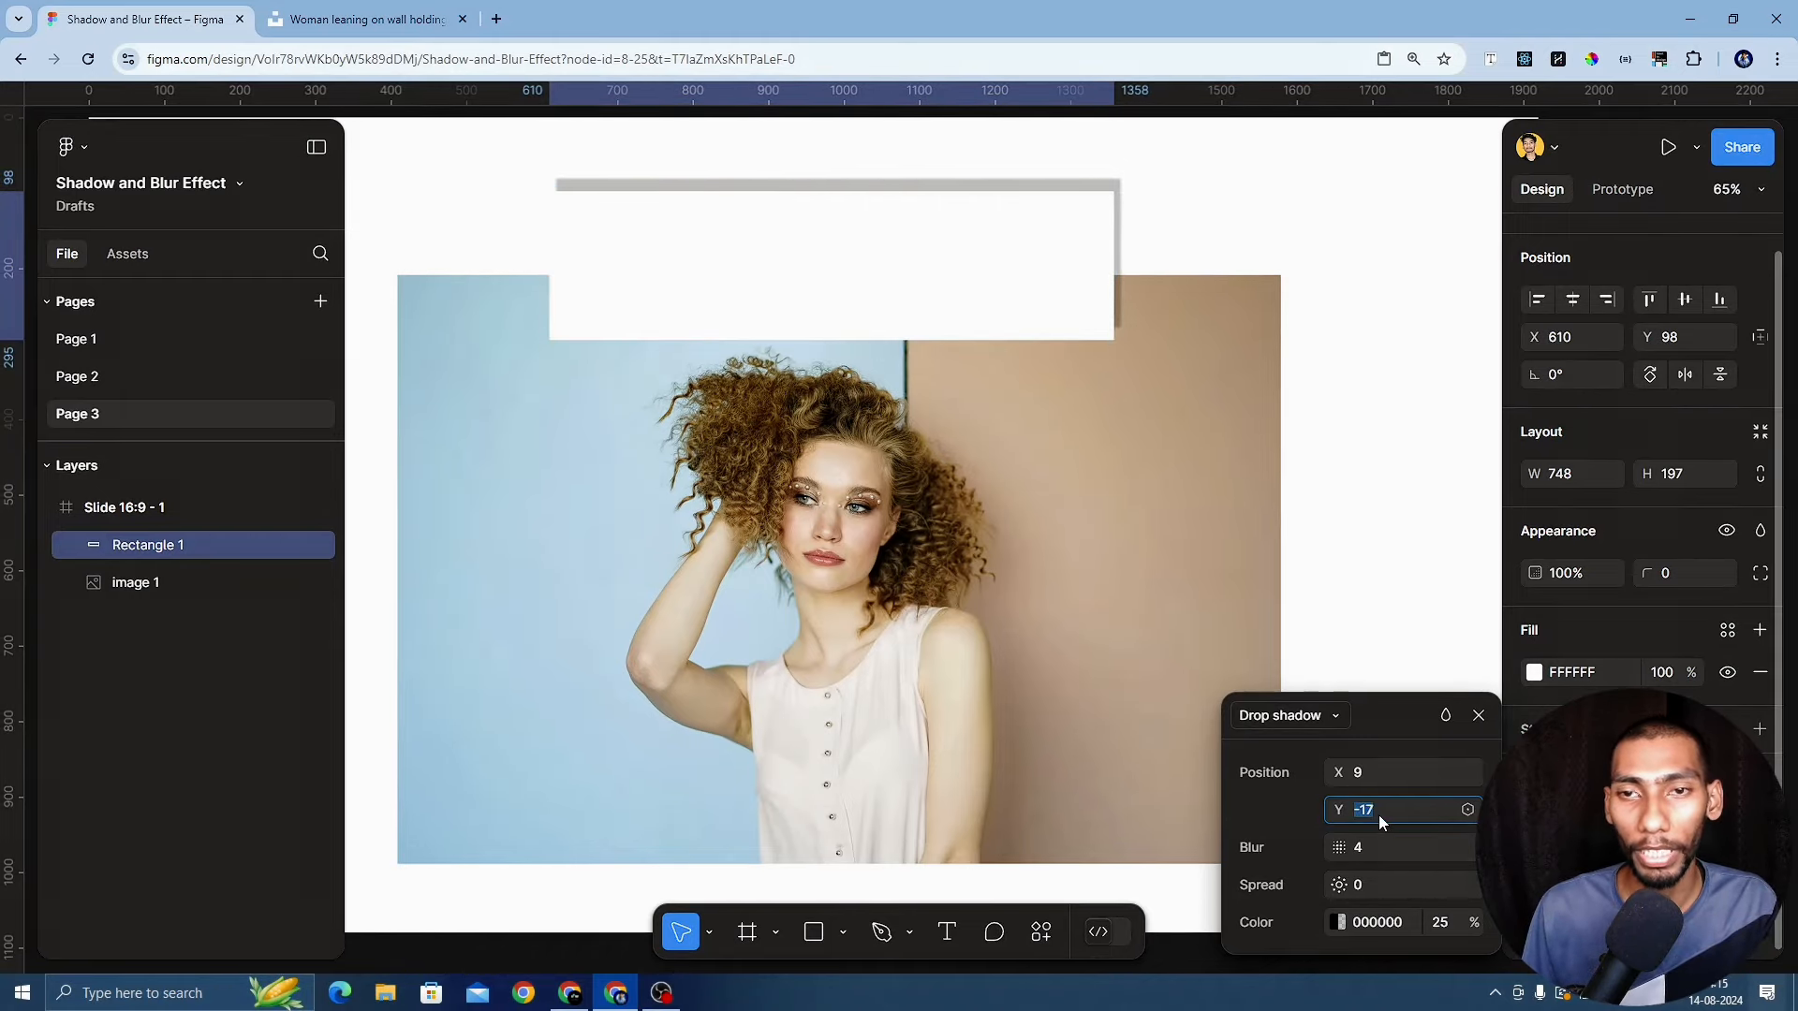
Set the drop shadow's Y offset to 11 so it falls below the rectangle
key(Up)
key(Up)
key(Up)
key(Up)
key(Up)
key(Up)
key(Up)
key(Up)
key(Up)
key(Up)
key(Up)
key(Up)
key(Up)
key(Up)
key(Up)
key(Up)
key(Up)
key(Up)
key(Up)
key(Up)
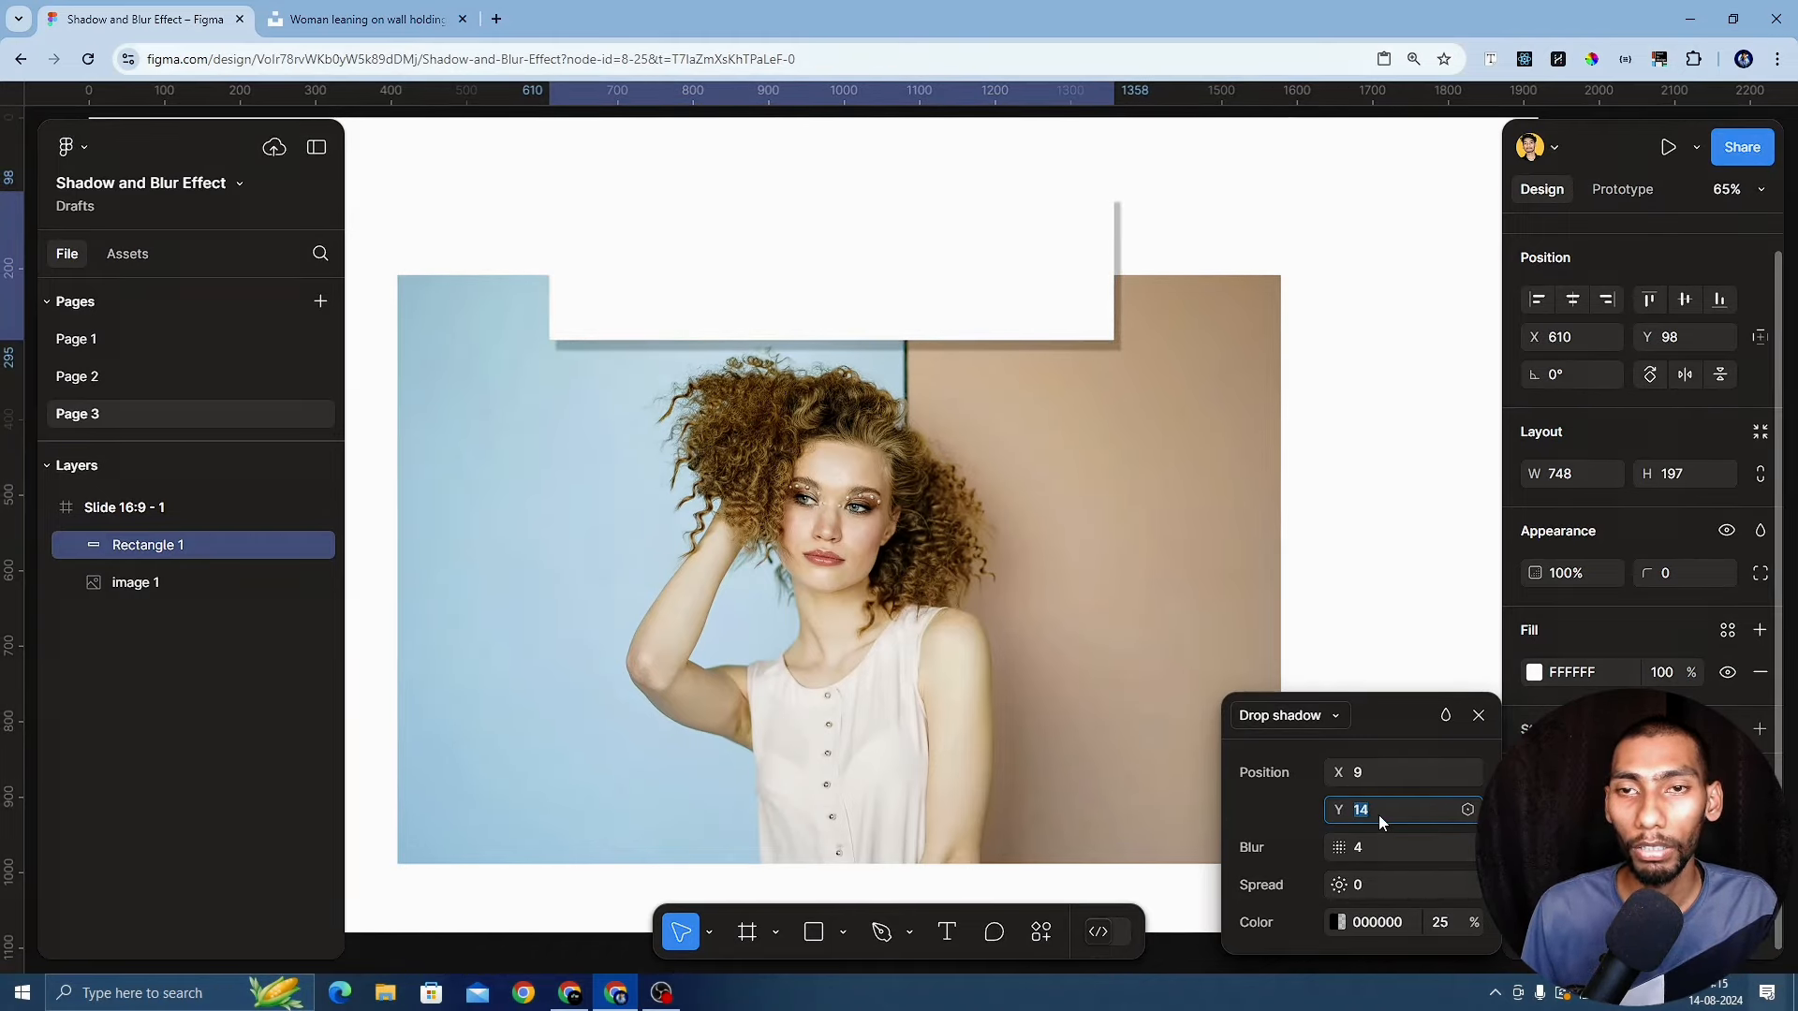
key(Down)
key(Down)
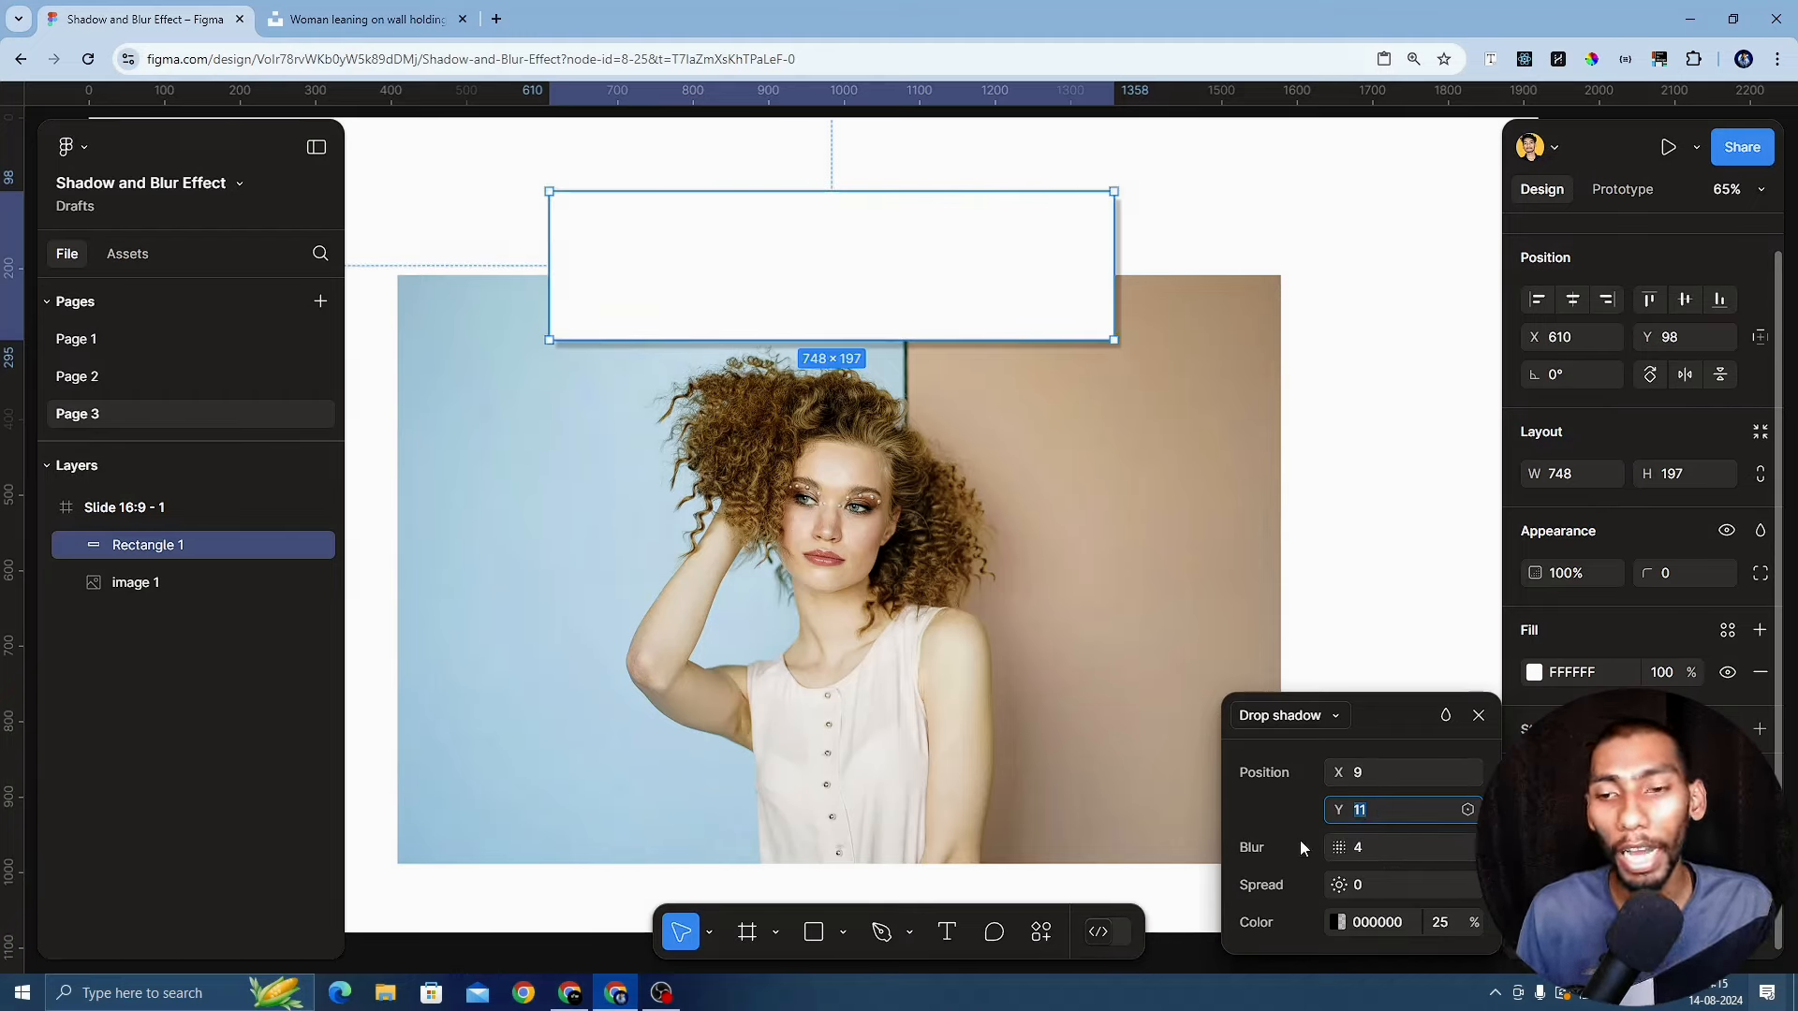
Increase the drop shadow's blur to 44
click(1365, 847)
key(shift+Up)
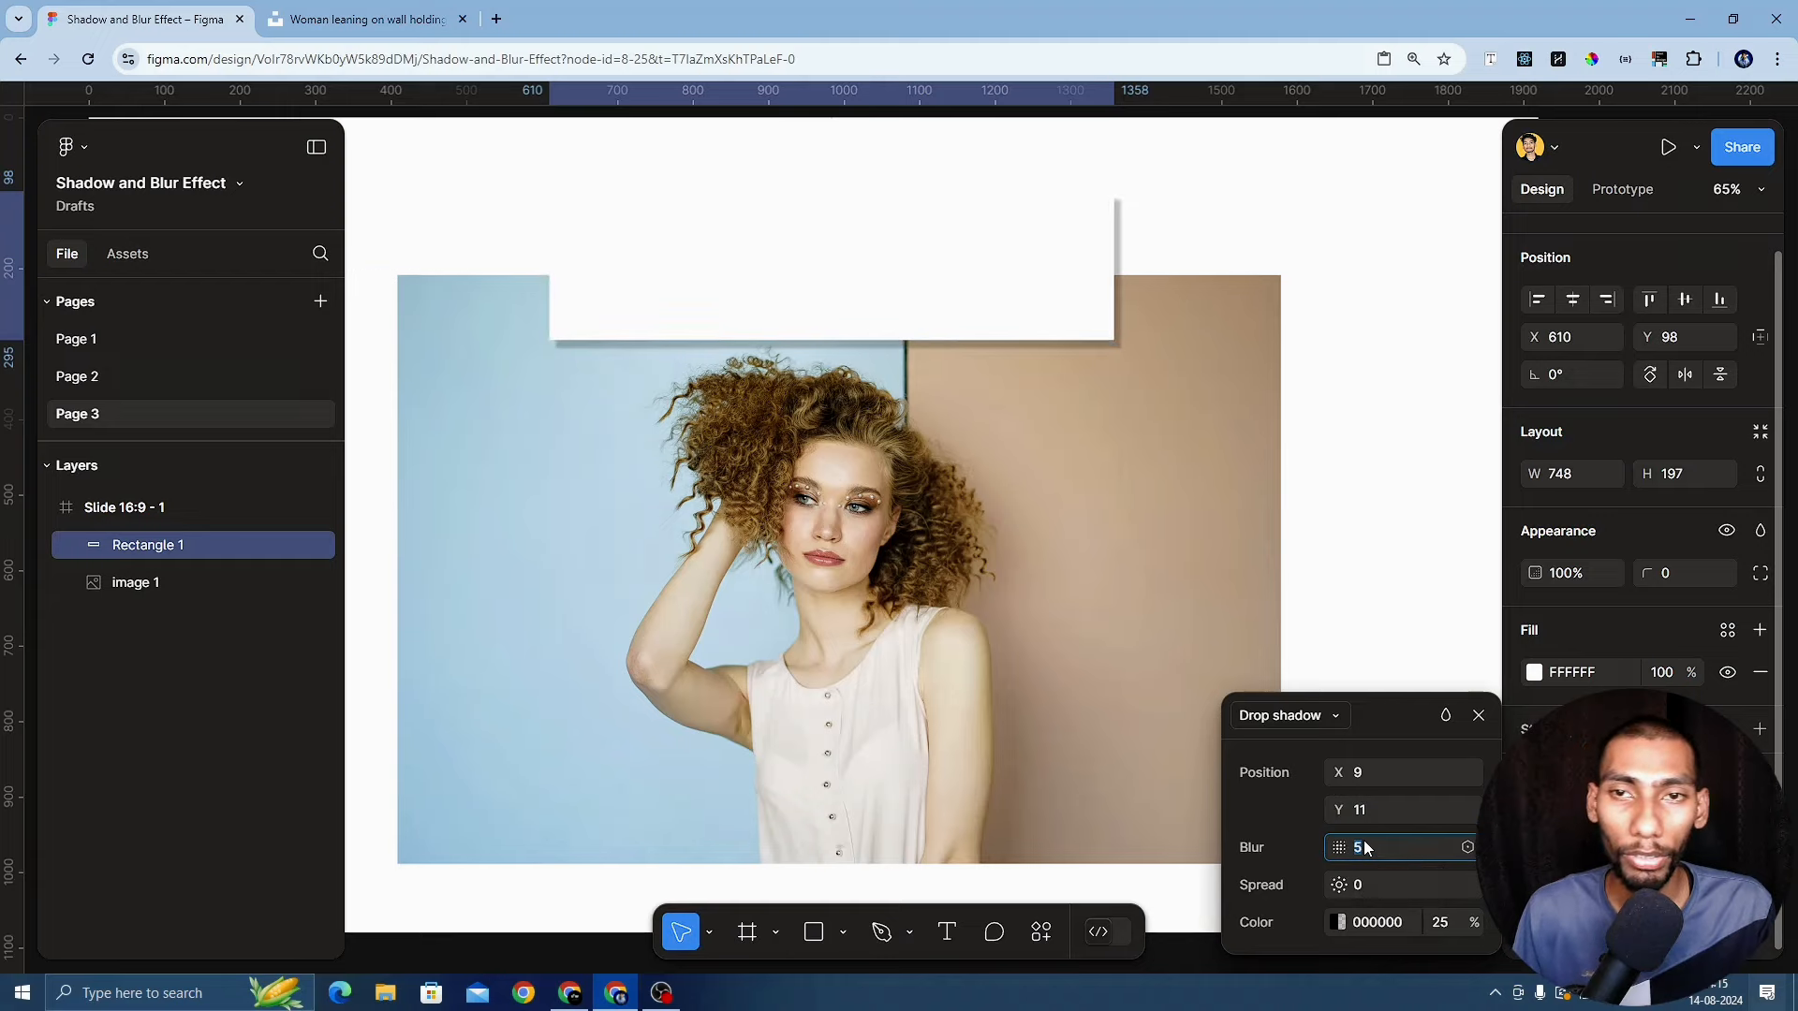
key(Up)
key(Up)
key(Up)
key(Up)
key(Up)
key(Up)
key(Up)
key(Up)
key(Up)
key(Up)
key(Up)
key(Up)
key(Up)
key(Up)
key(Up)
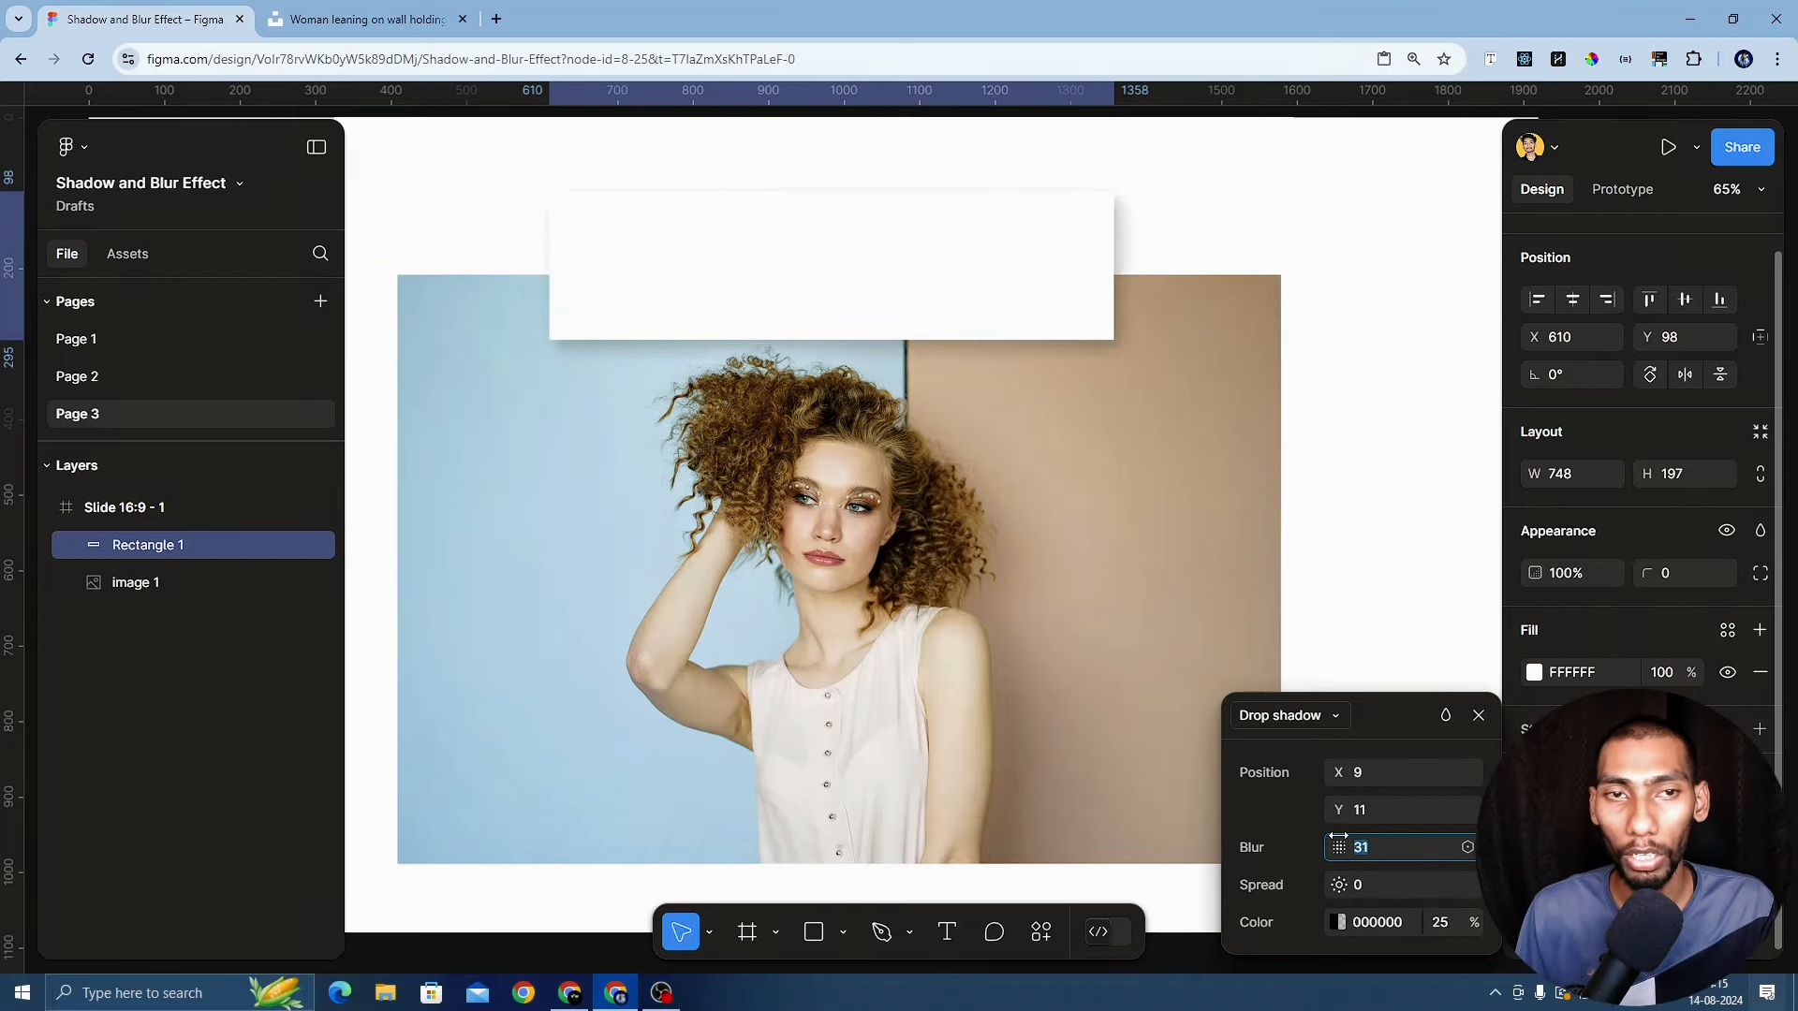
key(Up)
key(Up)
key(Up)
key(Up)
key(Up)
Increase the drop shadow's spread to 8
click(1370, 875)
key(Up)
key(Up)
key(Up)
key(Up)
key(Up)
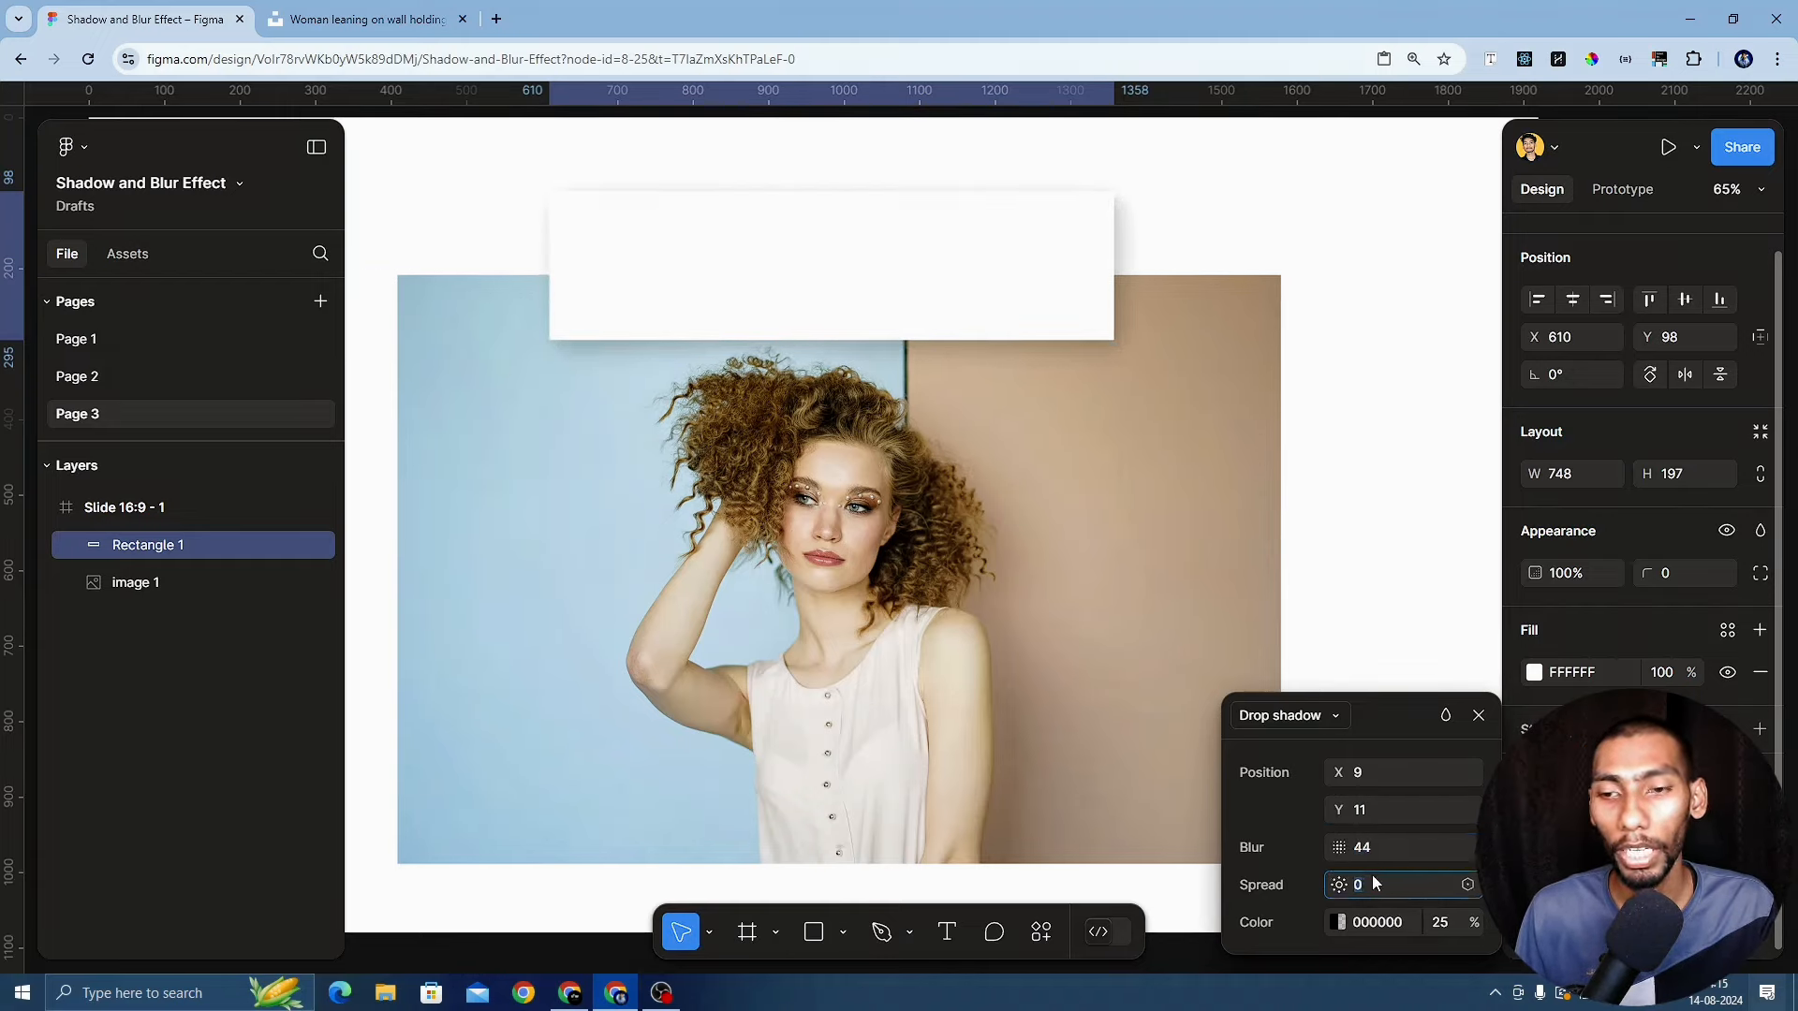
key(Up)
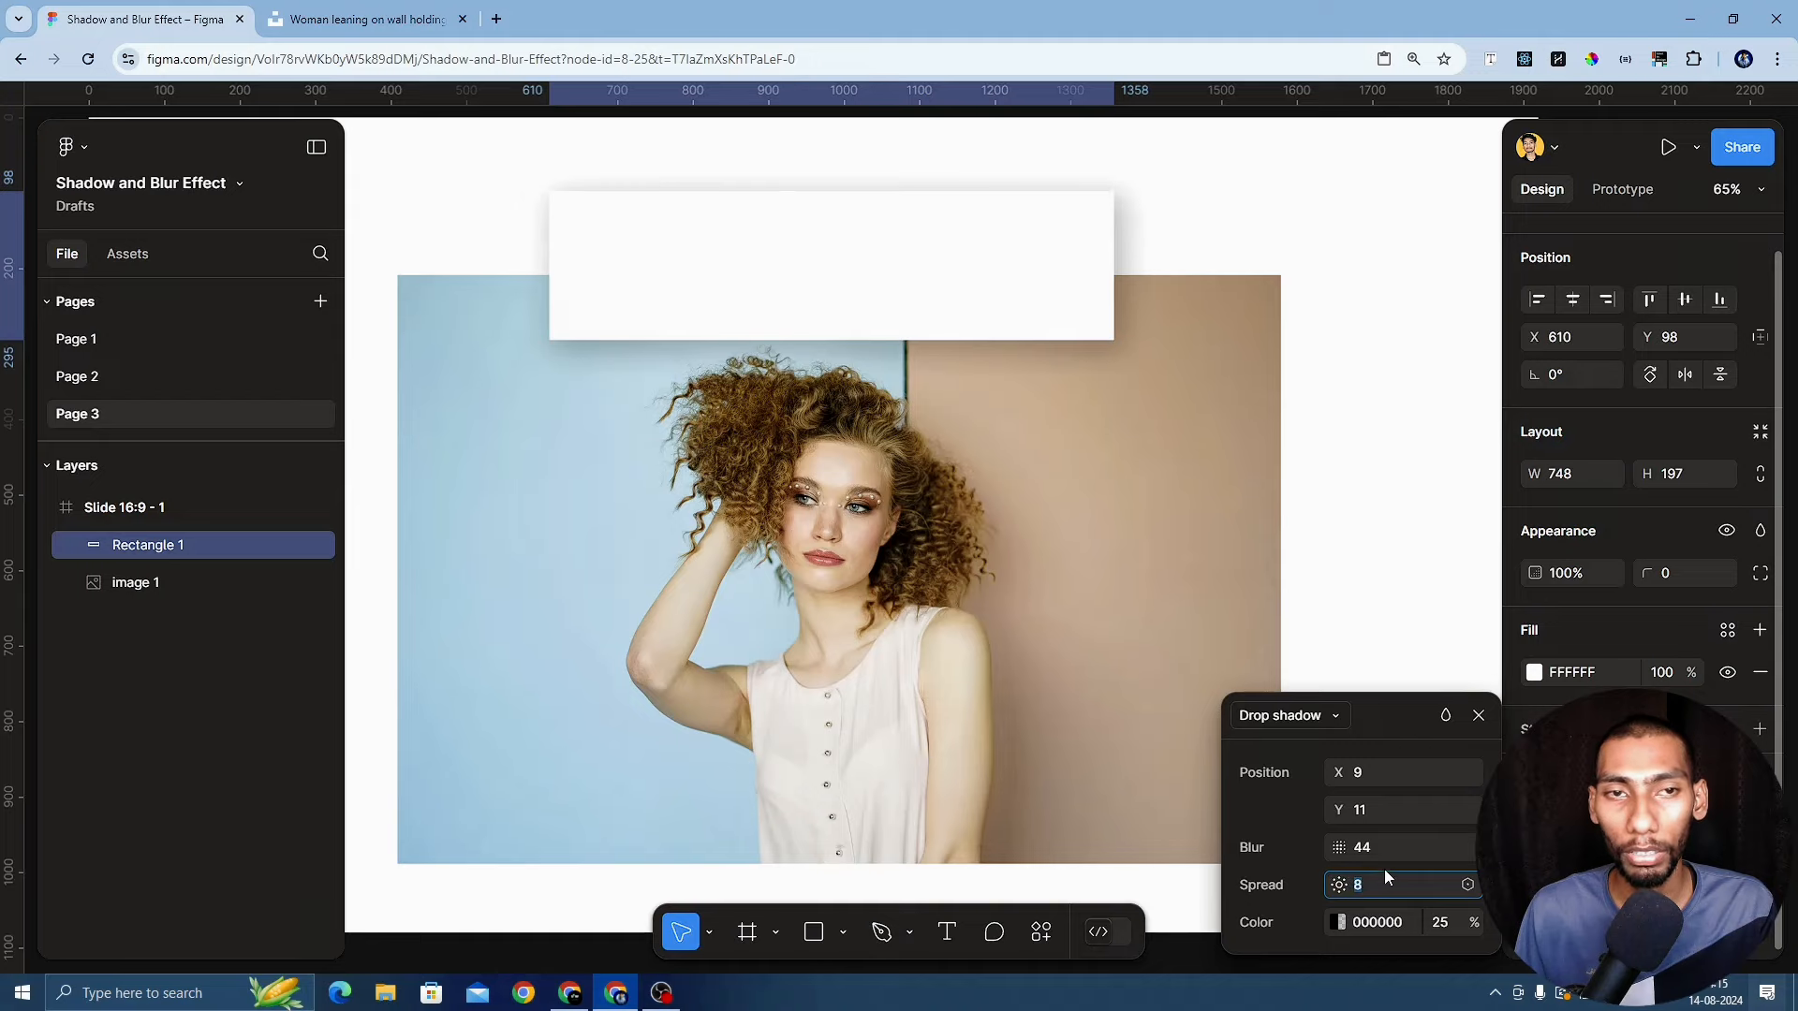
Try red F91212, green 12F92D and blue 12B0F9 as the shadow colour, and return it to black 000000
click(1337, 923)
click(1149, 494)
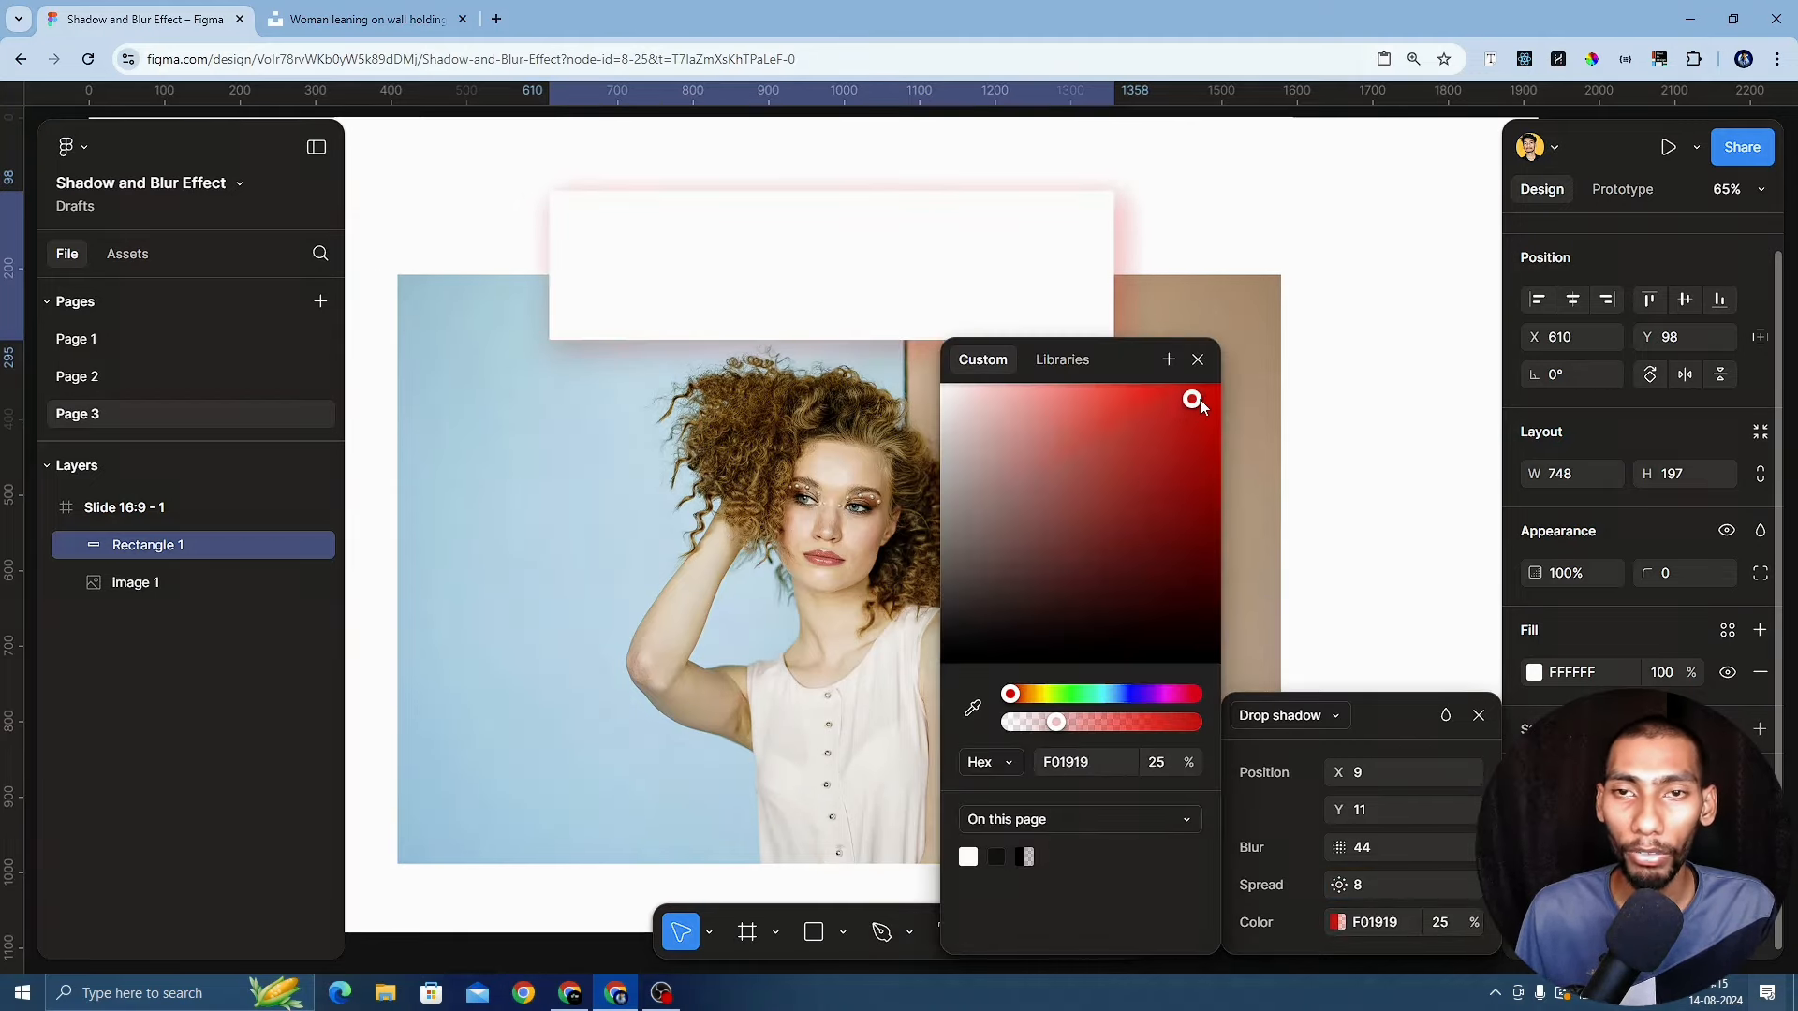
drag(1198, 401, 1202, 401)
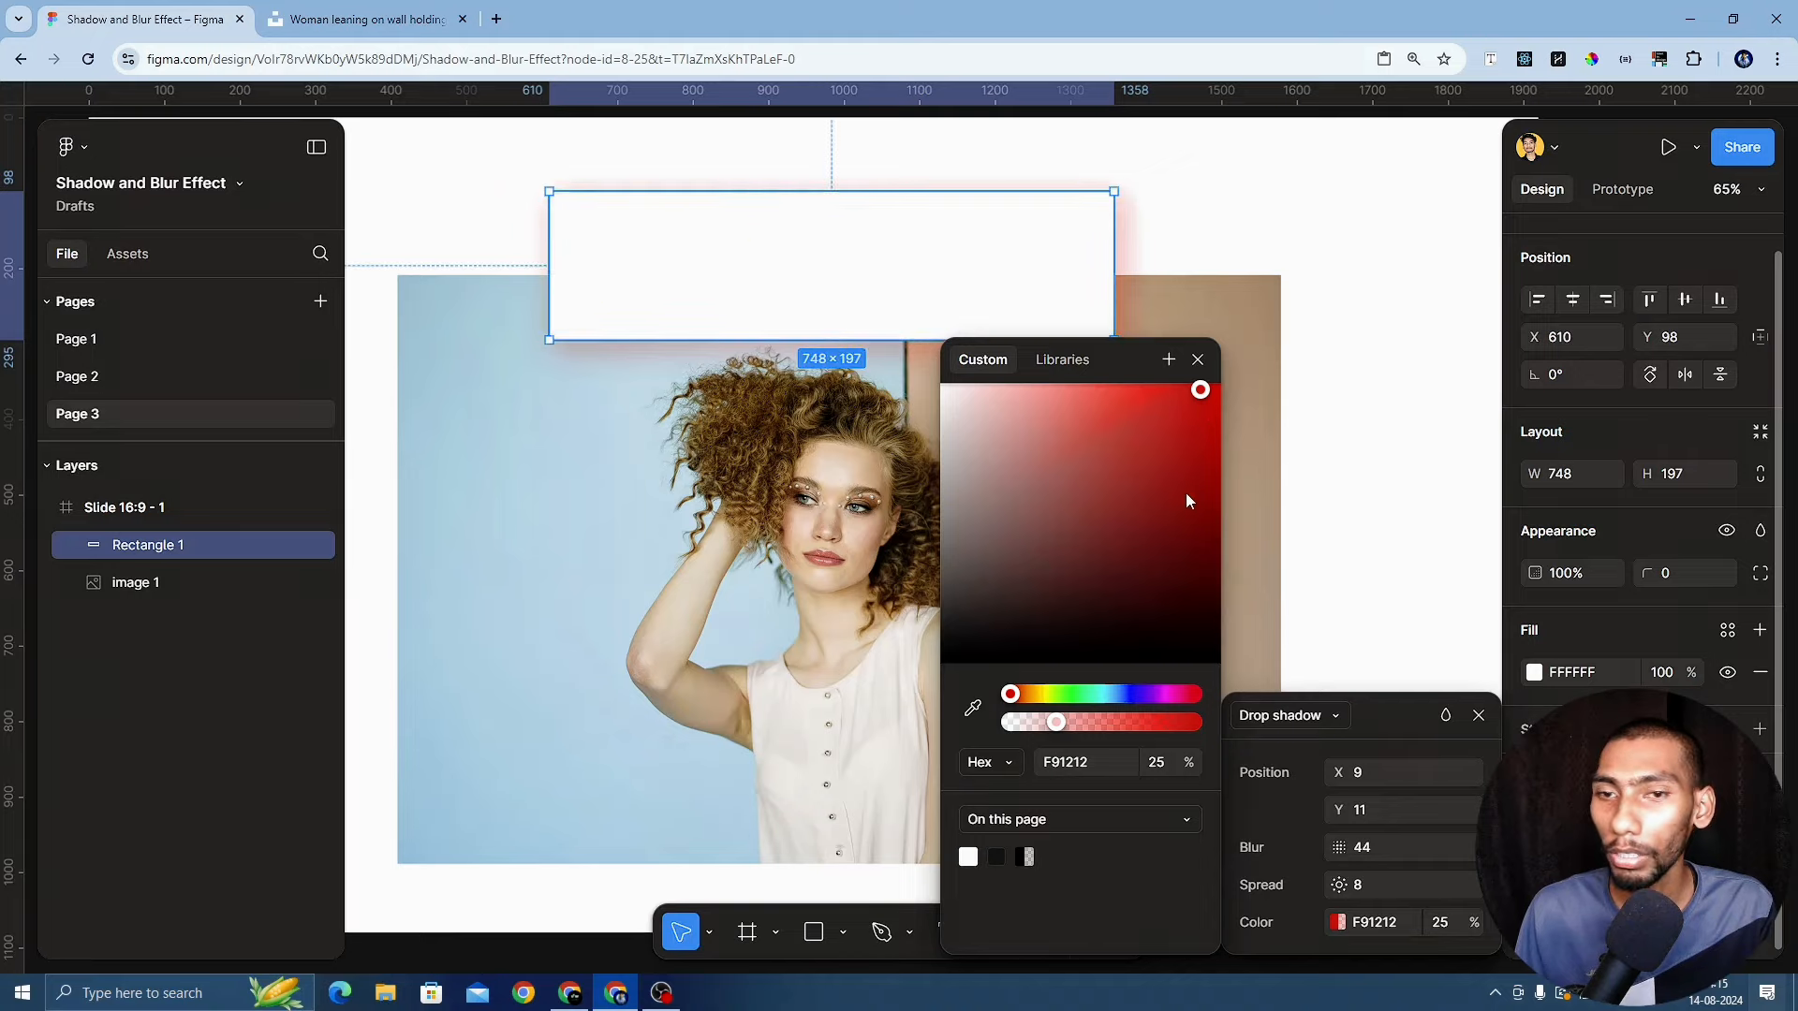
click(1050, 693)
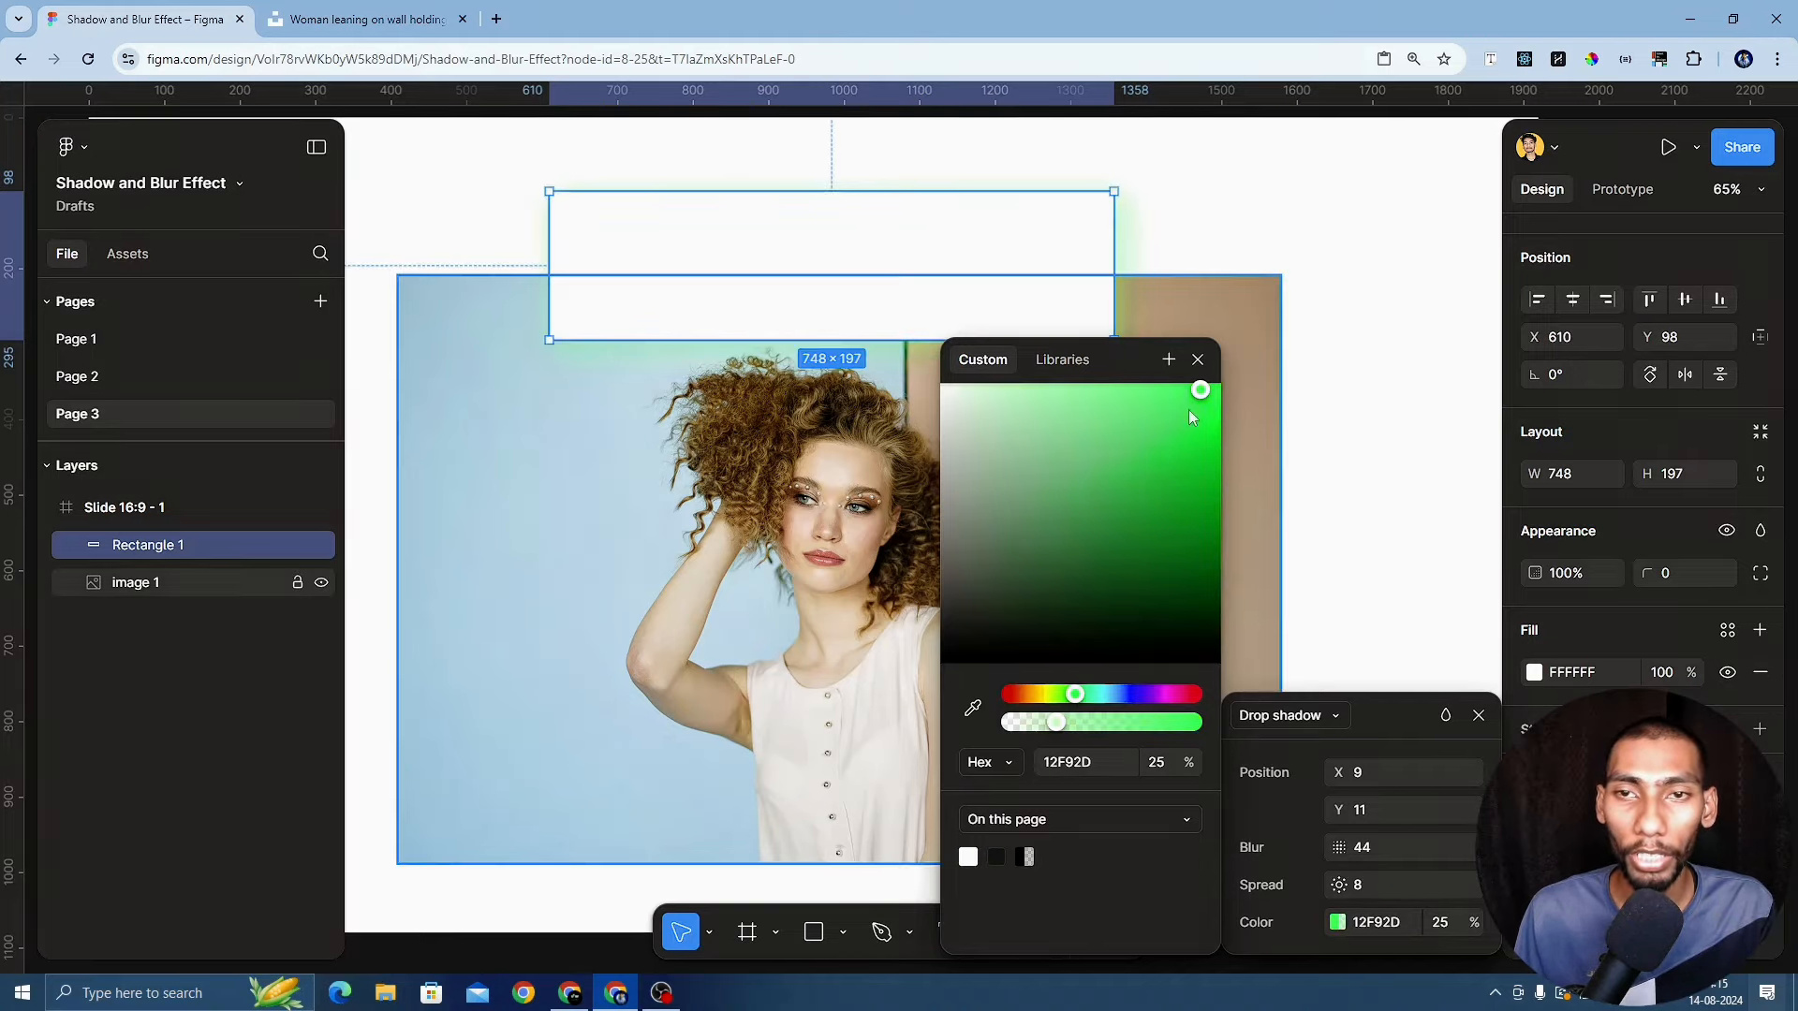
click(1161, 693)
drag(1161, 694, 1111, 697)
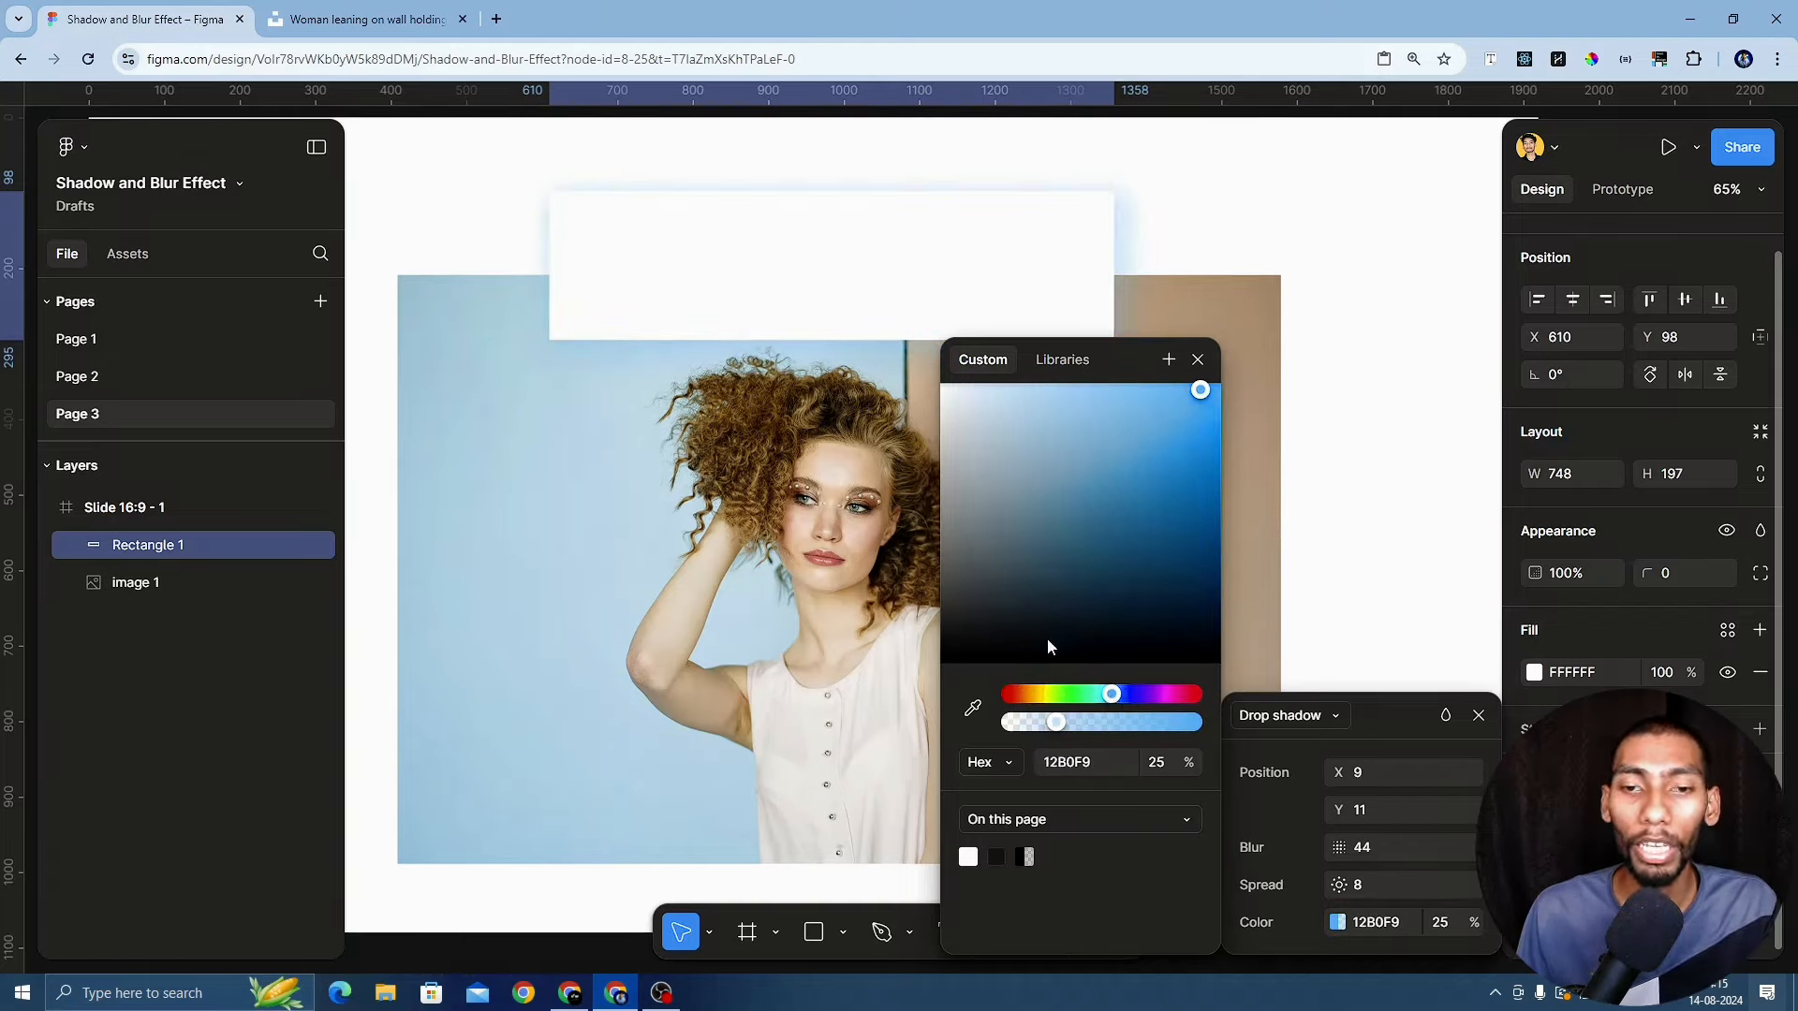
drag(1048, 525, 846, 700)
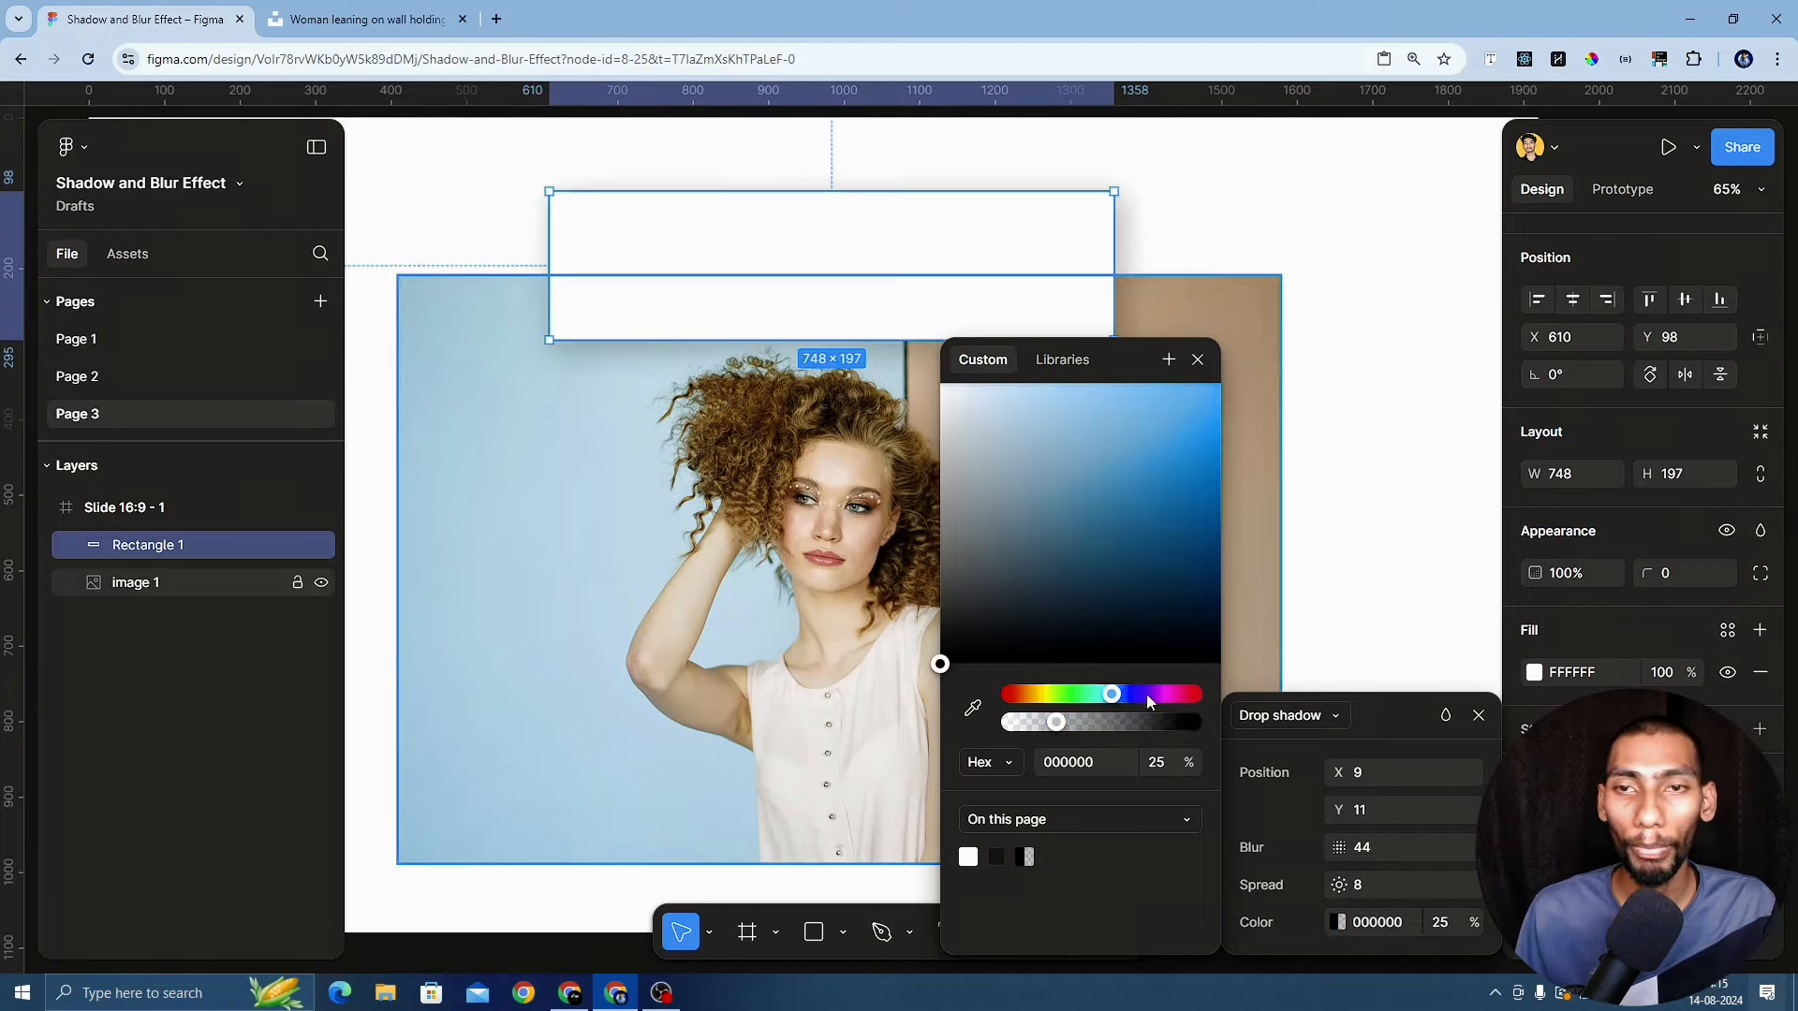
Lower the opacity of the rectangle's black drop shadow to 14%, close the effect settings and deselect the rectangle
click(1162, 768)
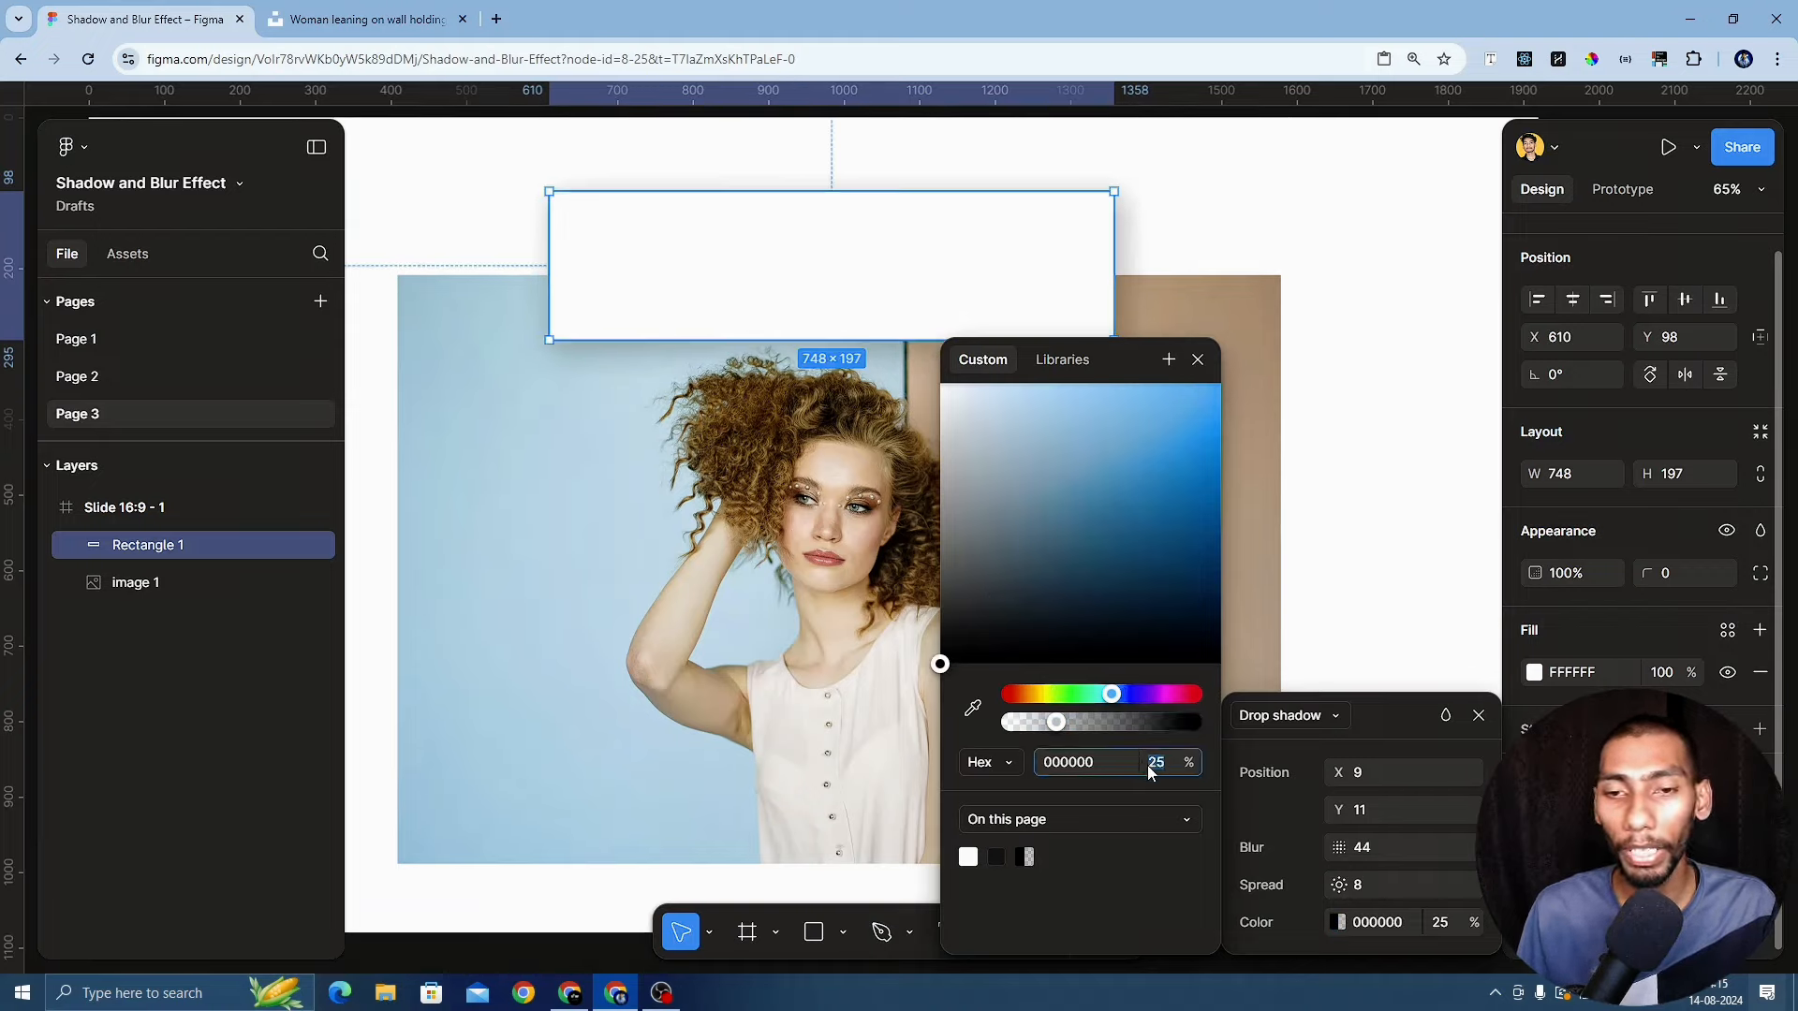
mouse_move(1062, 728)
mouse_down()
mouse_move(1201, 732)
mouse_move(1009, 729)
mouse_move(1035, 728)
mouse_up()
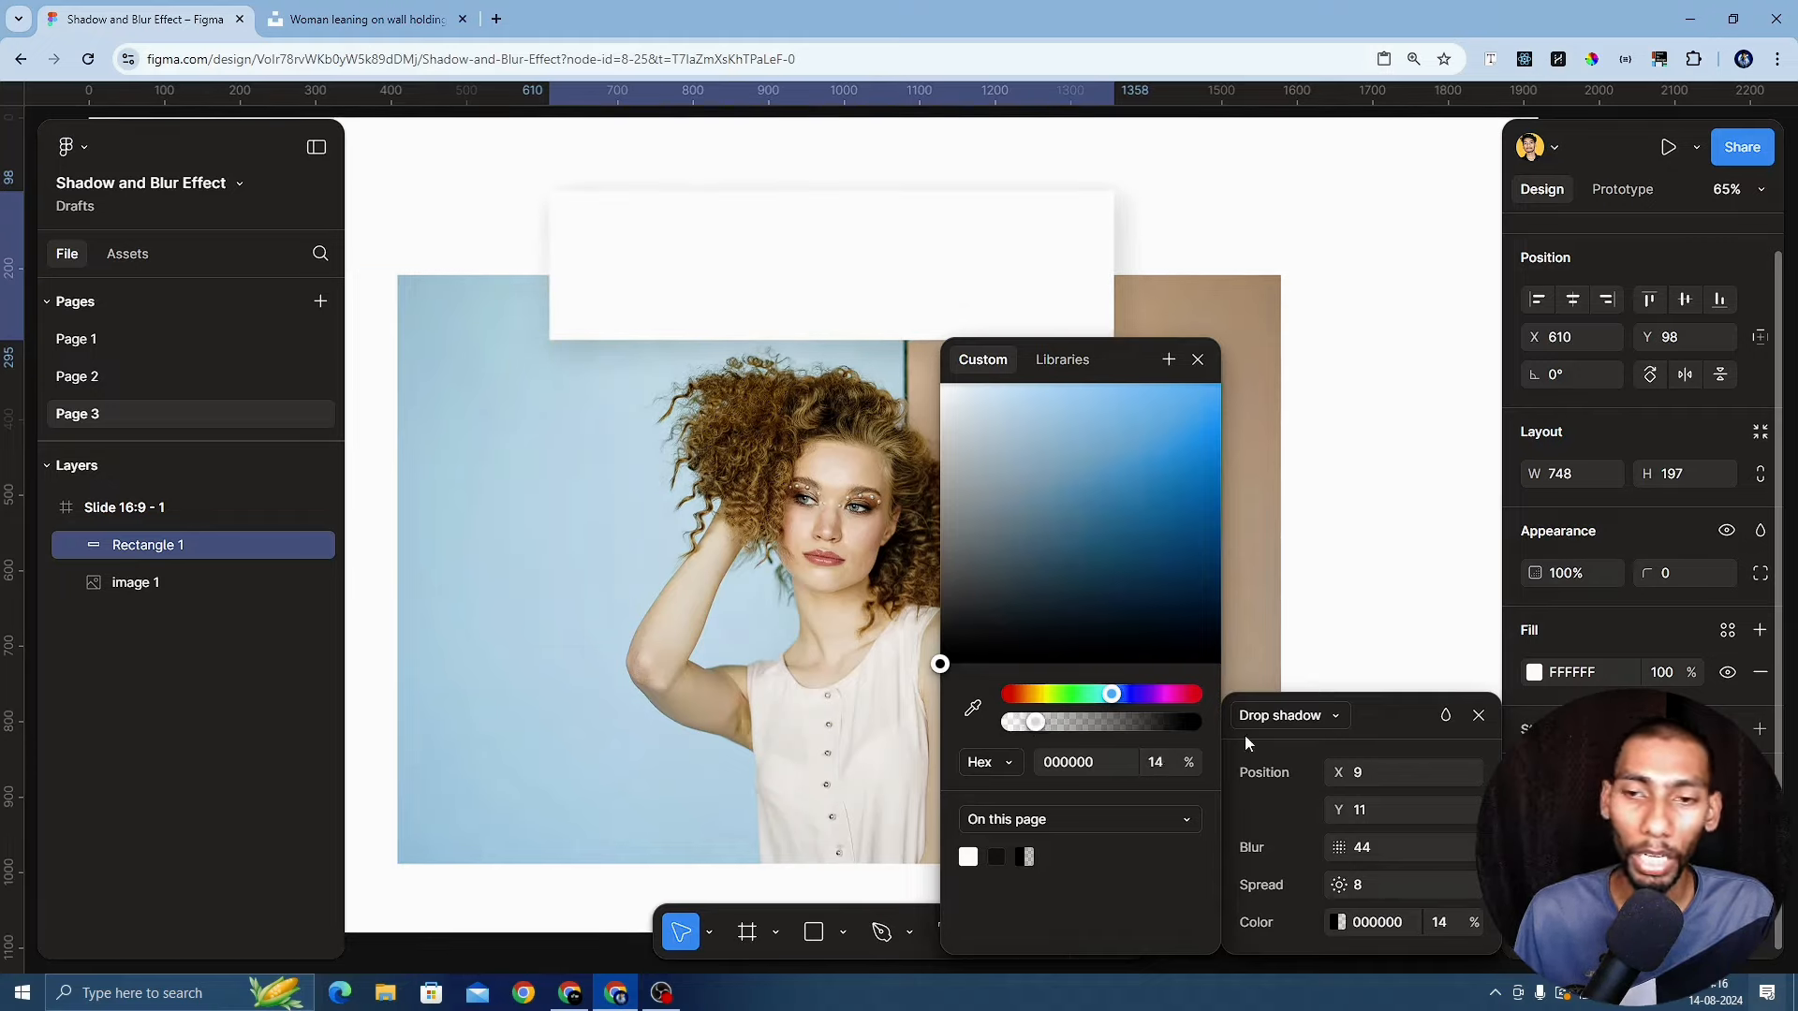
click(1480, 716)
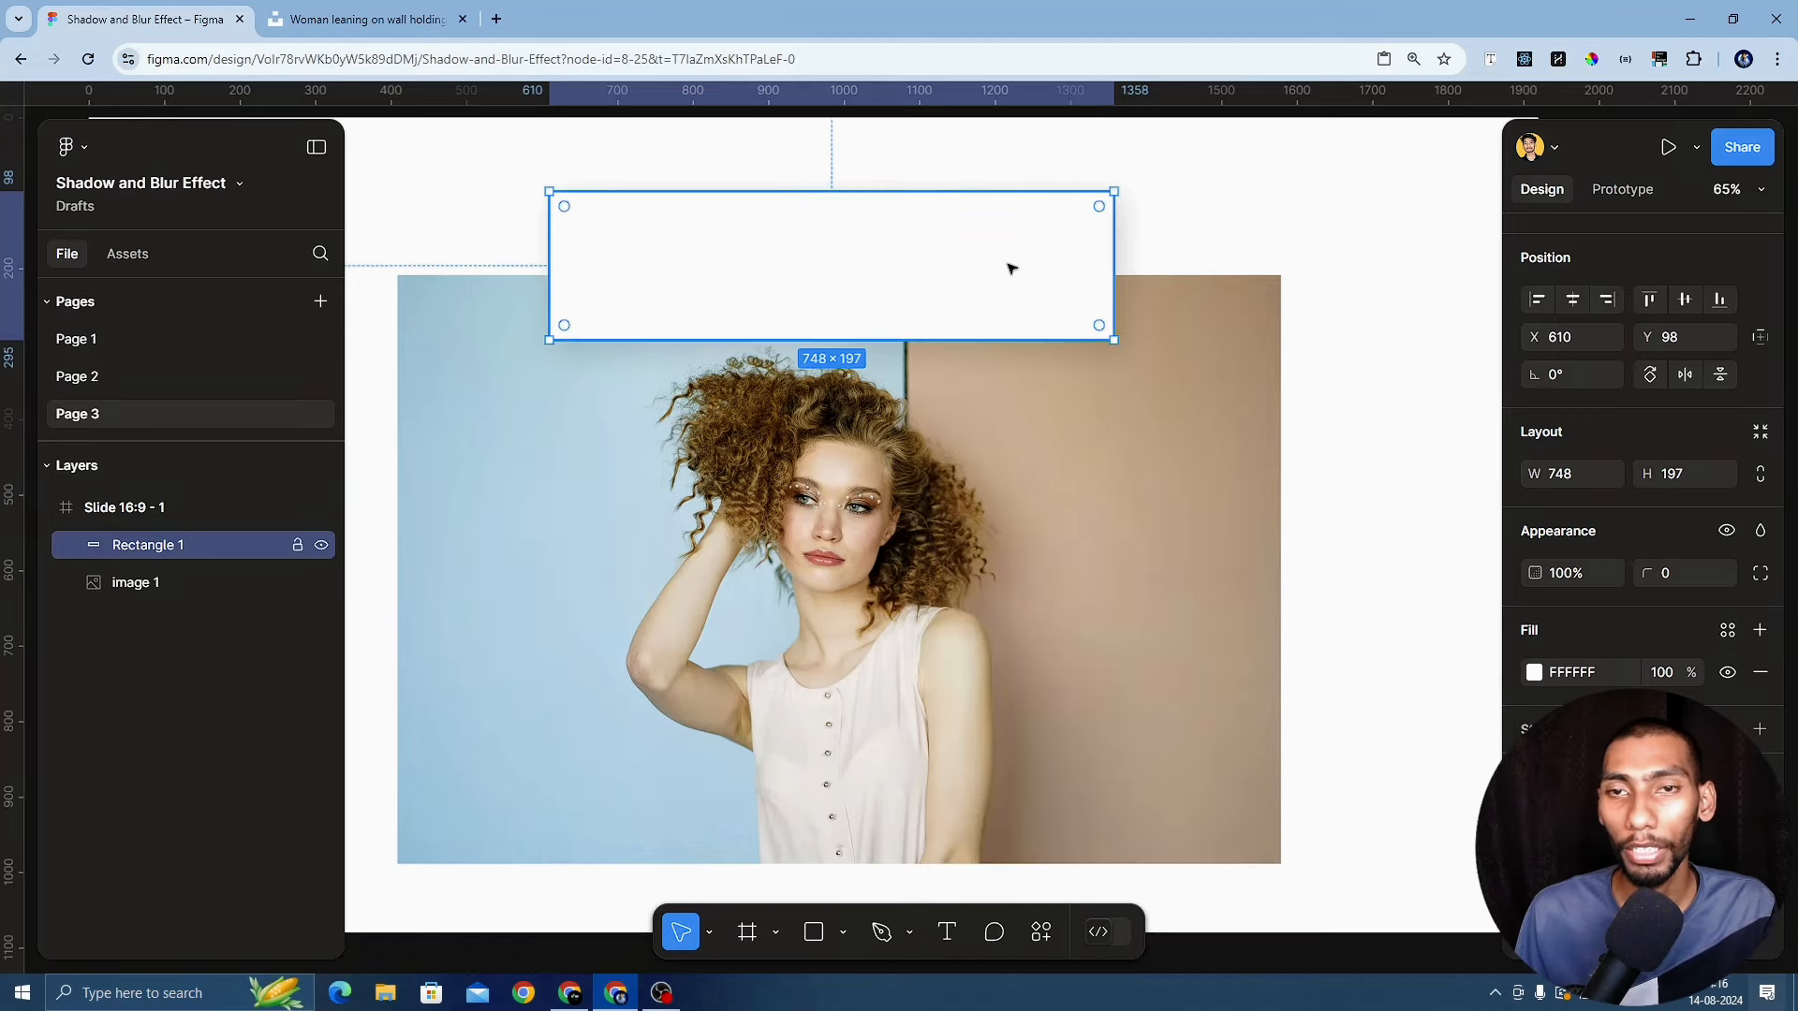
click(465, 213)
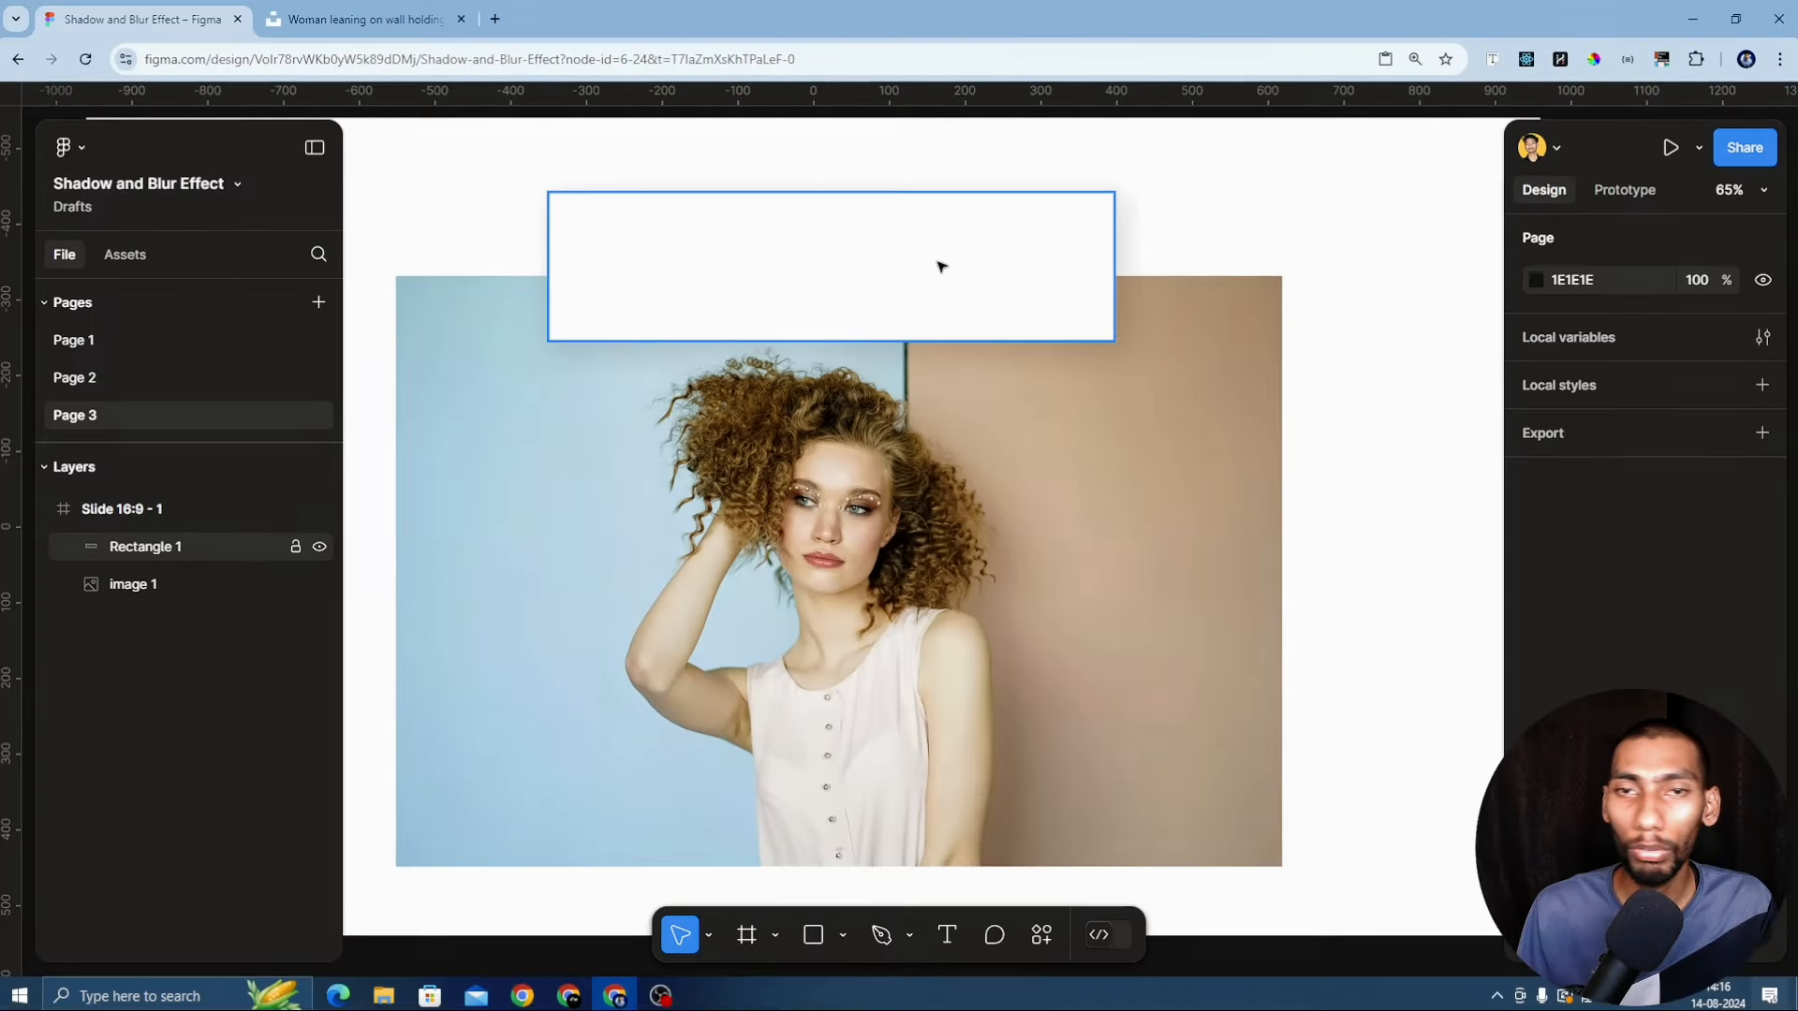
Round the white rectangle's corners to a radius of 27 and inspect the softened shadow at its corner
click(1039, 249)
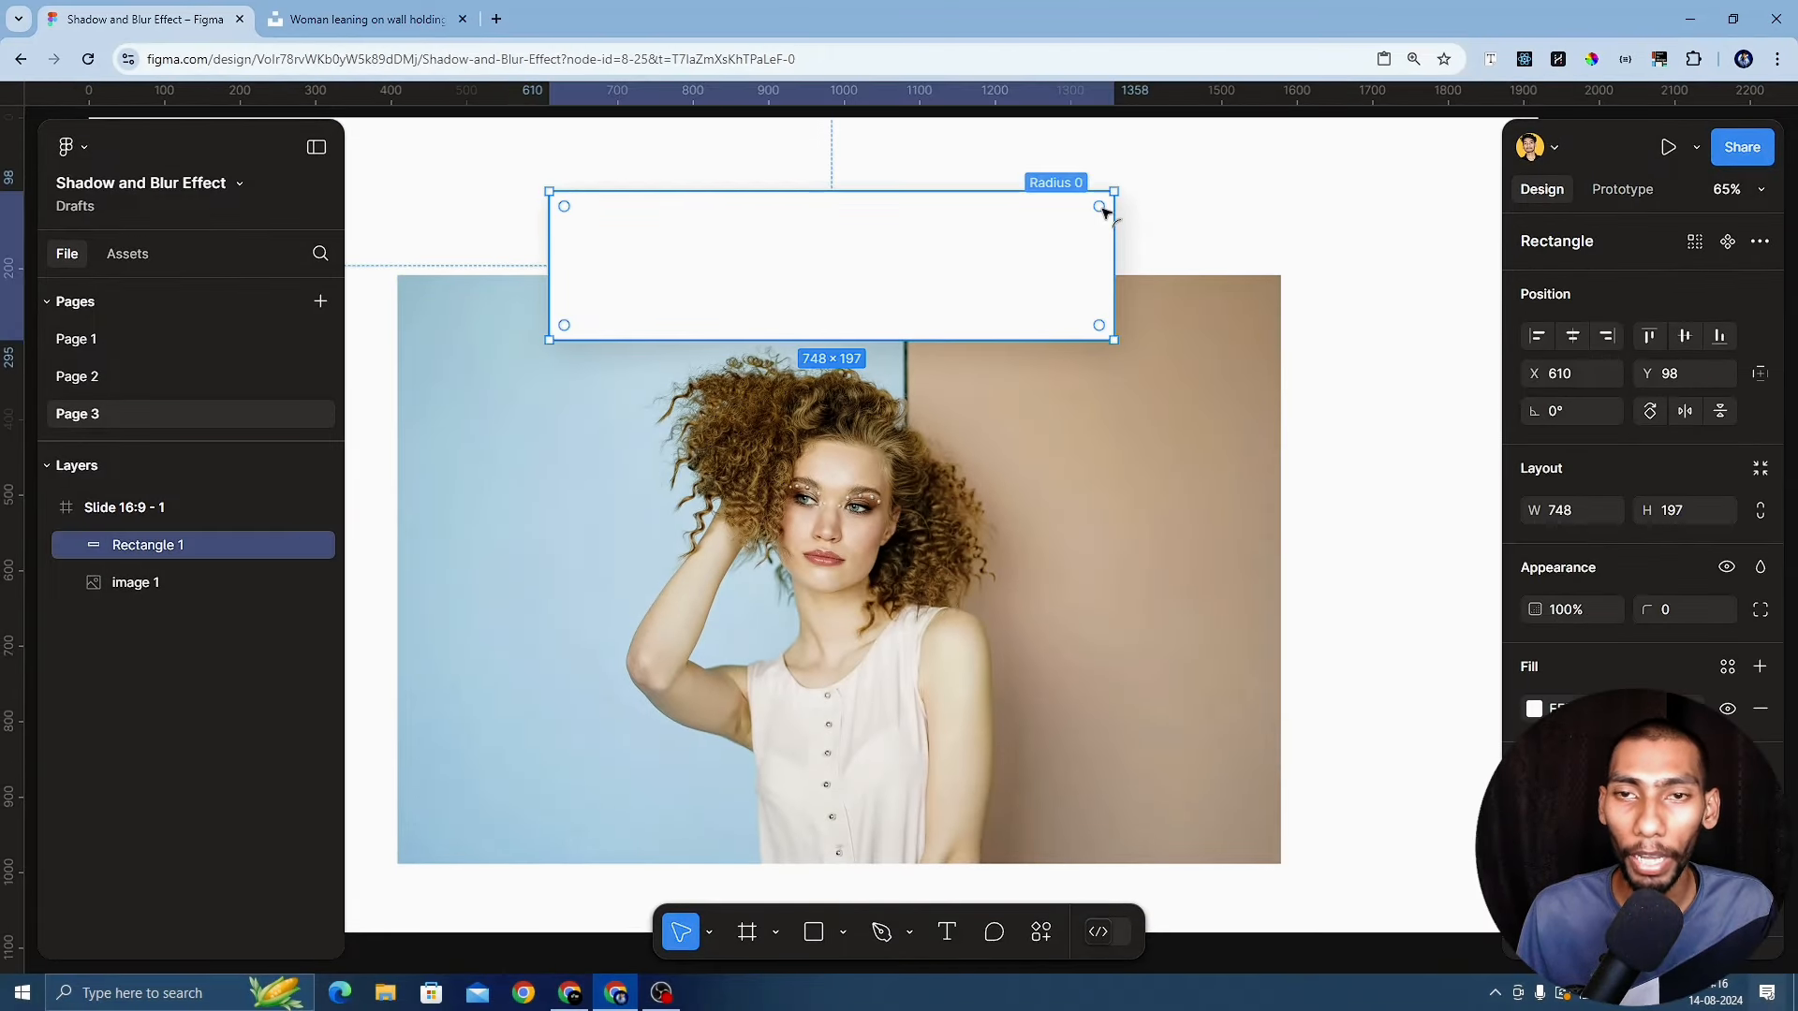
drag(1099, 207, 1093, 213)
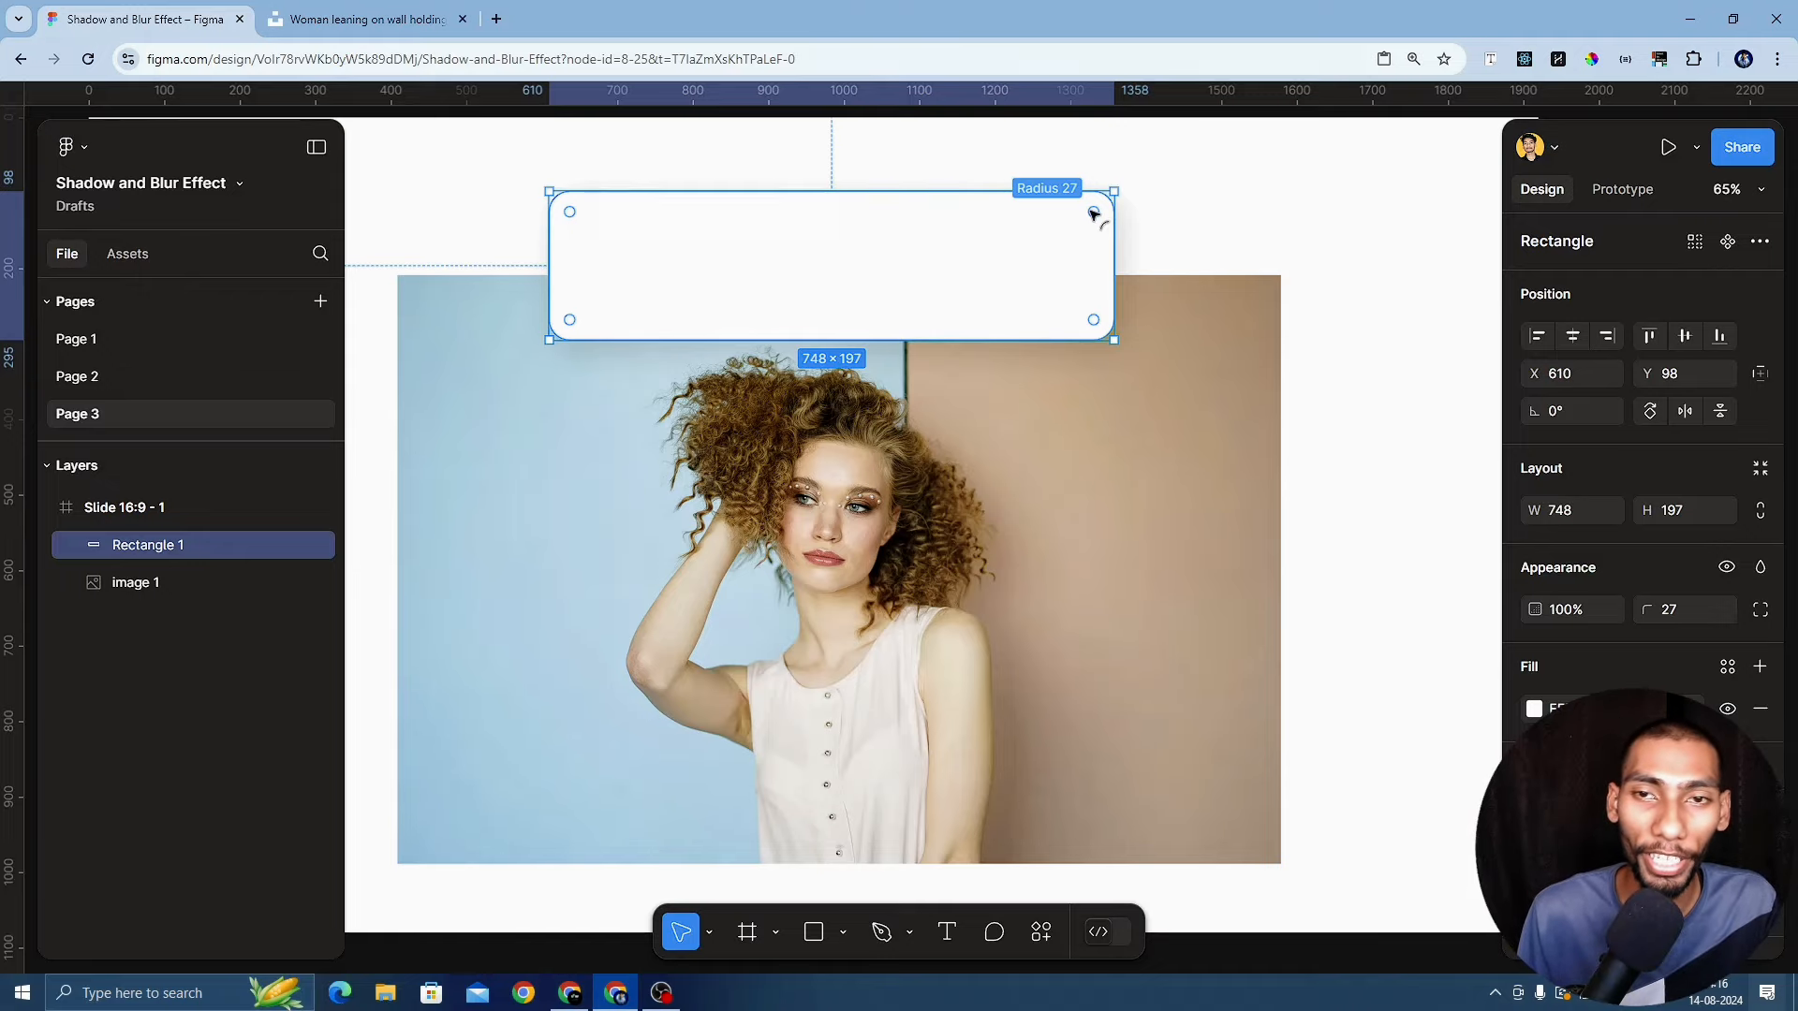
click(1204, 196)
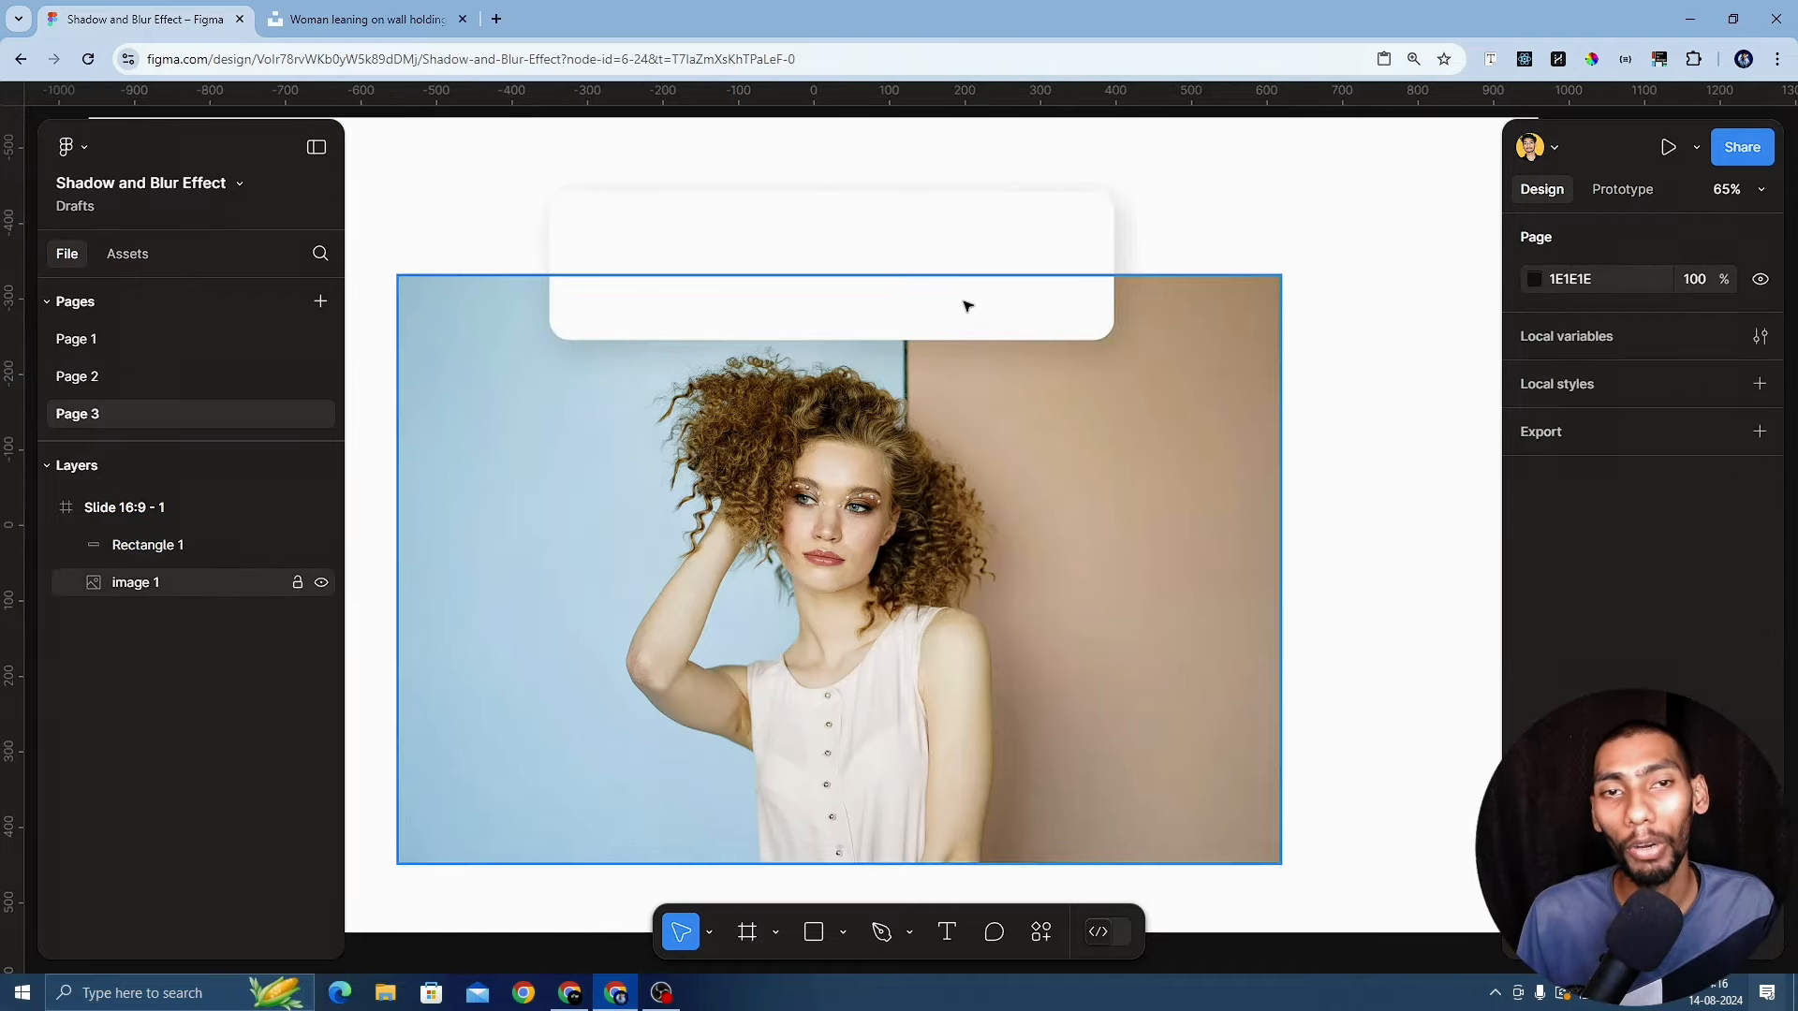
scroll(1031, 298, up, 5)
scroll(1329, 383, up, 4)
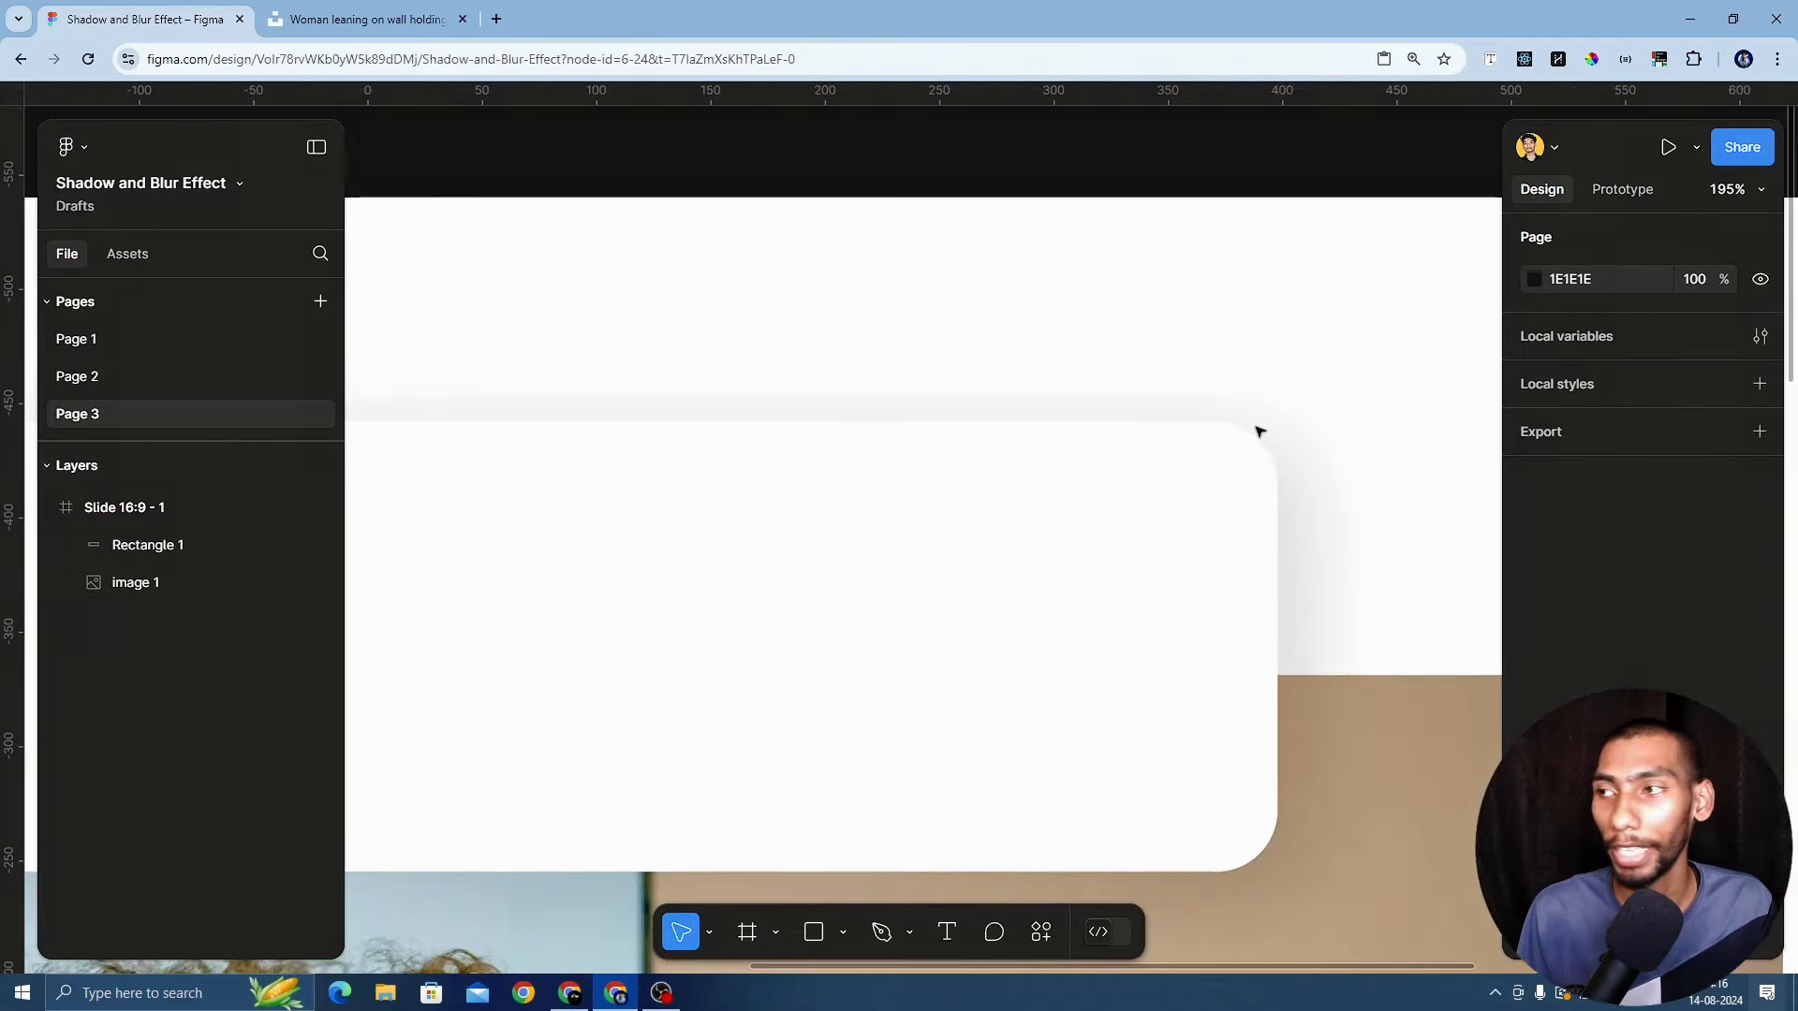
key(shift+1)
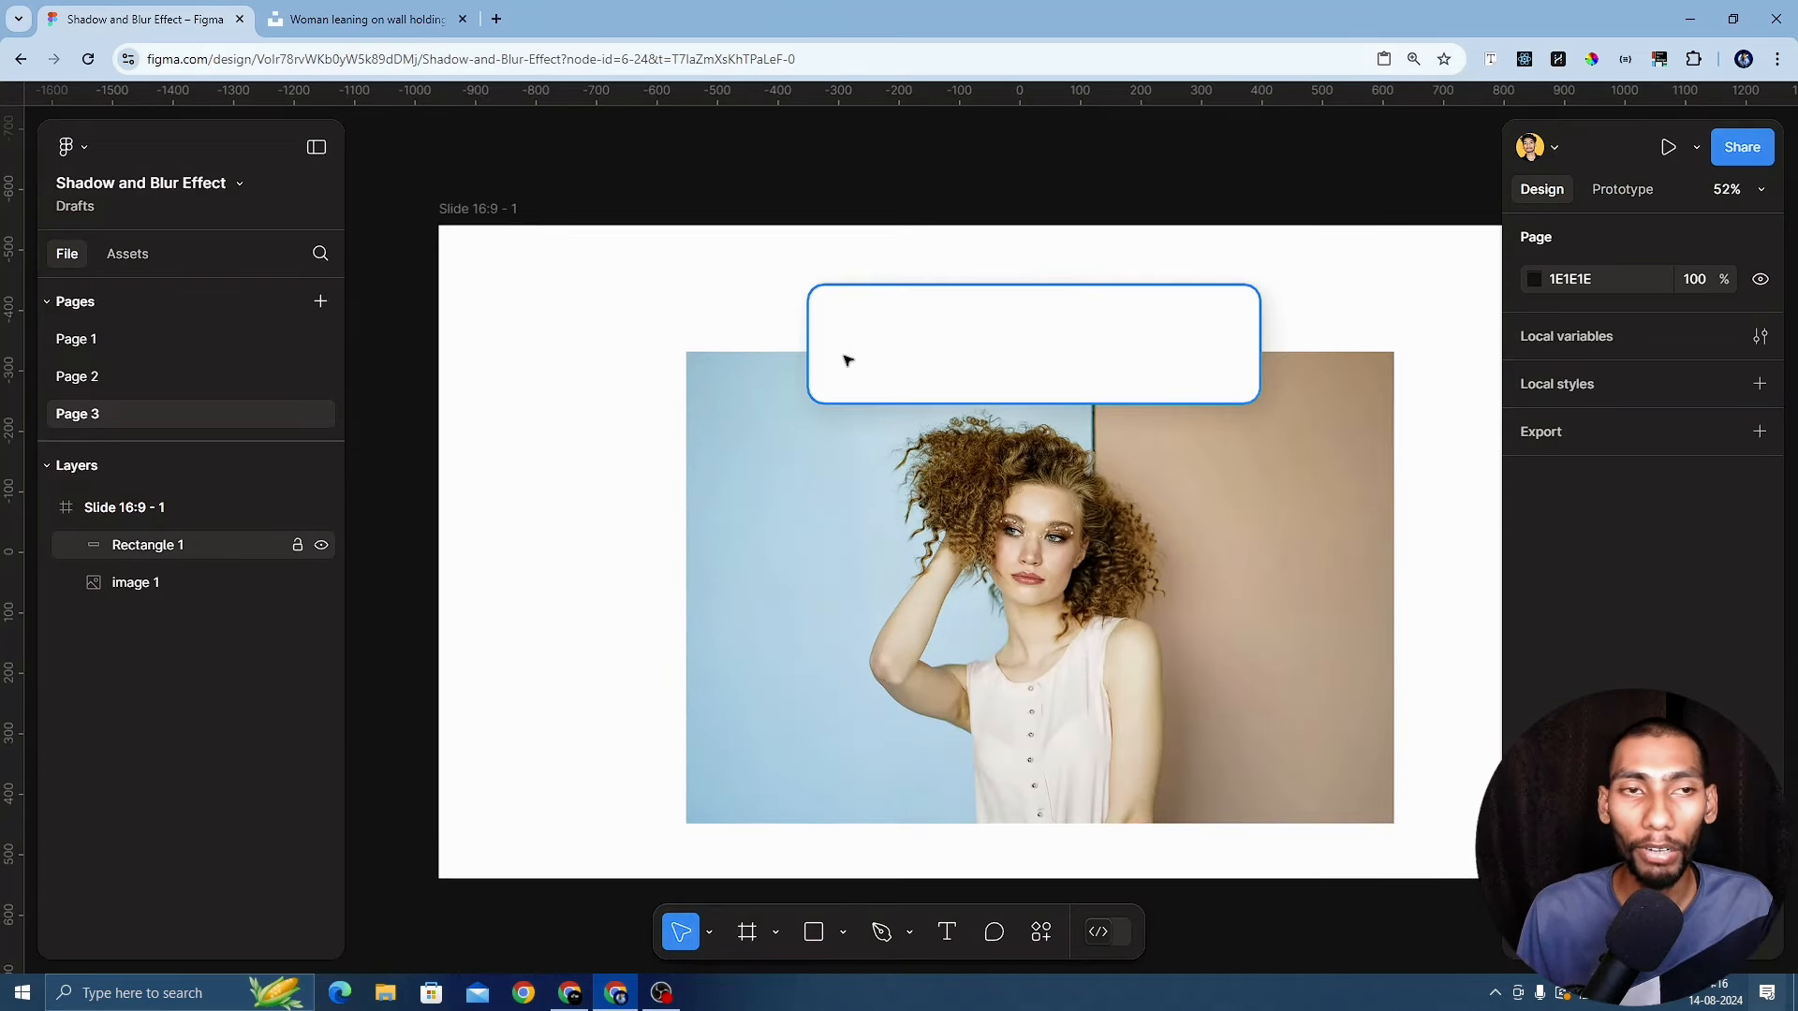
Switch to the presentation, advance from Contrast & Elevation to the Blur Effects slide, and return to the Figma design
key(alt+Tab)
key(alt+Tab)
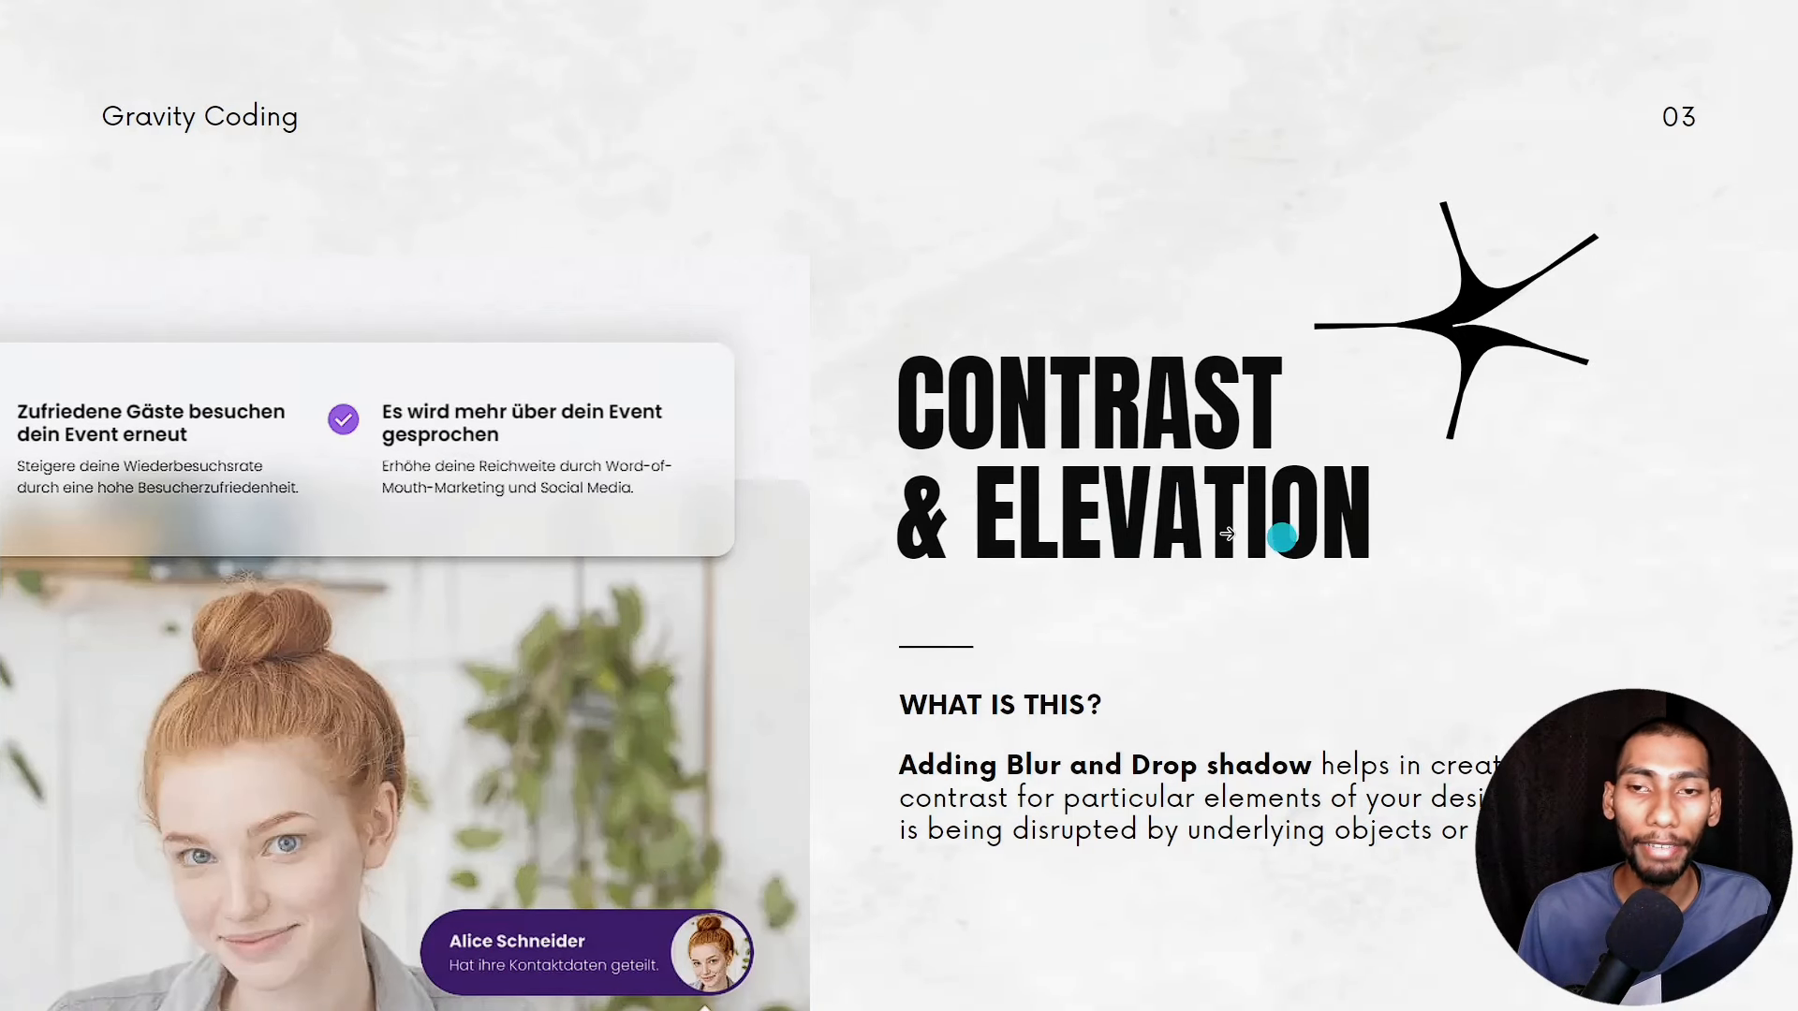
key(alt+Tab)
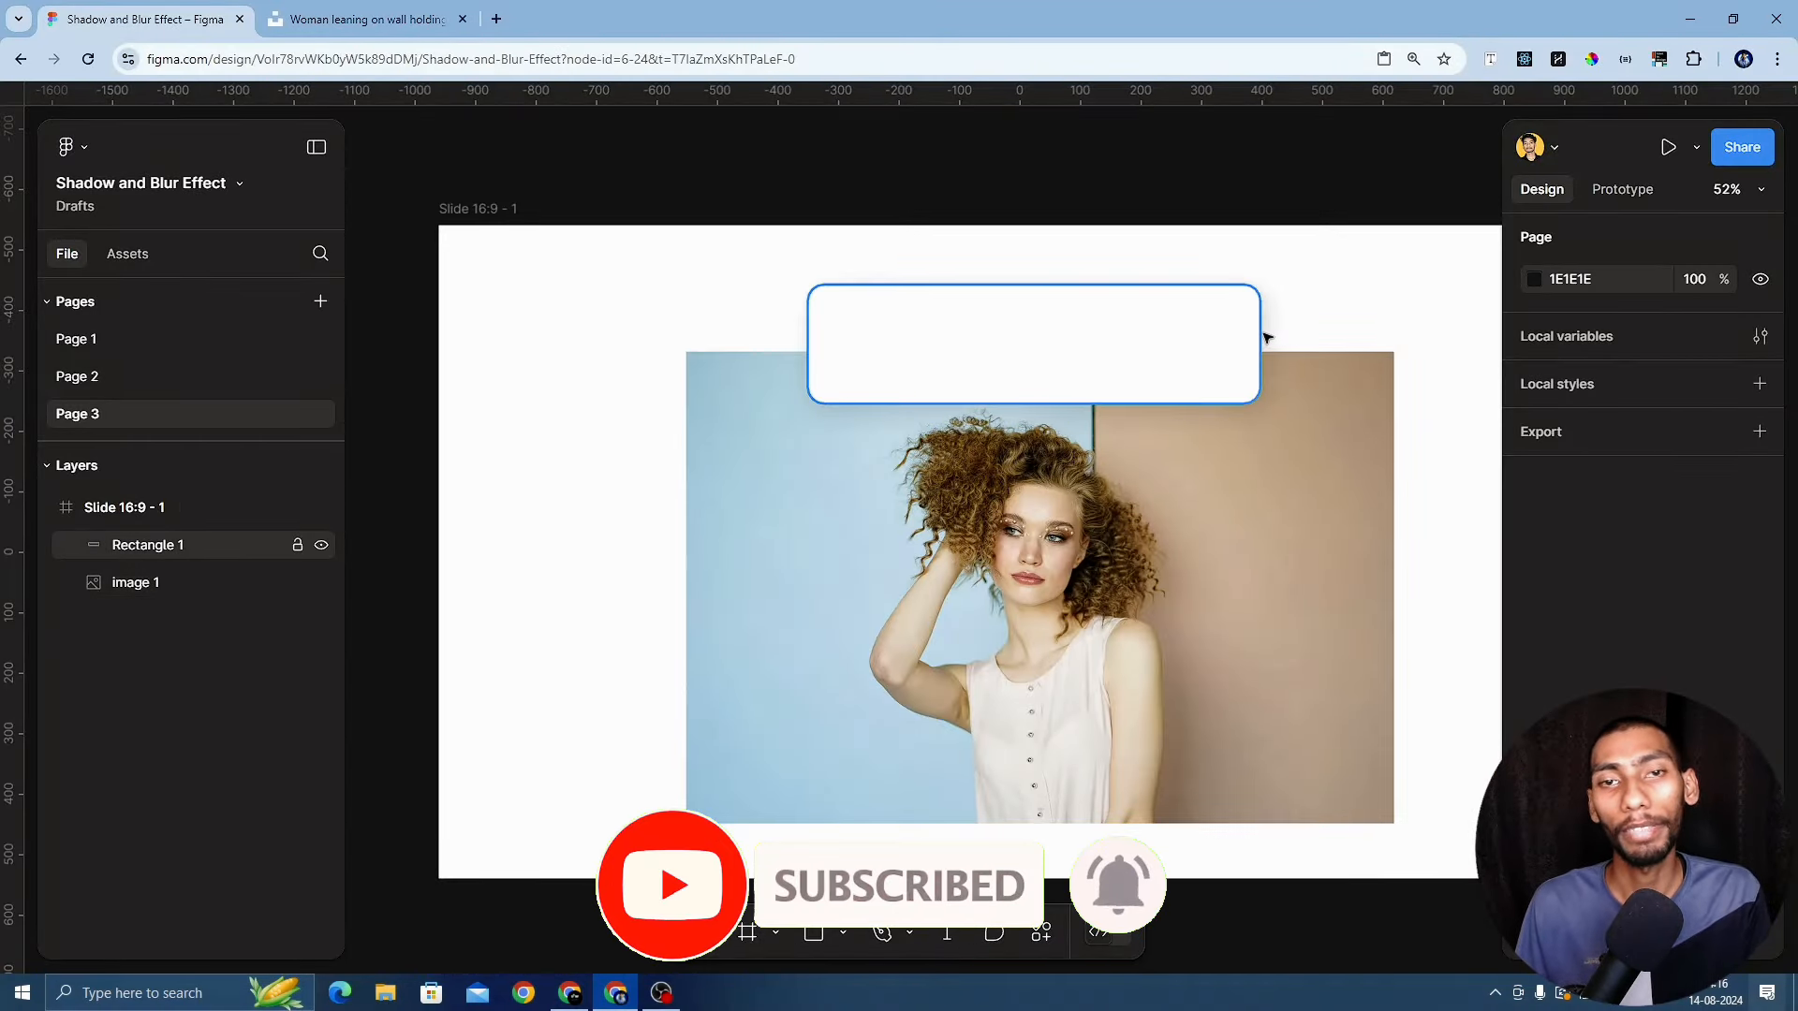
key(alt+Tab)
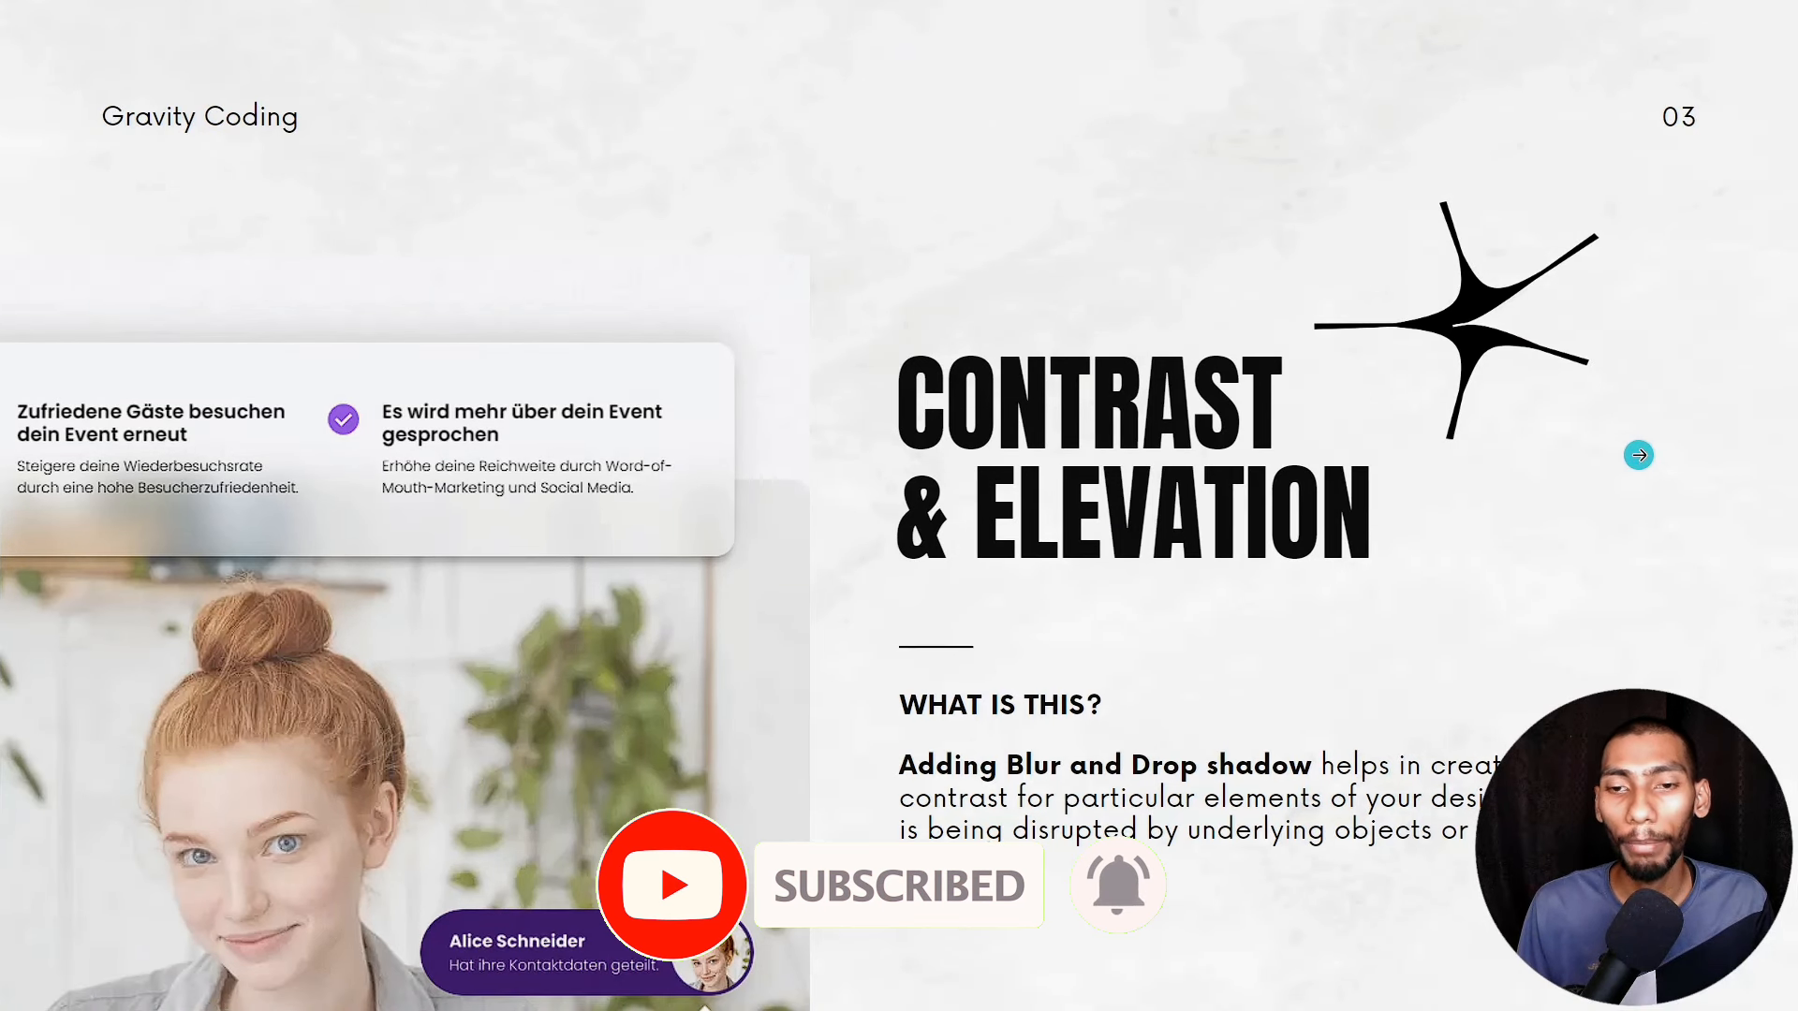
click(1638, 453)
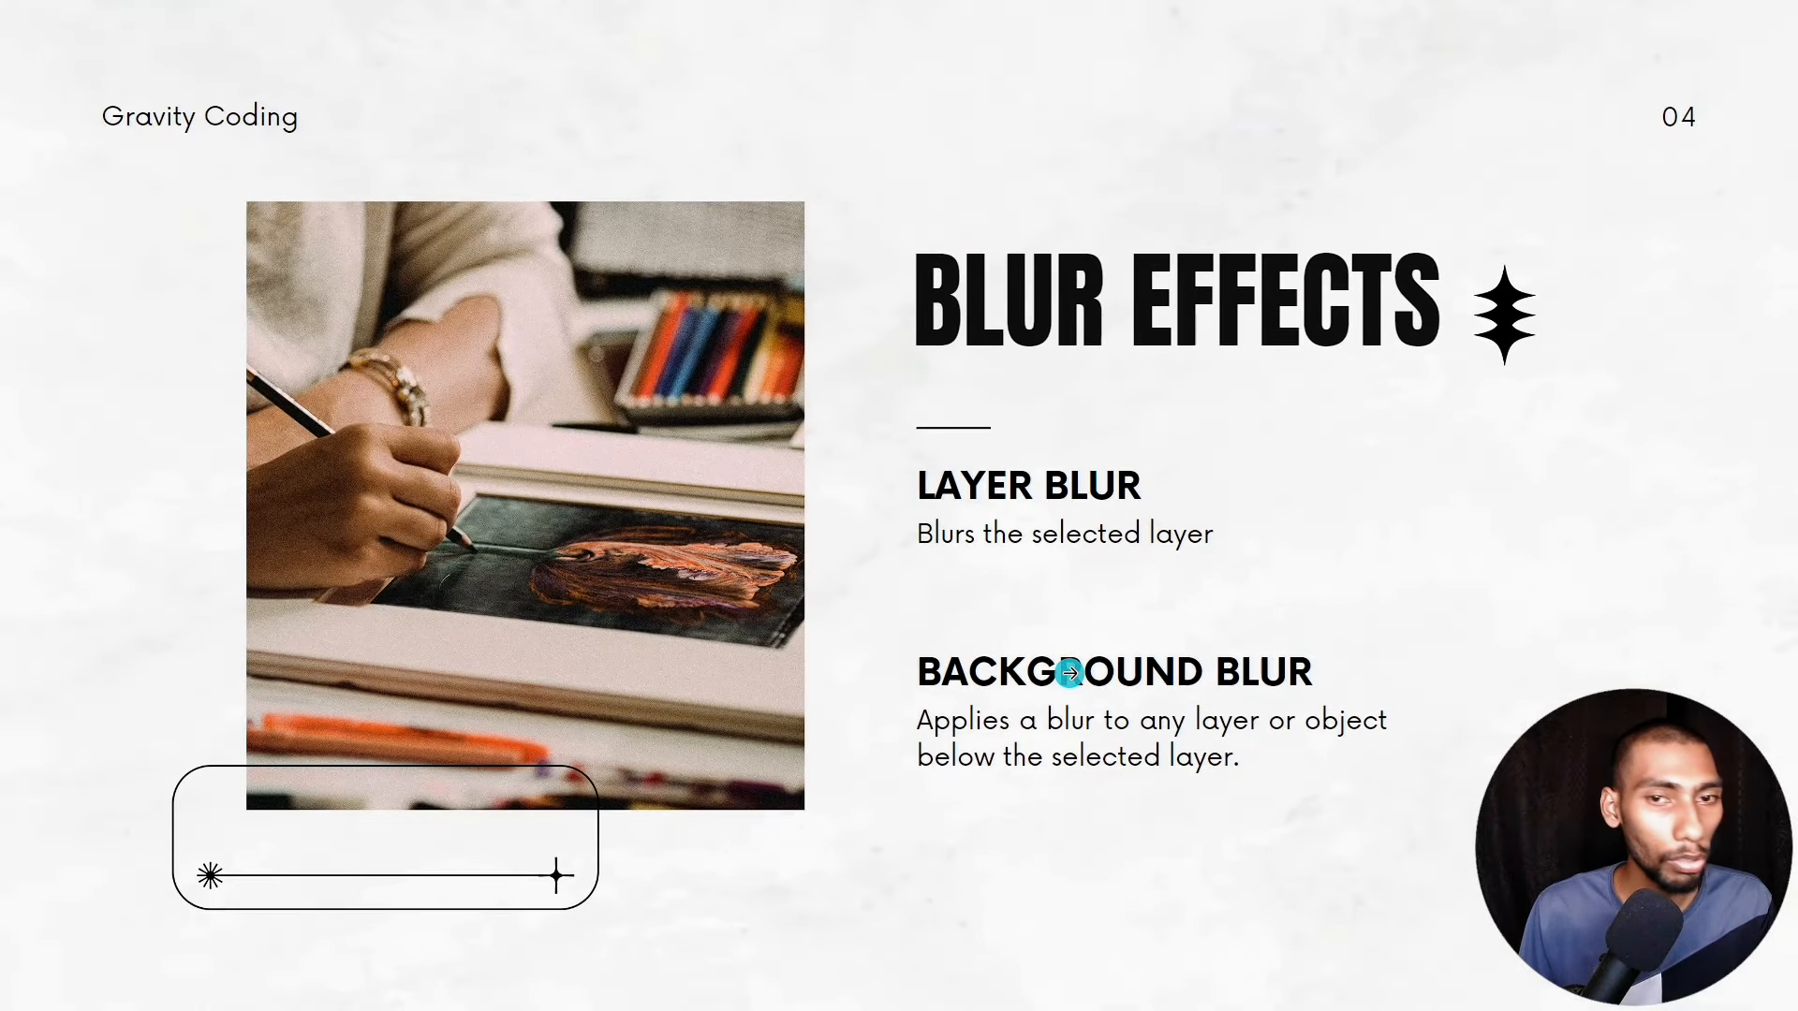
key(alt+Tab)
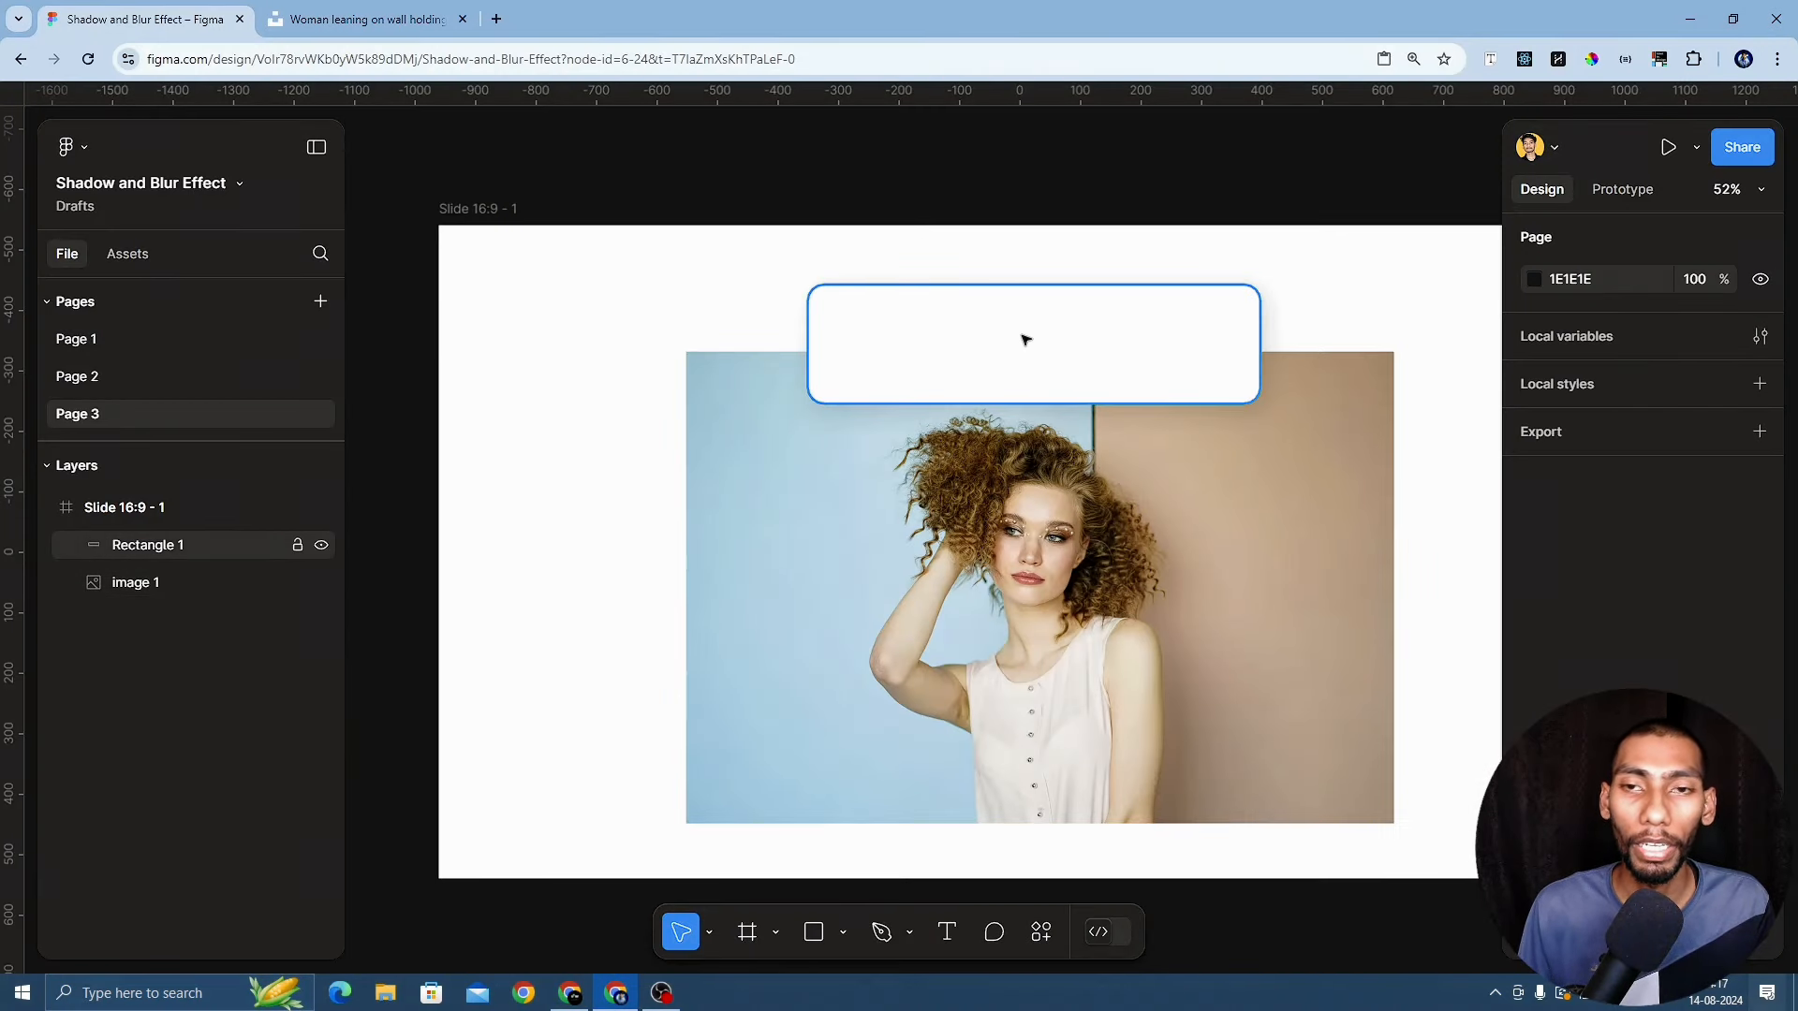
Move the rectangle off the slide, enlarge the portrait photo to about 1507 × 909 and place it at about X 194, Y 85
drag(995, 368, 796, 147)
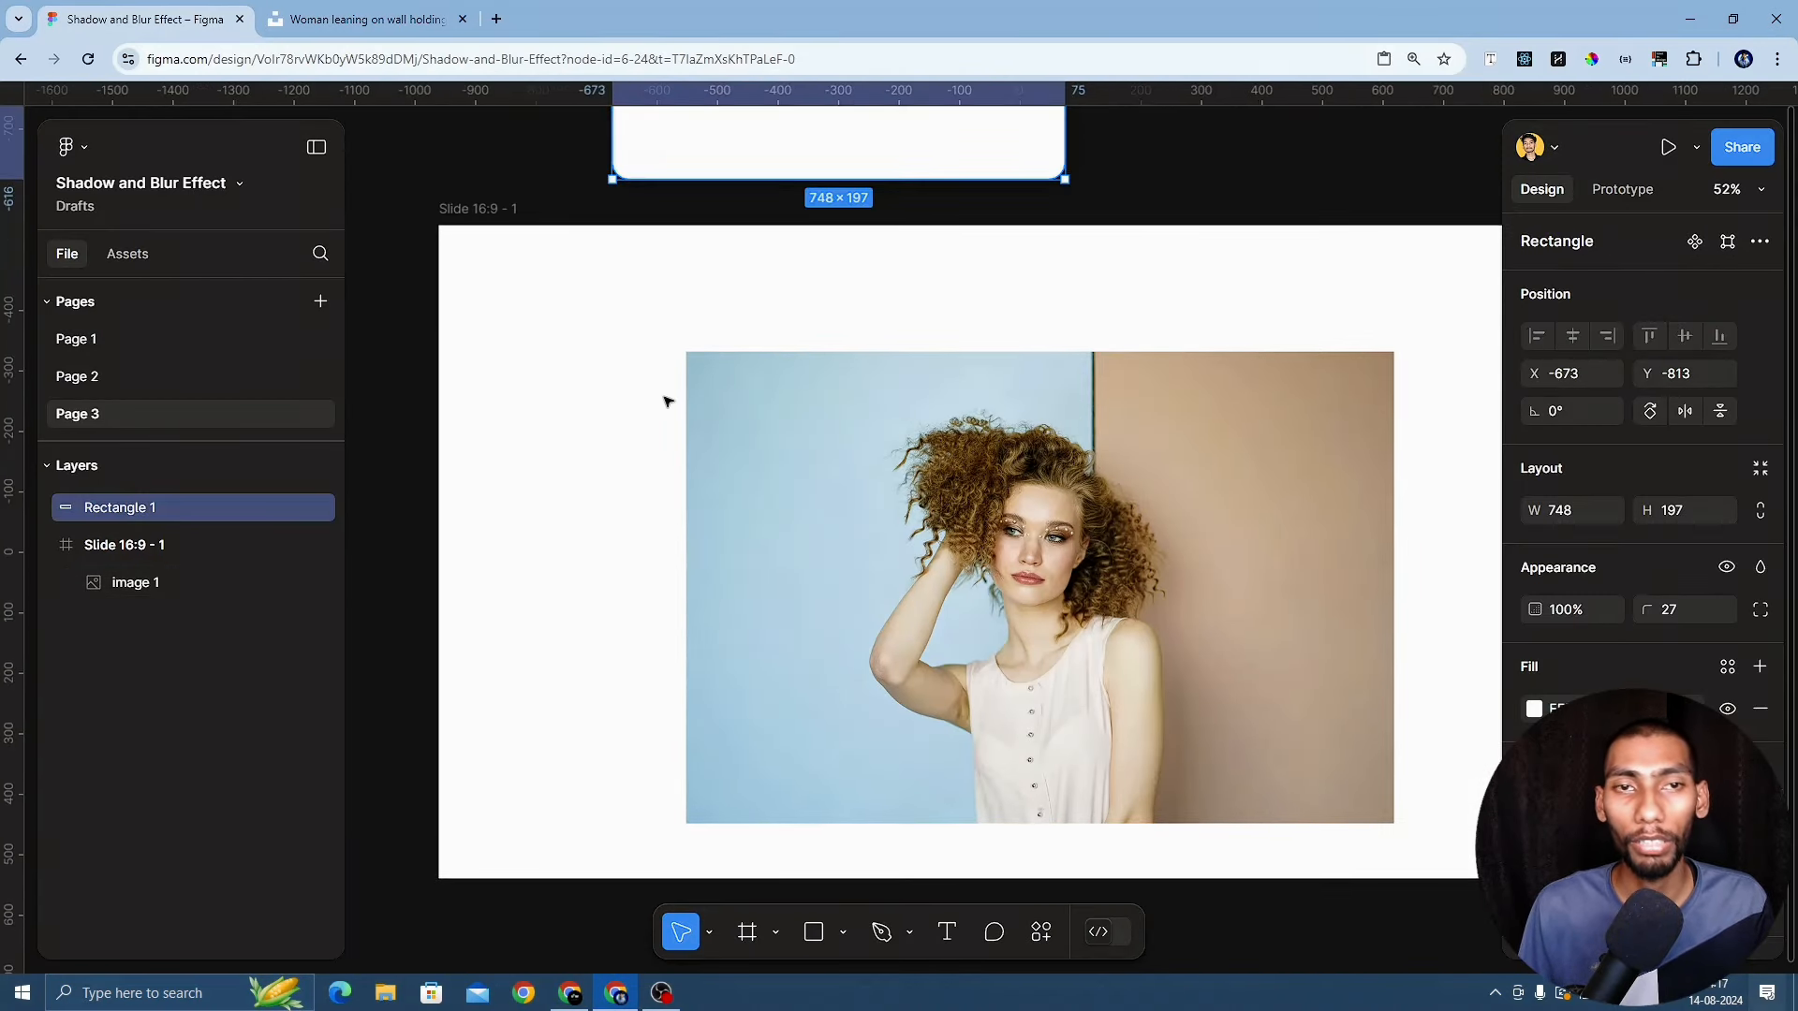
click(665, 397)
scroll(665, 397, up, 3)
scroll(899, 622, down, 5)
click(811, 501)
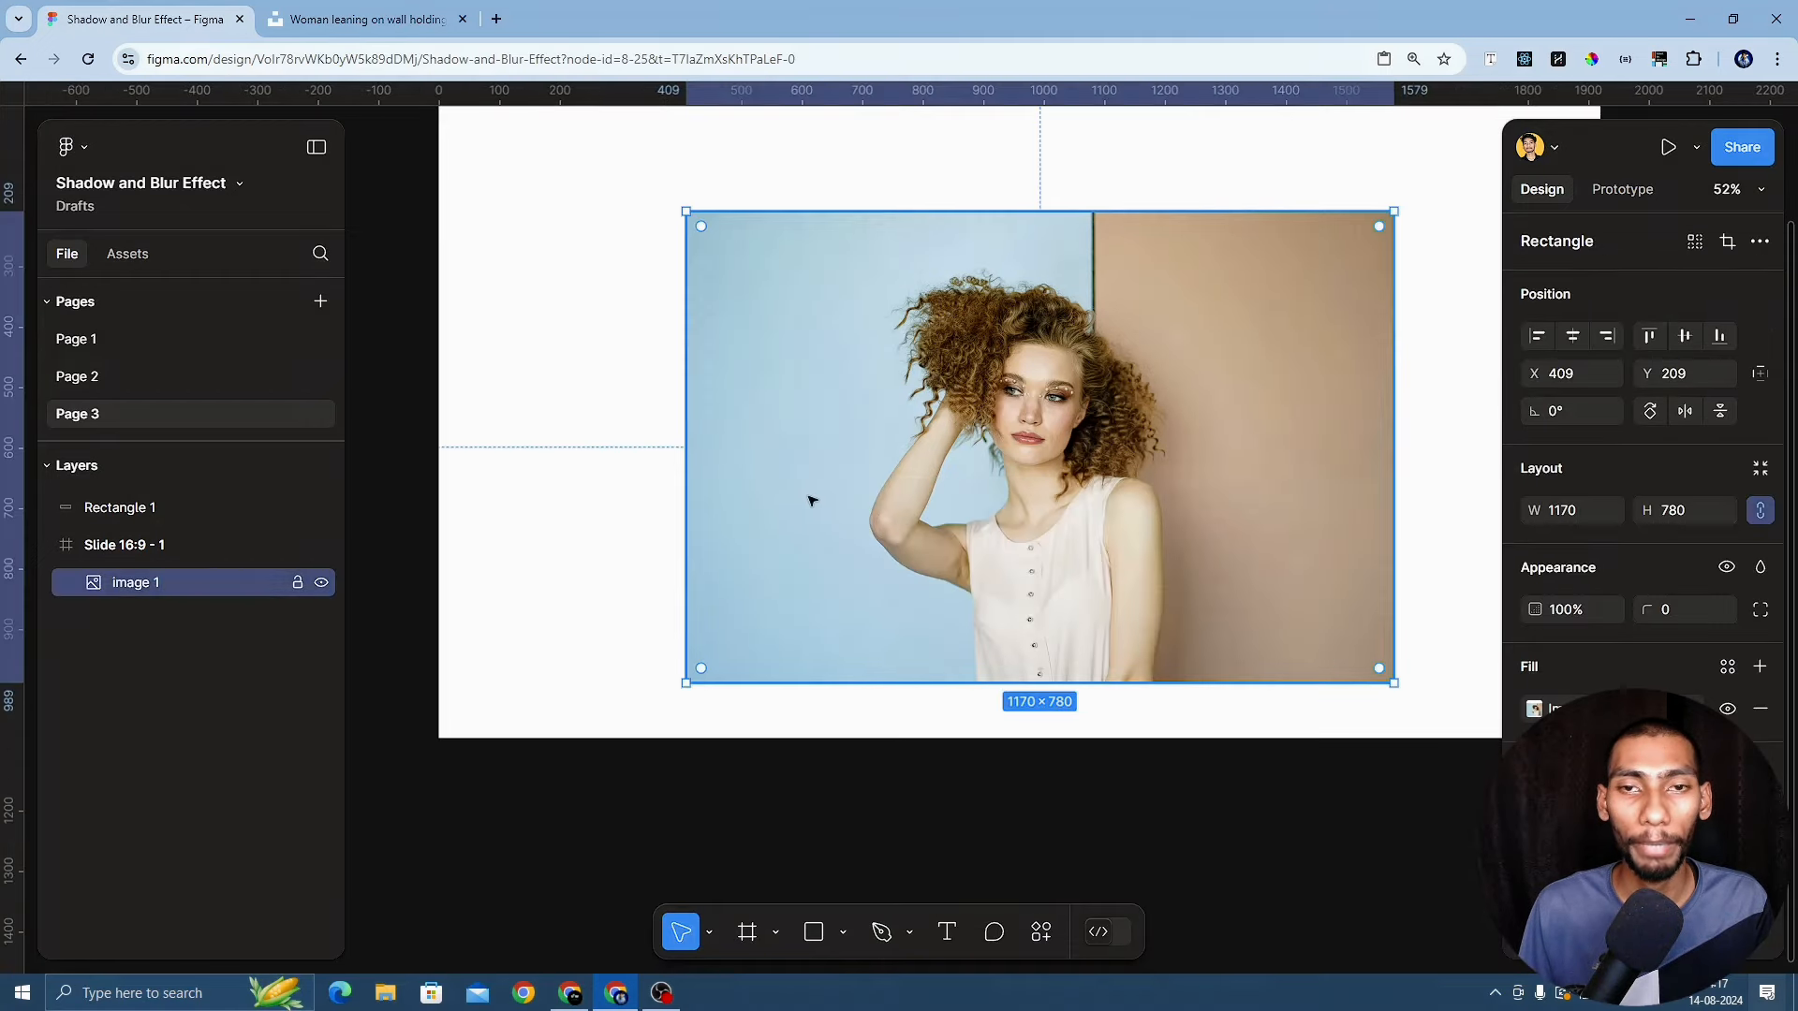
drag(810, 501, 678, 341)
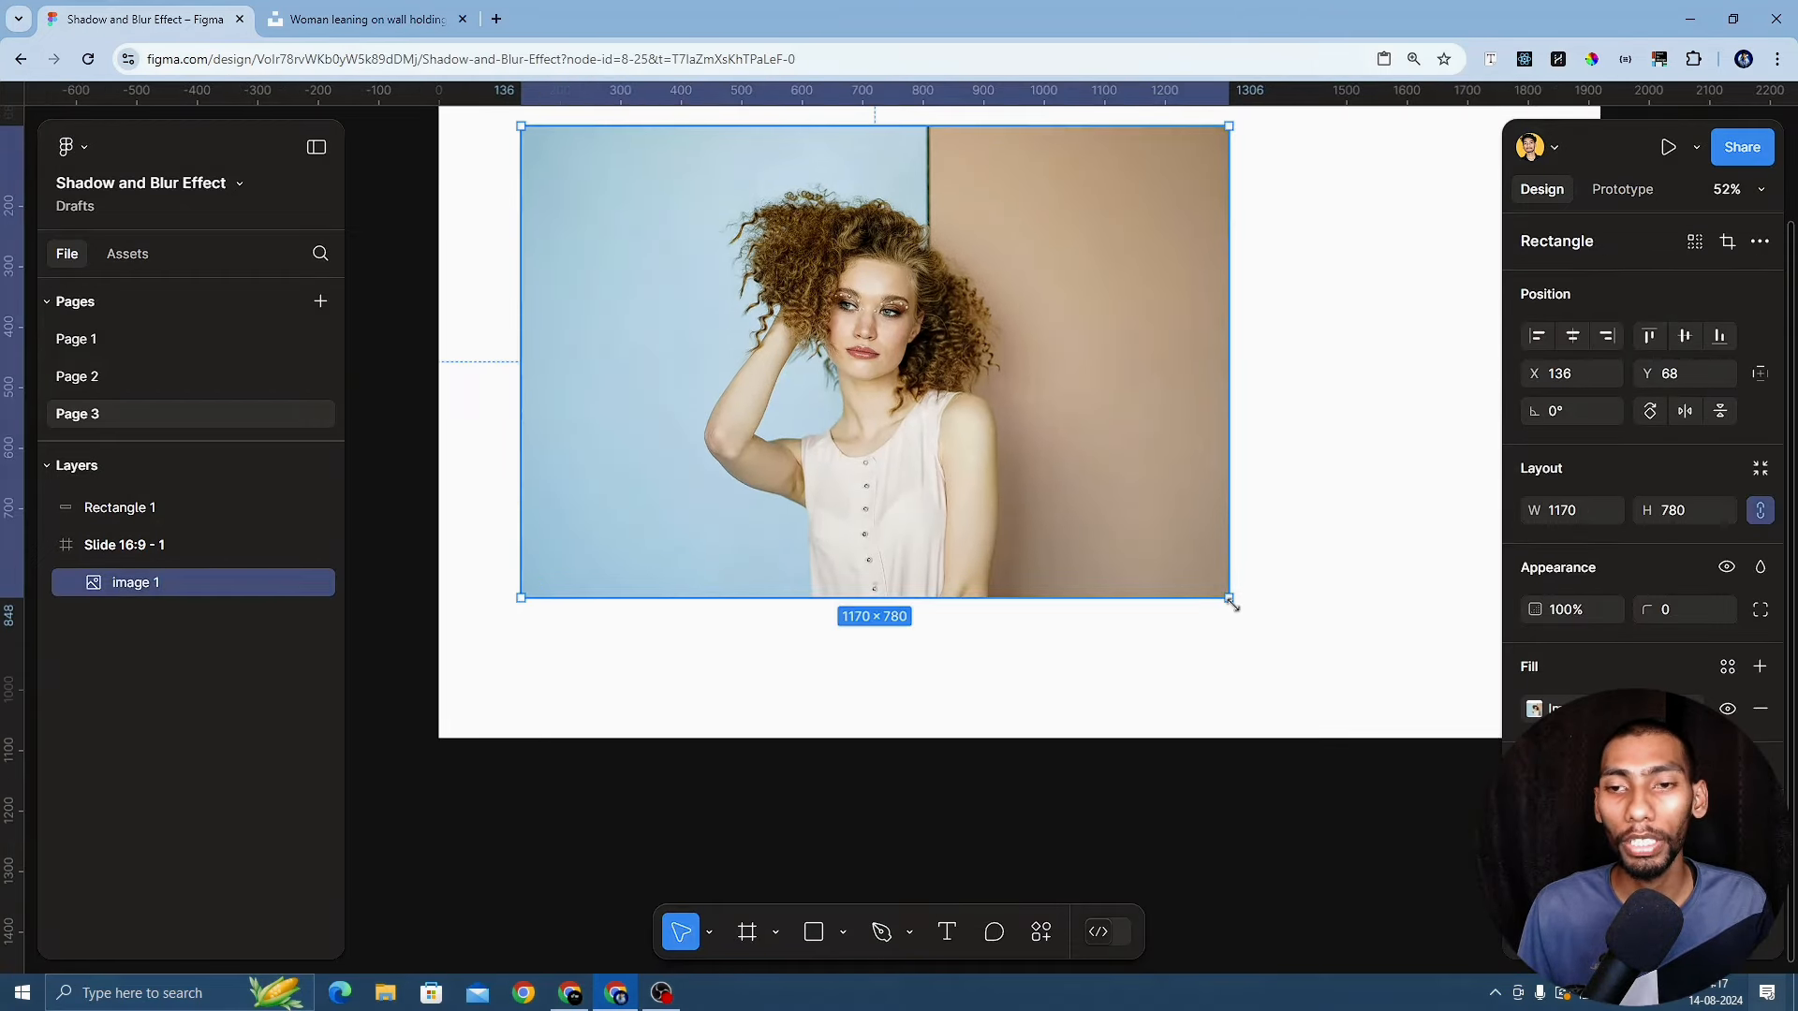
drag(1228, 597, 1424, 674)
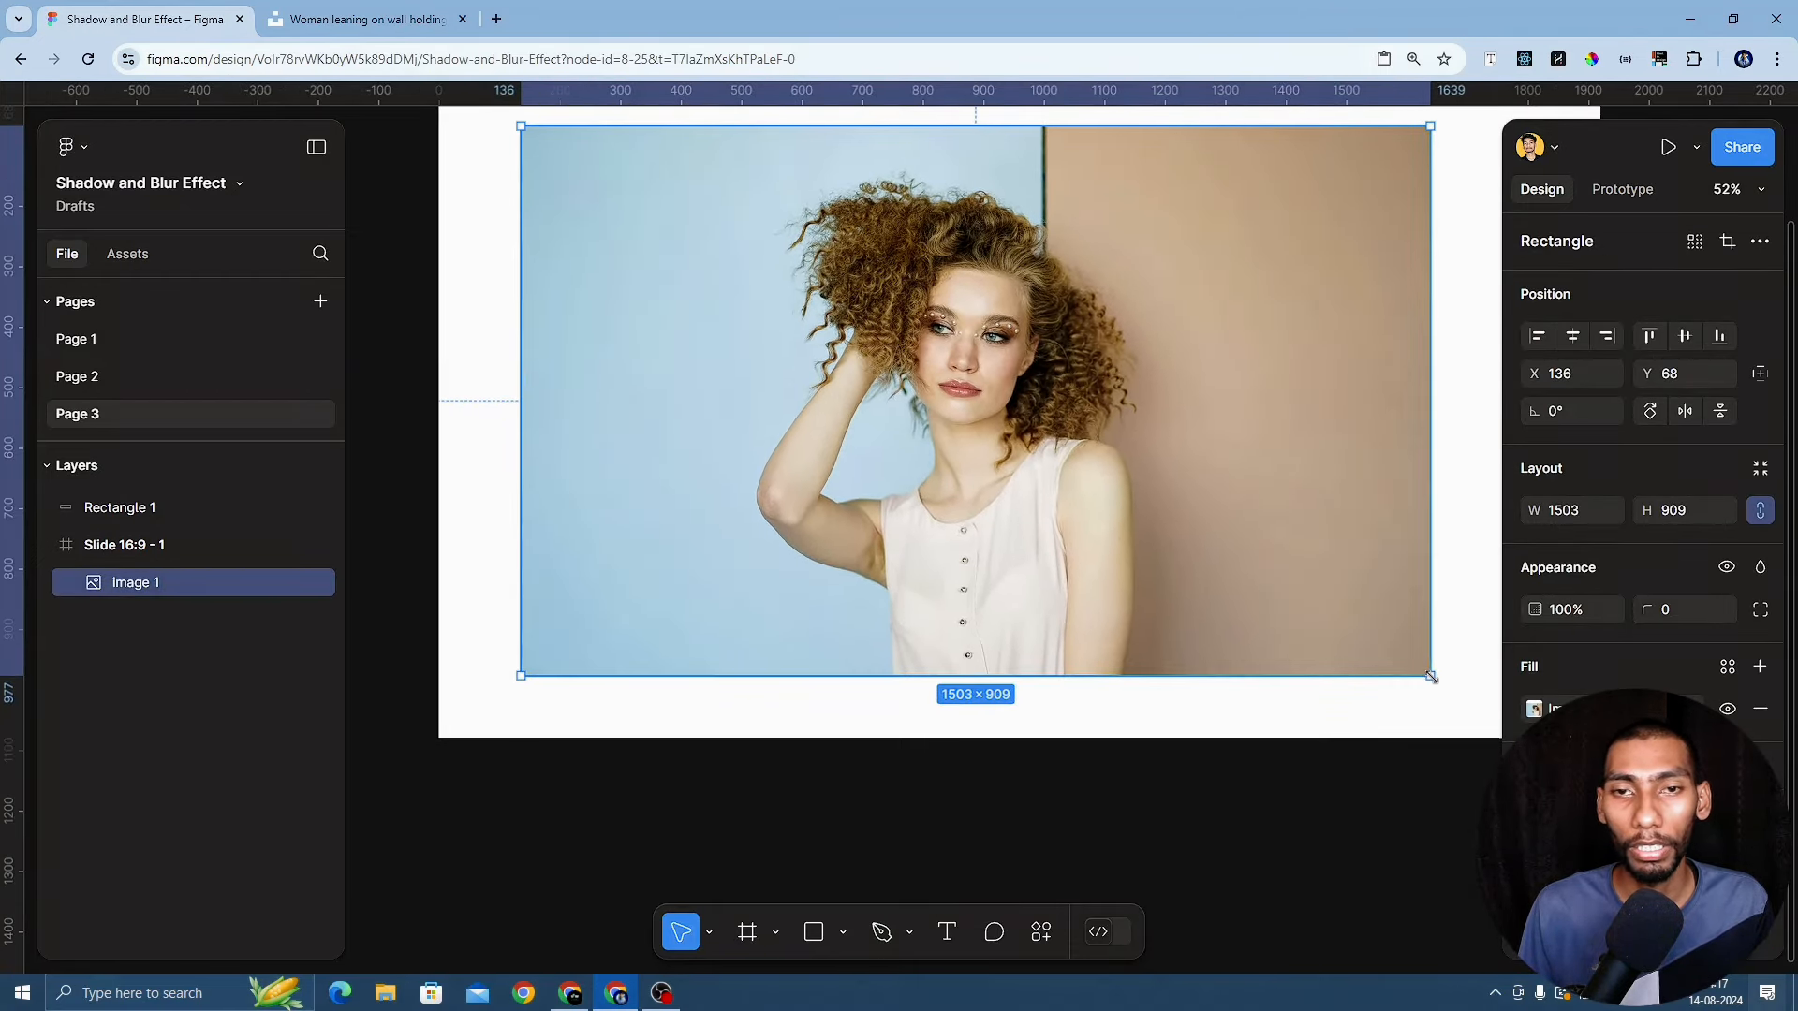
mouse_move(1204, 530)
mouse_down()
mouse_move(1223, 538)
mouse_move(1208, 533)
mouse_up()
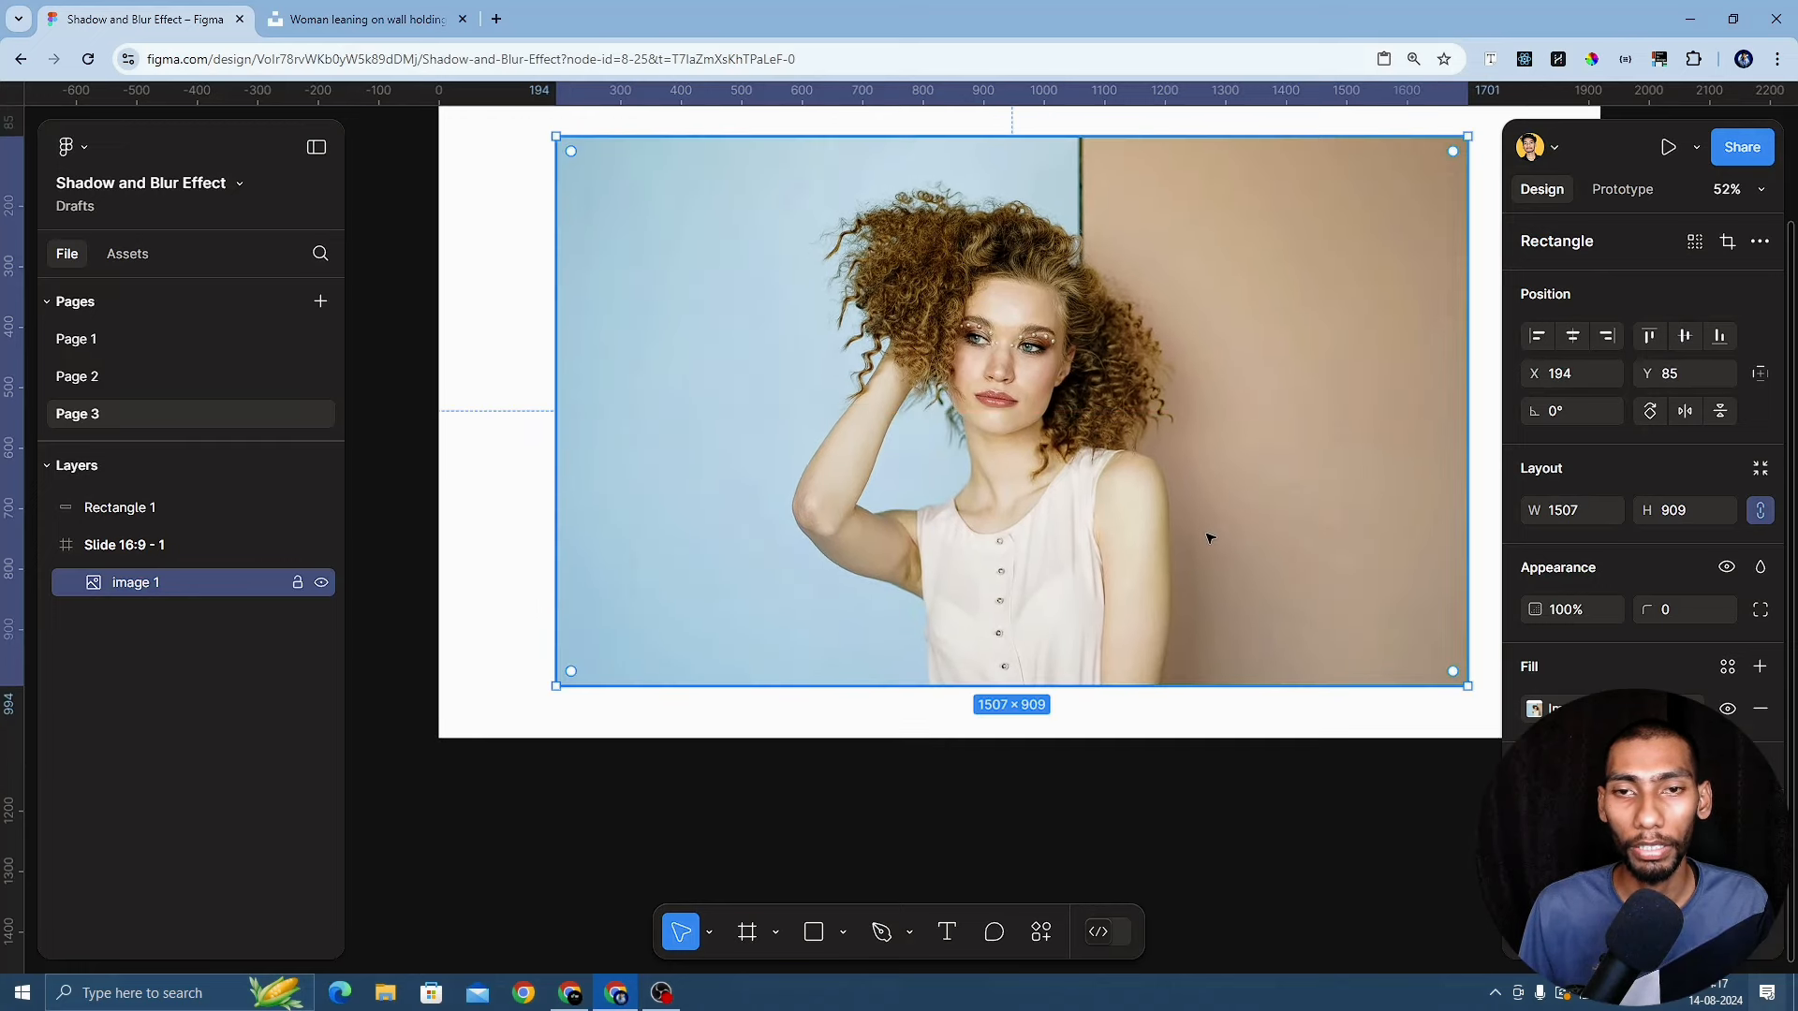
Bring the rounded rectangle back onto the slide, over the portrait photo at about X 586, Y 501
scroll(843, 441, up, 5)
click(843, 441)
scroll(842, 441, down, 4)
drag(847, 152, 1047, 630)
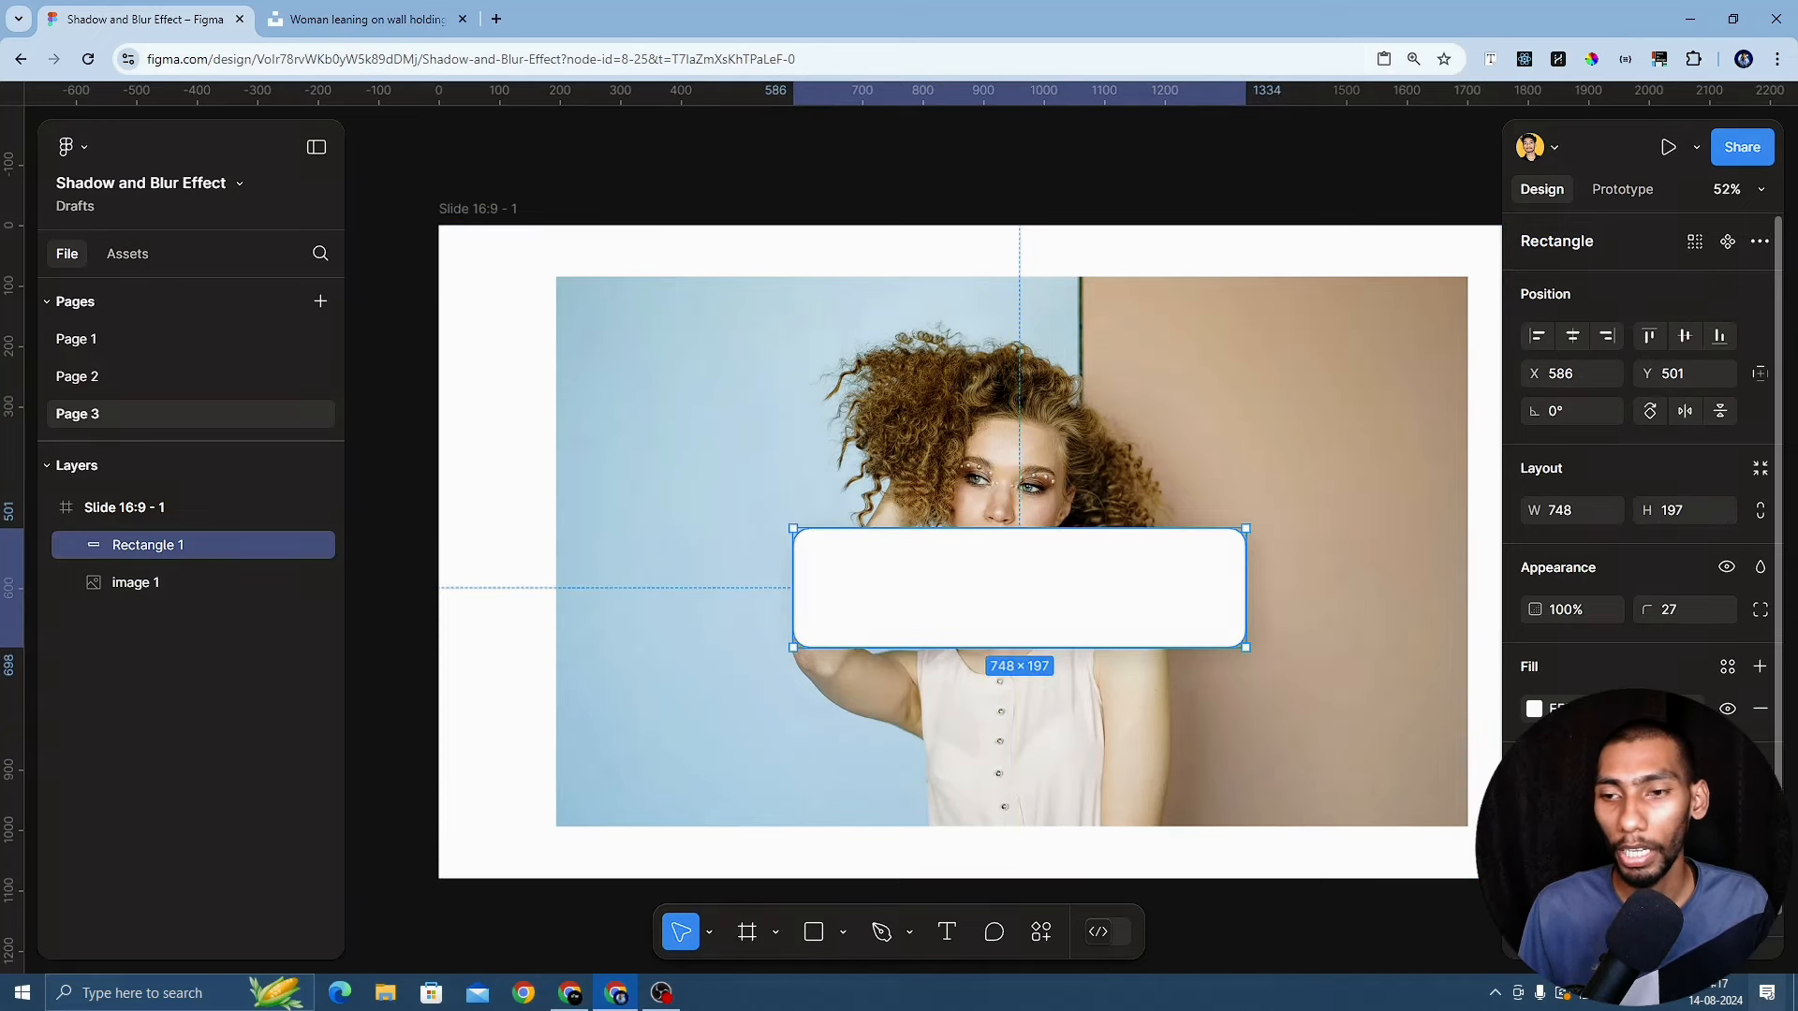
Try red and cyan fills on the rectangle, and set its fill to light blue ACD6E4 sampled from the photo's background
click(1534, 709)
click(1401, 408)
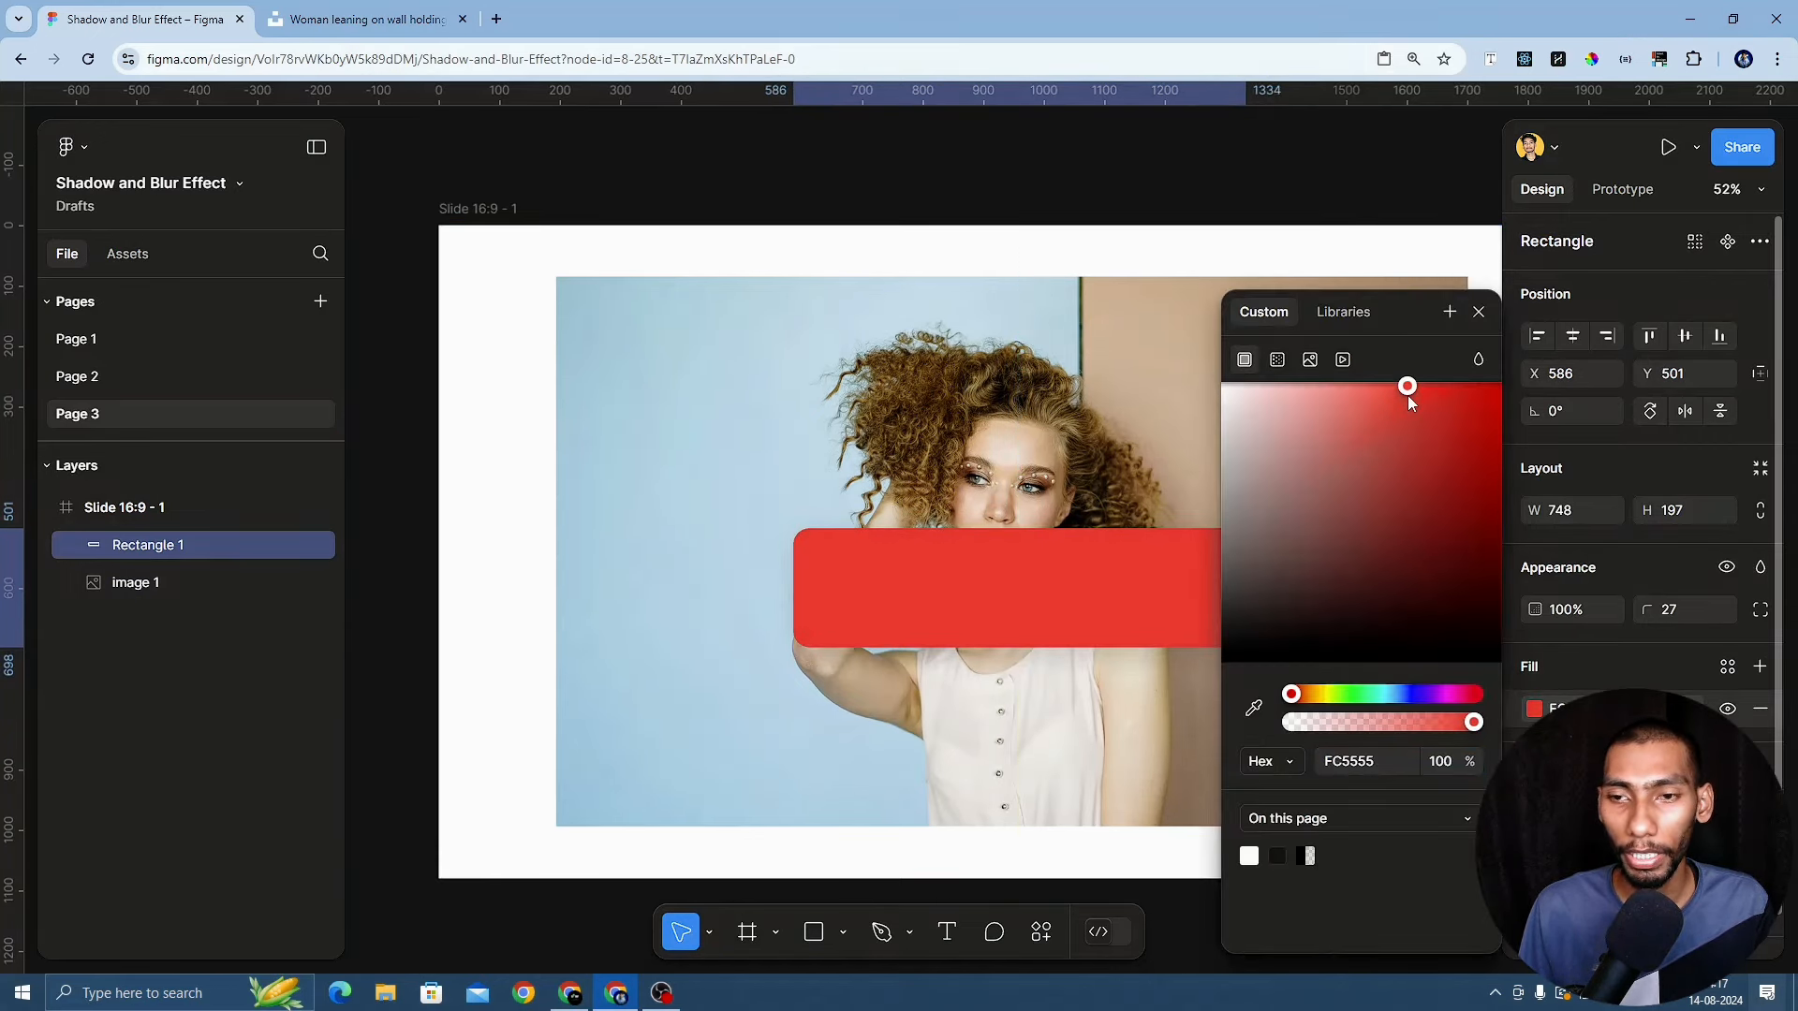
drag(1348, 694, 1394, 719)
click(1253, 709)
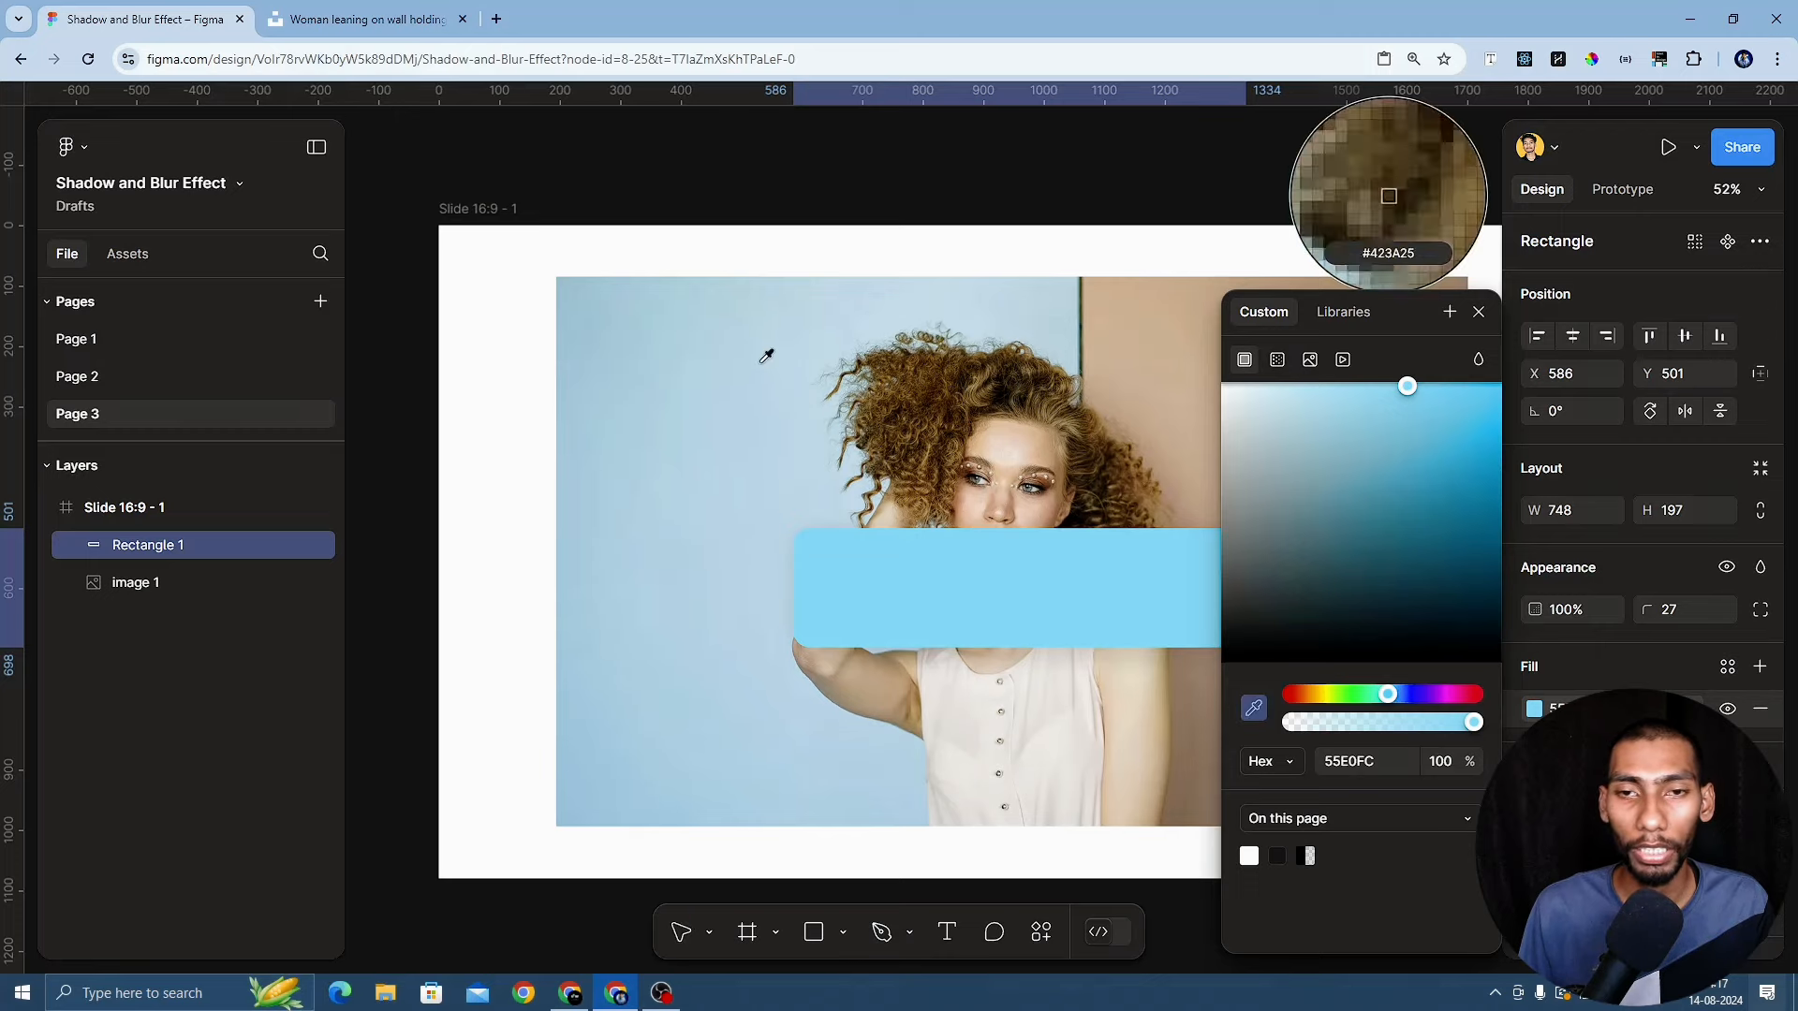
click(730, 353)
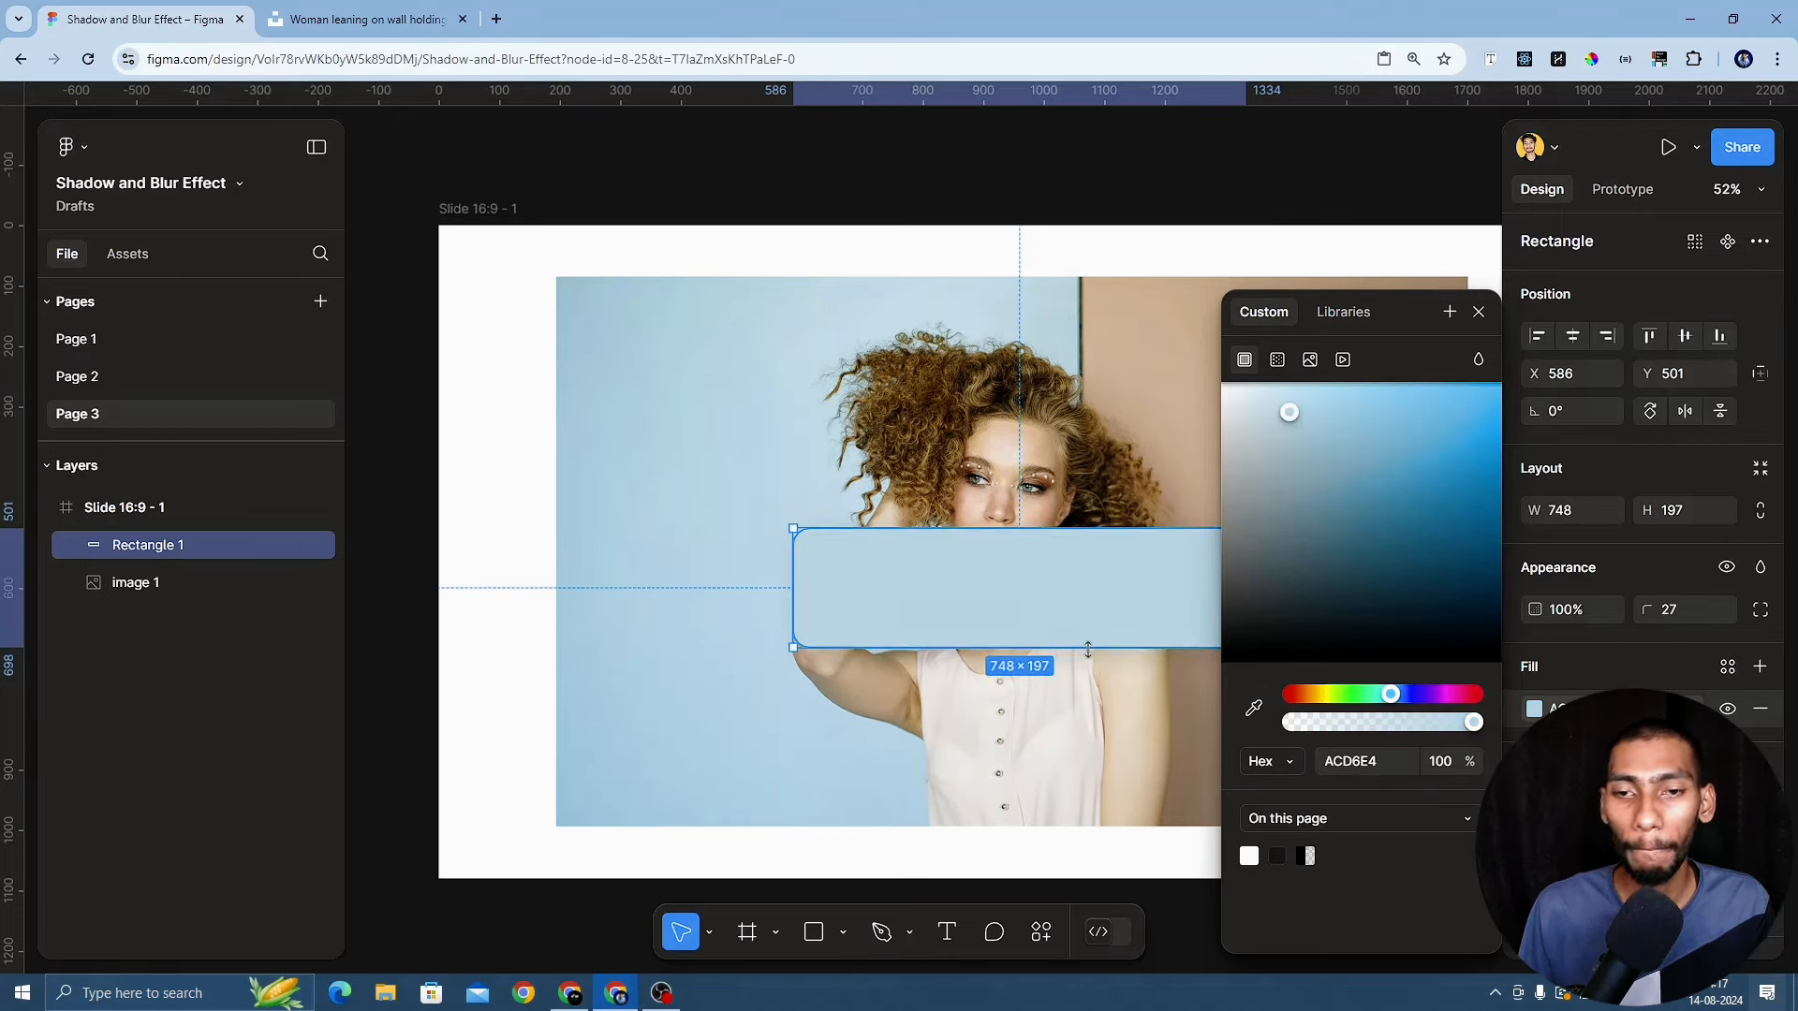
Resize the light blue rectangle to about 397 × 381 and place it over the woman's torso at about X 817, Y 585
drag(1091, 646, 1091, 750)
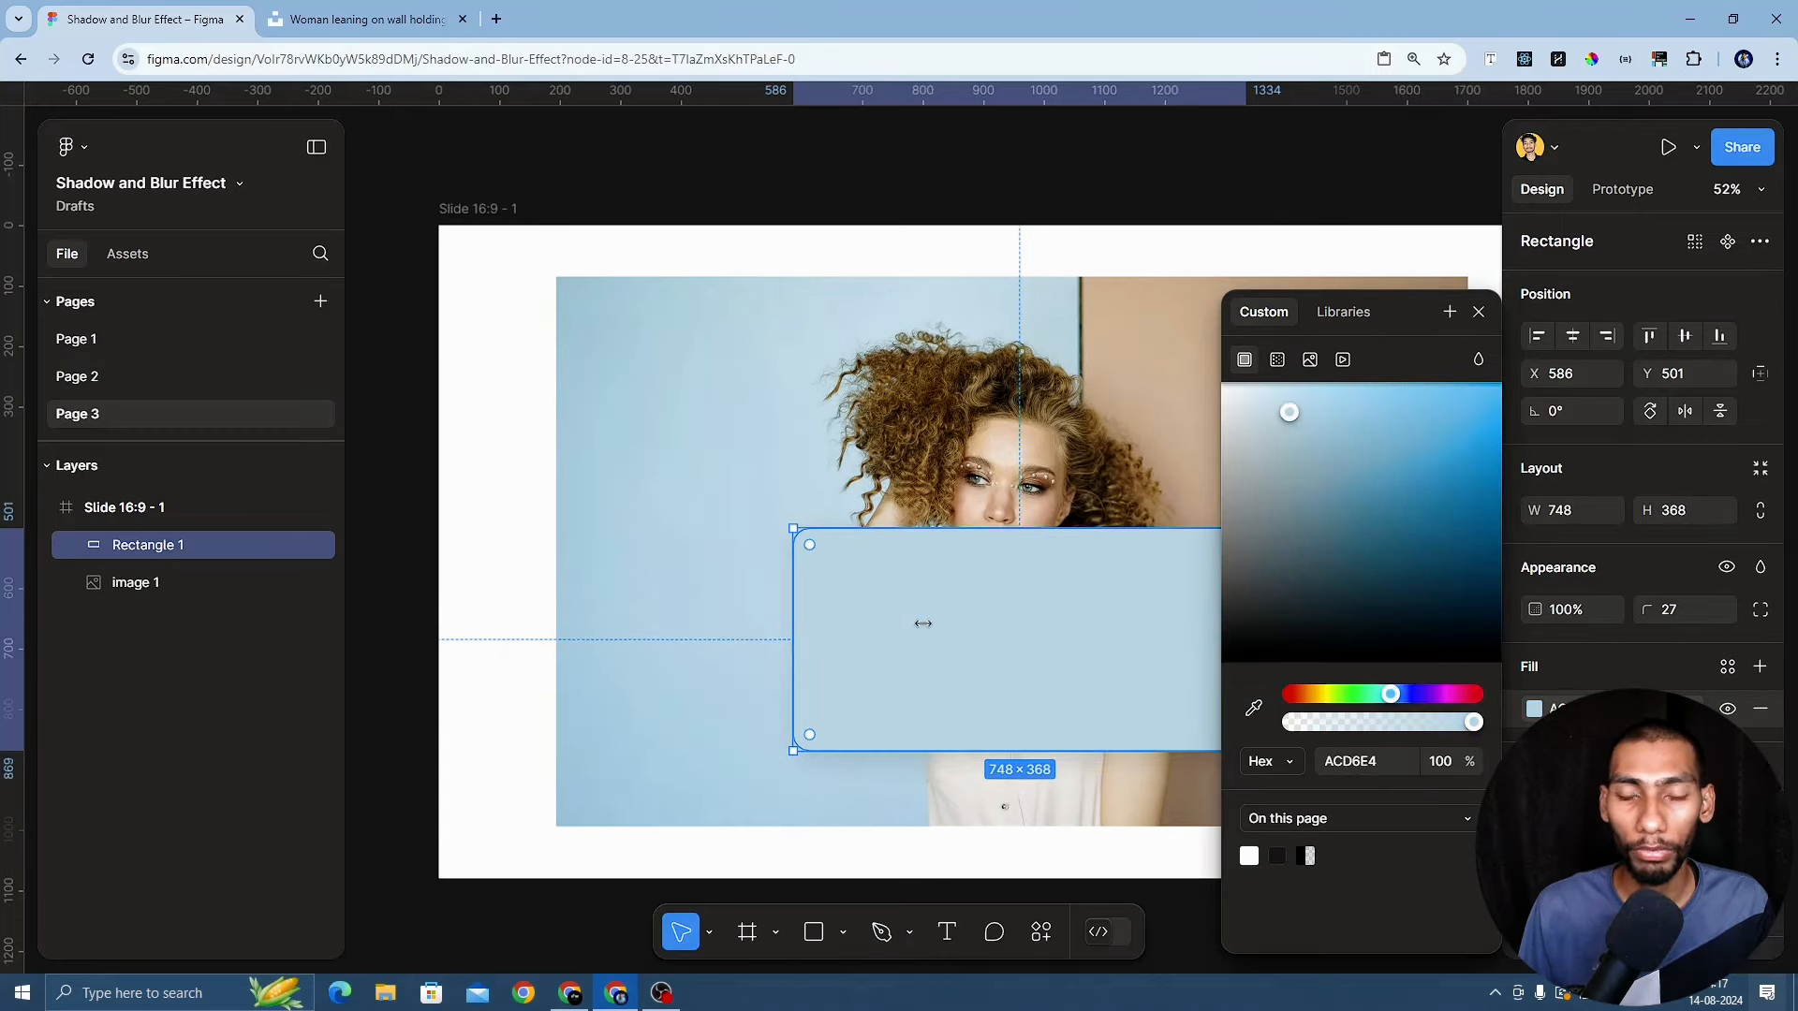
drag(922, 623, 1039, 630)
click(1478, 312)
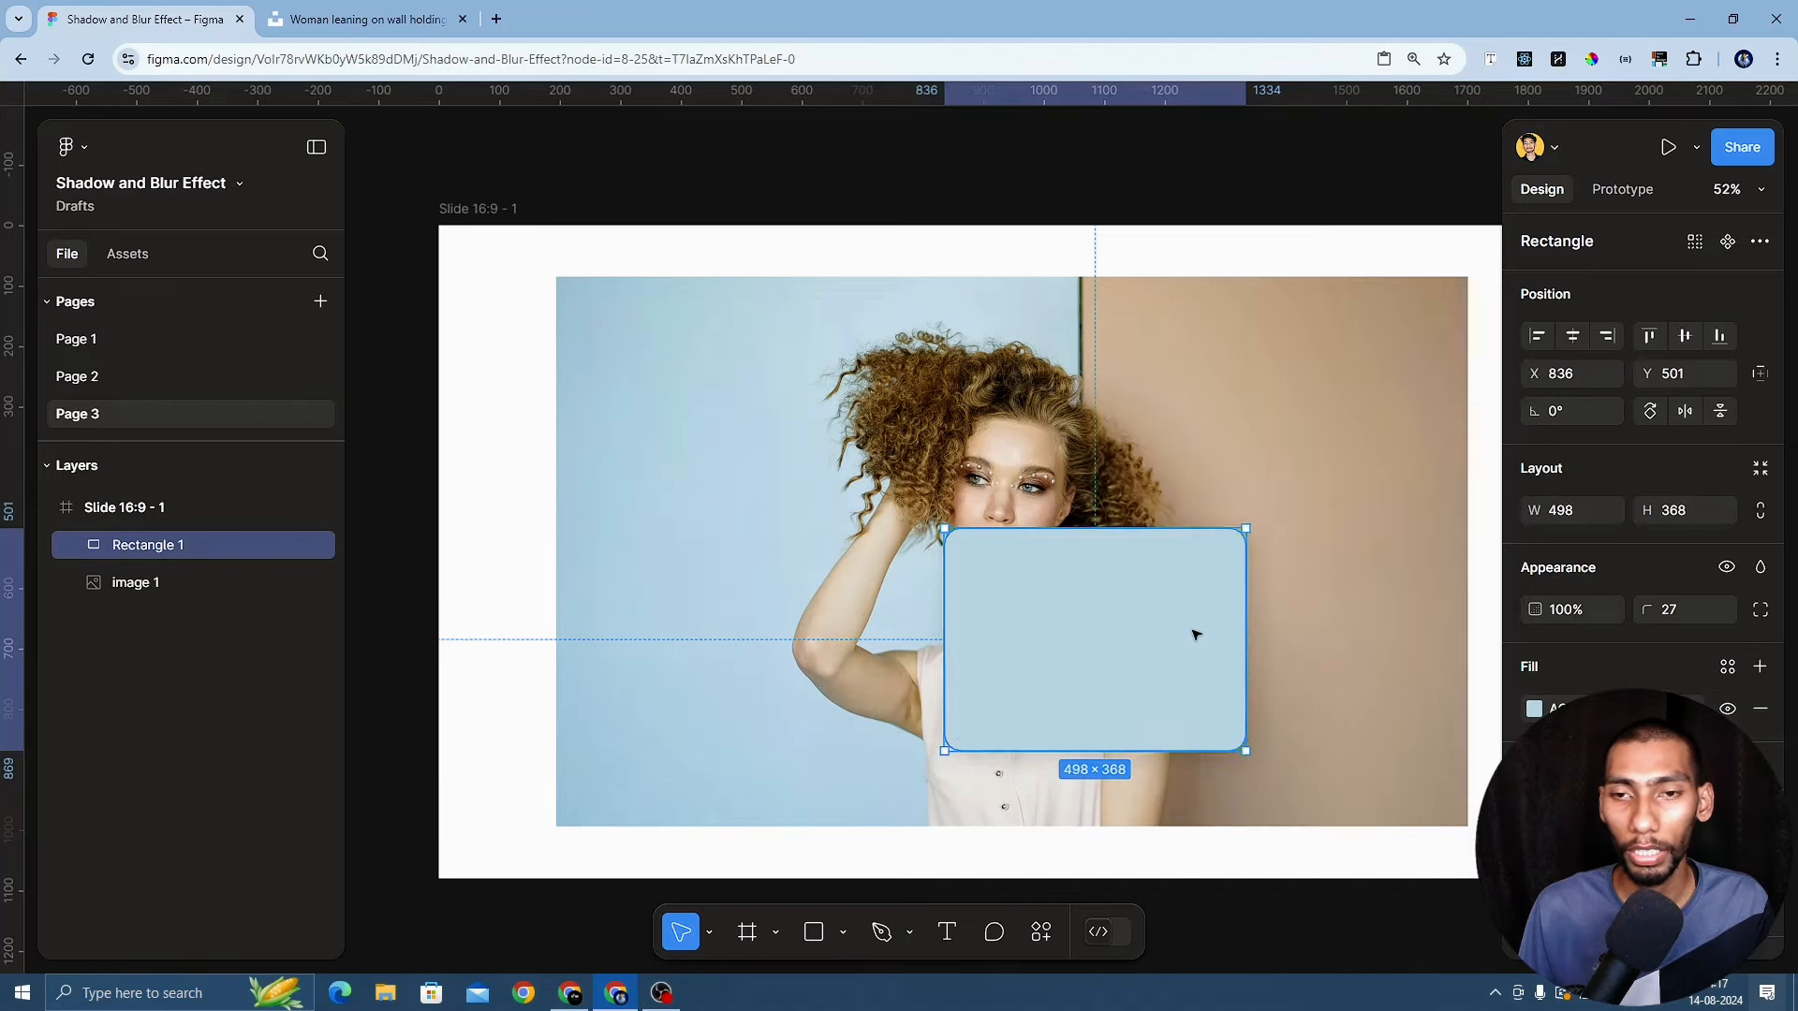
drag(1245, 626, 1132, 700)
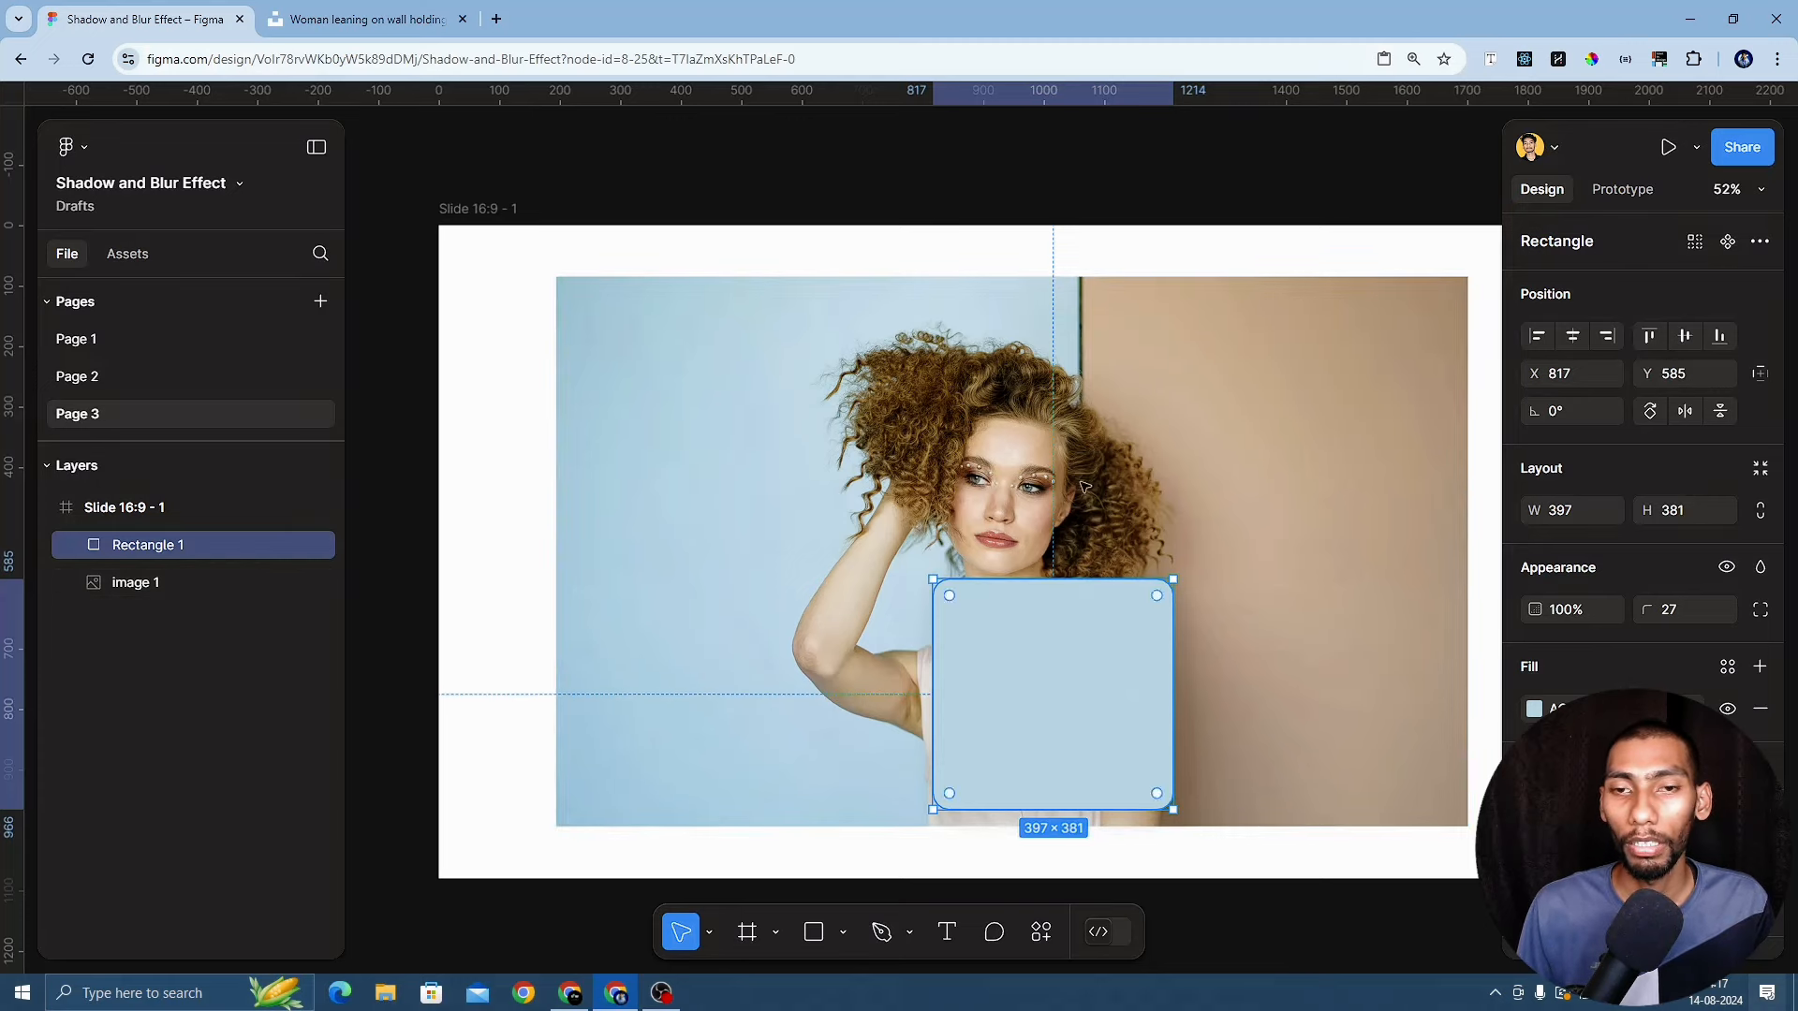
click(1049, 198)
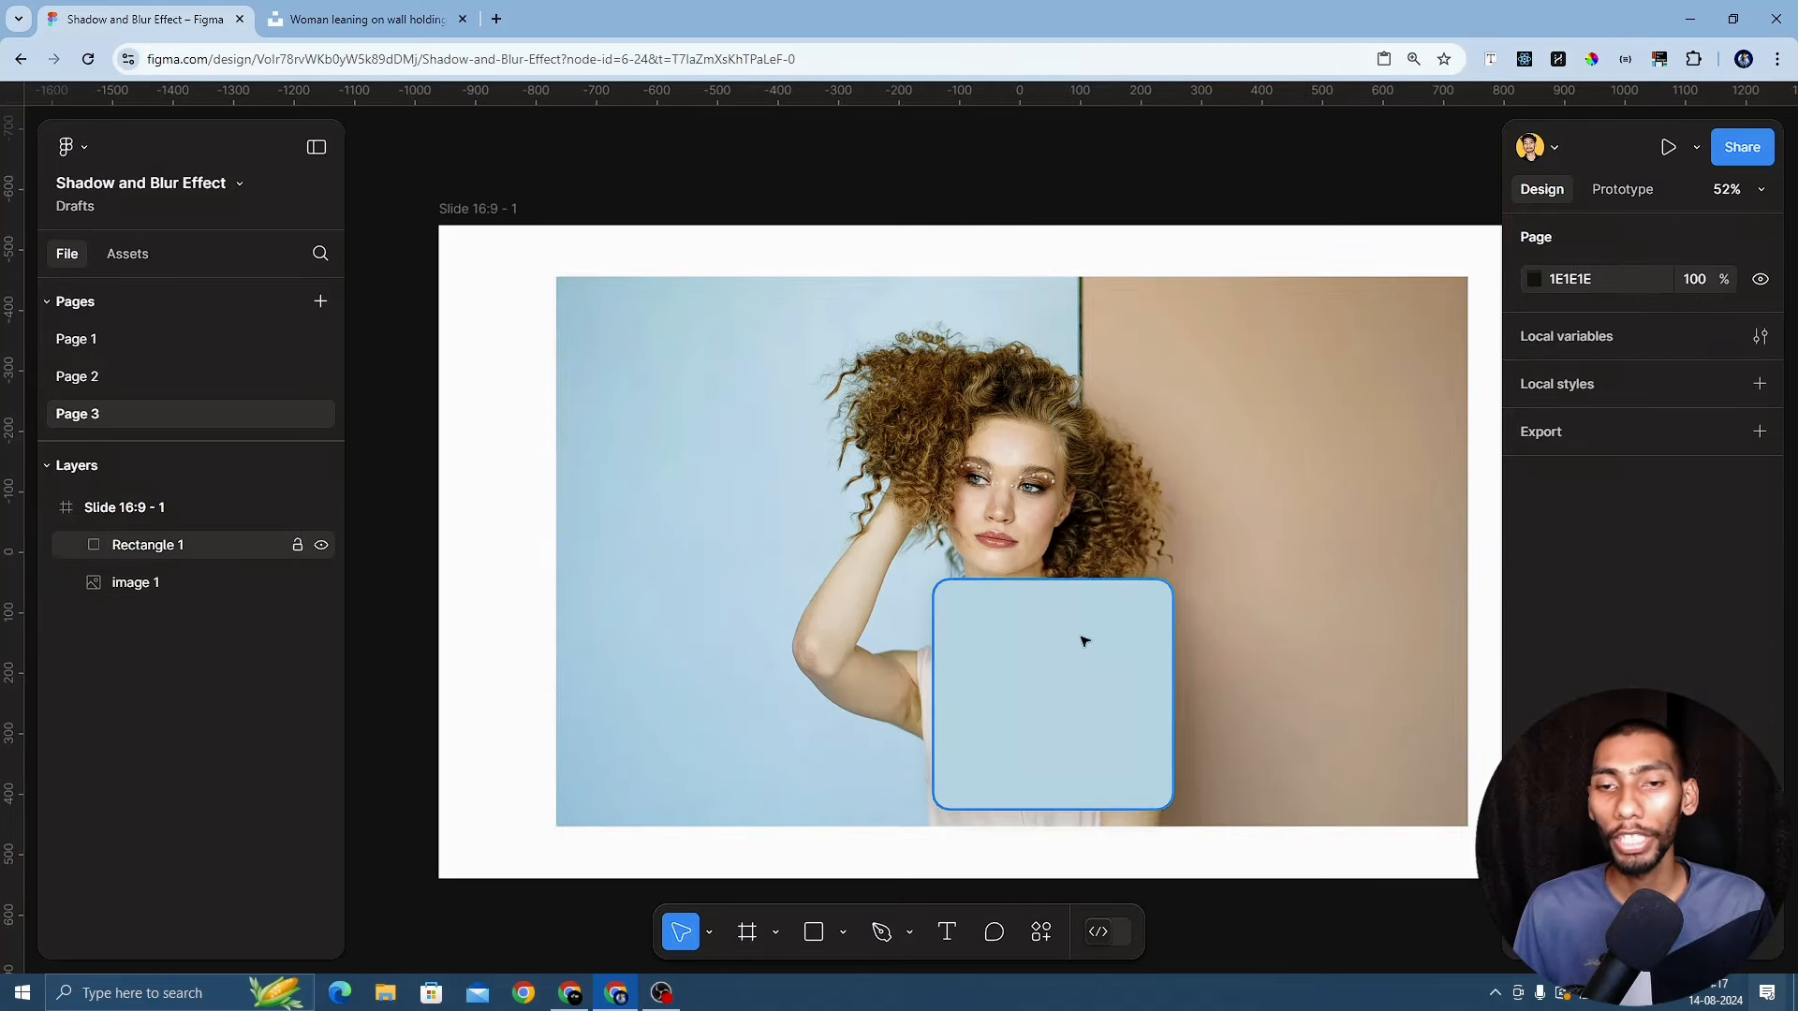
Group the portrait photo with the light blue rectangle, try moving the group, and undo the move
click(1405, 702)
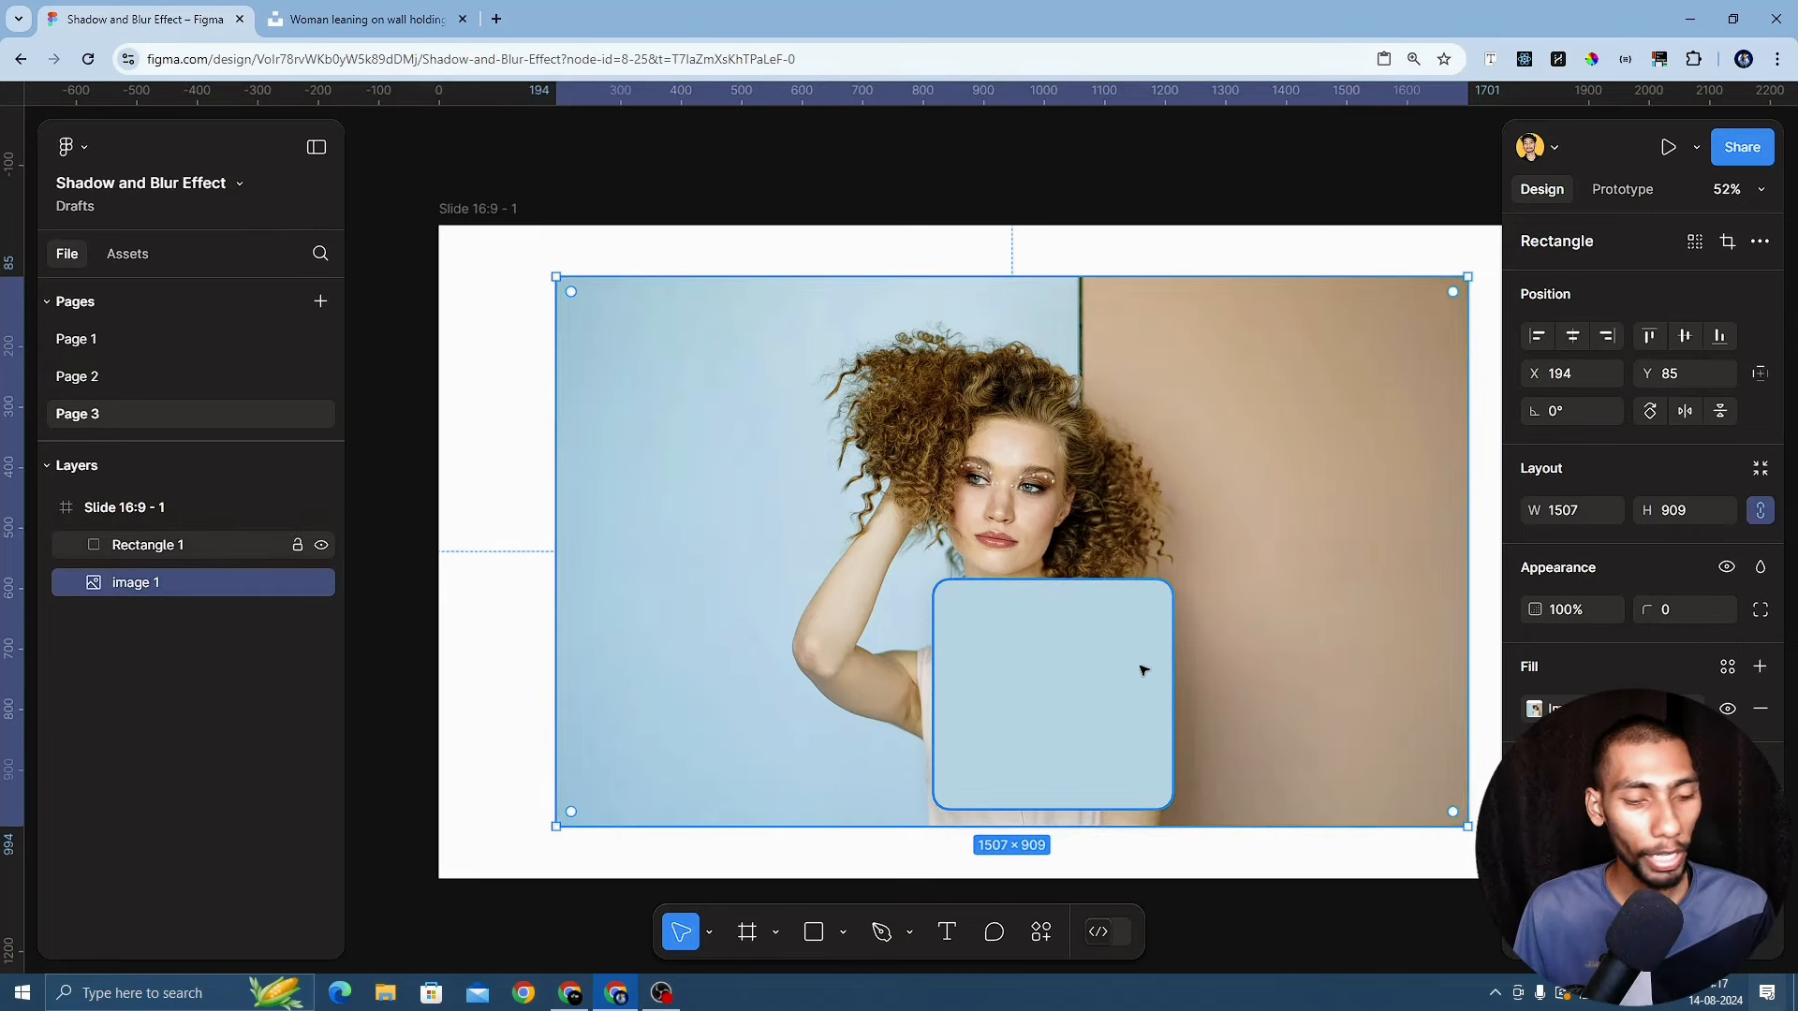
shift+click(1076, 692)
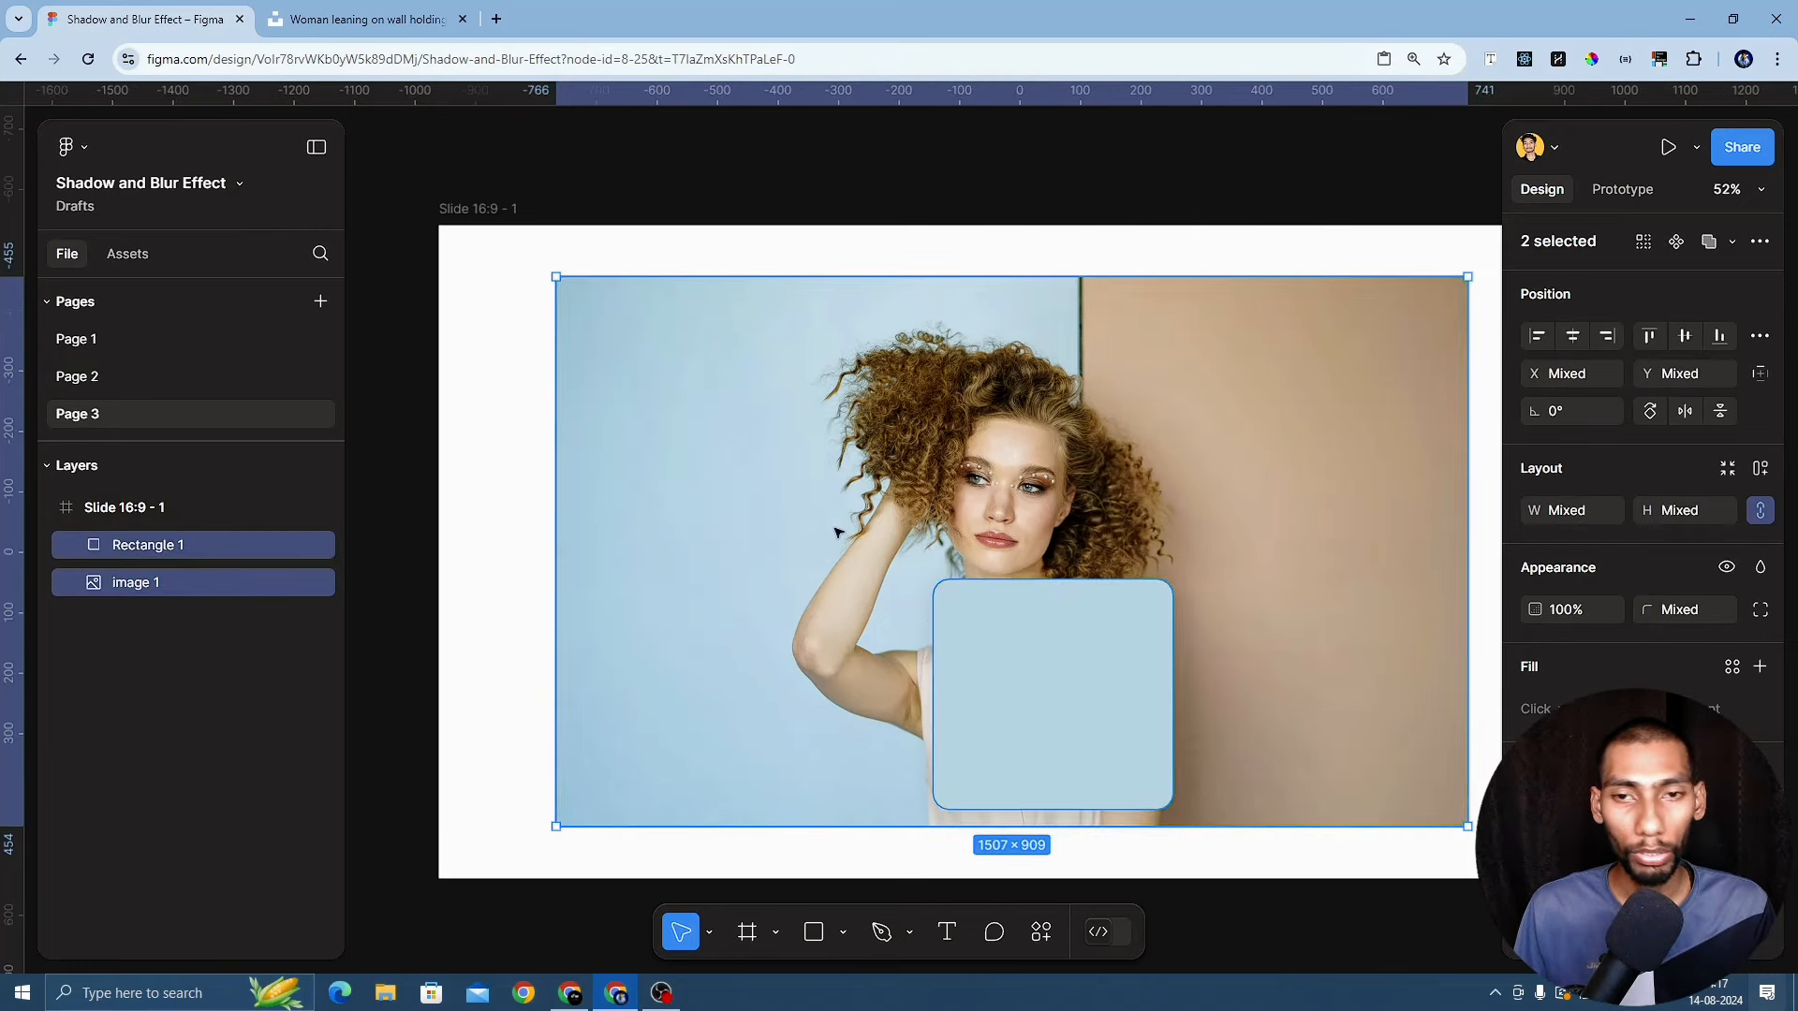
right_click(1017, 633)
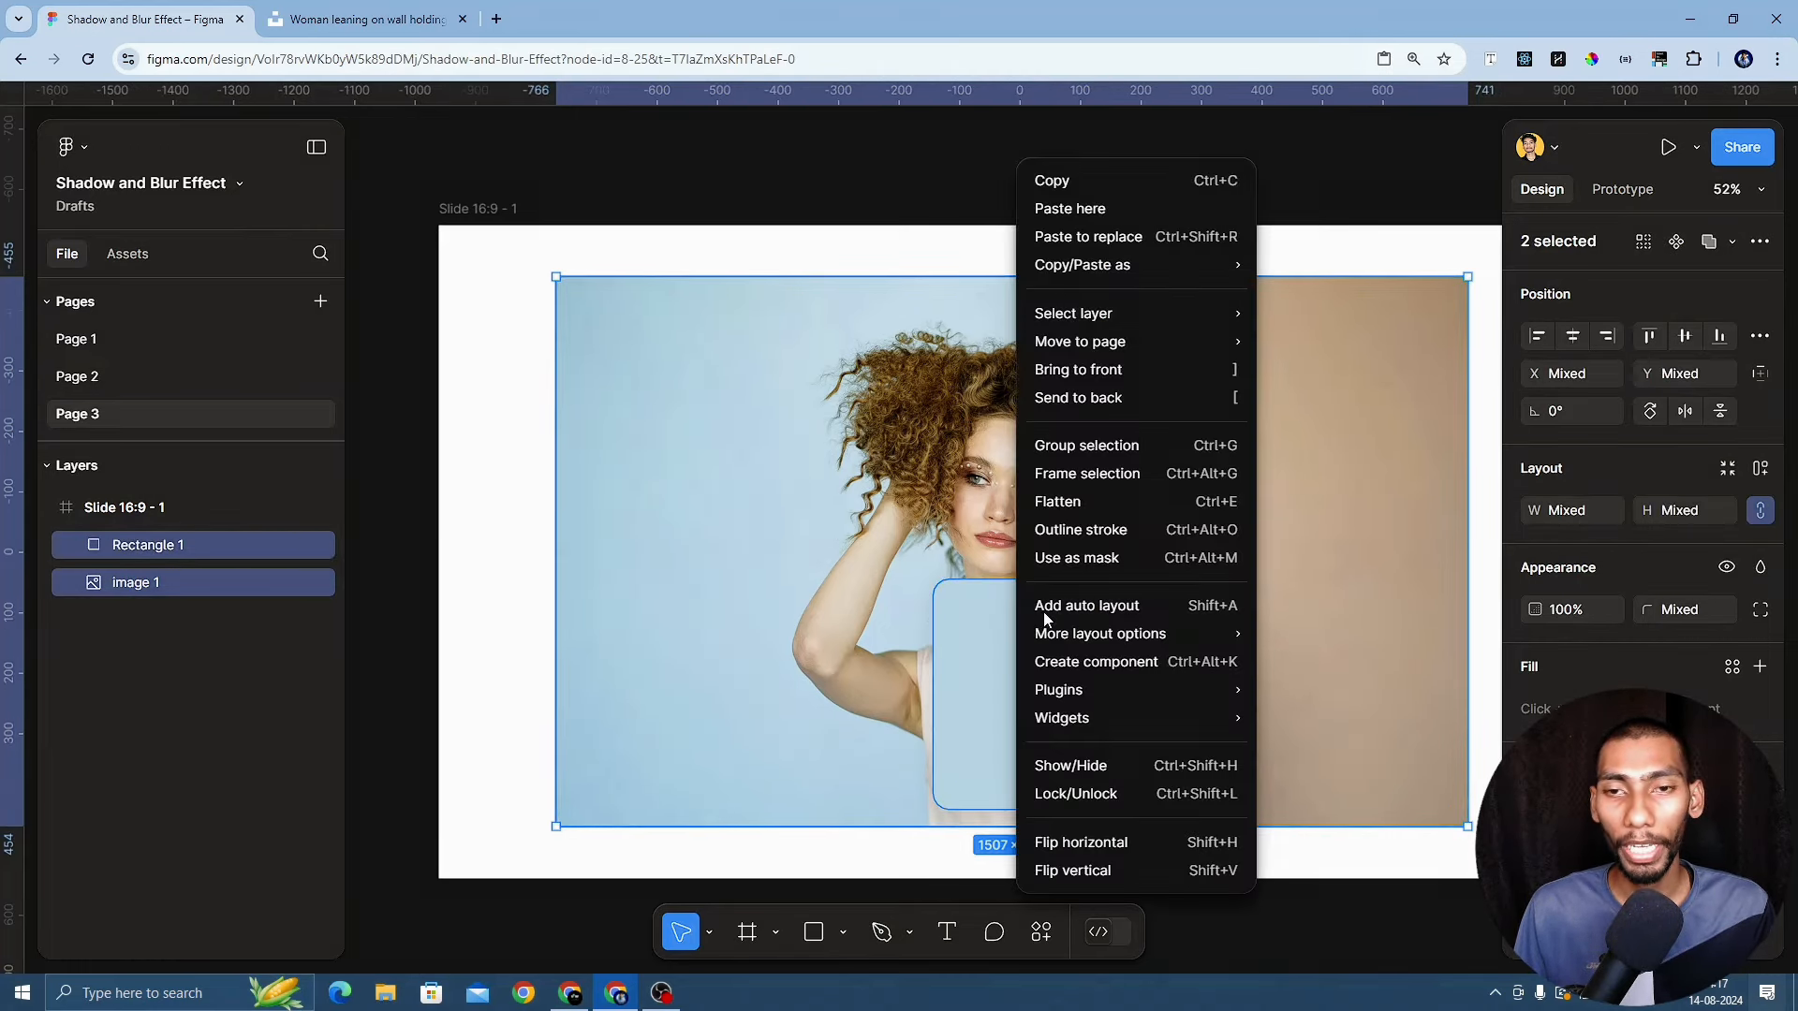
click(1083, 454)
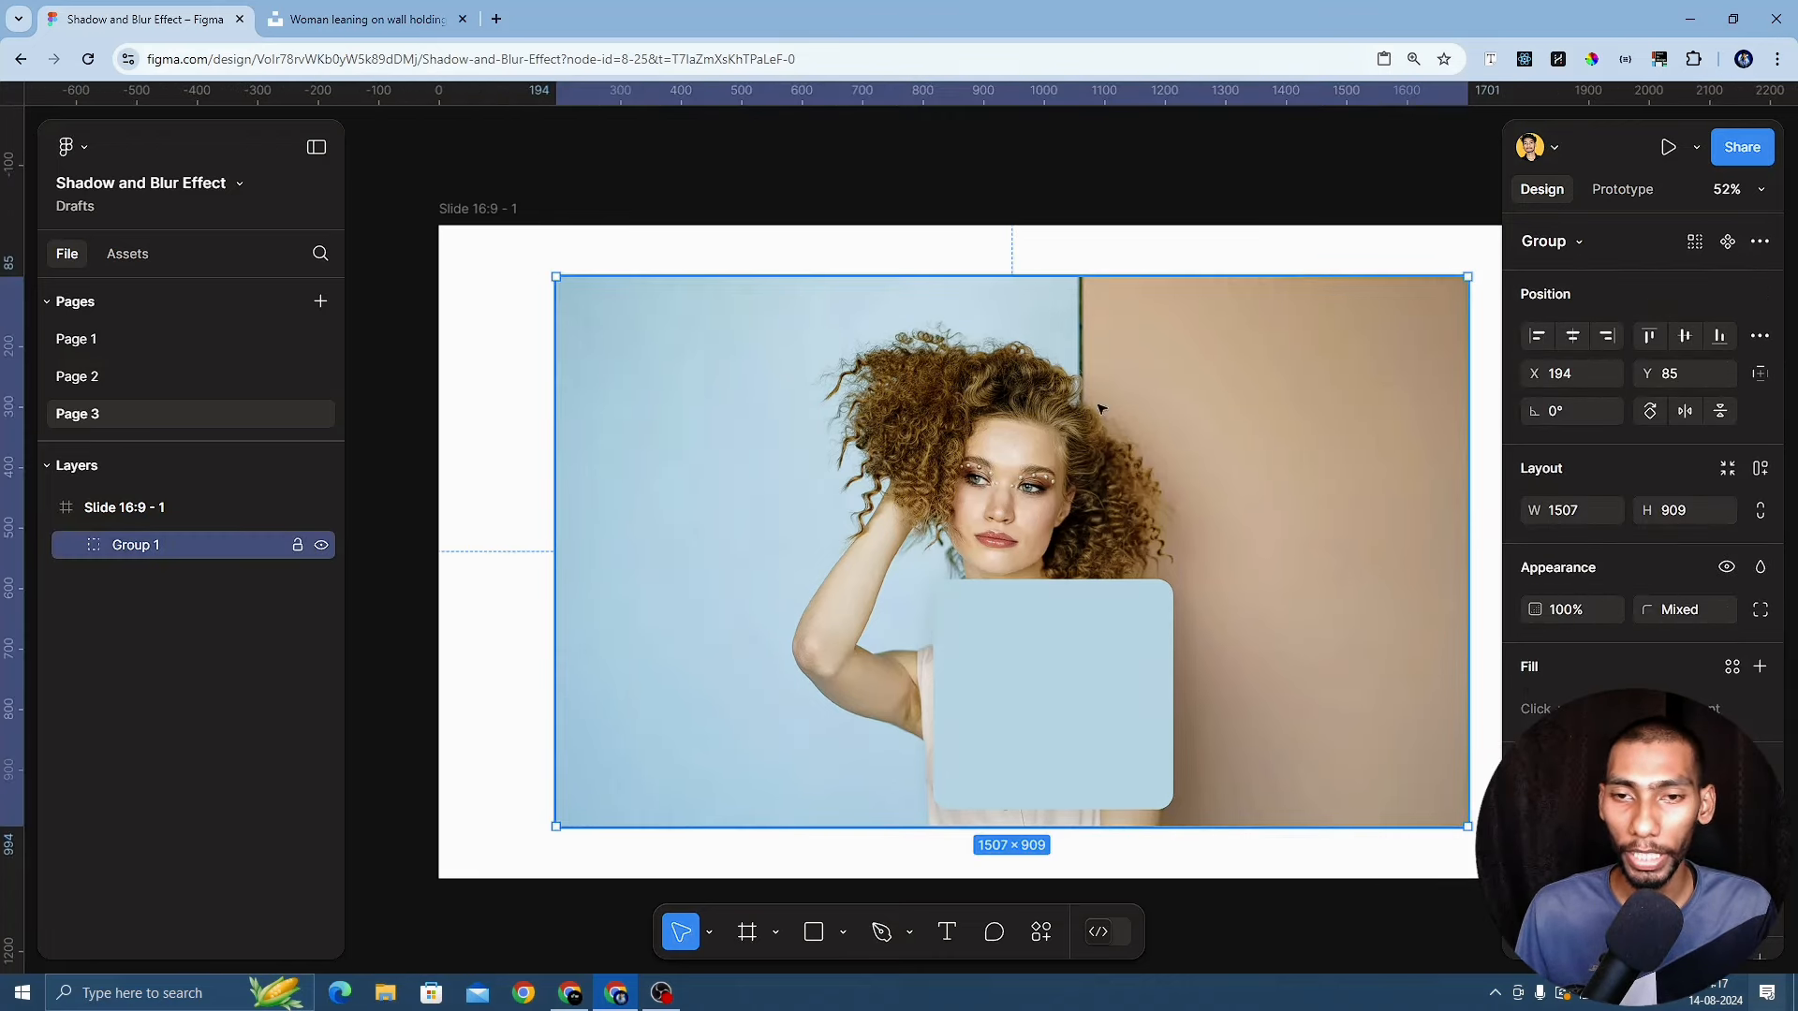
drag(1101, 409, 950, 473)
key(ctrl+z)
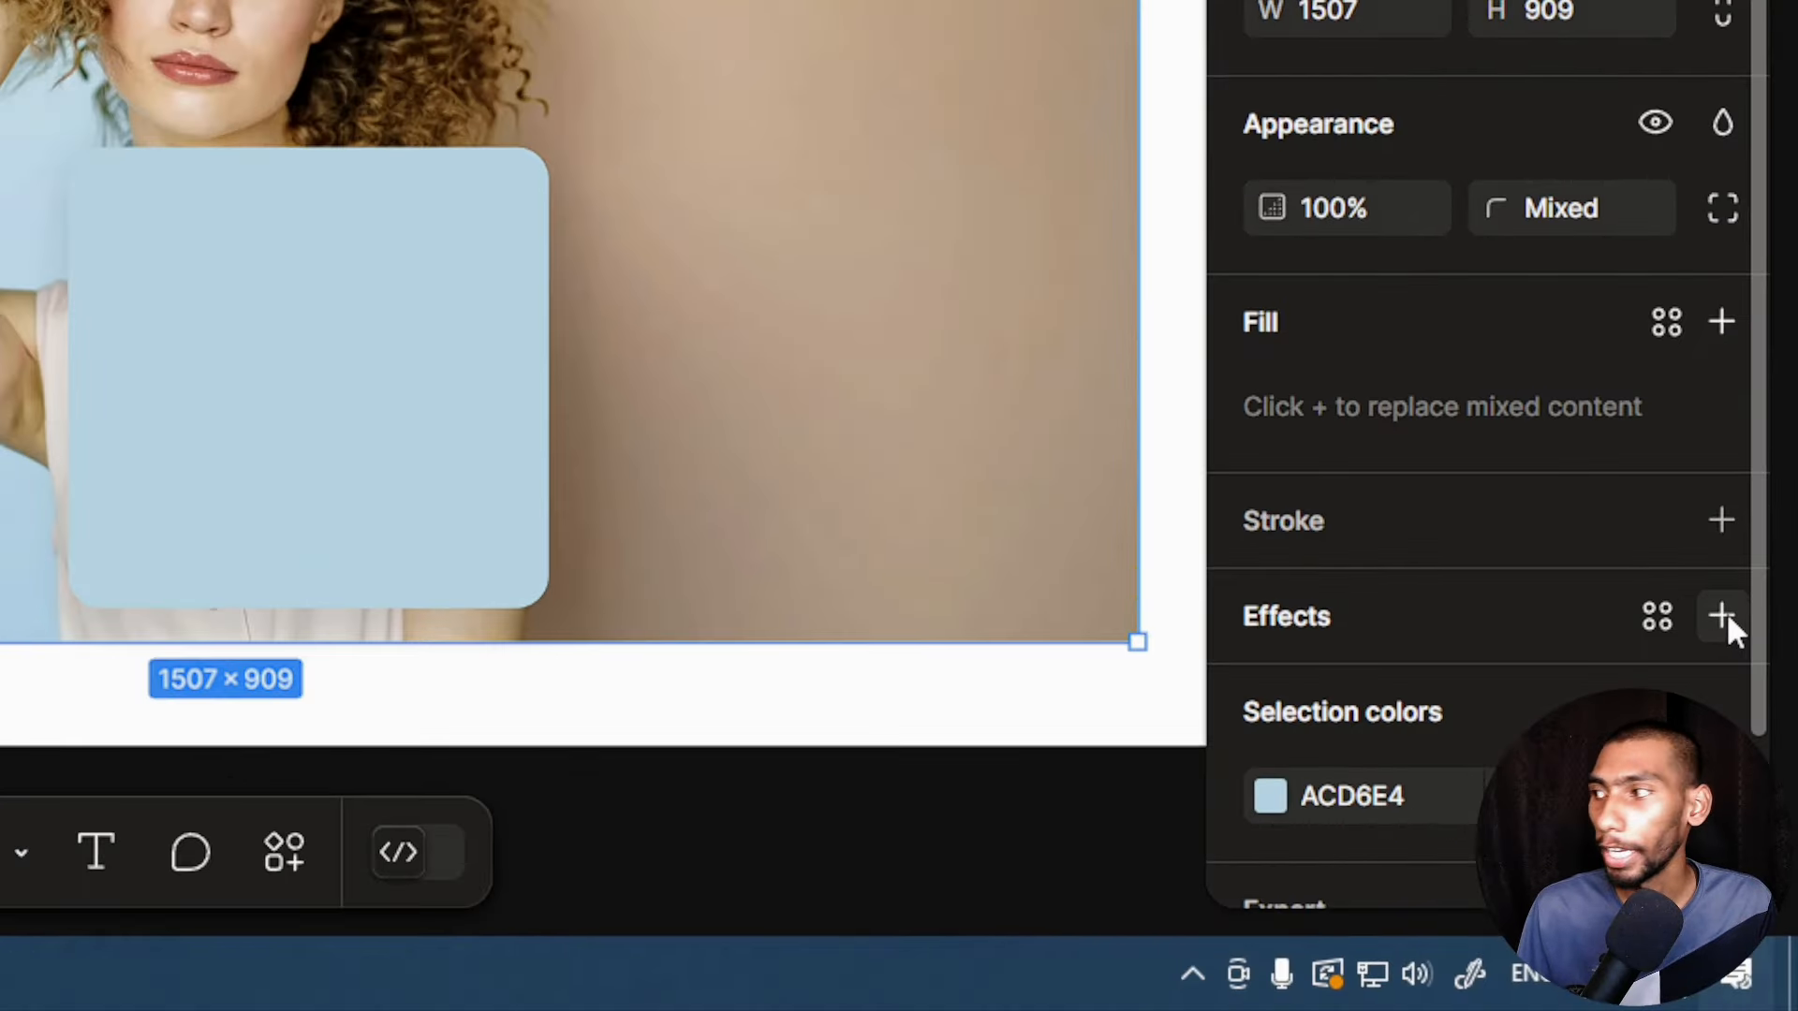
Add an effect to the photo and rectangle group and set its type to Layer blur
click(1722, 614)
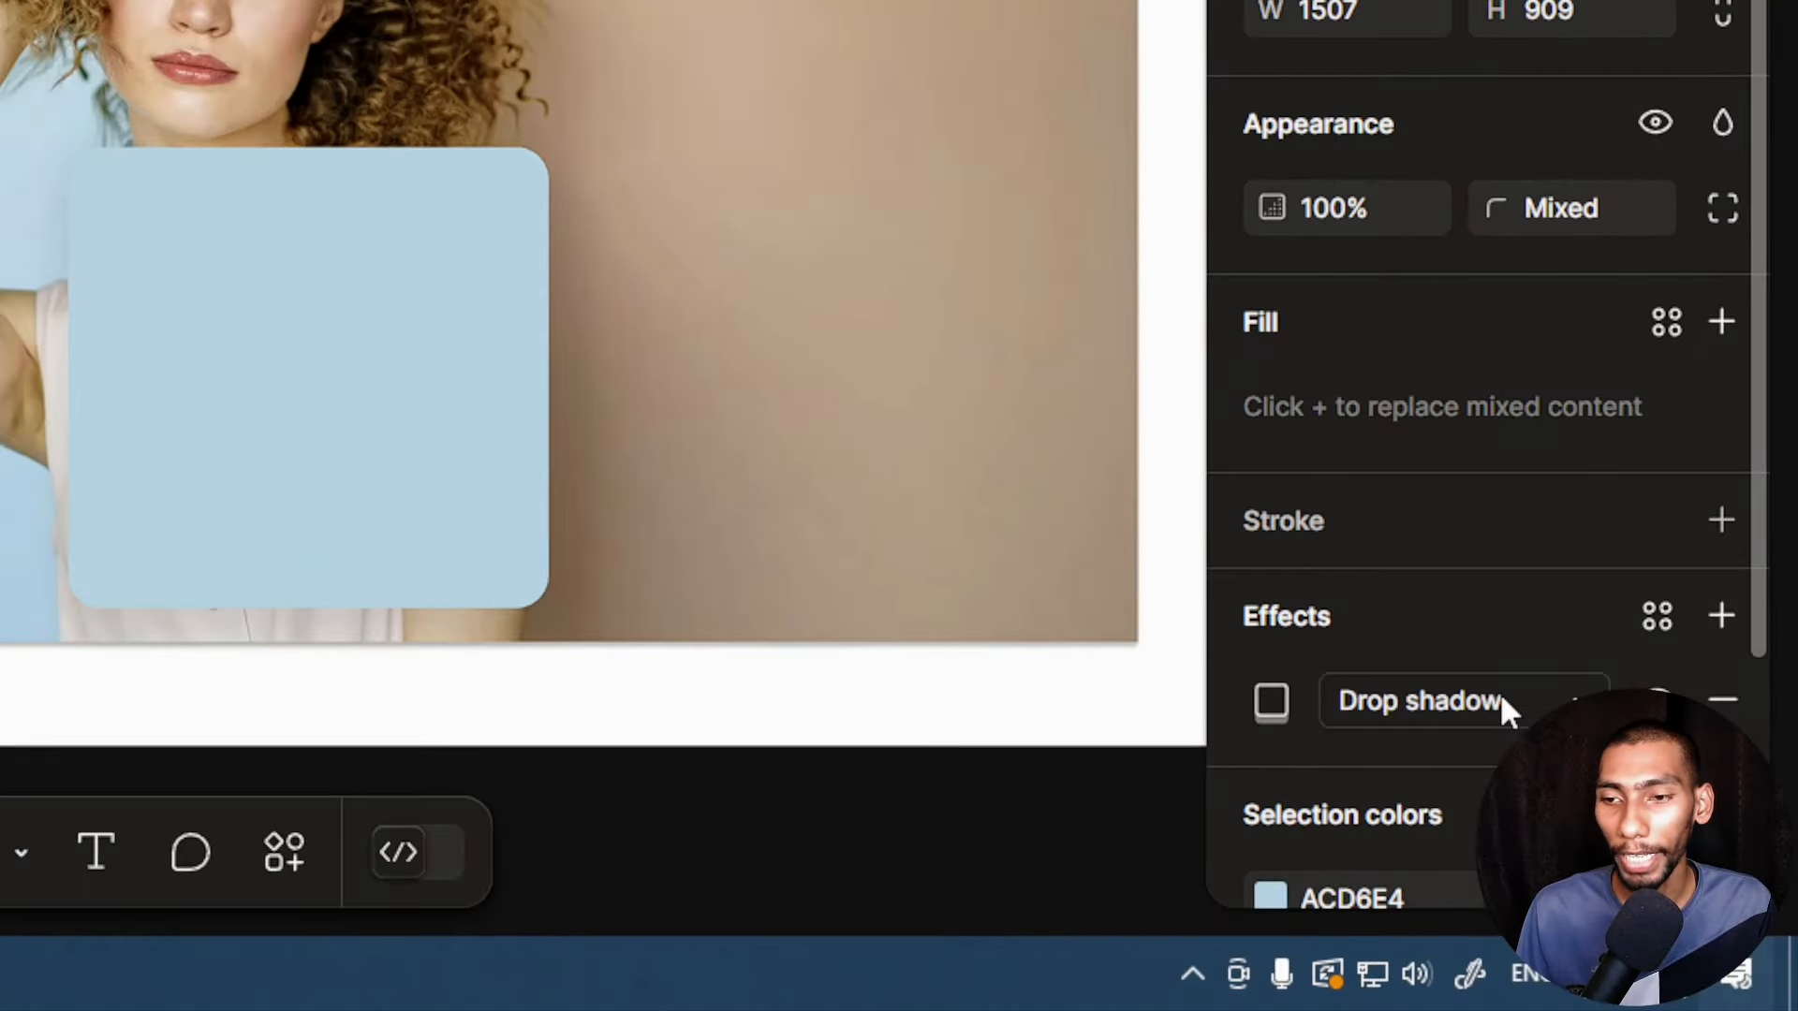
click(1461, 701)
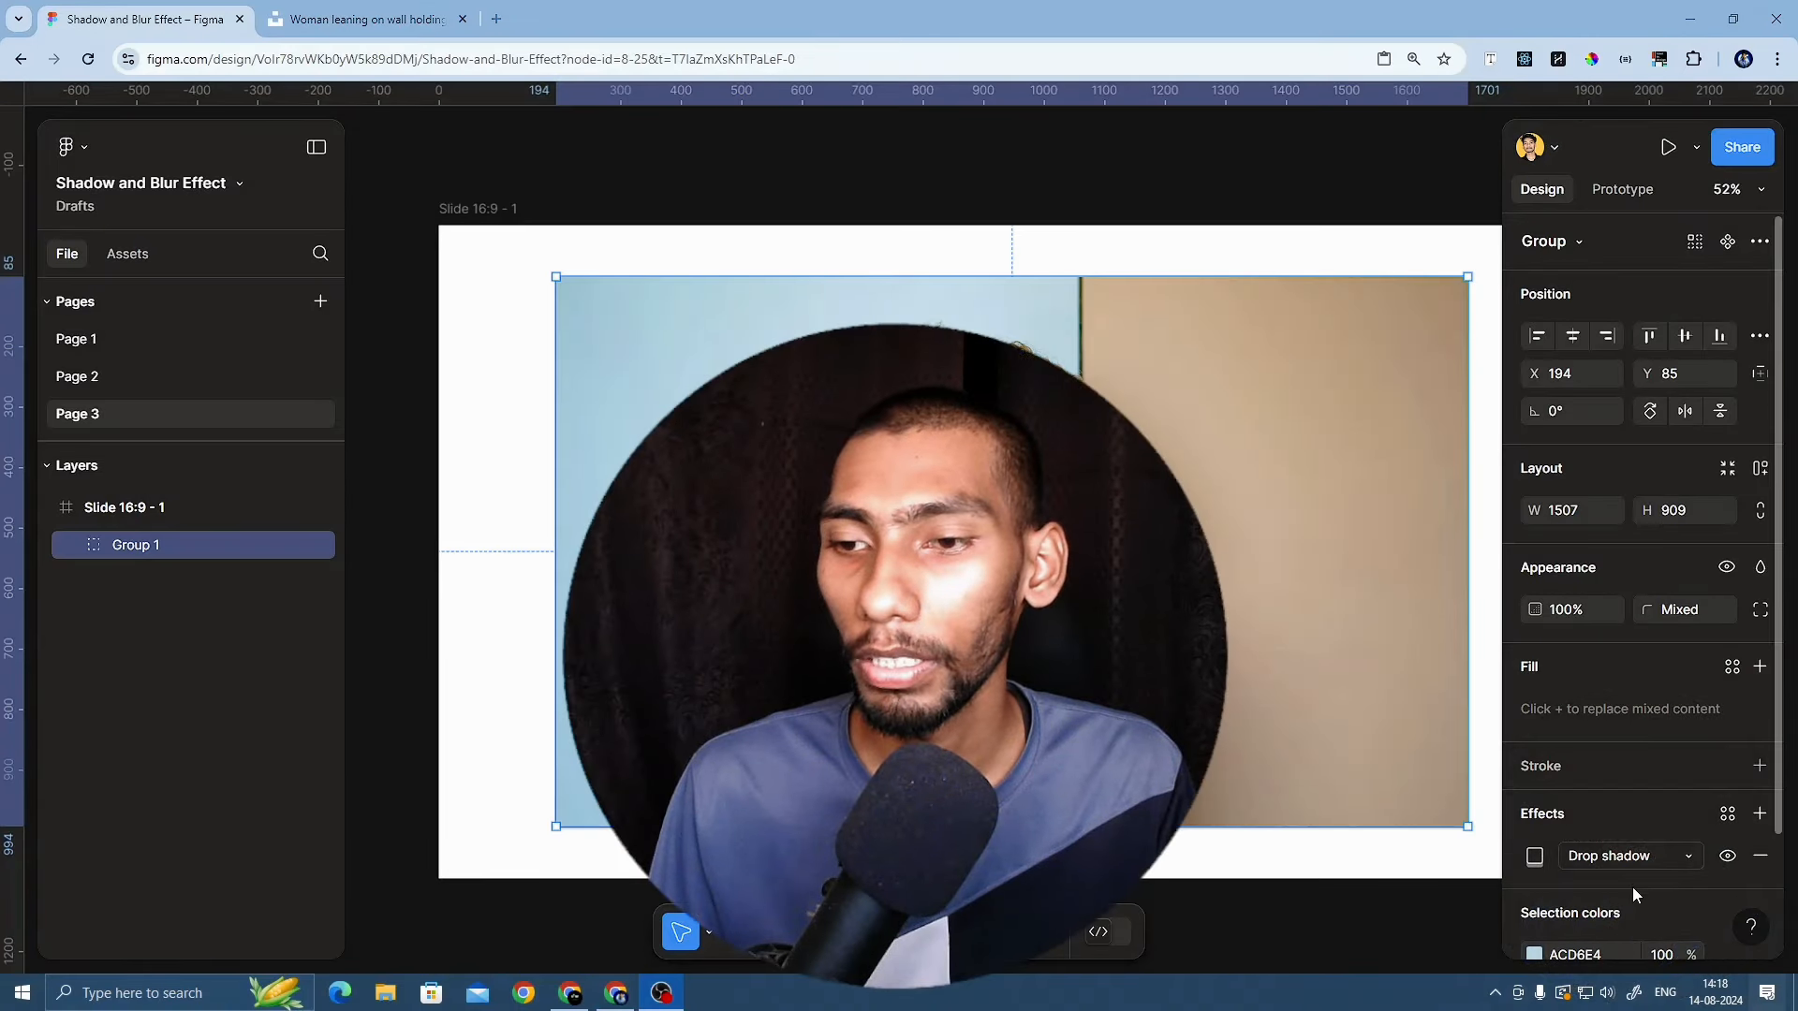
click(1637, 859)
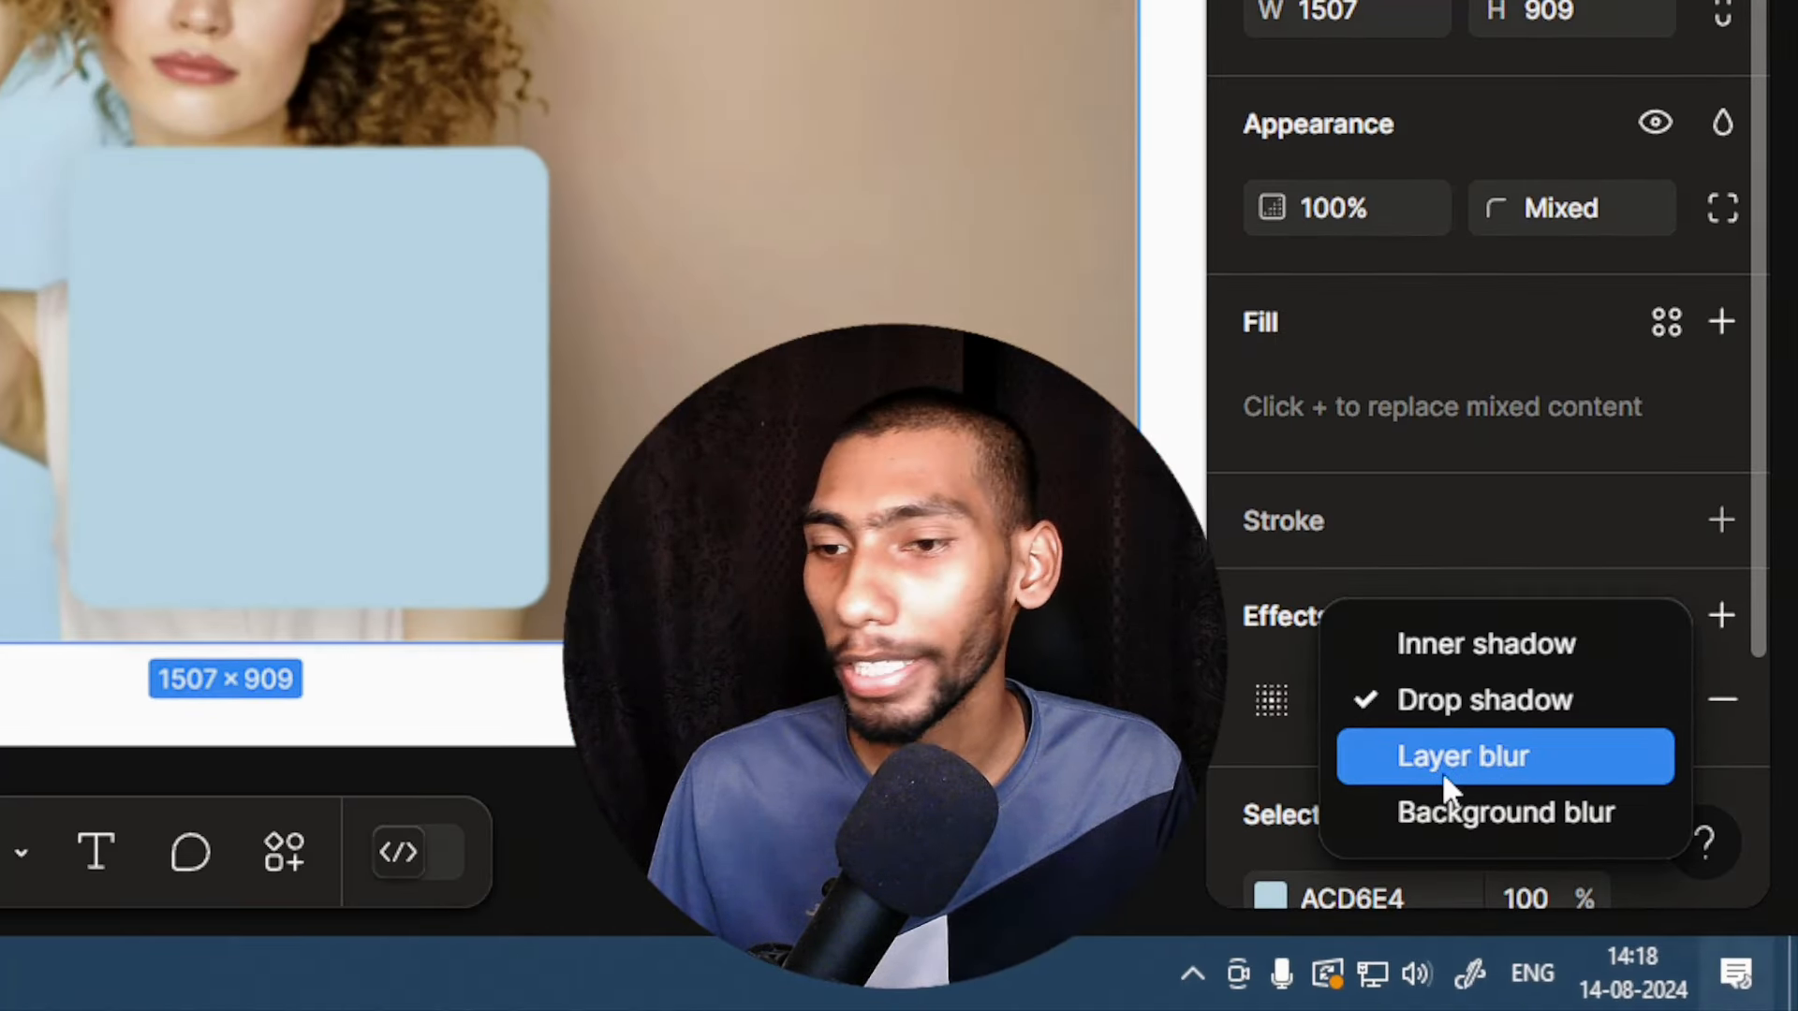
click(1453, 767)
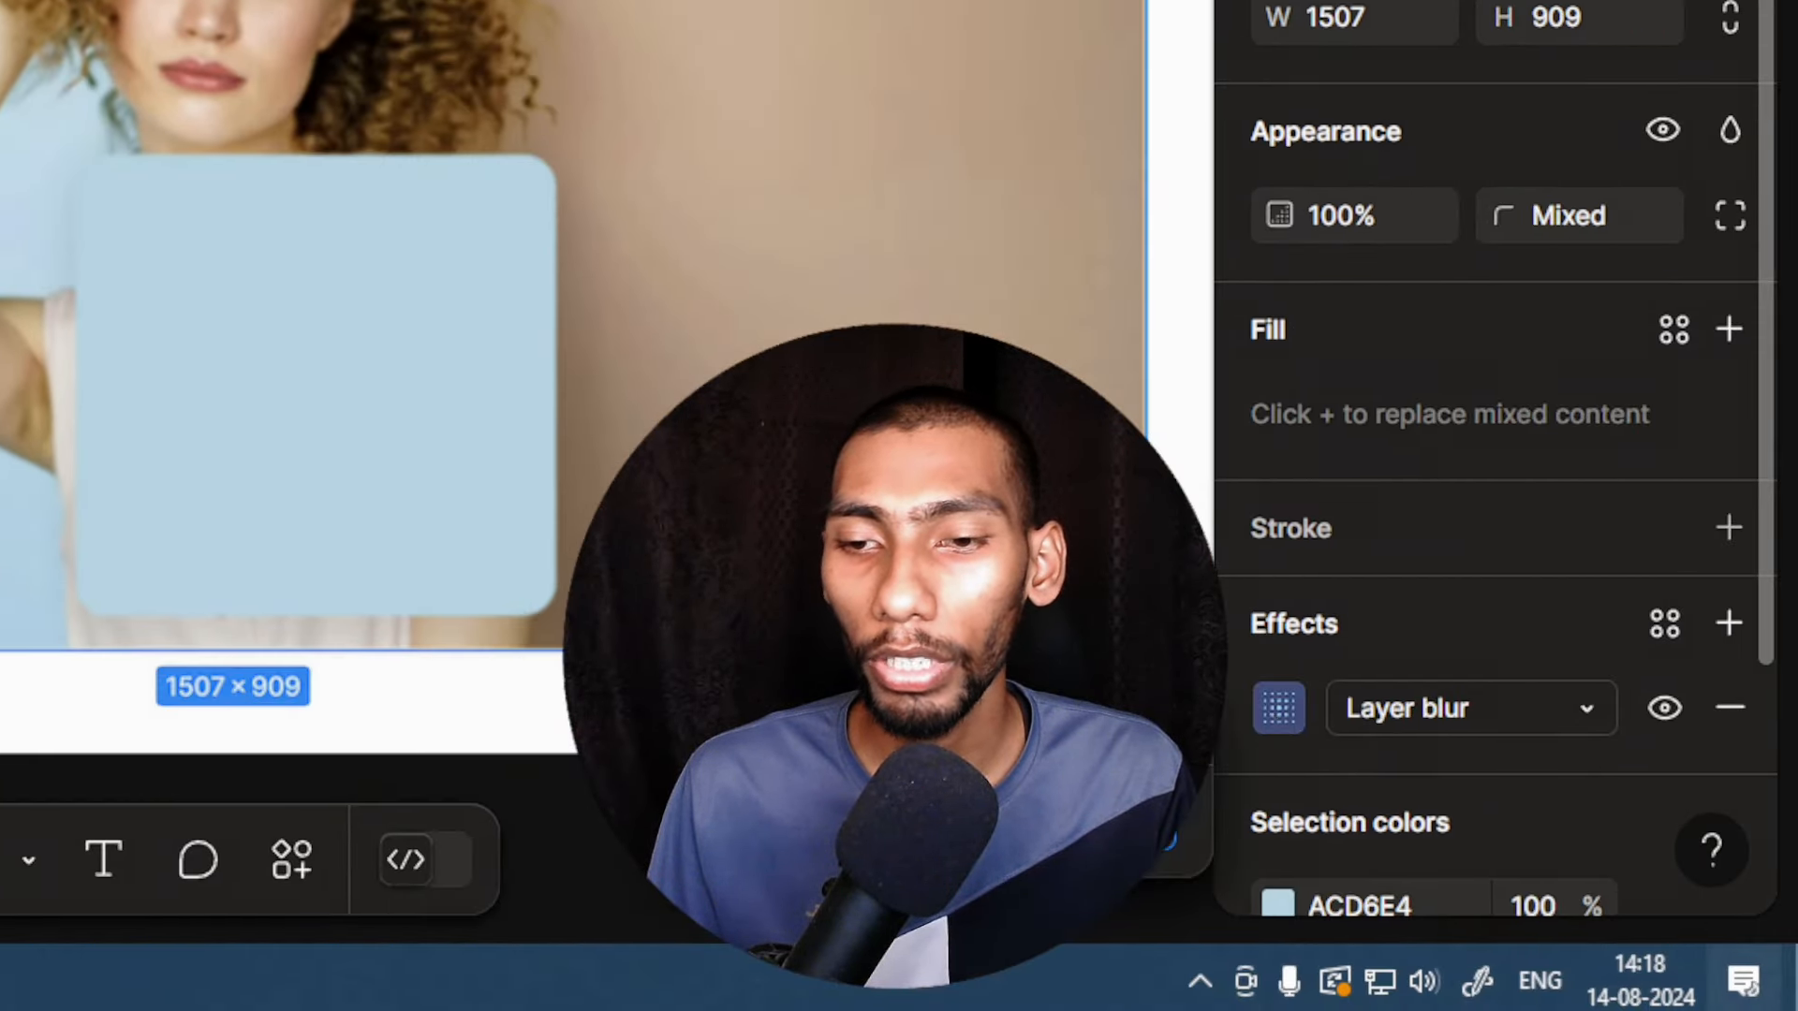
Try stronger and weaker layer blur amounts on the group, bringing the blur back to 5
key(Up)
key(Up)
key(Up)
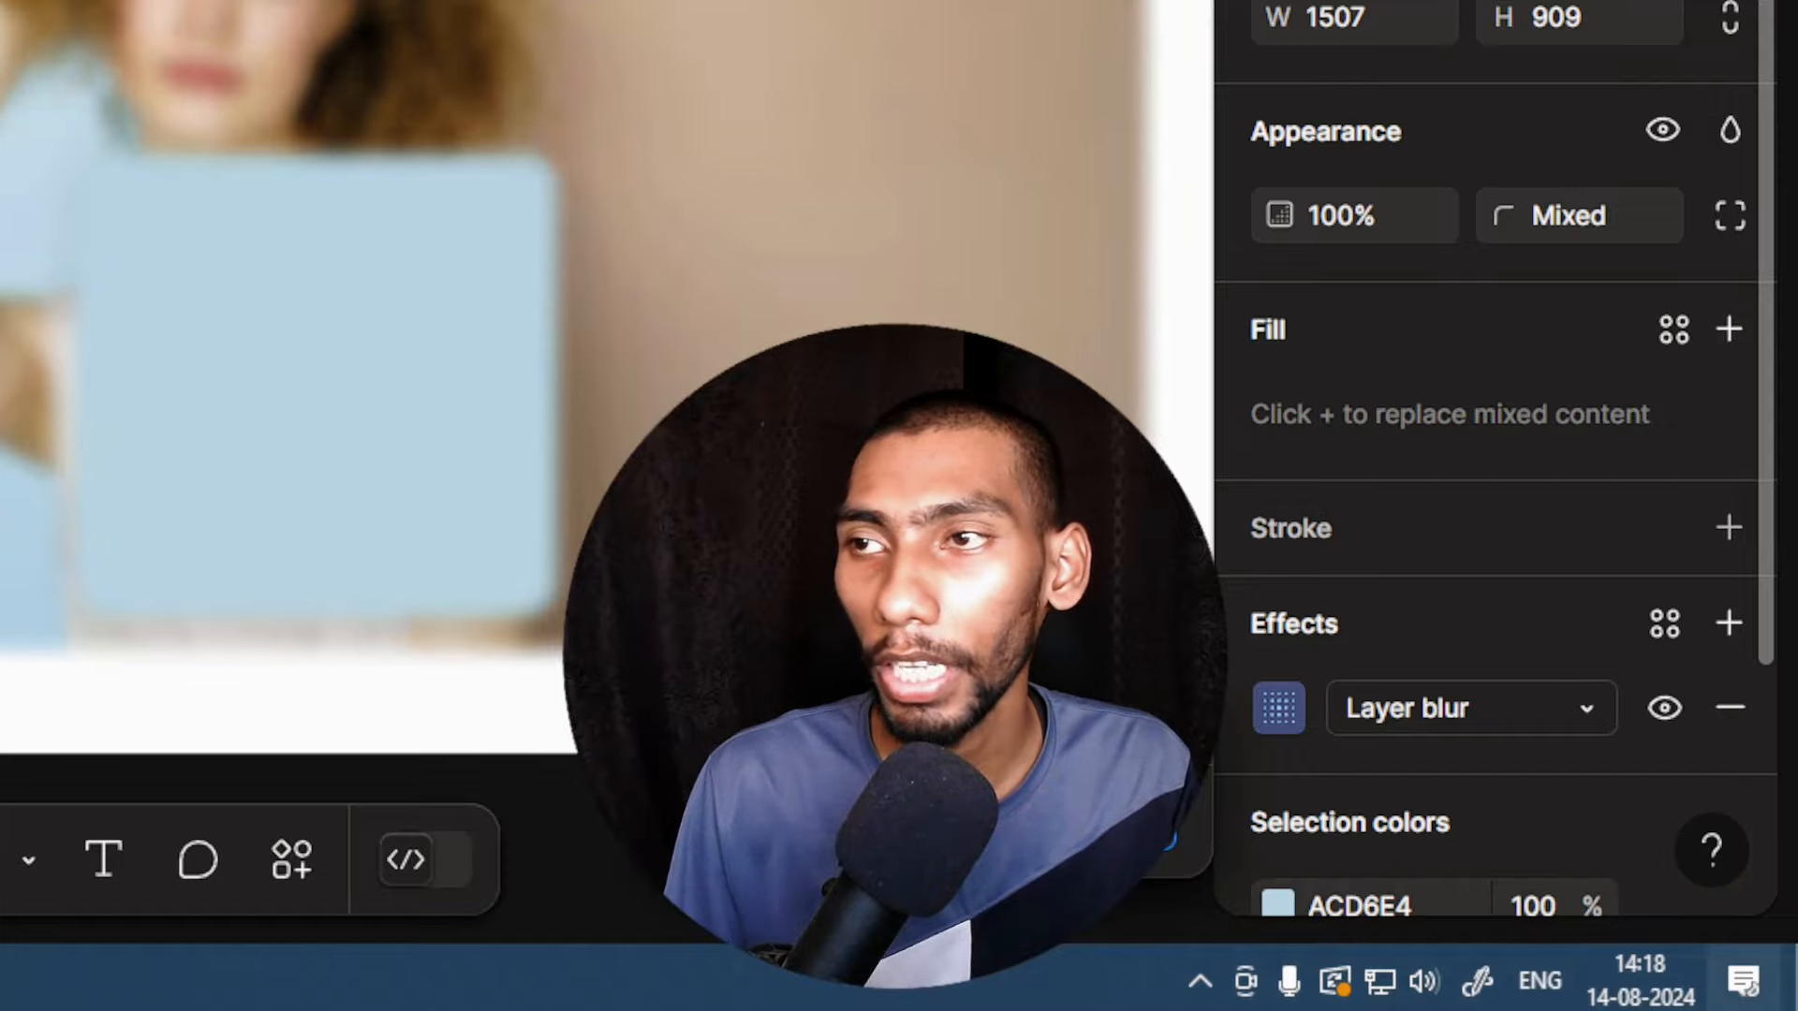
key(Down)
key(Down)
key(Down)
key(Down)
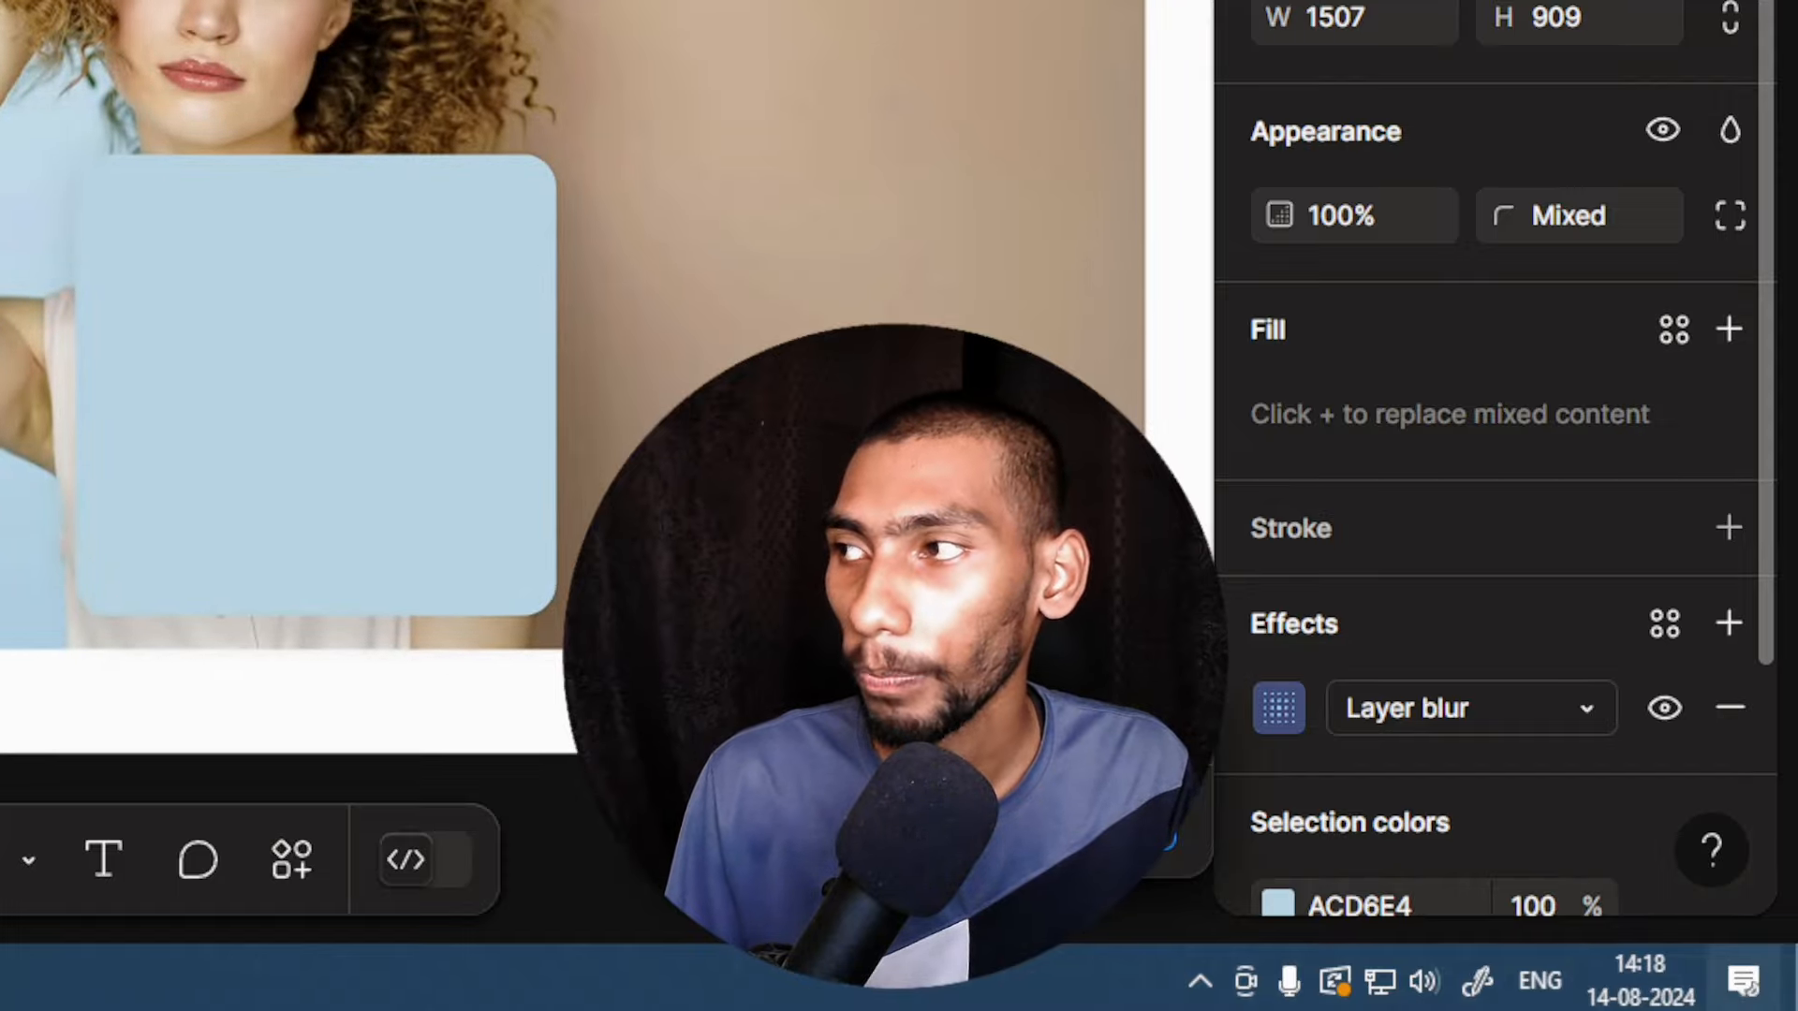
key(Up)
key(Up)
key(Up)
key(Up)
key(Up)
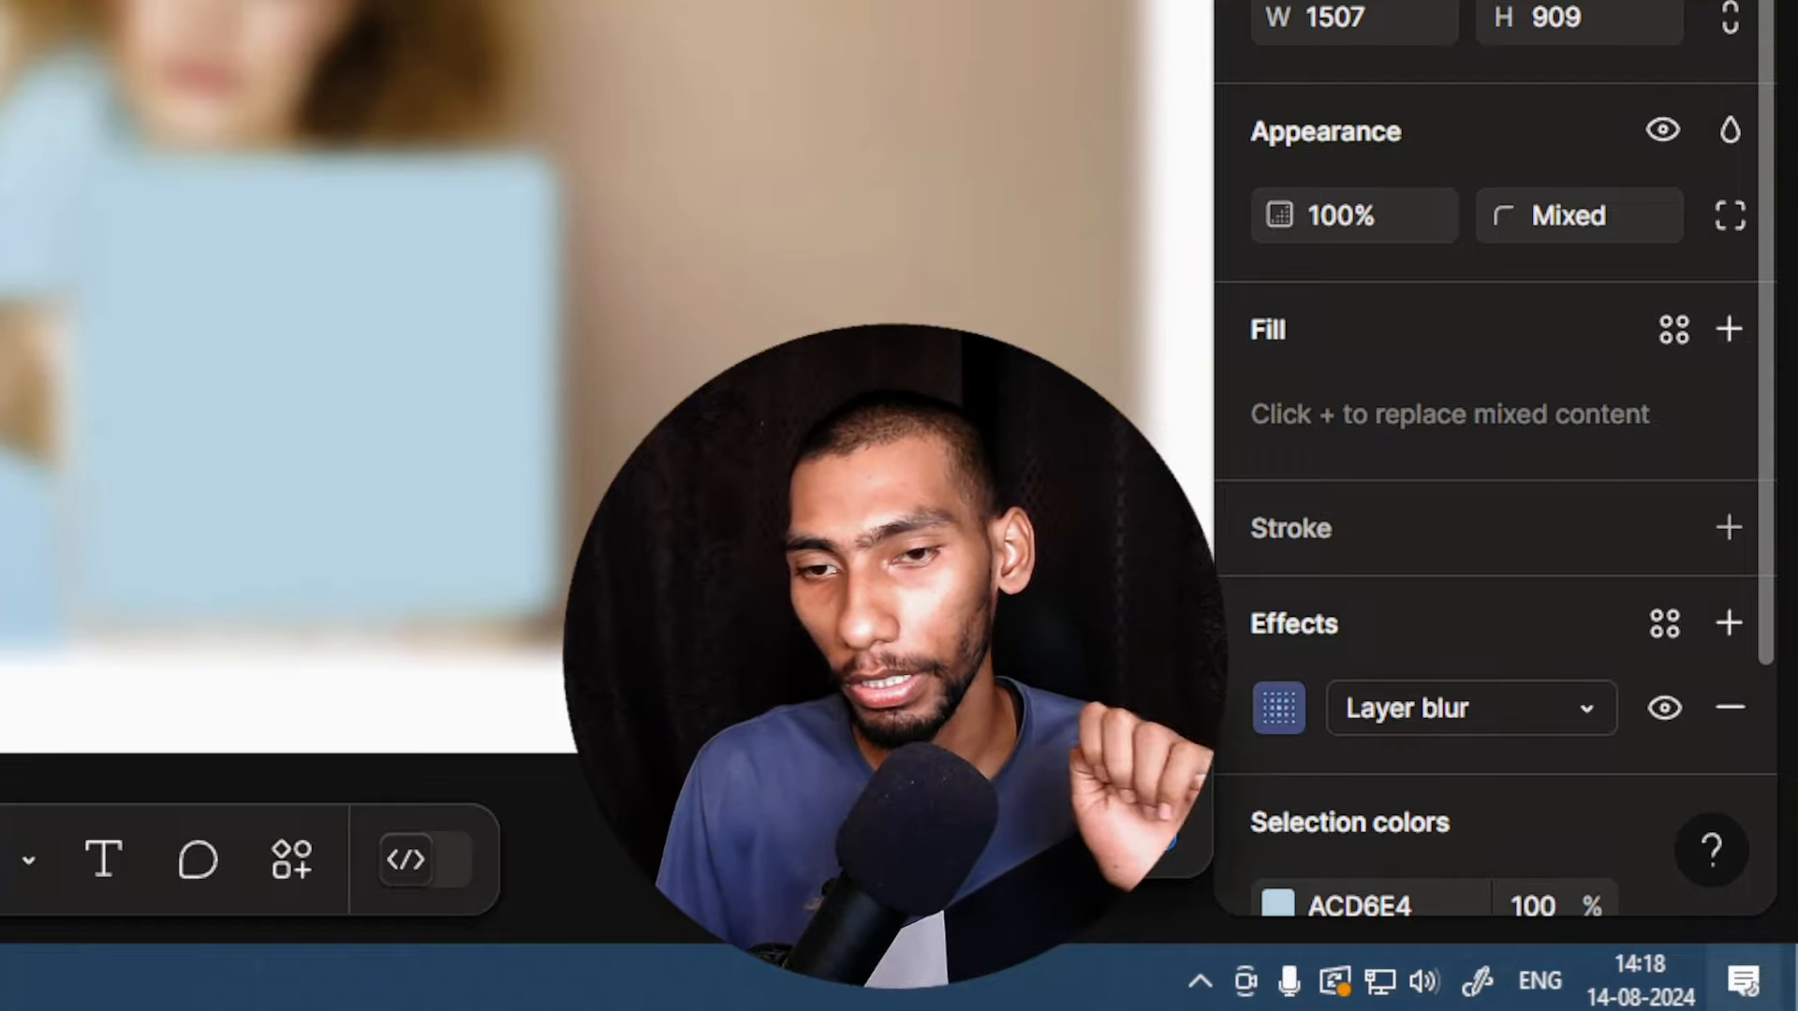
key(Down)
key(Down)
key(Down)
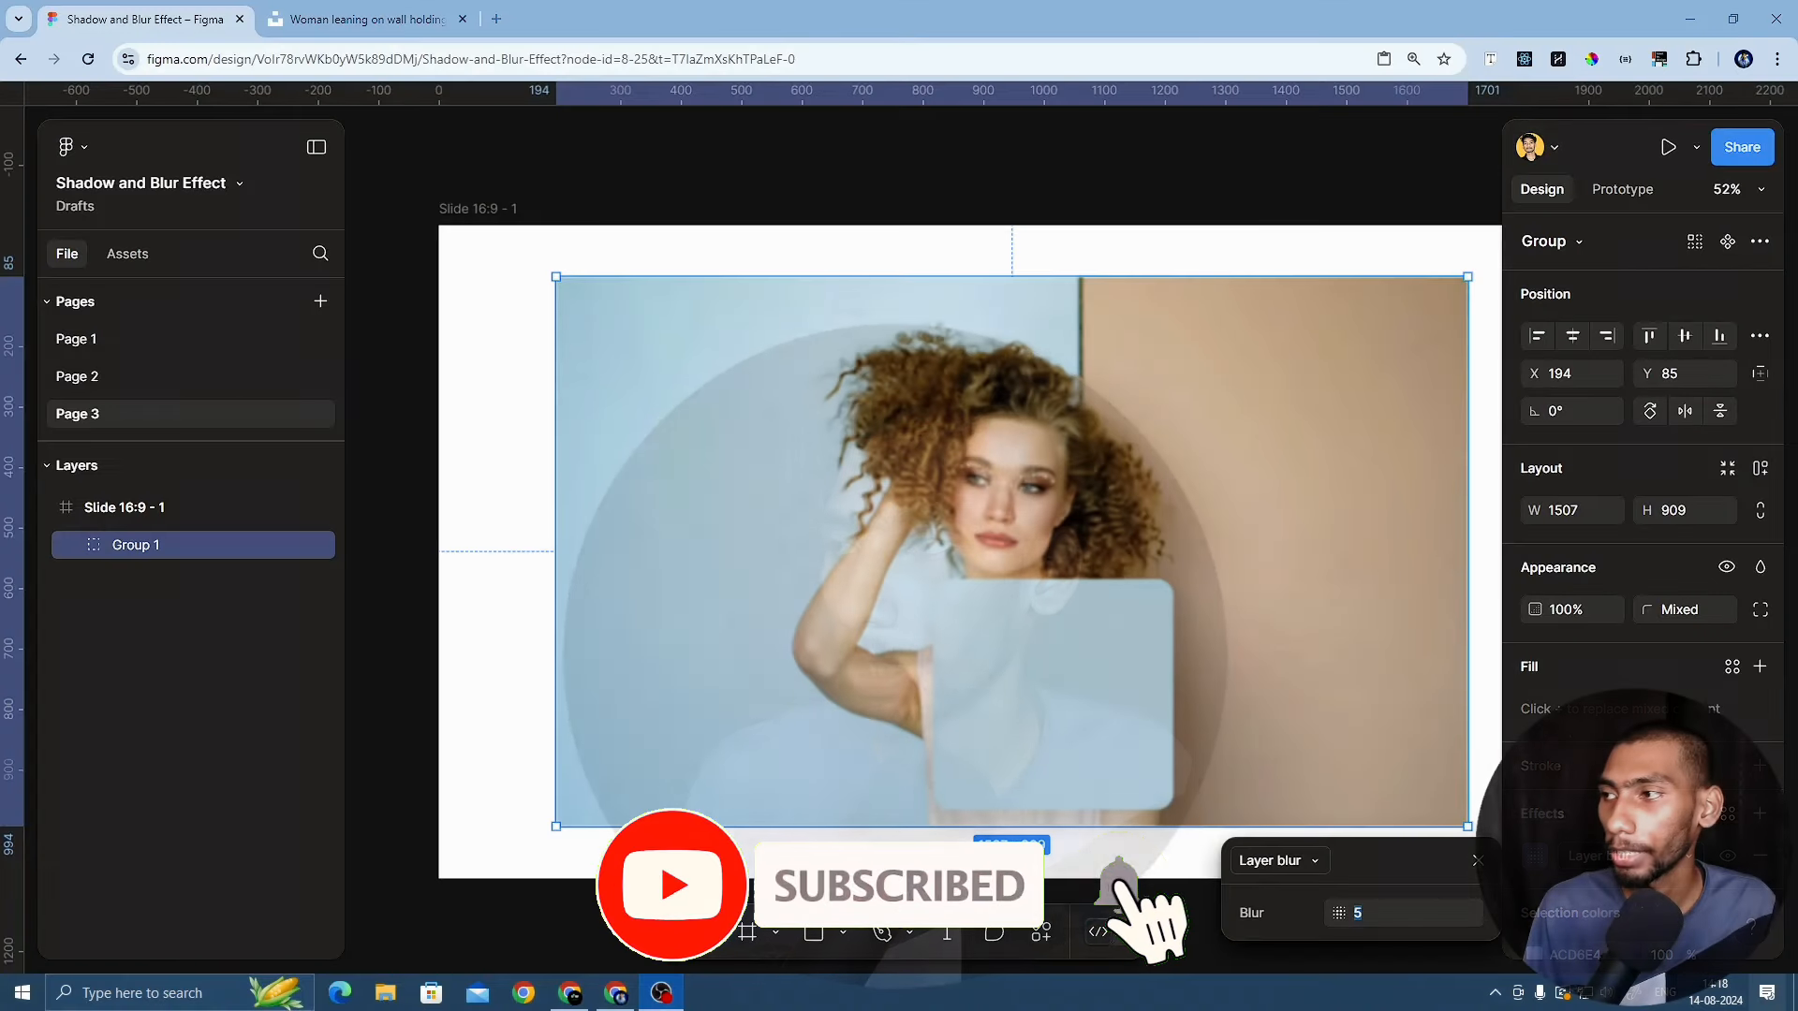
Set the group's layer blur to 20
key(BackSpace)
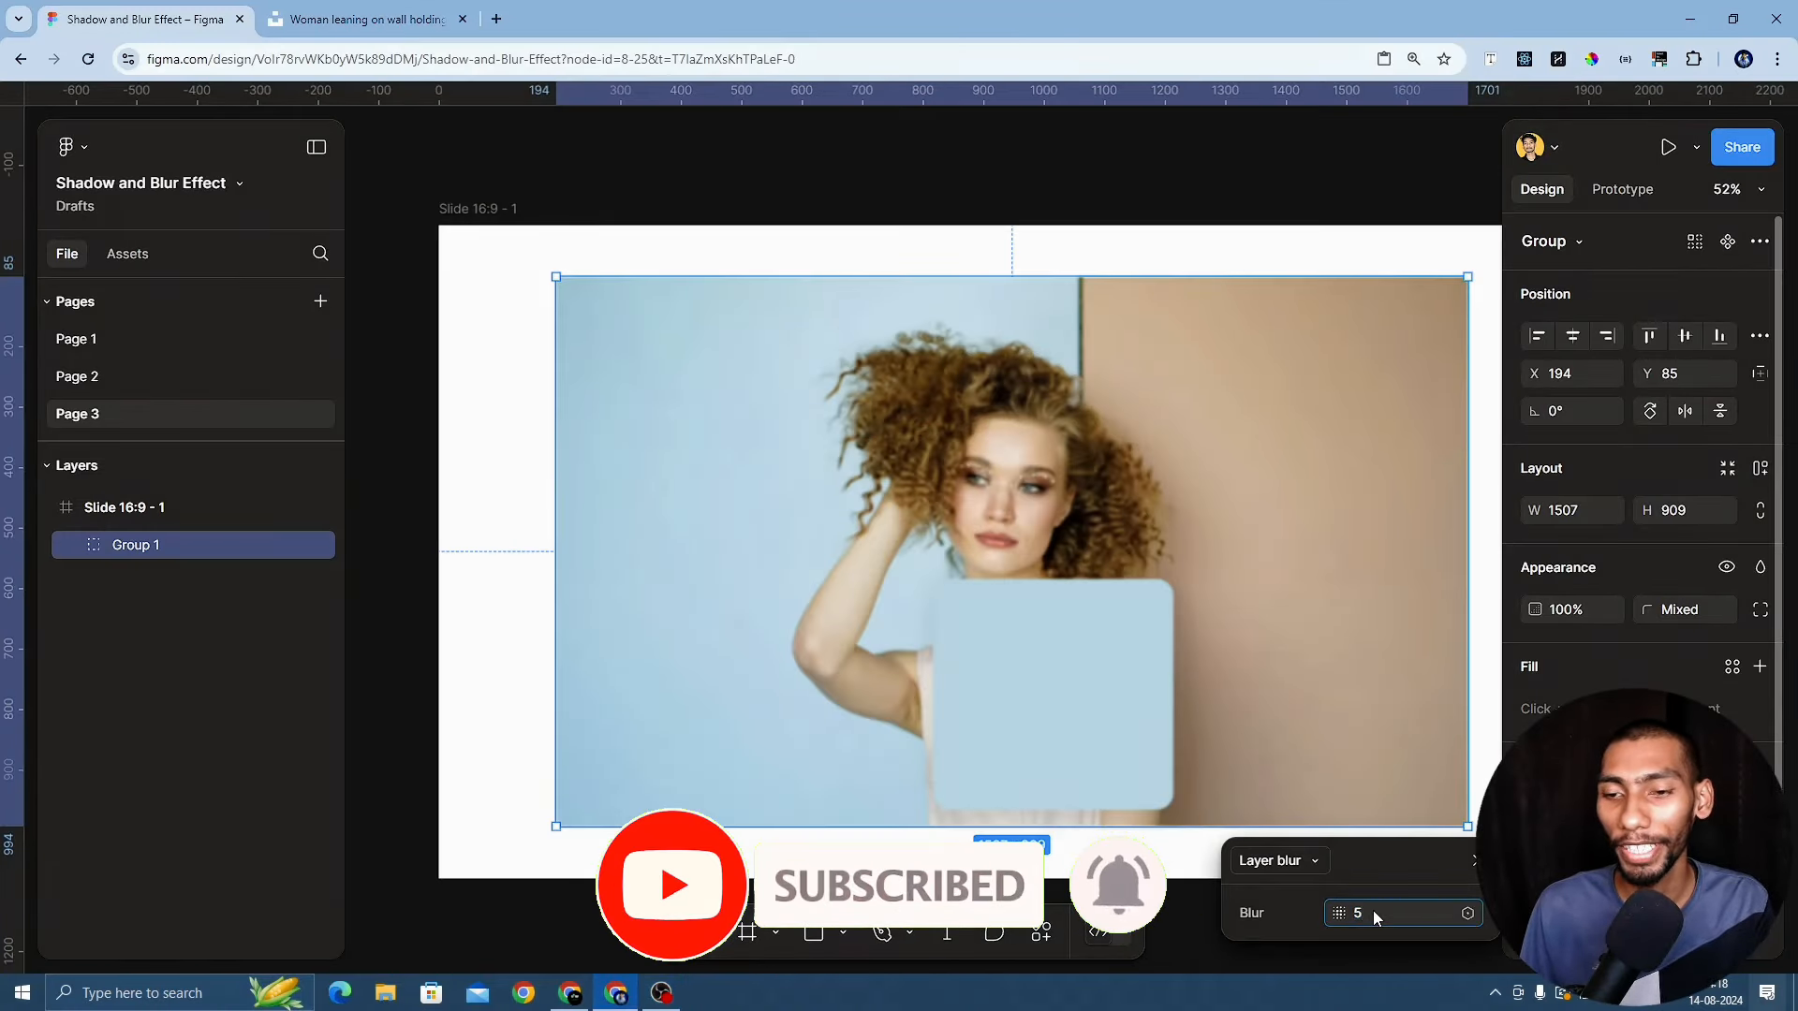
text(20)
key(Return)
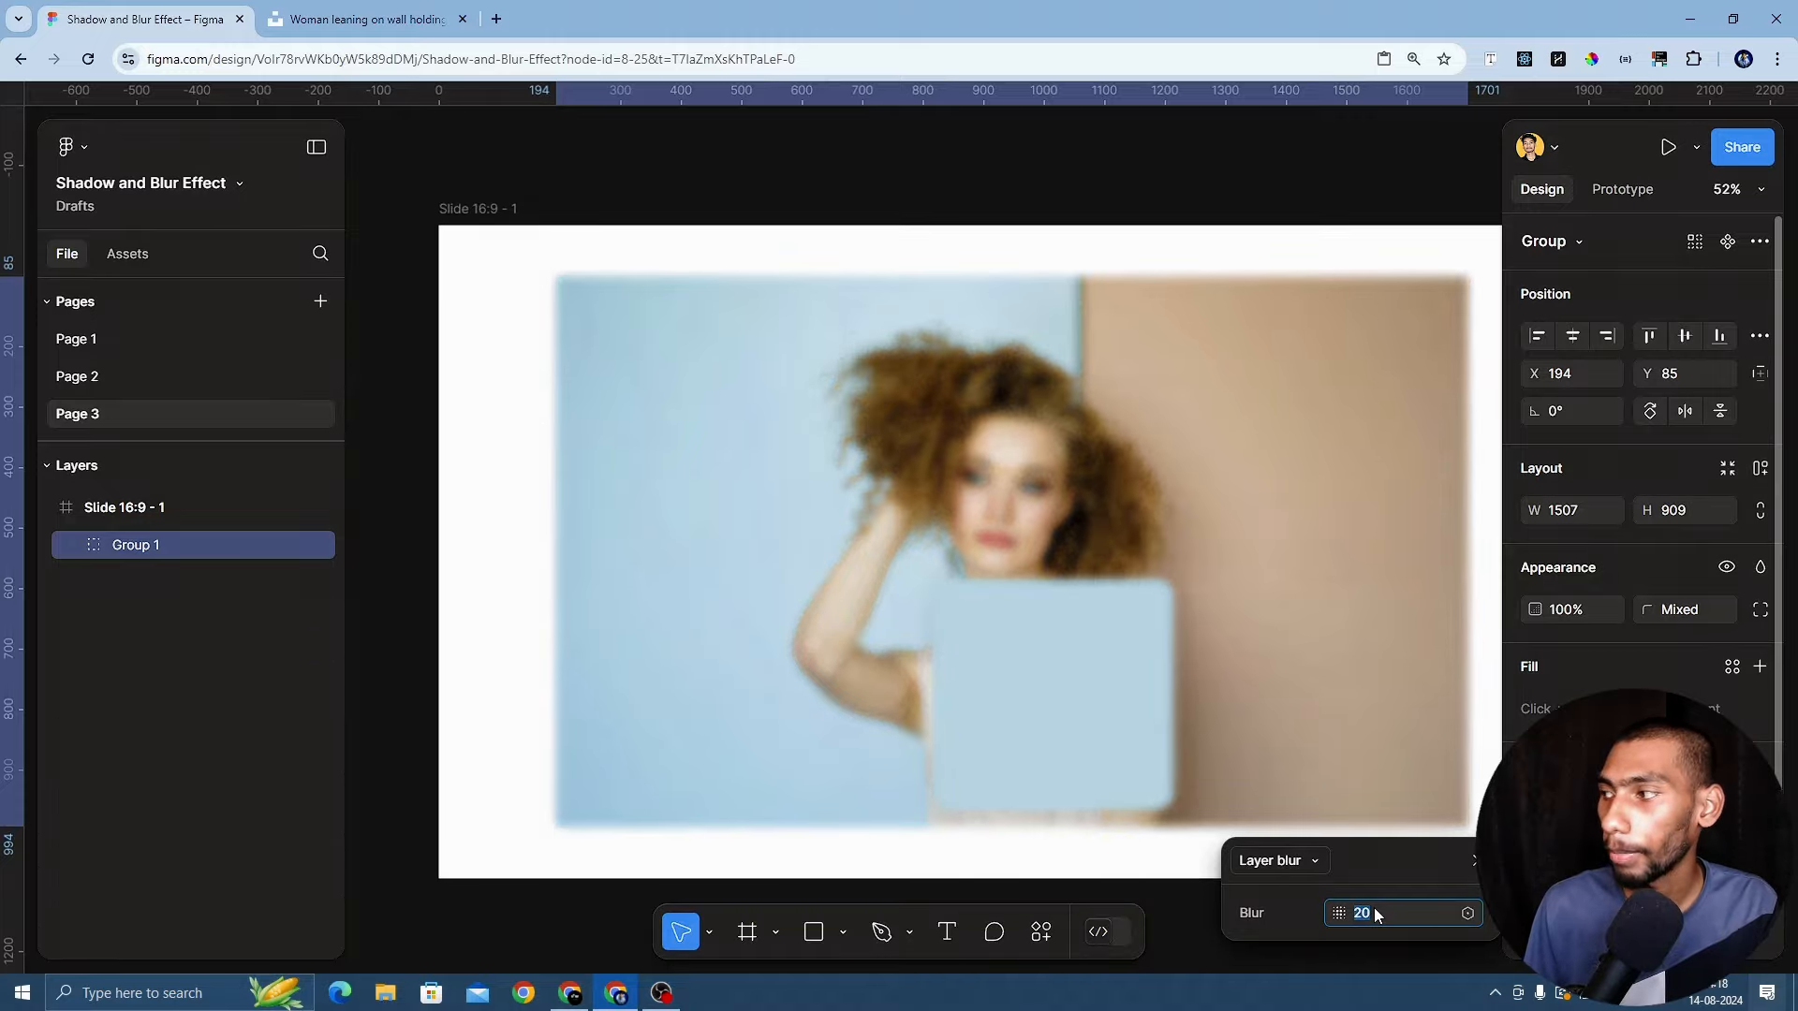
Lower and raise the group's layer blur in small increments, settling on 15
text(1)
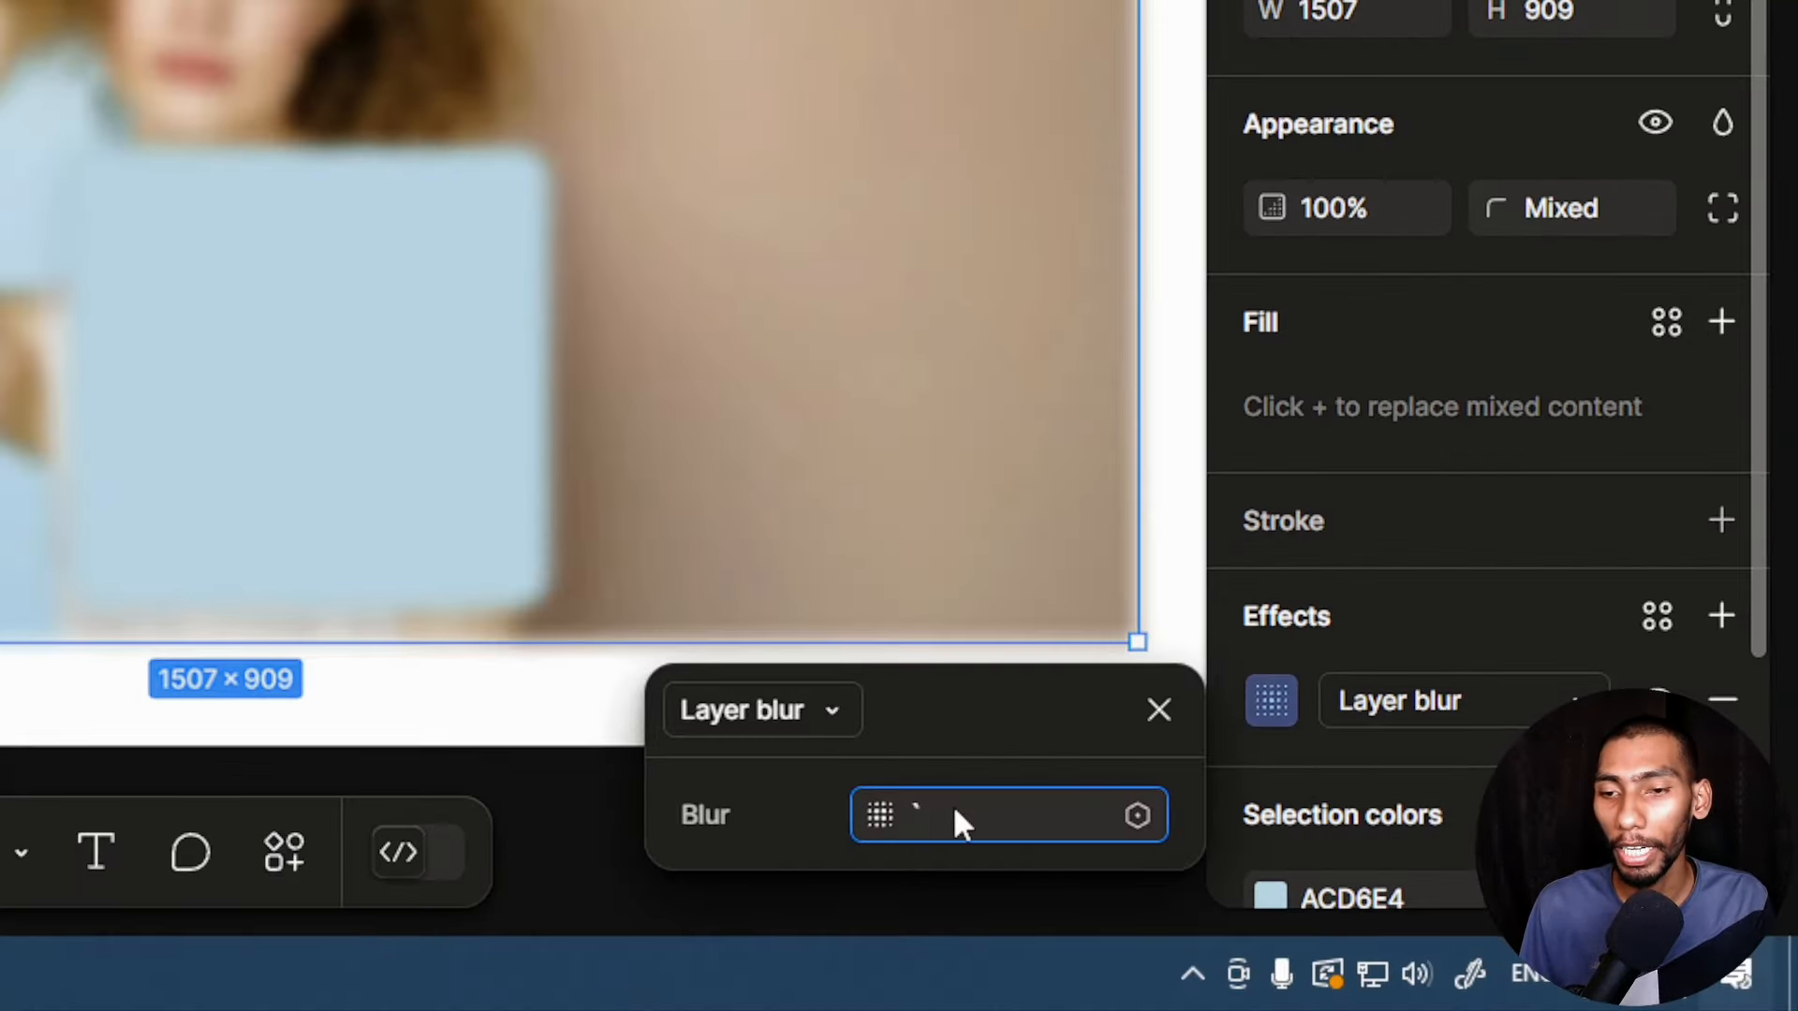
text(8)
key(Return)
key(Down)
key(Down)
key(Down)
key(Down)
key(Down)
key(Down)
key(Down)
key(Down)
key(Down)
key(Down)
key(Down)
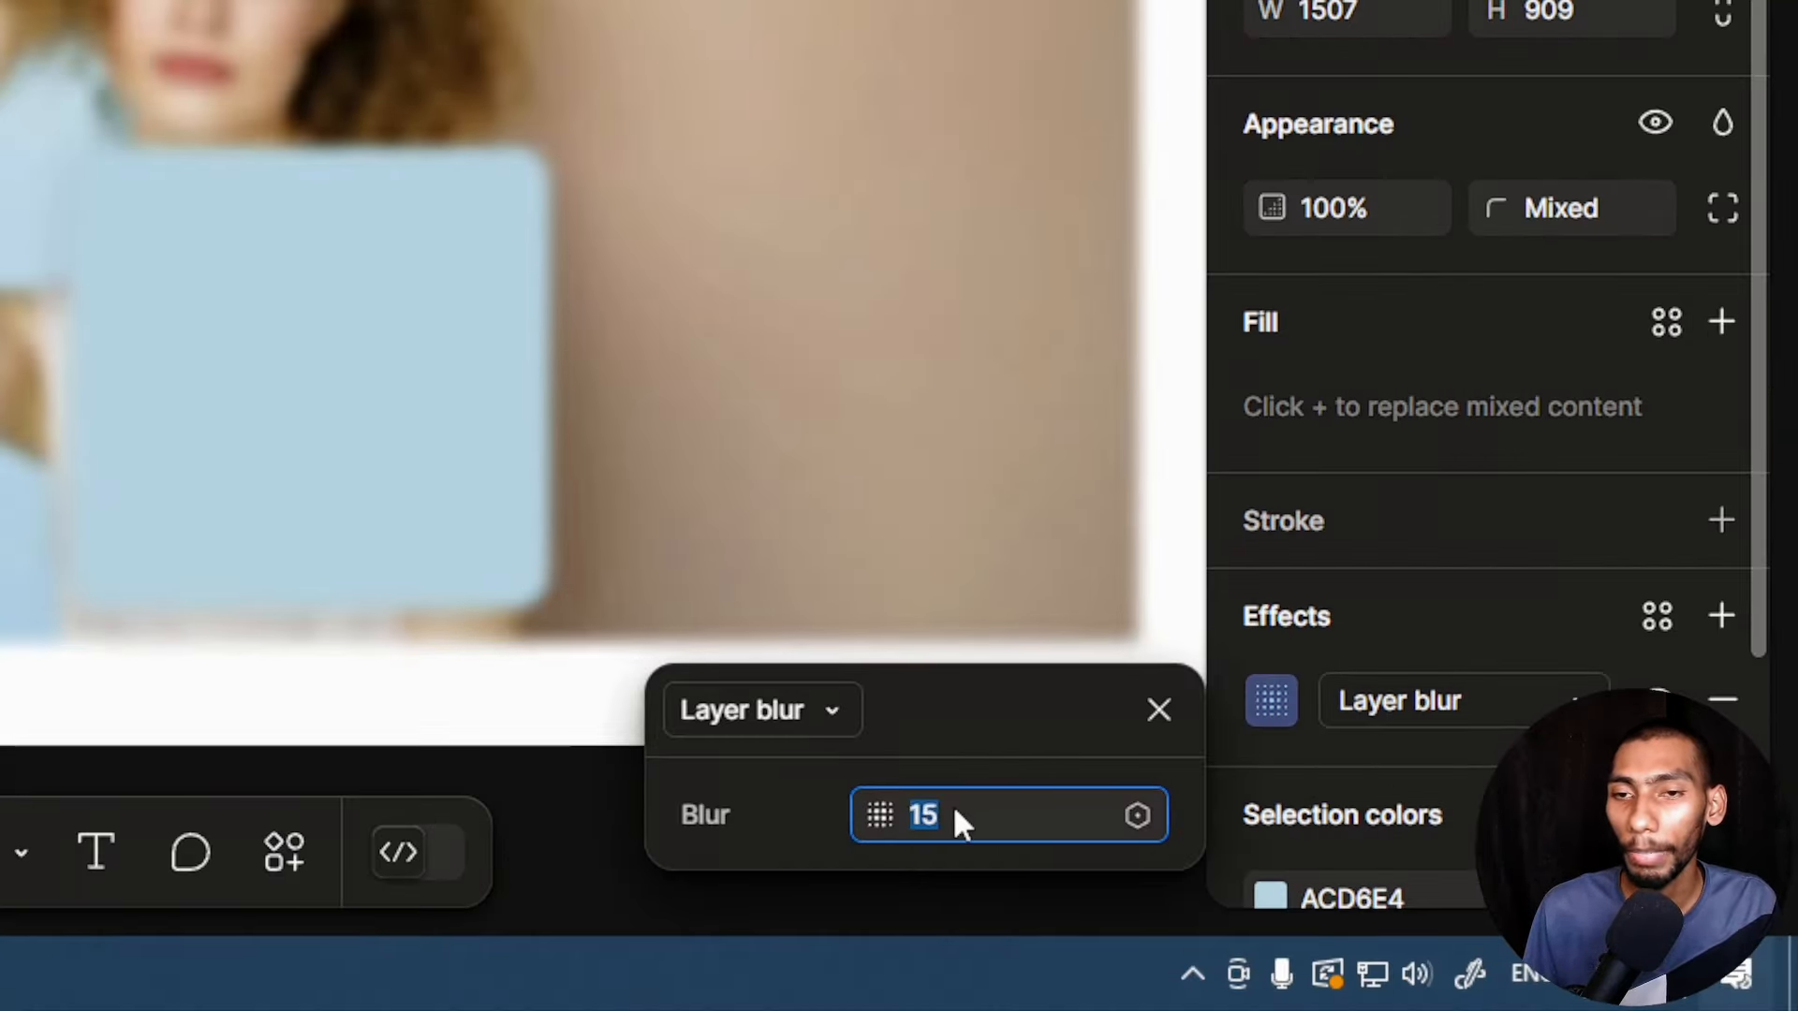
key(Up)
key(Up)
key(Up)
key(Up)
key(Up)
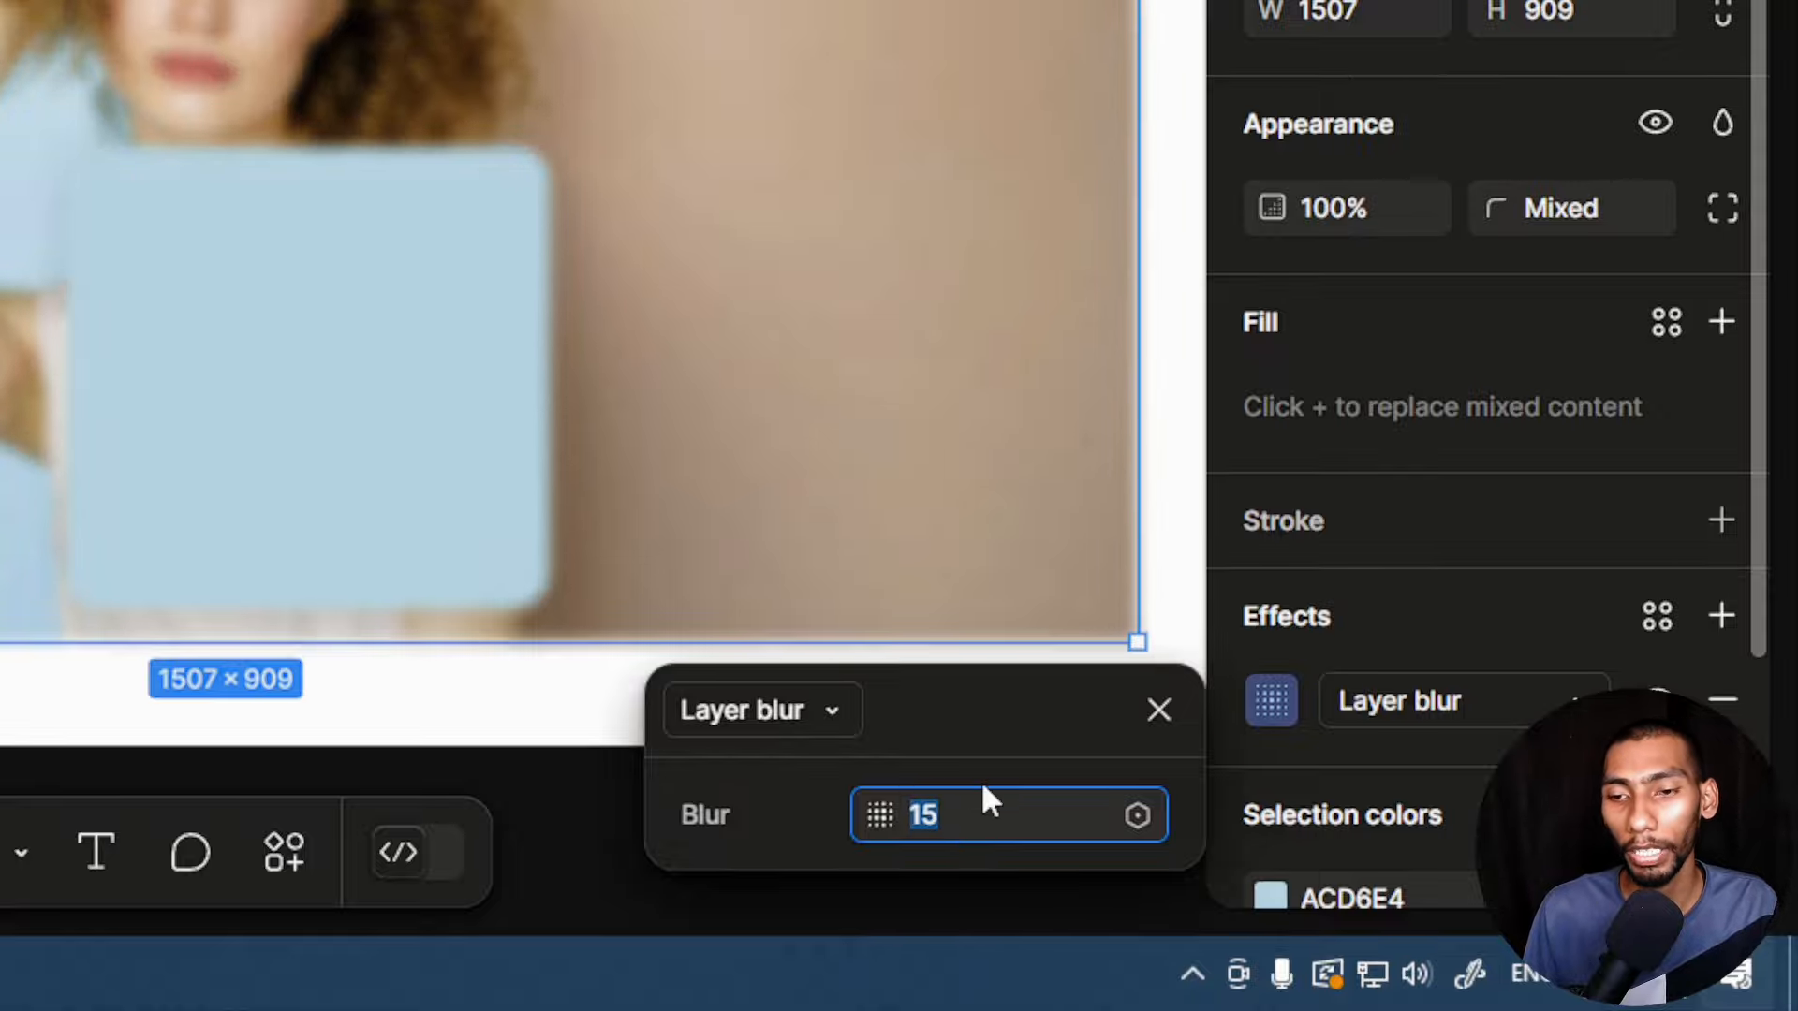
key(Return)
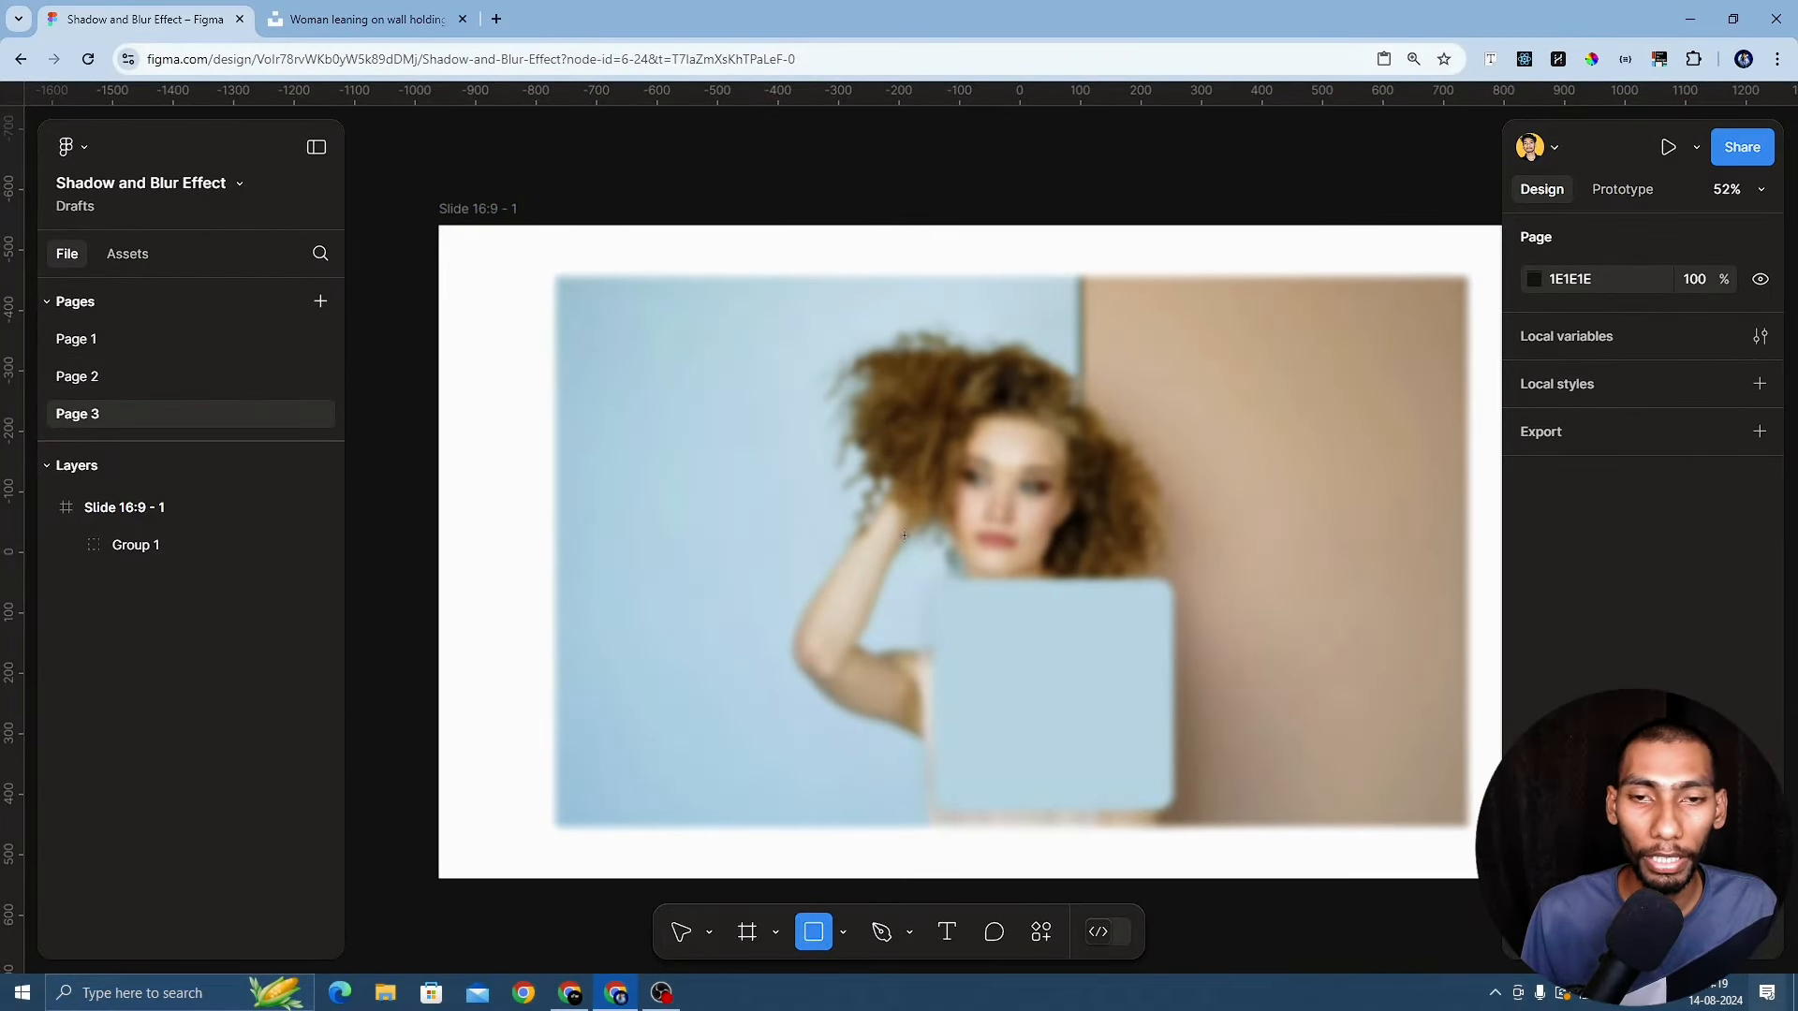
Draw a rectangle about 507 × 393 over the photo, try it inside and outside Group 1, and delete it
drag(884, 525, 1188, 762)
drag(1011, 643, 999, 623)
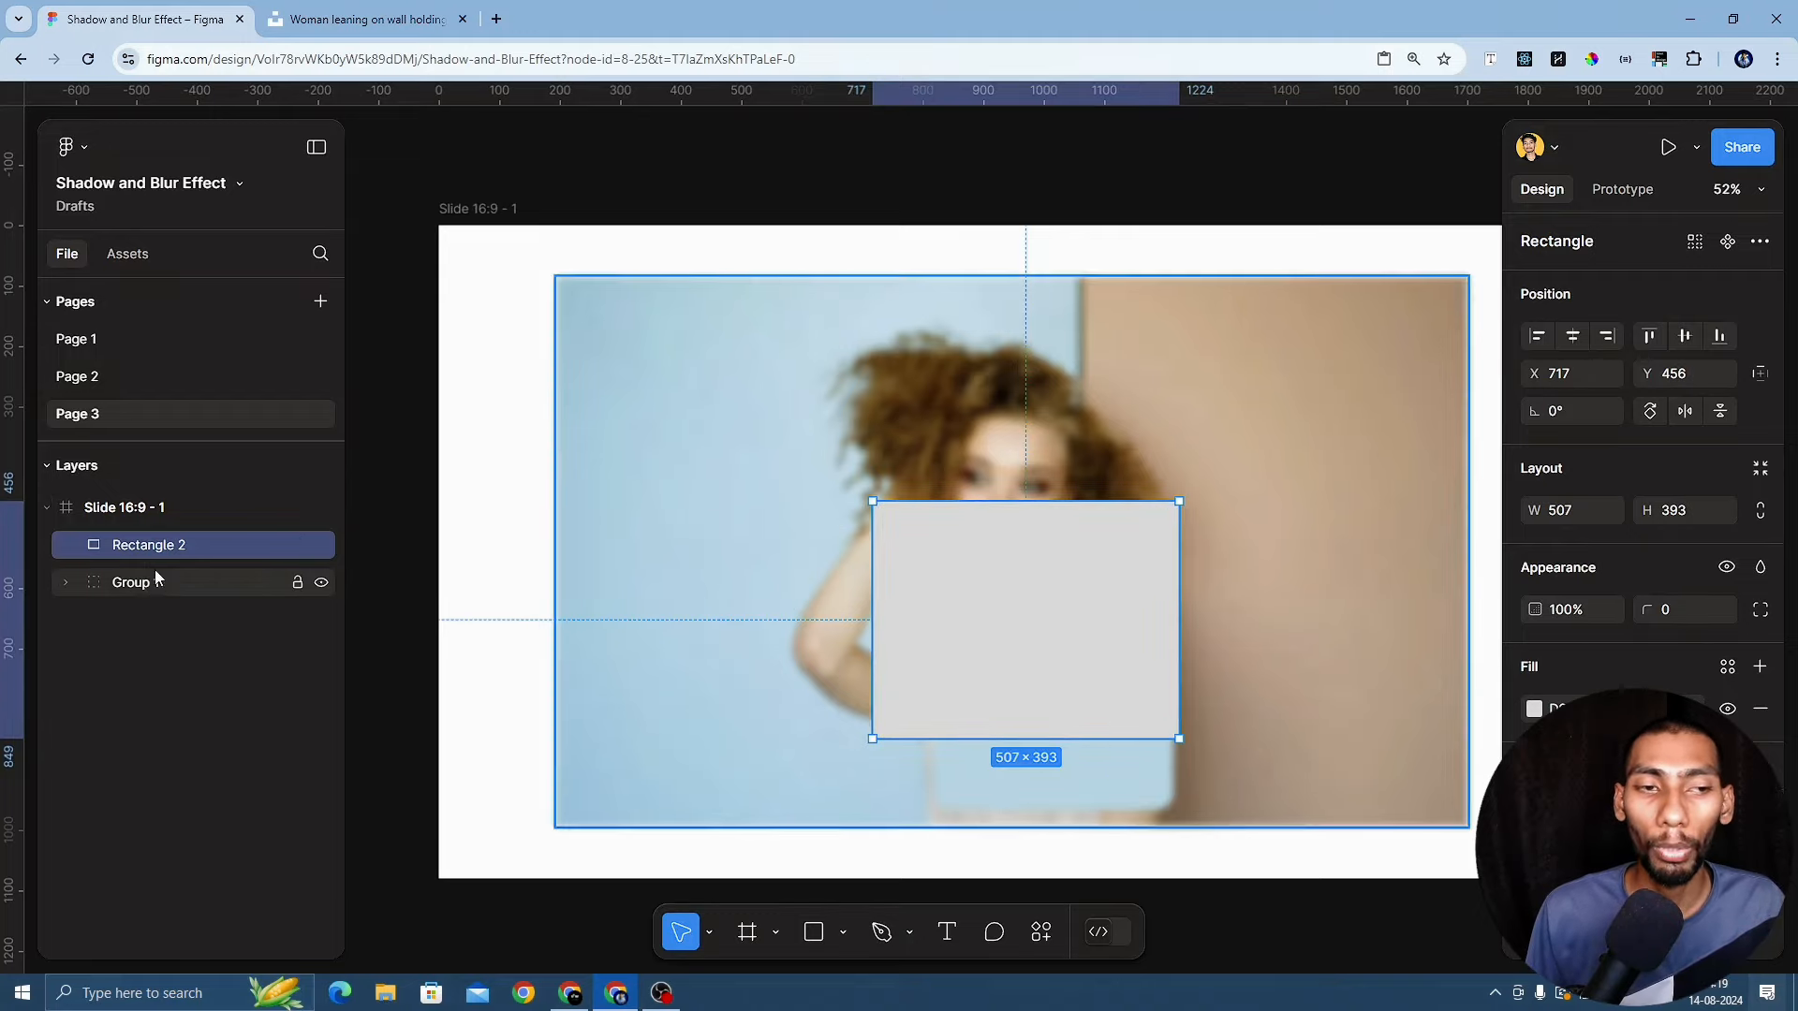
drag(156, 578, 189, 583)
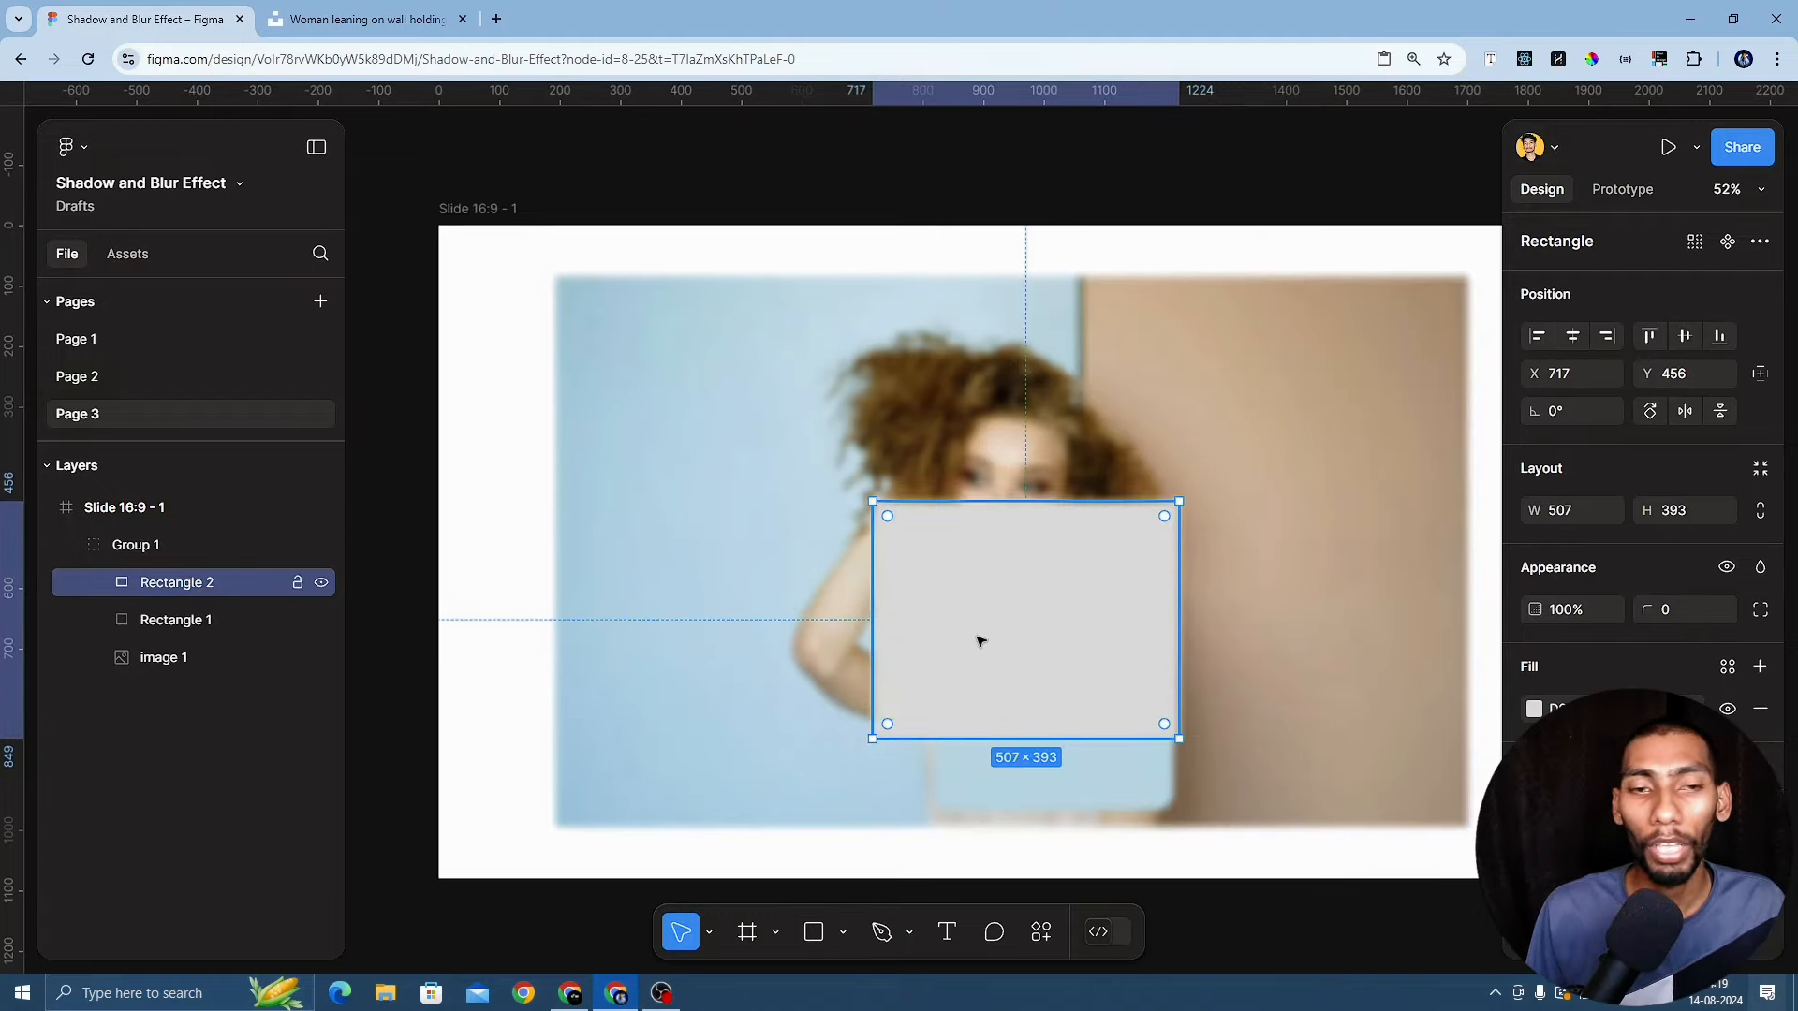
drag(223, 573, 176, 536)
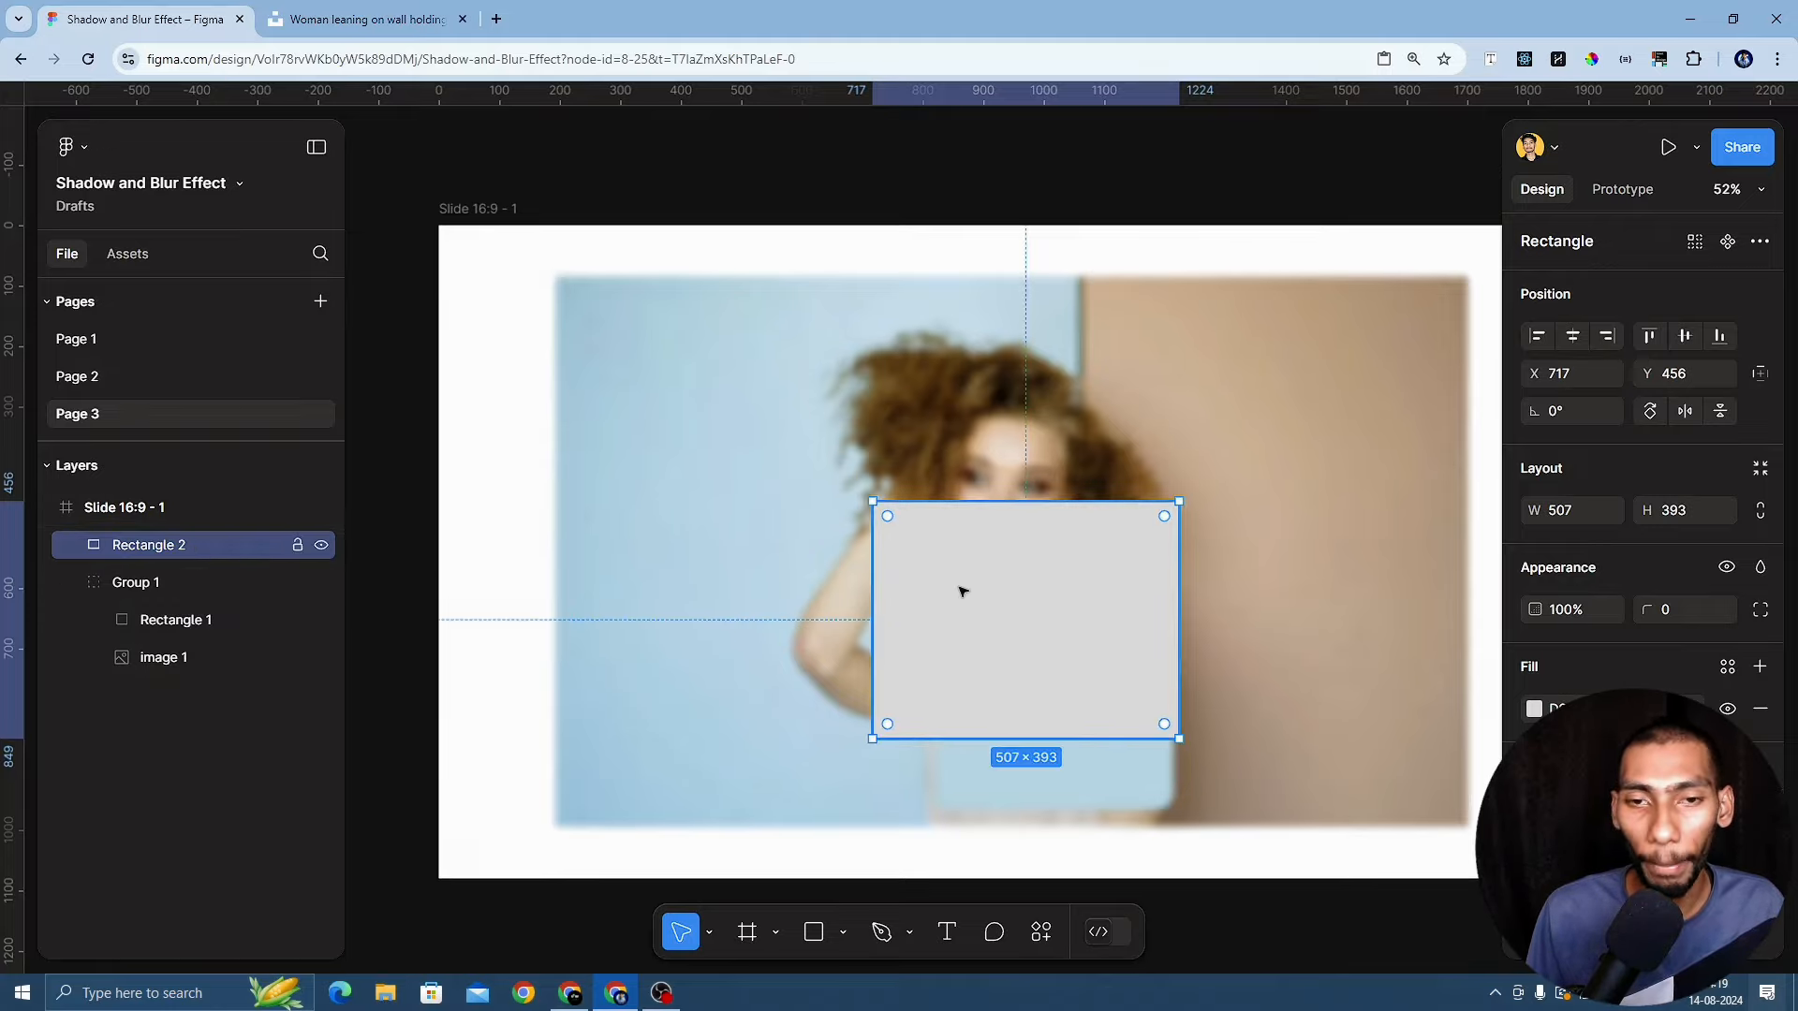
key(Delete)
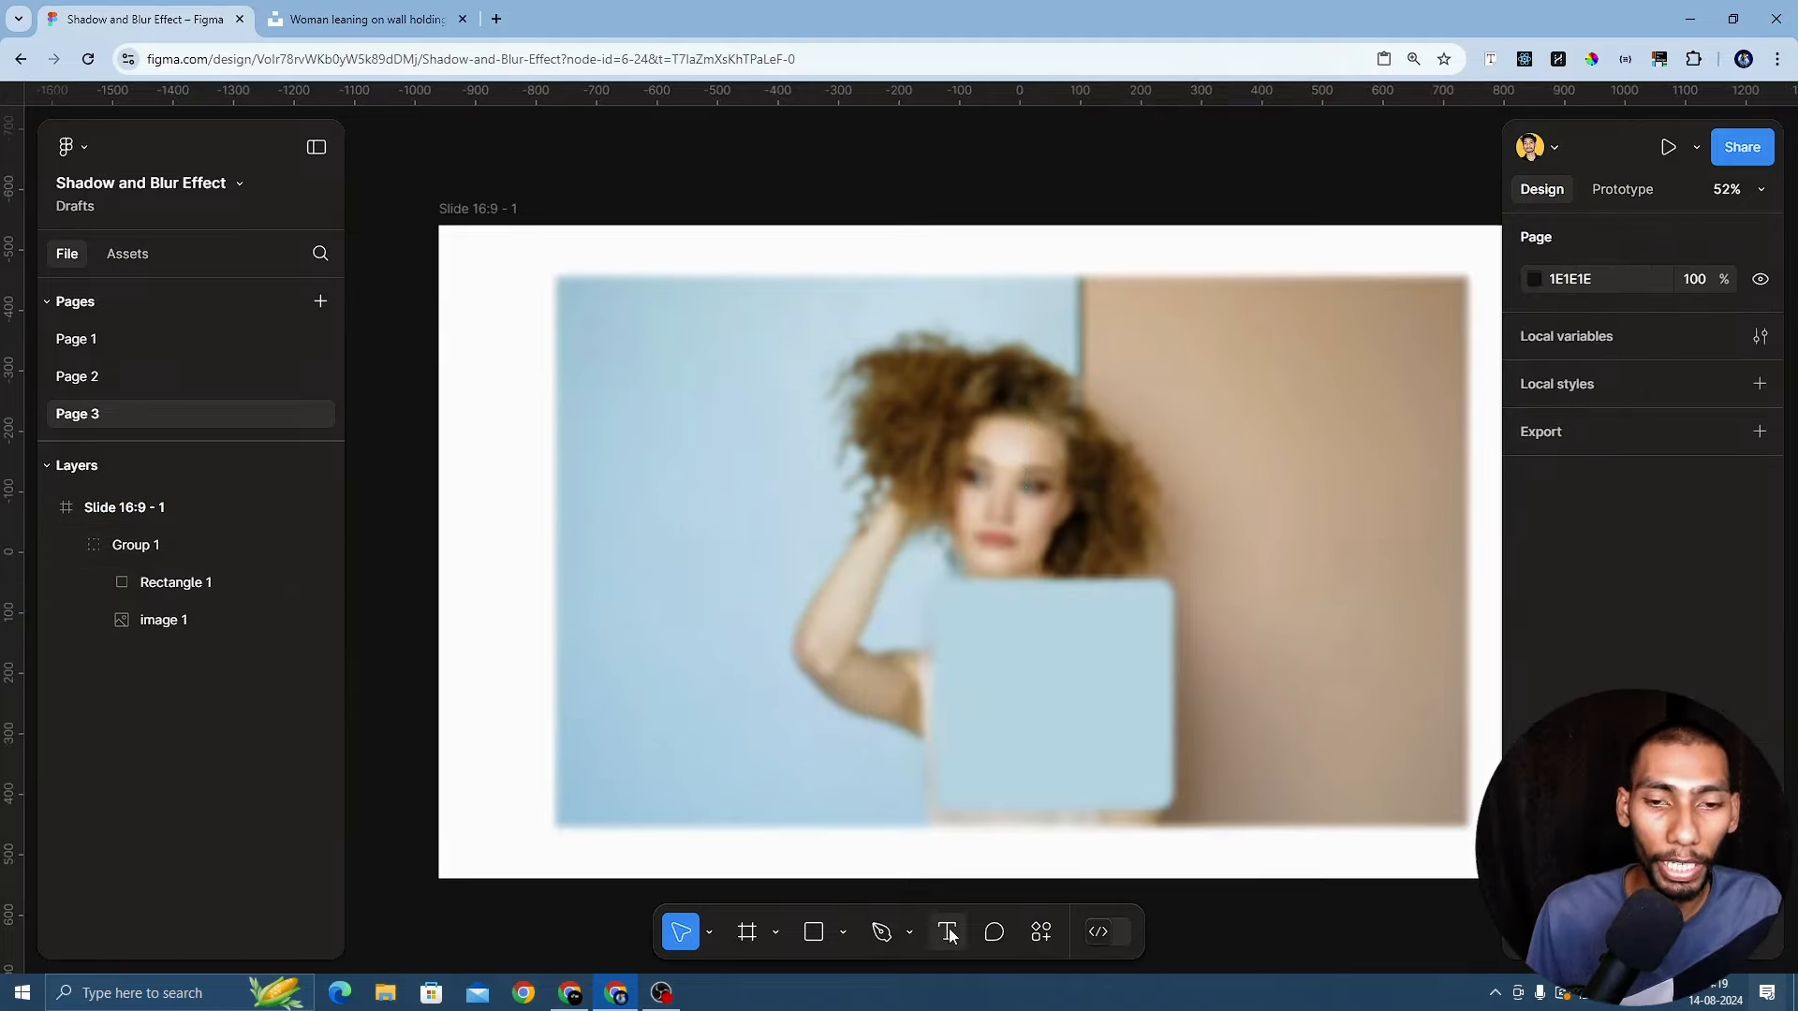
Add the text "Hello! Dosto Kya haal" at size 50 and place it over the blue rectangle at about X 724, Y 715
click(812, 588)
text(Hello! Dosto Kya haal)
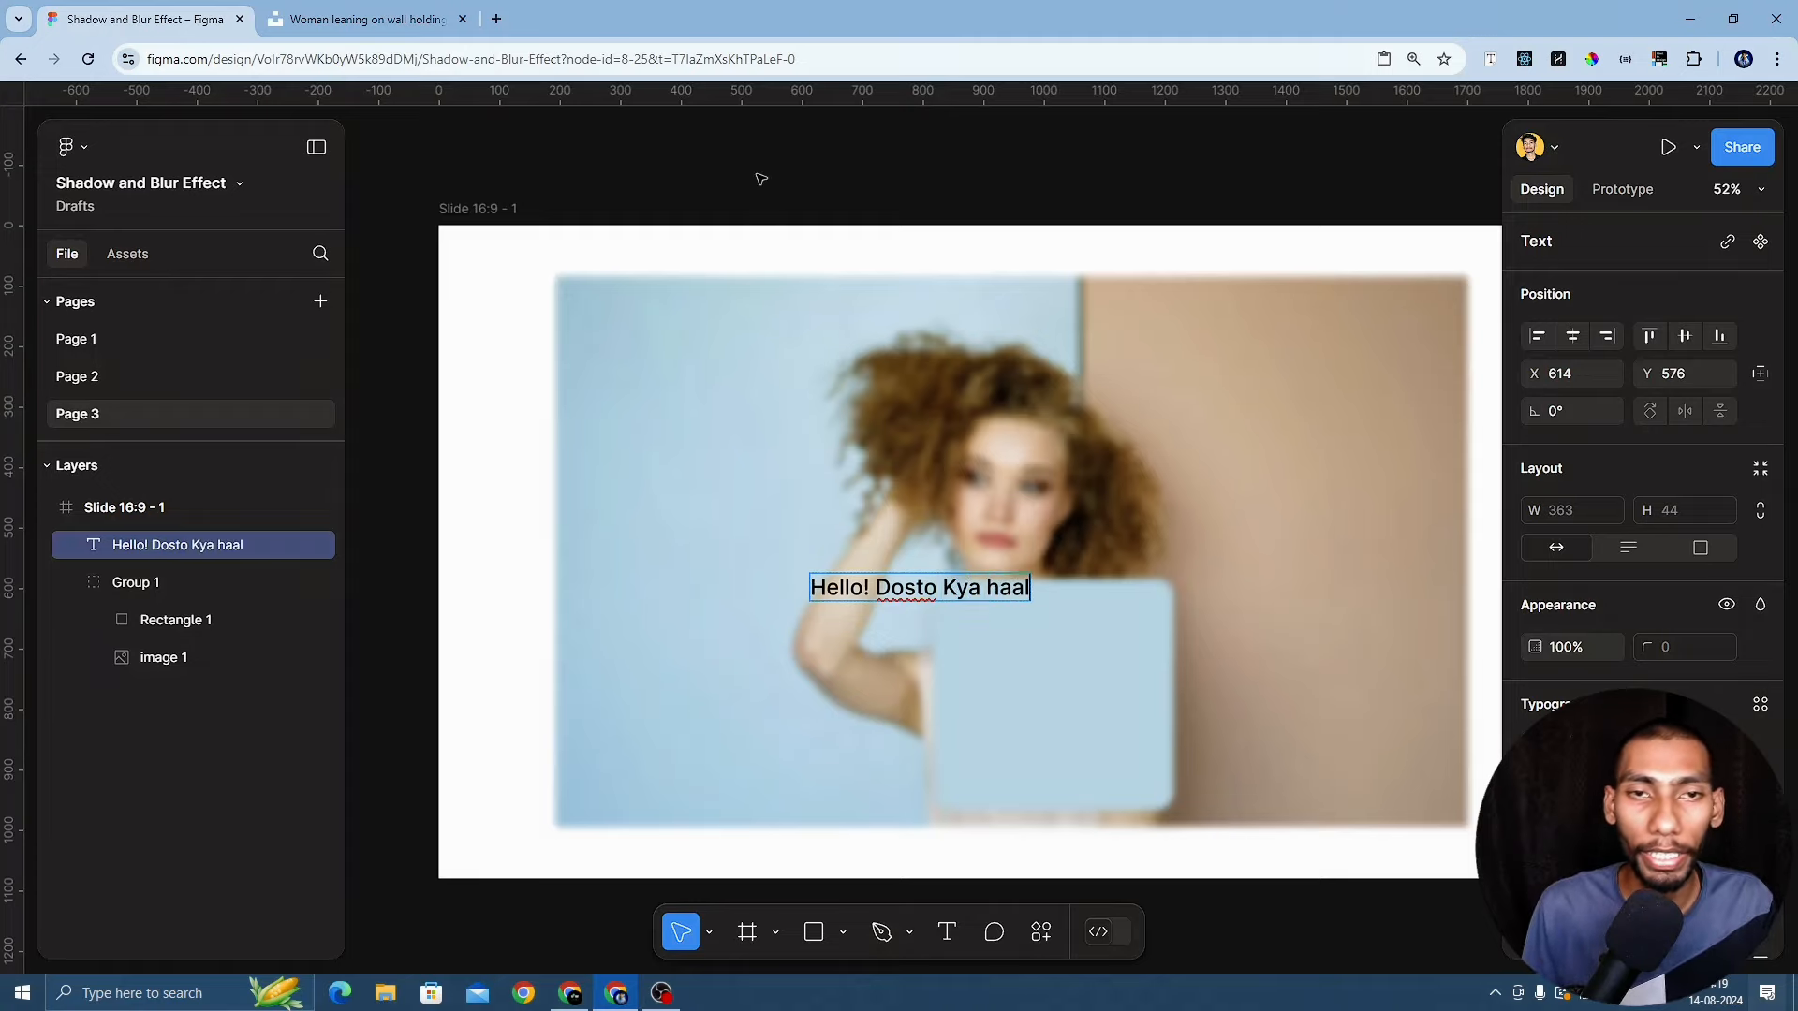
key(Escape)
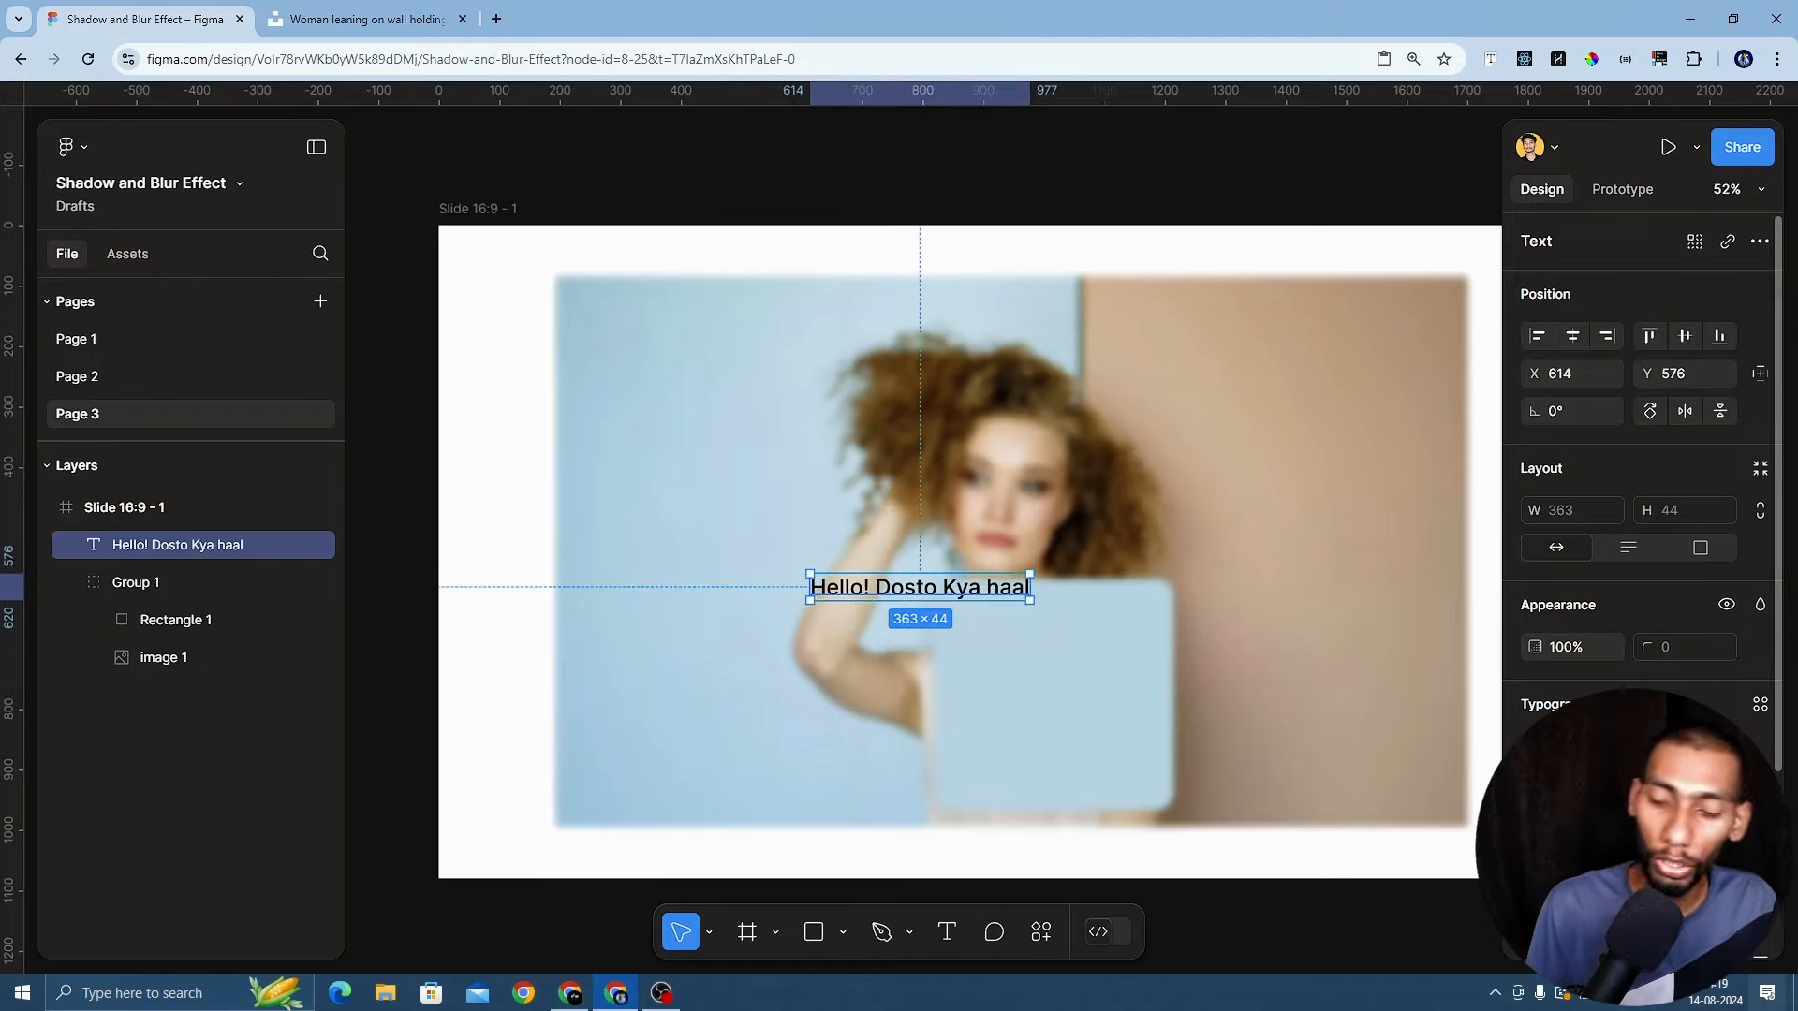
text(50)
key(Return)
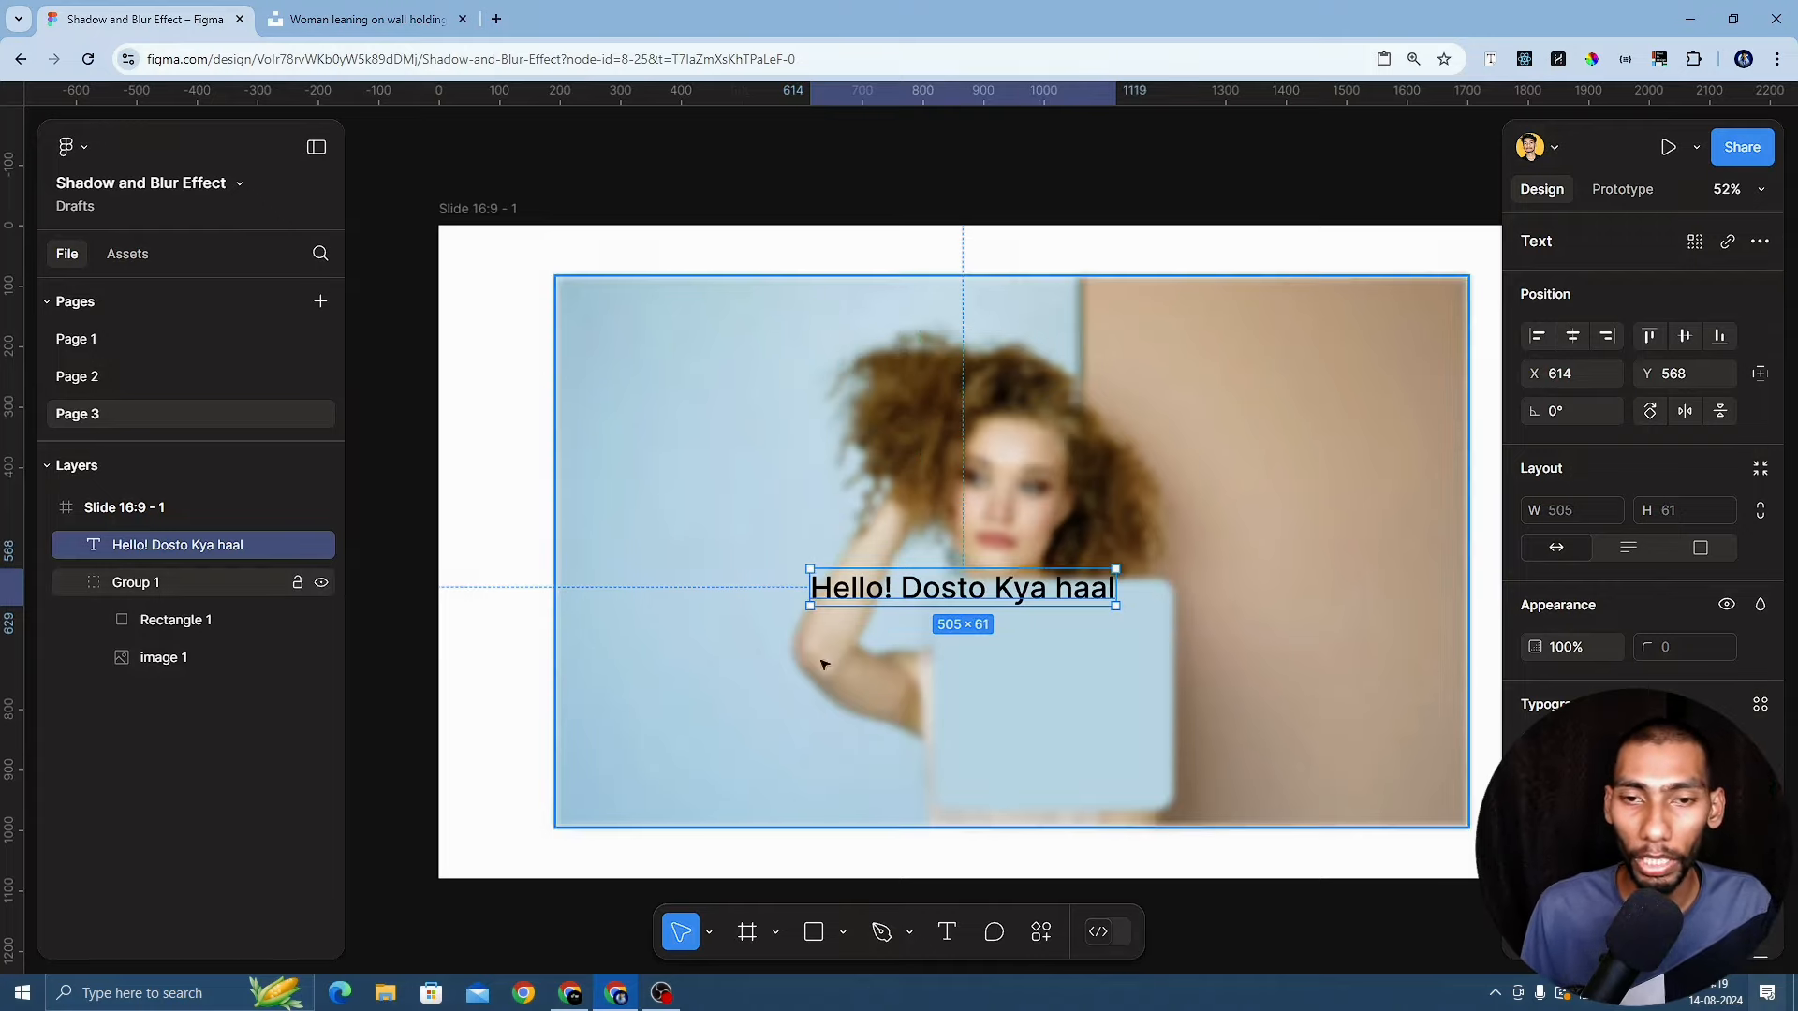
drag(959, 602, 1027, 693)
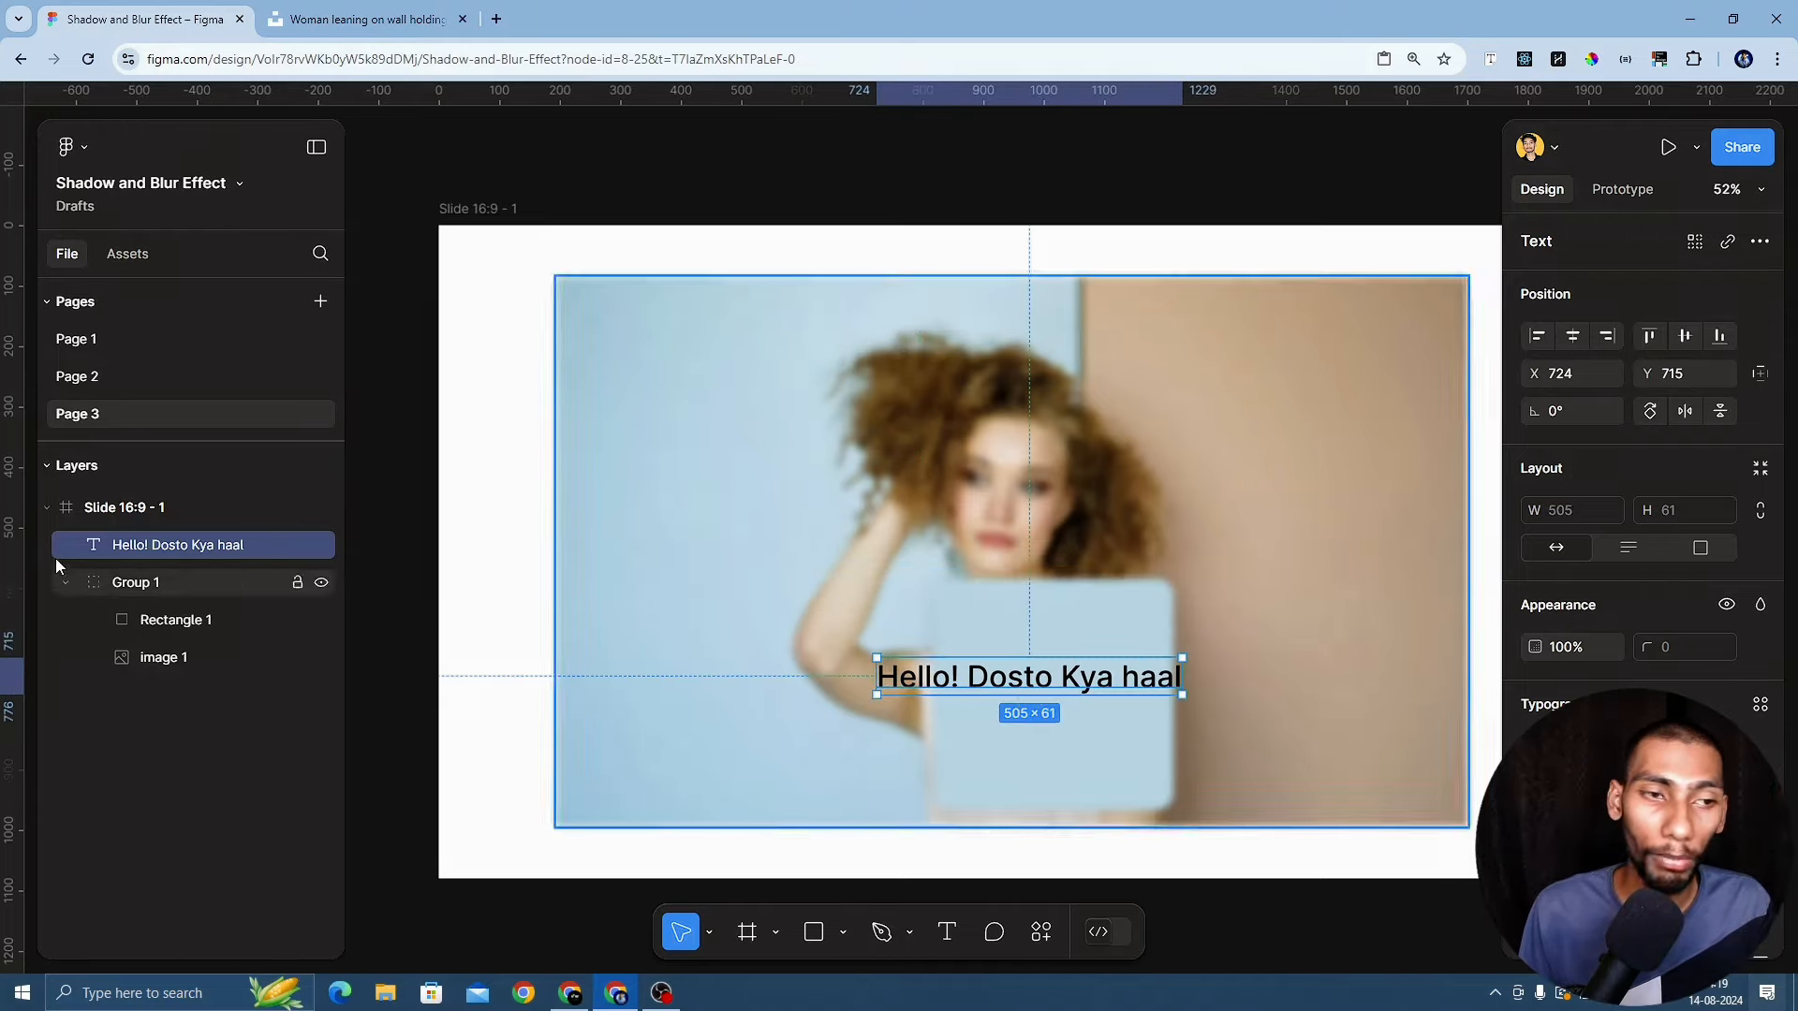
Try nesting the text layer inside the blurred Group 1, undo it, and deselect the text
drag(149, 547, 178, 590)
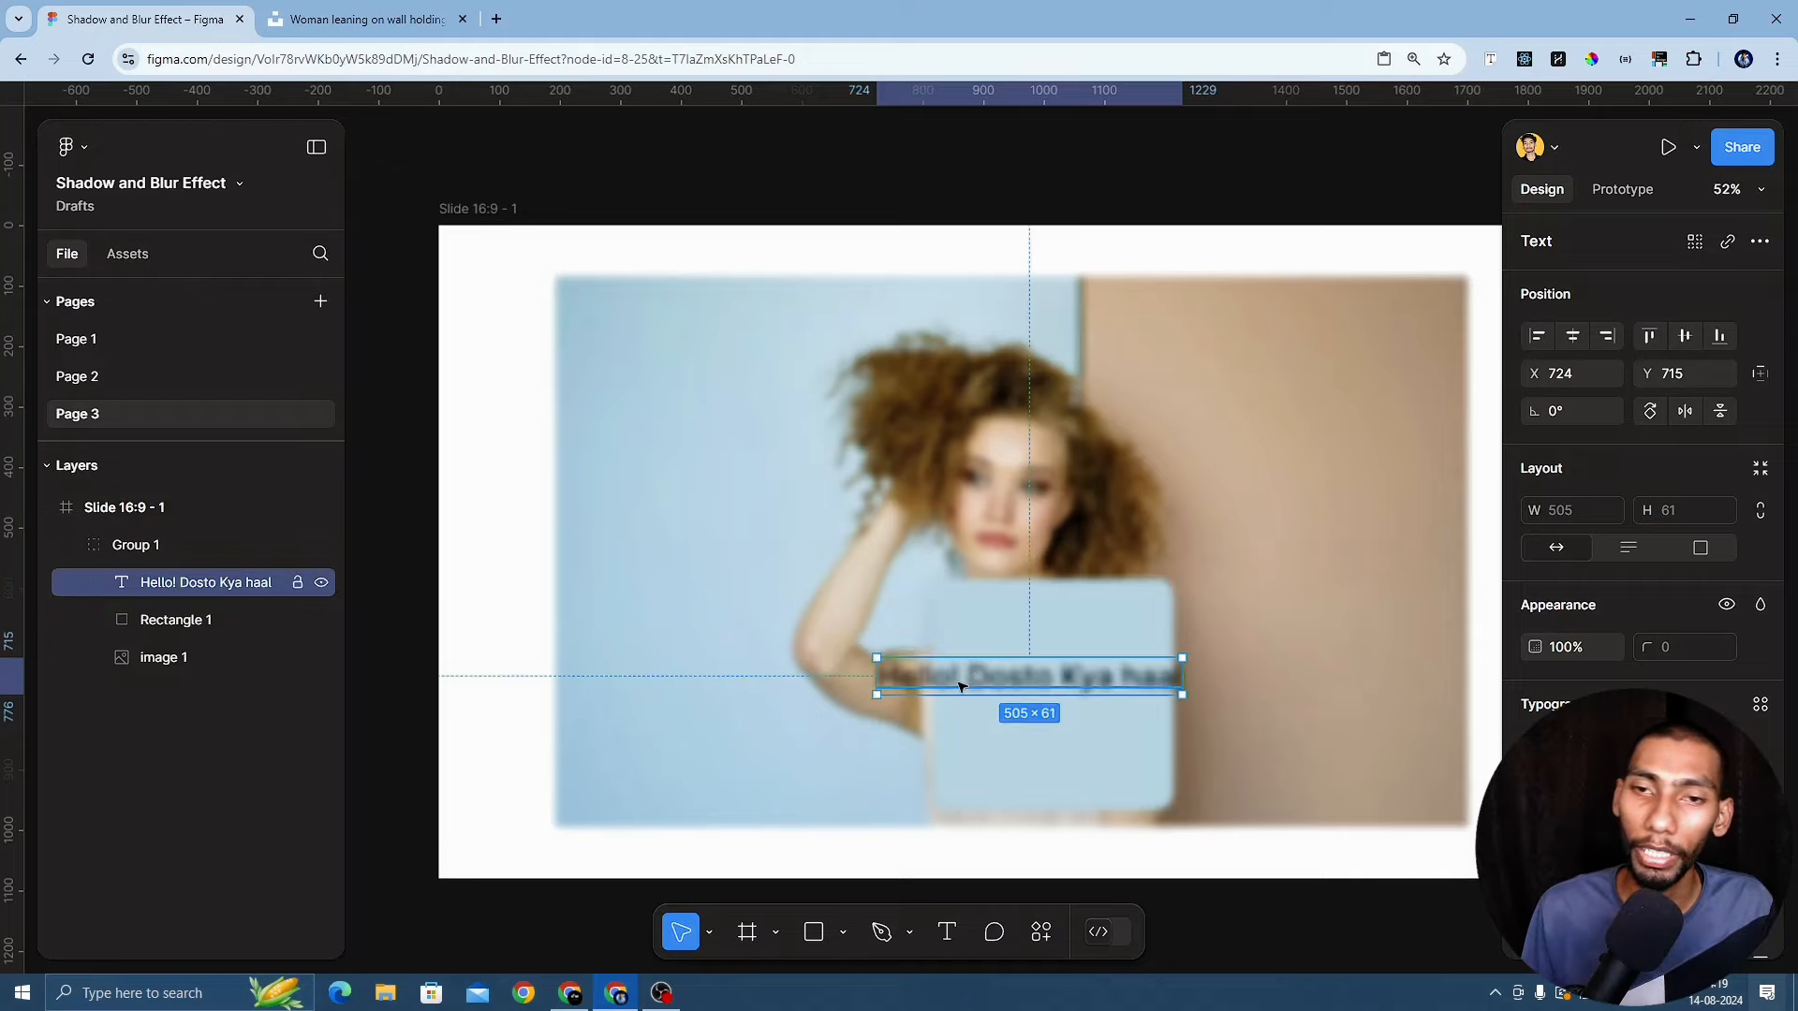
key(ctrl+z)
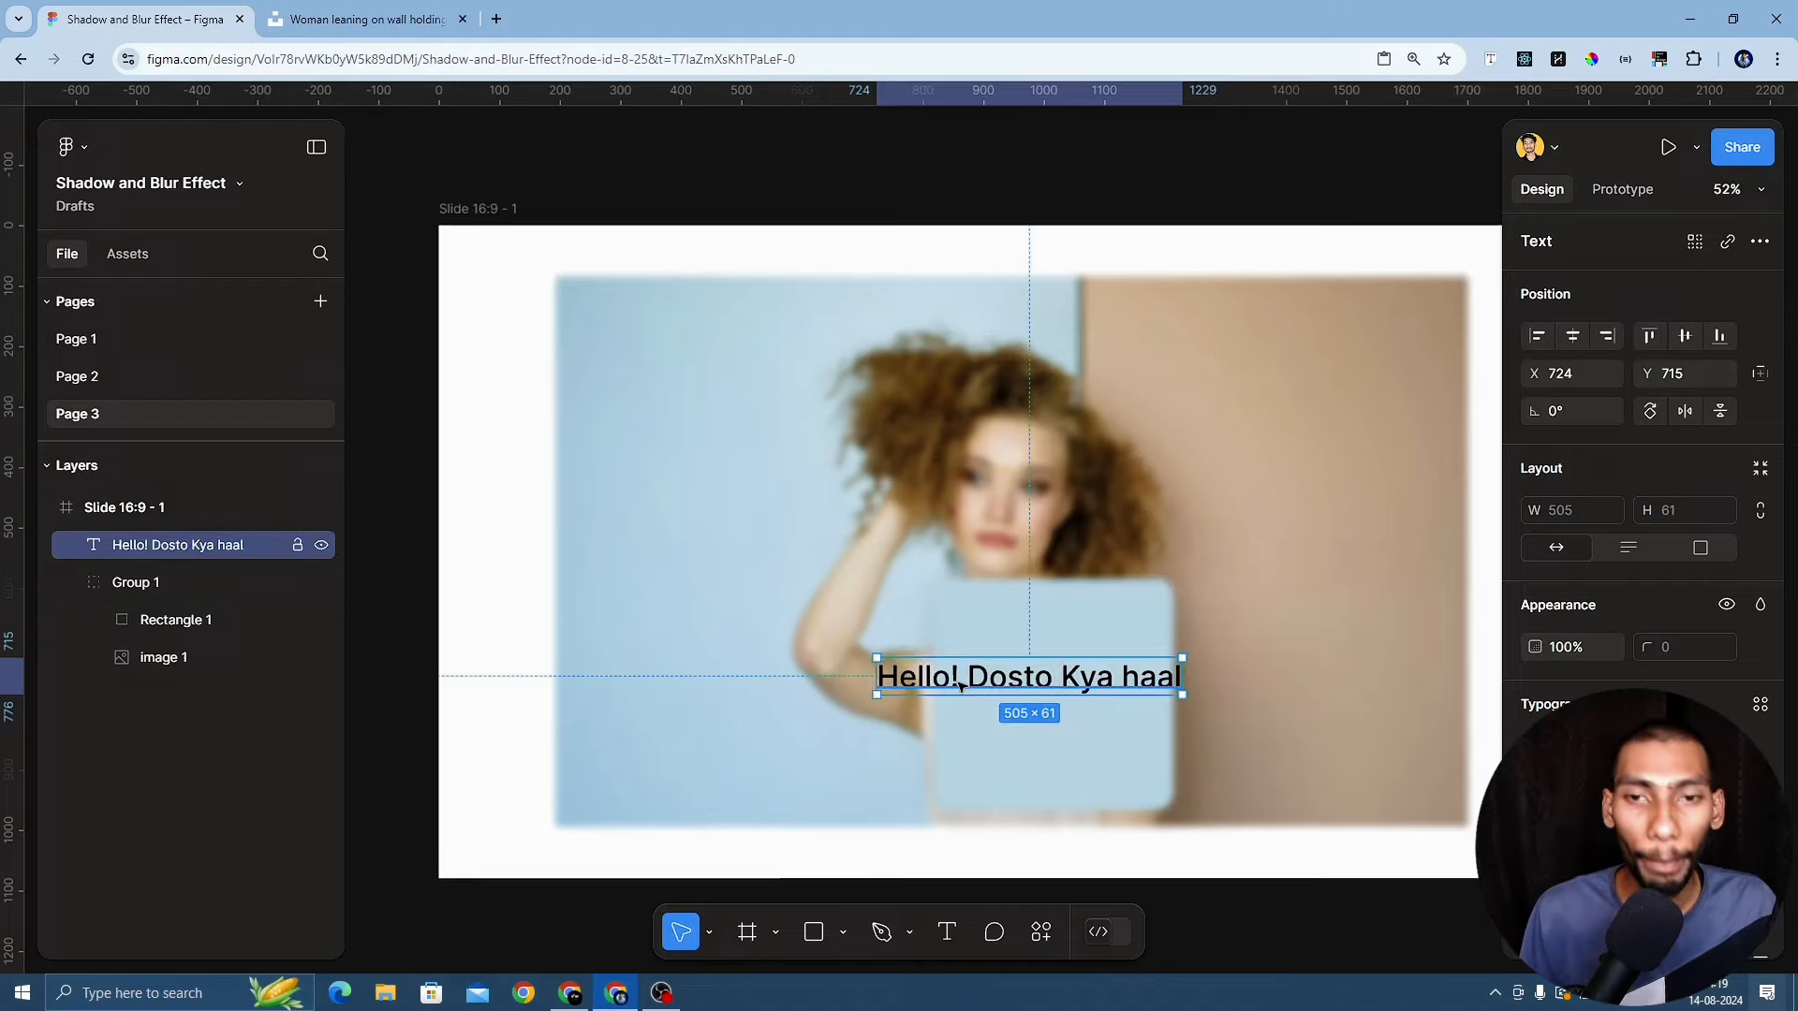
click(831, 200)
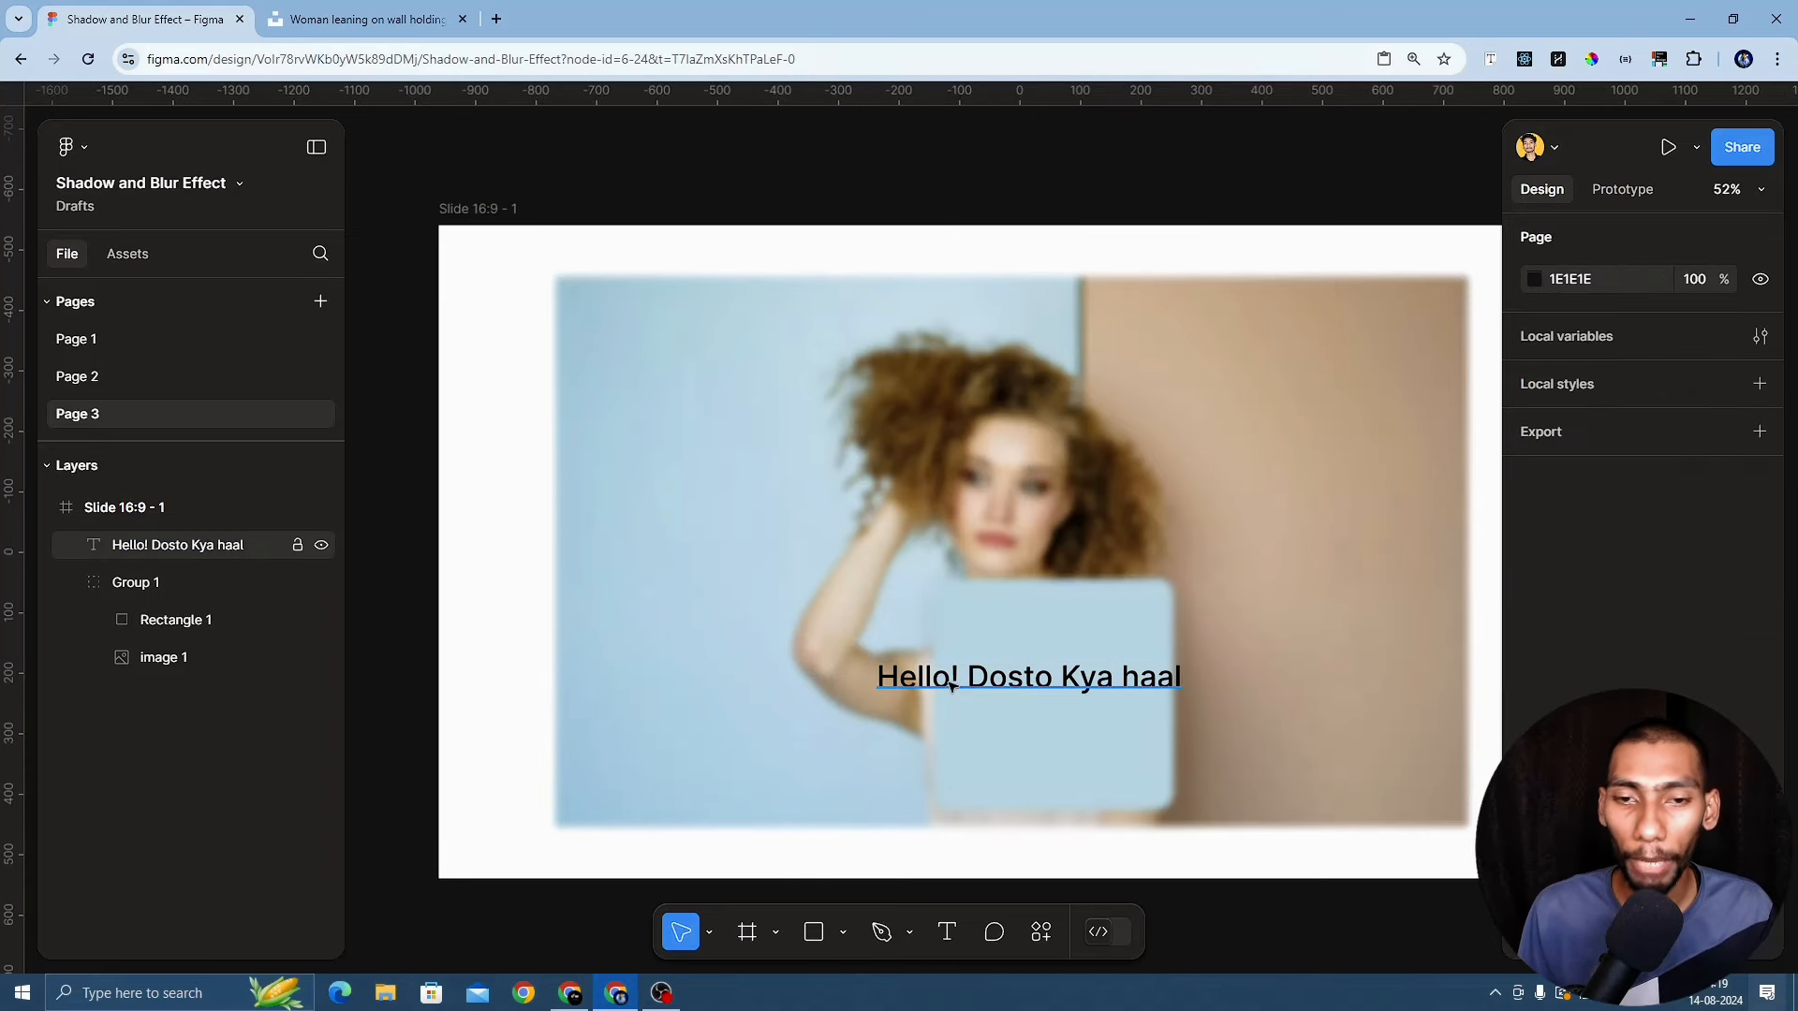
Switch to the Blur Effects presentation slide to check the Background Blur description, and return to Figma
key(alt+Tab)
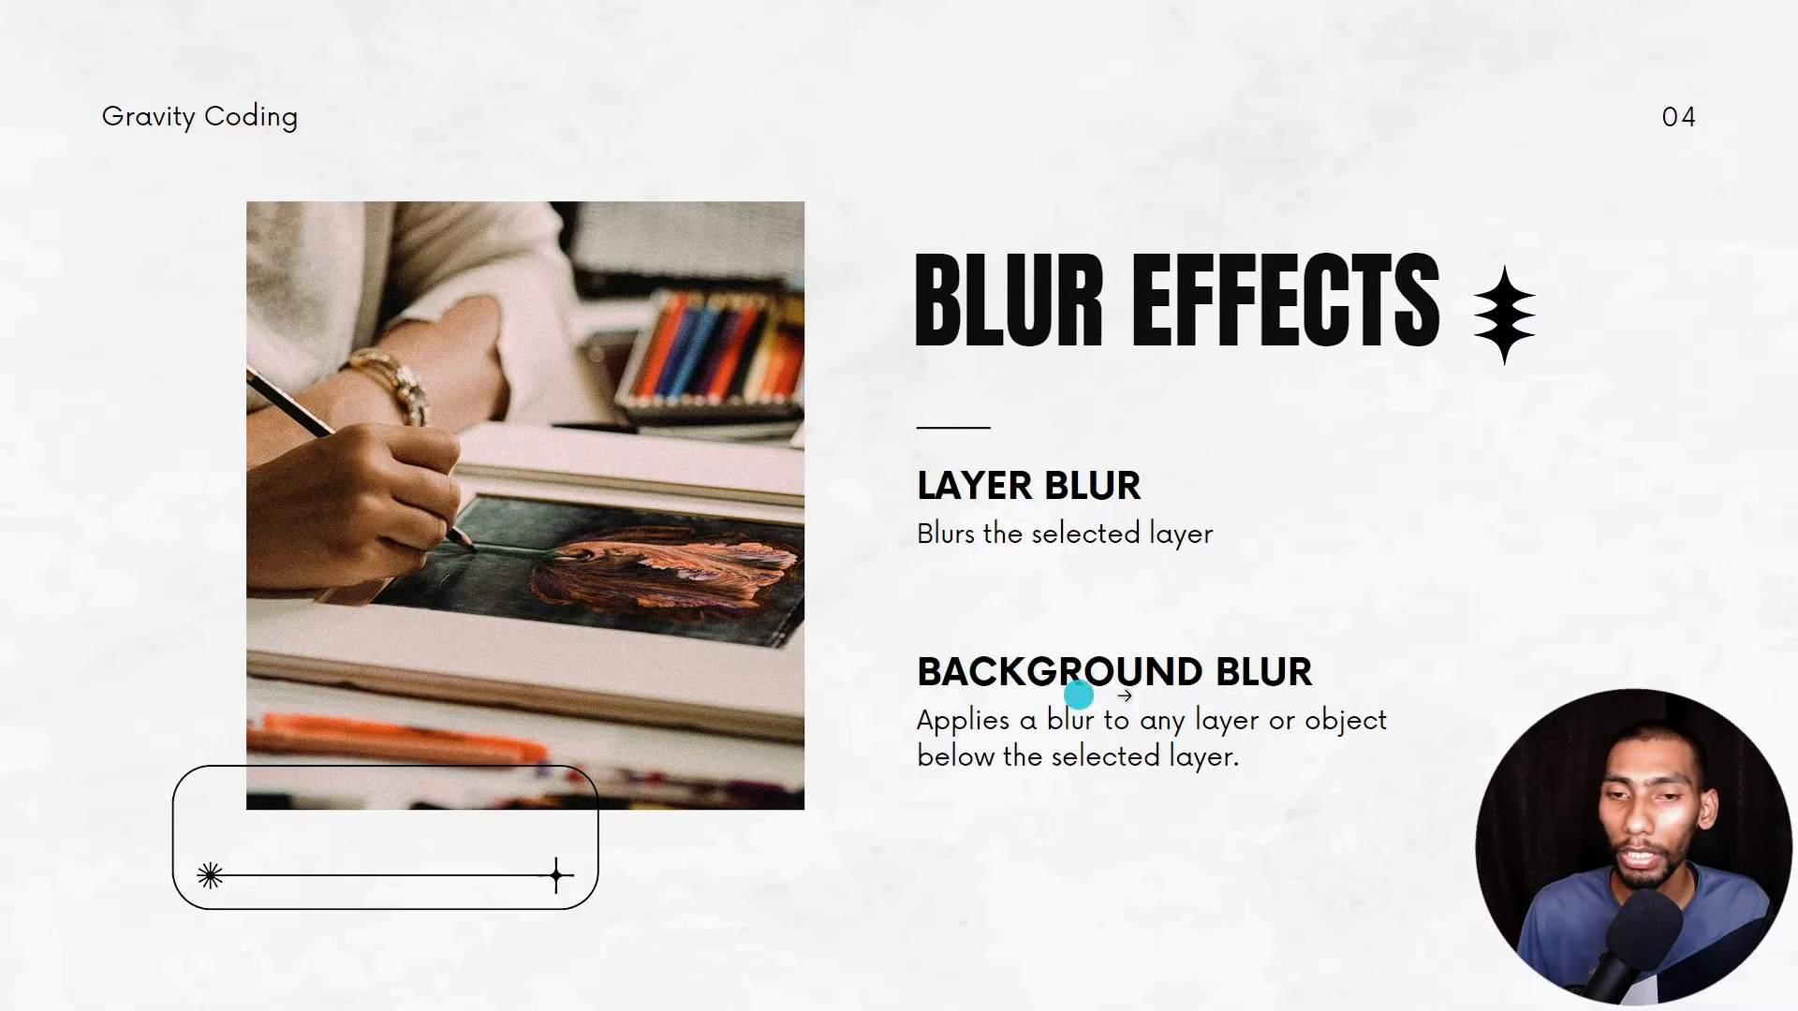
key(alt+Tab)
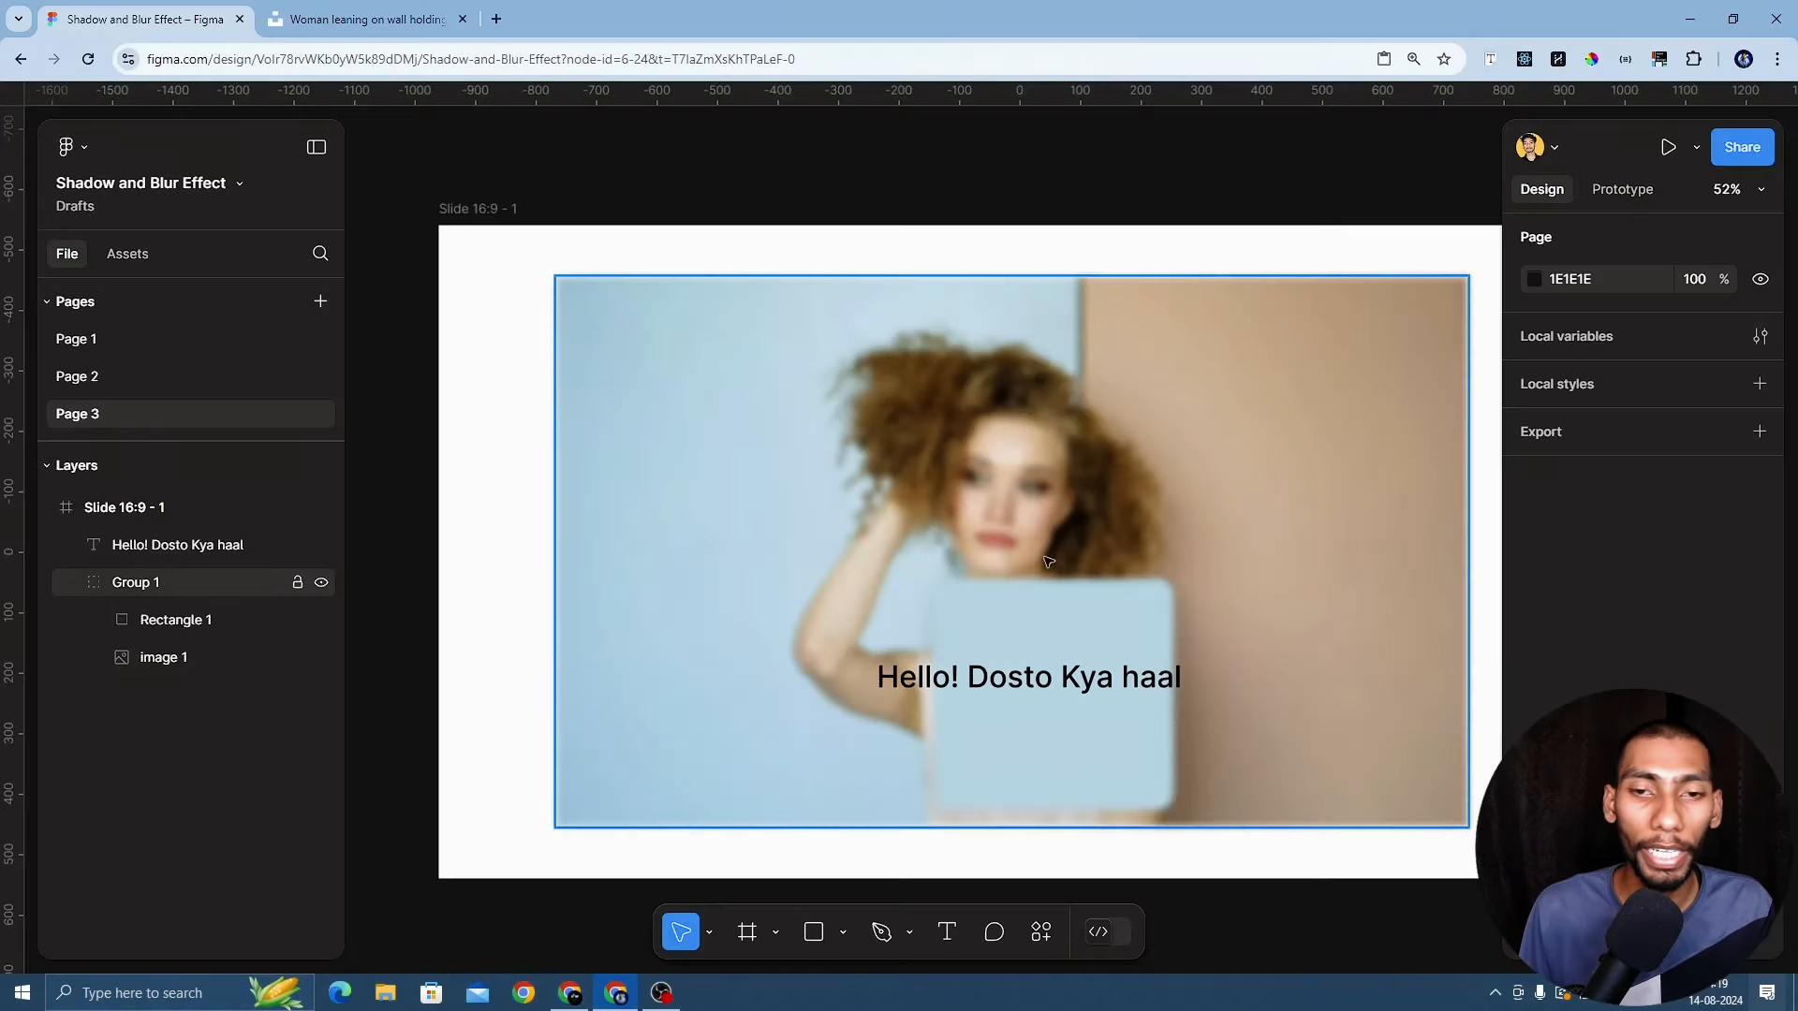
Undo the text layer, the extra rectangle and the group's latest layer blur increases
click(1023, 675)
key(ctrl+z)
key(ctrl+z)
key(ctrl+z)
key(ctrl+z)
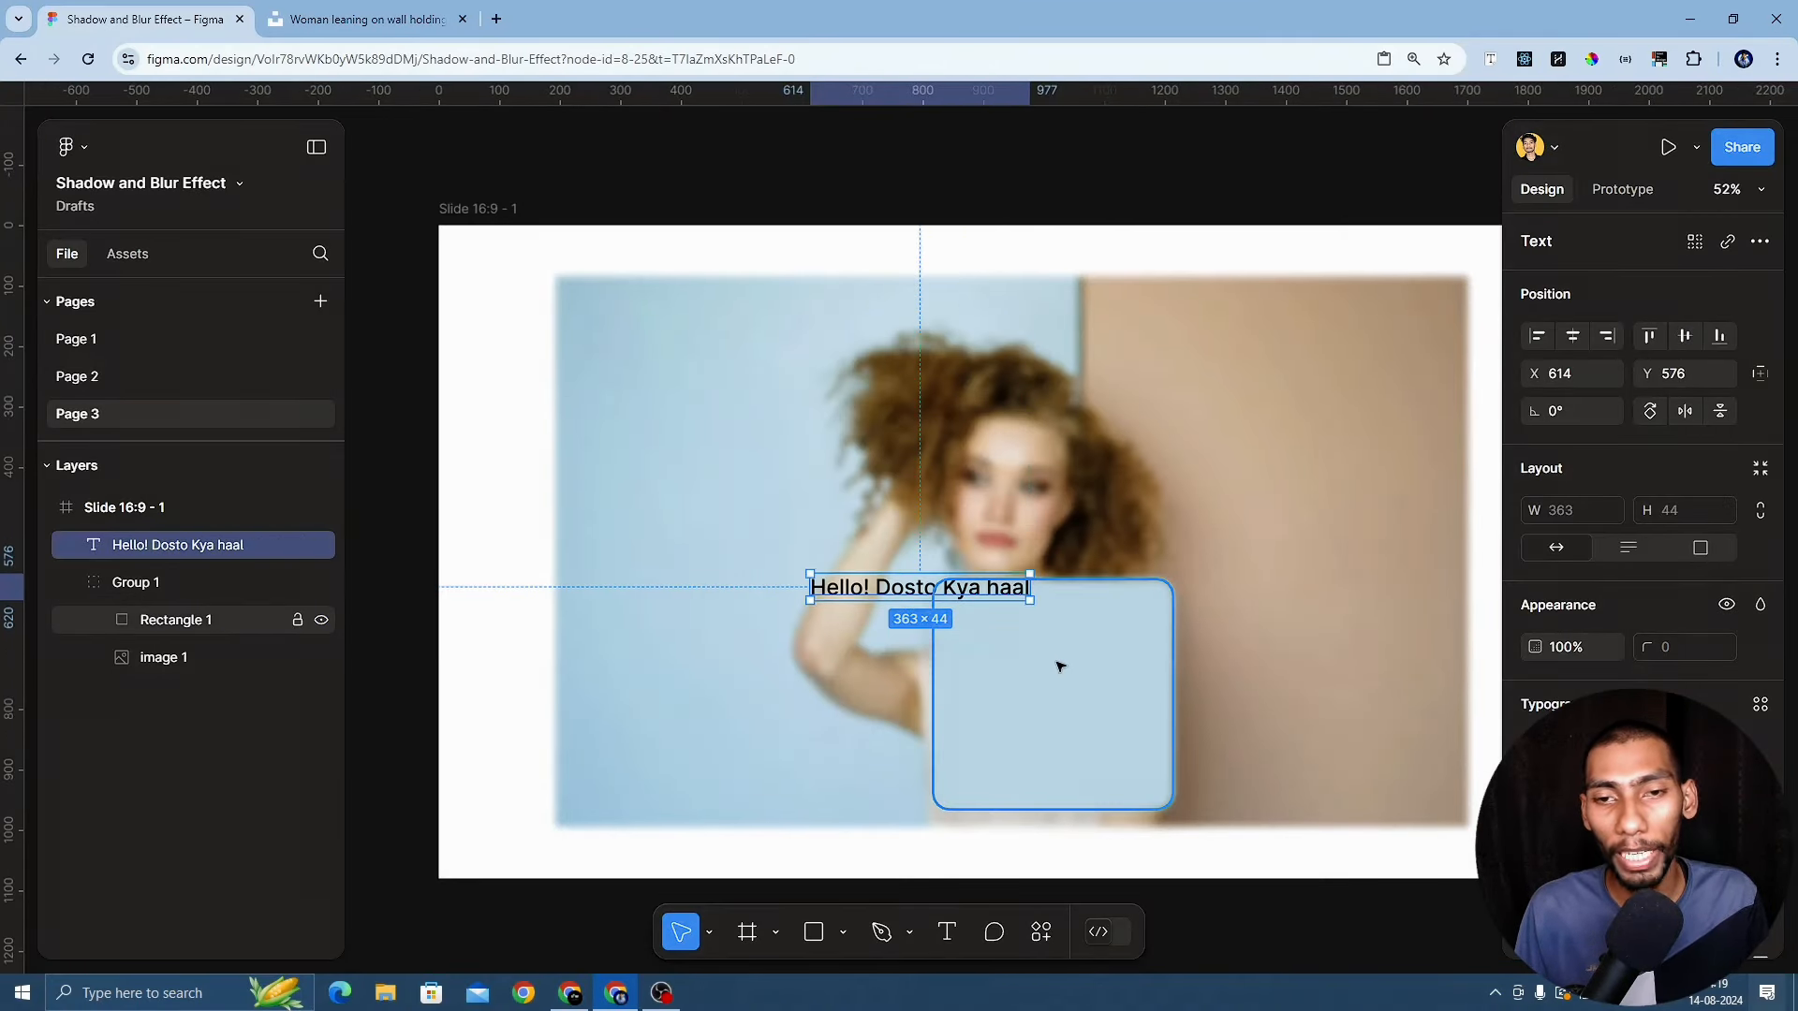
key(ctrl+z)
key(ctrl+z)
key(ctrl+z)
key(ctrl+z)
key(ctrl+z)
key(ctrl+z)
key(ctrl+z)
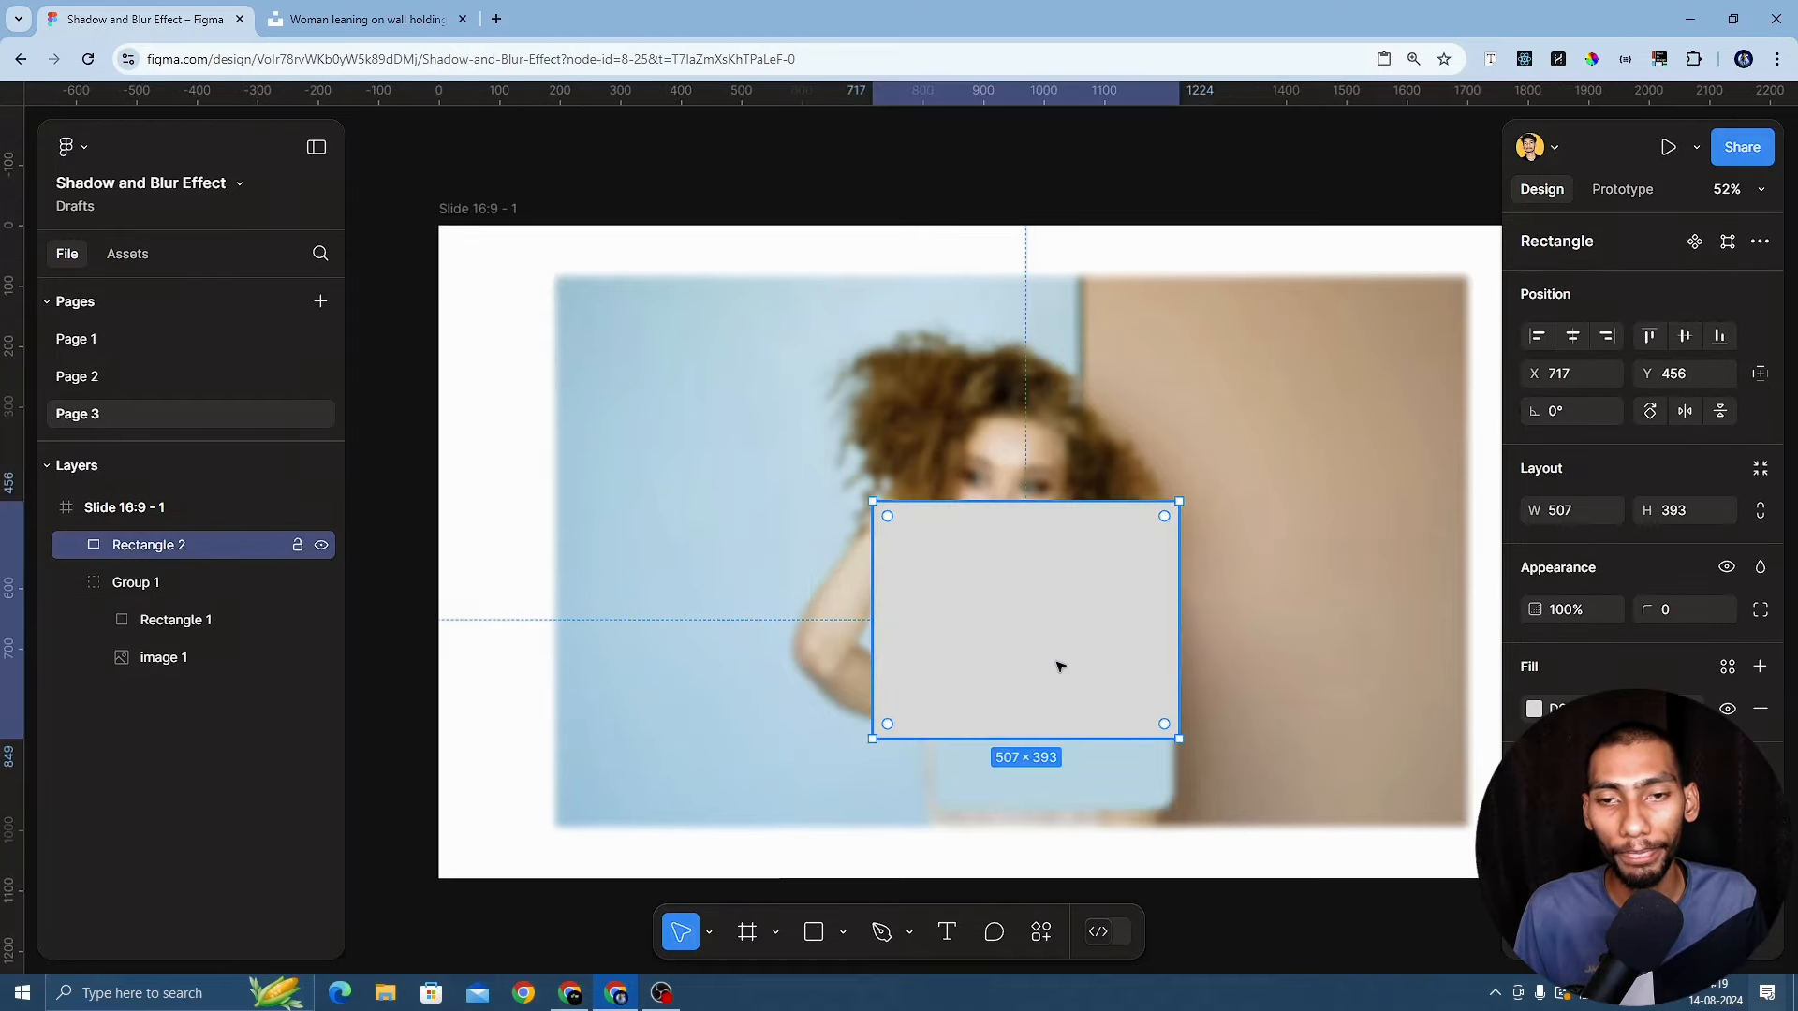
key(ctrl+z)
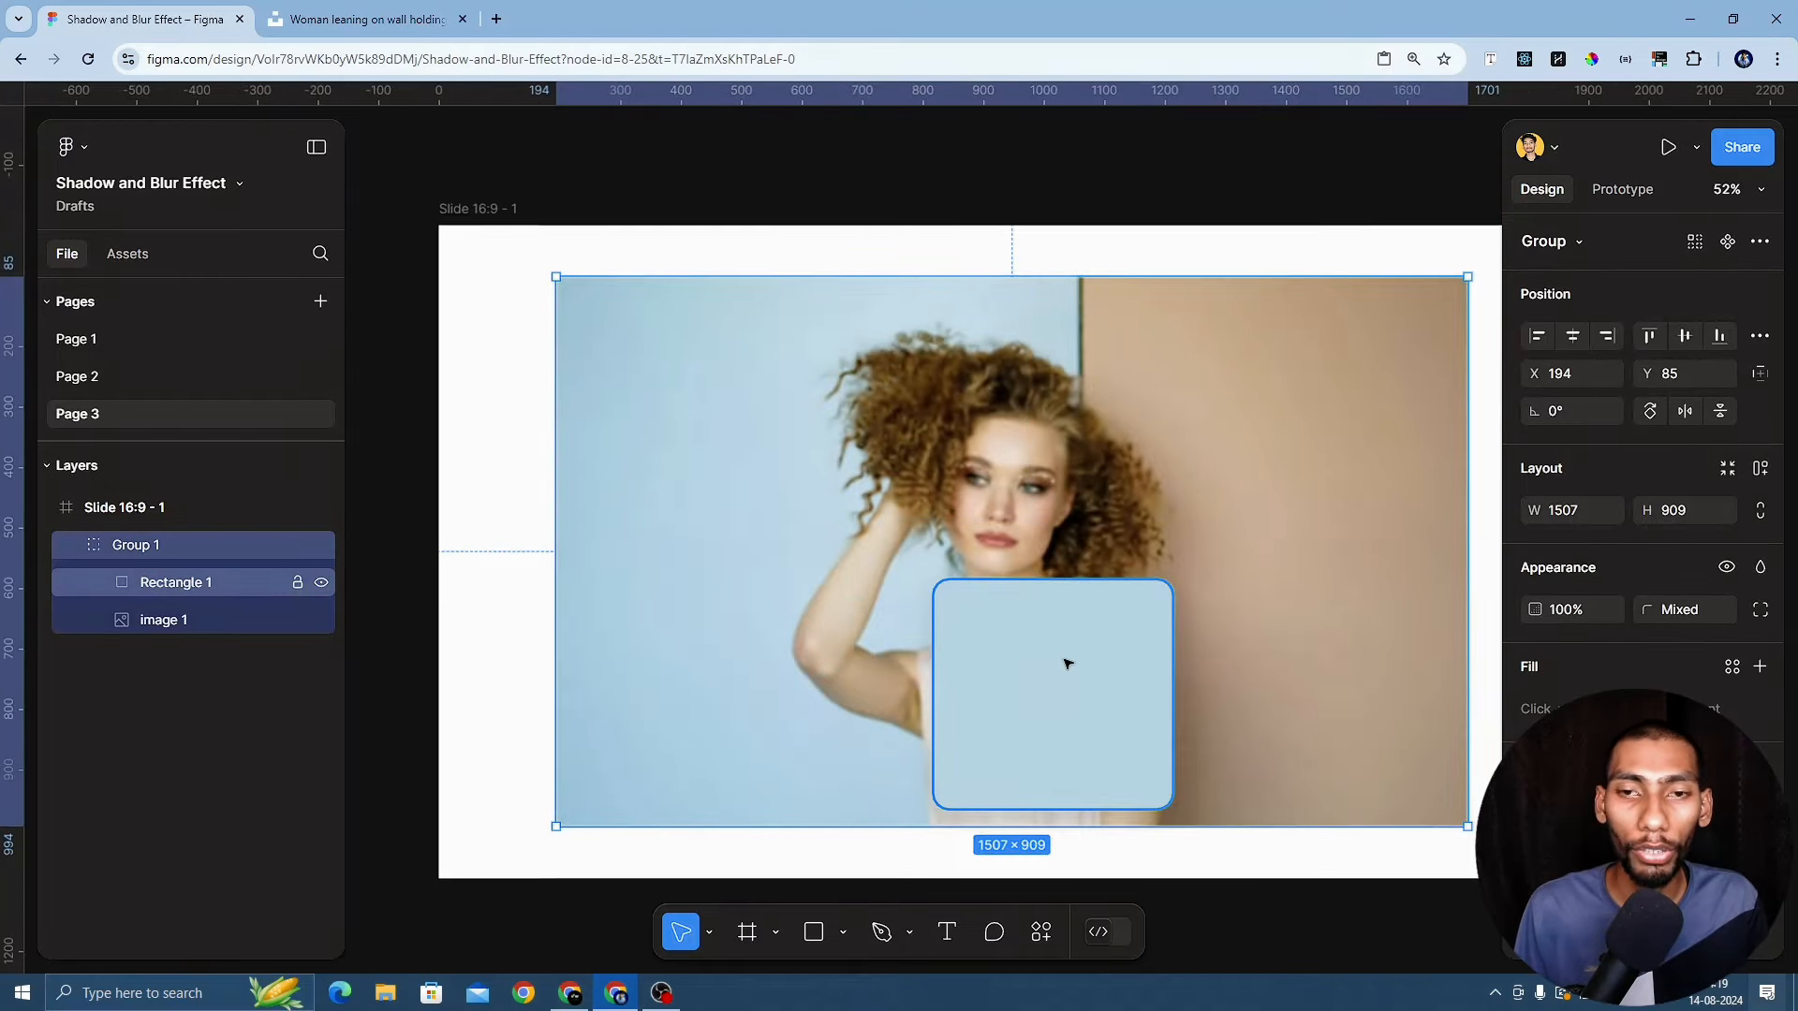
Redo and undo the group's layer blur changes to compare the blurred and sharp photo
key(ctrl+shift+z)
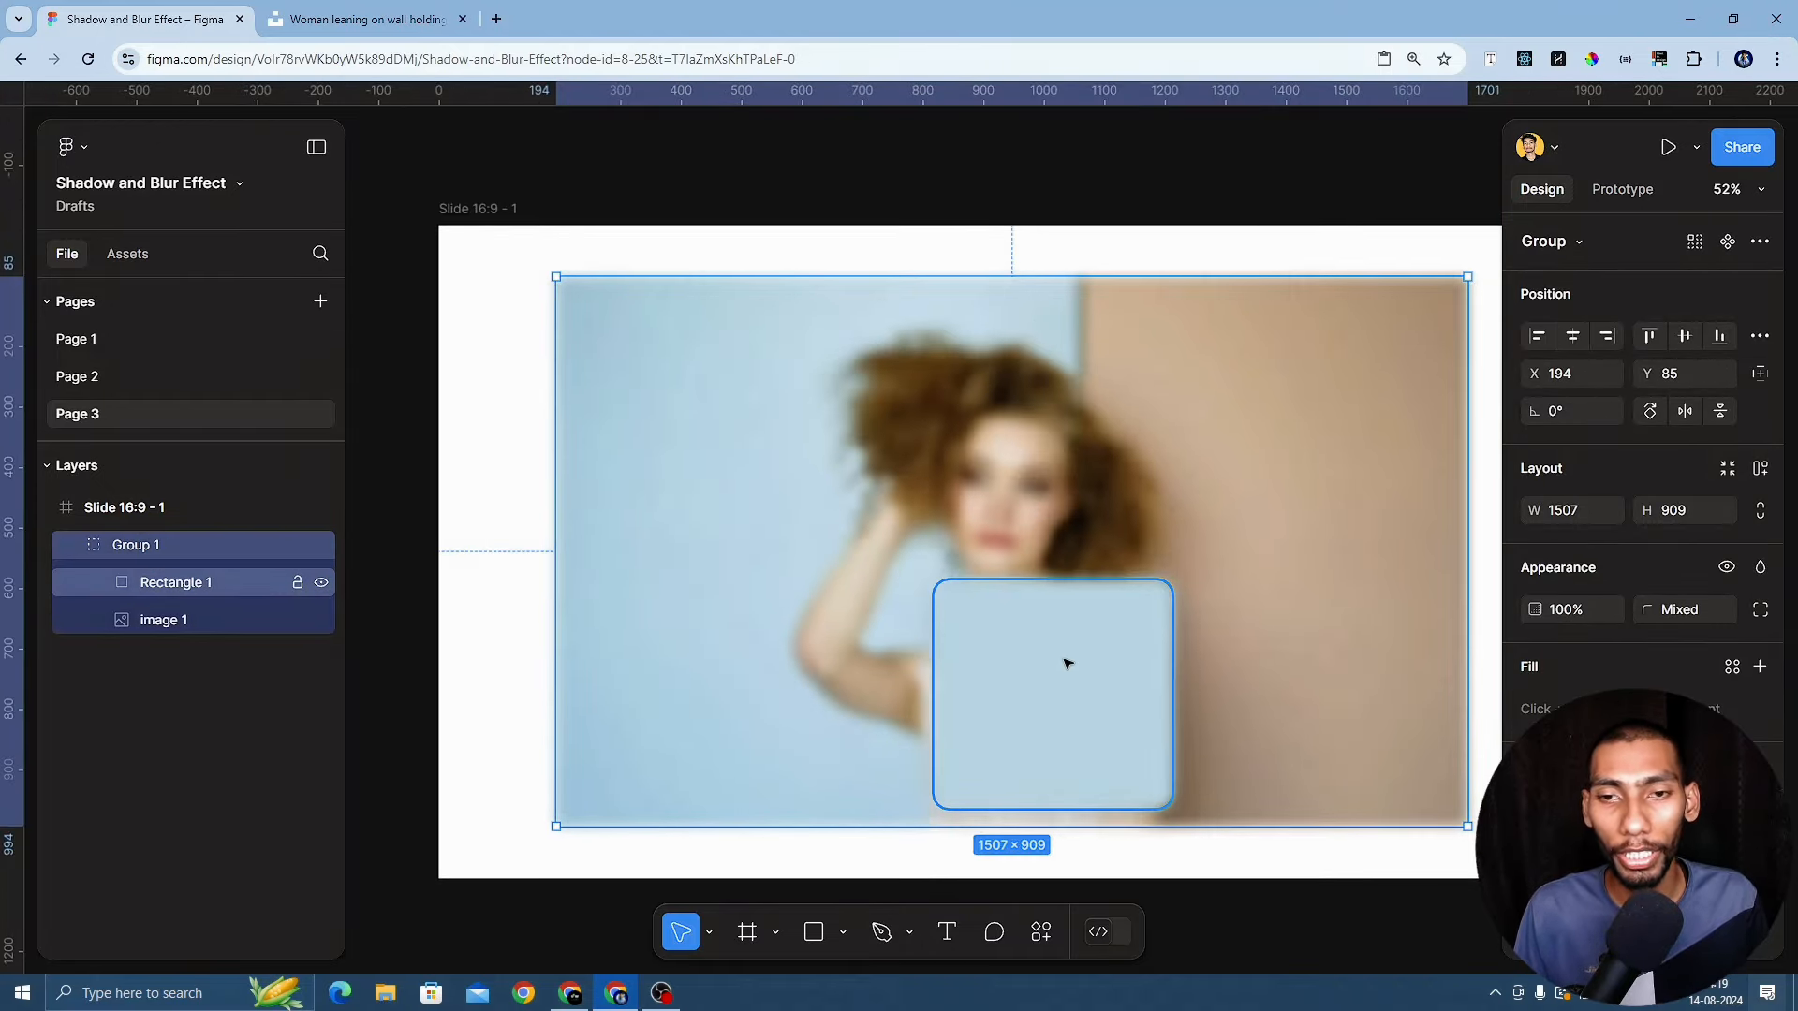
key(ctrl+z)
key(ctrl+shift+z)
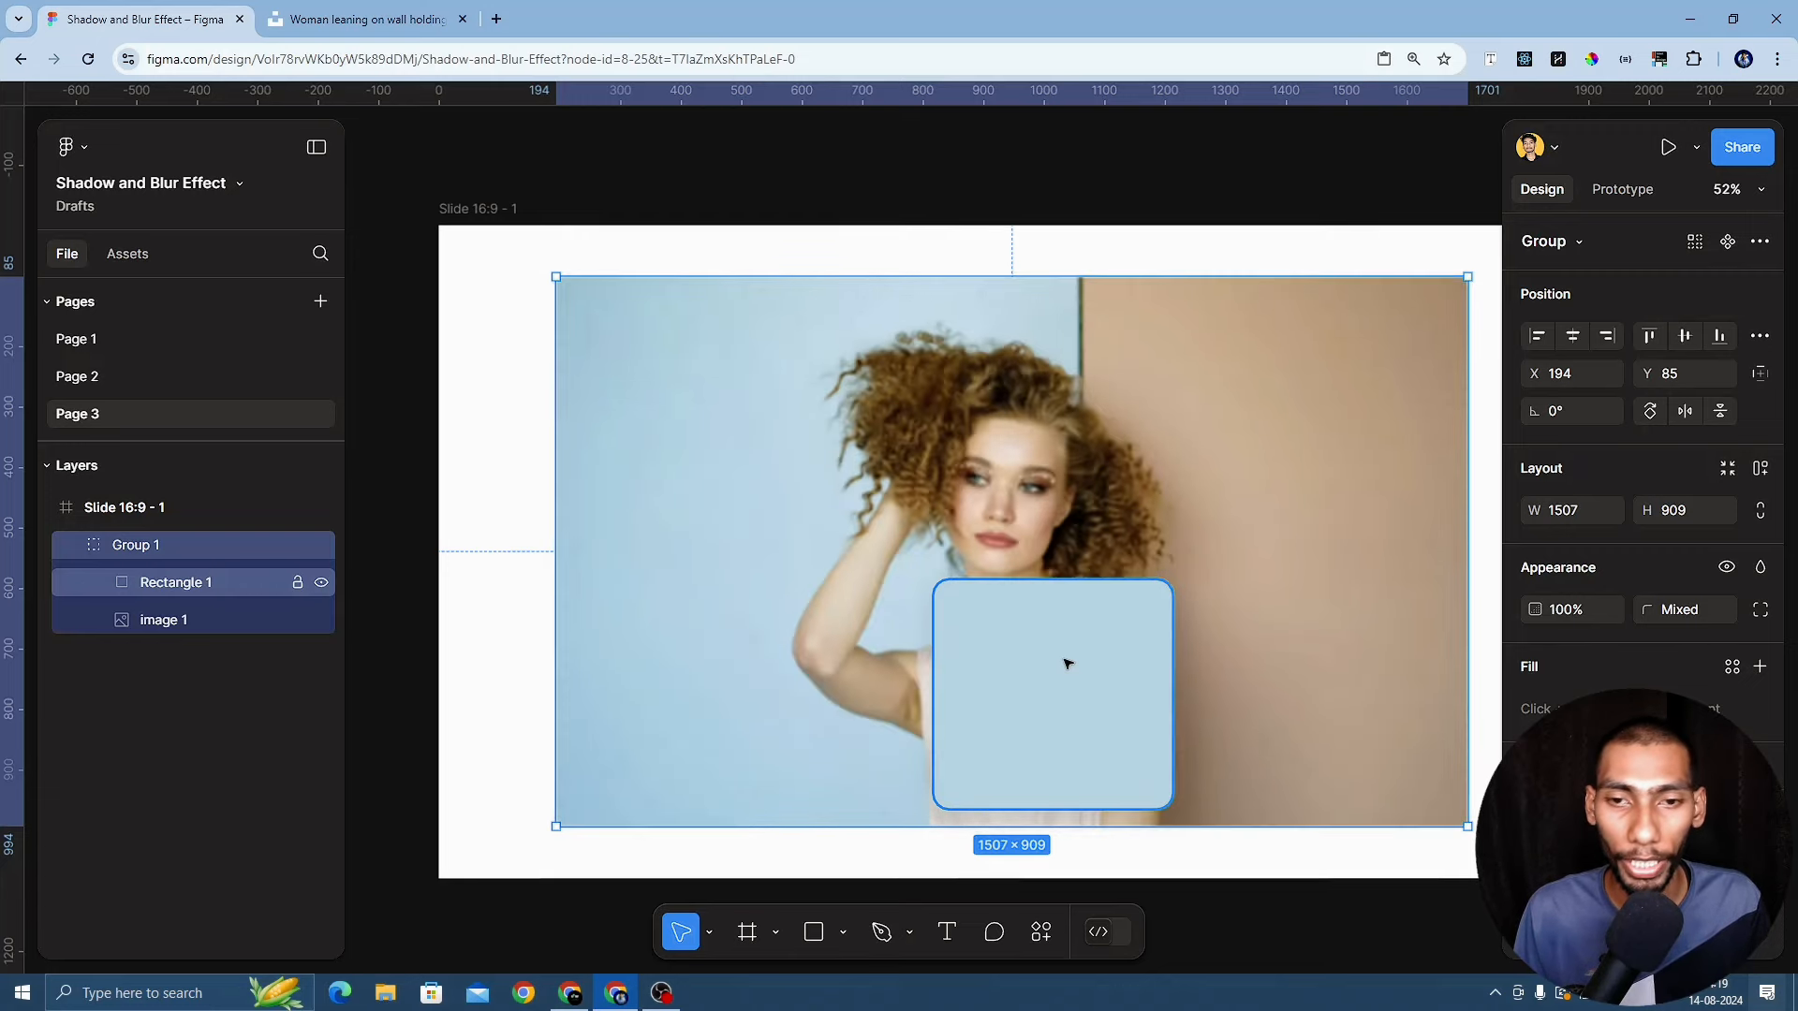
key(ctrl+z)
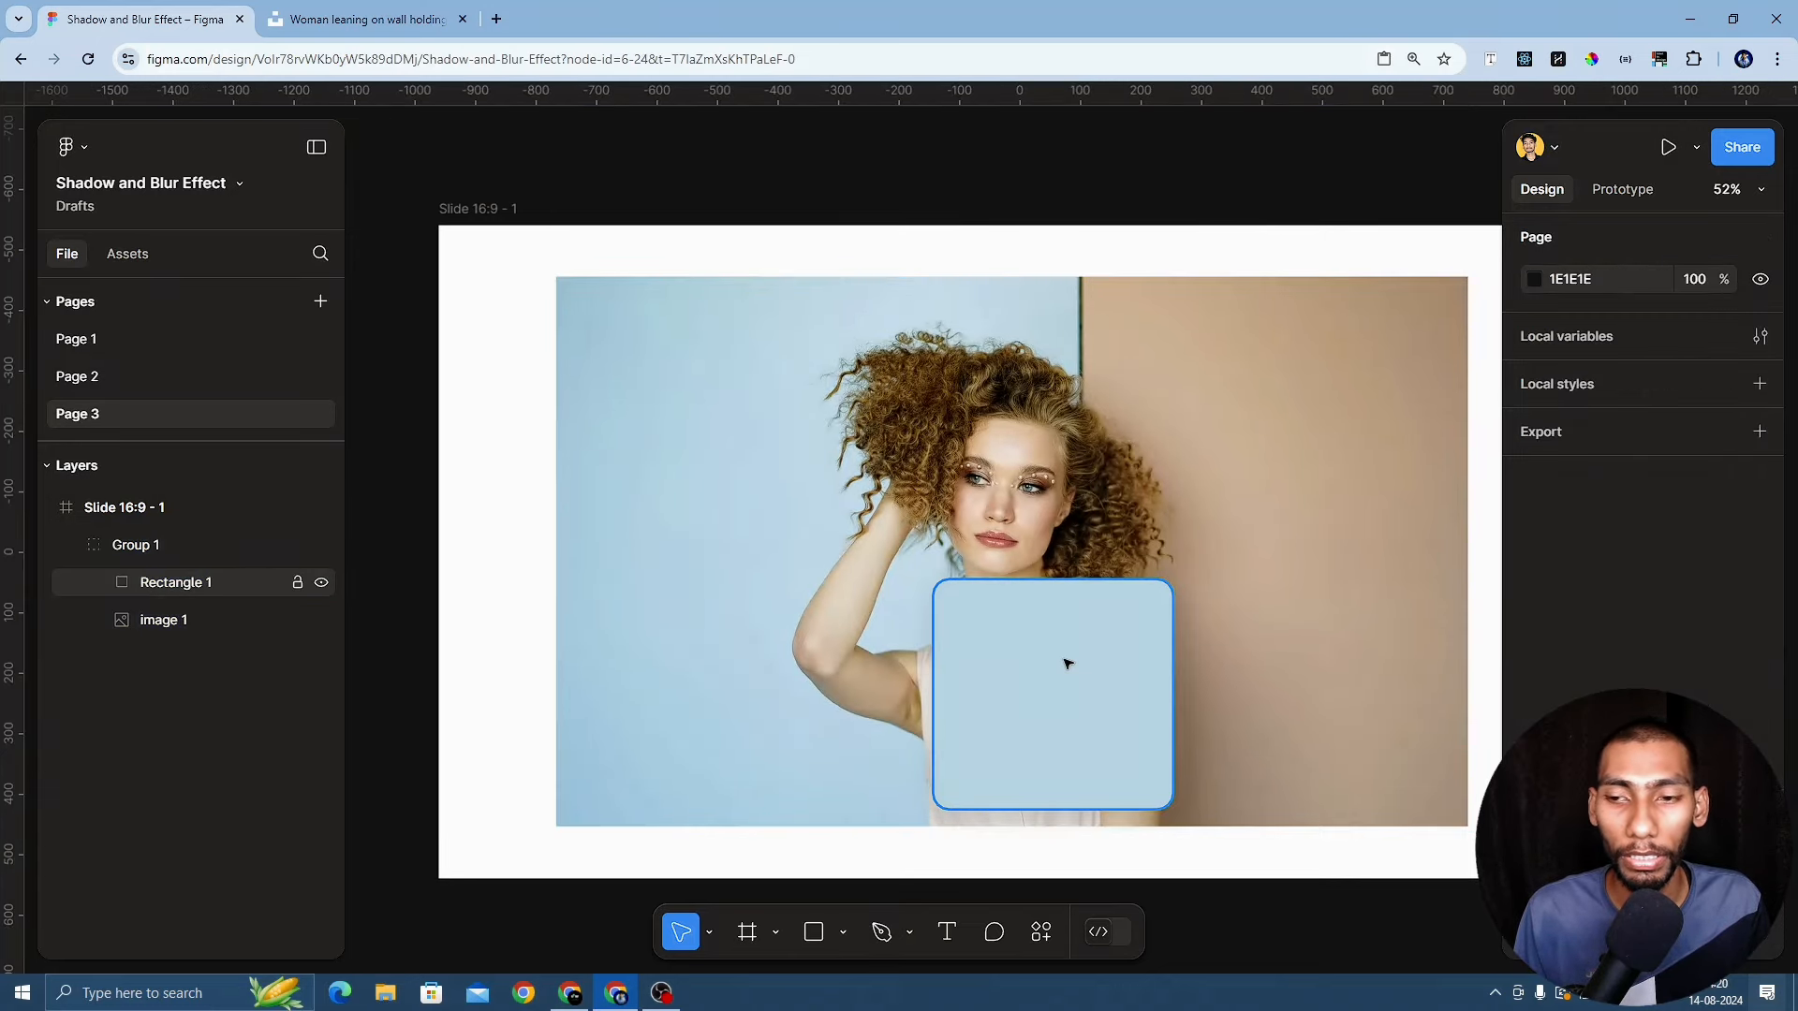
Undo the grouping, resizing and recolouring until the white 748 × 197 rectangle sits back outside the slide above the photo
key(ctrl+shift+z)
key(ctrl+z)
key(ctrl+z)
key(ctrl+z)
key(ctrl+z)
key(ctrl+z)
key(ctrl+z)
key(ctrl+z)
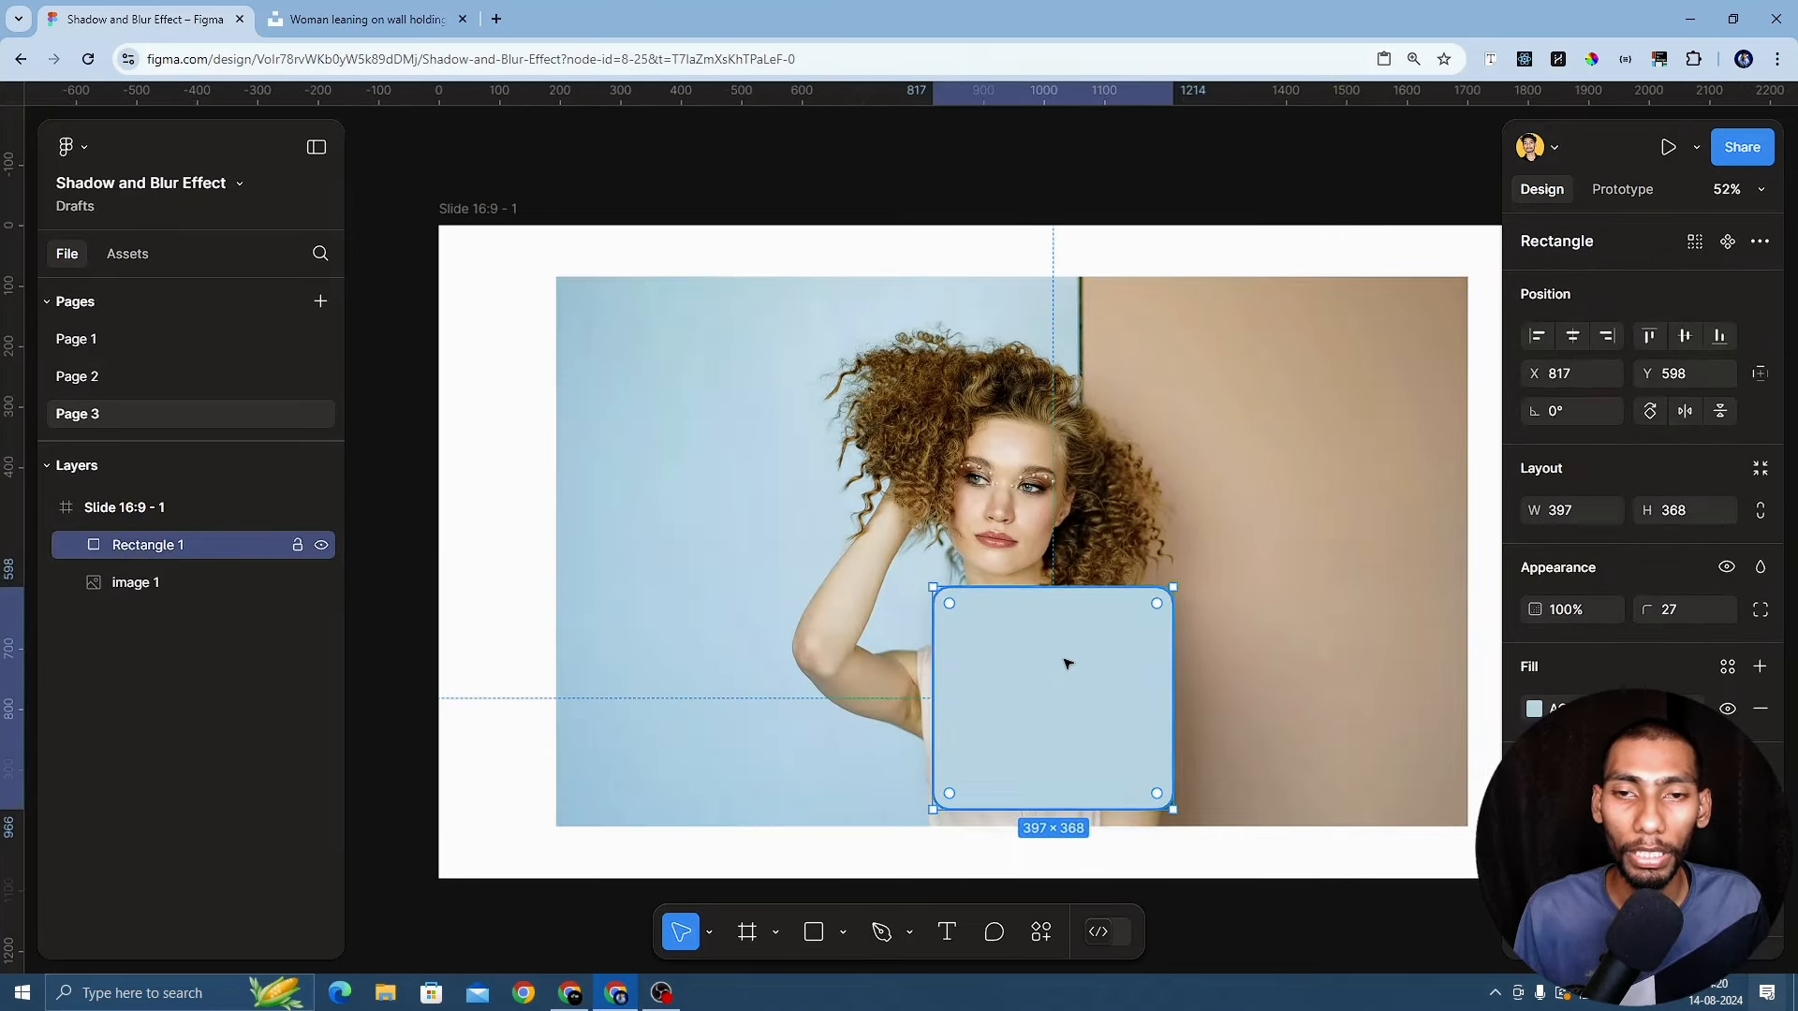
key(ctrl+z)
key(ctrl+z)
key(ctrl+z)
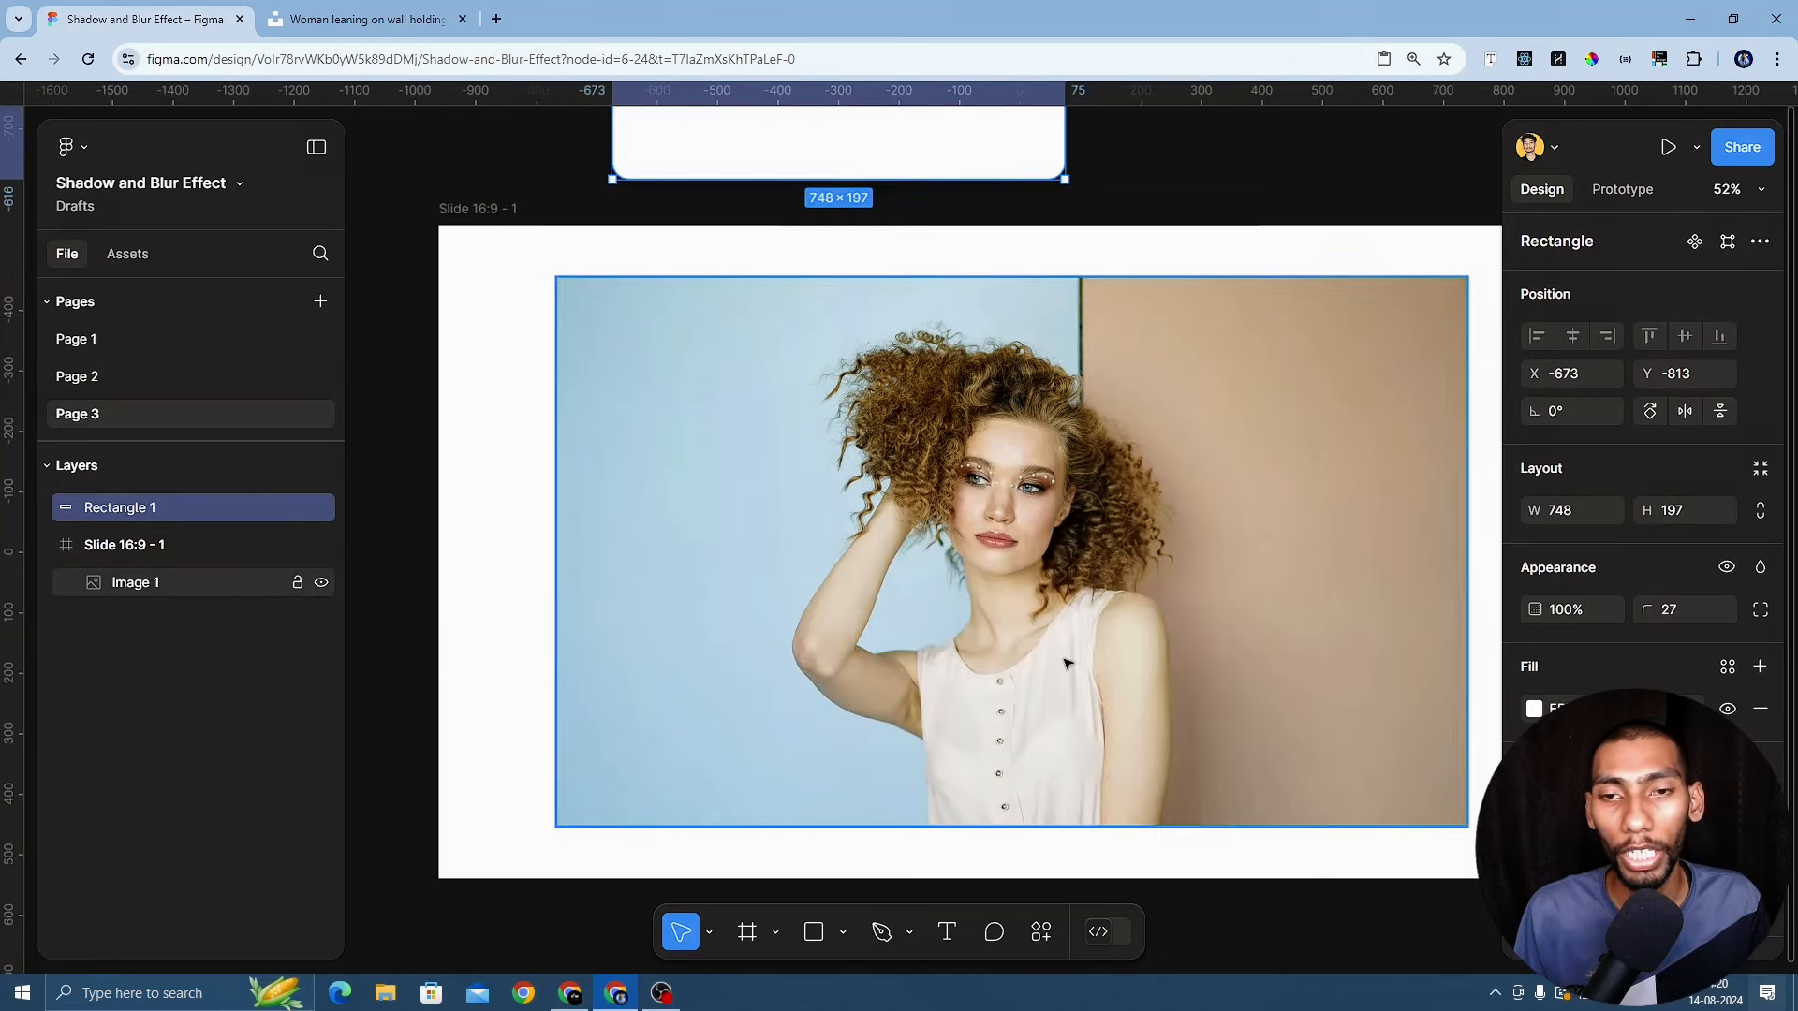
Move the white 748 × 197 rectangle into the slide so it overlaps the photo's upper edge
scroll(1067, 652, up, 3)
scroll(1043, 643, down, 4)
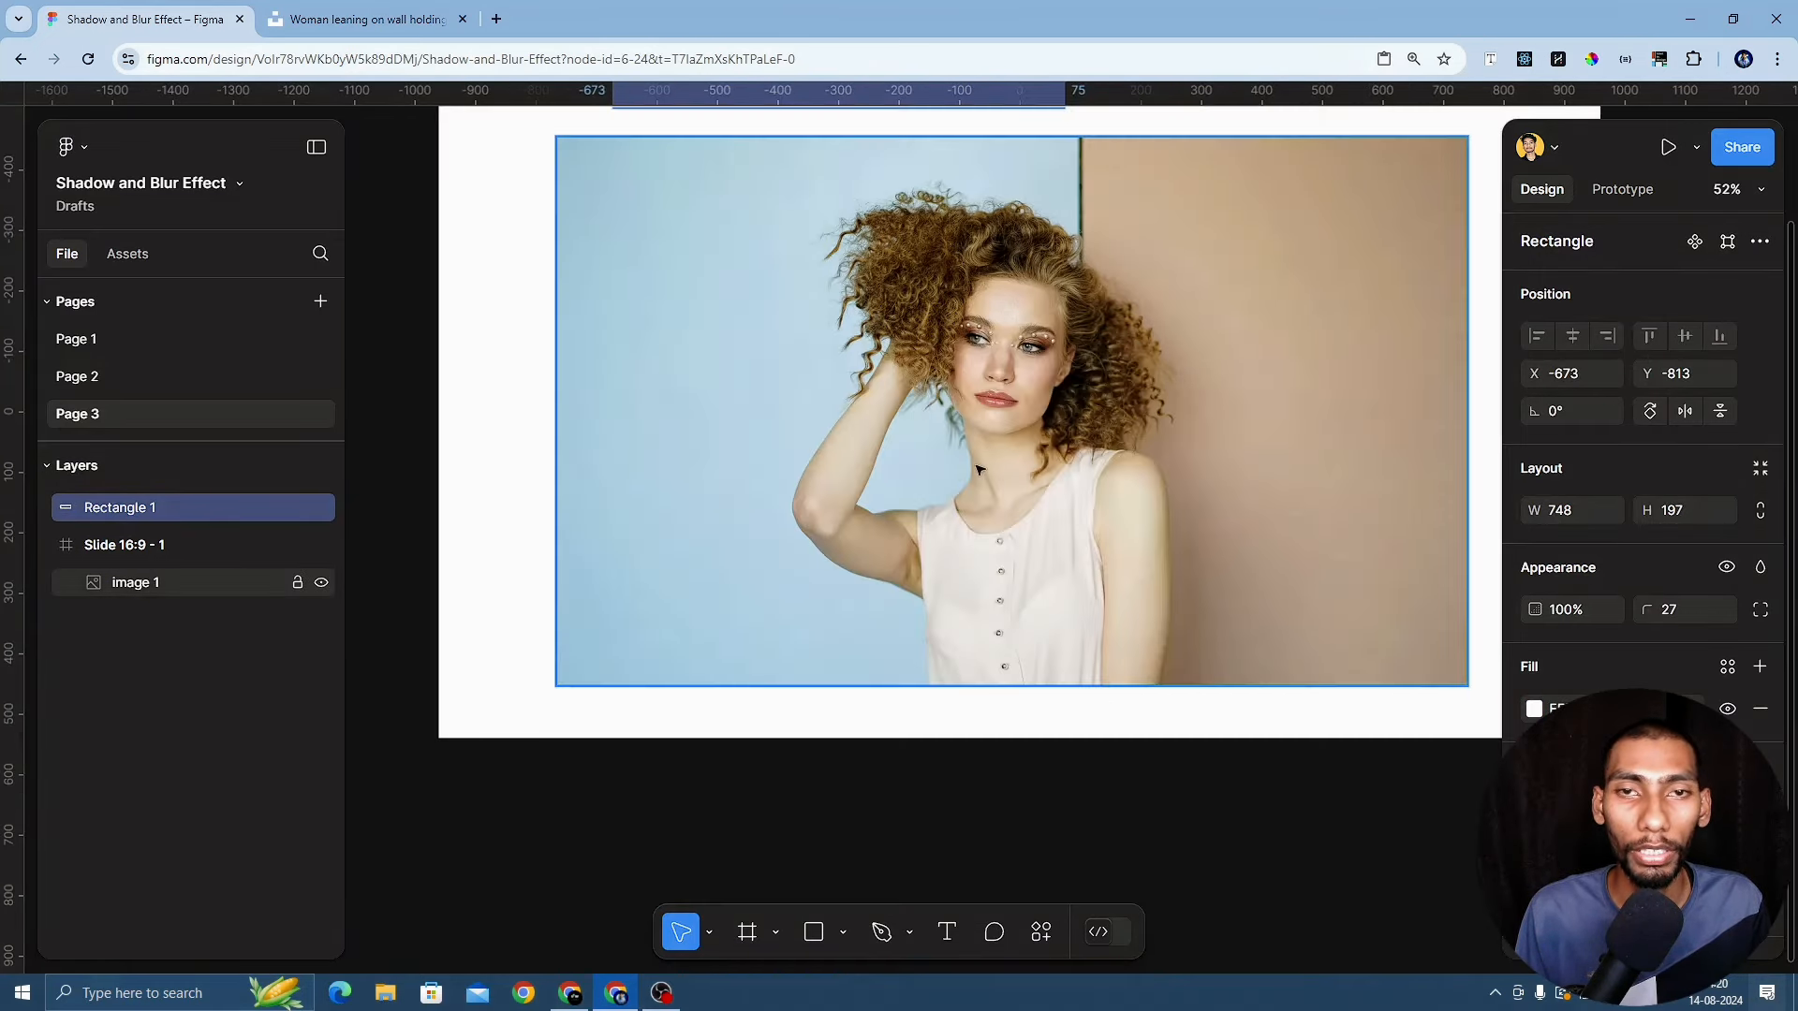
scroll(988, 478, up, 3)
drag(944, 440, 1113, 631)
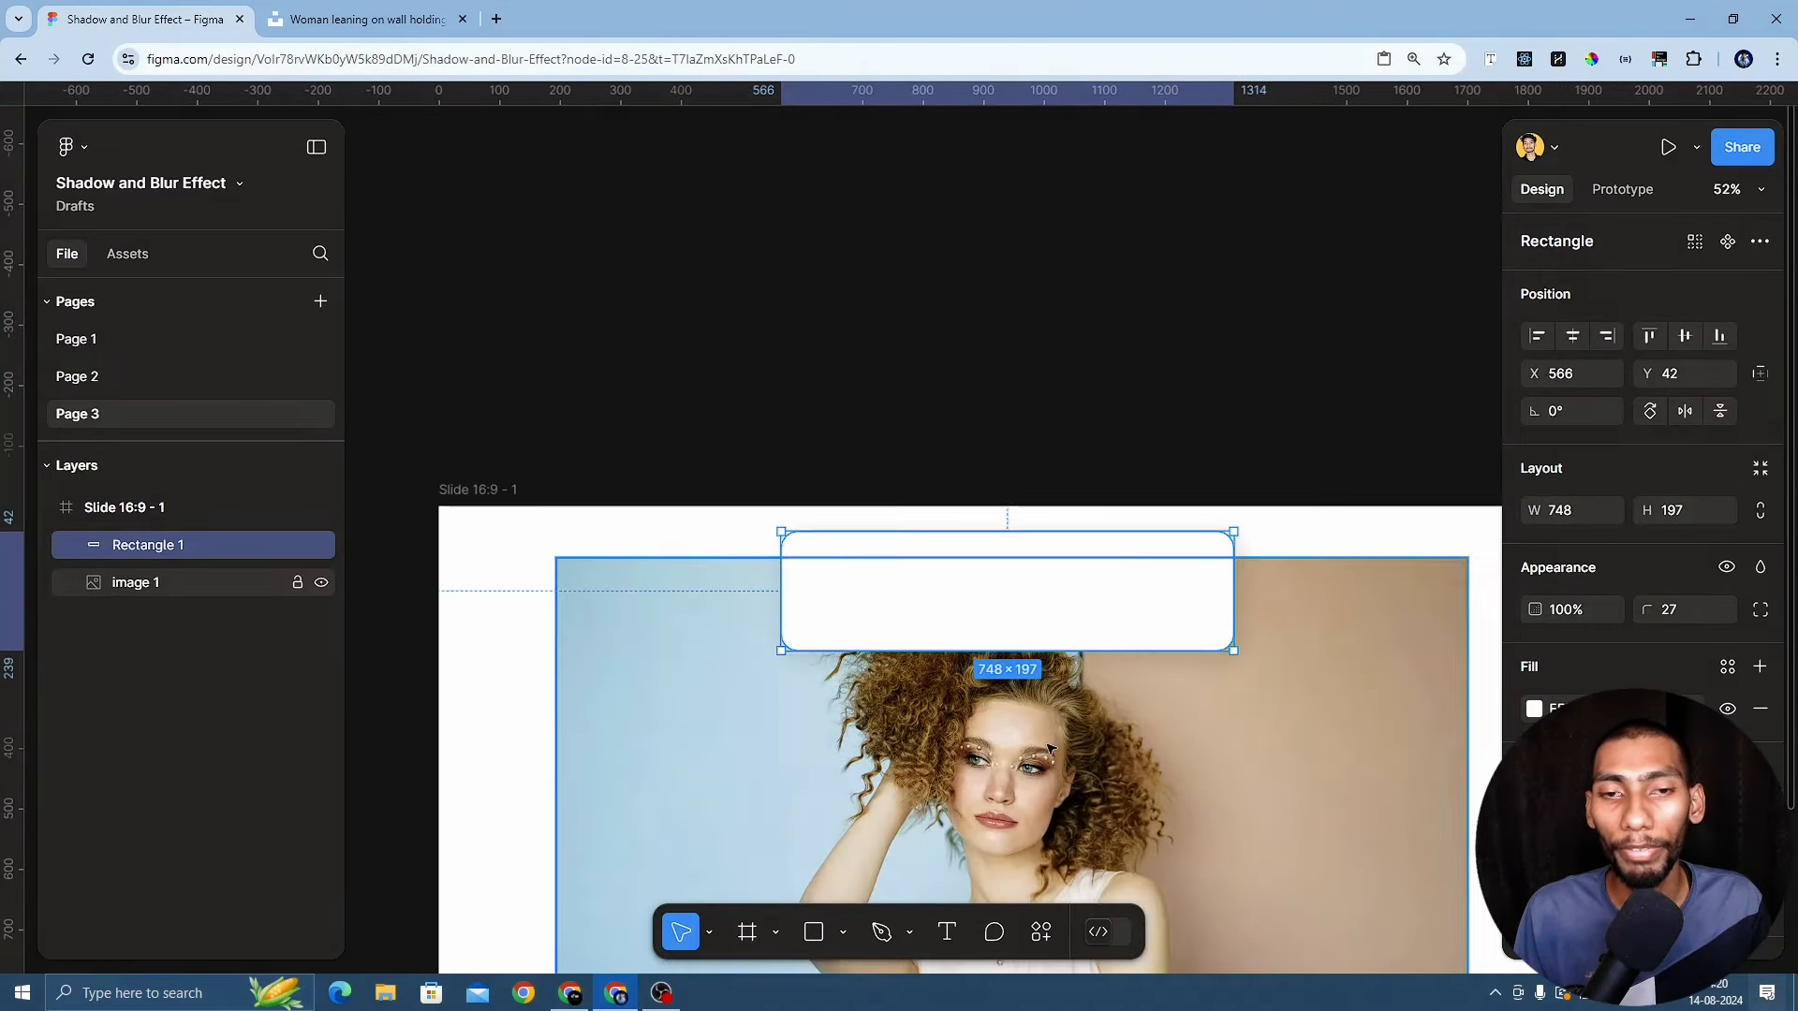
Resize the photo to about 1188 × 717, reposition it on the slide, and move the rectangle over its upper edge at about X 541, Y 141
click(694, 615)
drag(557, 556, 751, 714)
drag(1141, 841, 1010, 820)
drag(1008, 574, 991, 635)
click(1379, 674)
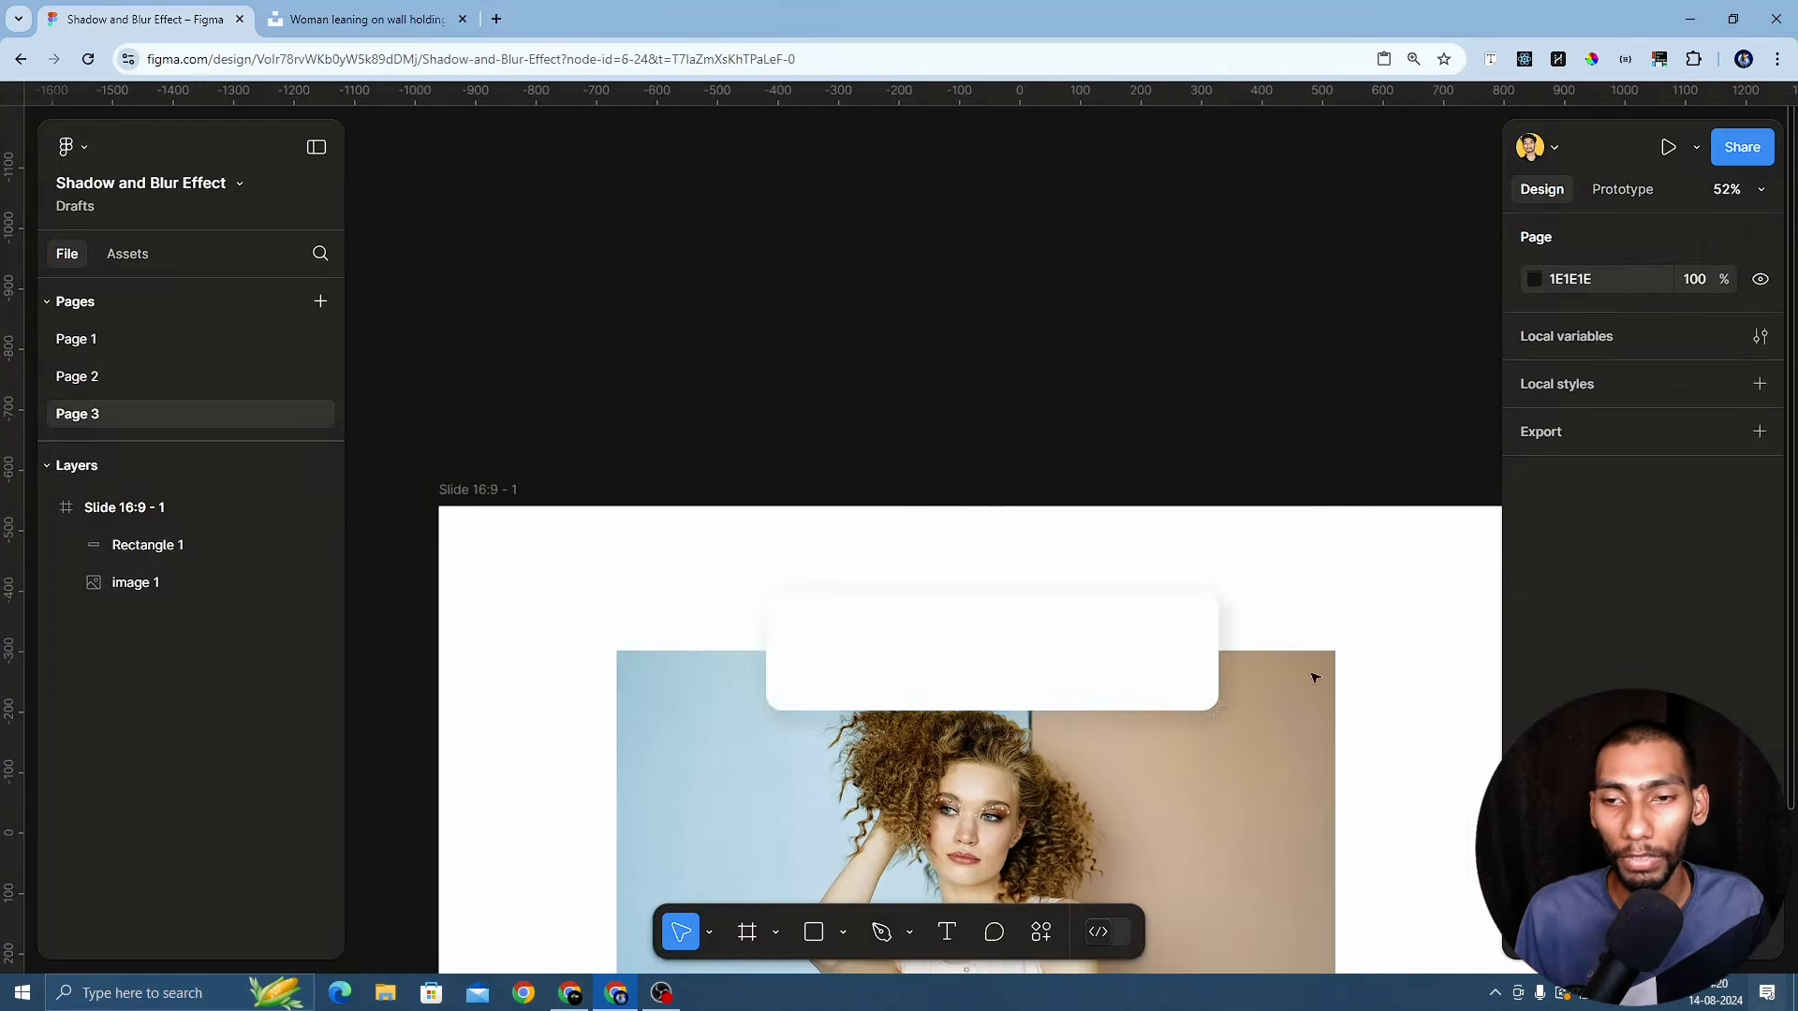
scroll(1311, 674, down, 3)
scroll(1115, 682, up, 1)
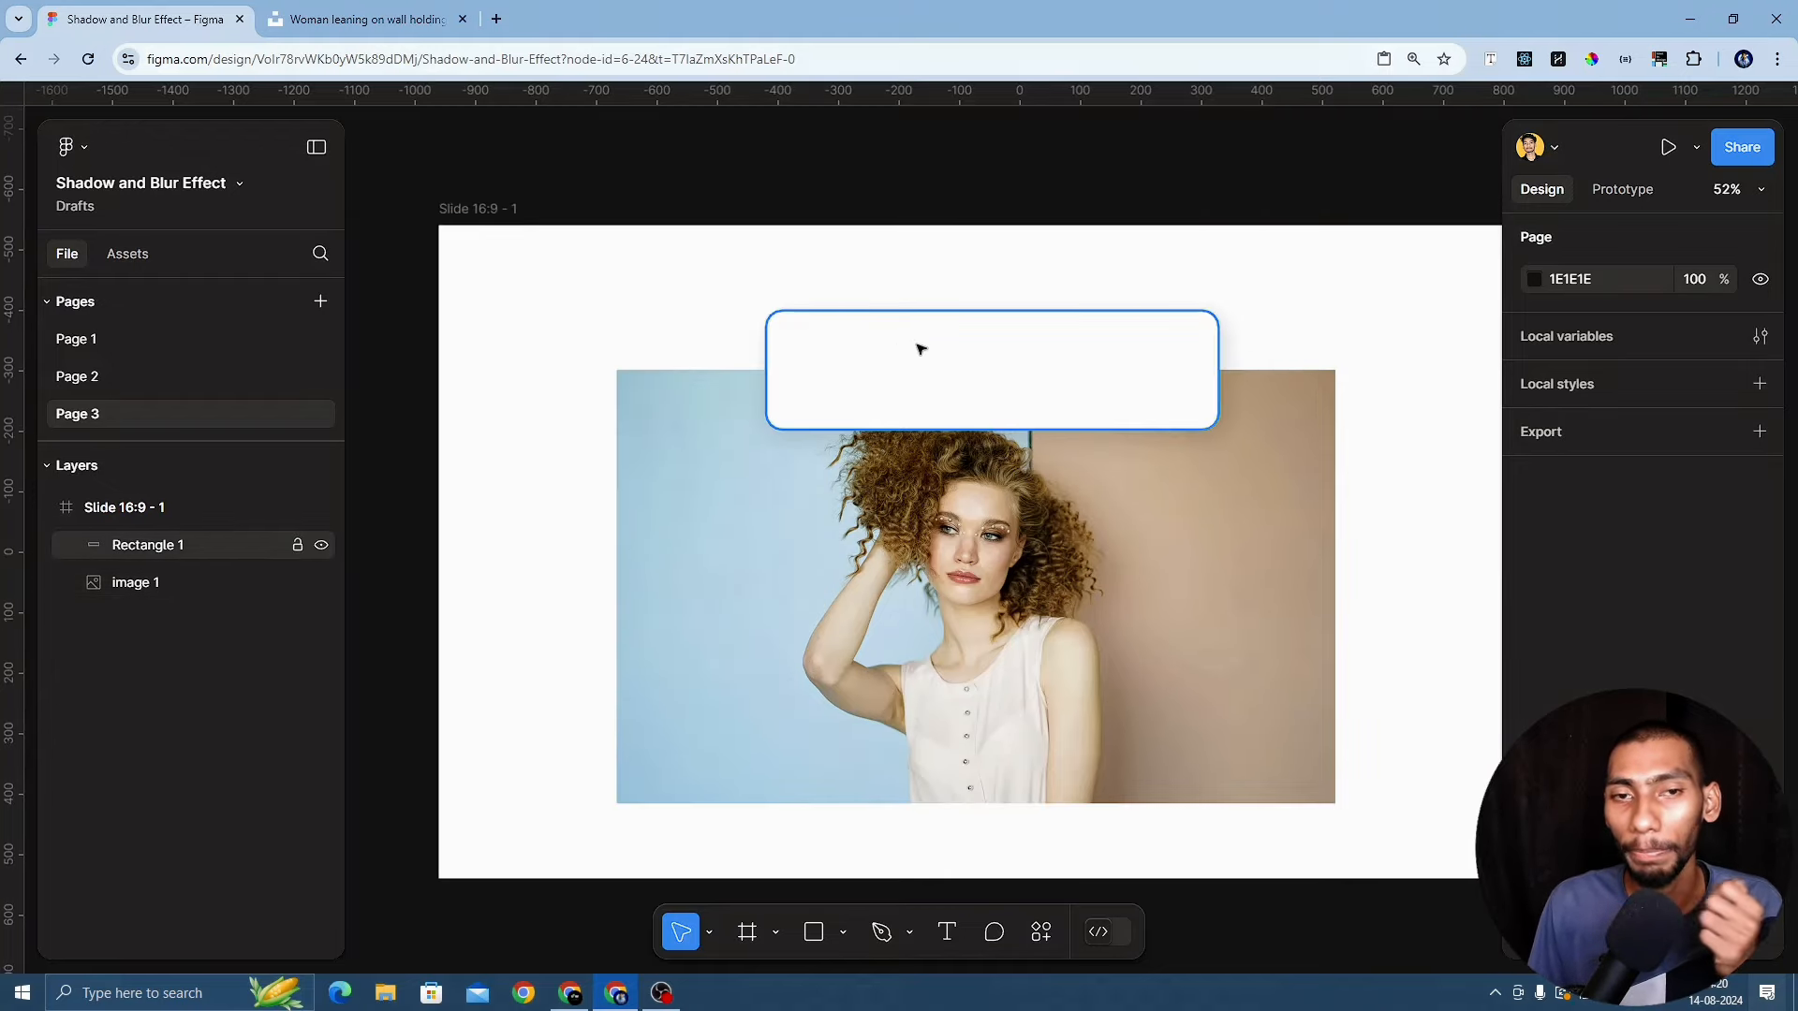
Lower the overlapping rectangle's background blur to 0, raise it to 21, and deselect the rectangle
click(739, 379)
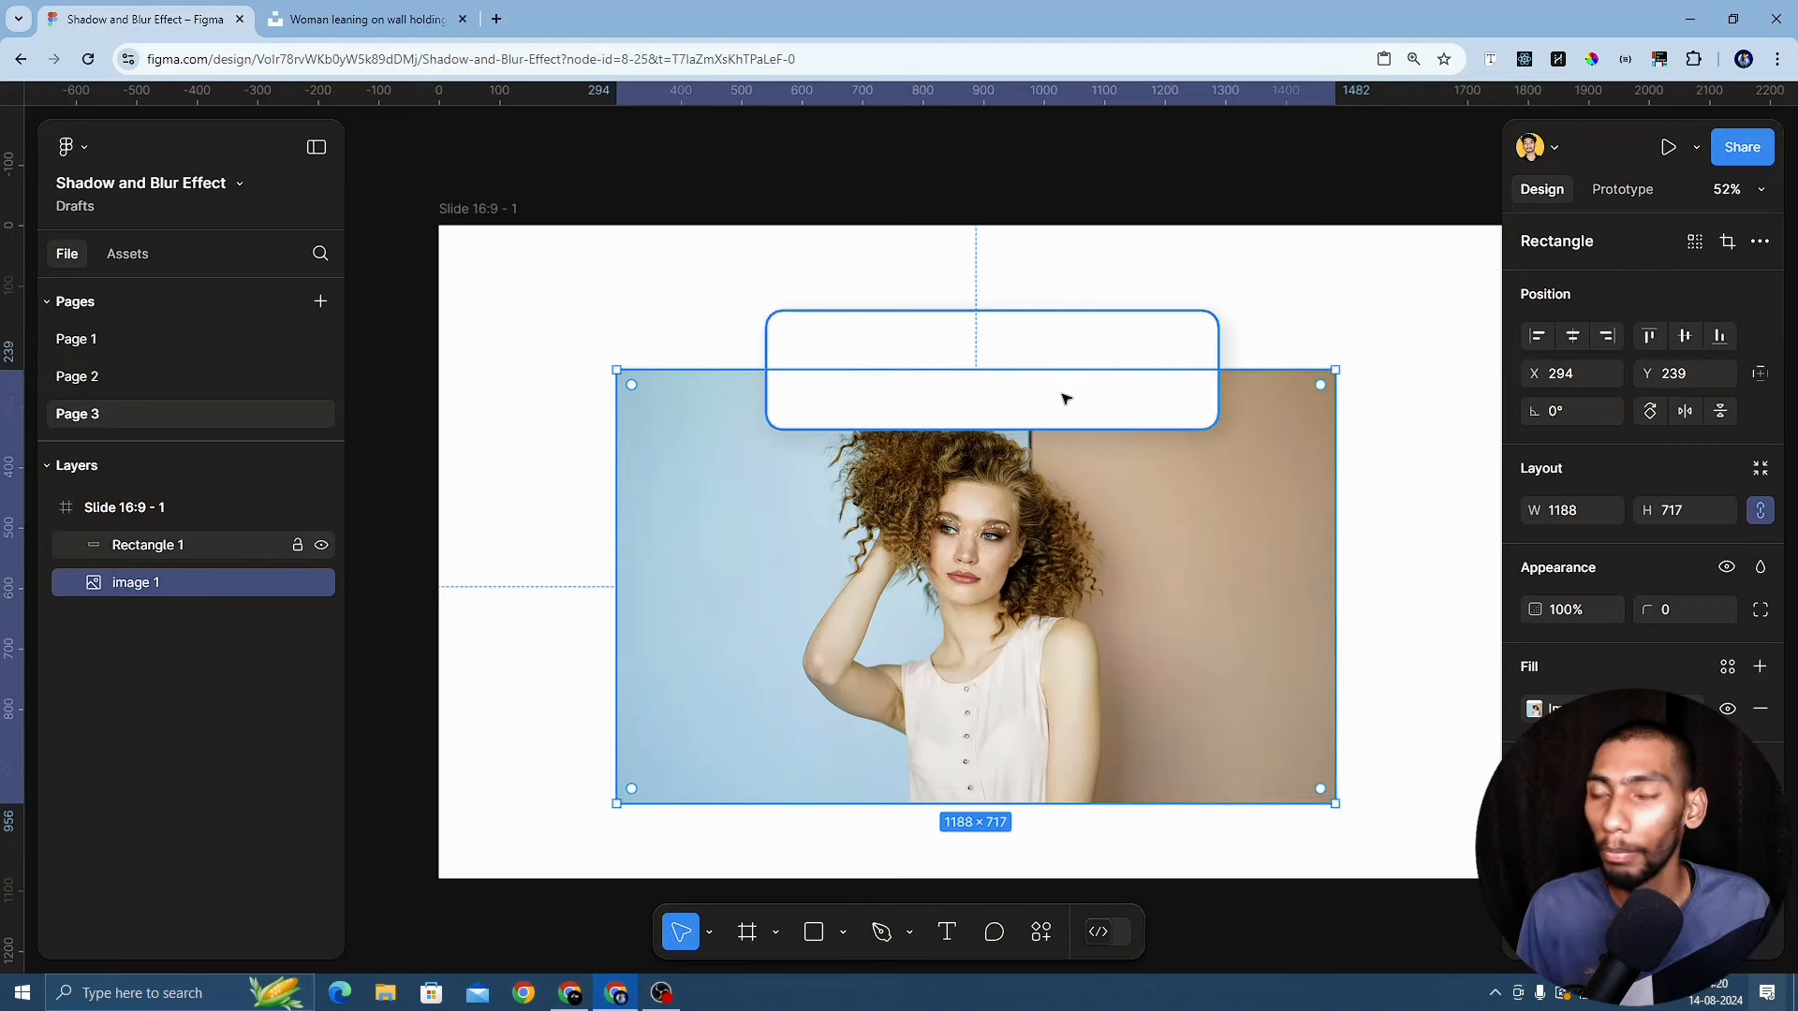
scroll(1037, 384, up, 3)
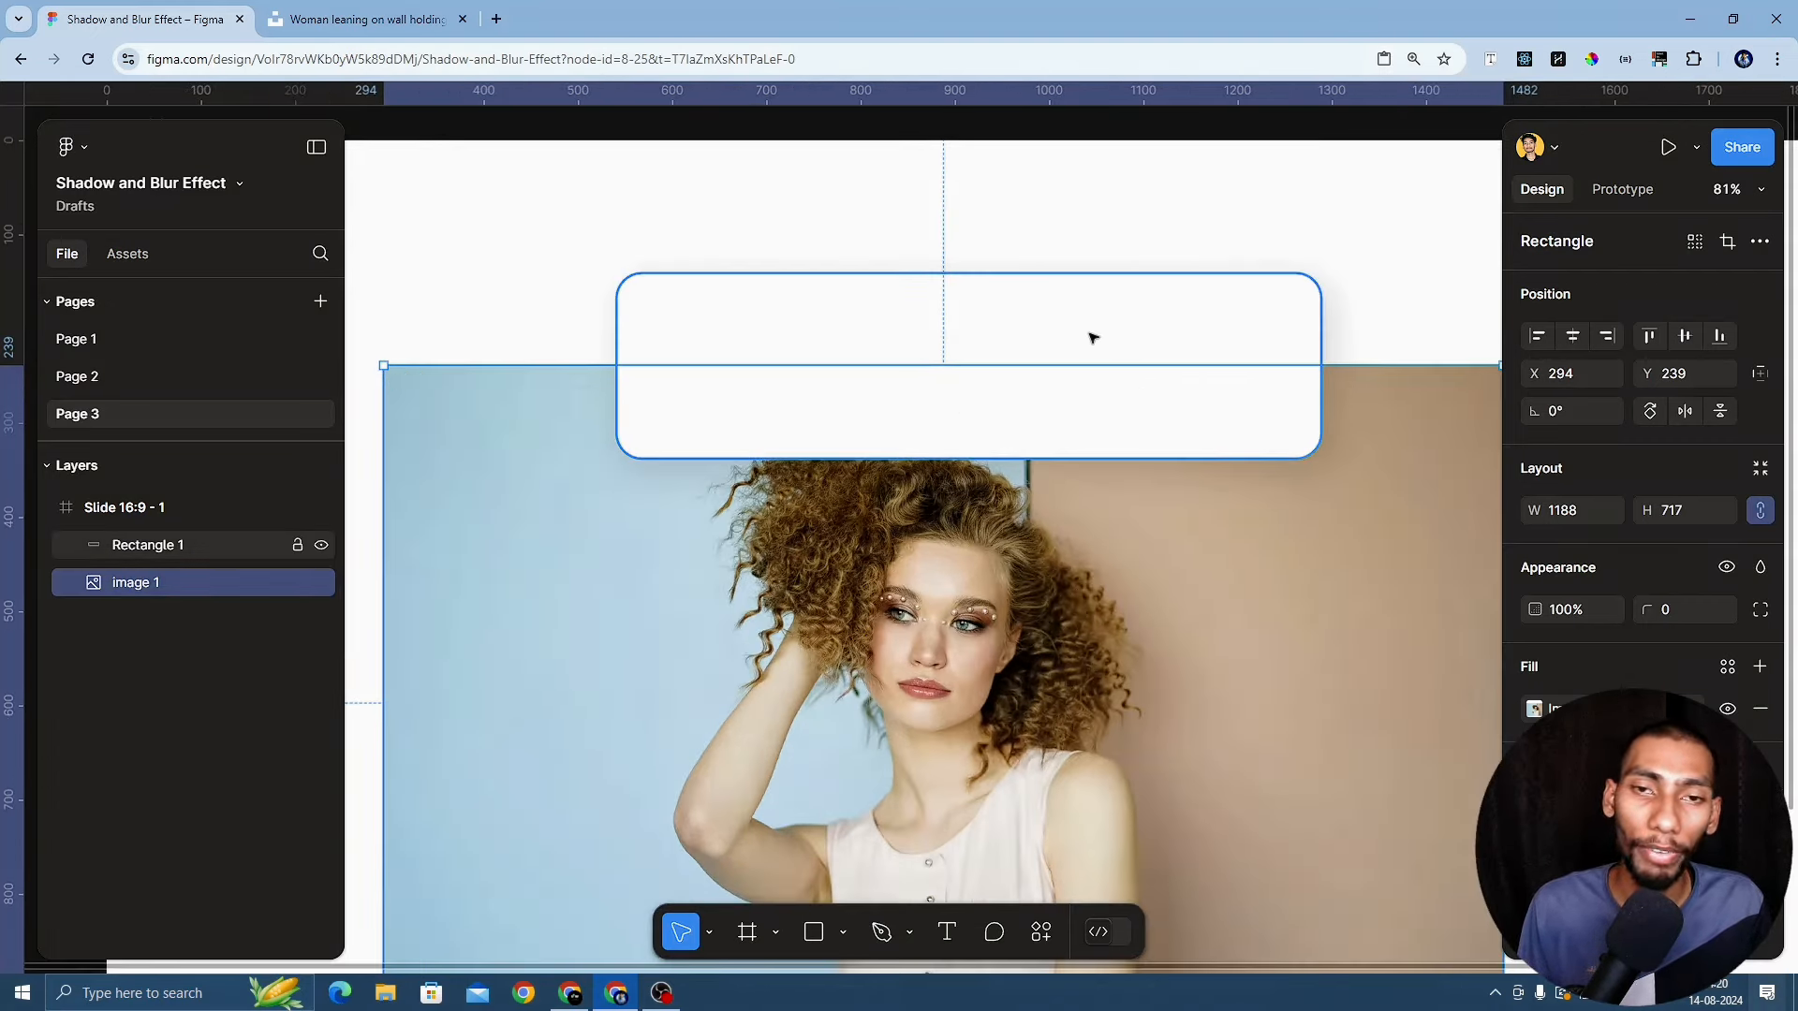
click(1143, 413)
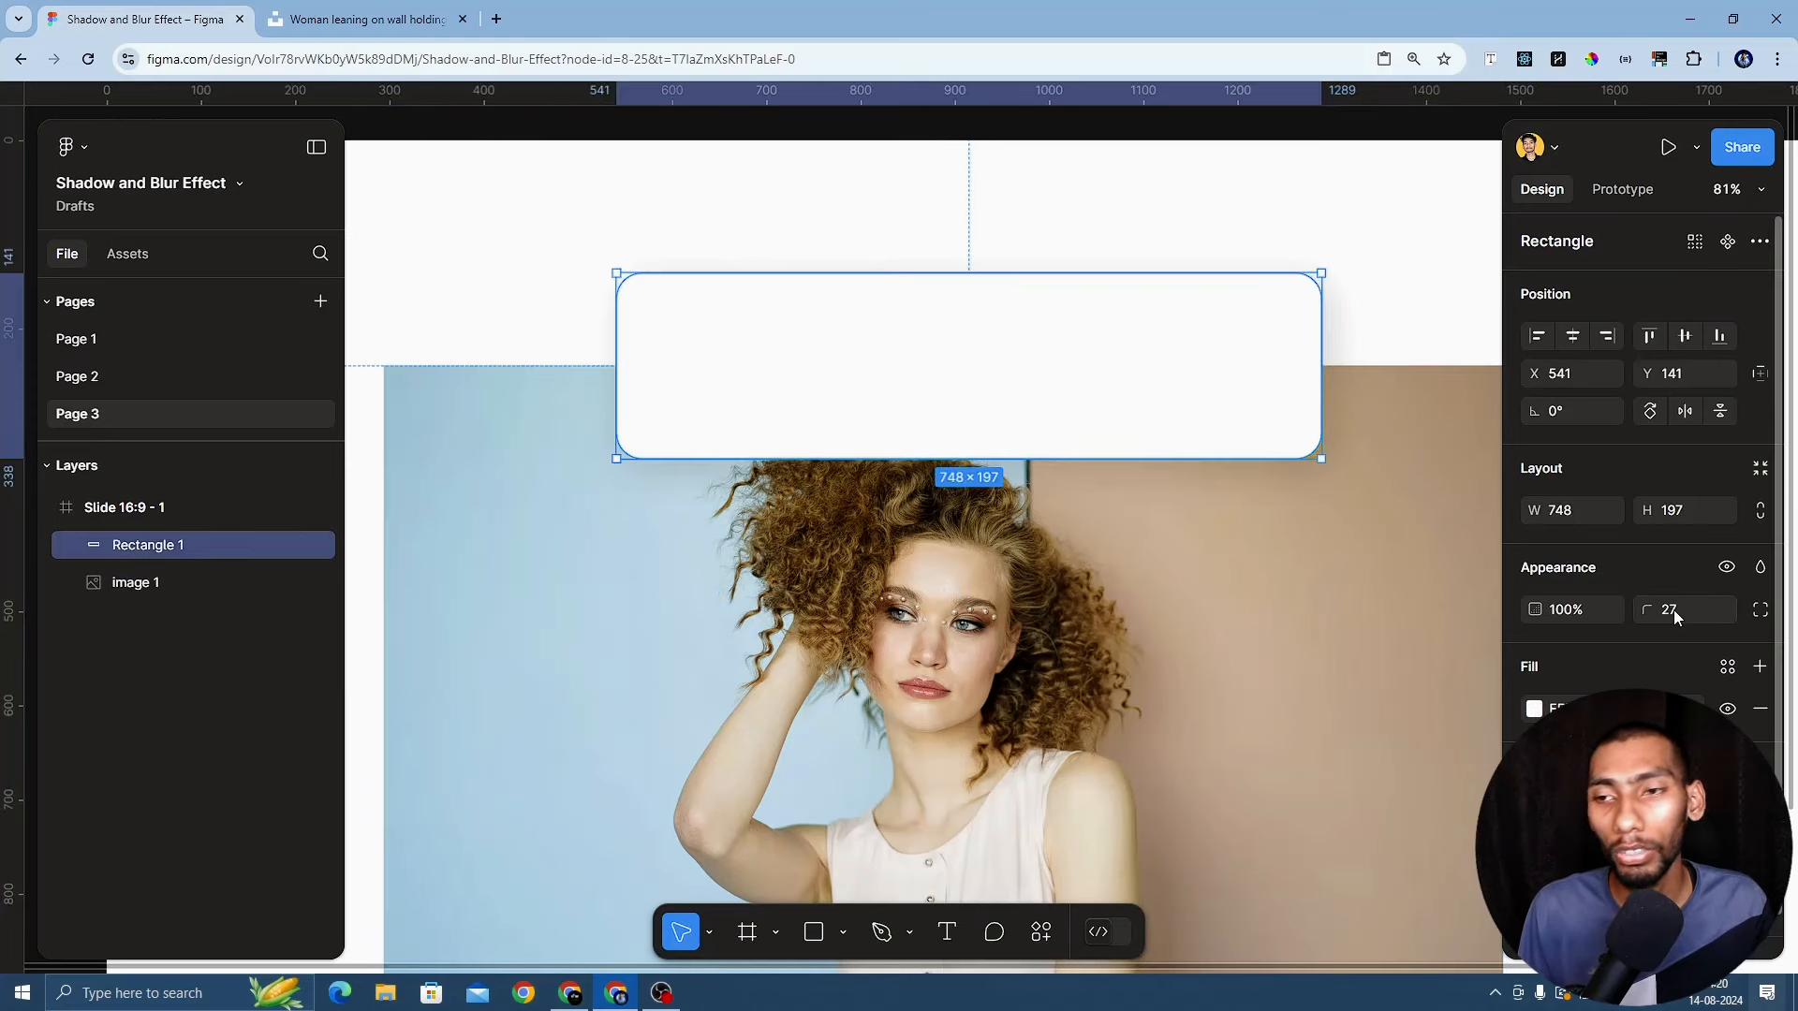
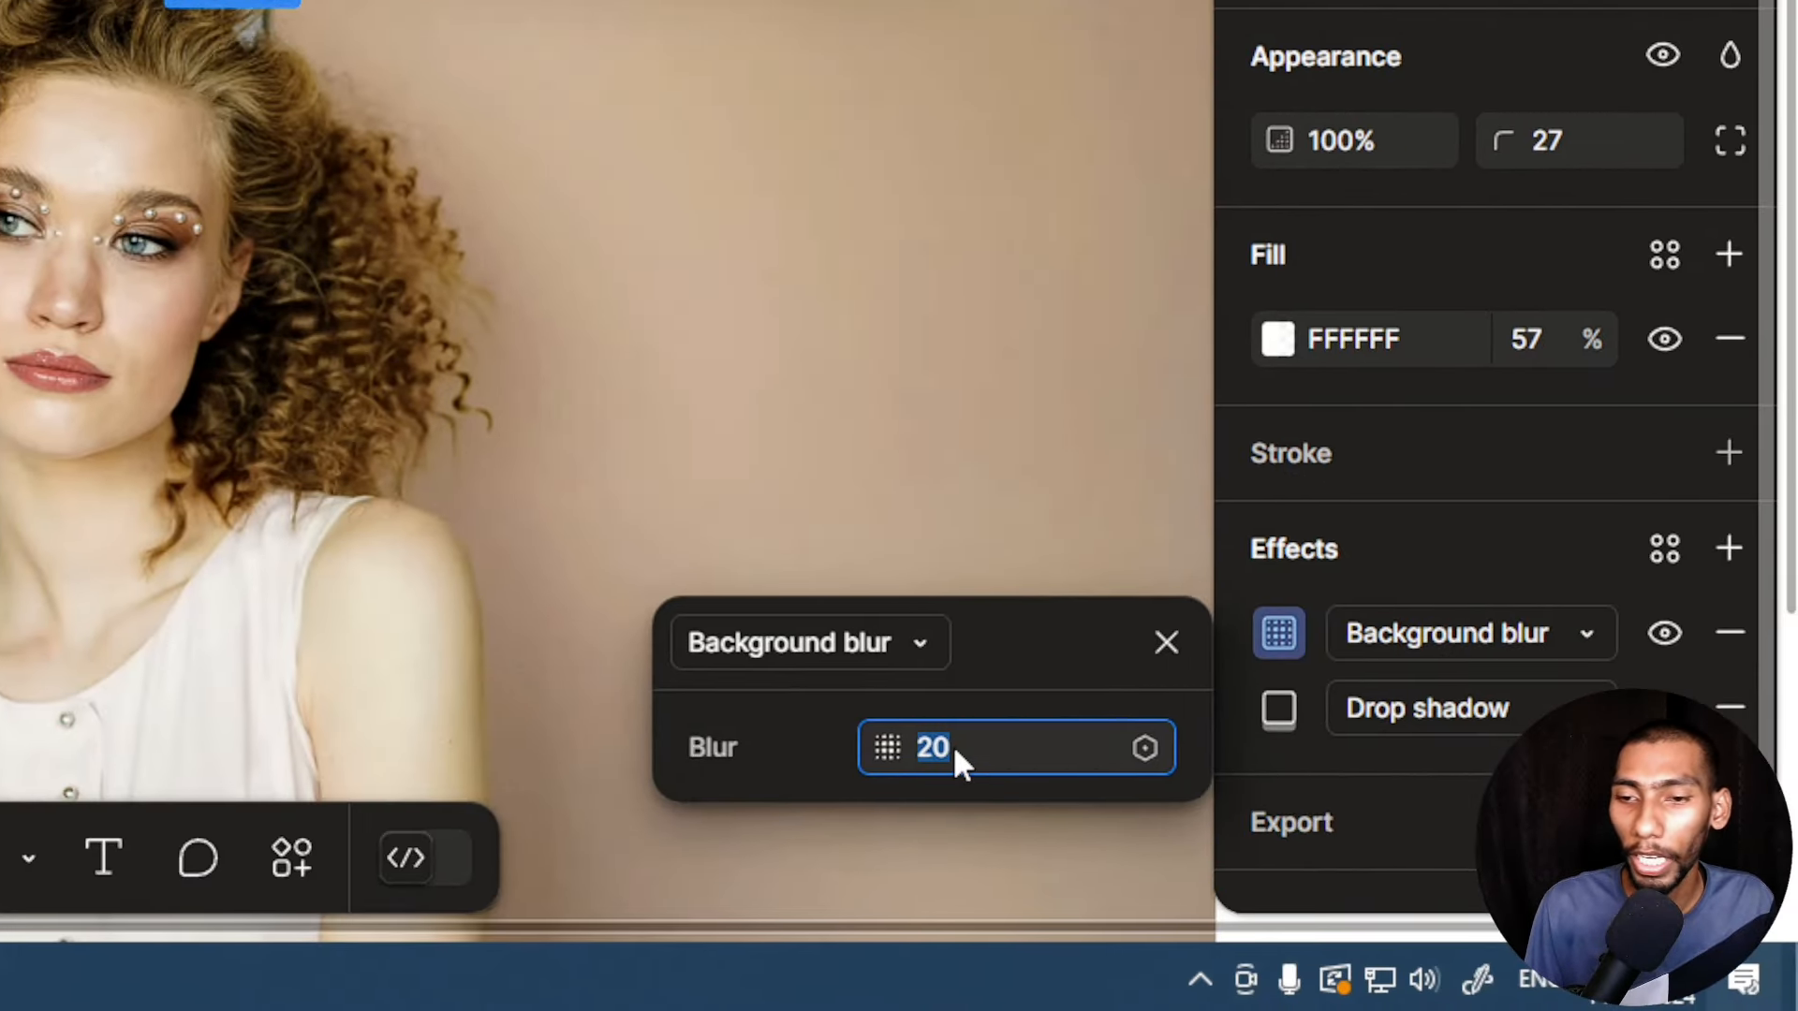
key(Down)
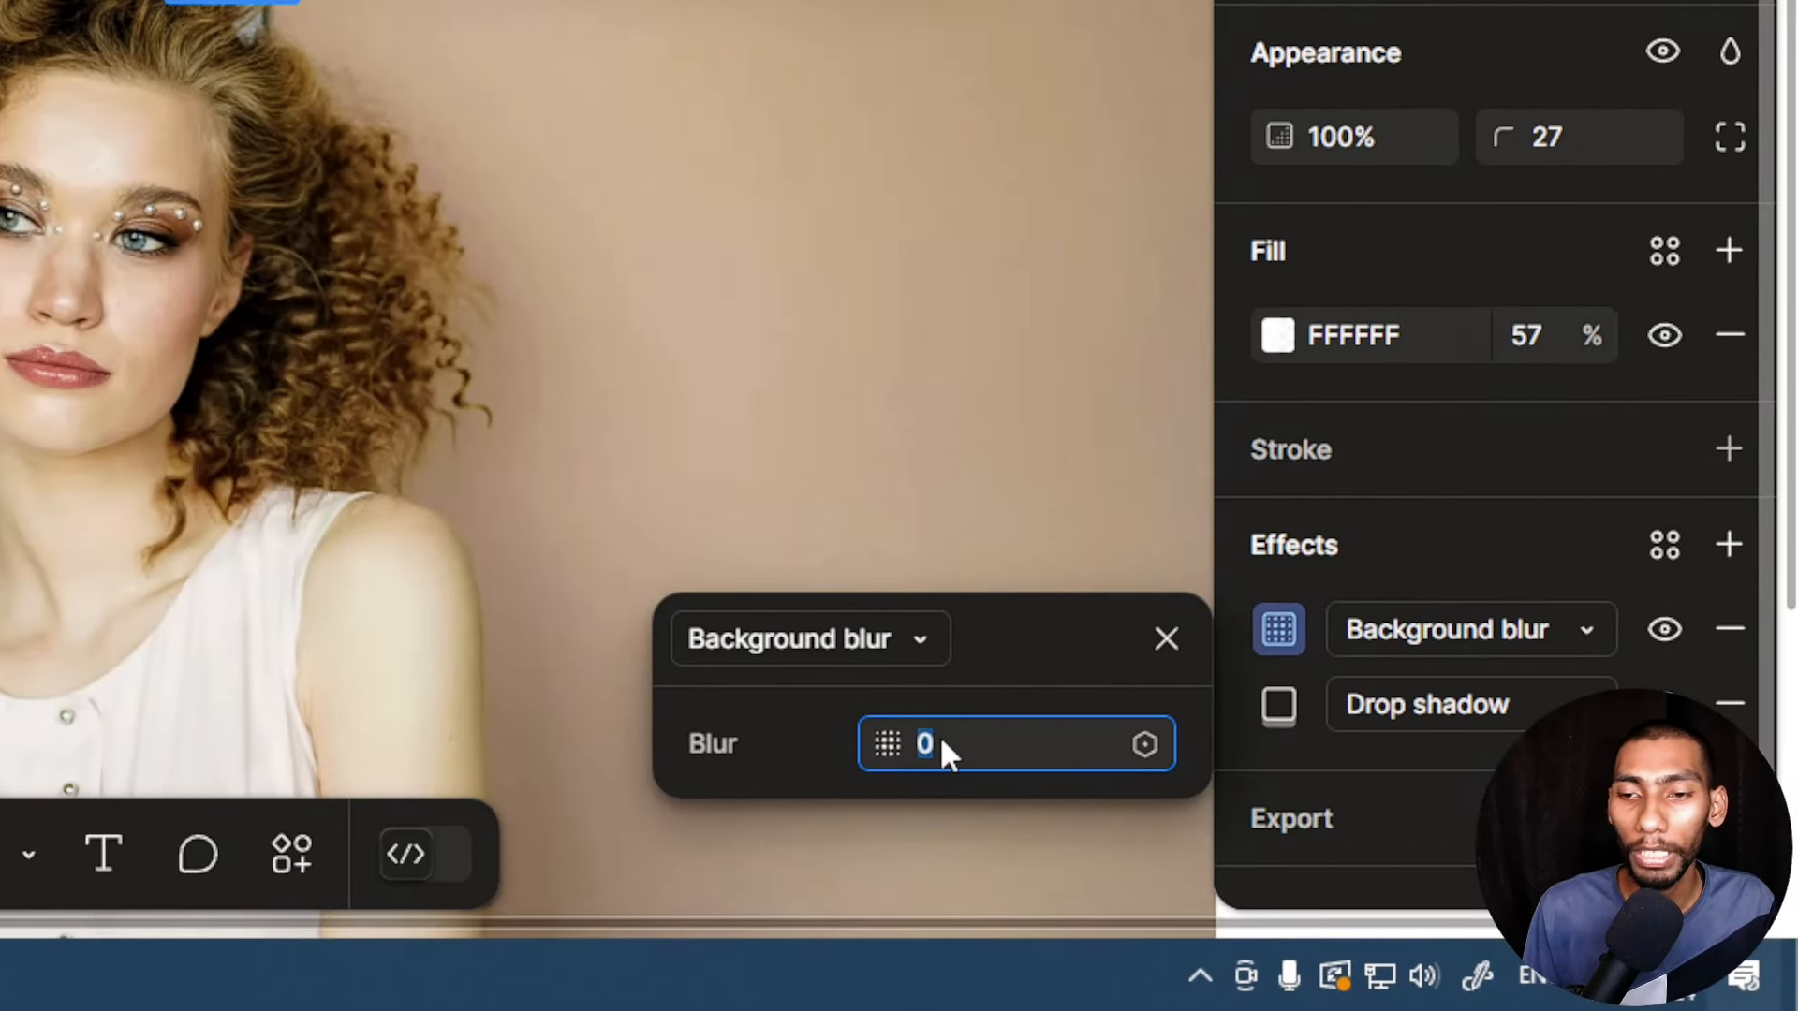
key(Up)
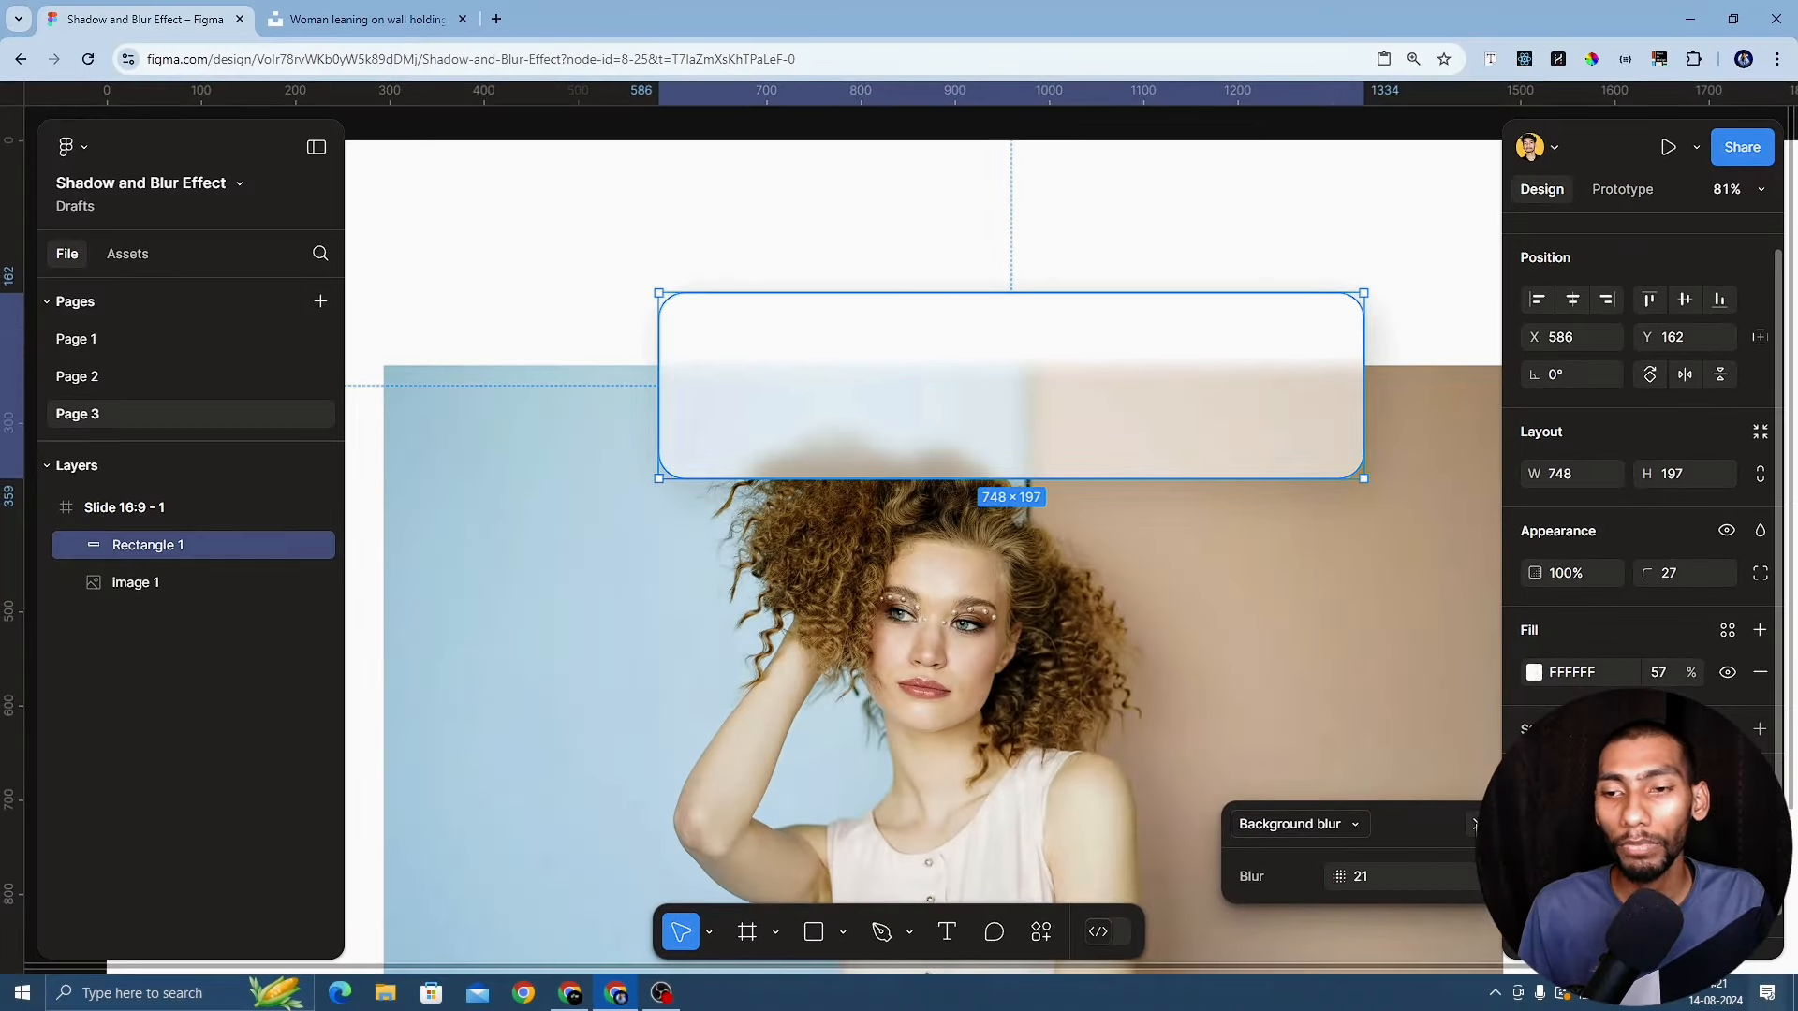
click(706, 253)
click(677, 241)
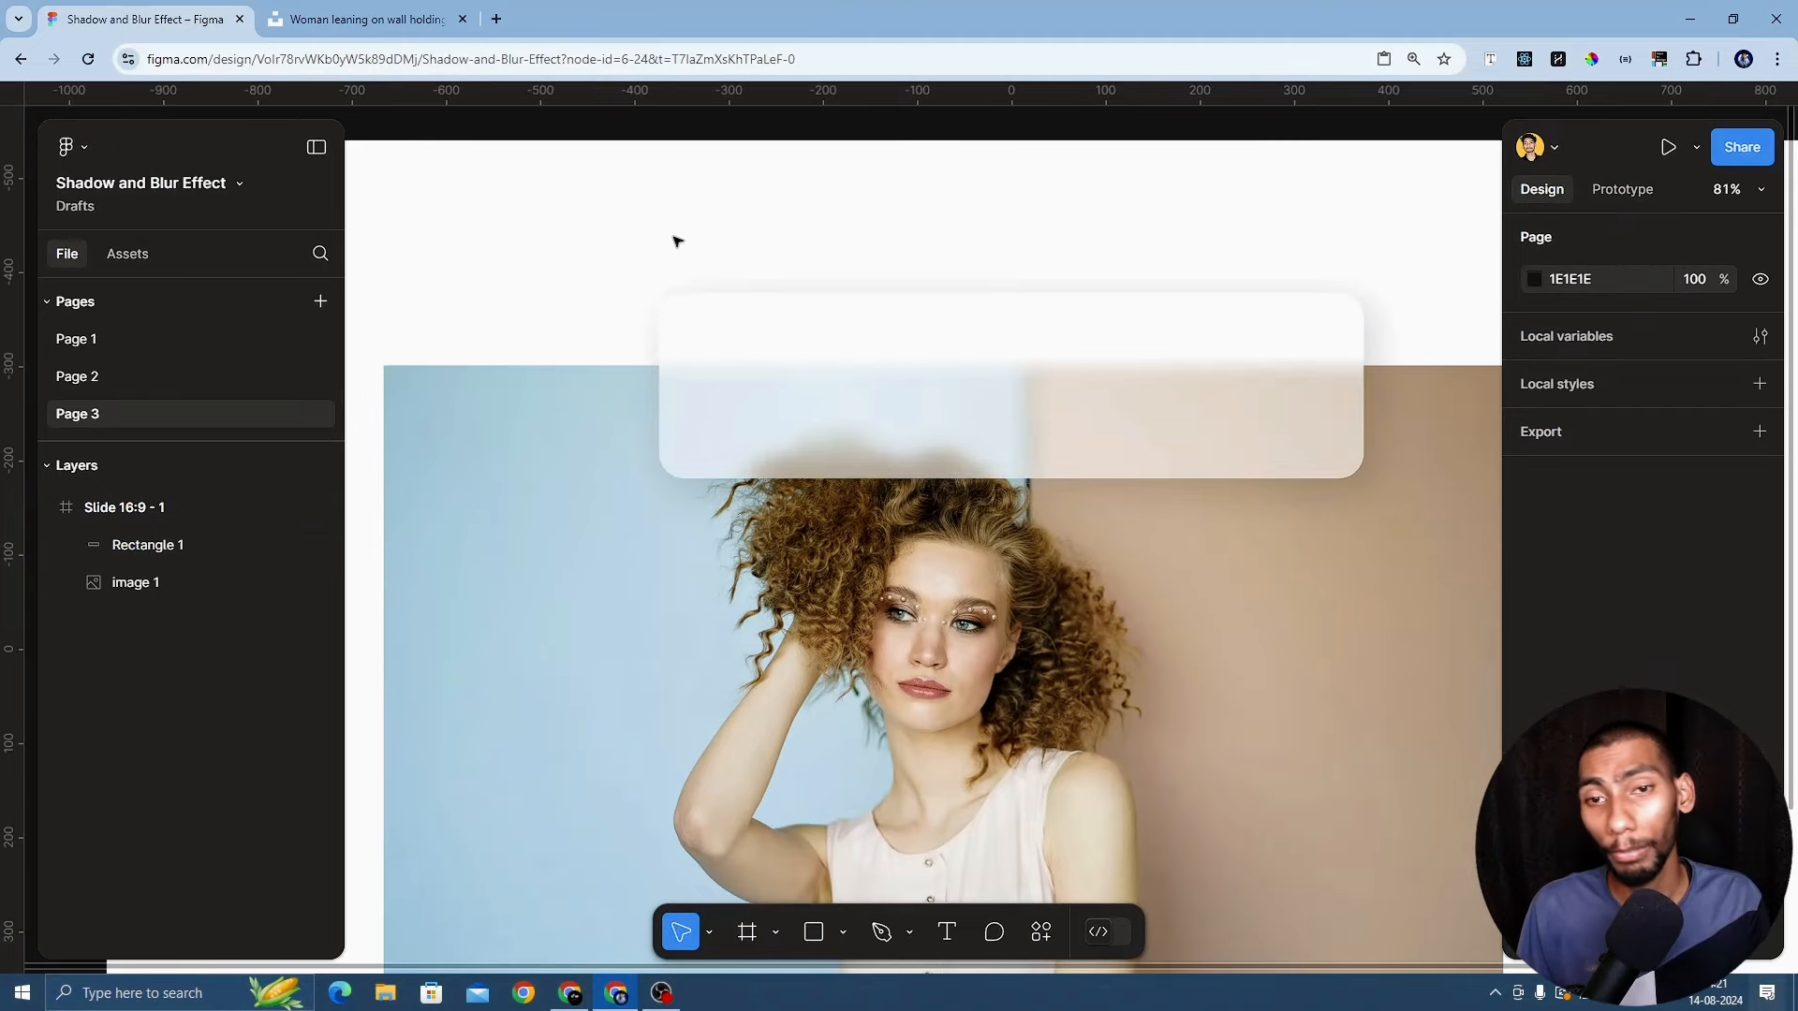
Move the blurred rectangle down over the woman's chest, to about X 619, Y 583
drag(1011, 429, 975, 782)
scroll(1023, 706, down, 5)
scroll(1046, 600, up, 2)
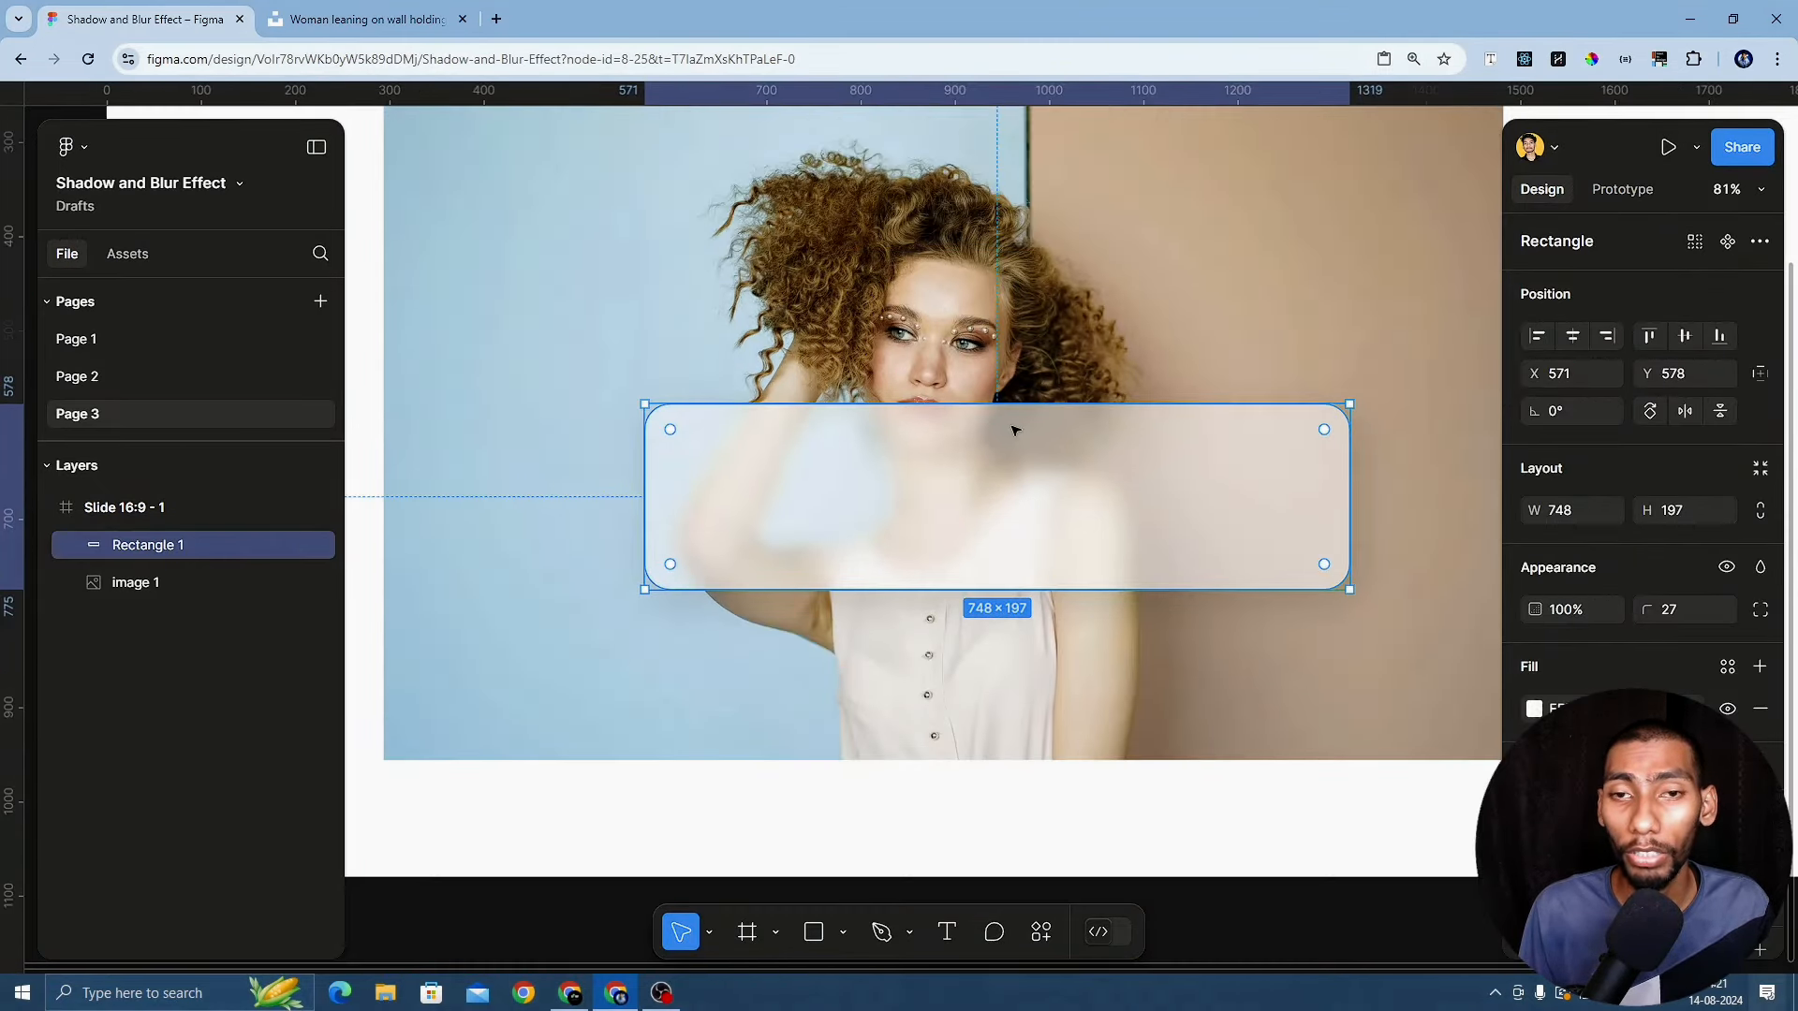
drag(906, 519, 1020, 525)
Switch to the presentation, move from Blur Effects to the Shadow Effects slide to review Inner Shadow, and return to Figma
key(alt+Tab)
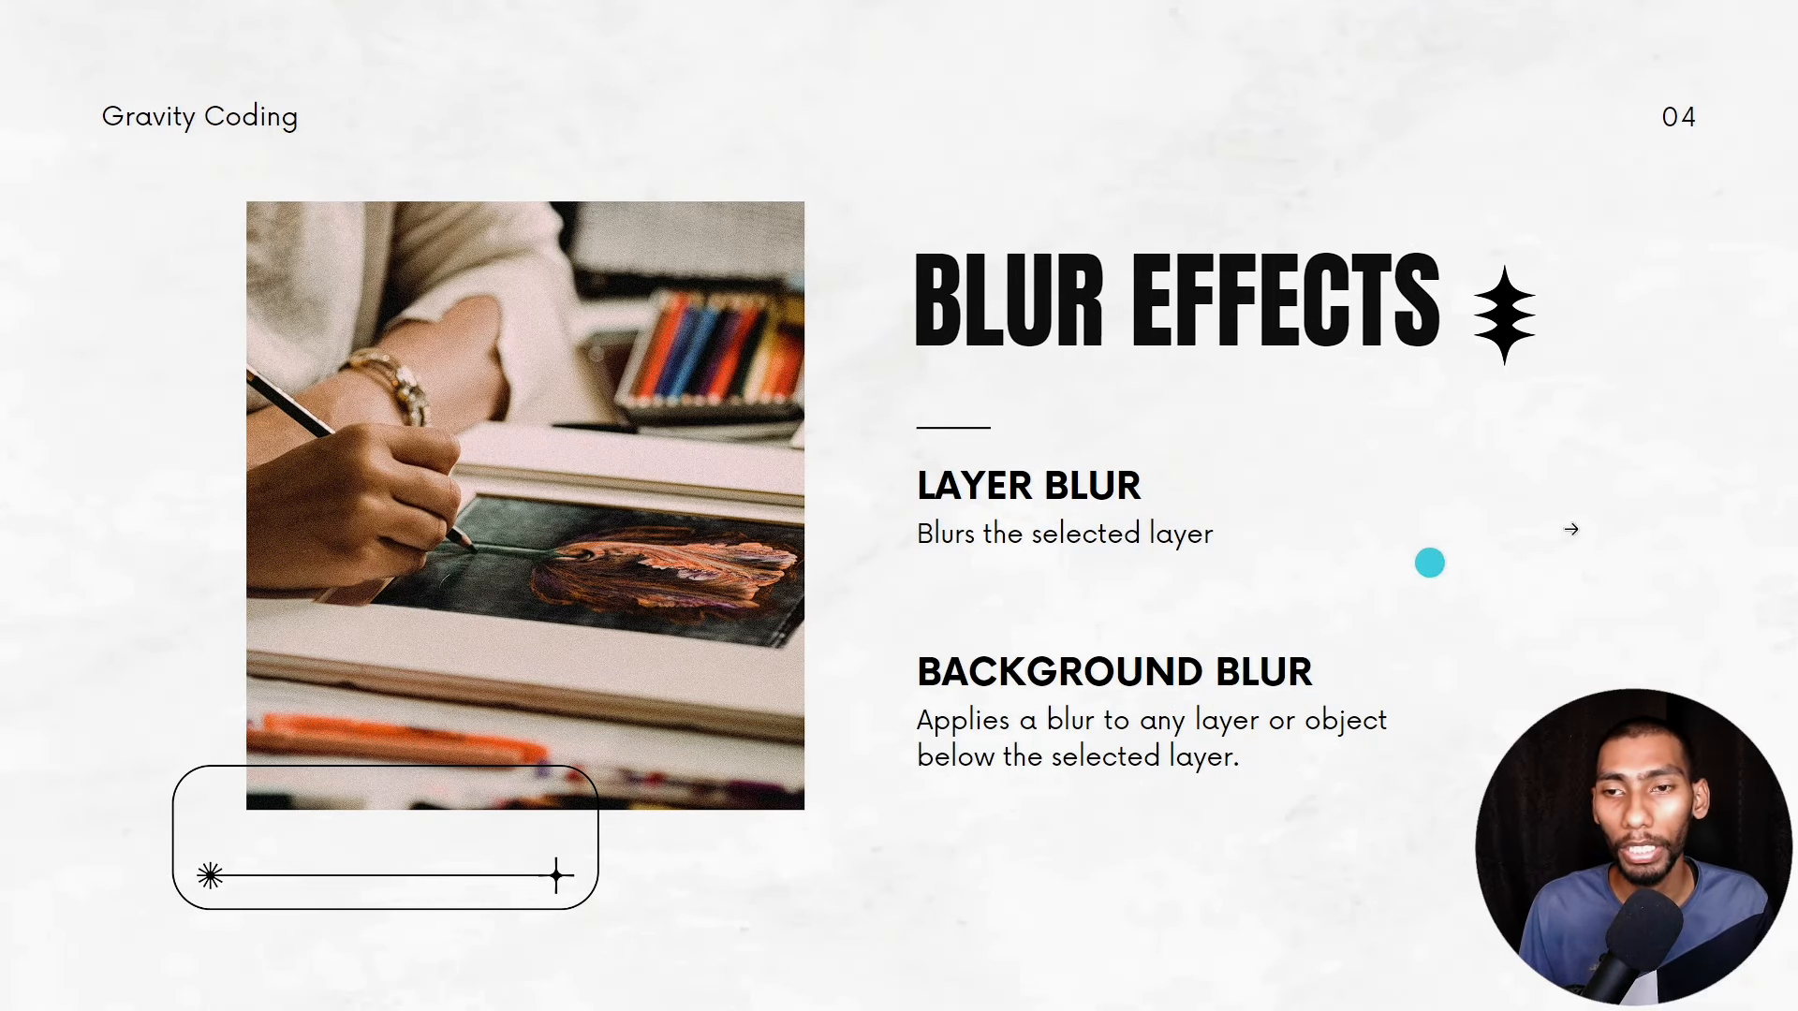
click(1561, 565)
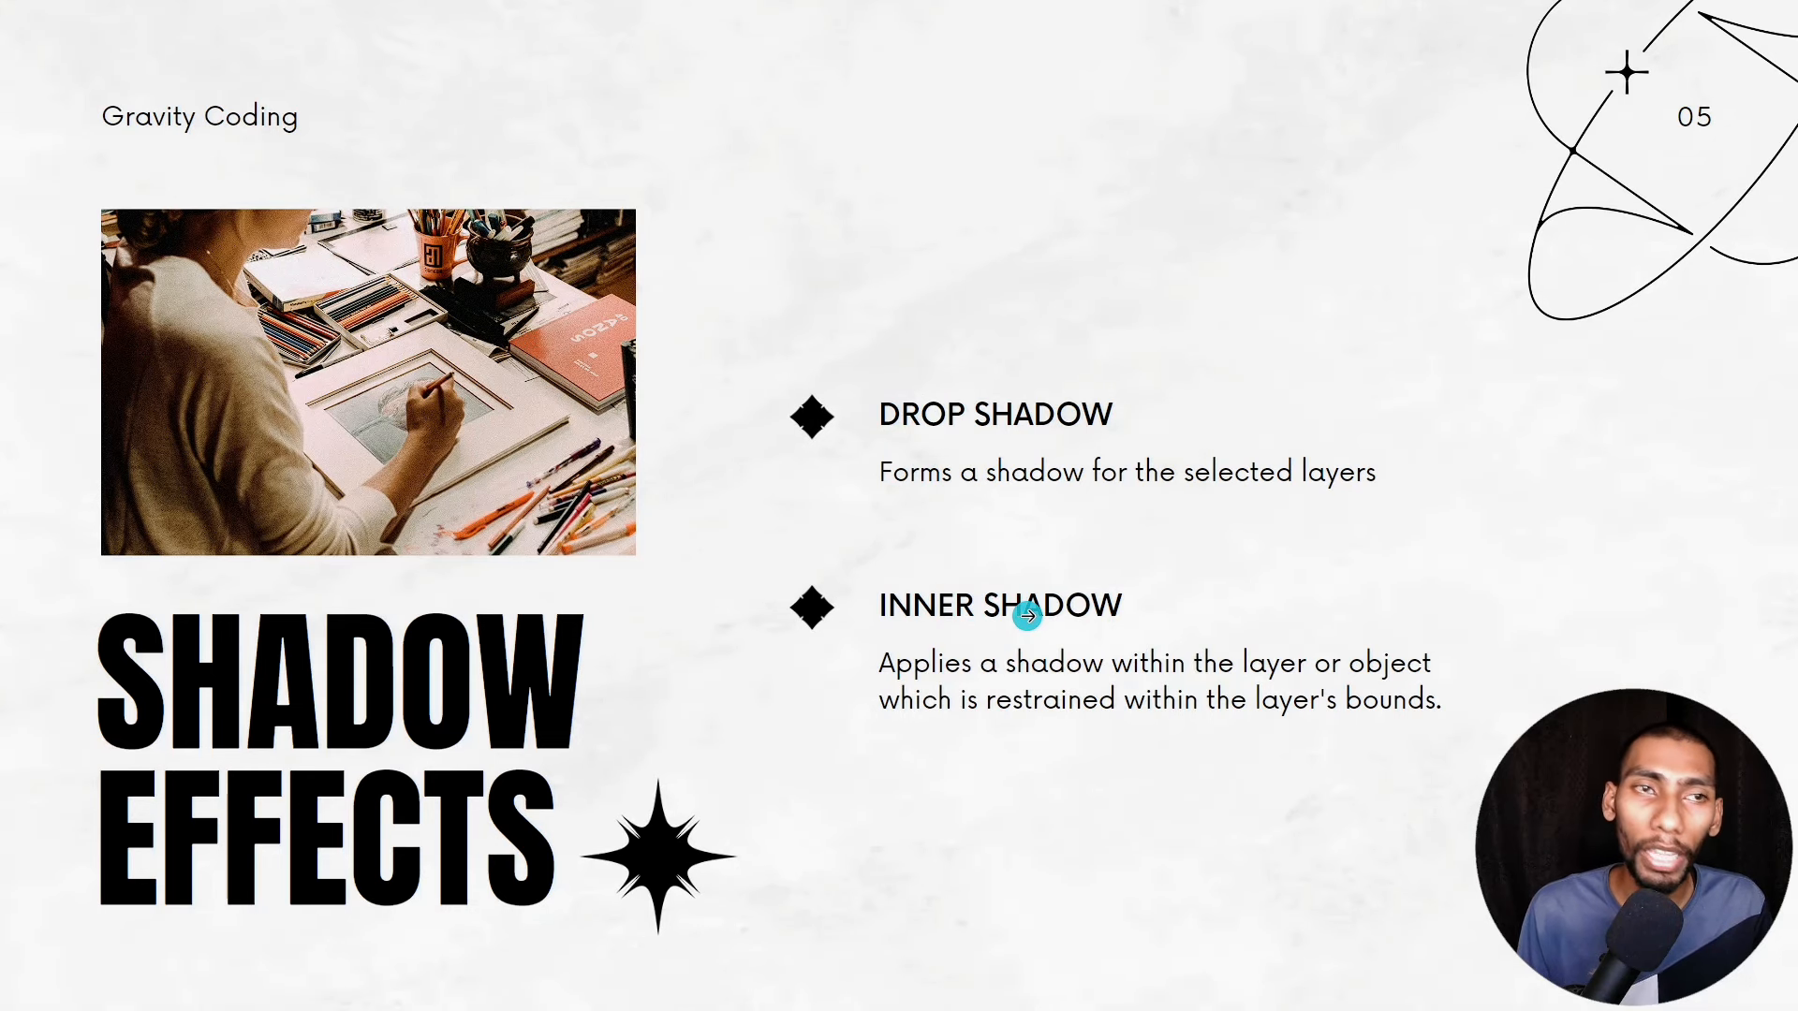
key(alt+Tab)
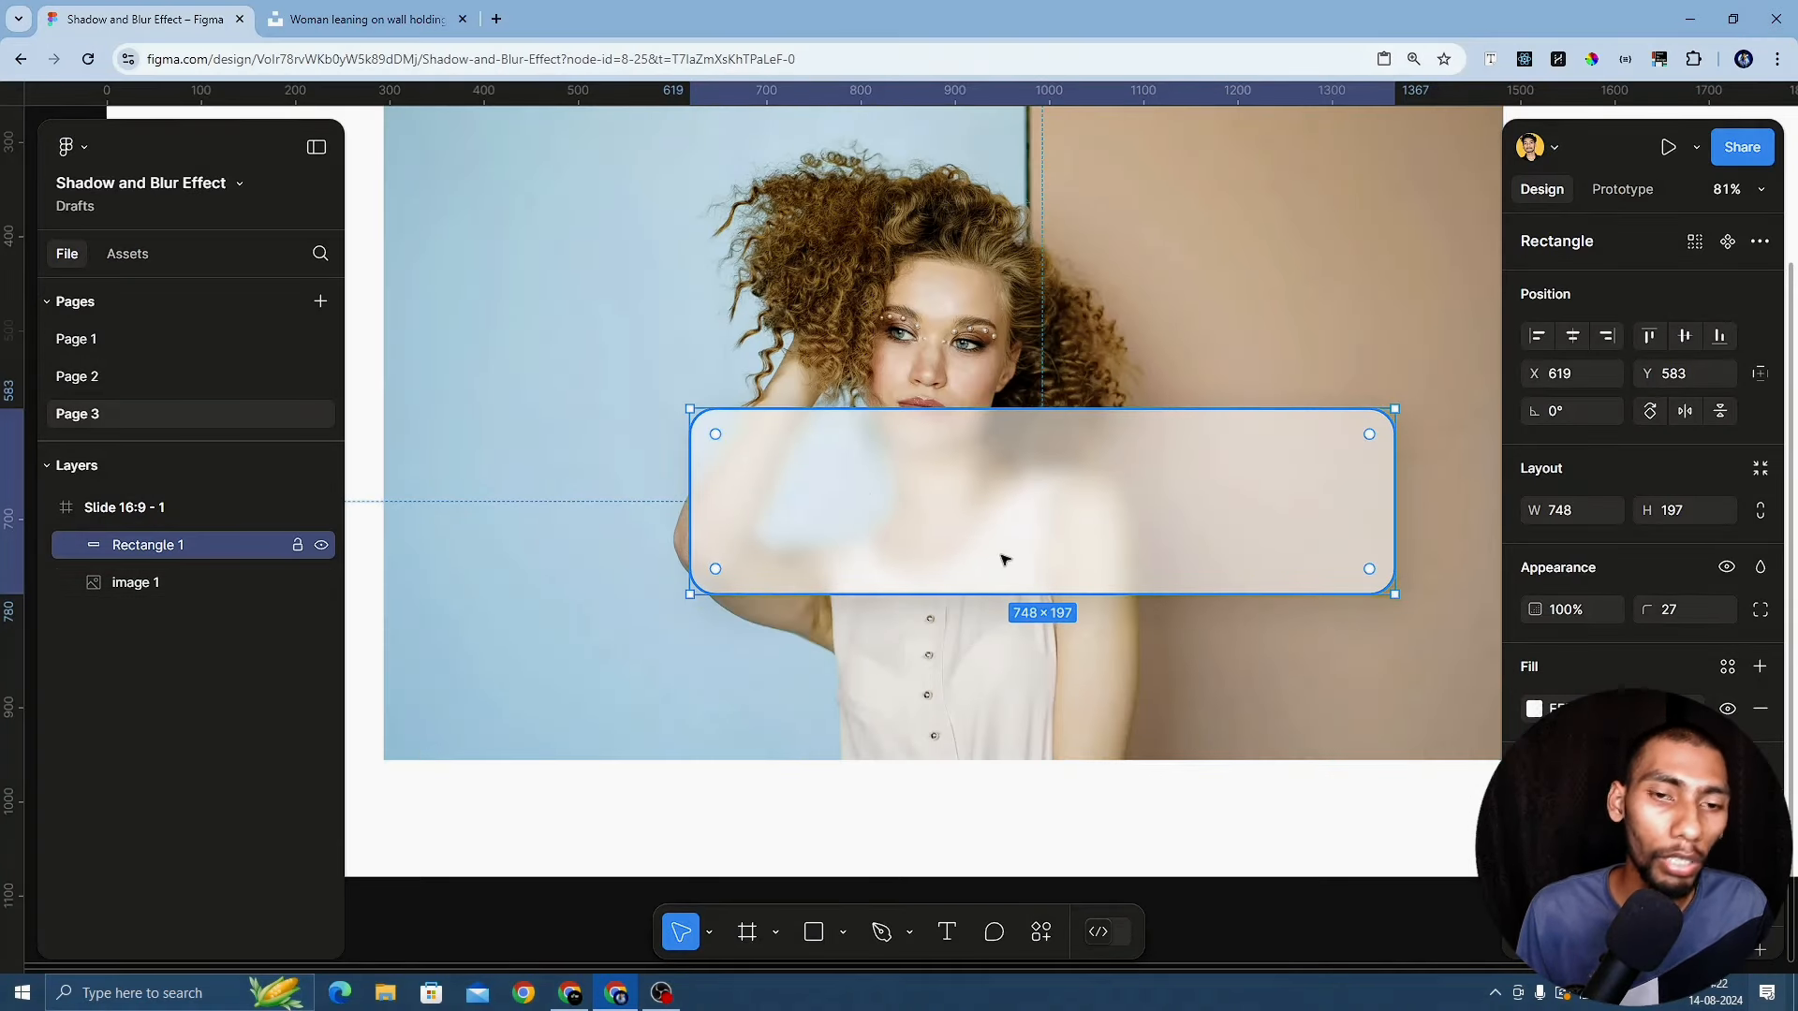
Duplicate the blurred rectangle and place the copy over the photo's upper edge at about X 603, Y 174
drag(1004, 559, 1004, 790)
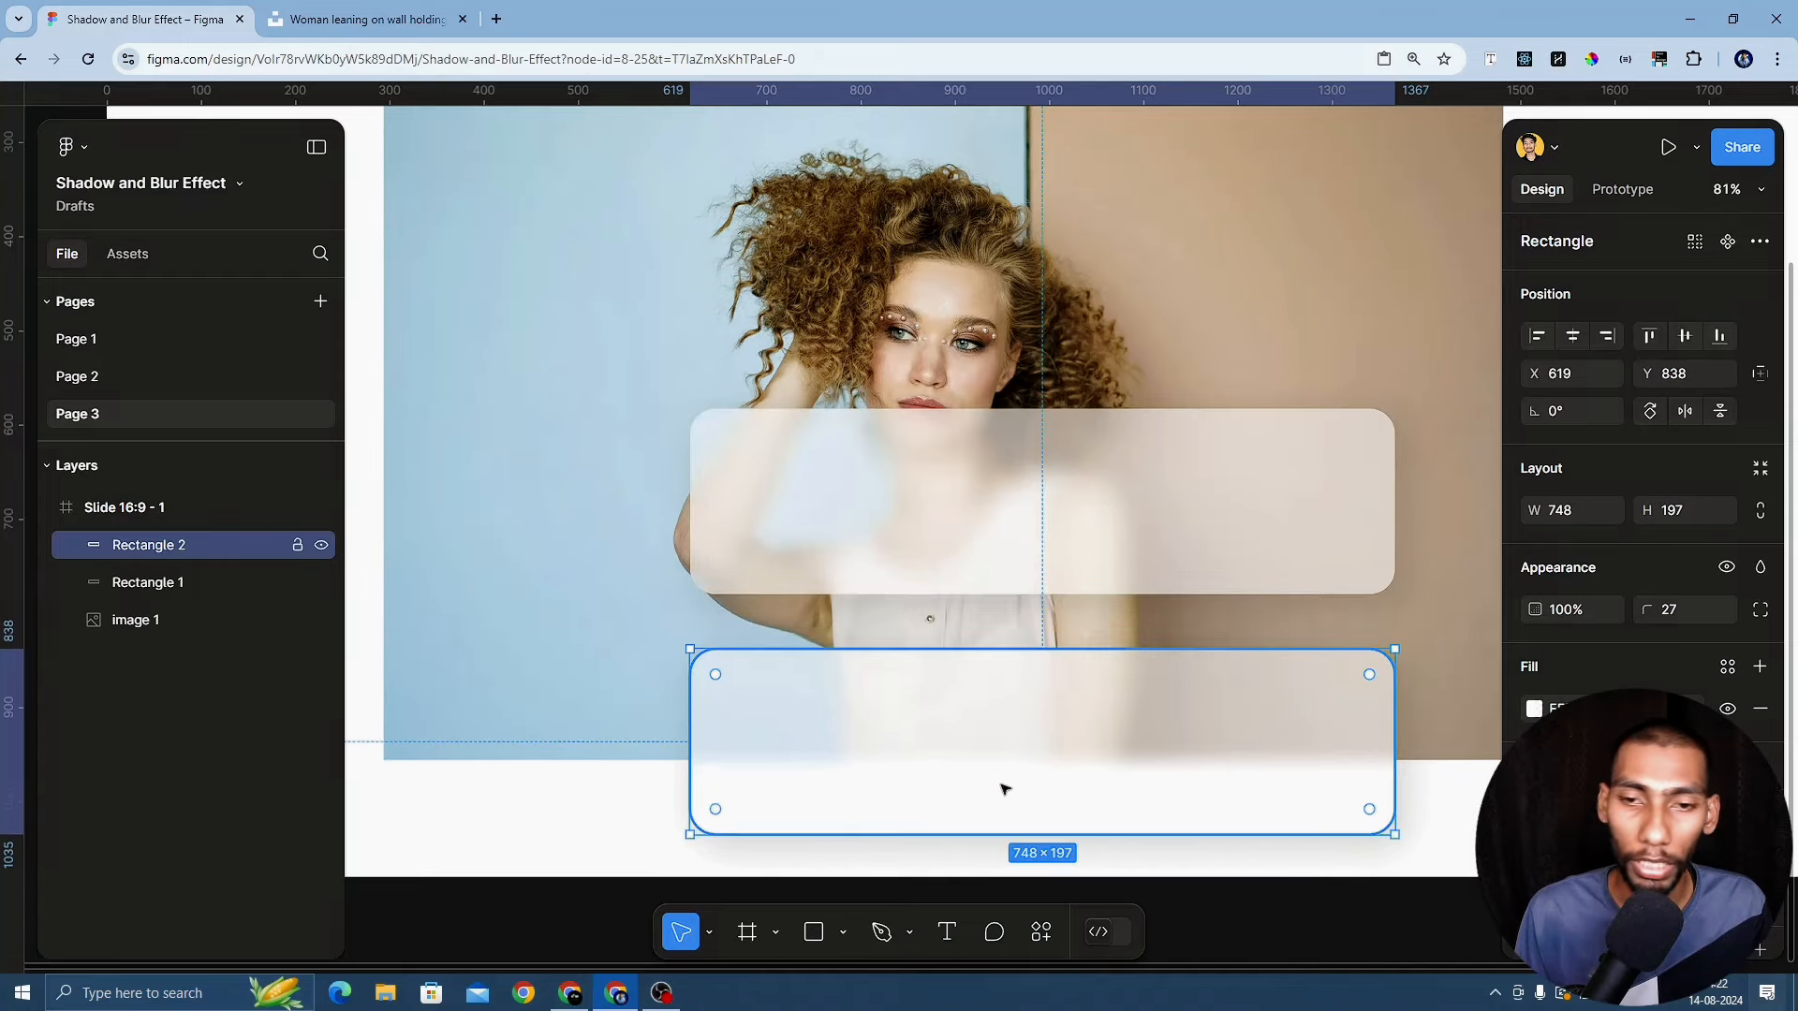
scroll(1000, 782, up, 3)
scroll(1006, 786, down, 4)
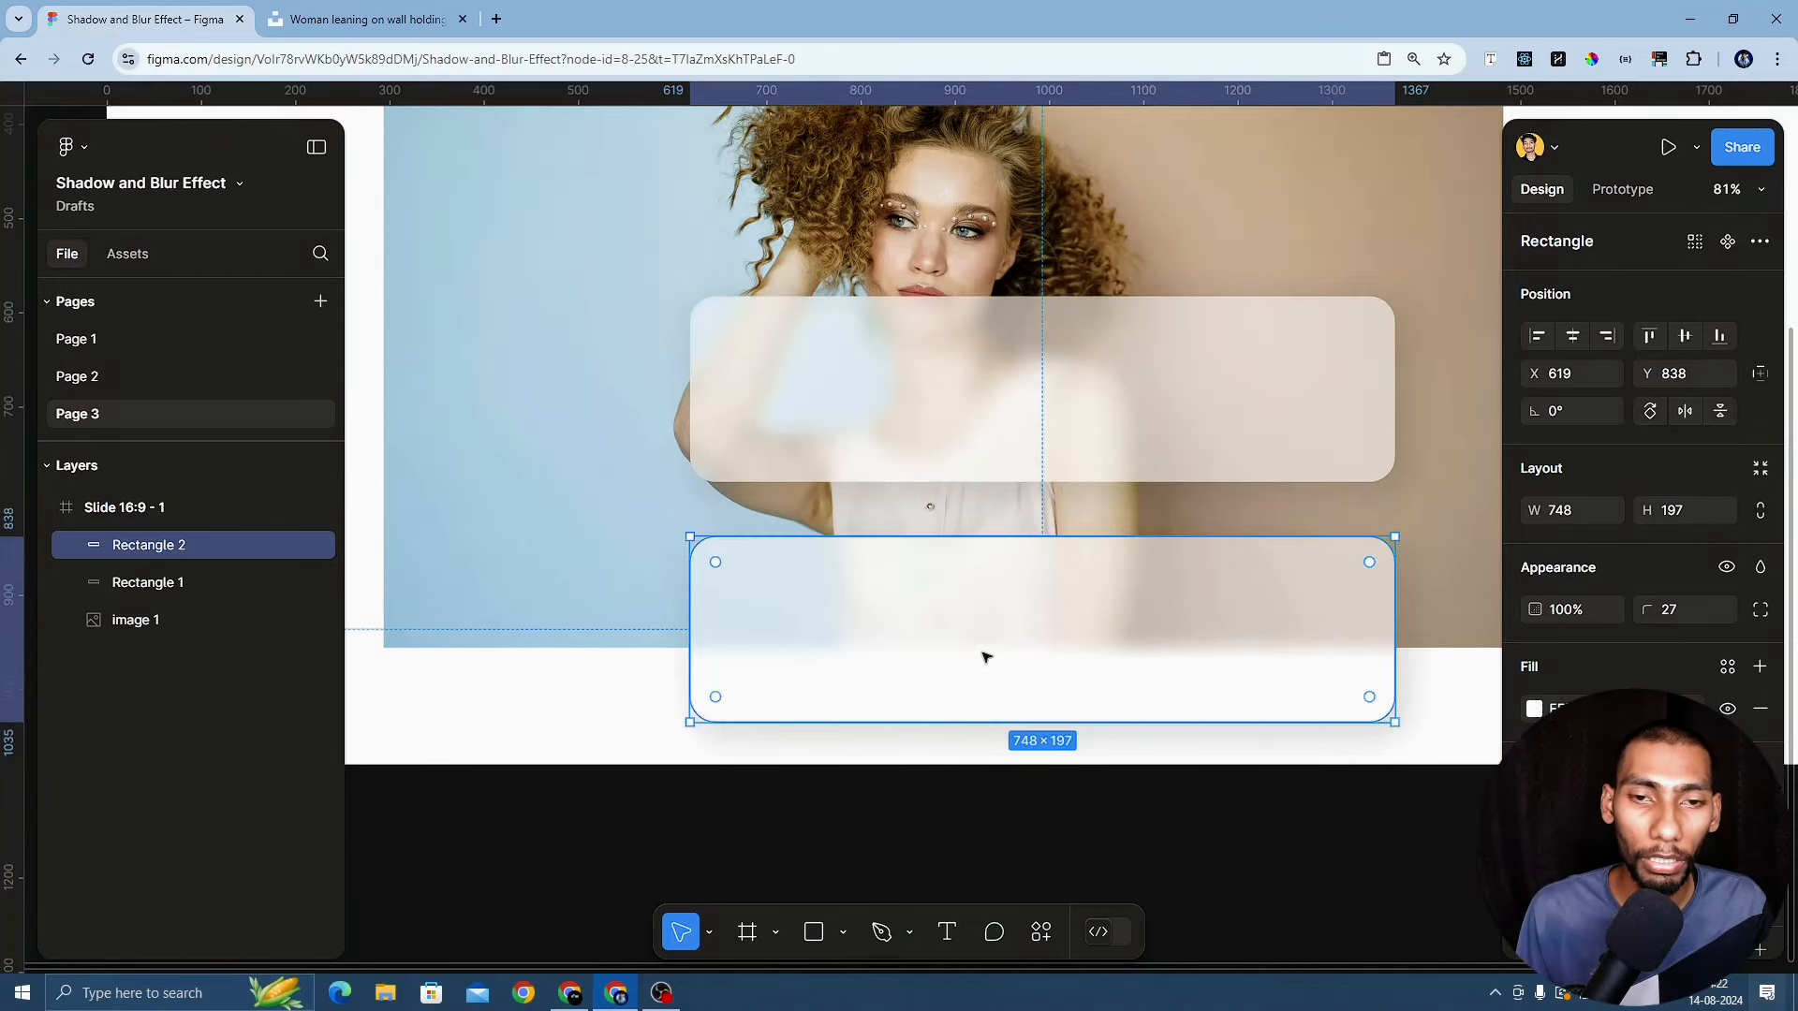
drag(982, 653, 976, 132)
scroll(1076, 380, up, 7)
drag(1024, 706, 1020, 653)
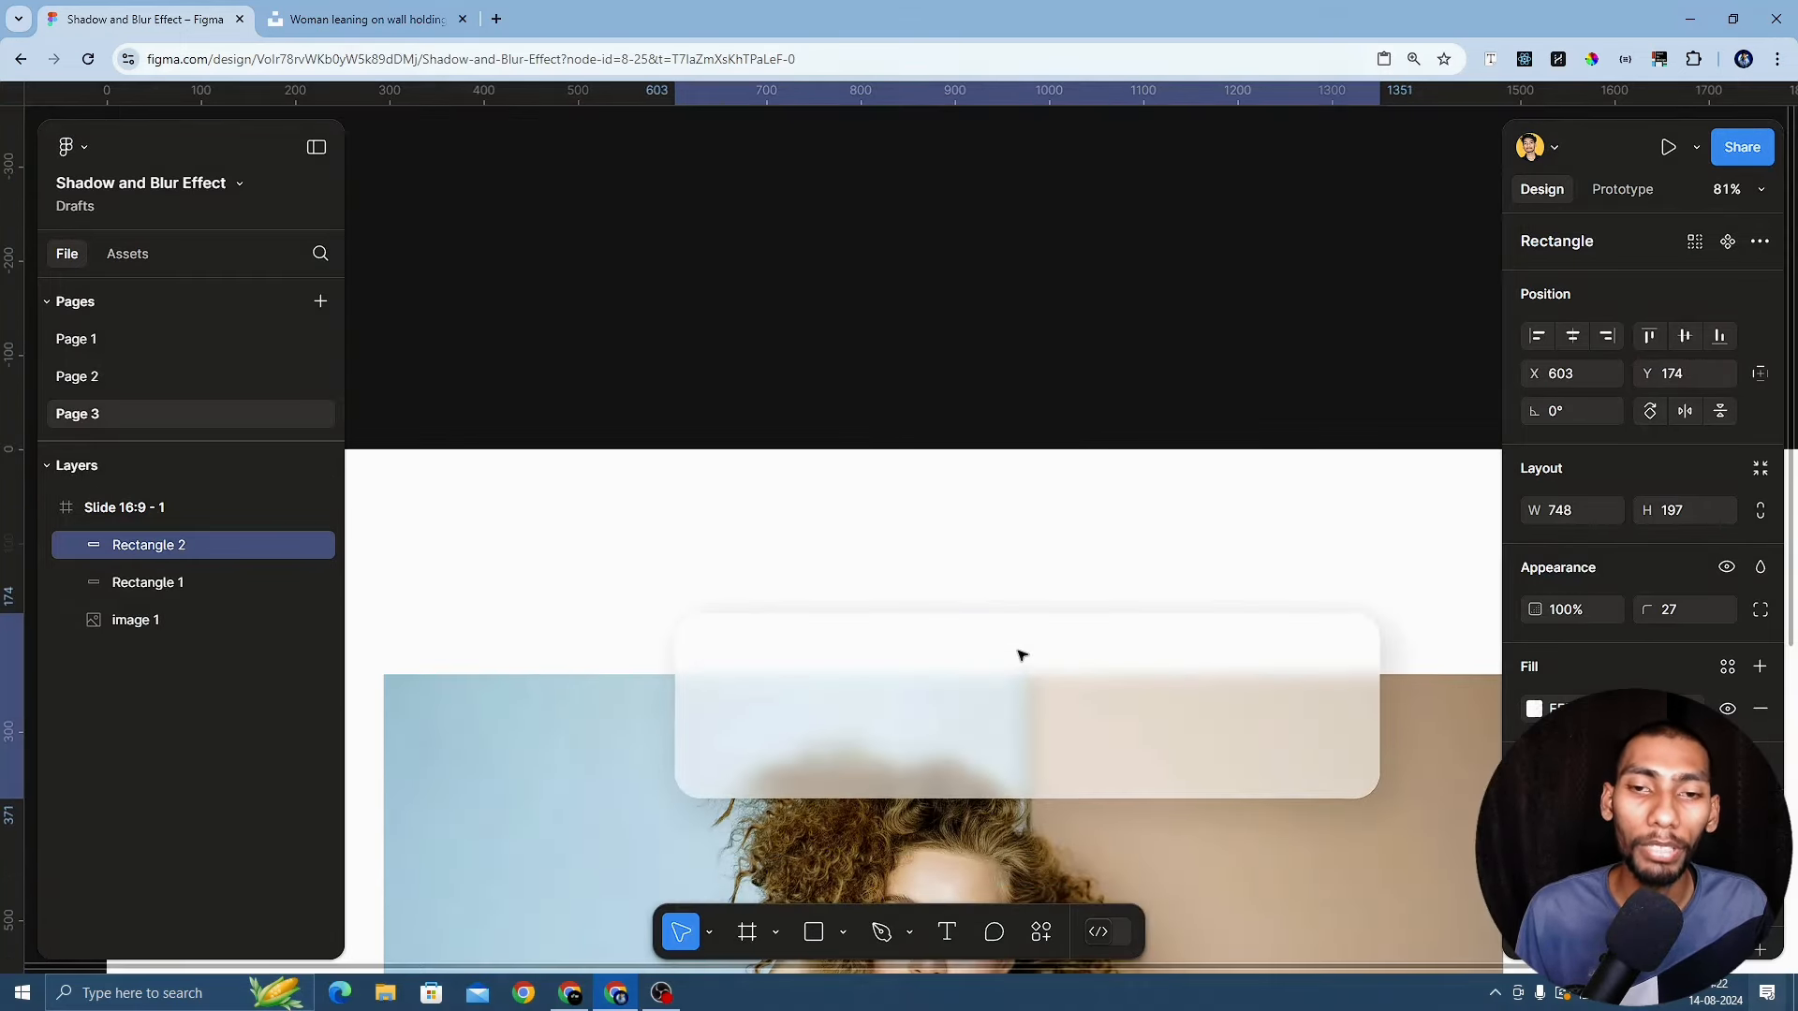
scroll(1038, 616, down, 3)
scroll(1039, 530, up, 2)
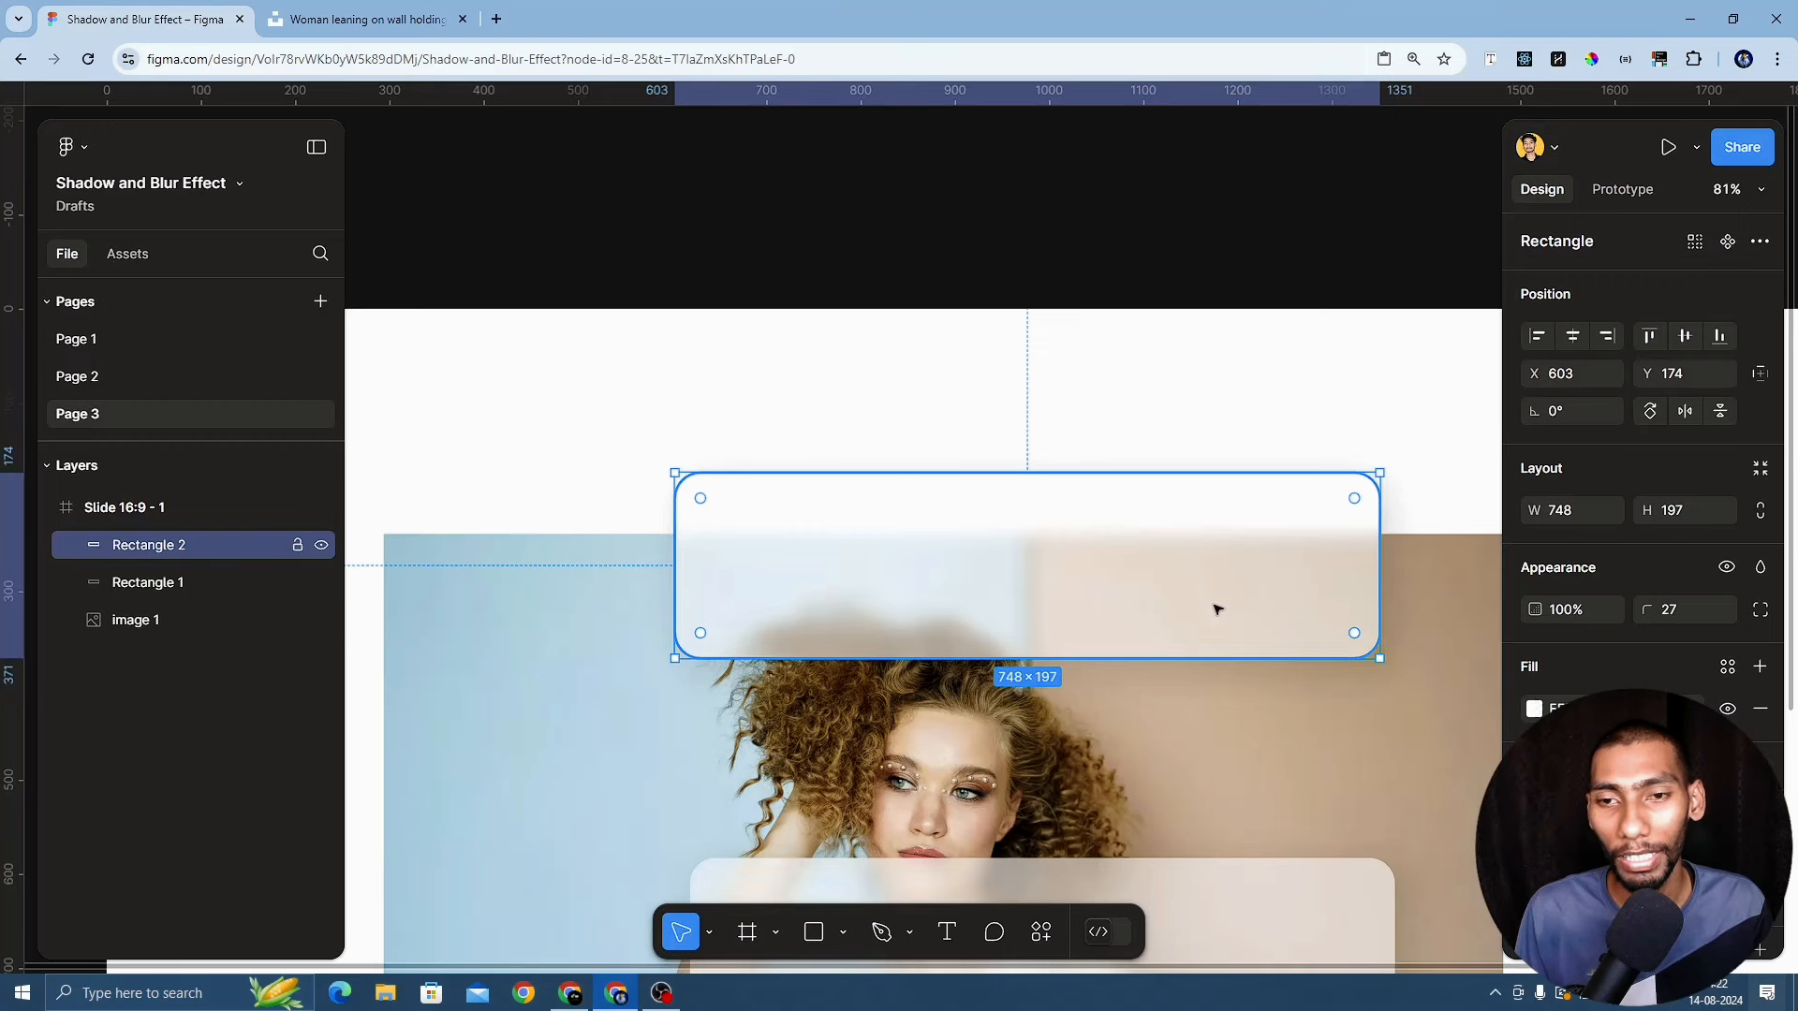
Hide the copied rectangle's background blur and set its white fill to 100% opacity
scroll(1212, 608, up, 1)
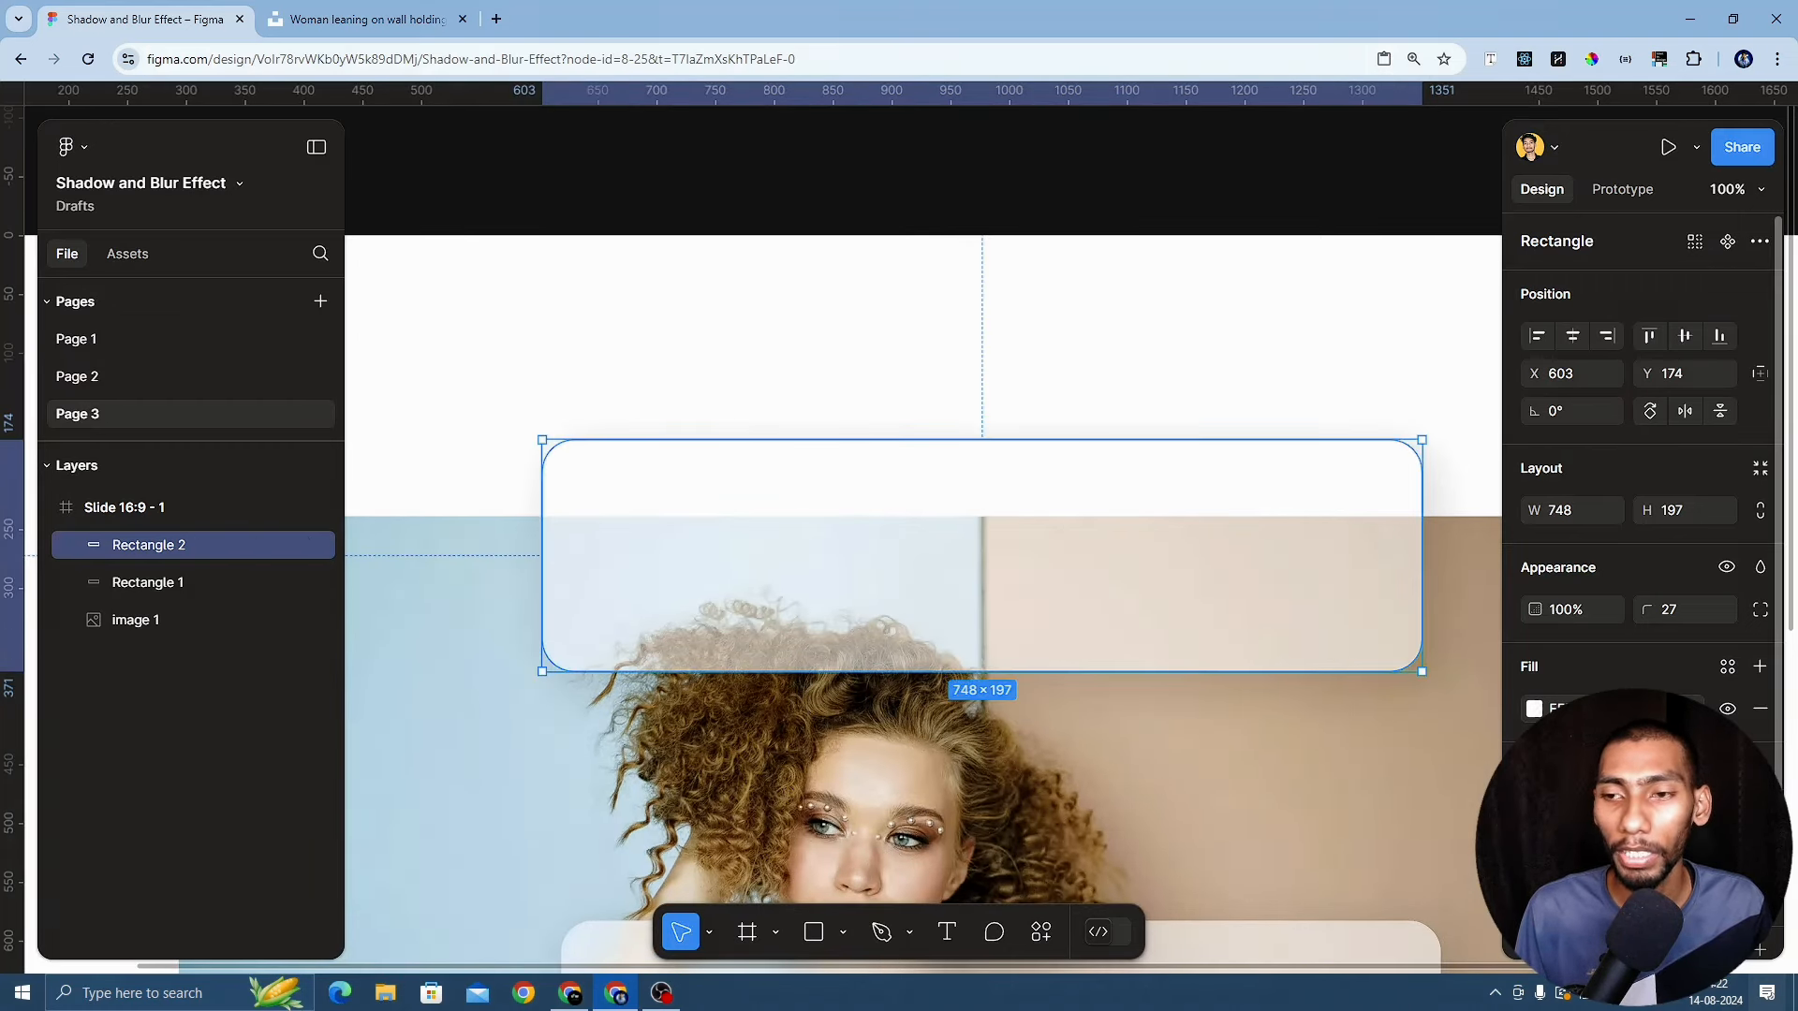
click(1660, 709)
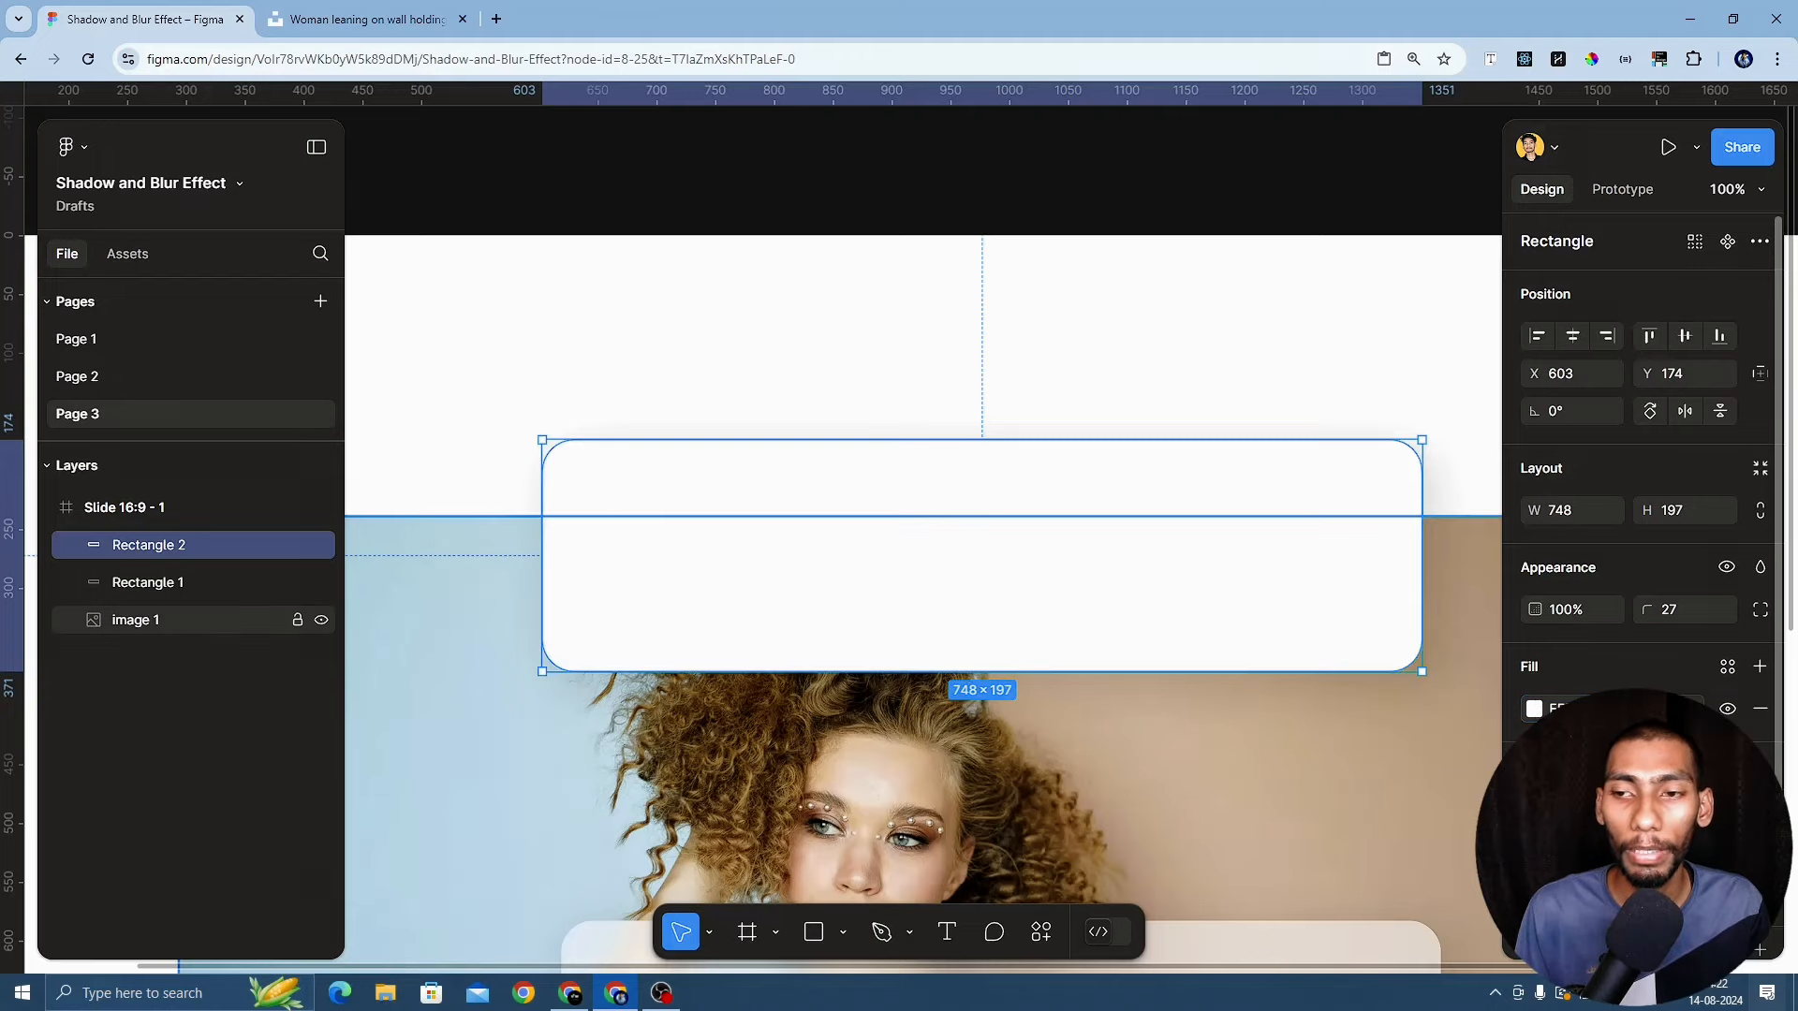
scroll(1105, 393, down, 3)
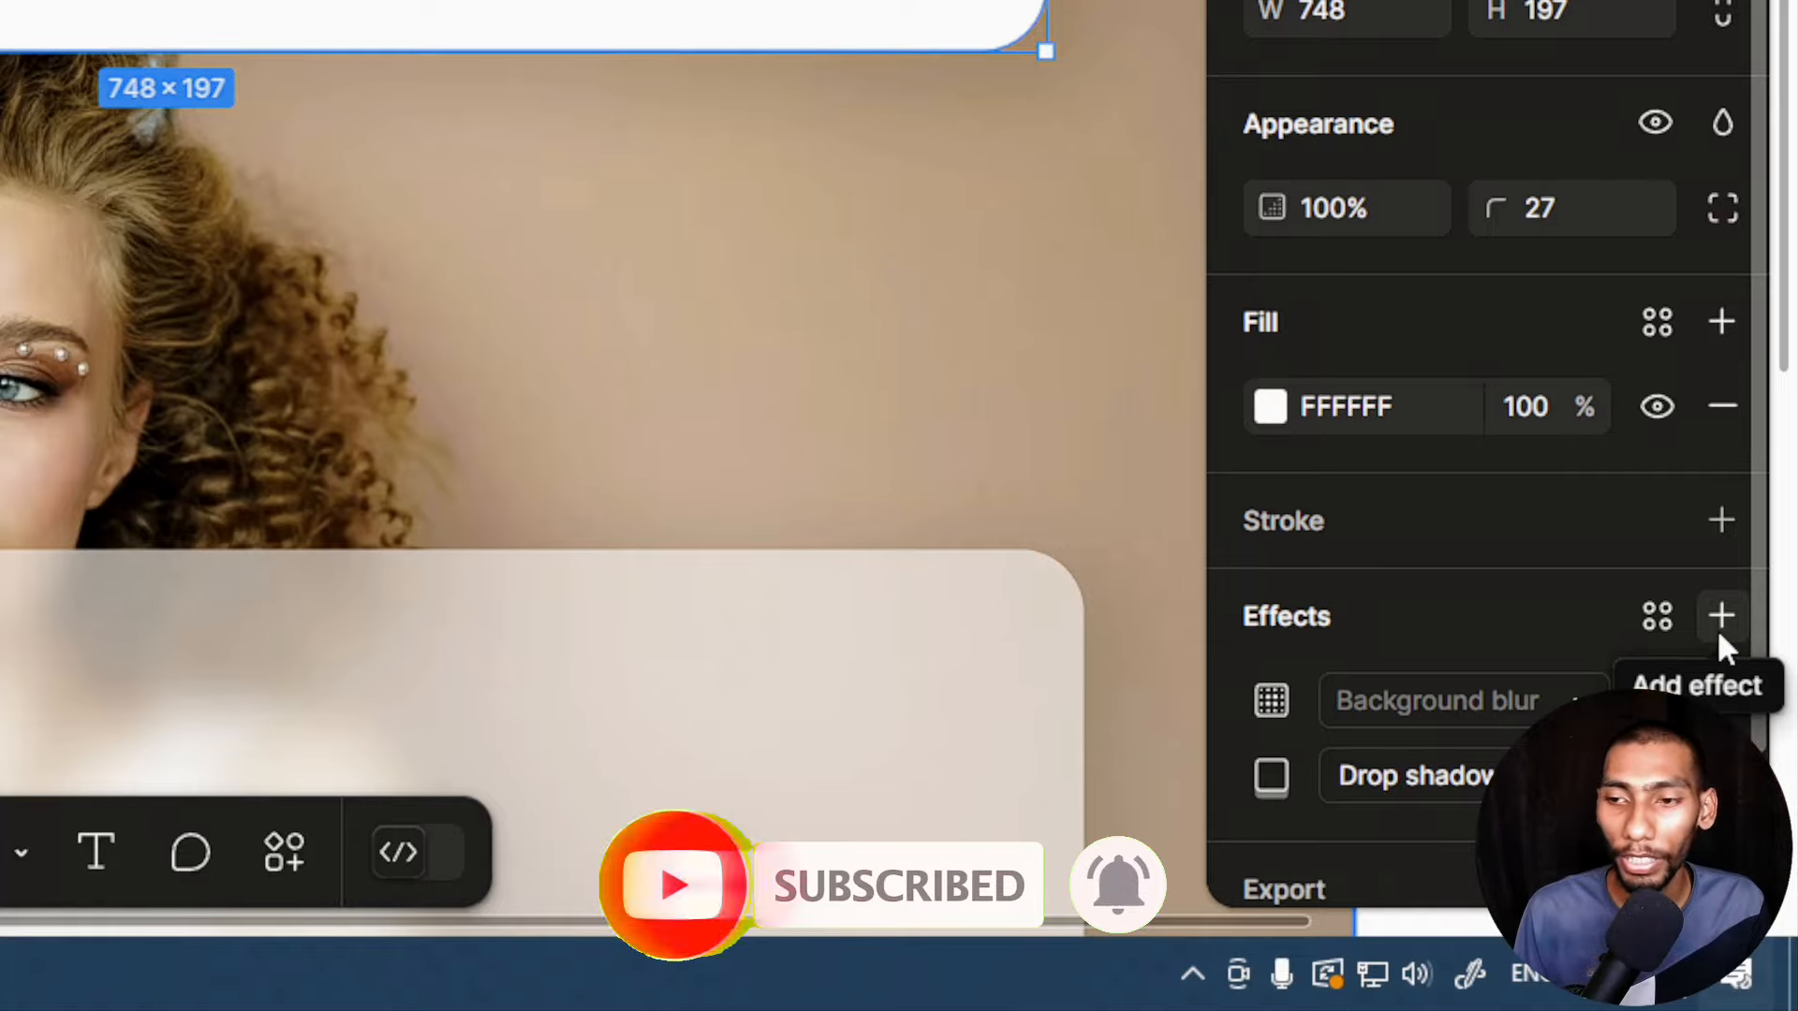
Add a new effect to the copied rectangle, change it to Inner shadow, and open its settings
click(1719, 632)
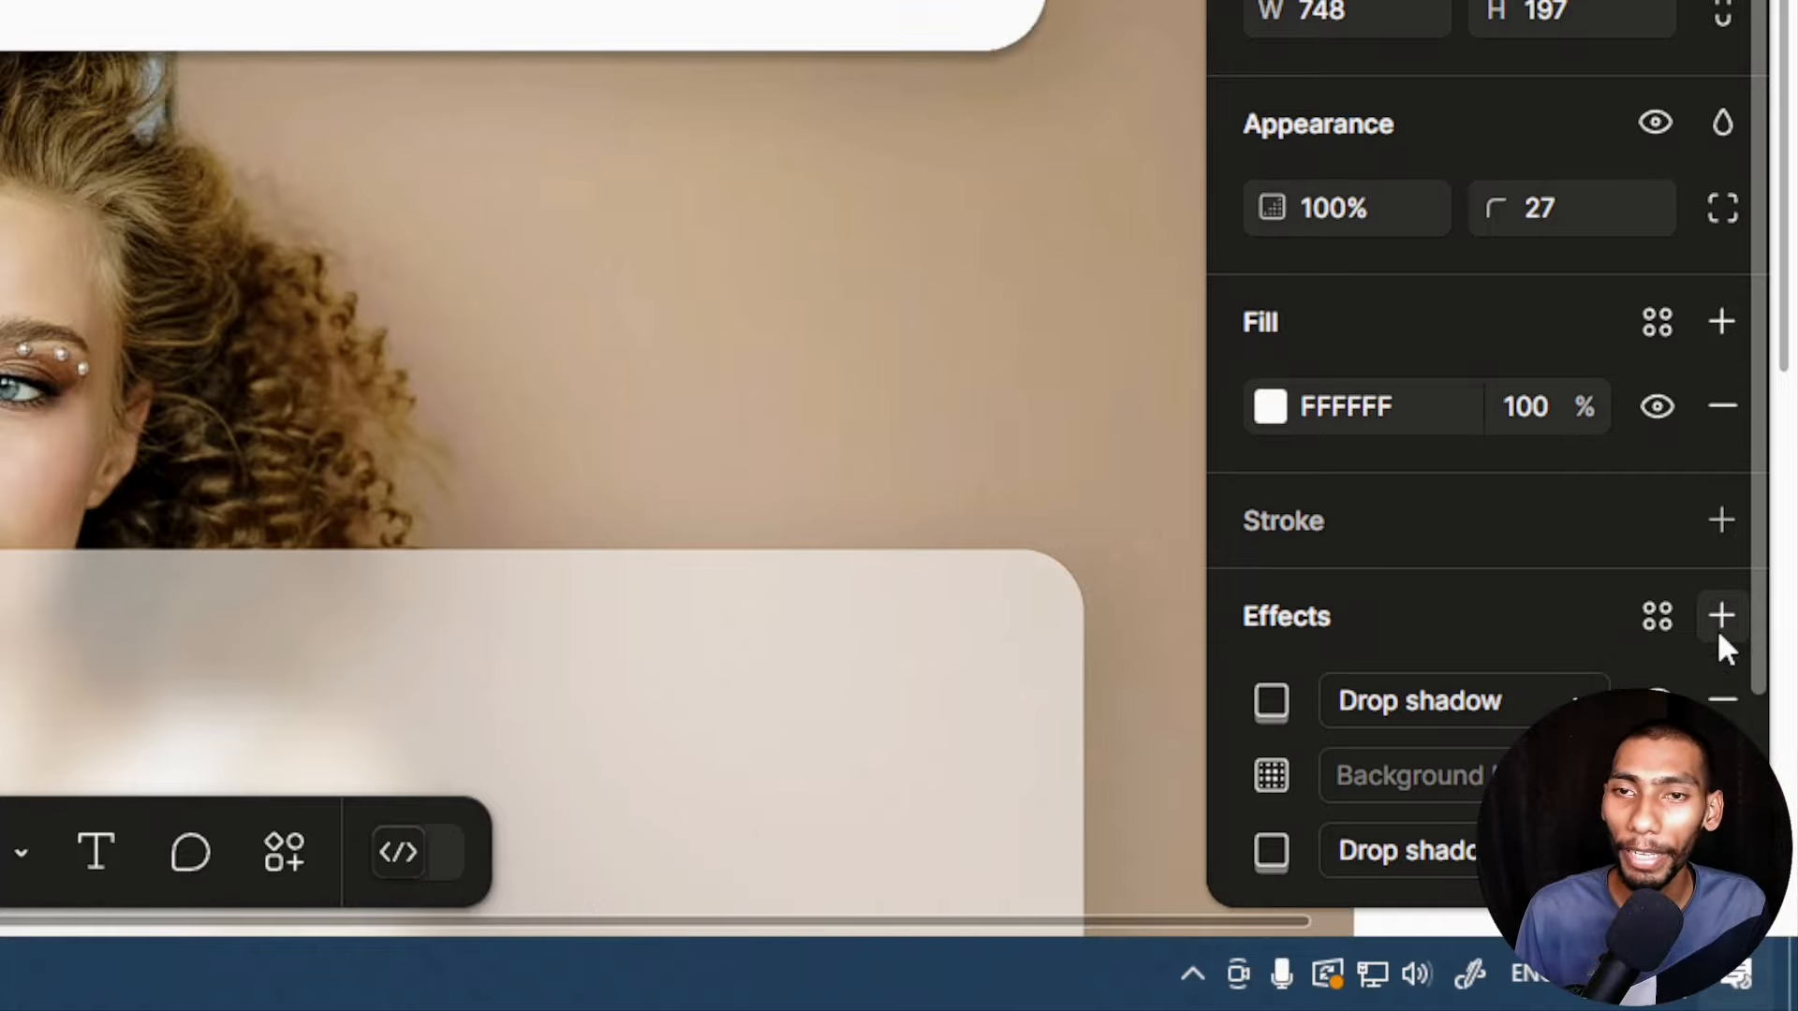
click(1454, 700)
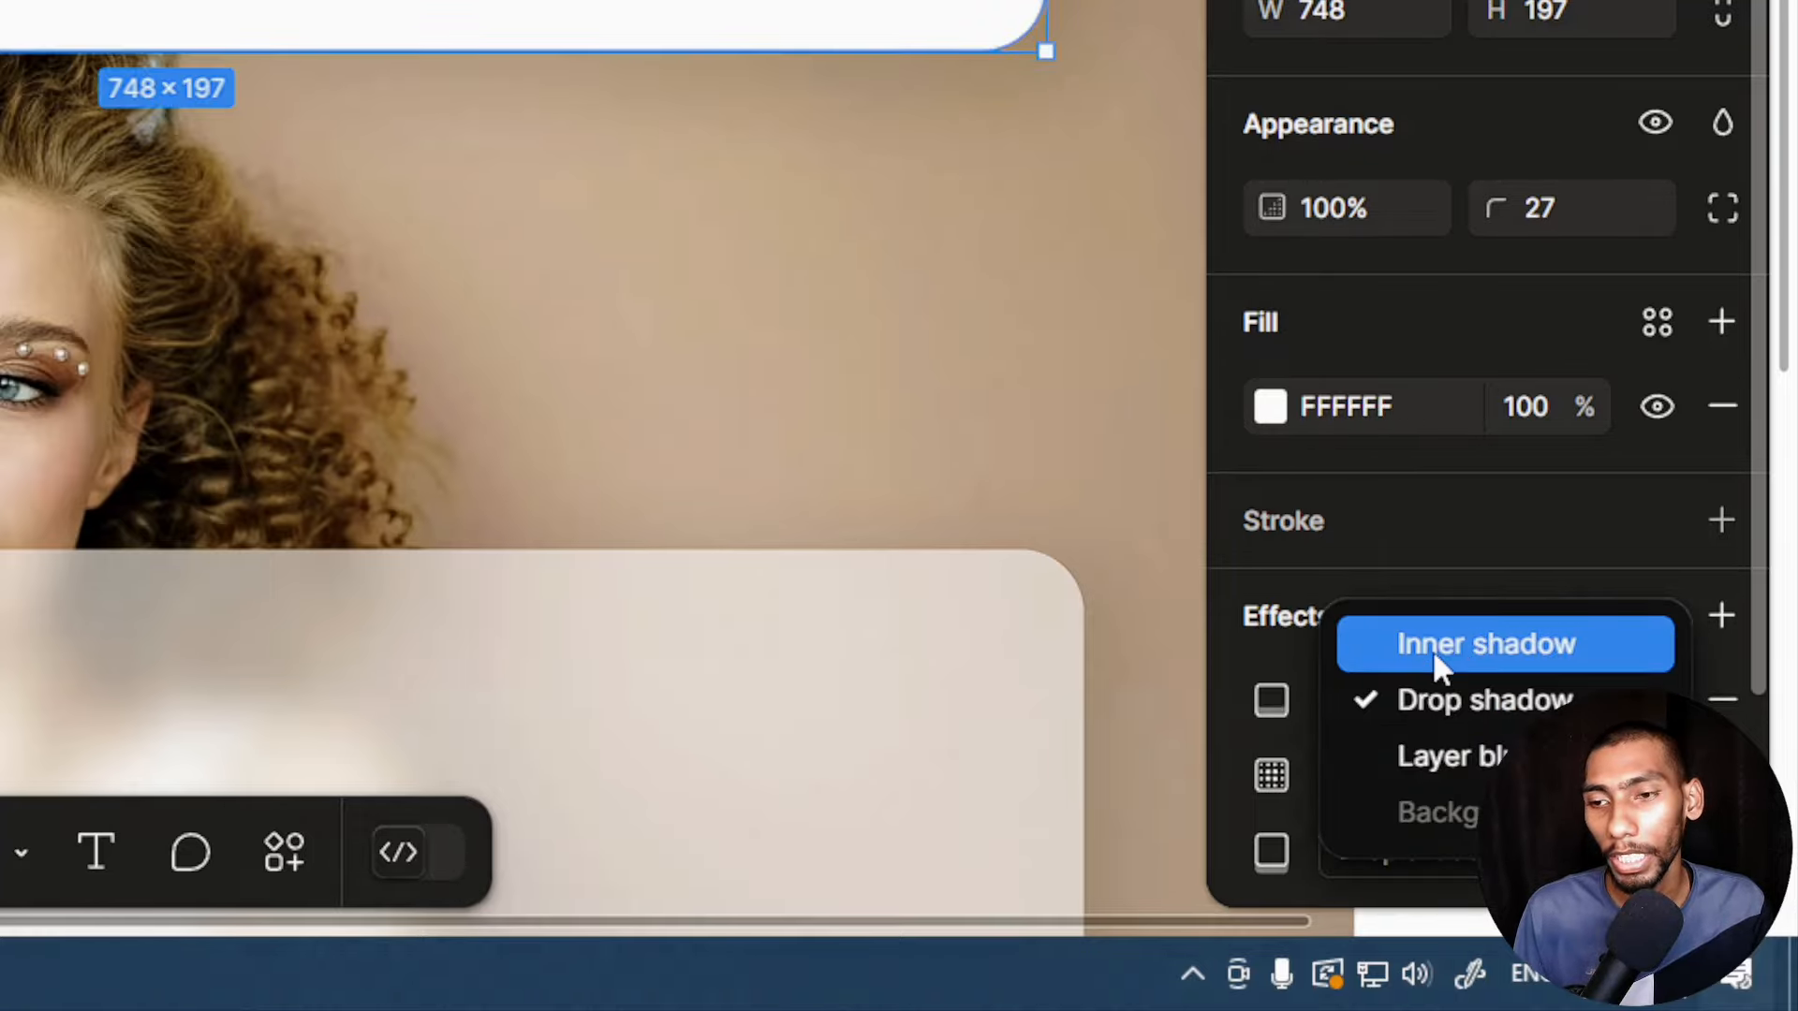
click(1437, 660)
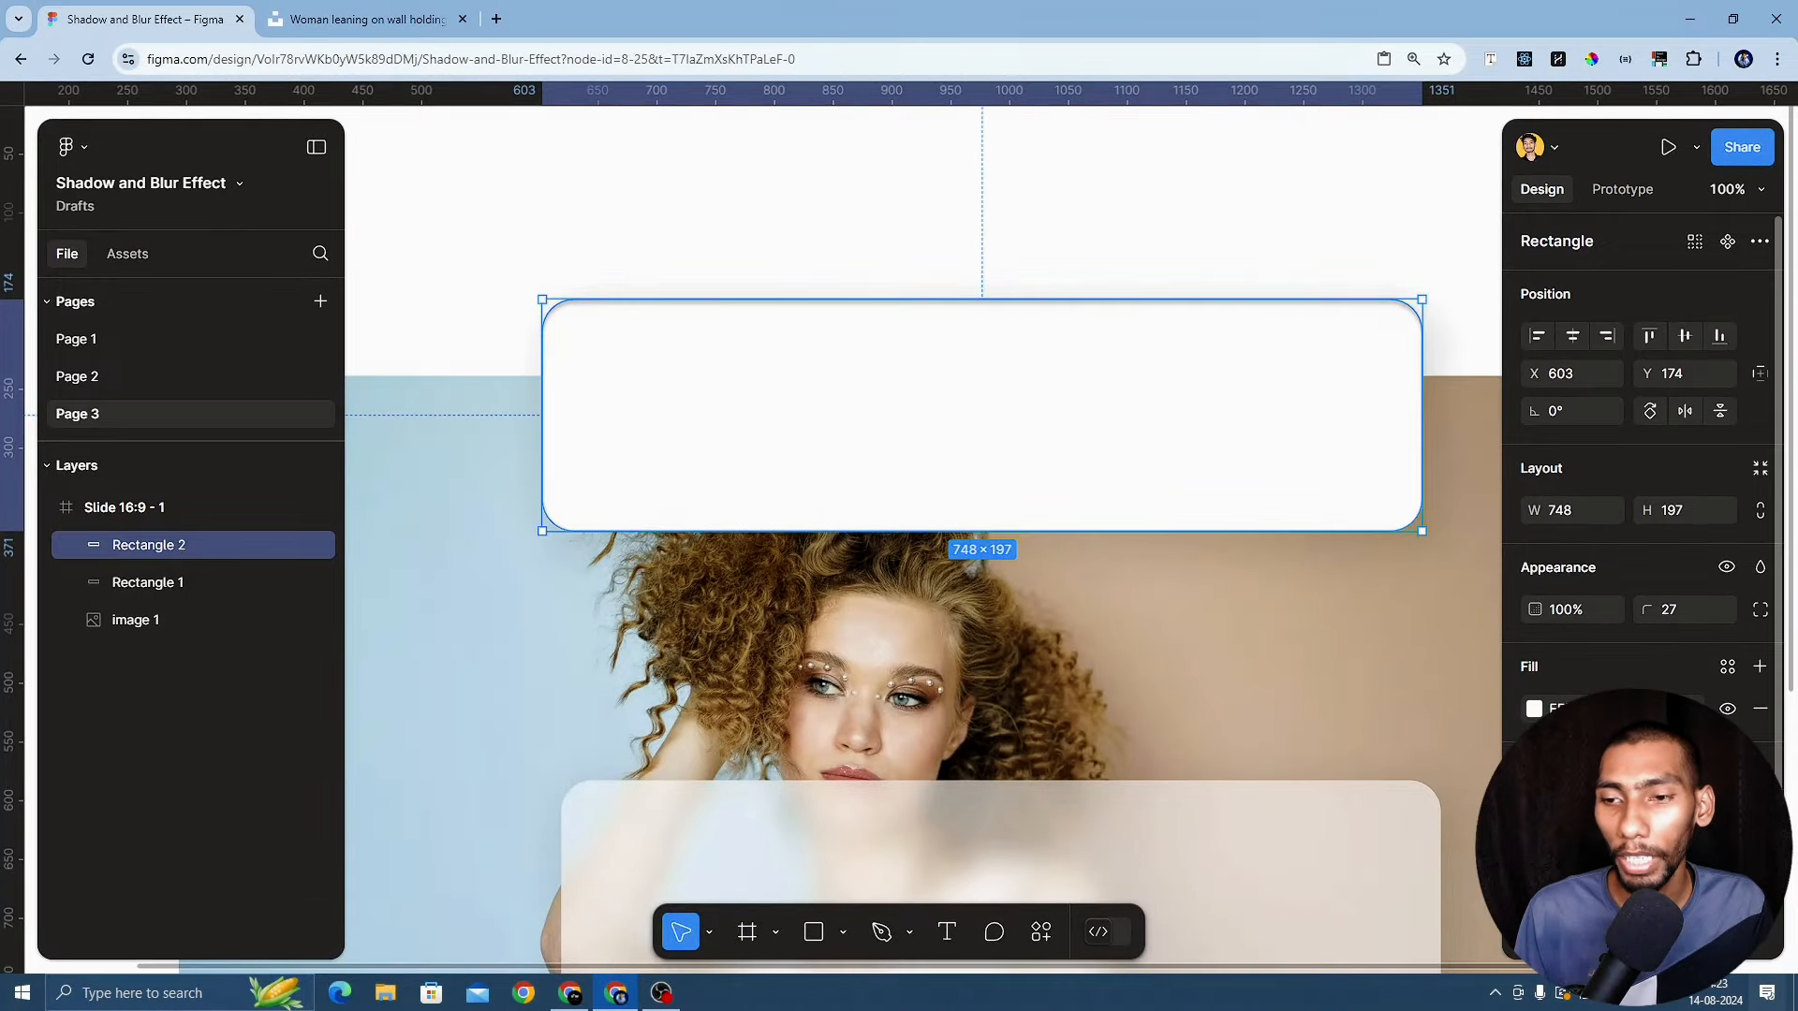
click(1533, 854)
Set the inner shadow's X position to 10
text(`)
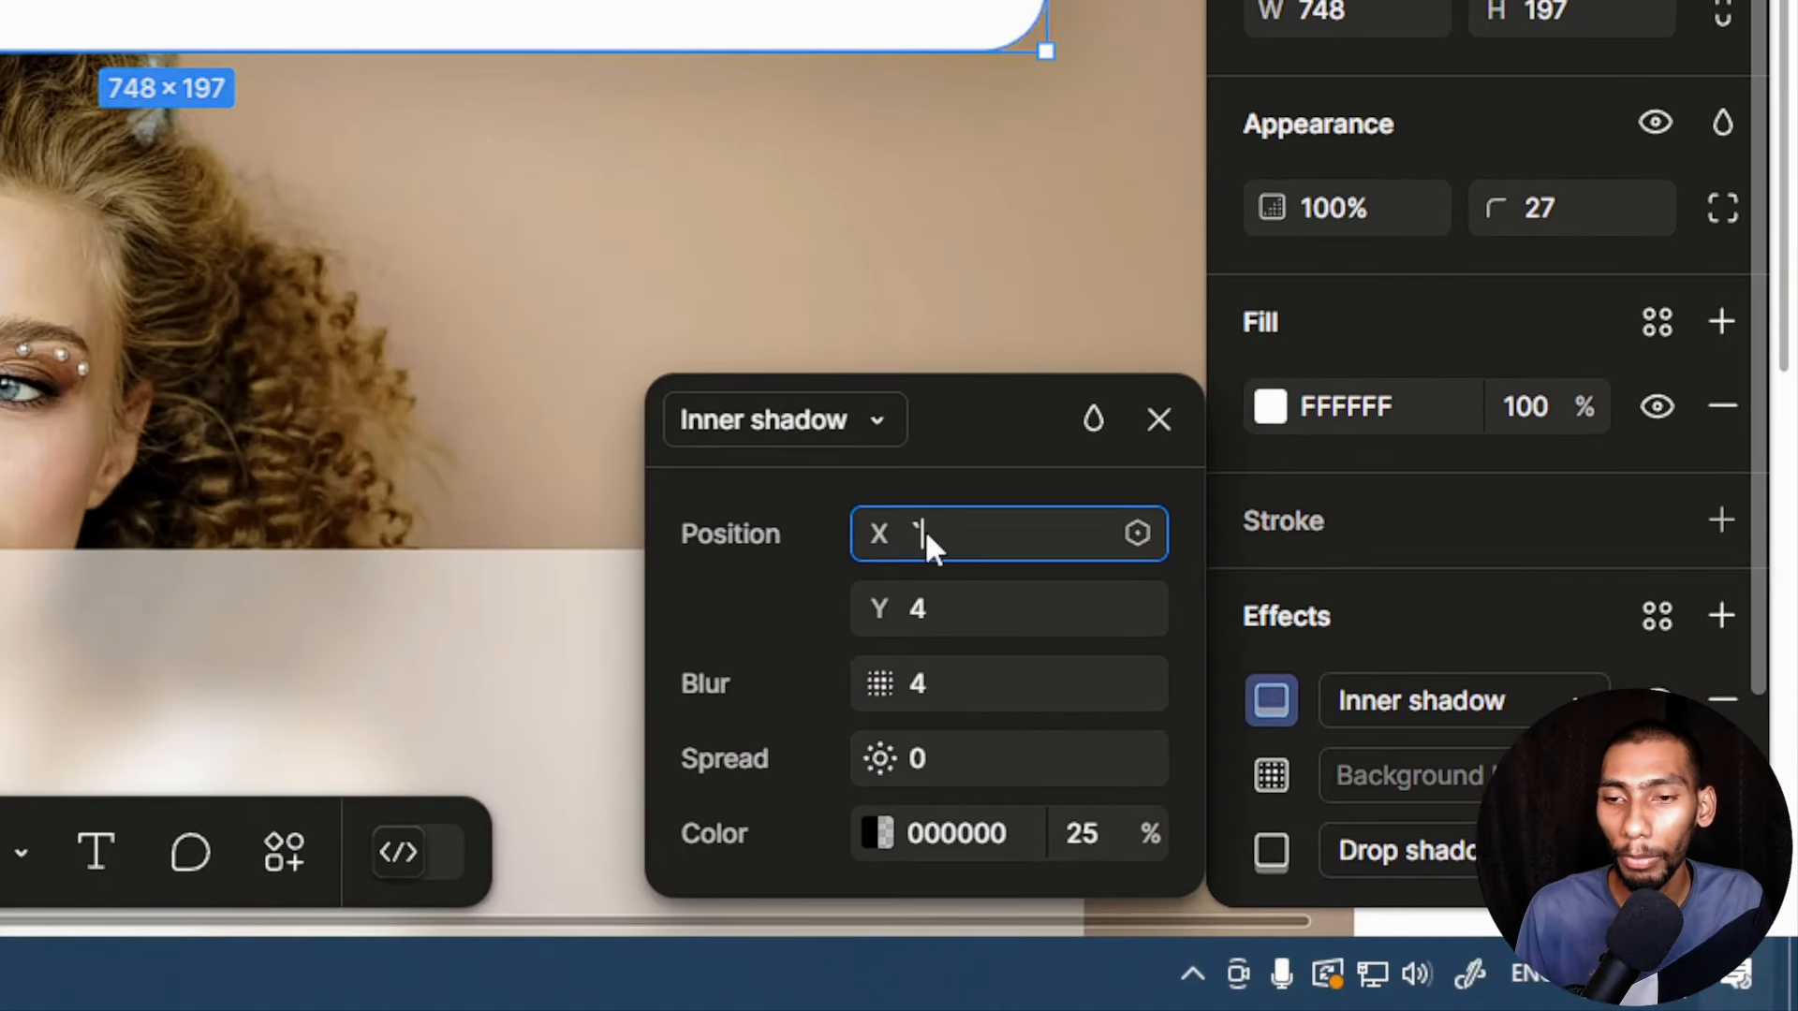
key(Return)
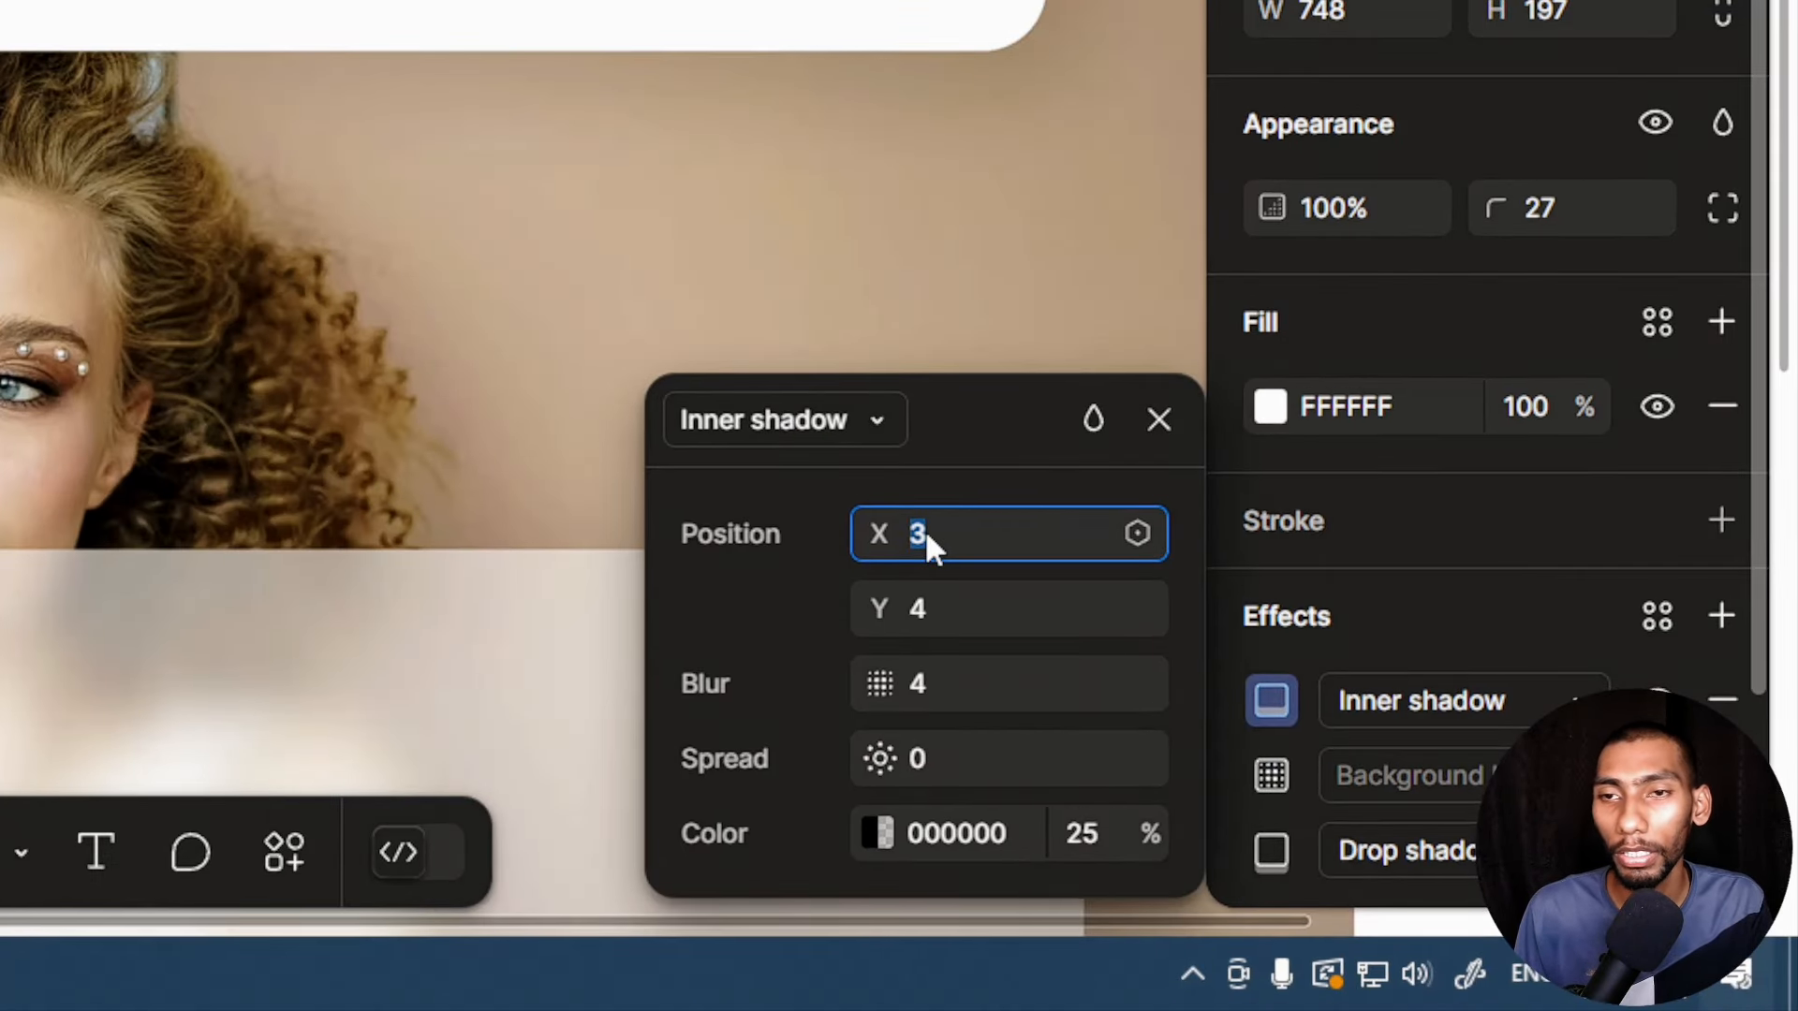
text(10)
key(Return)
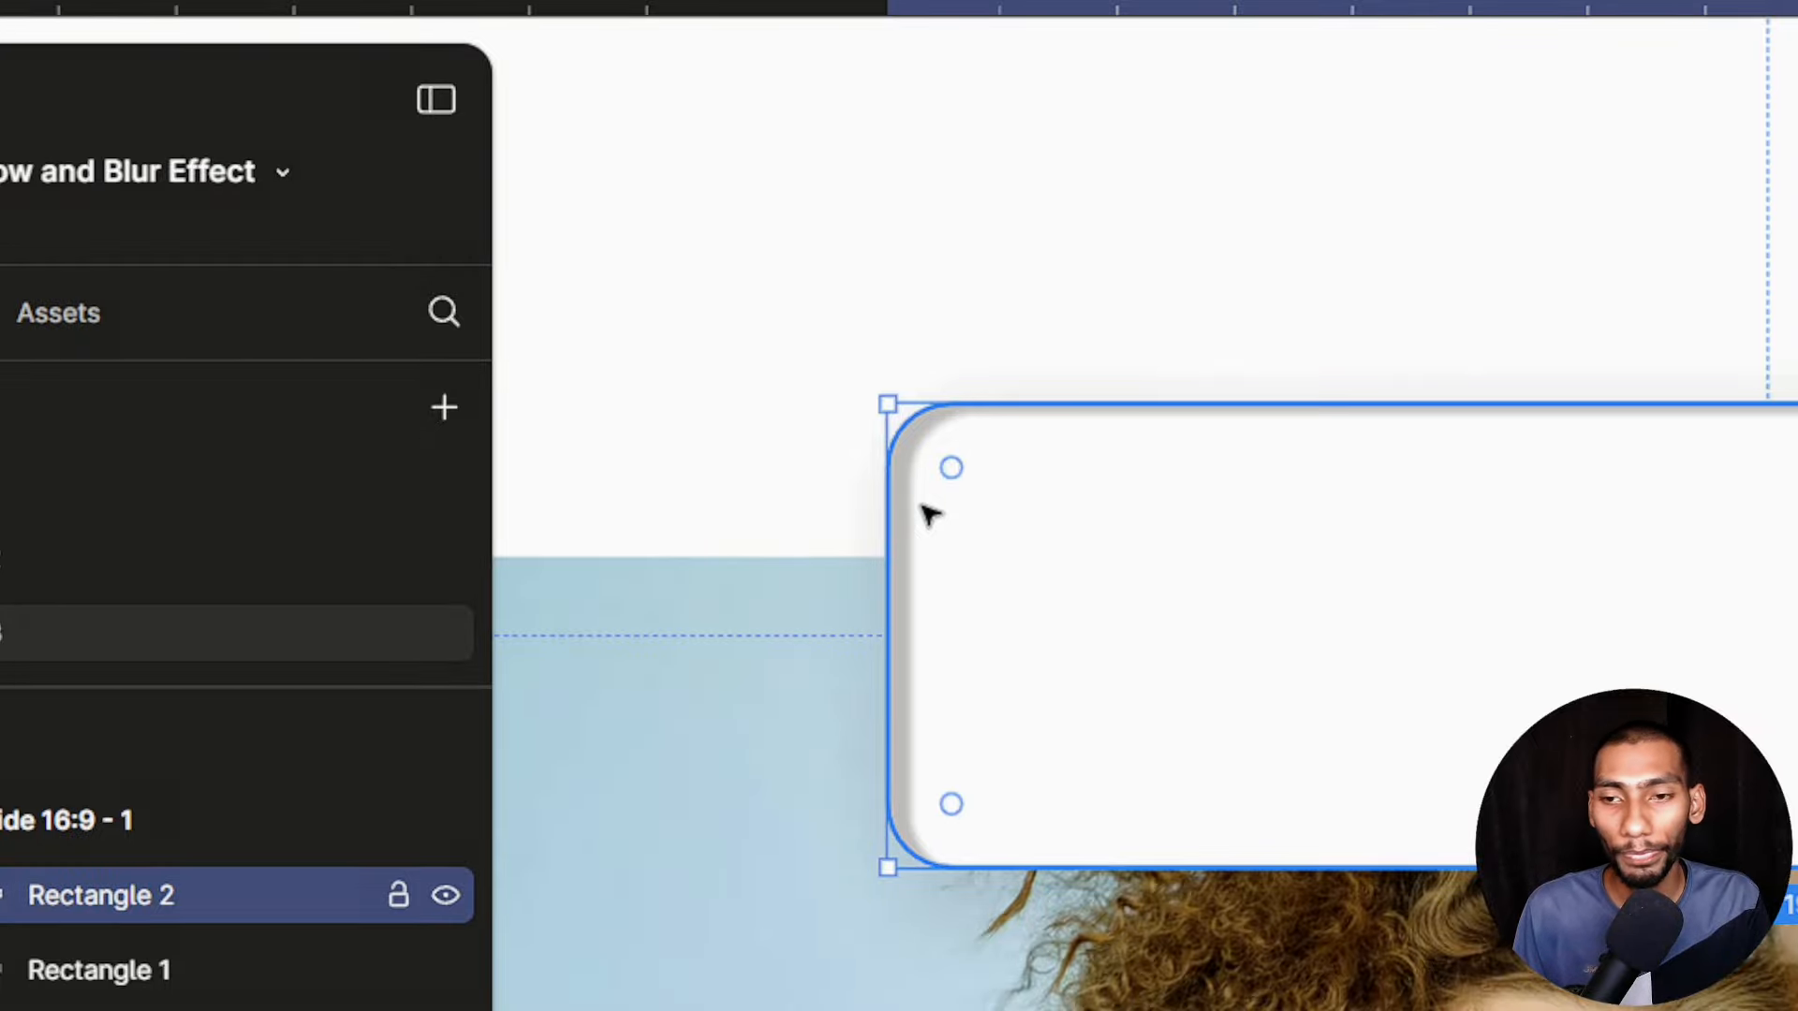
Raise and lower the inner shadow's X position to compare the side shading, settling on 5
key(BackSpace)
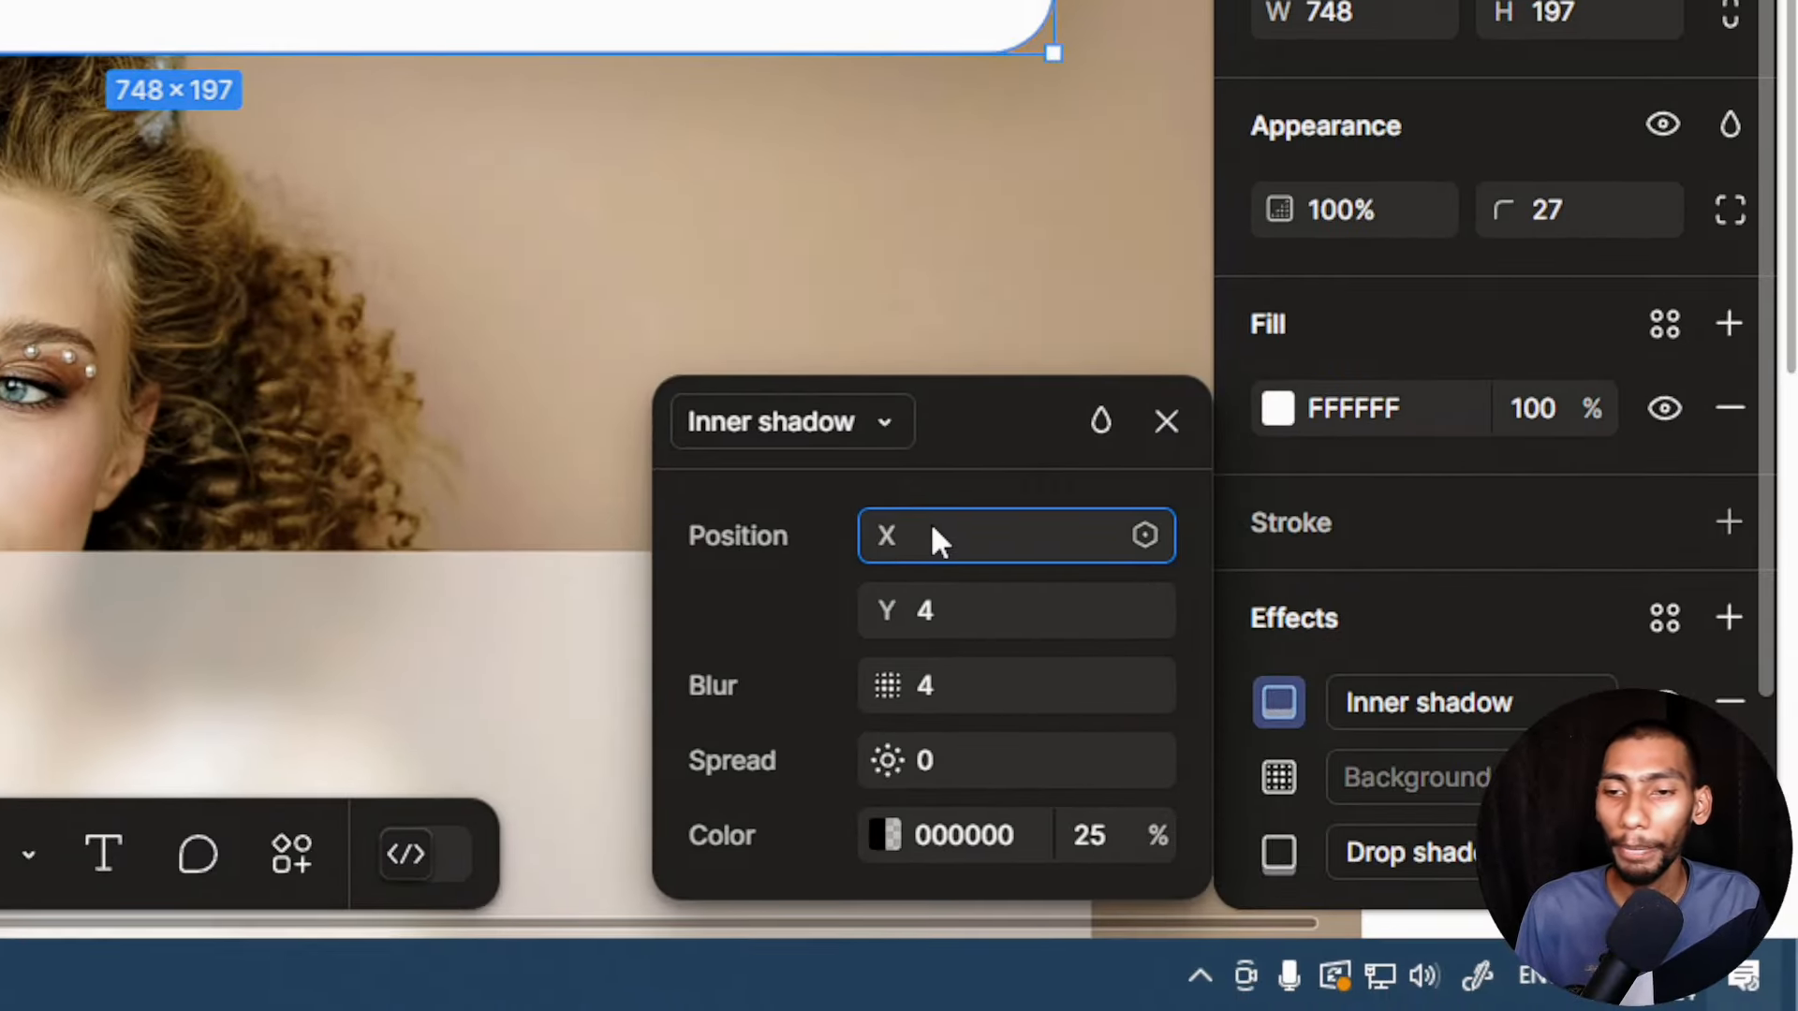
key(Up)
key(Down)
key(Down)
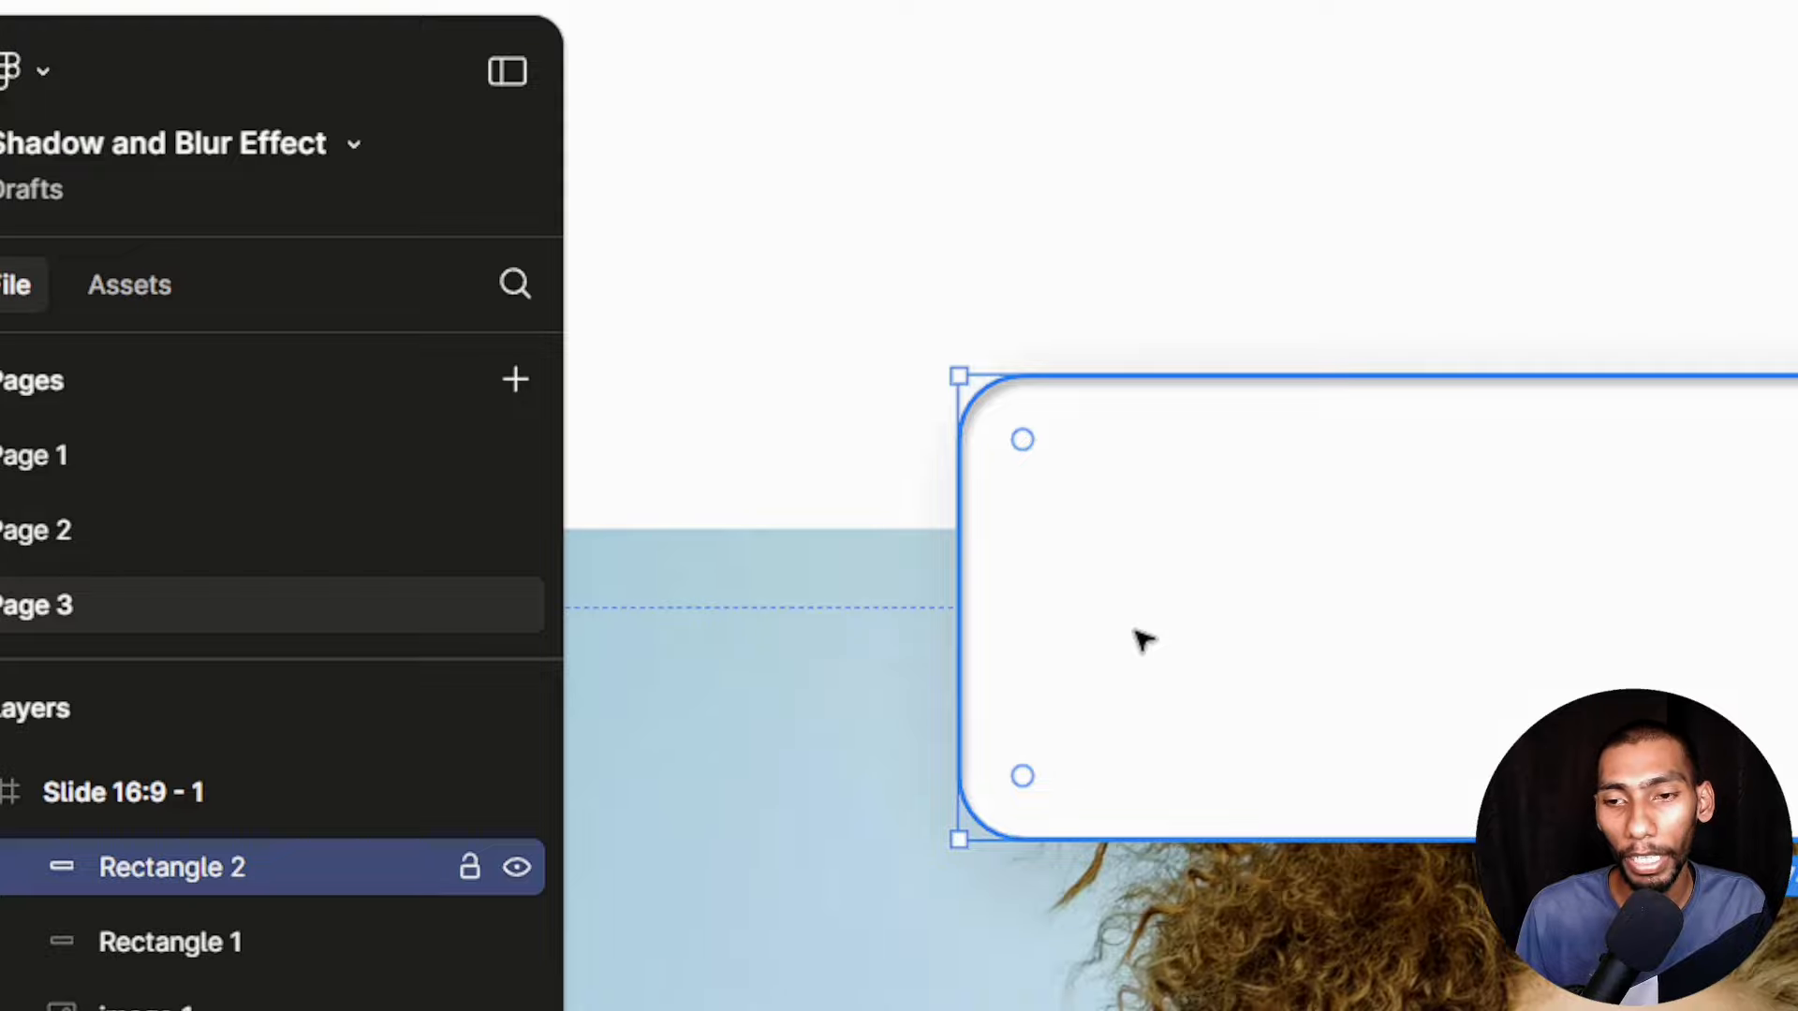
key(Up)
key(Up)
key(Up)
key(Up)
key(Up)
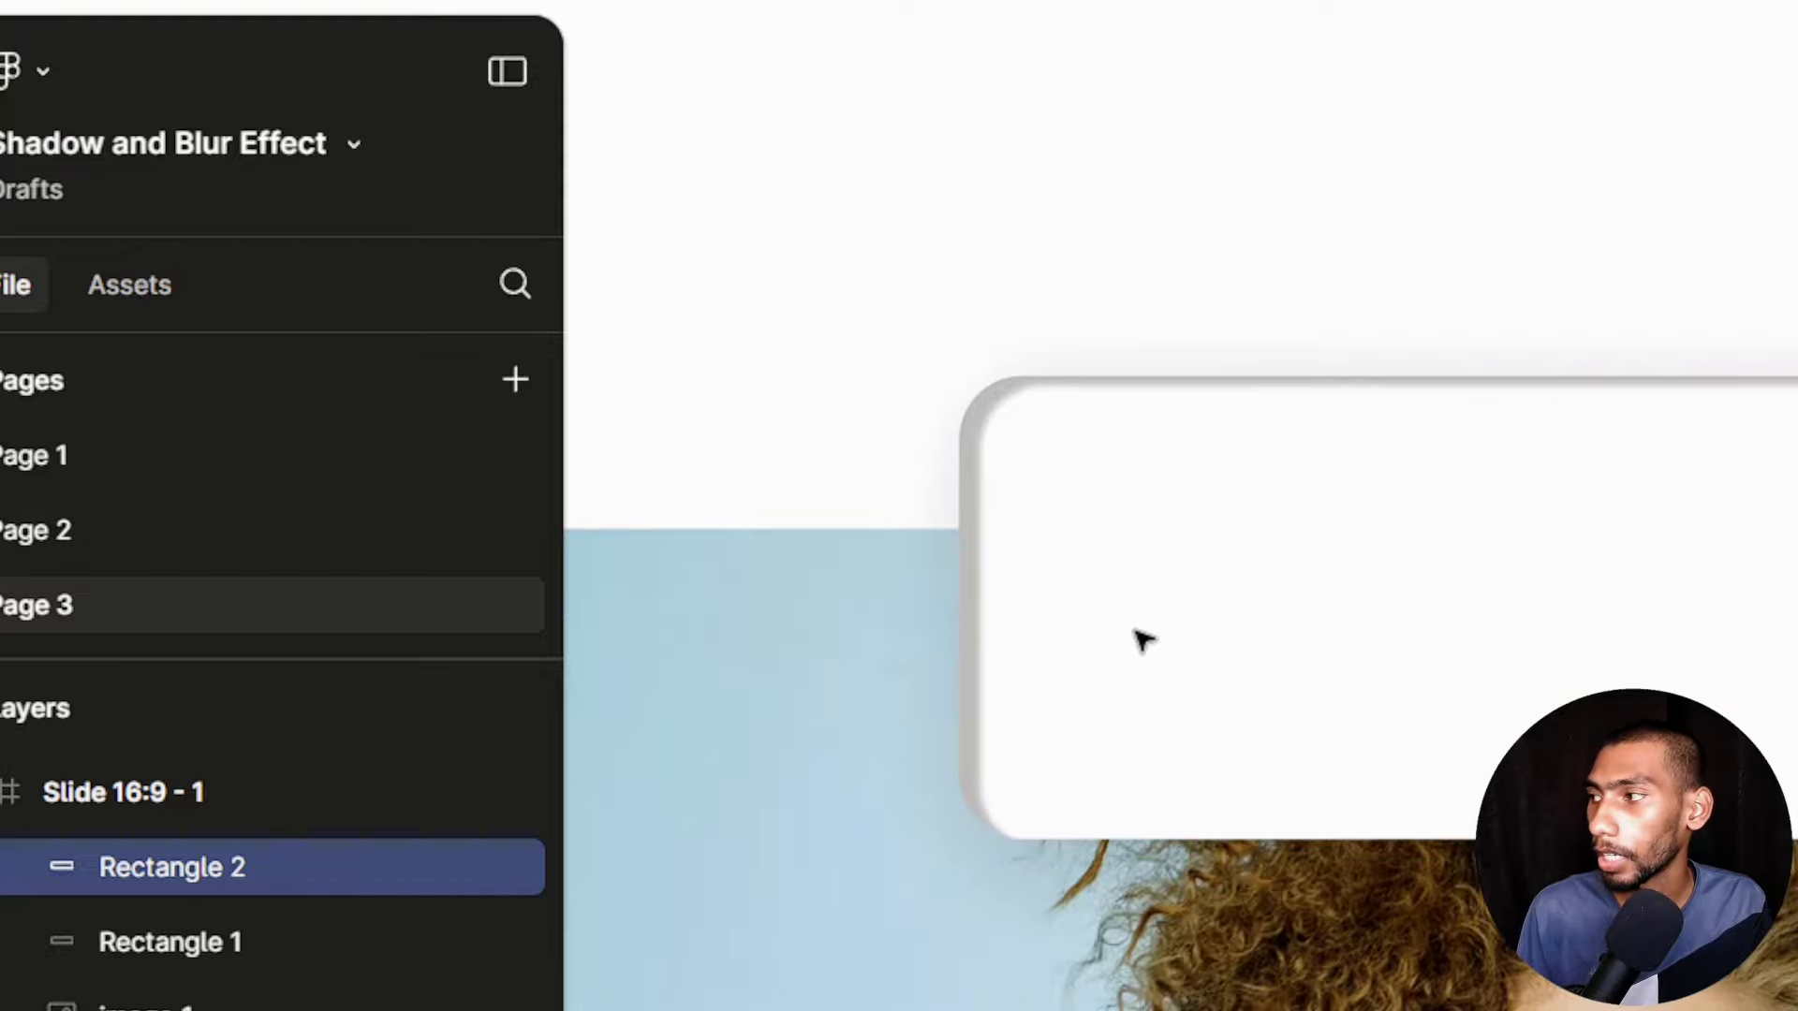
key(Up)
key(Up)
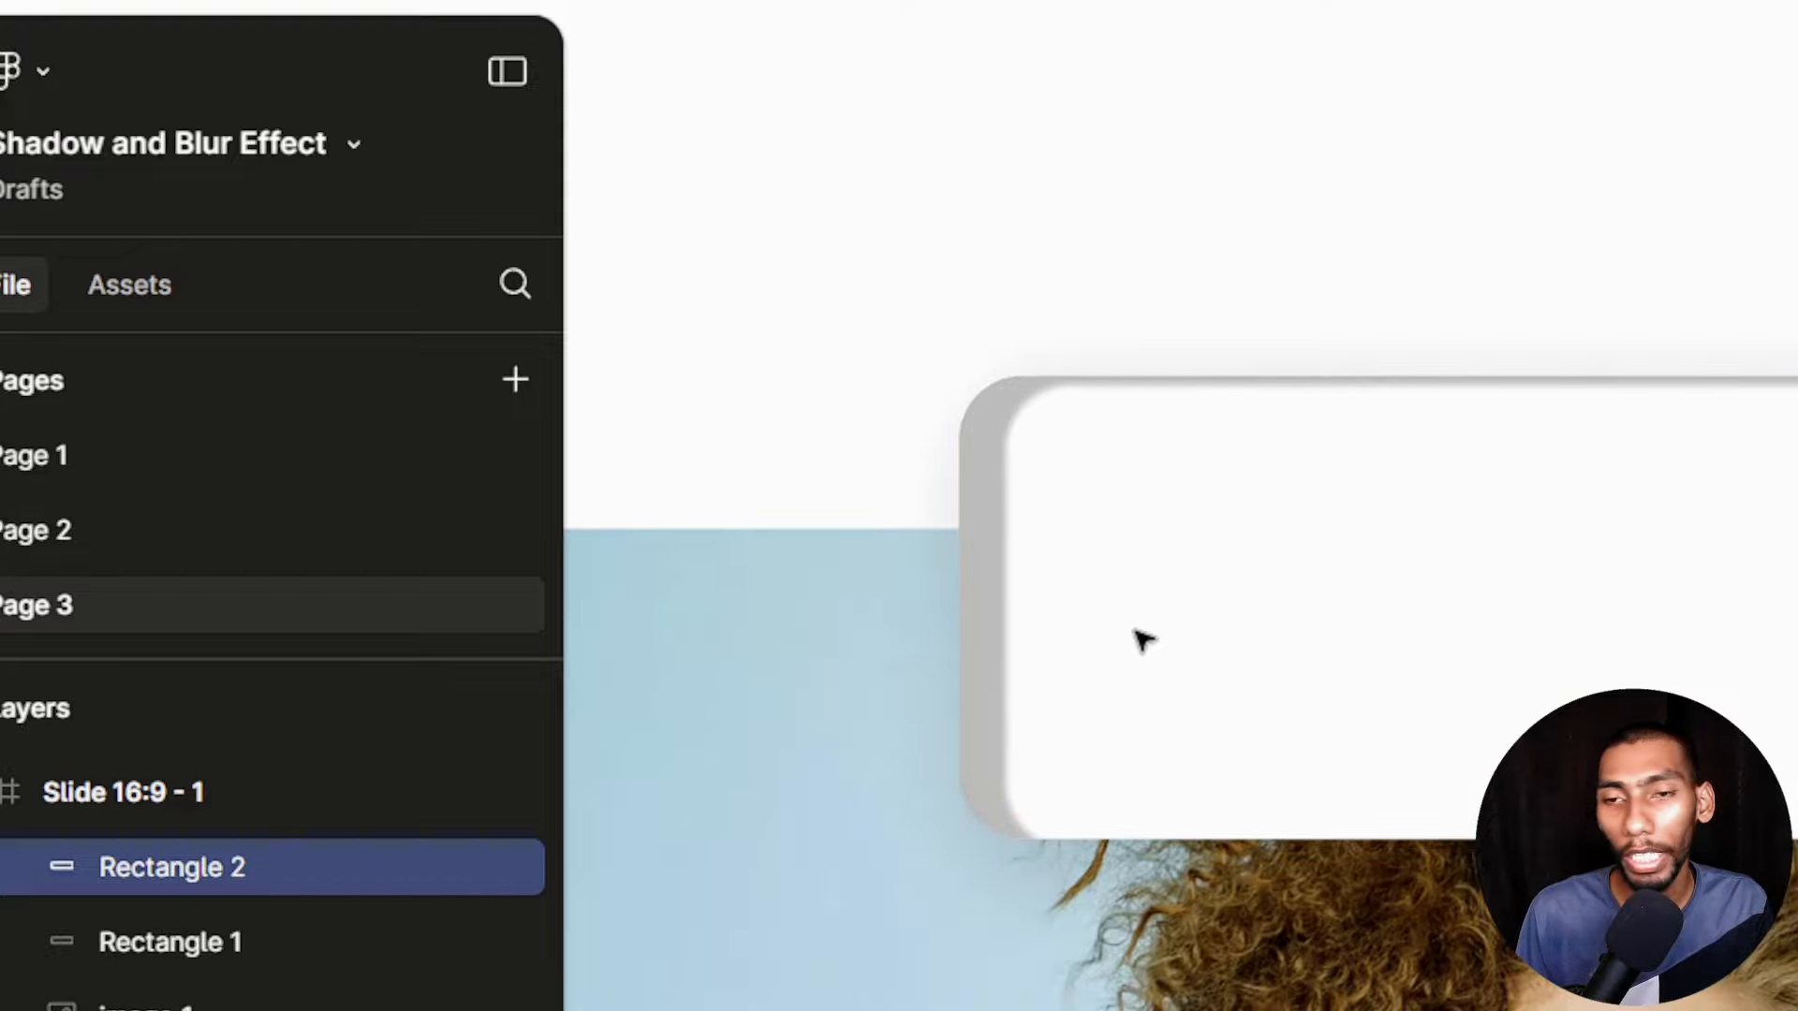
key(Down)
key(Down)
key(Down)
key(Down)
key(Down)
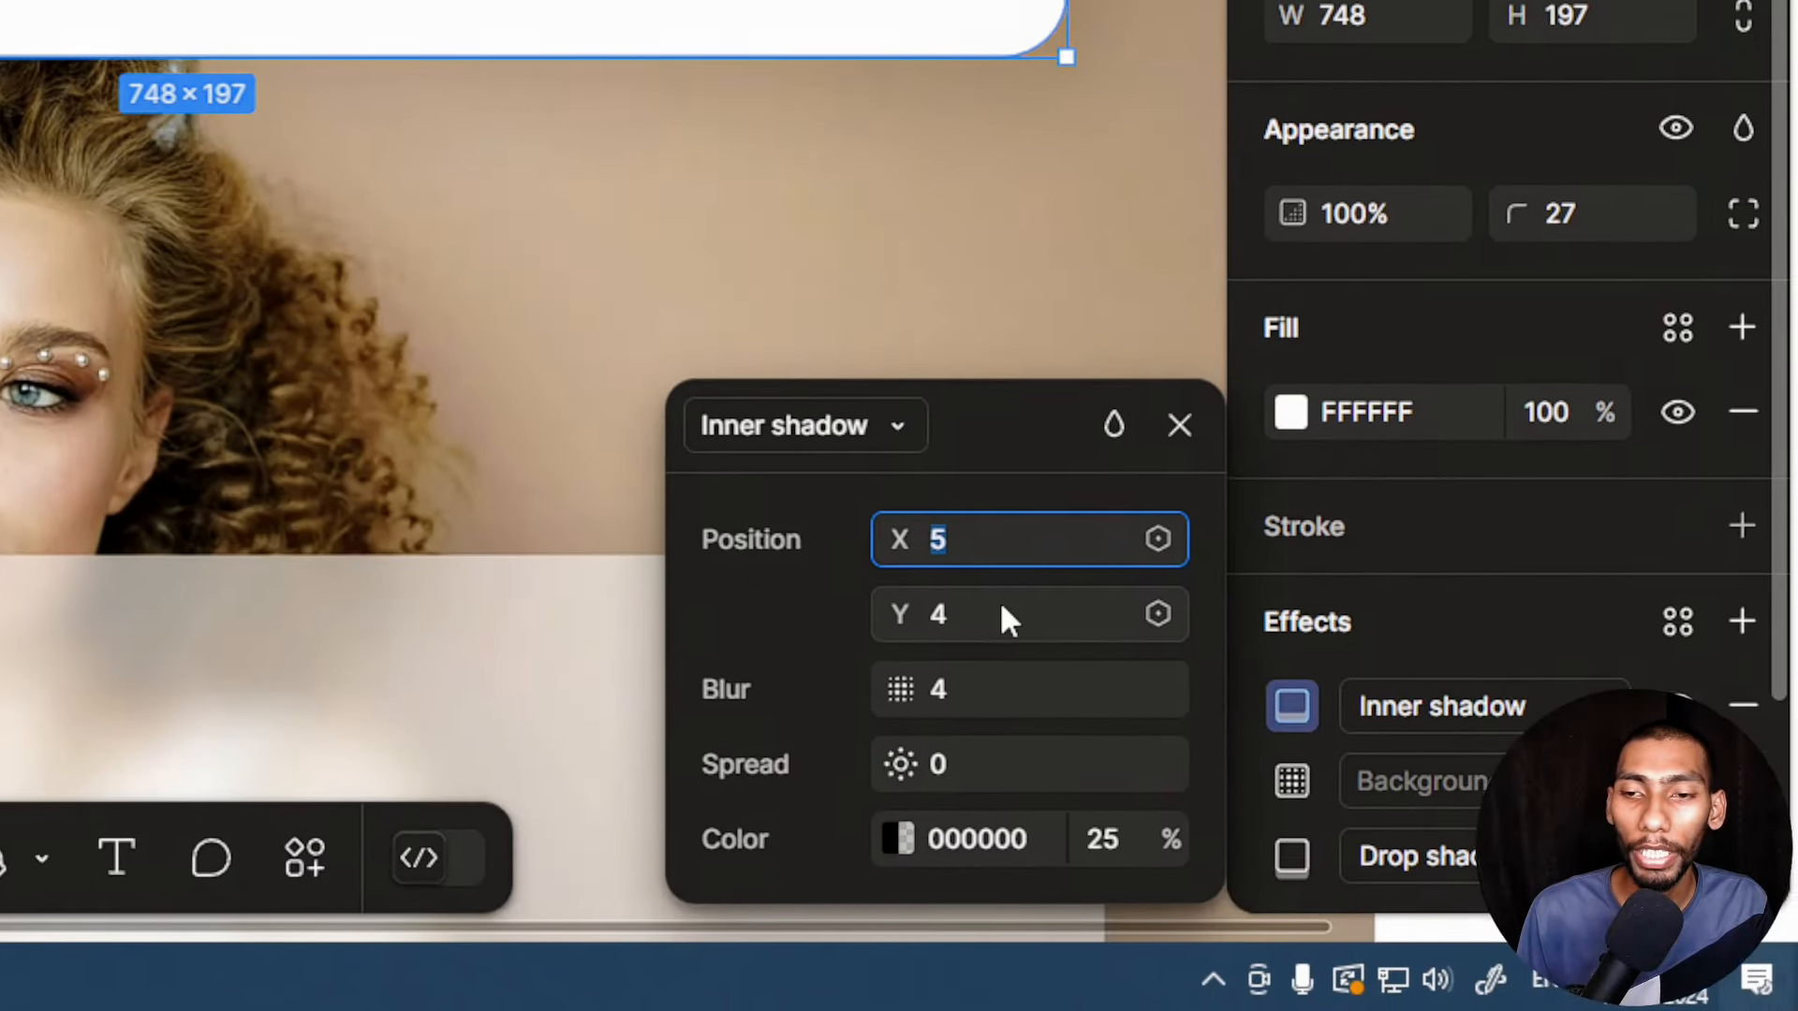
Increase the inner shadow's Y position to thicken the shading along the rectangle's upper inner edge
click(987, 628)
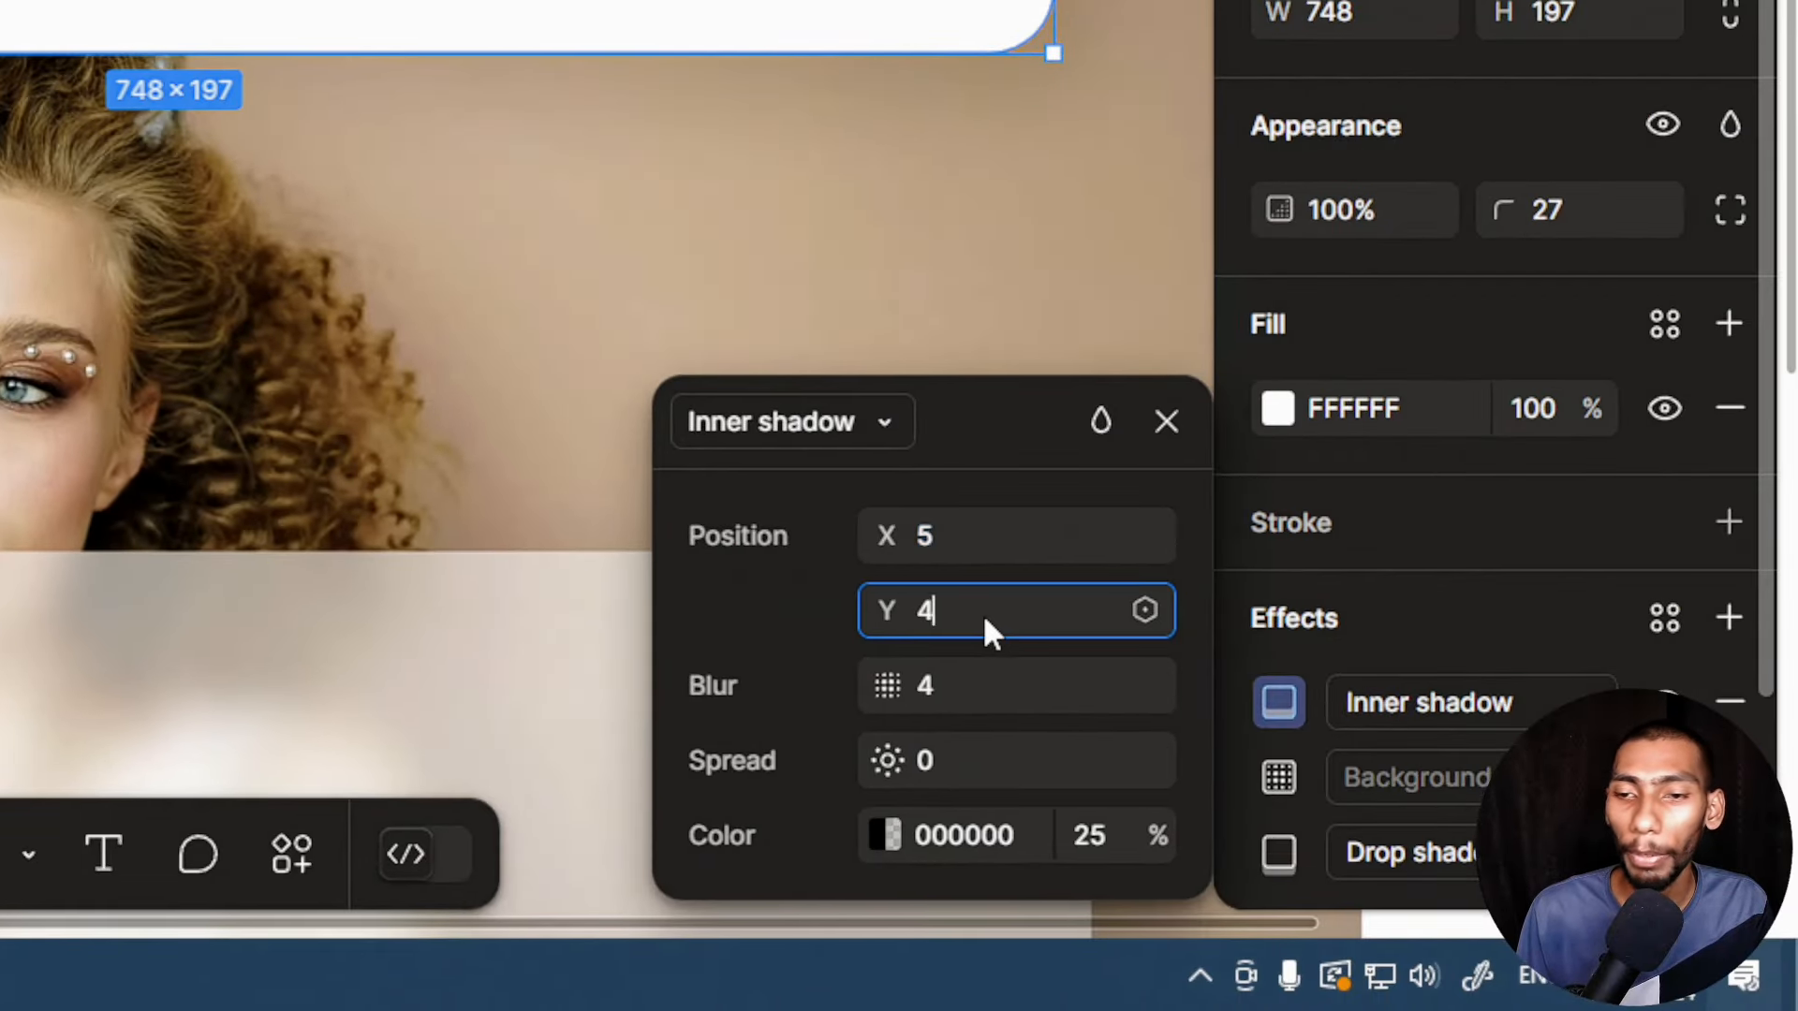
key(Up)
key(Up)
key(Up)
key(Up)
key(Up)
key(Up)
key(Up)
key(Up)
key(Up)
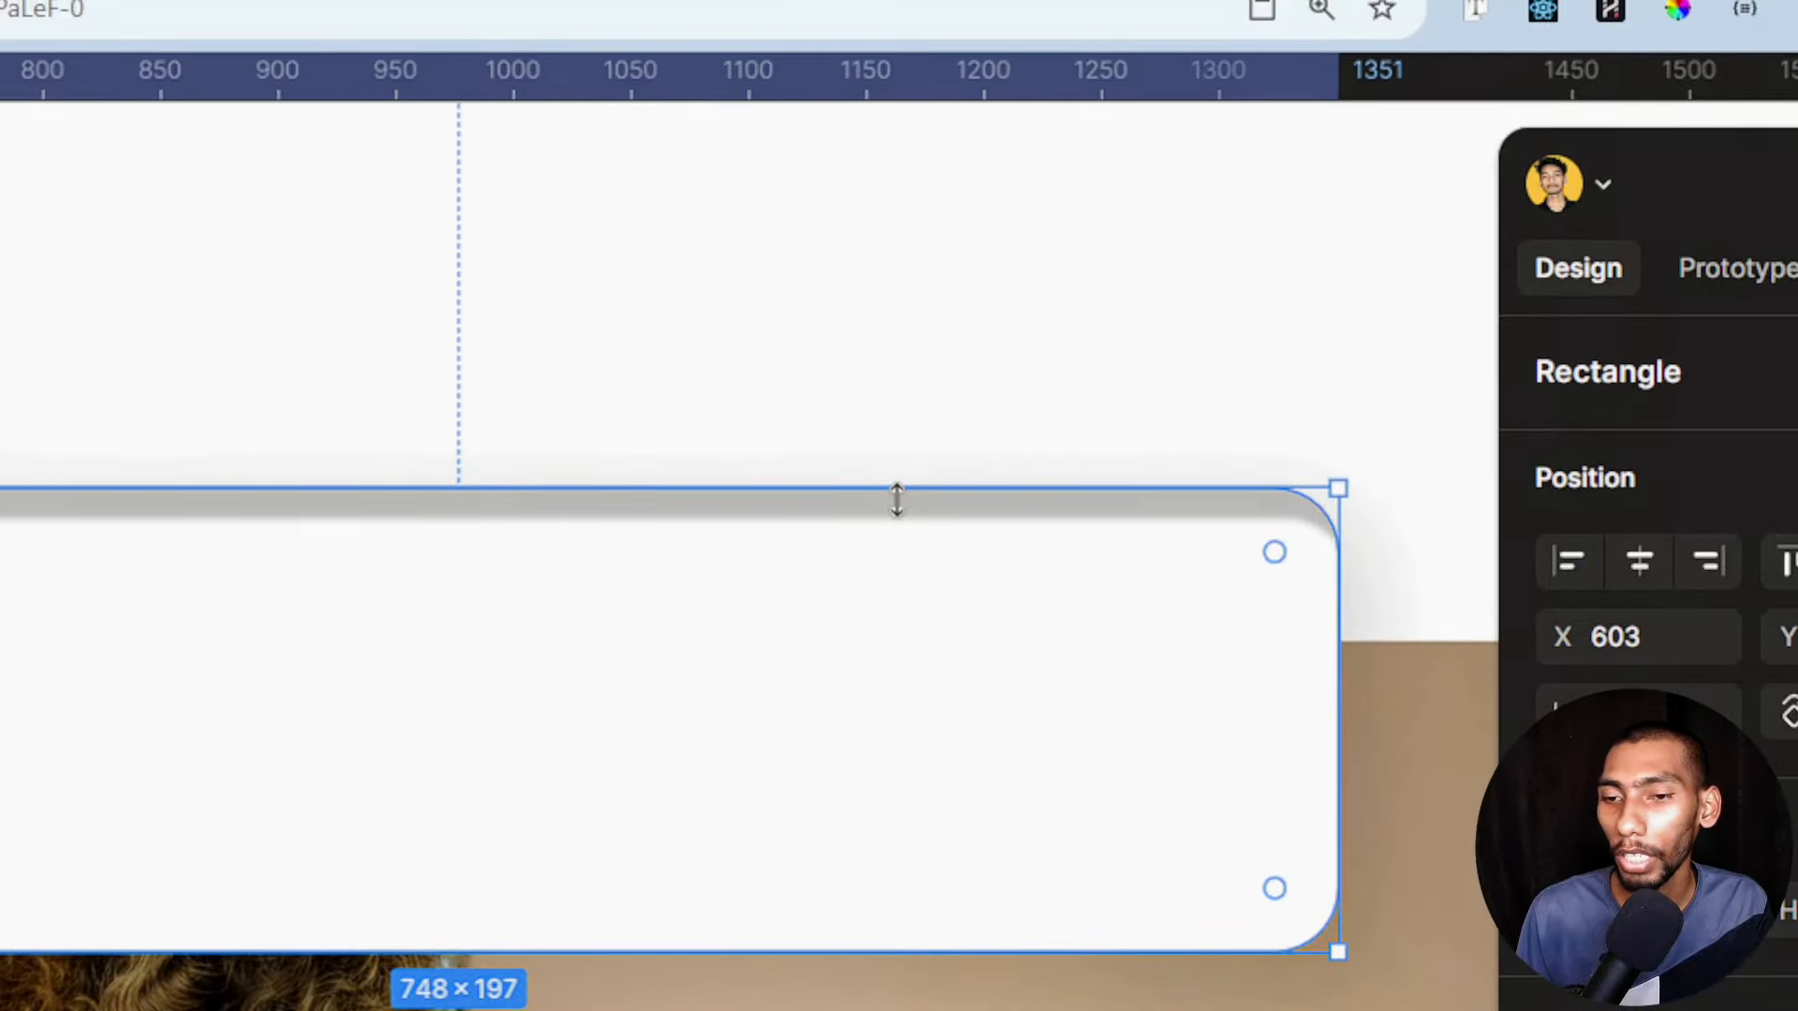
Lower the inner shadow's Y position below zero to move the shading to the rectangle's lower inner edge
key(Down)
key(Down)
key(Down)
key(Down)
key(Down)
key(Down)
key(Down)
key(Down)
key(Down)
key(Down)
key(Down)
key(Down)
key(Down)
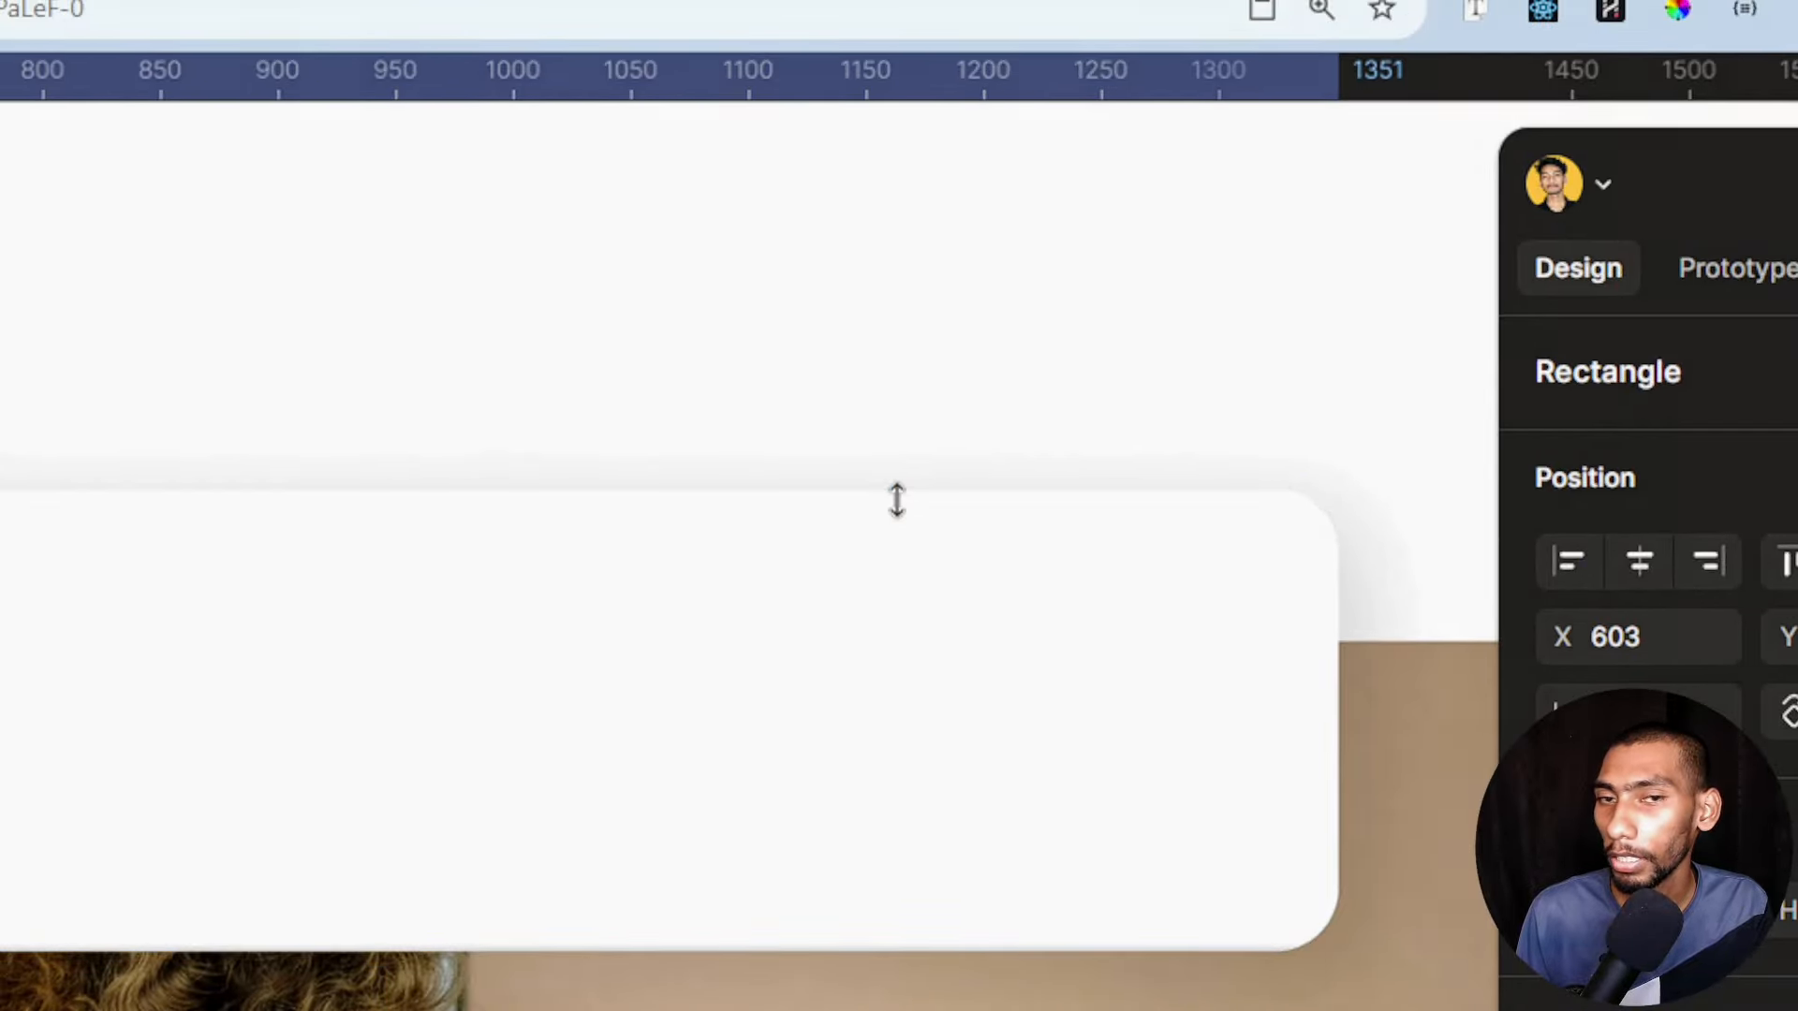
key(Down)
key(Down)
key(Down)
key(Down)
key(Down)
key(Down)
key(Down)
key(Down)
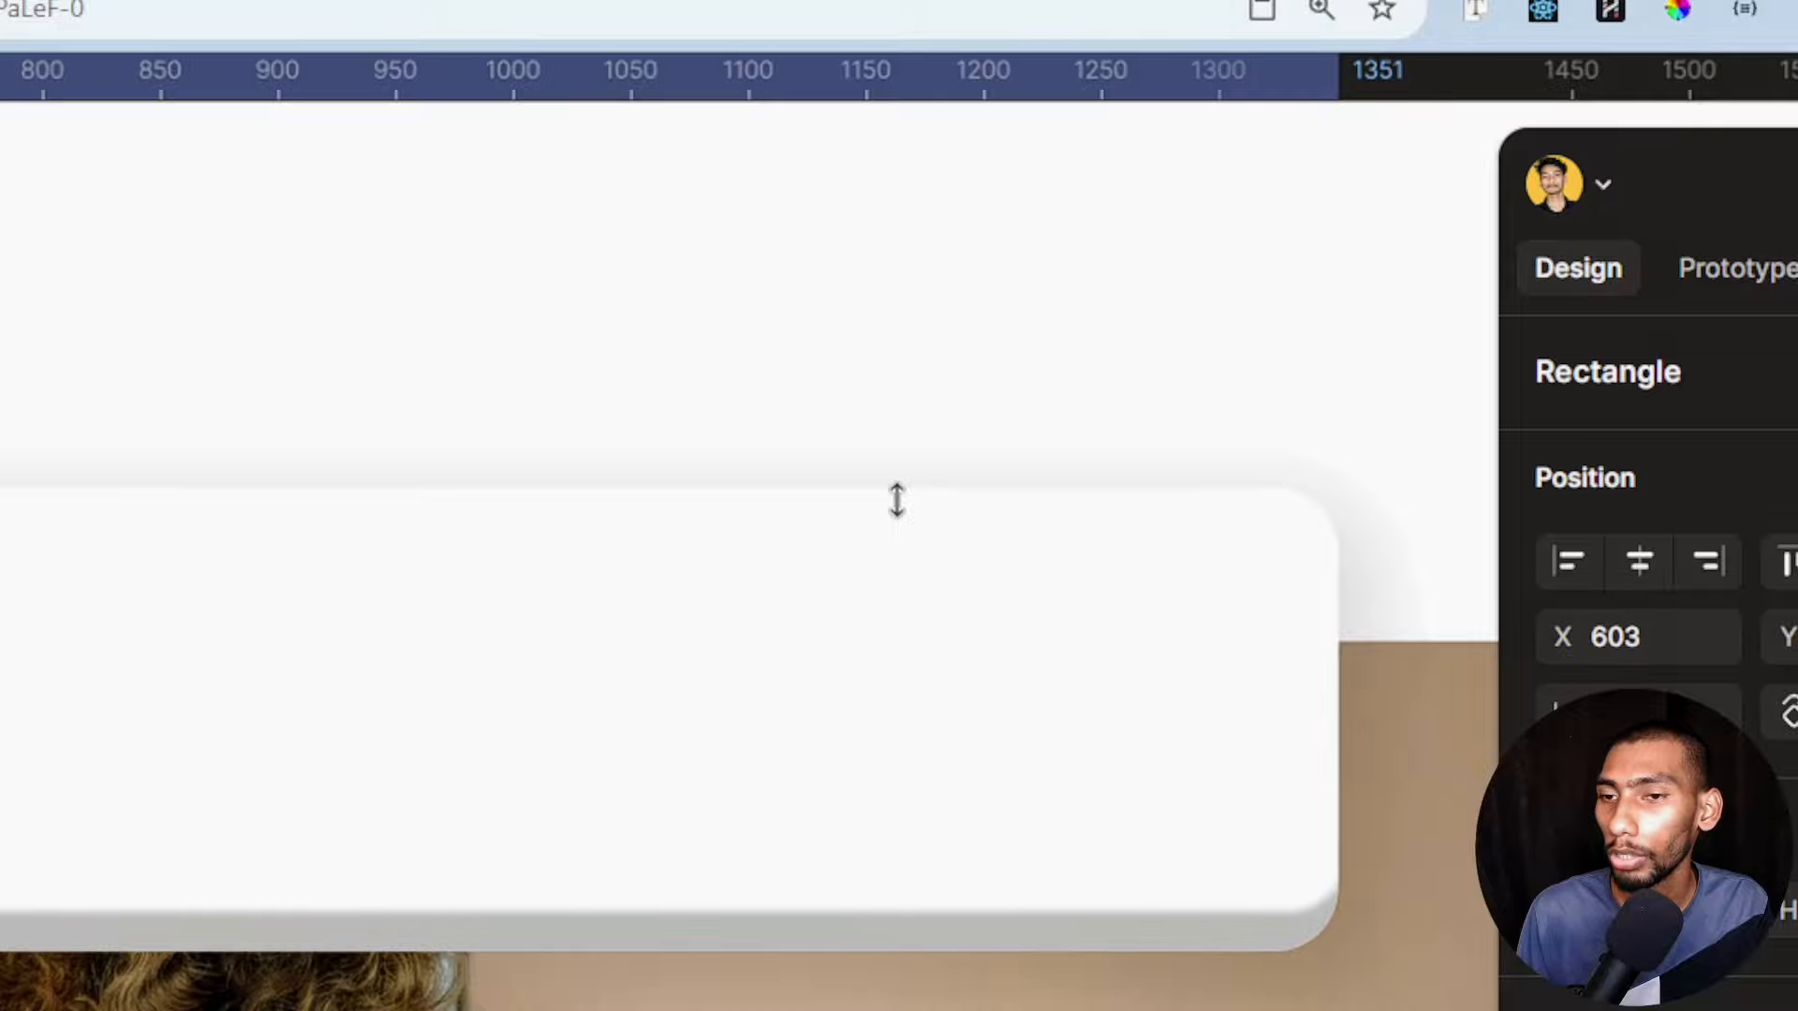
Raise the inner shadow's Y position back up to 7
key(Up)
key(Up)
key(Up)
key(Up)
key(Up)
key(Up)
key(Up)
key(Up)
key(Up)
key(Up)
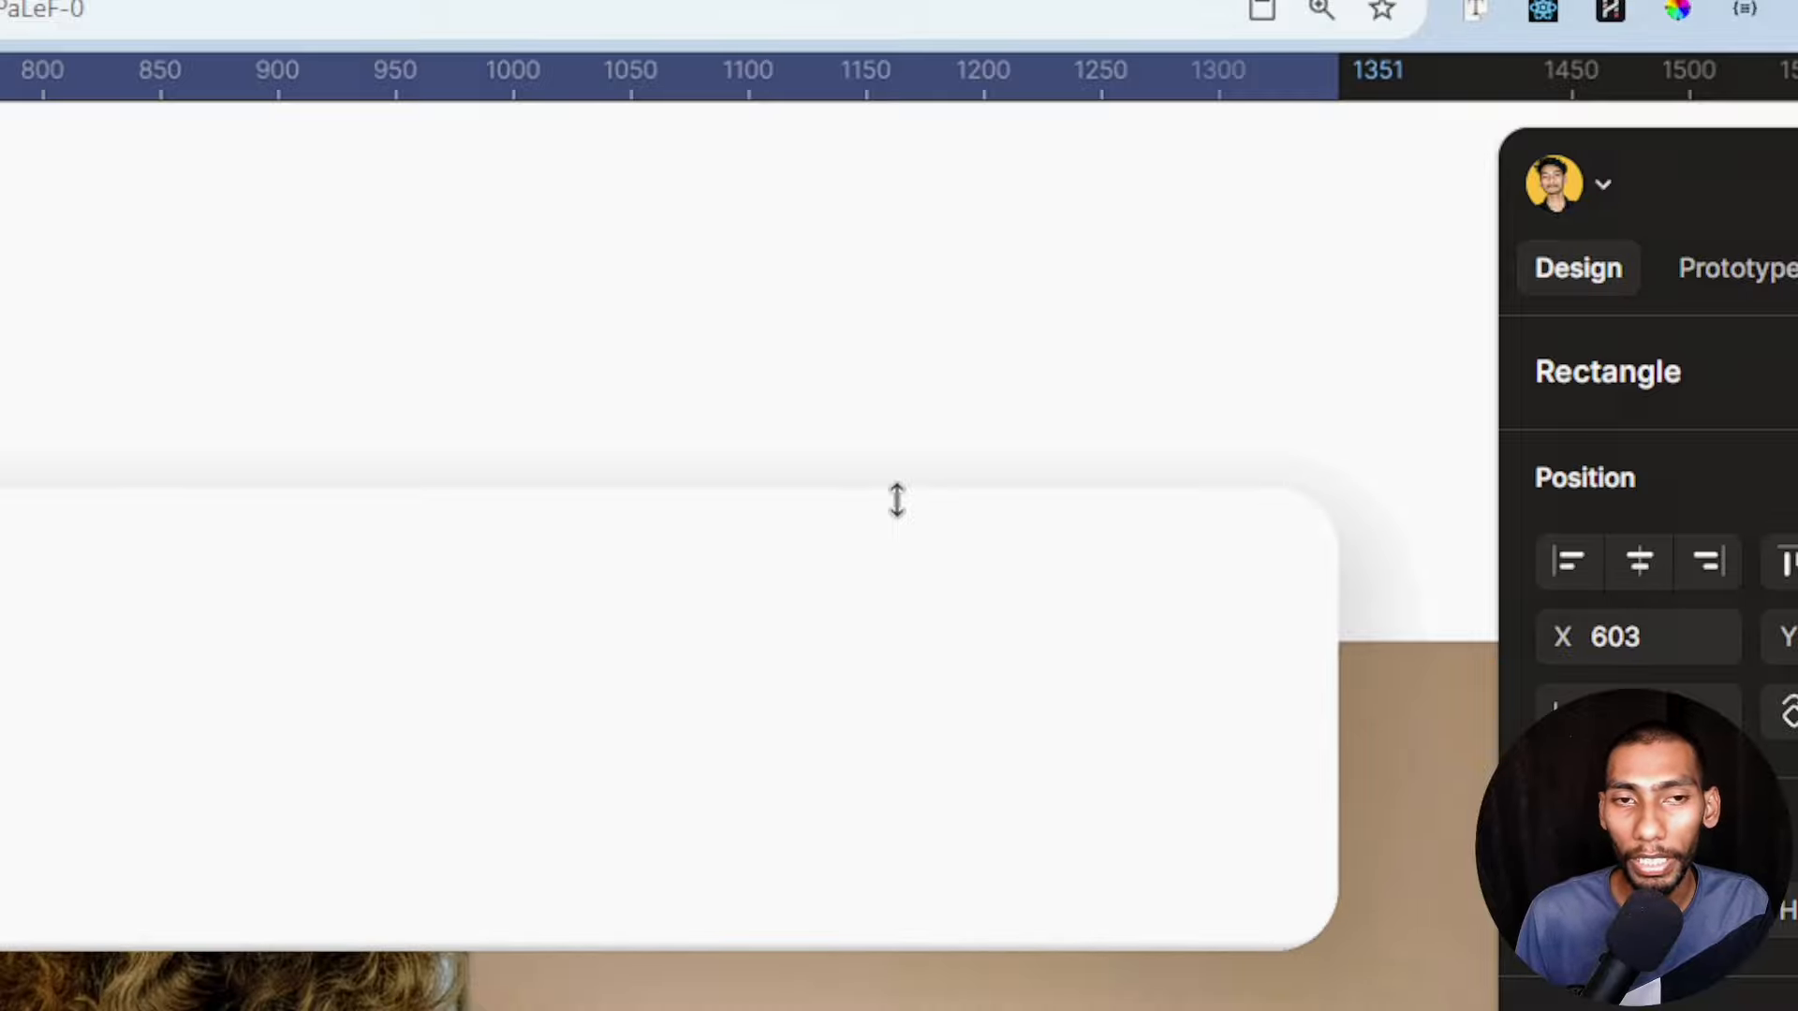
key(Up)
key(Up)
key(Down)
key(Down)
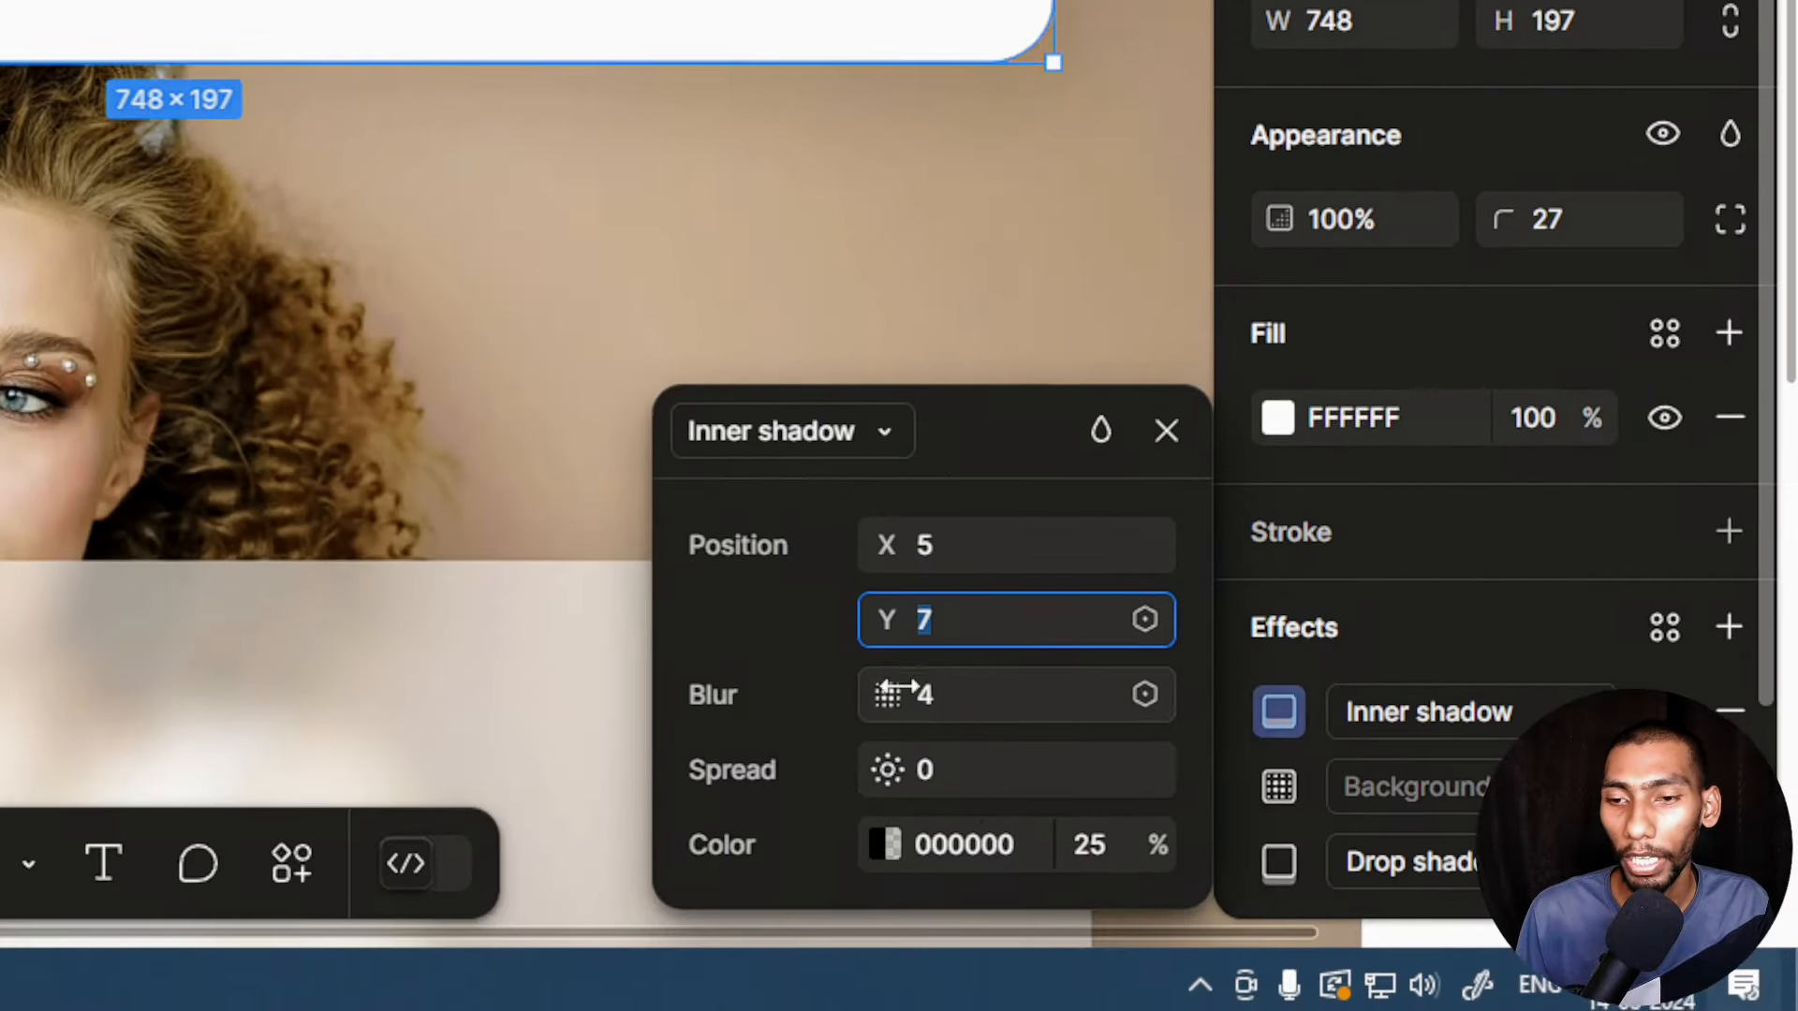
Increase the inner shadow's blur step by step past 14 to spread and soften the shading
click(964, 694)
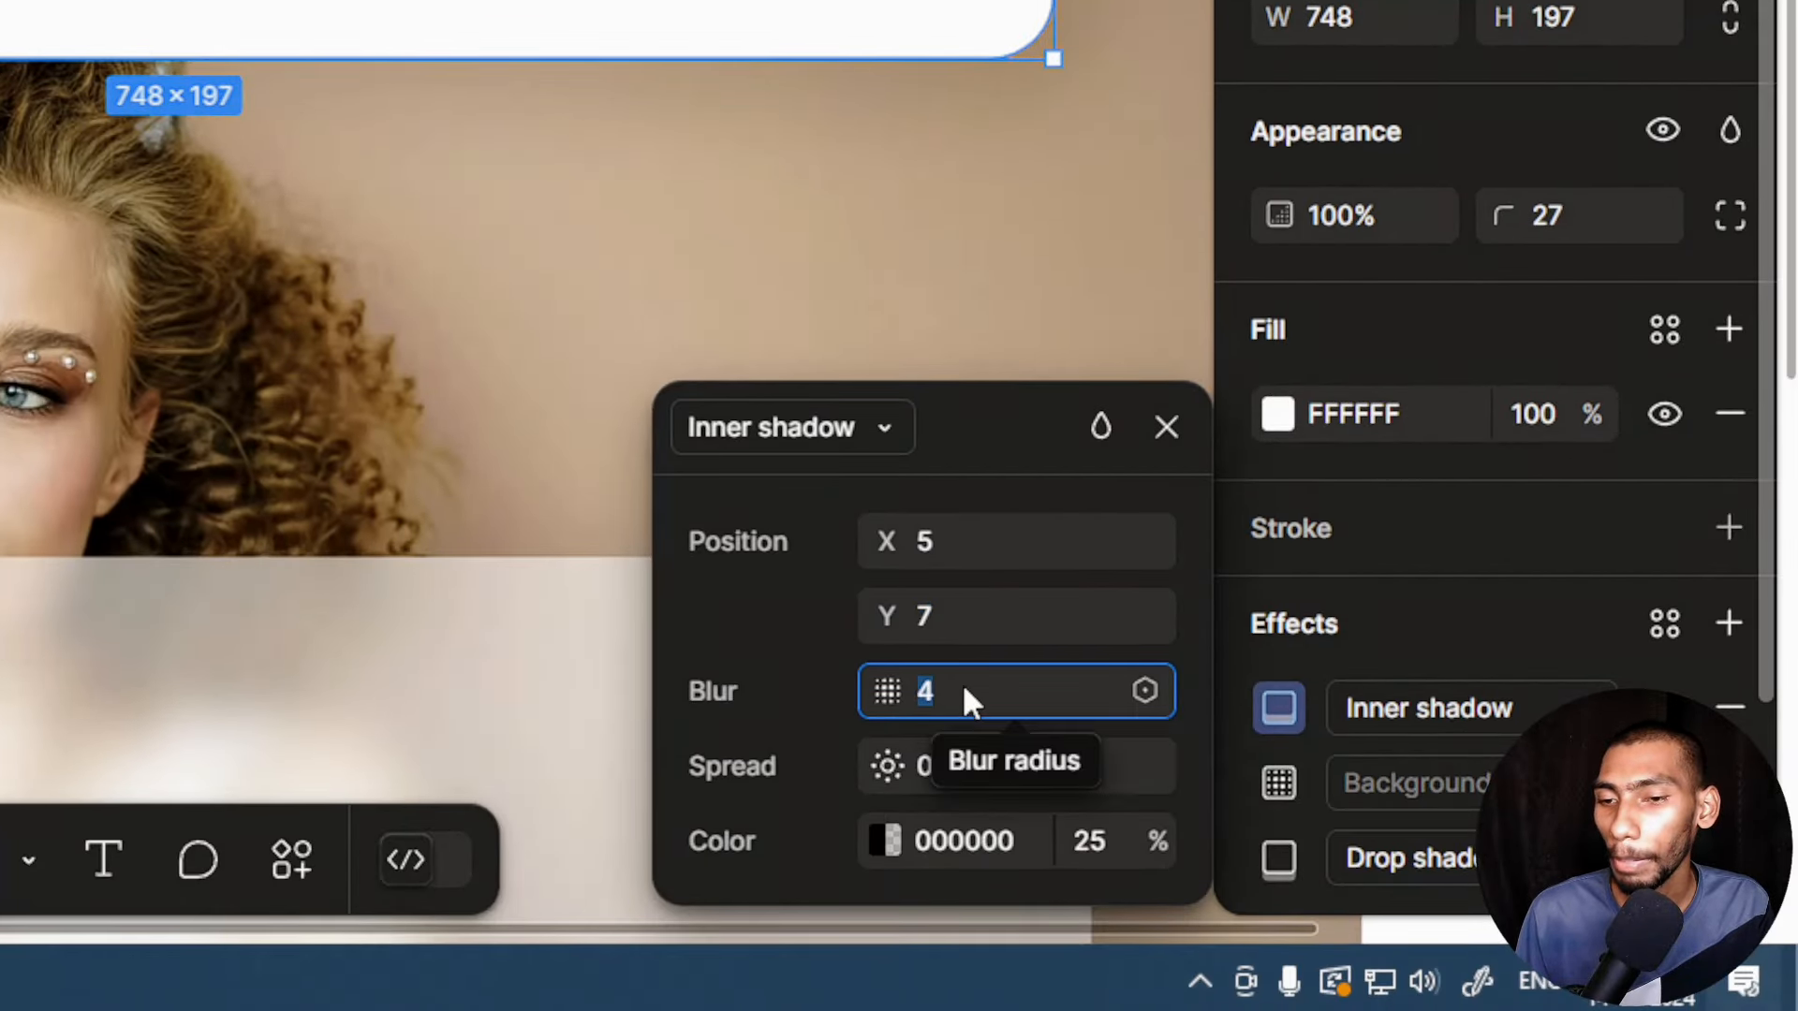
key(Up)
key(Up)
key(Up)
key(Up)
key(Up)
key(Up)
key(Up)
key(Up)
key(Up)
key(Up)
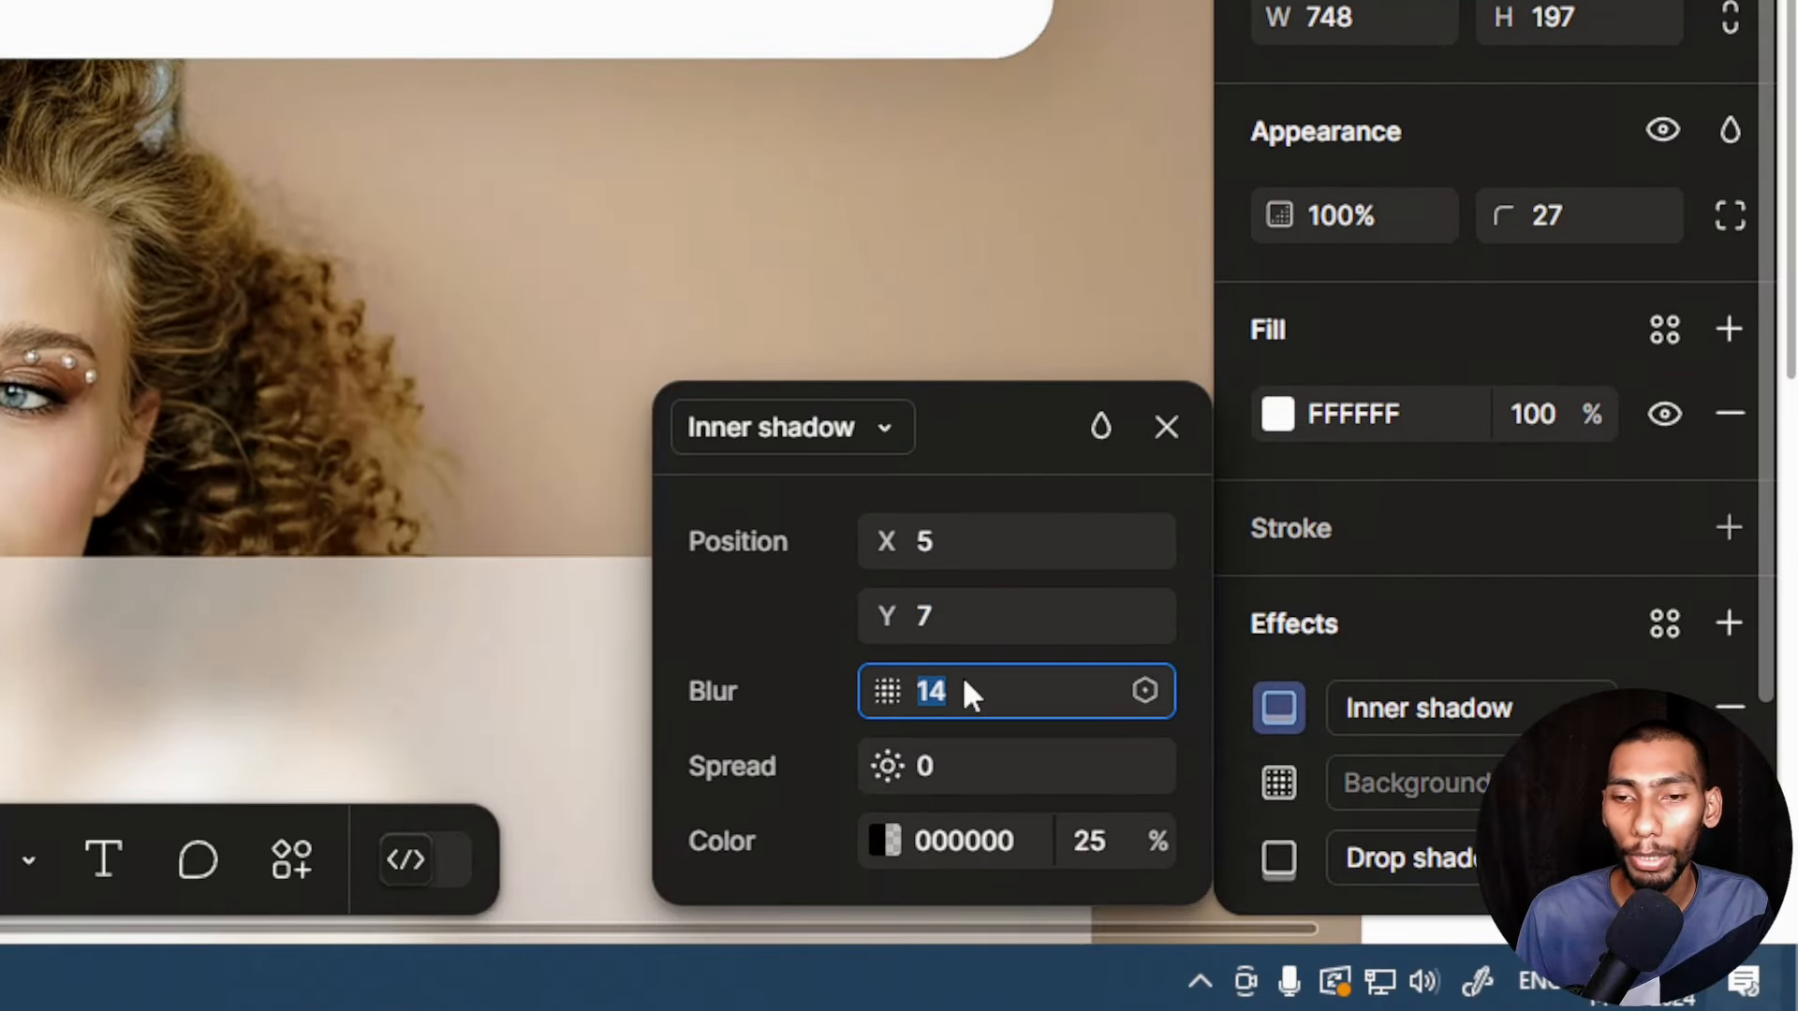
key(Up)
key(Up)
key(Up)
key(Up)
key(Up)
key(Up)
key(Up)
key(Up)
key(Up)
key(Up)
key(Up)
key(Up)
key(Up)
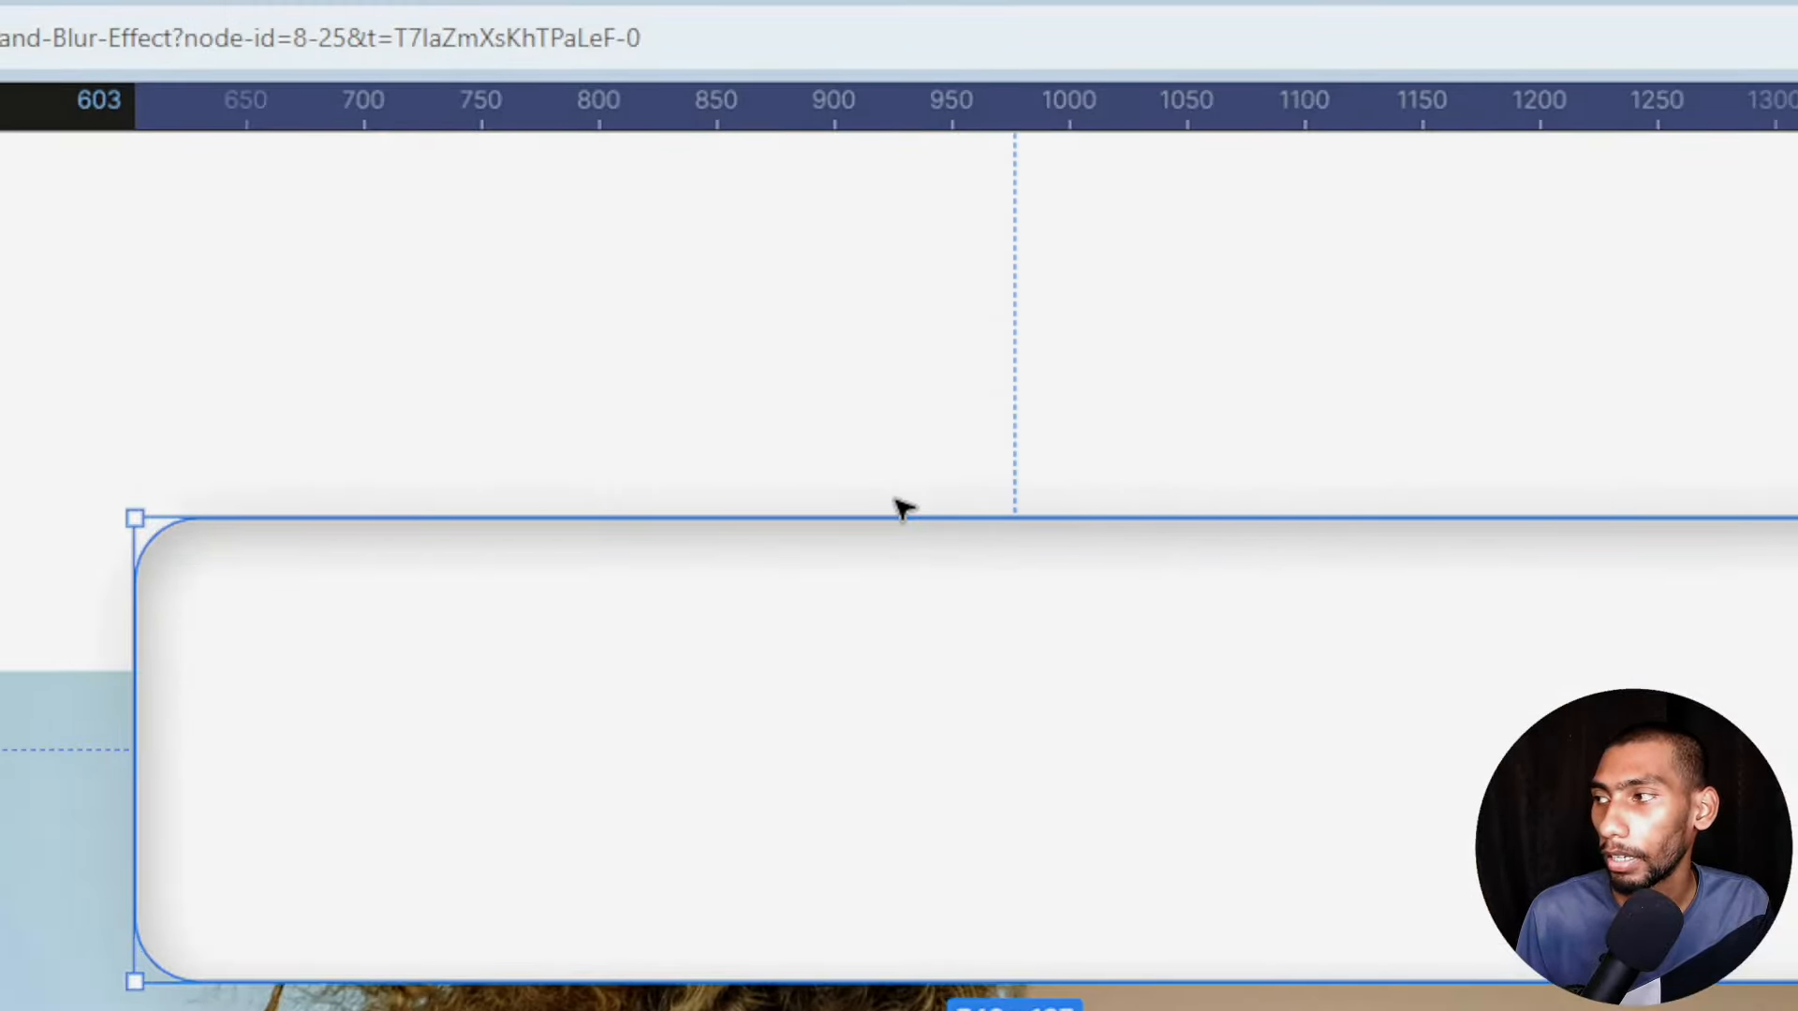
Raise the inner shadow's blur again to turn the hard-edged shading along the rectangle's inner edges soft
click(901, 507)
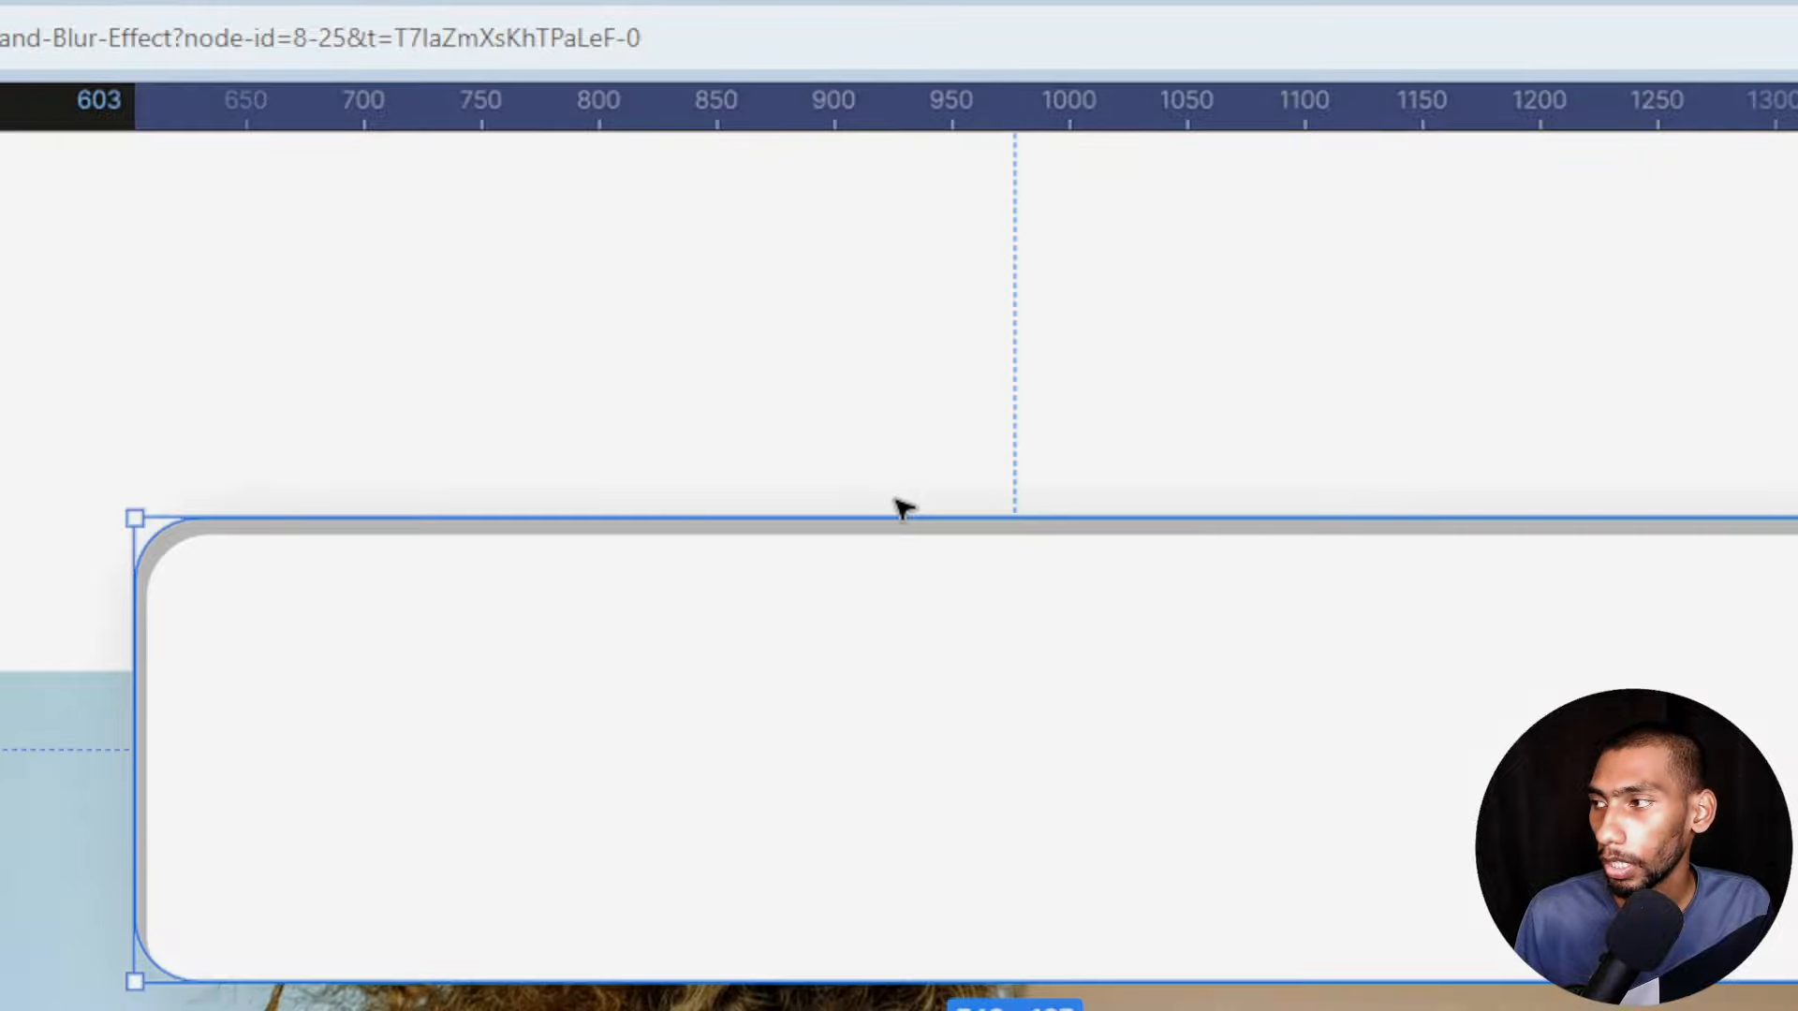
key(Up)
key(Up)
key(Up)
key(Up)
key(Up)
key(Up)
key(Up)
key(Up)
key(Up)
key(Up)
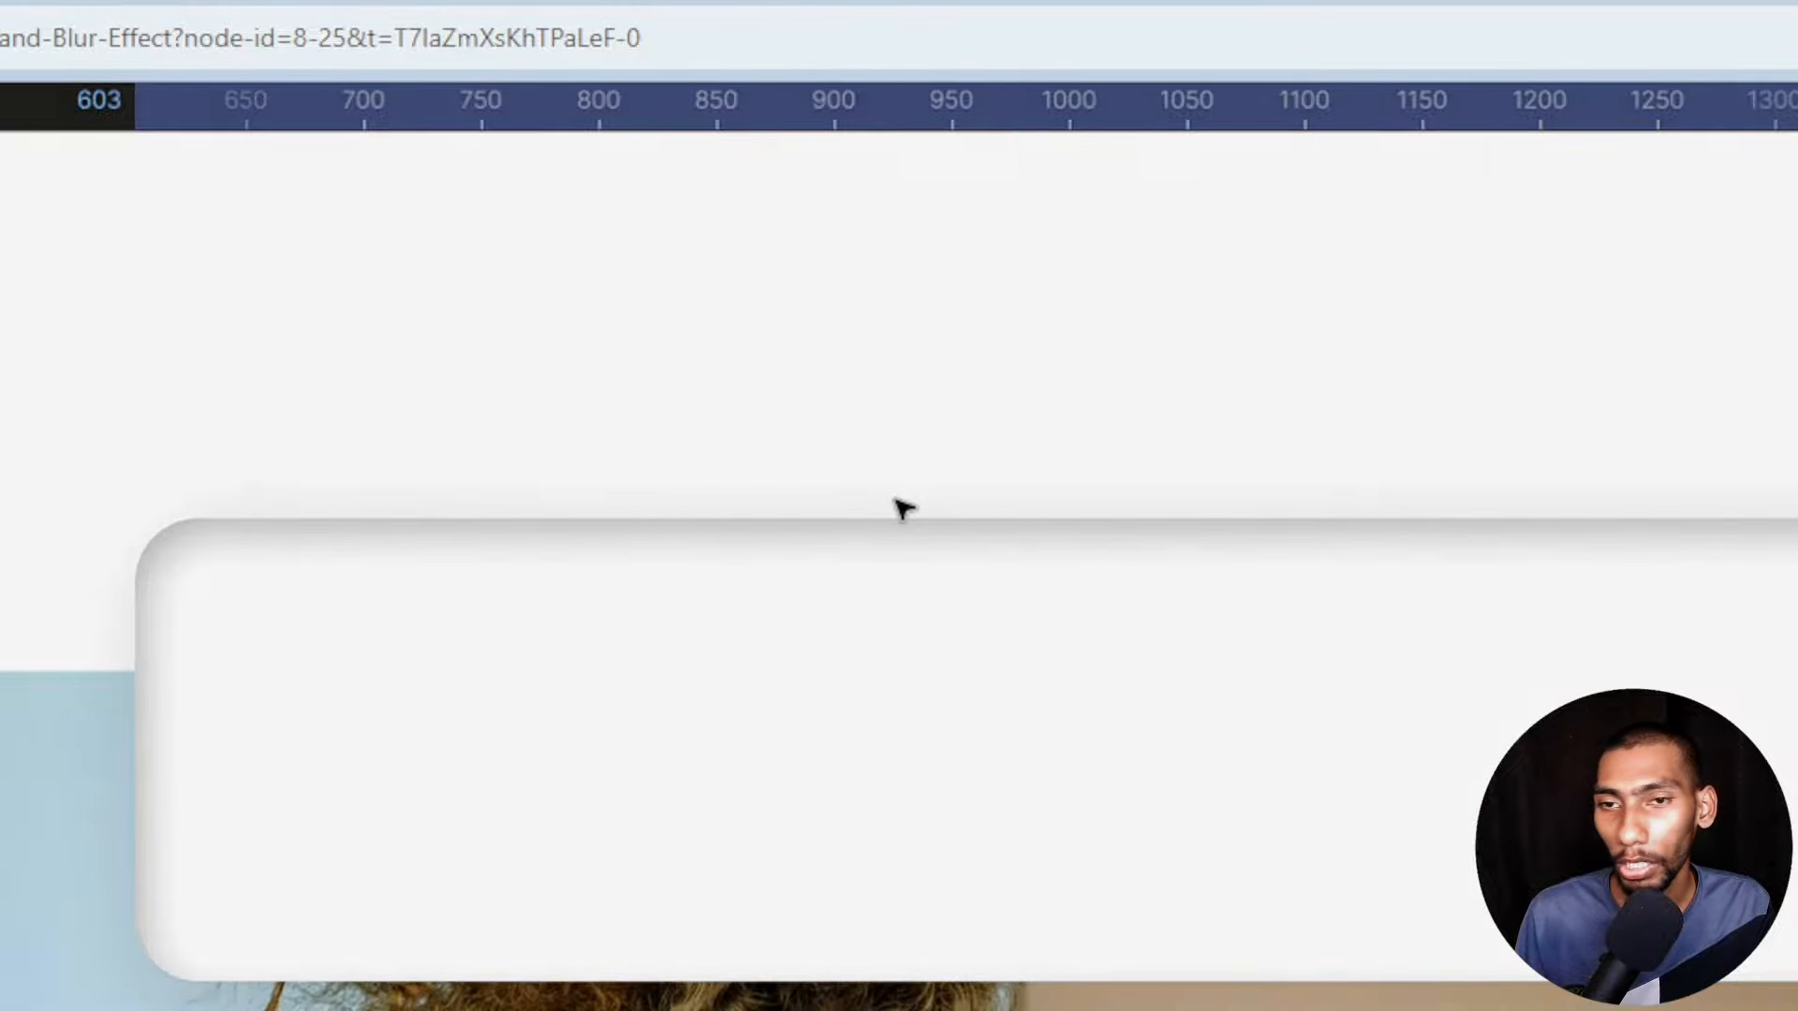
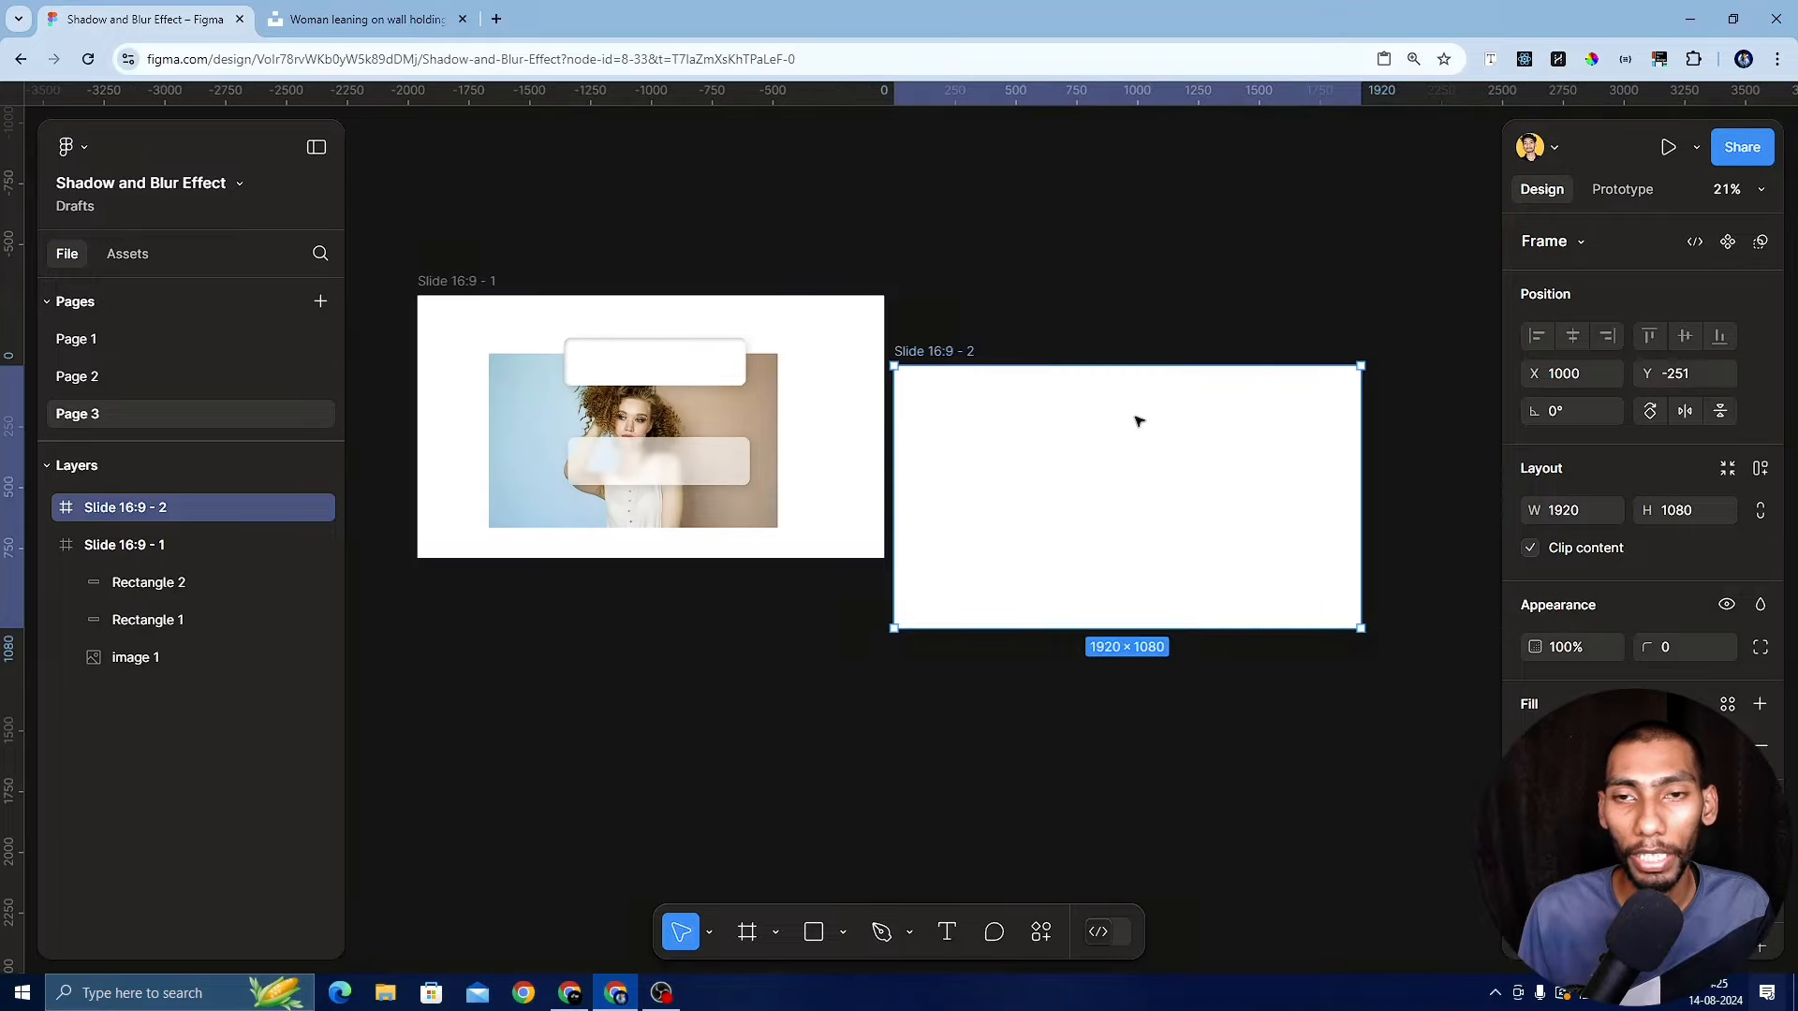
scroll(1031, 385, up, 3)
scroll(1031, 385, right, 3)
scroll(814, 346, up, 2)
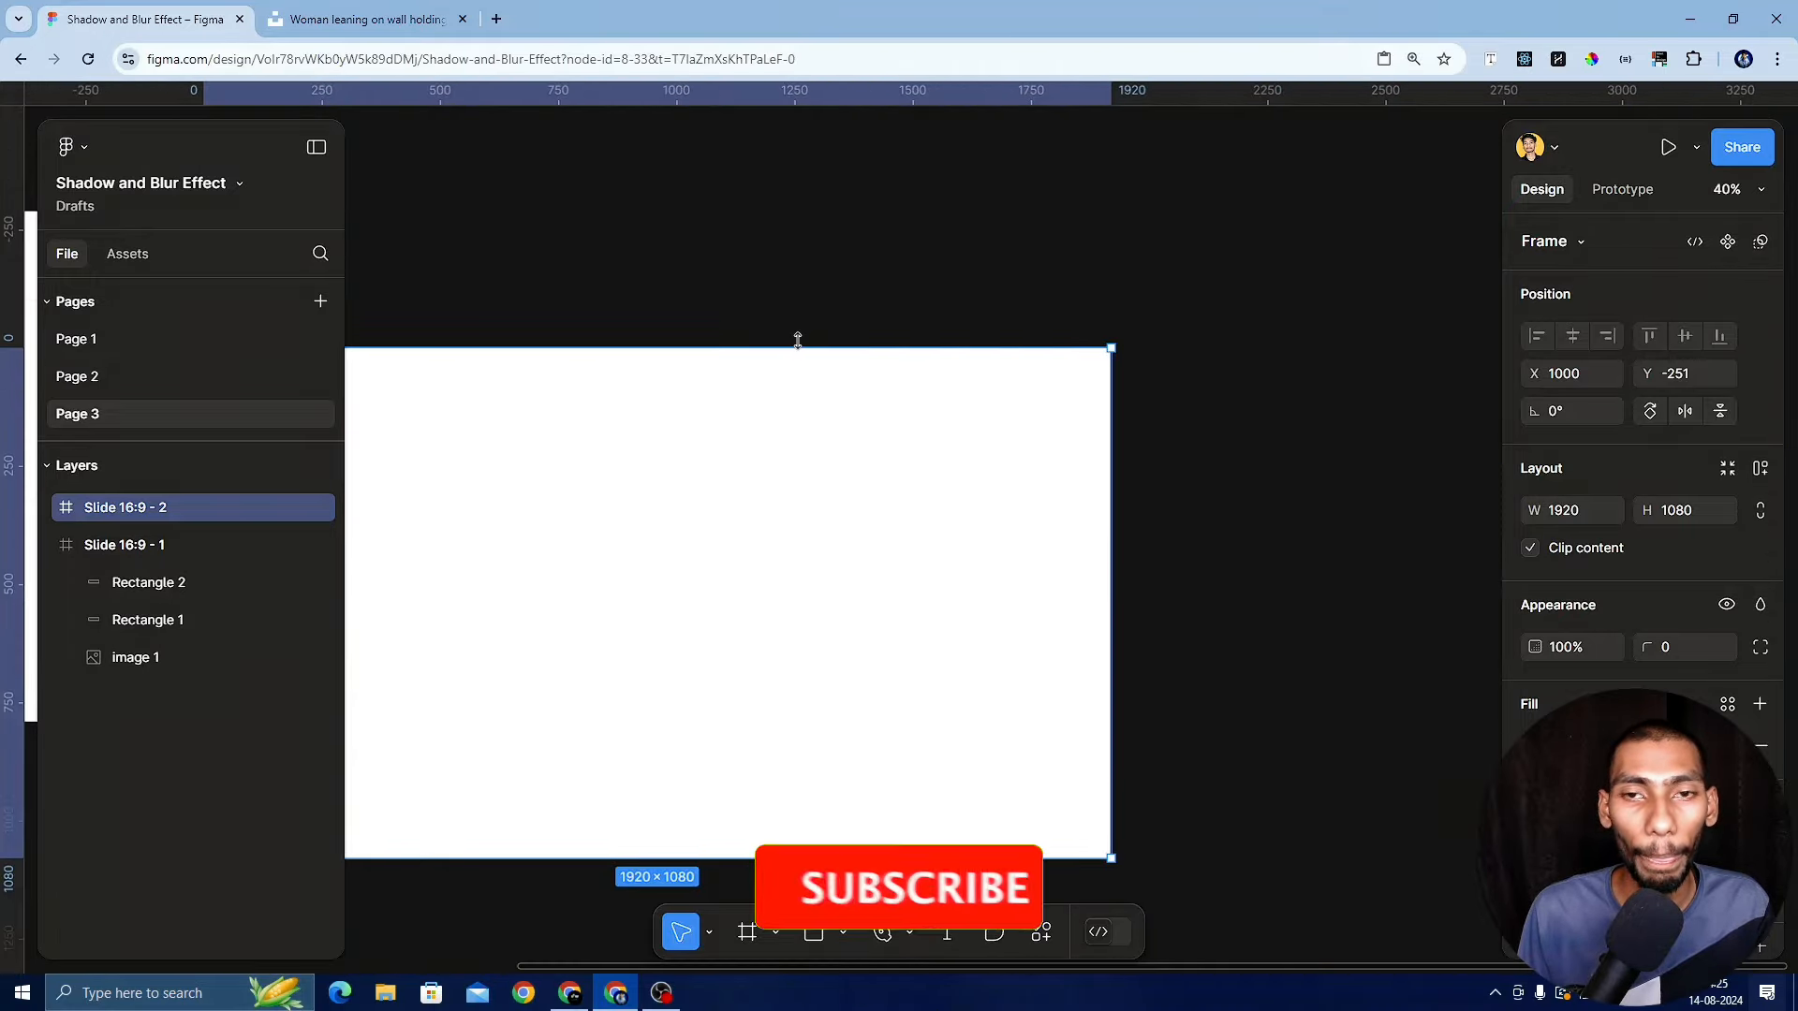
scroll(824, 328, down, 2)
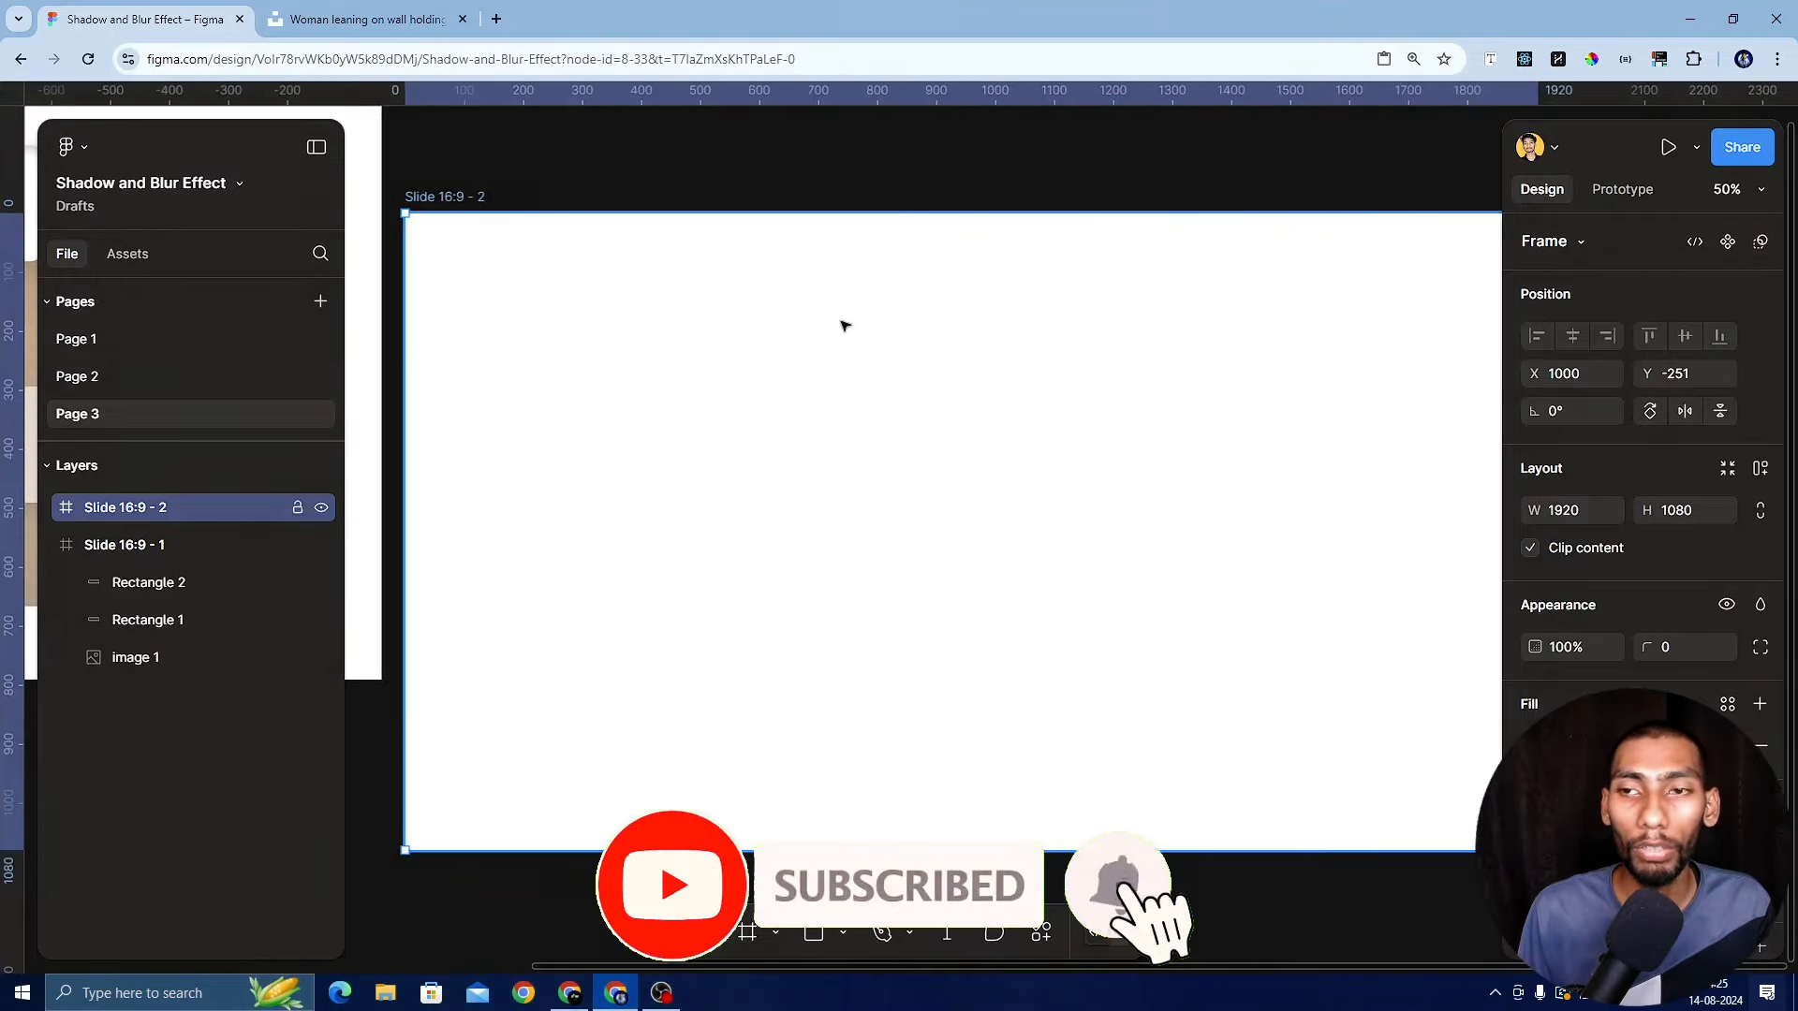
scroll(843, 325, right, 2)
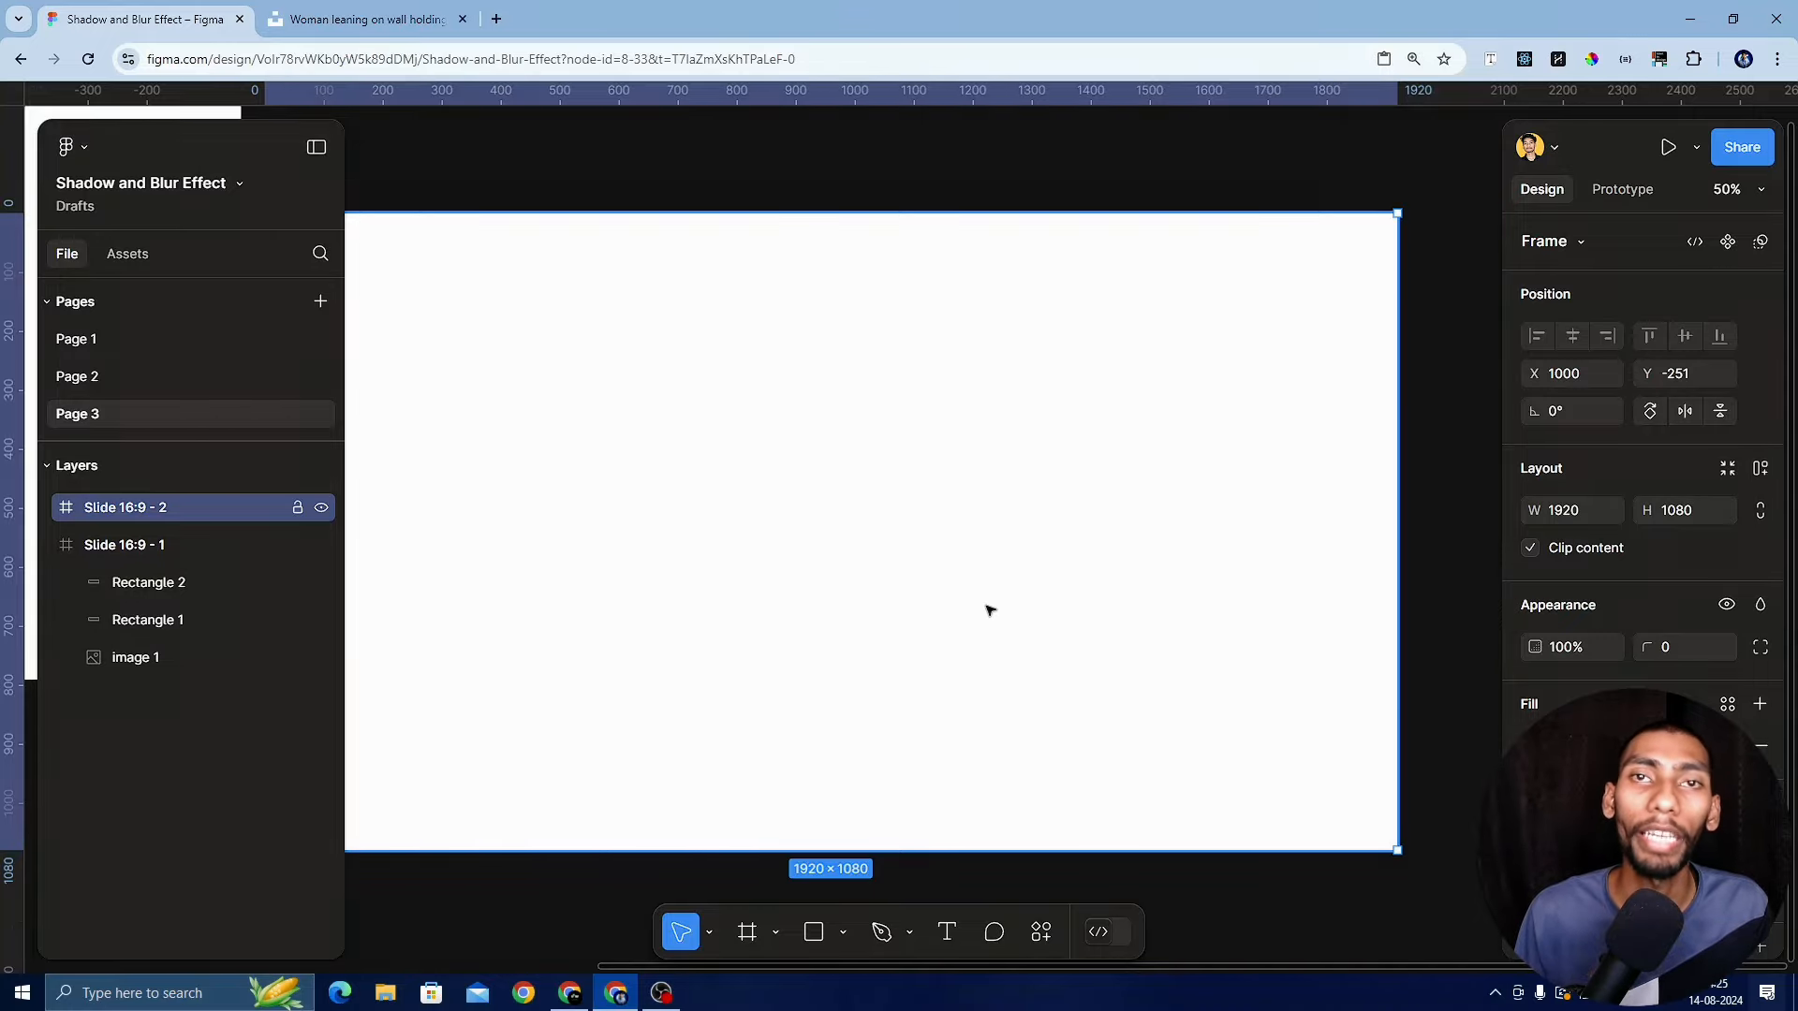
Switch to Unsplash, close the open photo, and repeat the recent search "background black gradient"
click(365, 16)
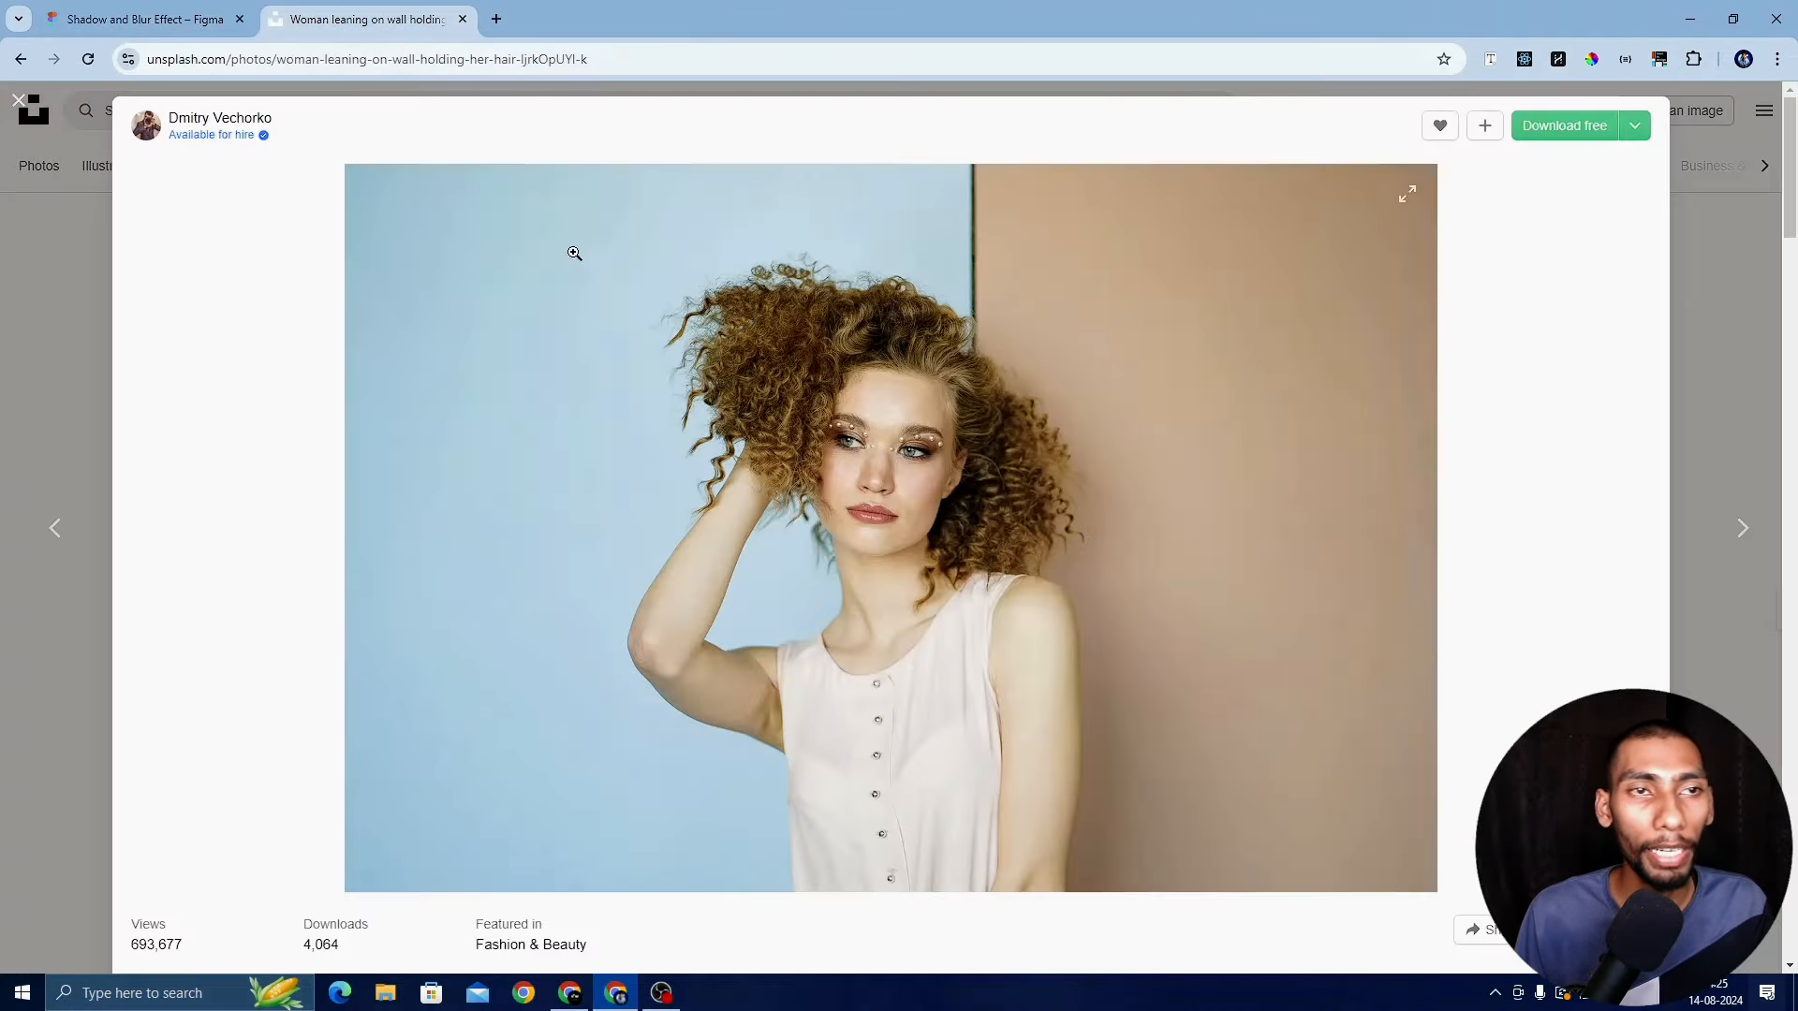
click(13, 99)
click(279, 109)
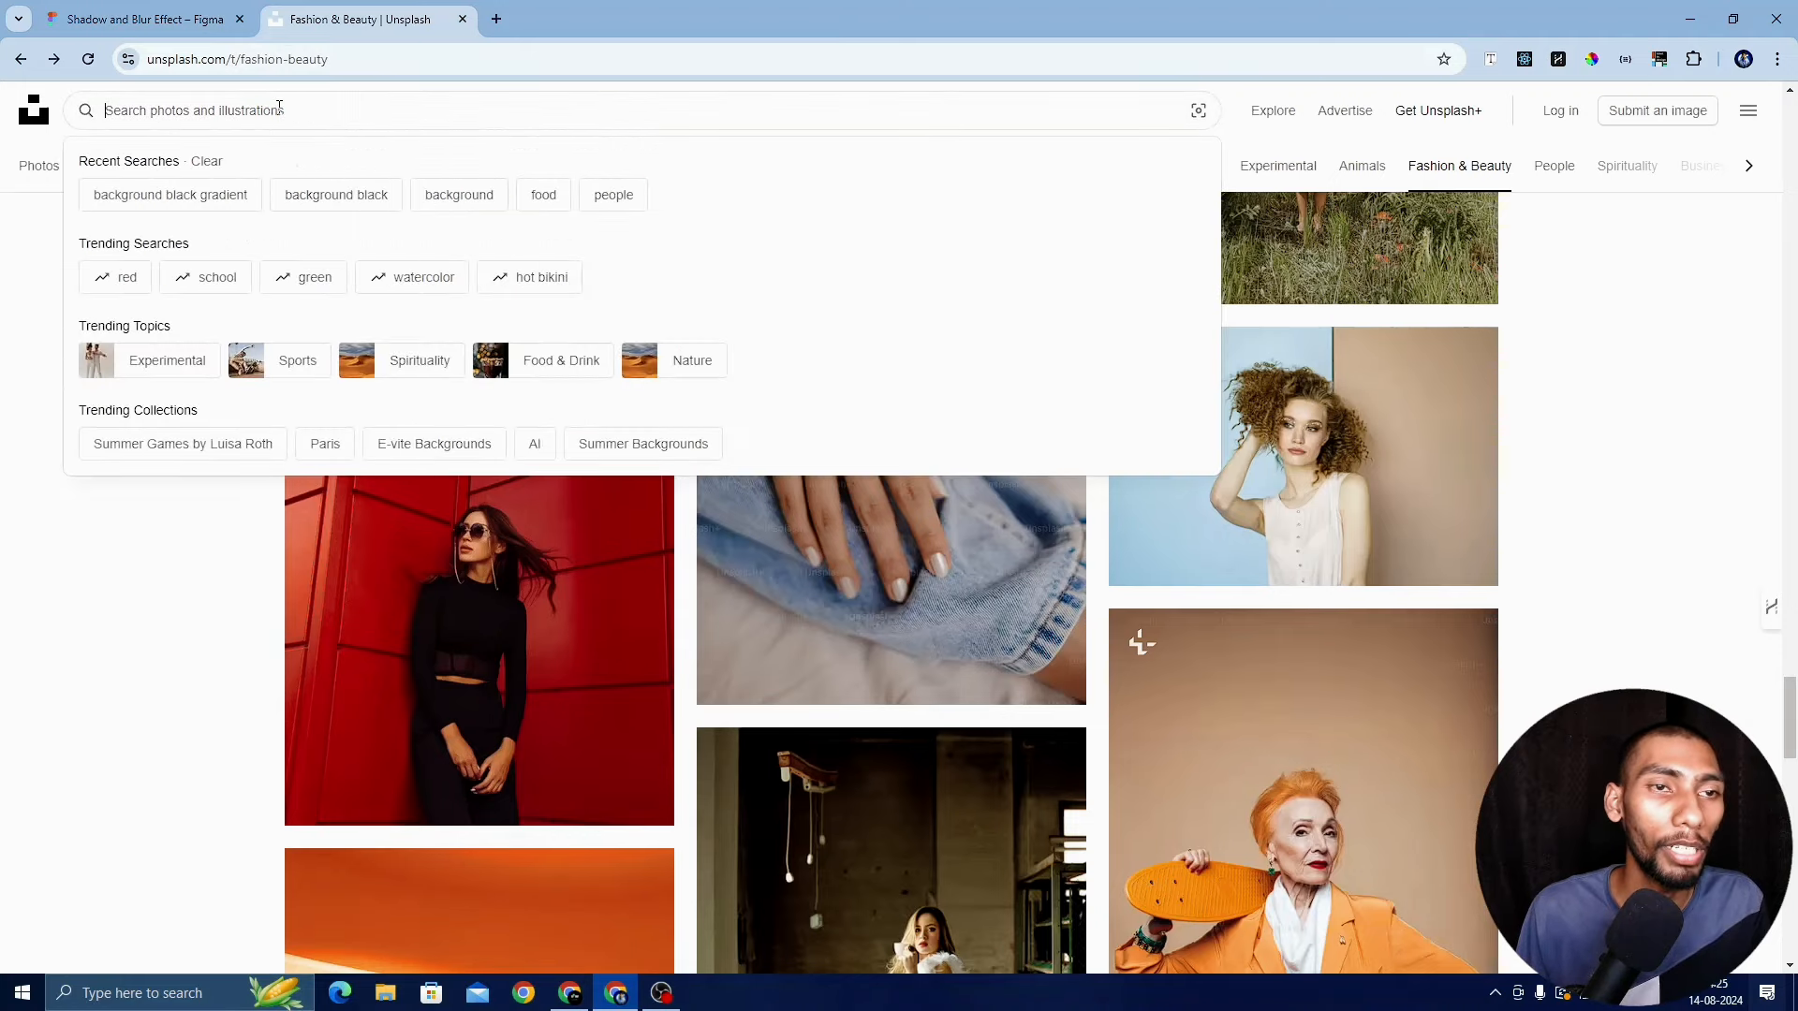
click(148, 199)
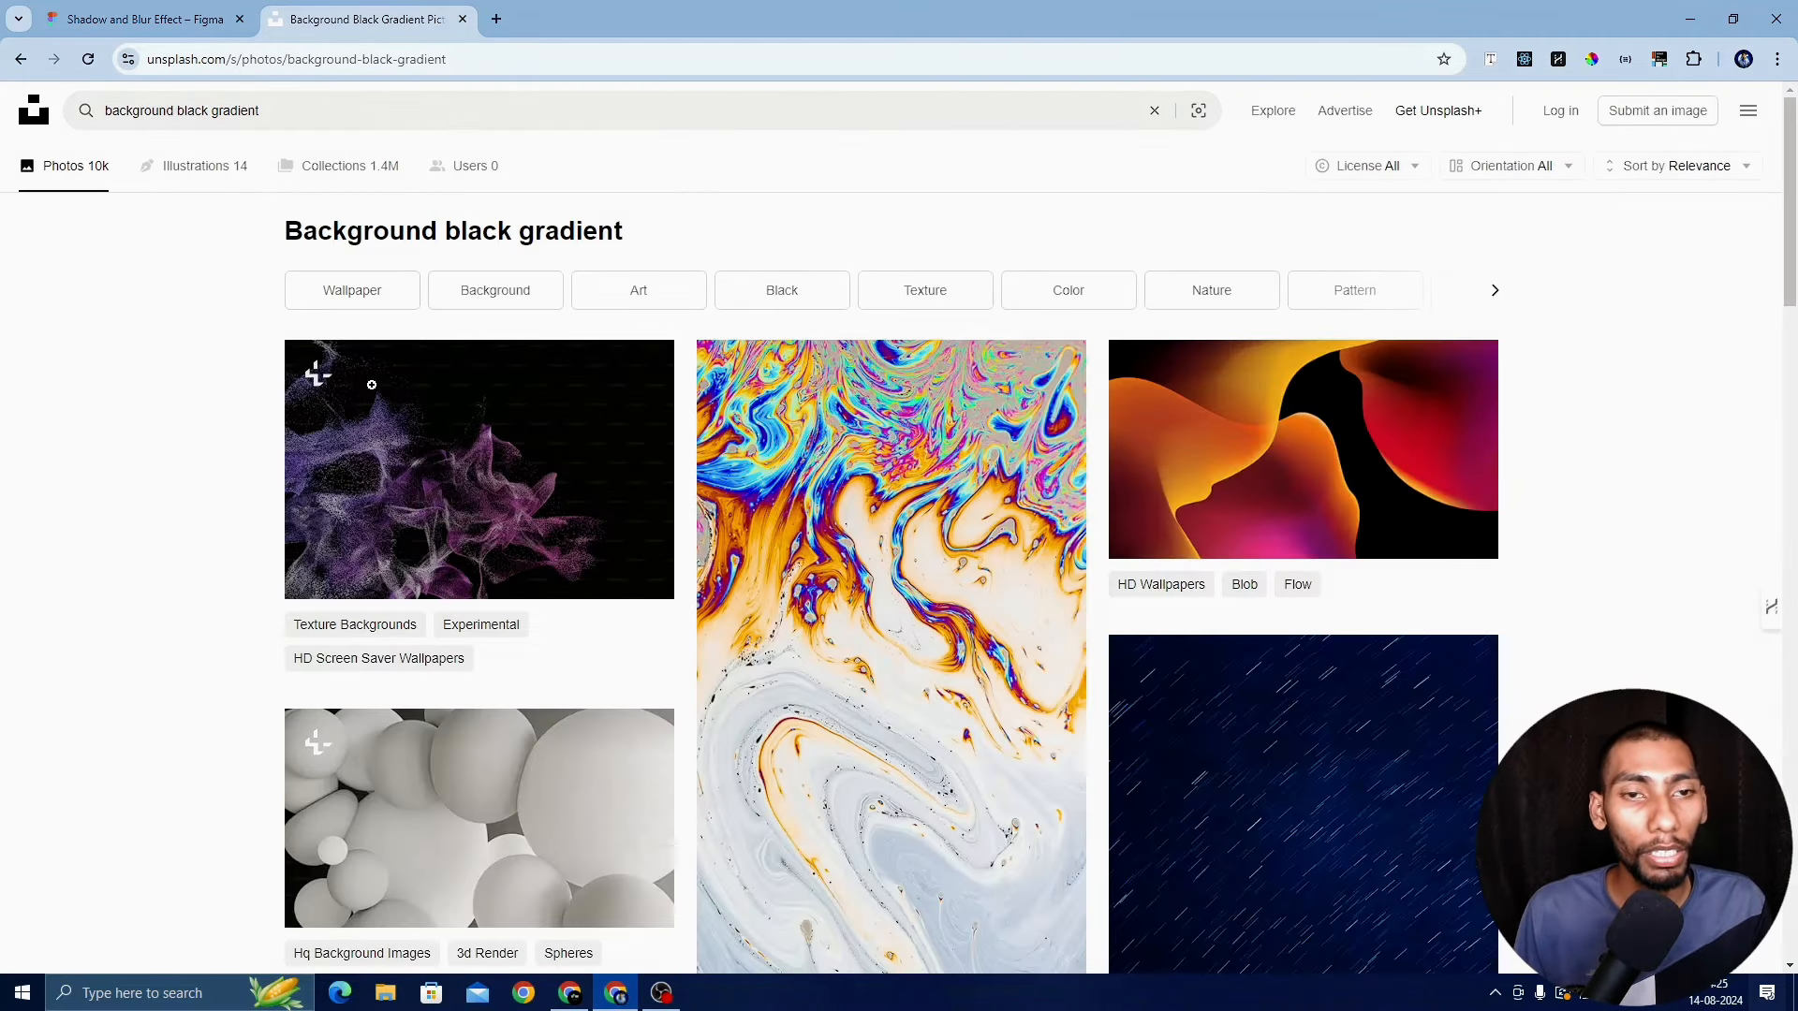
Browse the search results and look through the red and dark blue gradient photo's related images for a suitable background
scroll(673, 459, down, 4)
scroll(672, 459, down, 6)
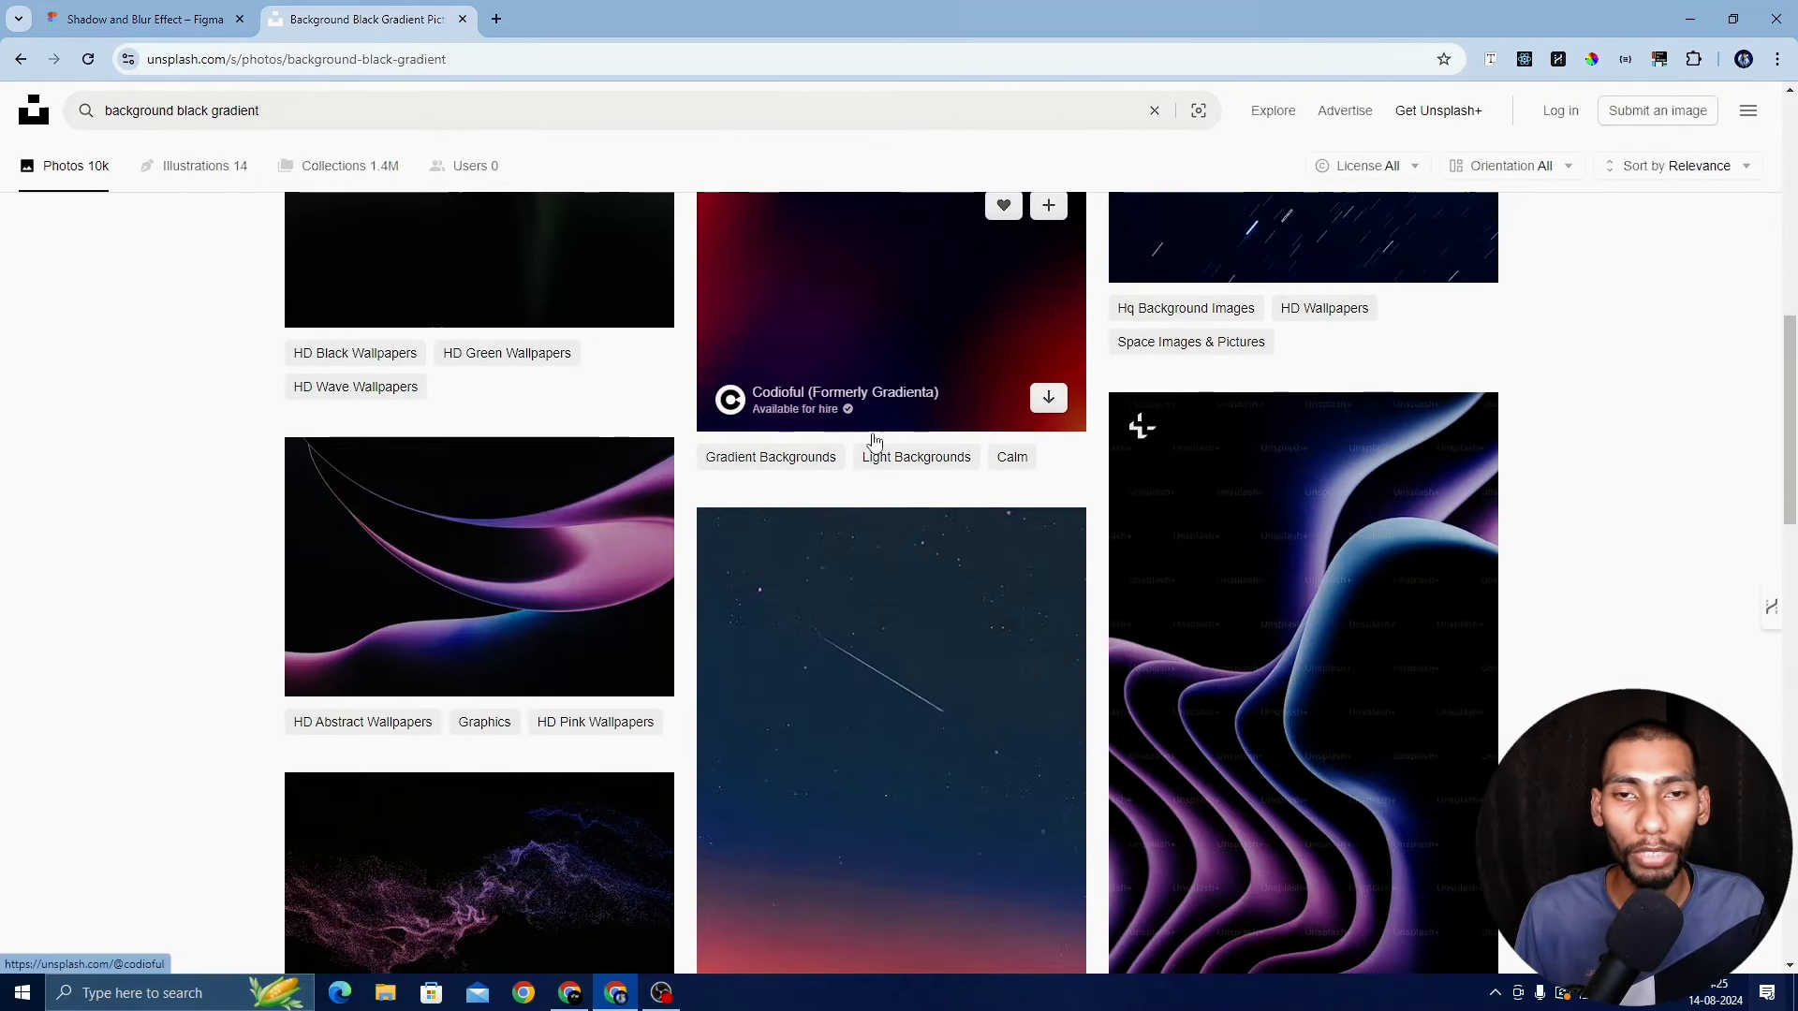
click(890, 306)
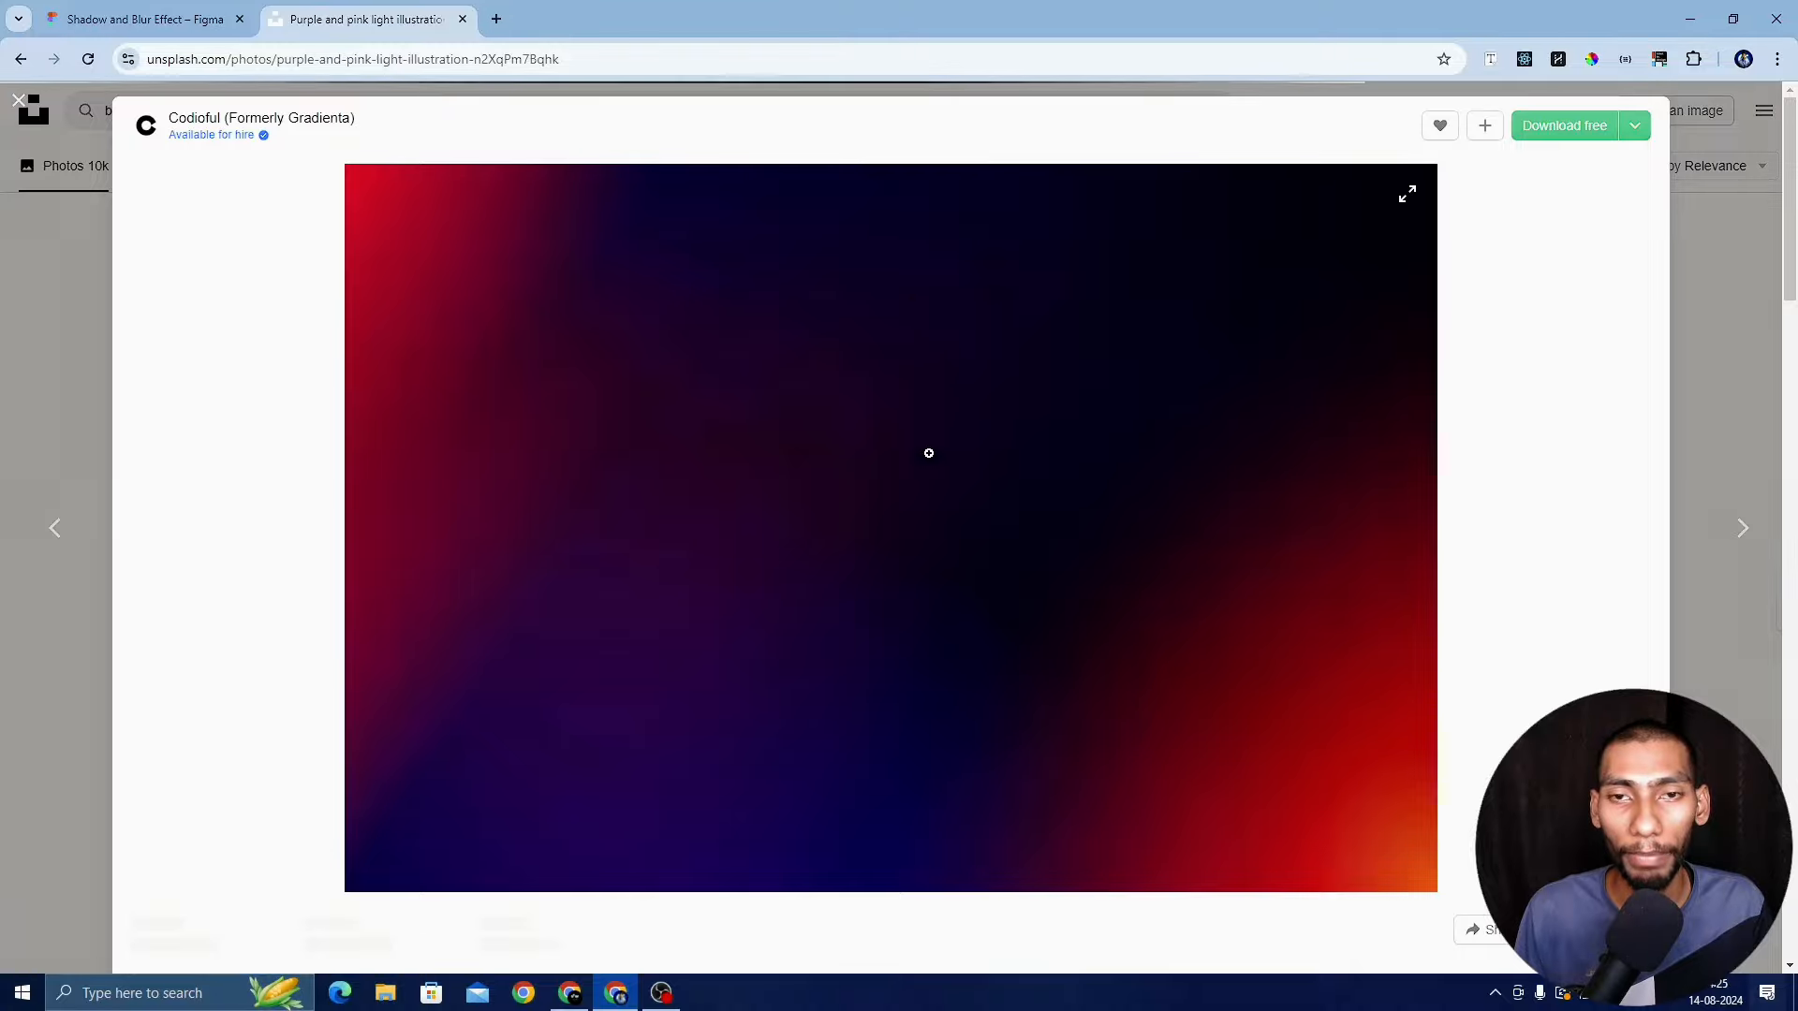
scroll(993, 618, down, 4)
scroll(999, 591, down, 12)
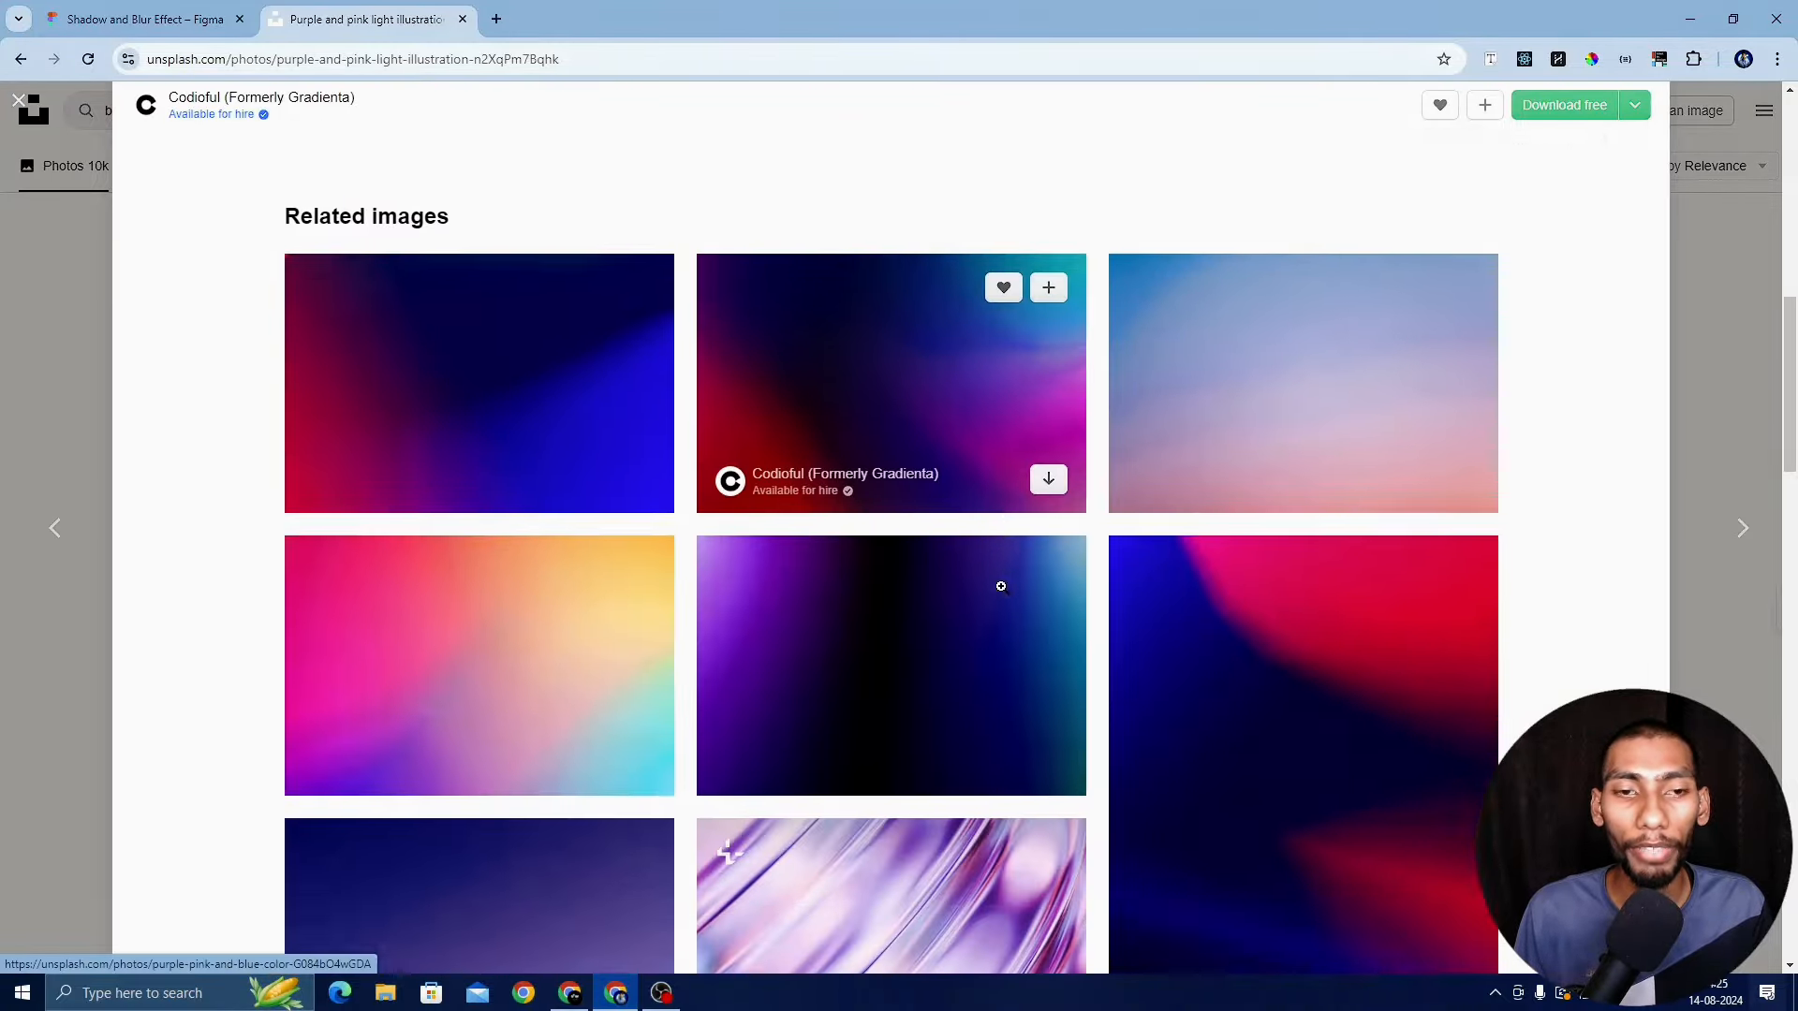
scroll(1248, 746, down, 10)
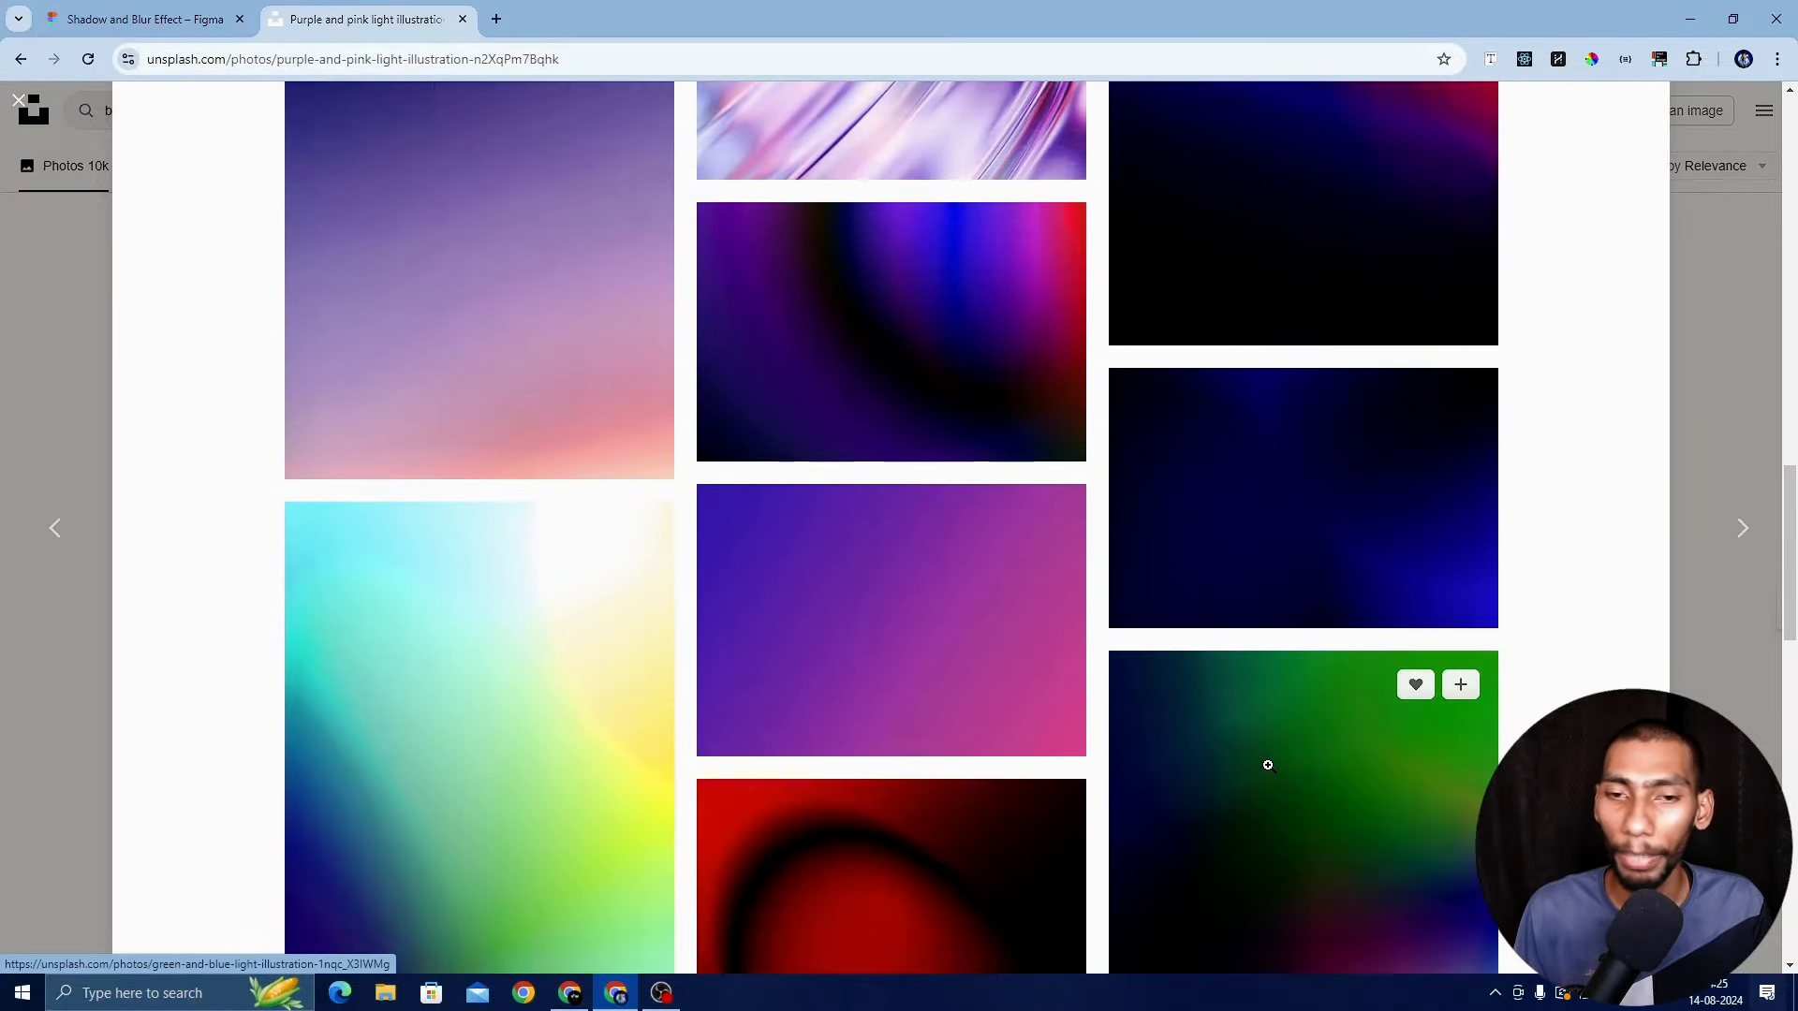
scroll(1186, 752, down, 4)
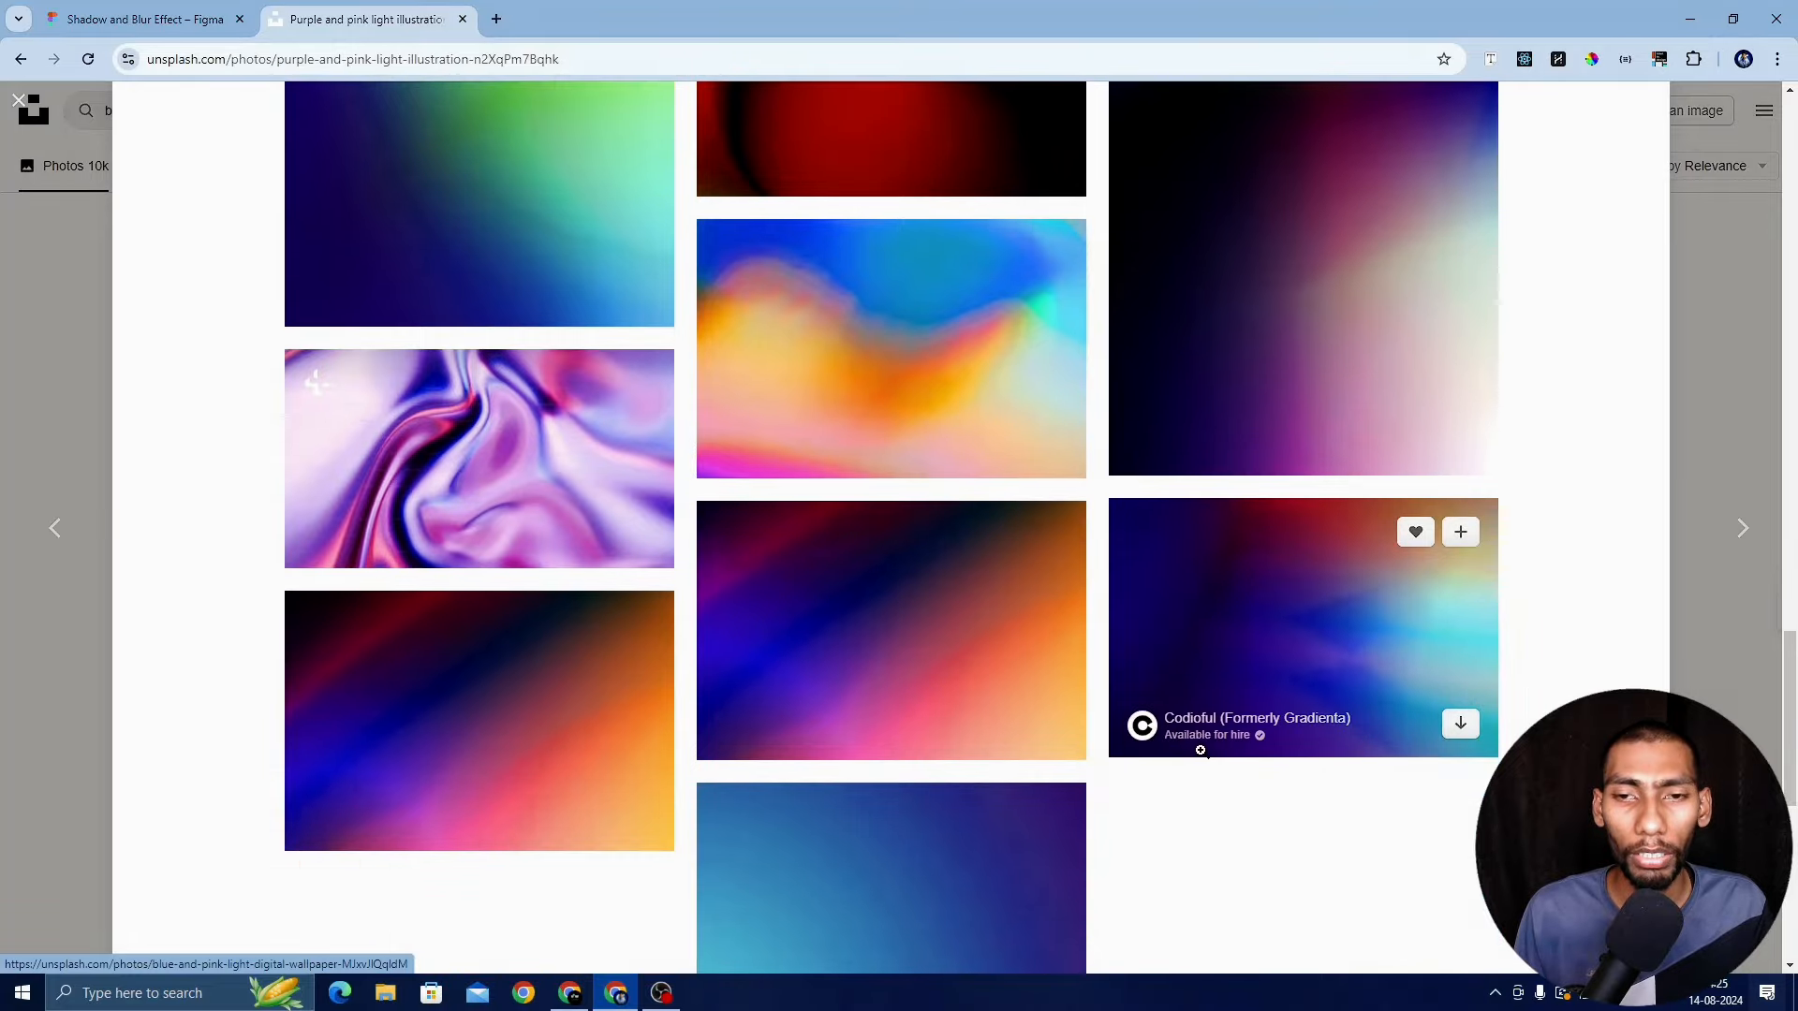
scroll(1310, 748, up, 4)
scroll(1313, 748, up, 15)
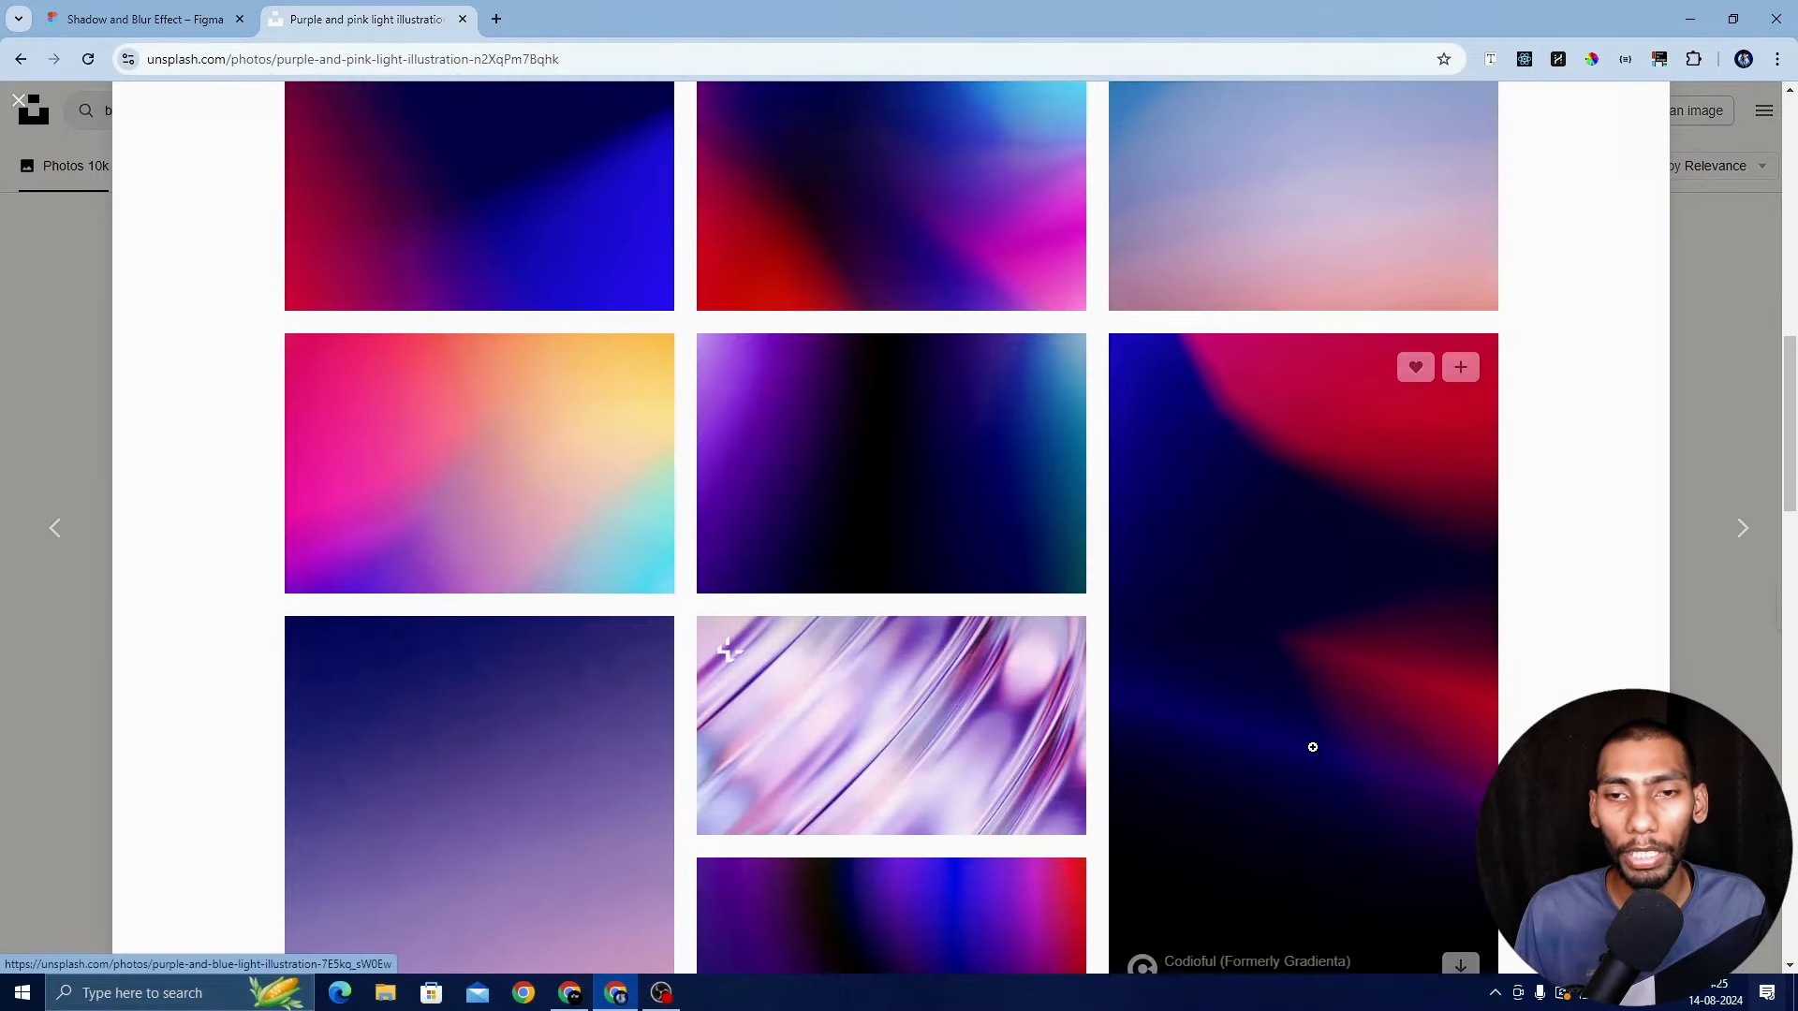
scroll(1449, 556, up, 5)
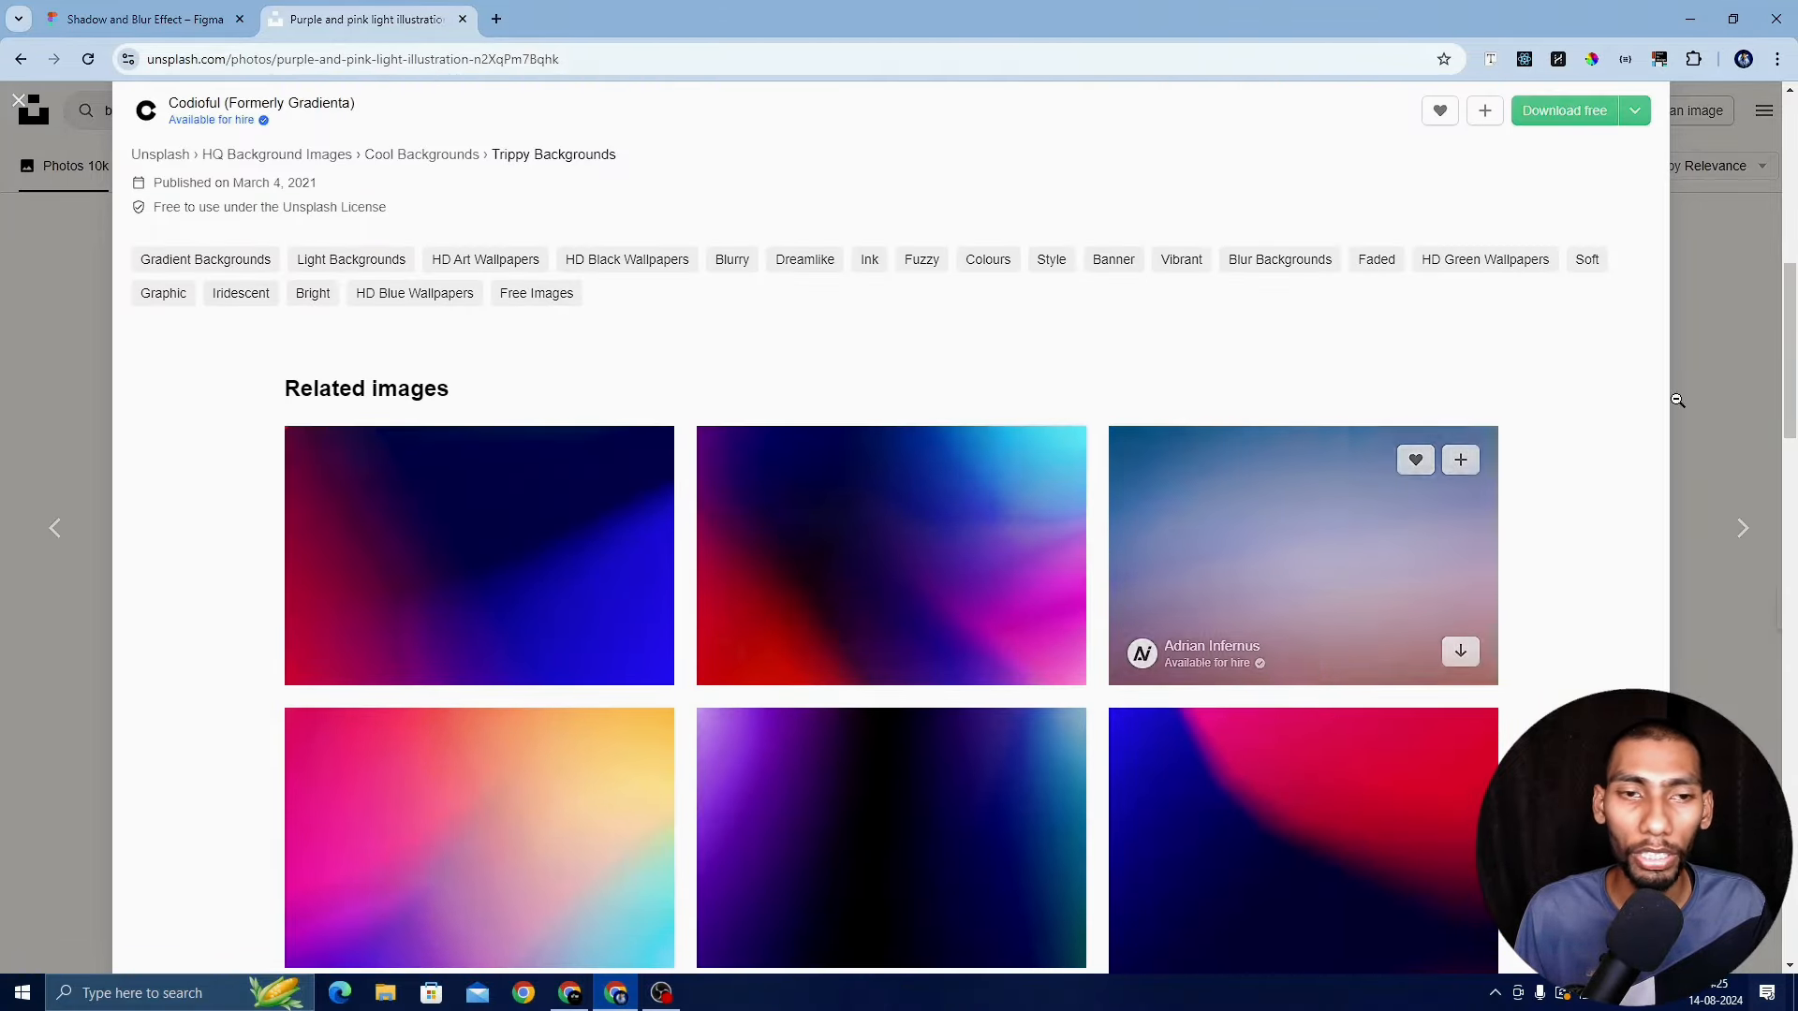
key(Escape)
Open the photo of purple and pink curves on black from the search results and copy its image
scroll(717, 595, down, 4)
scroll(440, 543, up, 3)
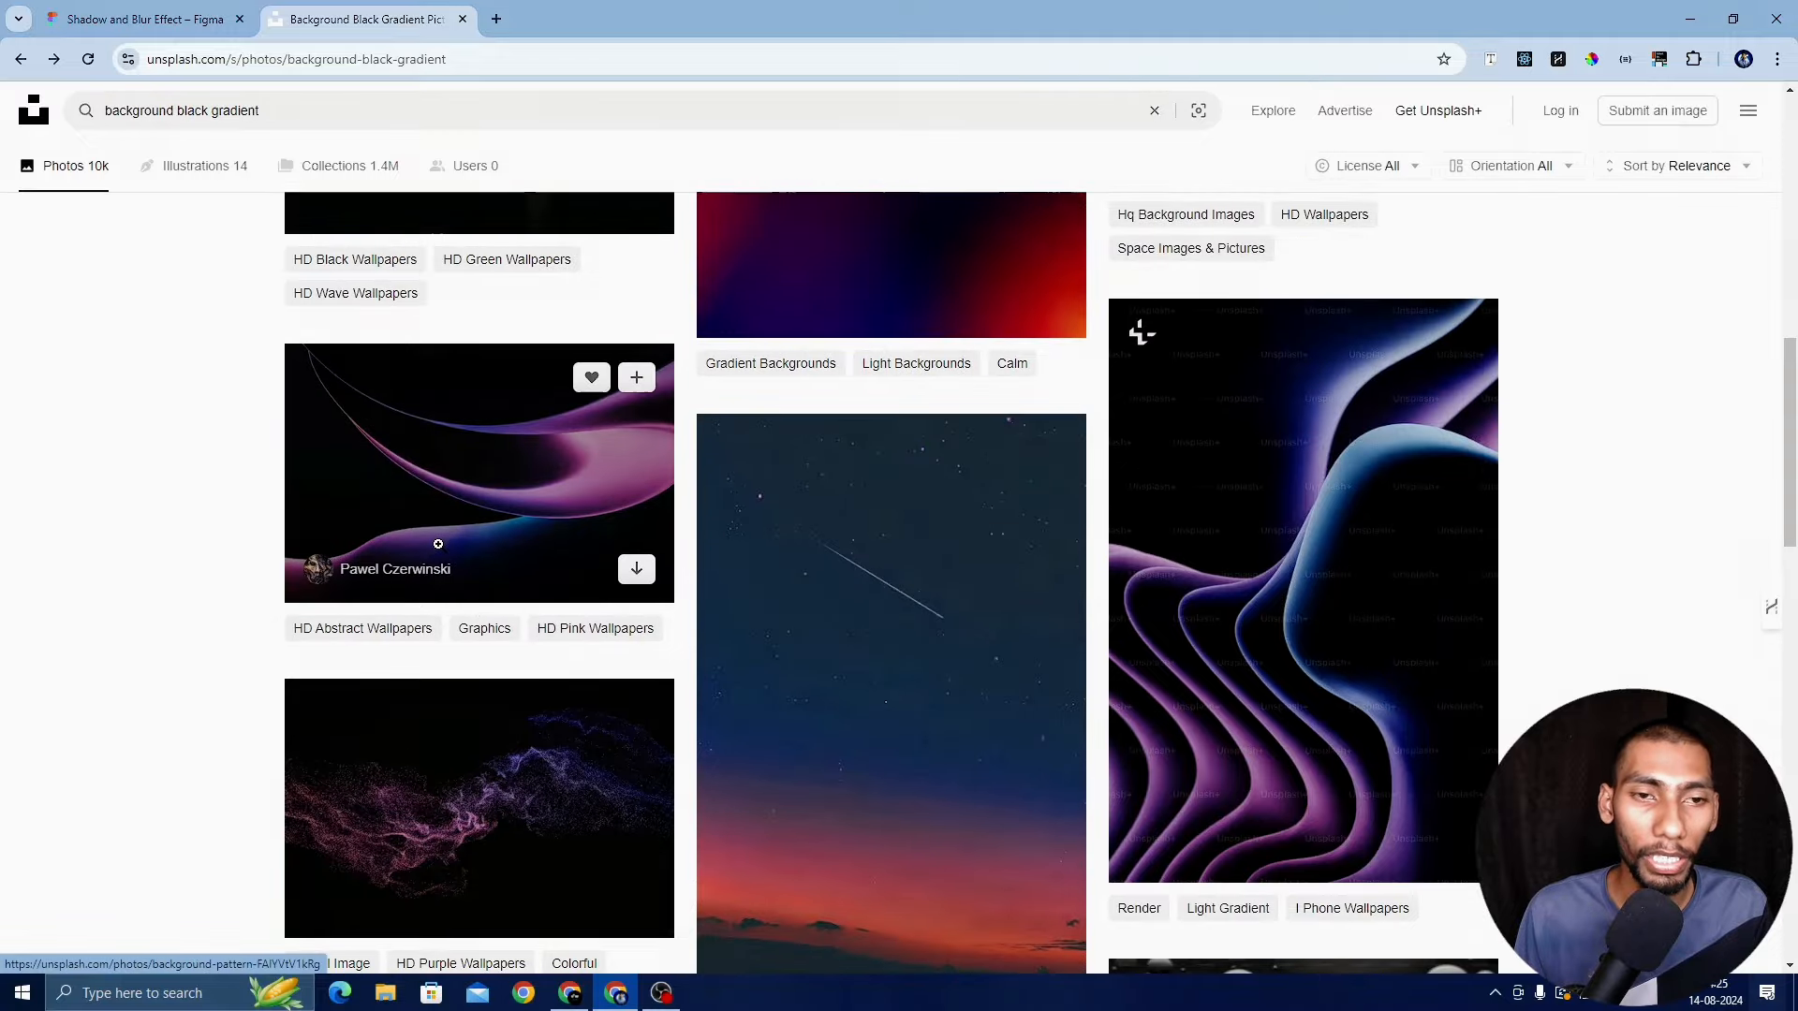
click(436, 541)
click(850, 508)
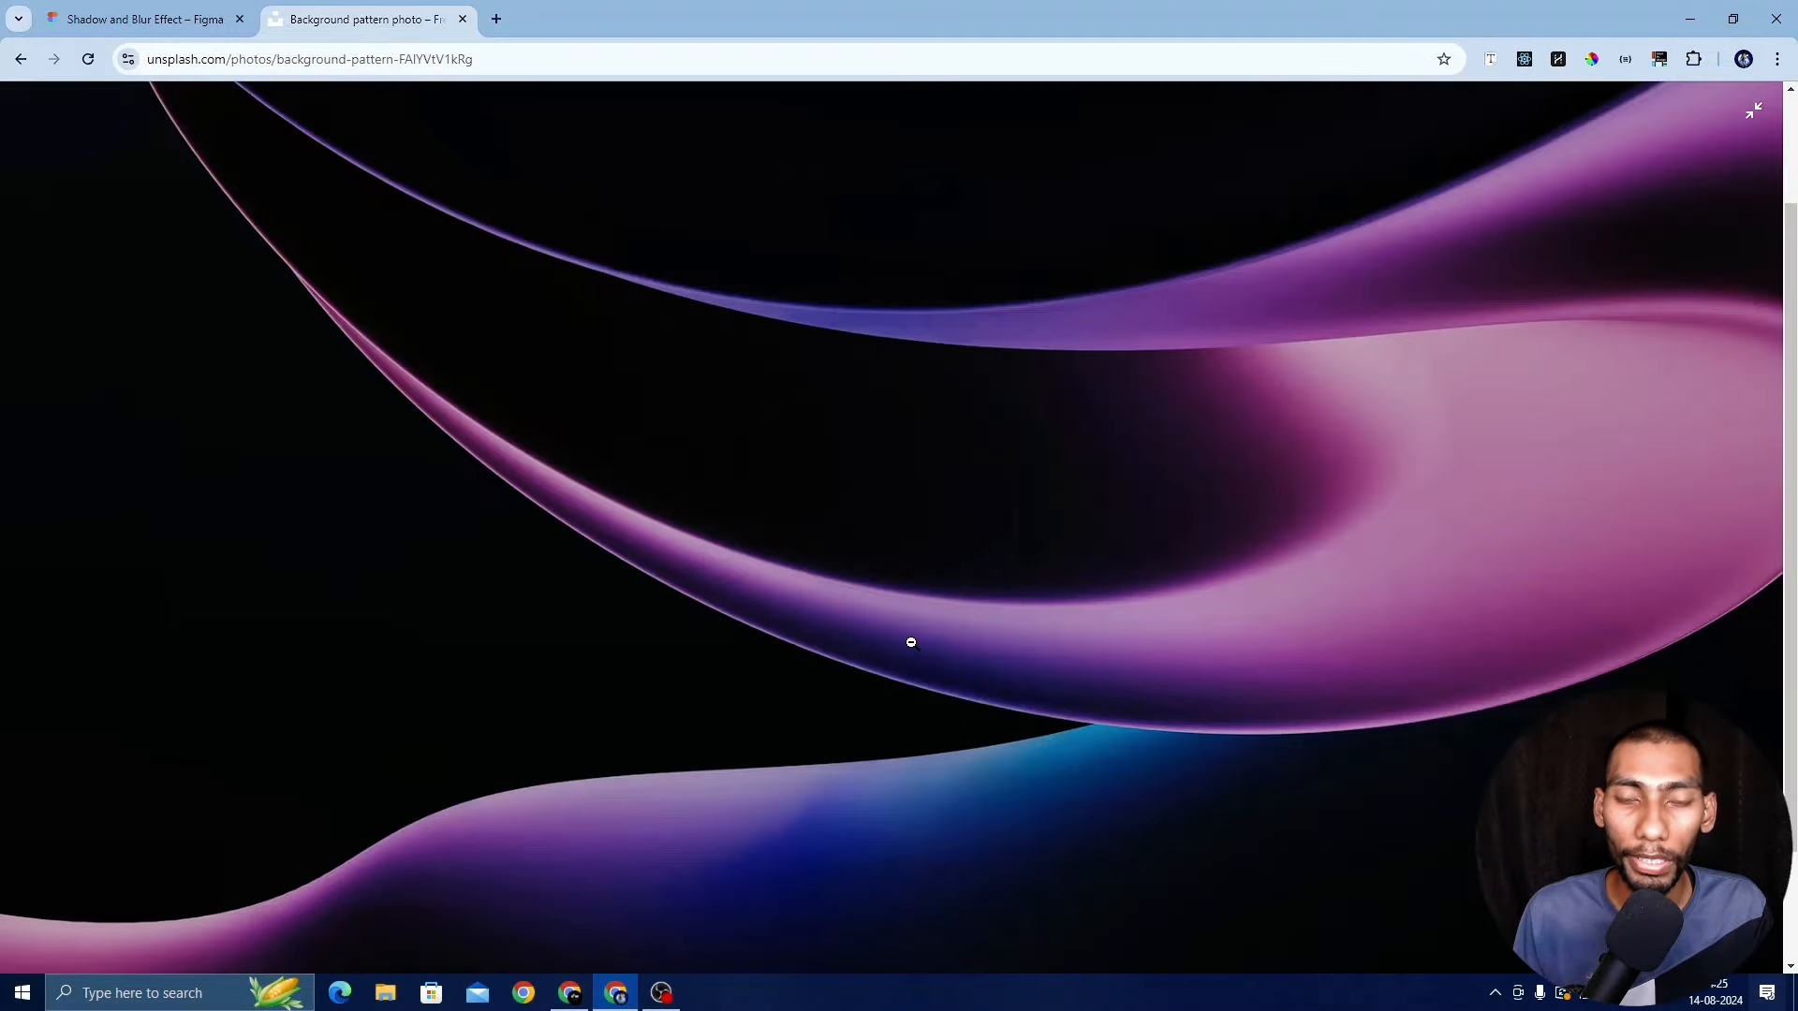
click(911, 642)
right_click(841, 475)
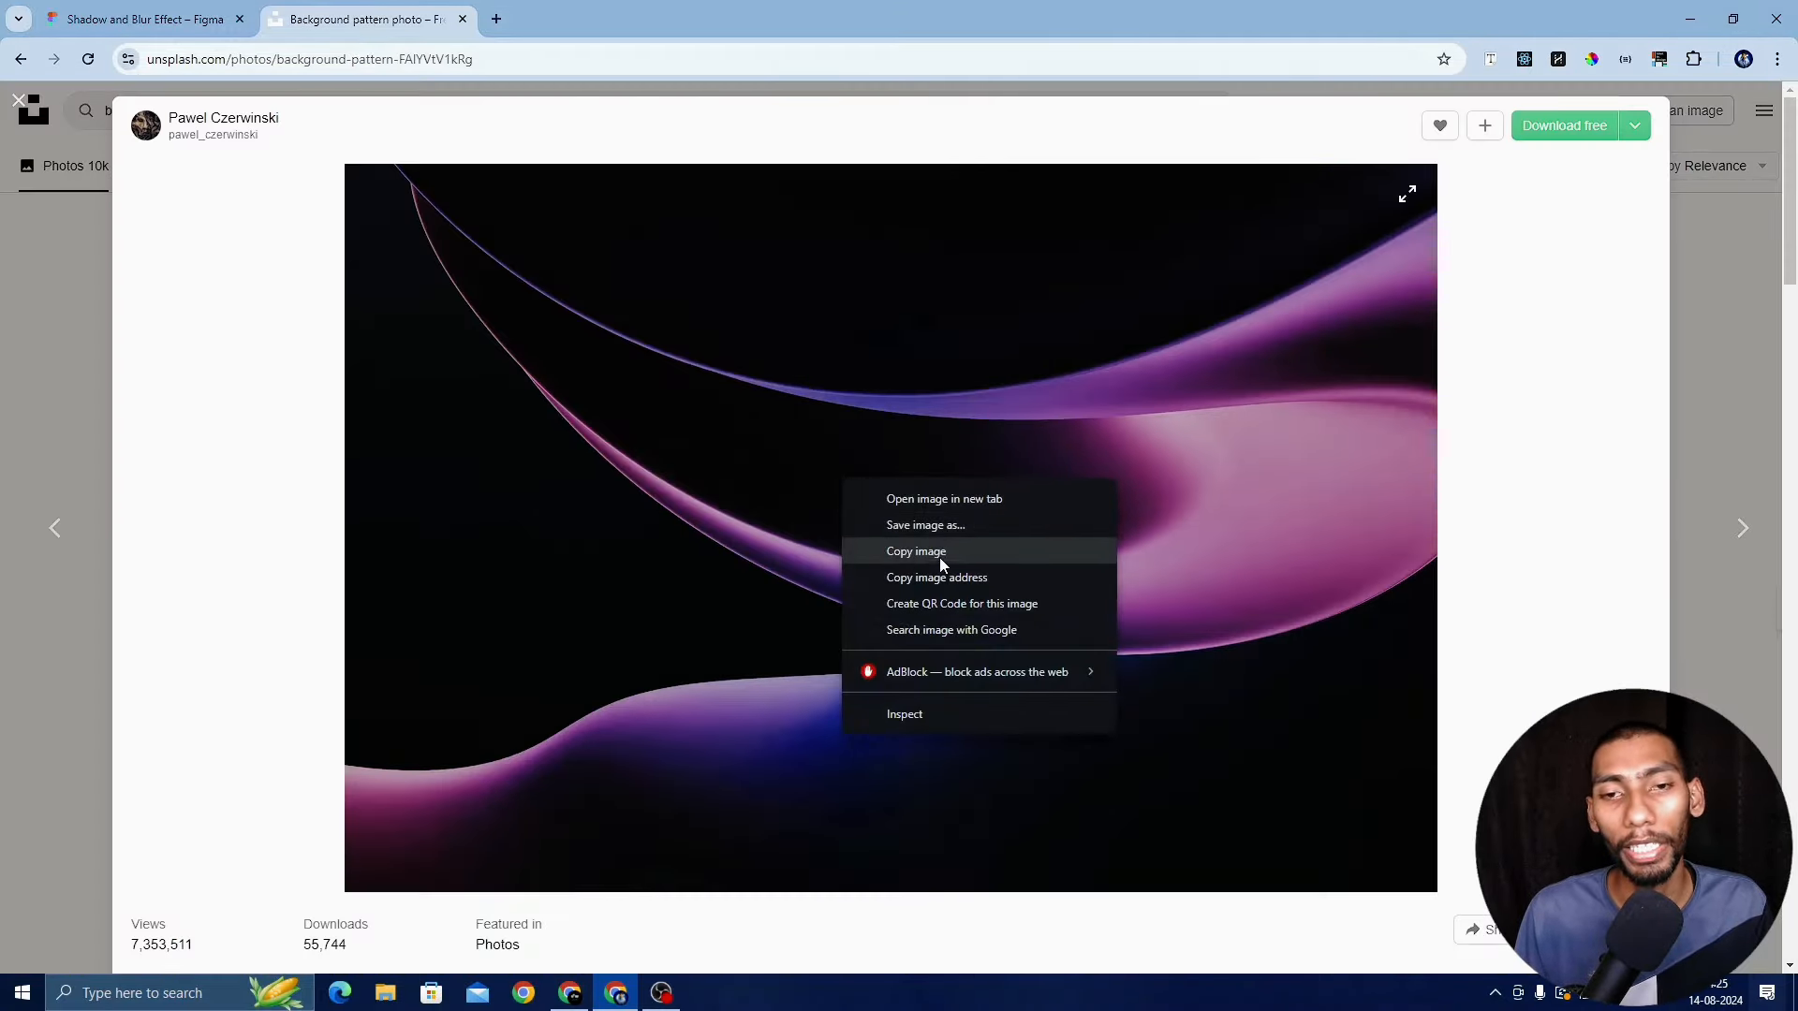
click(931, 550)
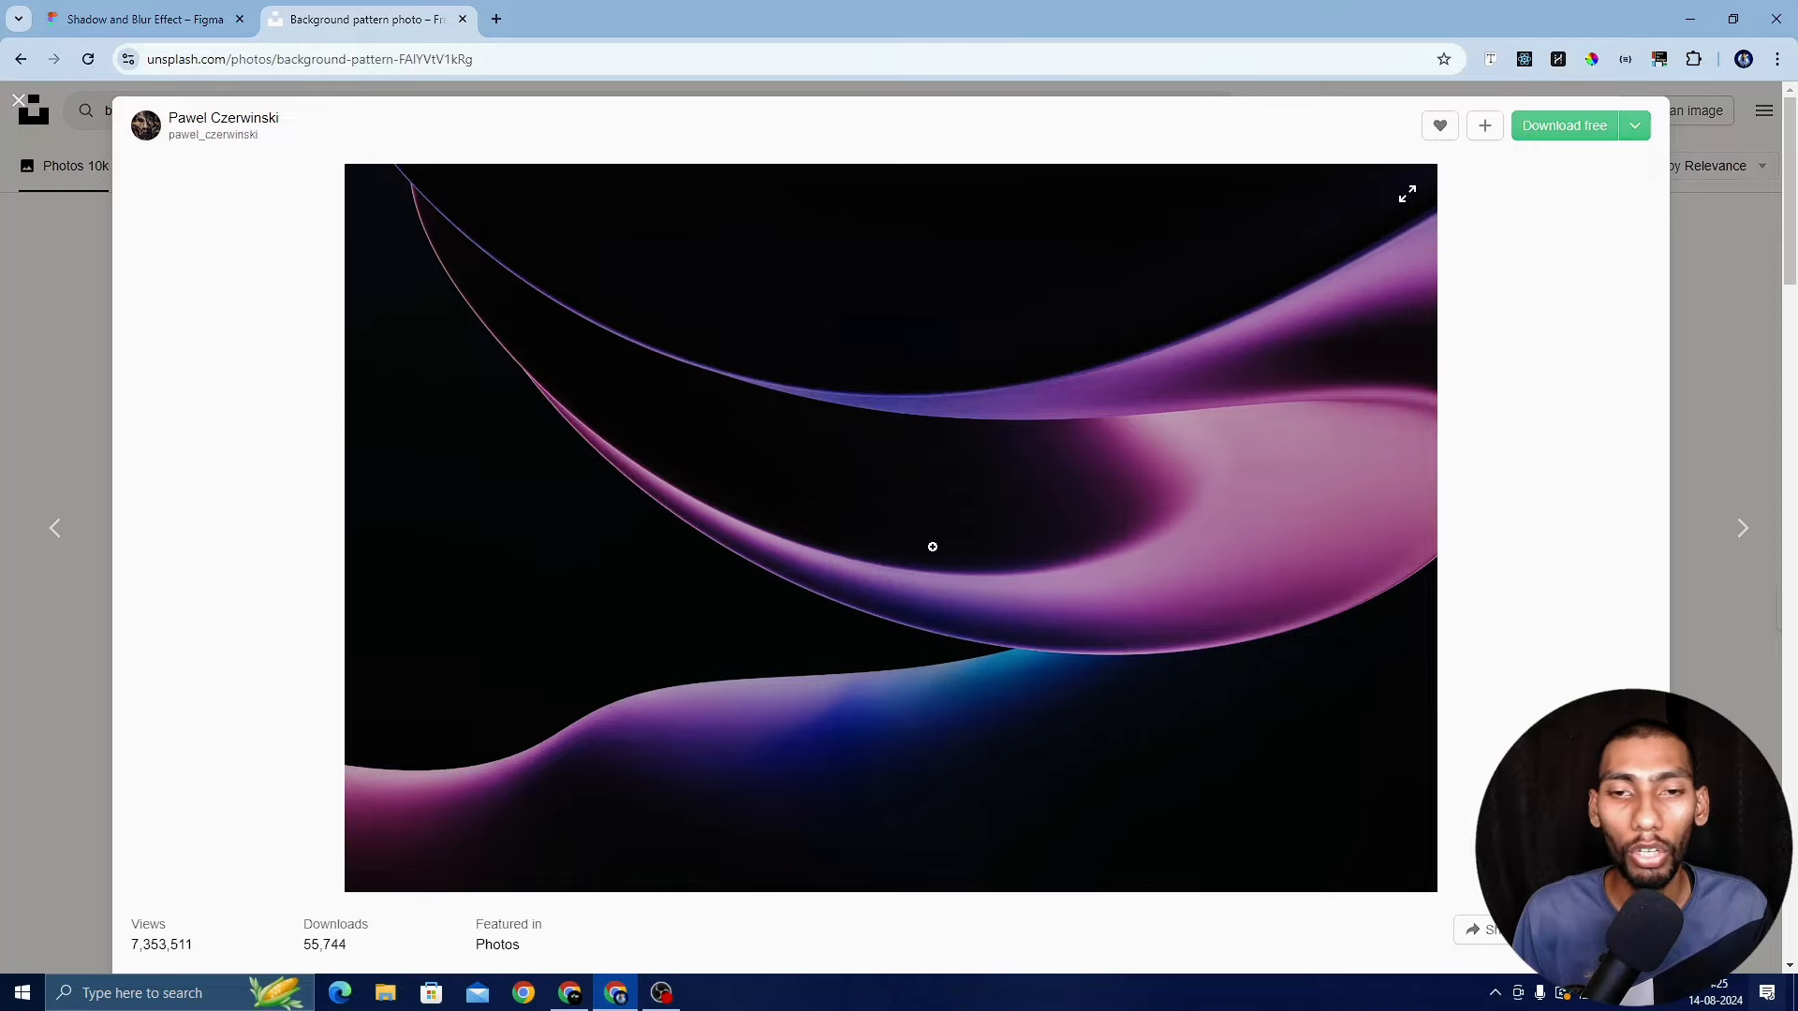
Return to the Figma file, paste the copied image into Slide 16:9 - 2, and fit it in view
click(140, 19)
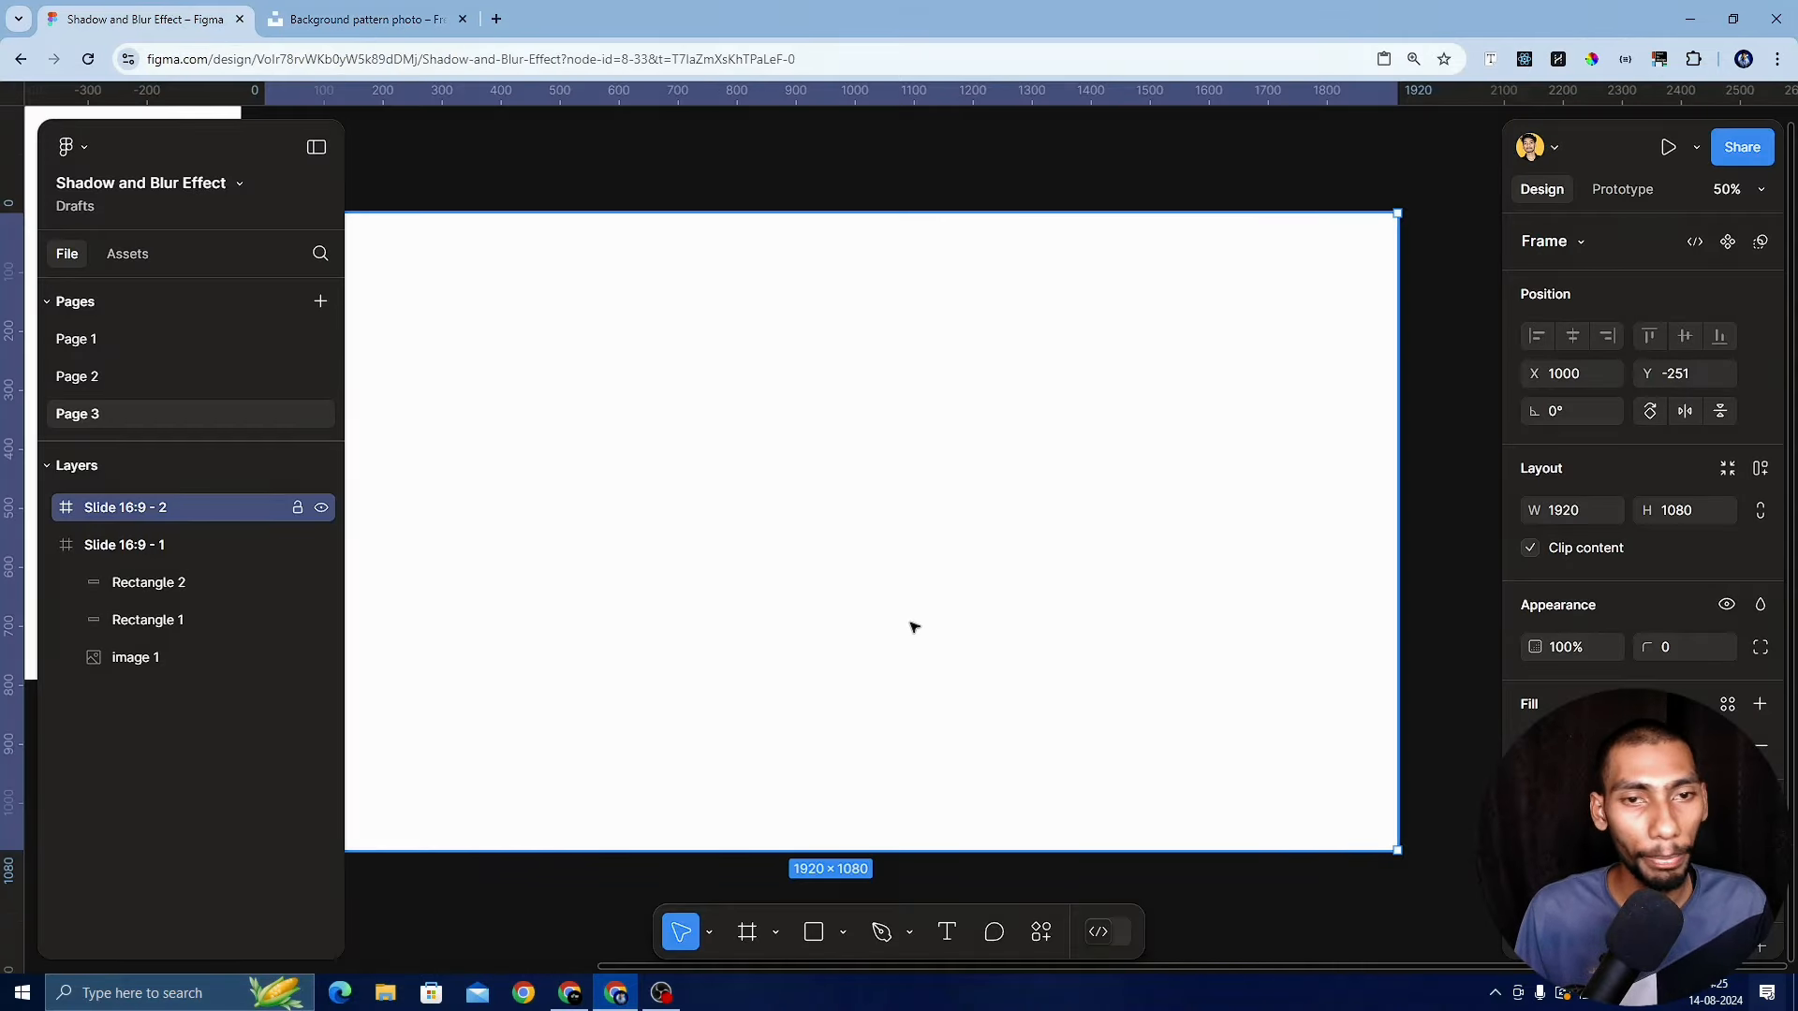
key(ctrl+v)
key(shift+2)
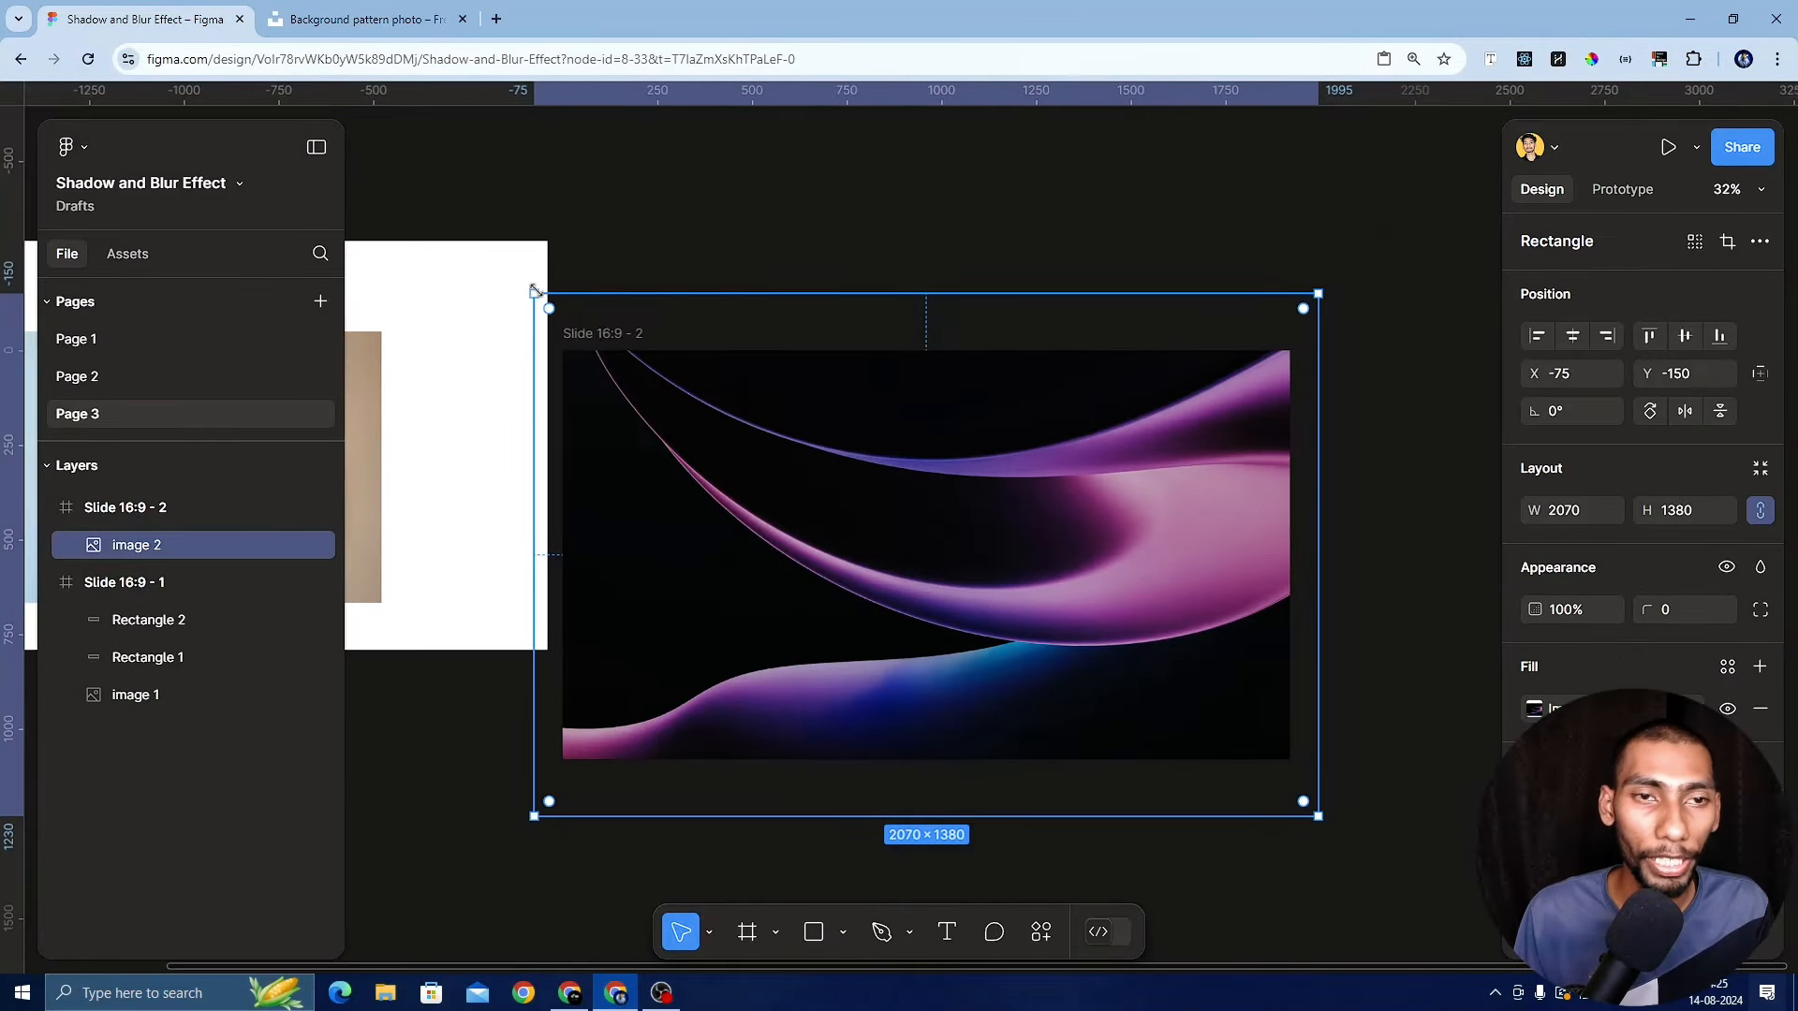
Resize the pasted image to about 1963 × 1146 and position it to cover the whole Slide 16:9 - 2 frame
drag(624, 336, 703, 386)
drag(835, 502, 759, 464)
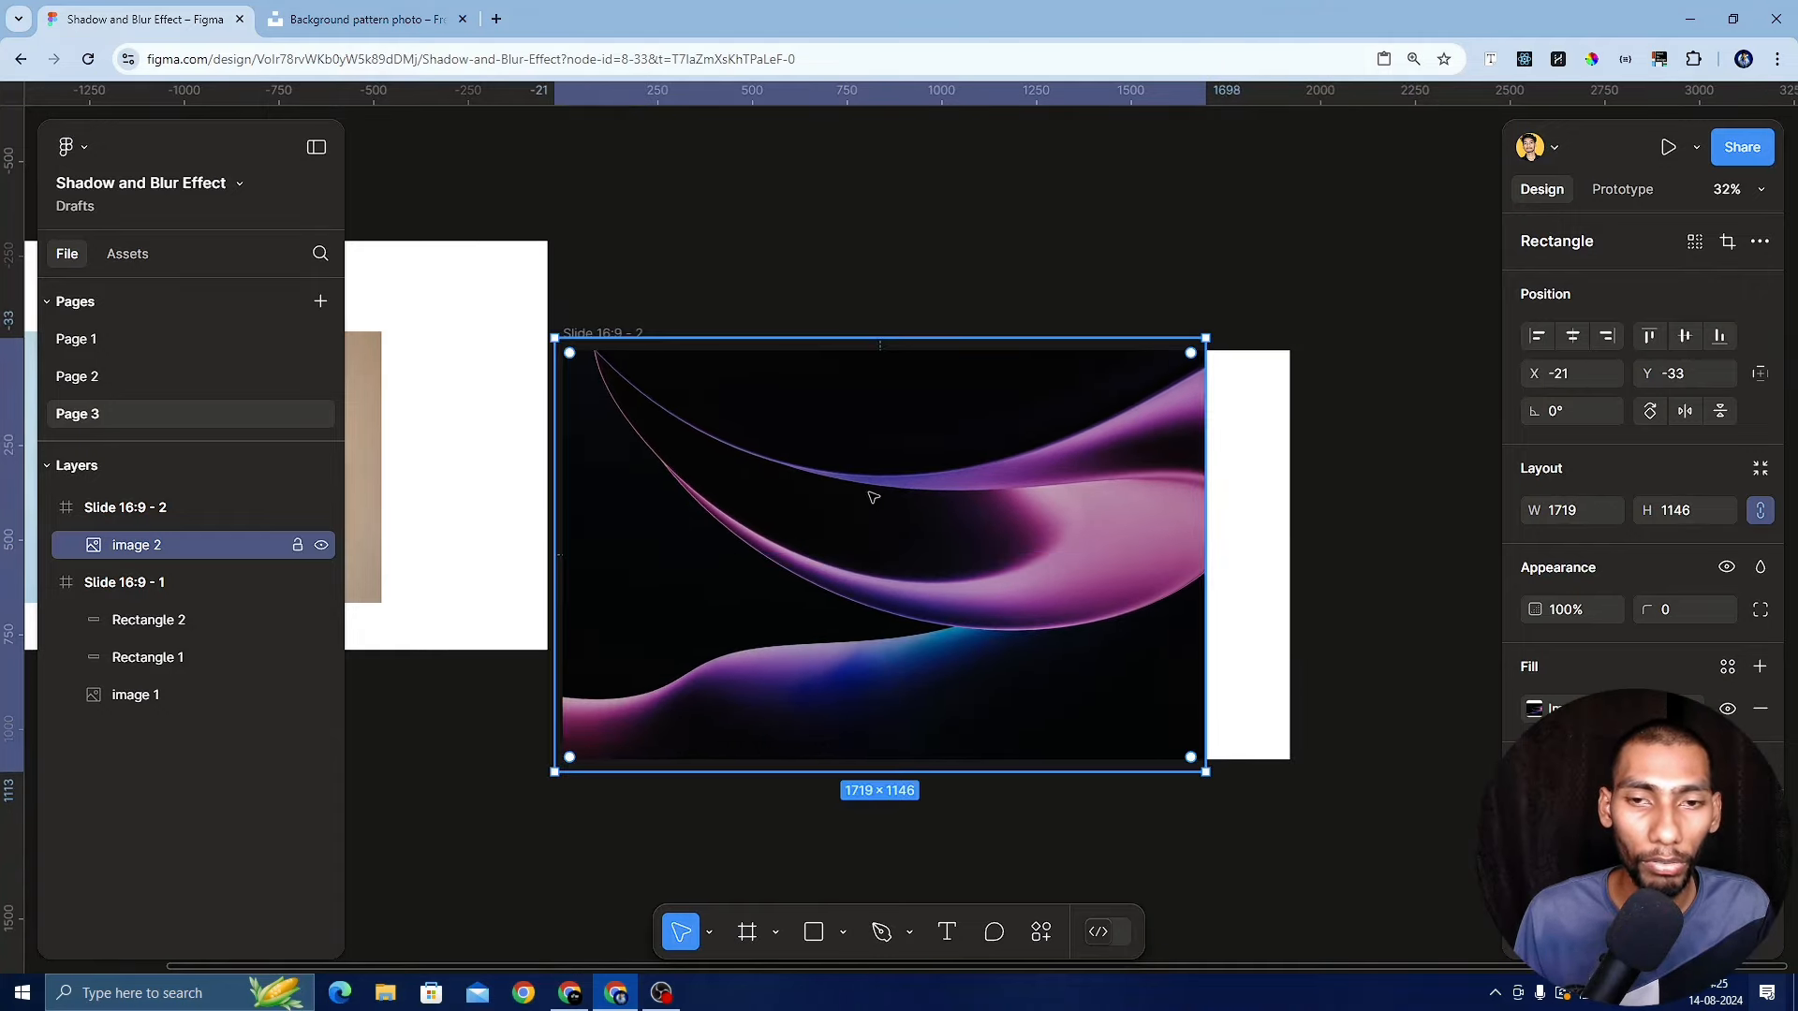
drag(1289, 597, 1297, 597)
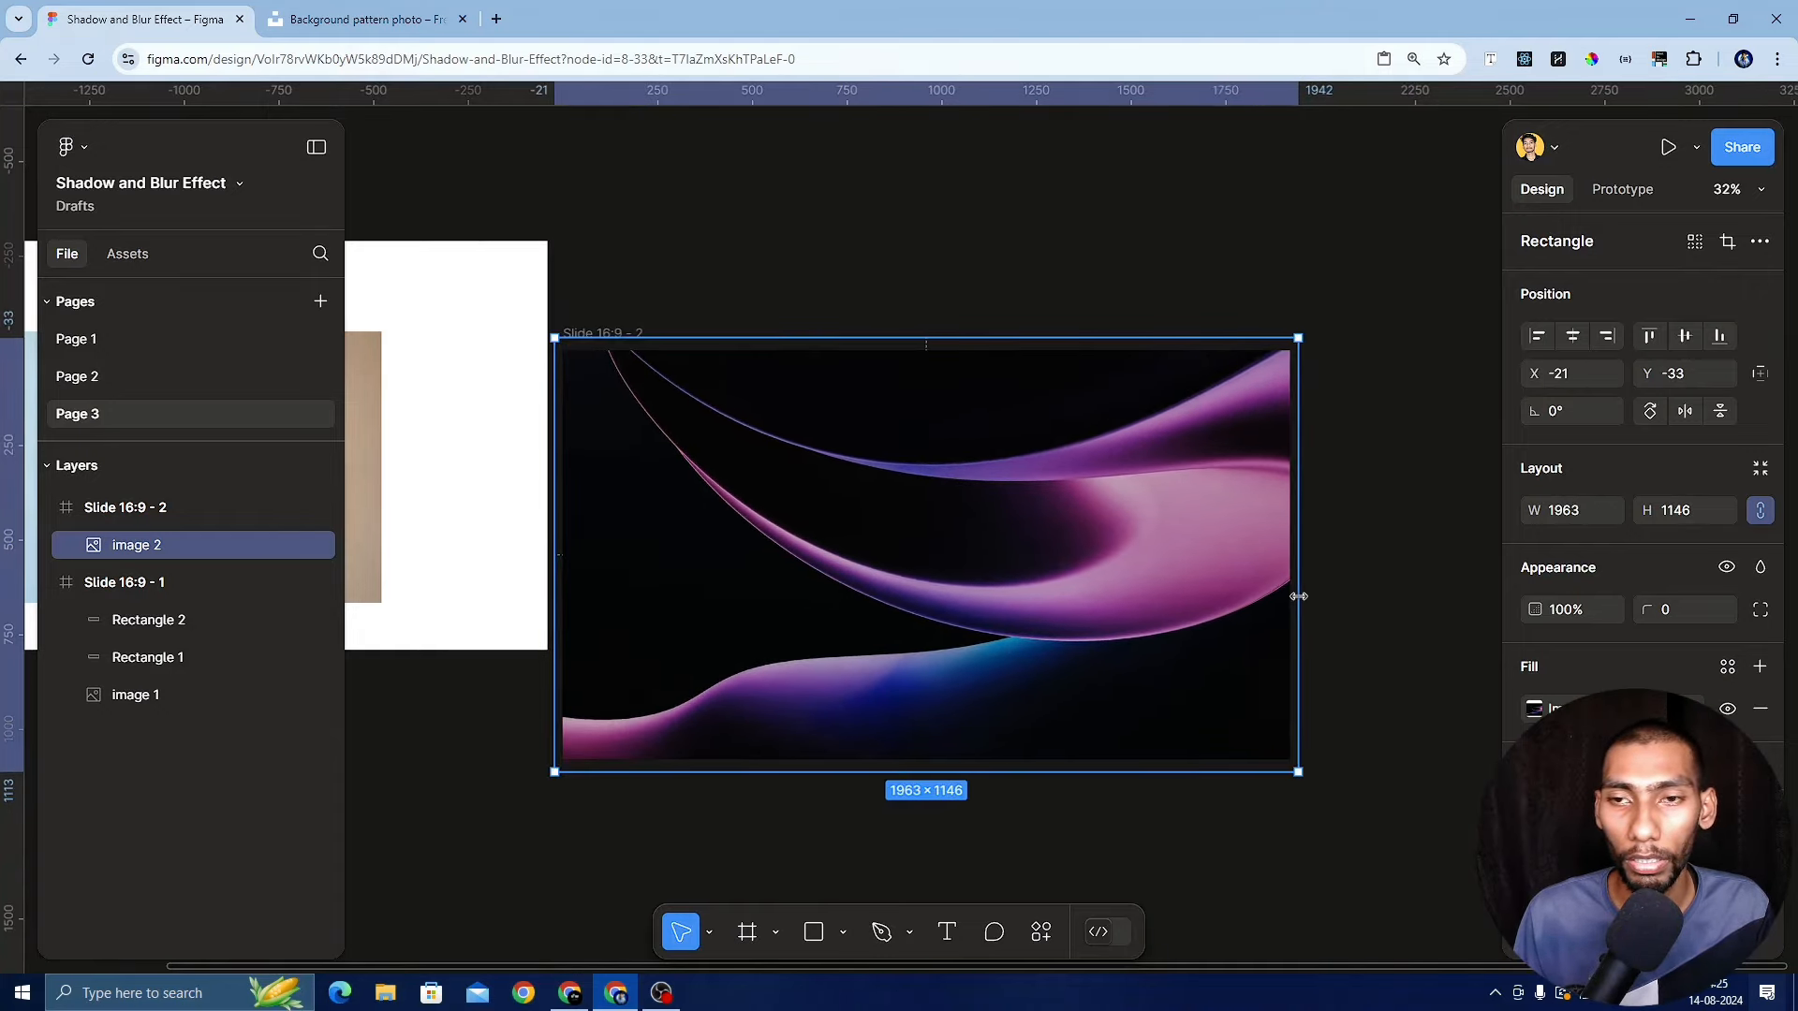
click(1424, 679)
click(894, 583)
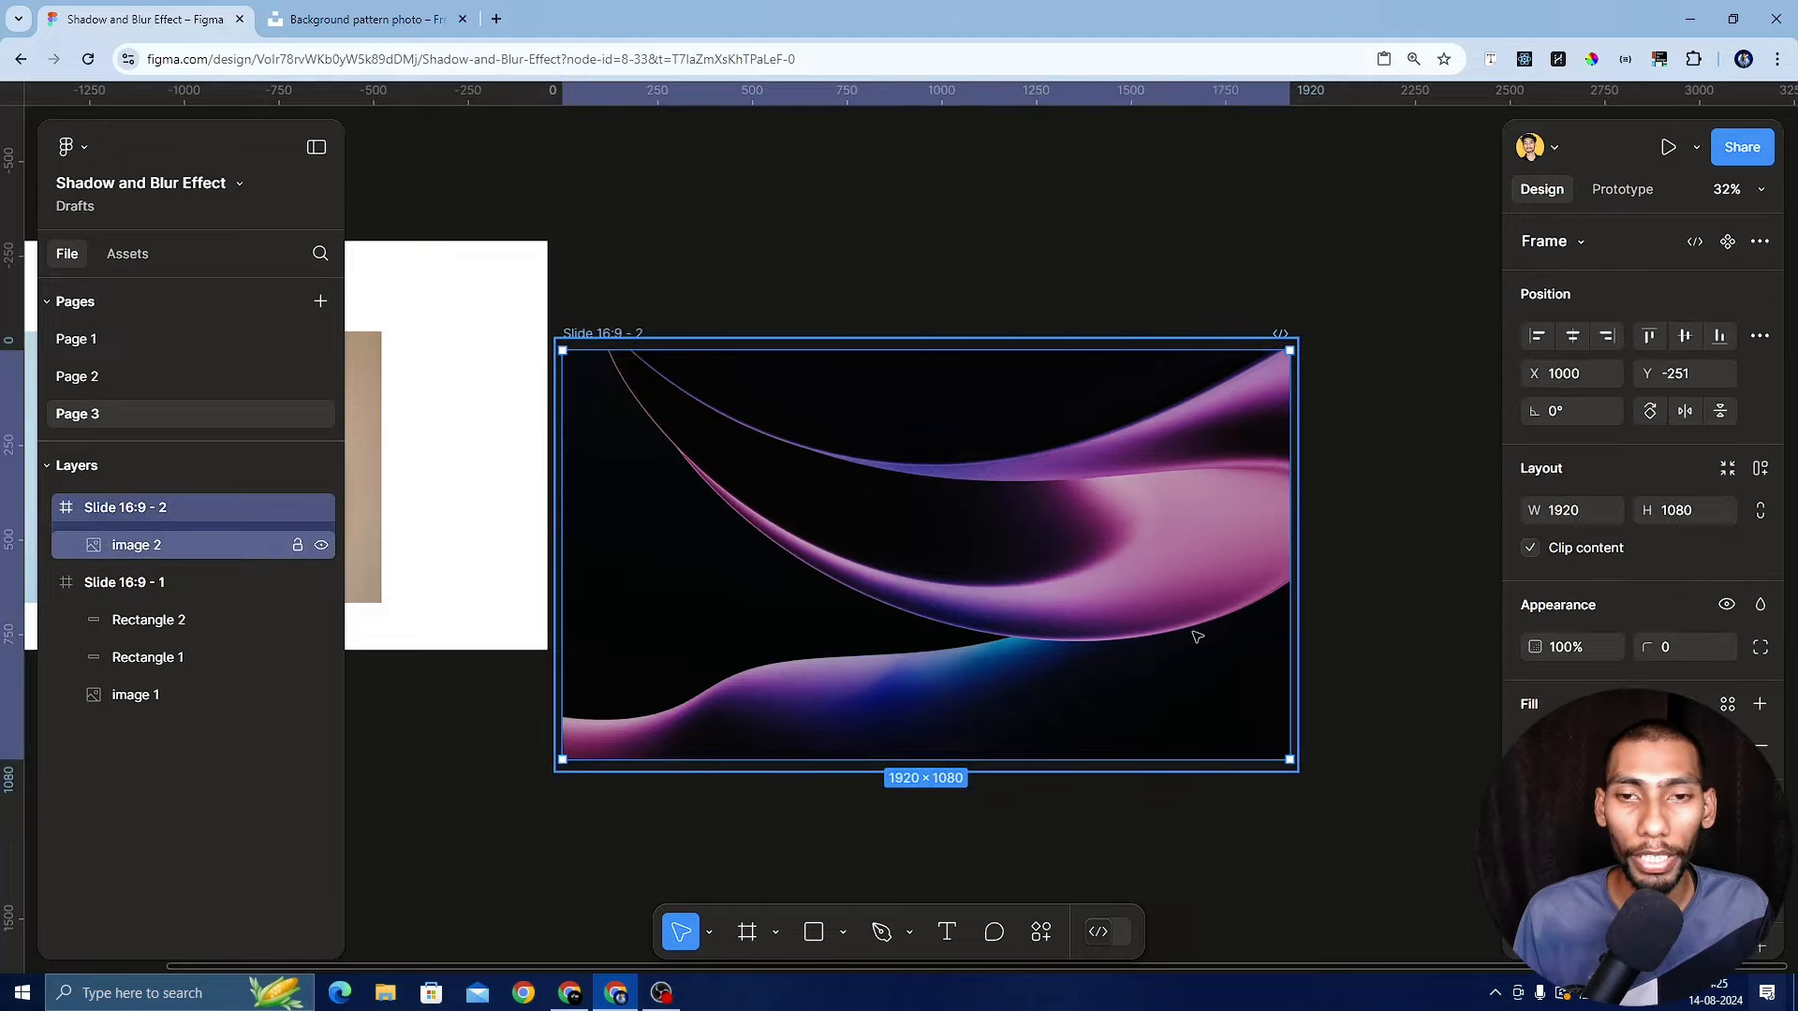
click(1248, 855)
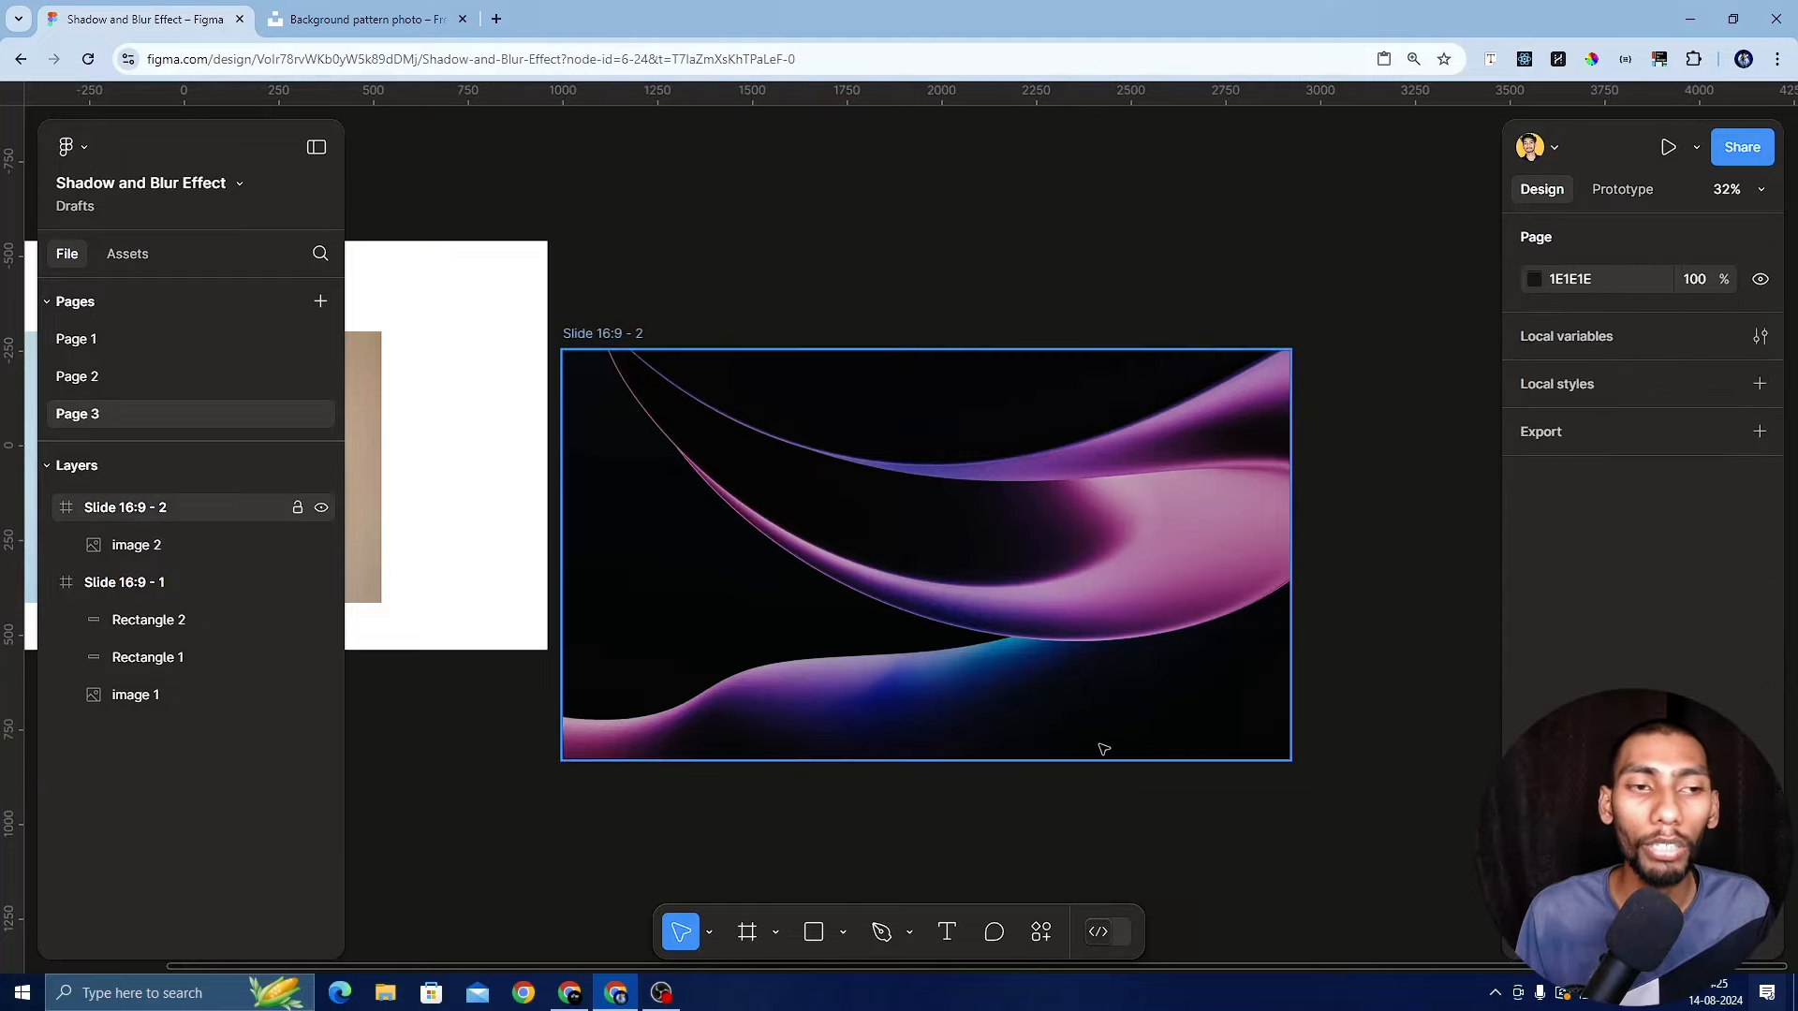
Select image 2 on Slide 16:9 - 2 and add a Layer blur effect to it
click(917, 541)
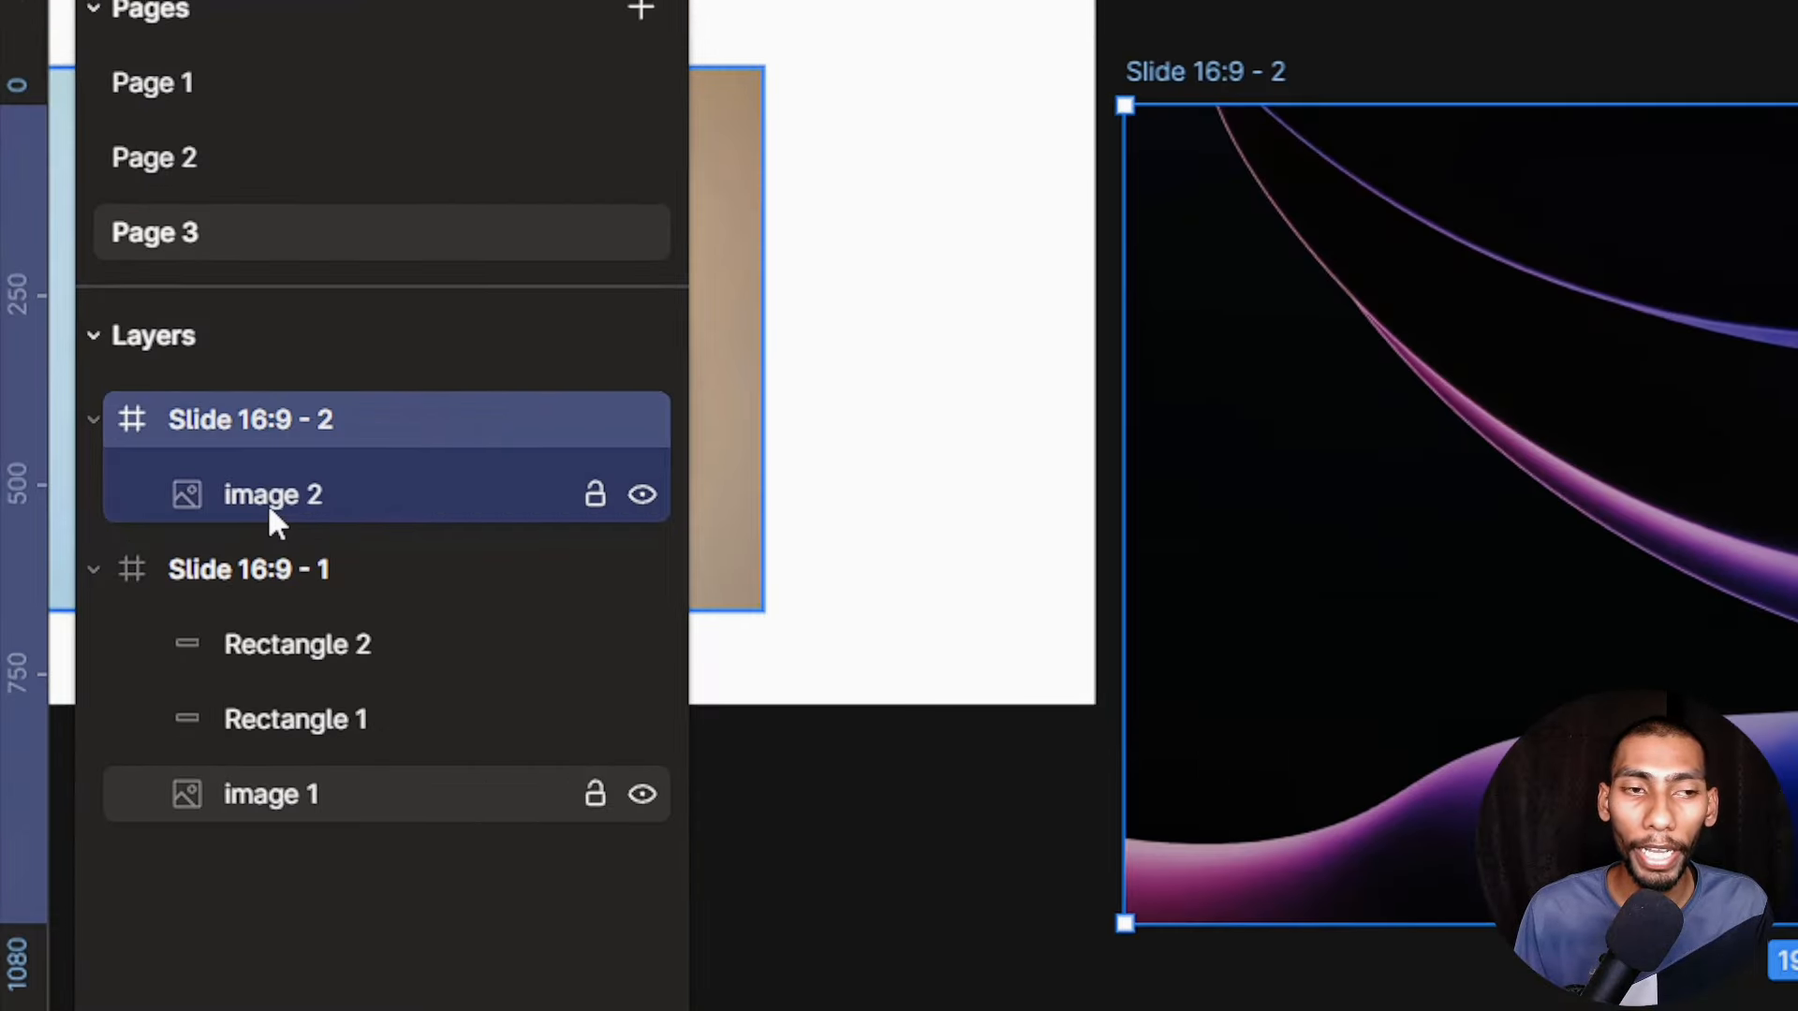
click(272, 510)
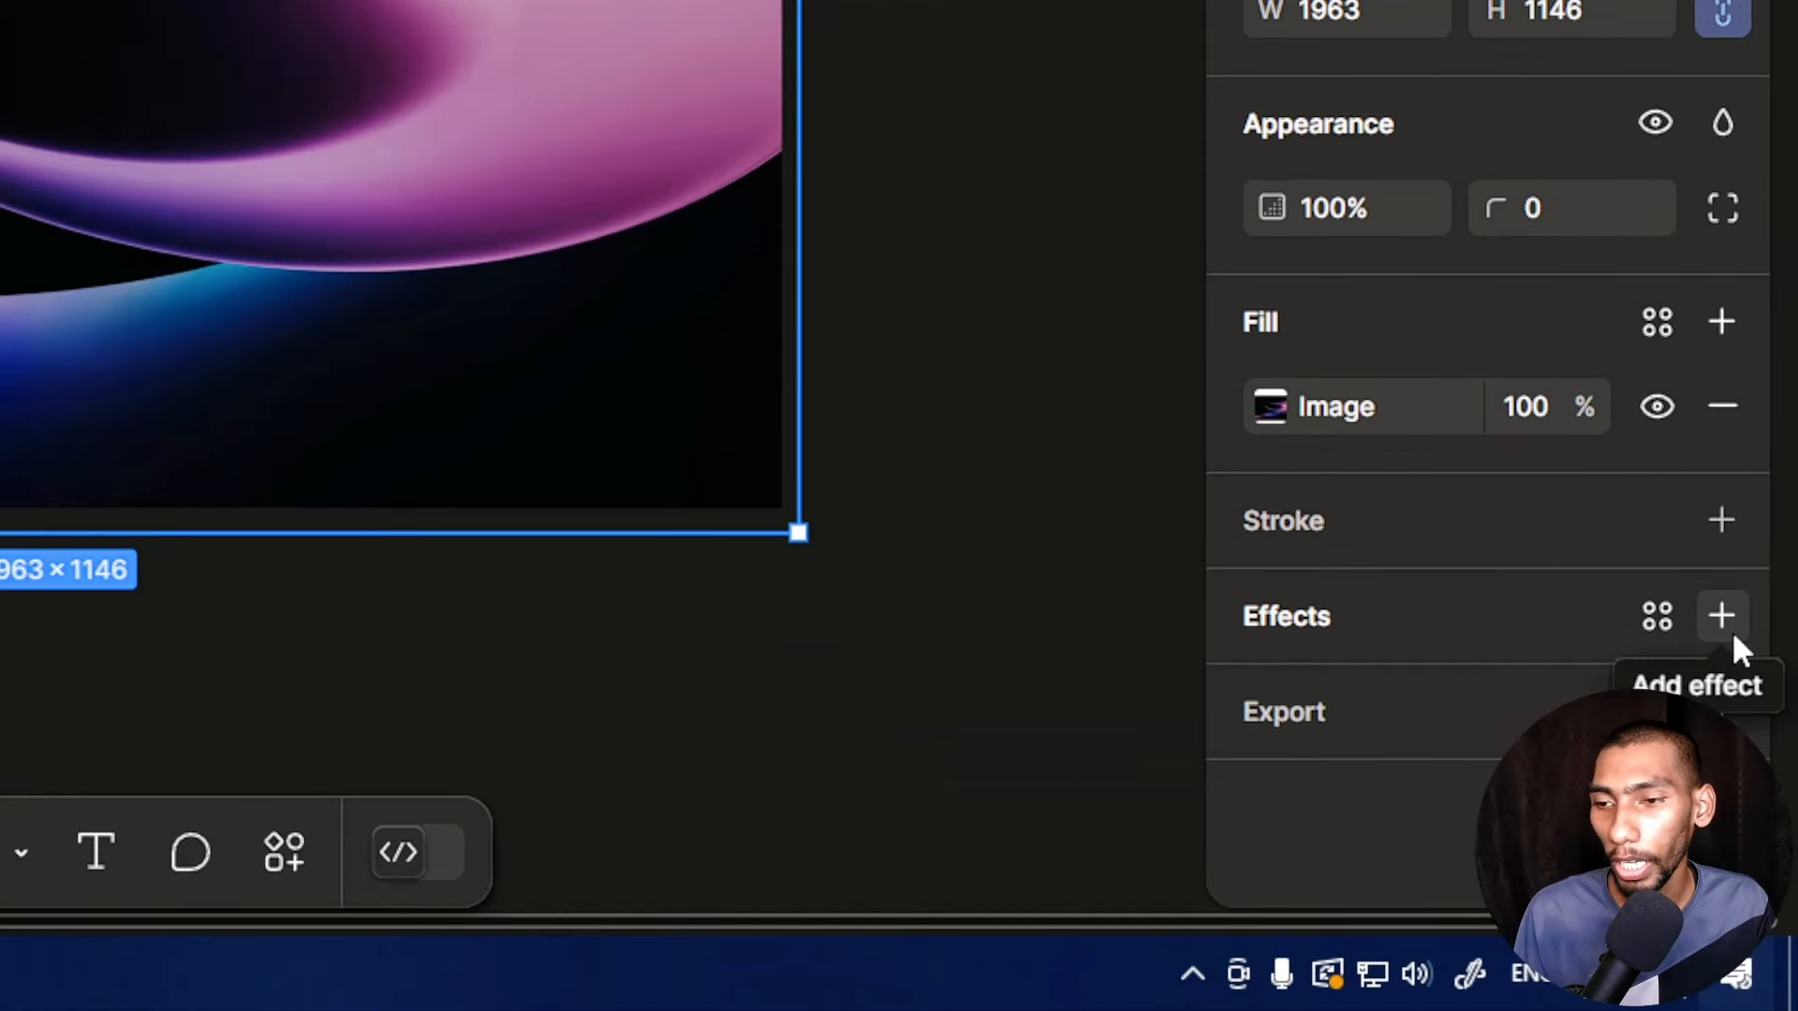
click(1731, 631)
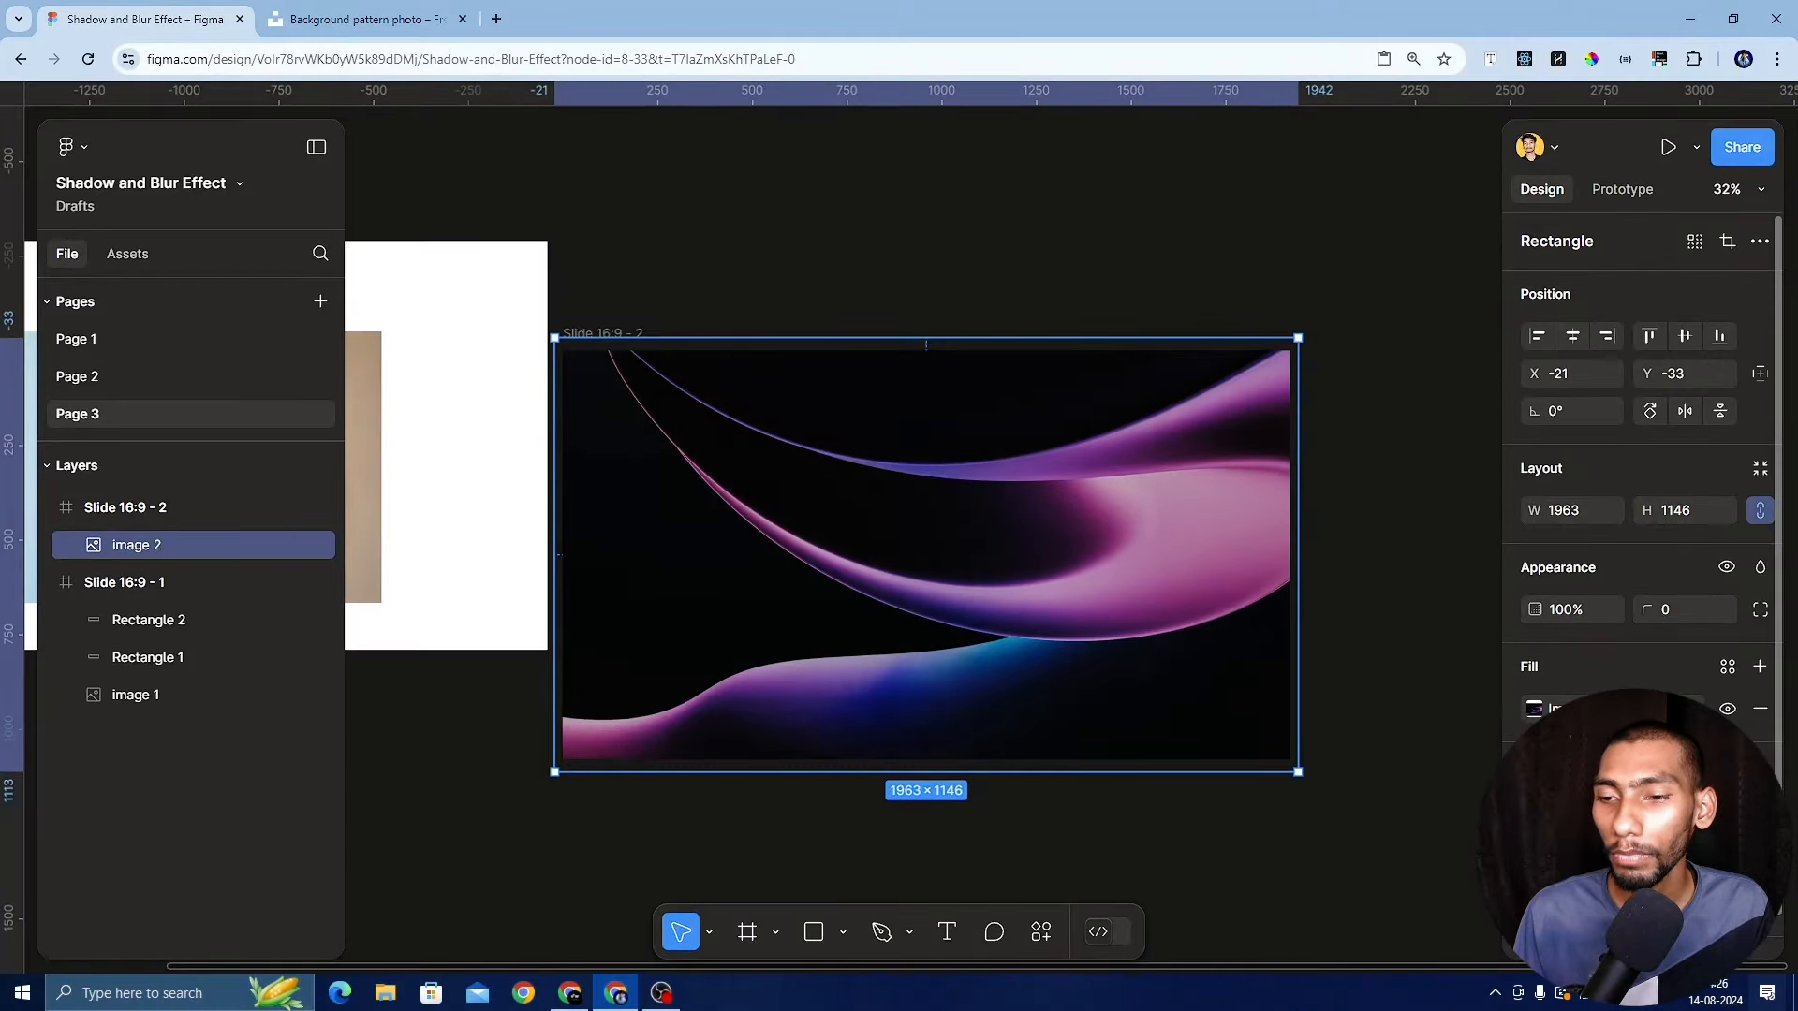
click(1612, 855)
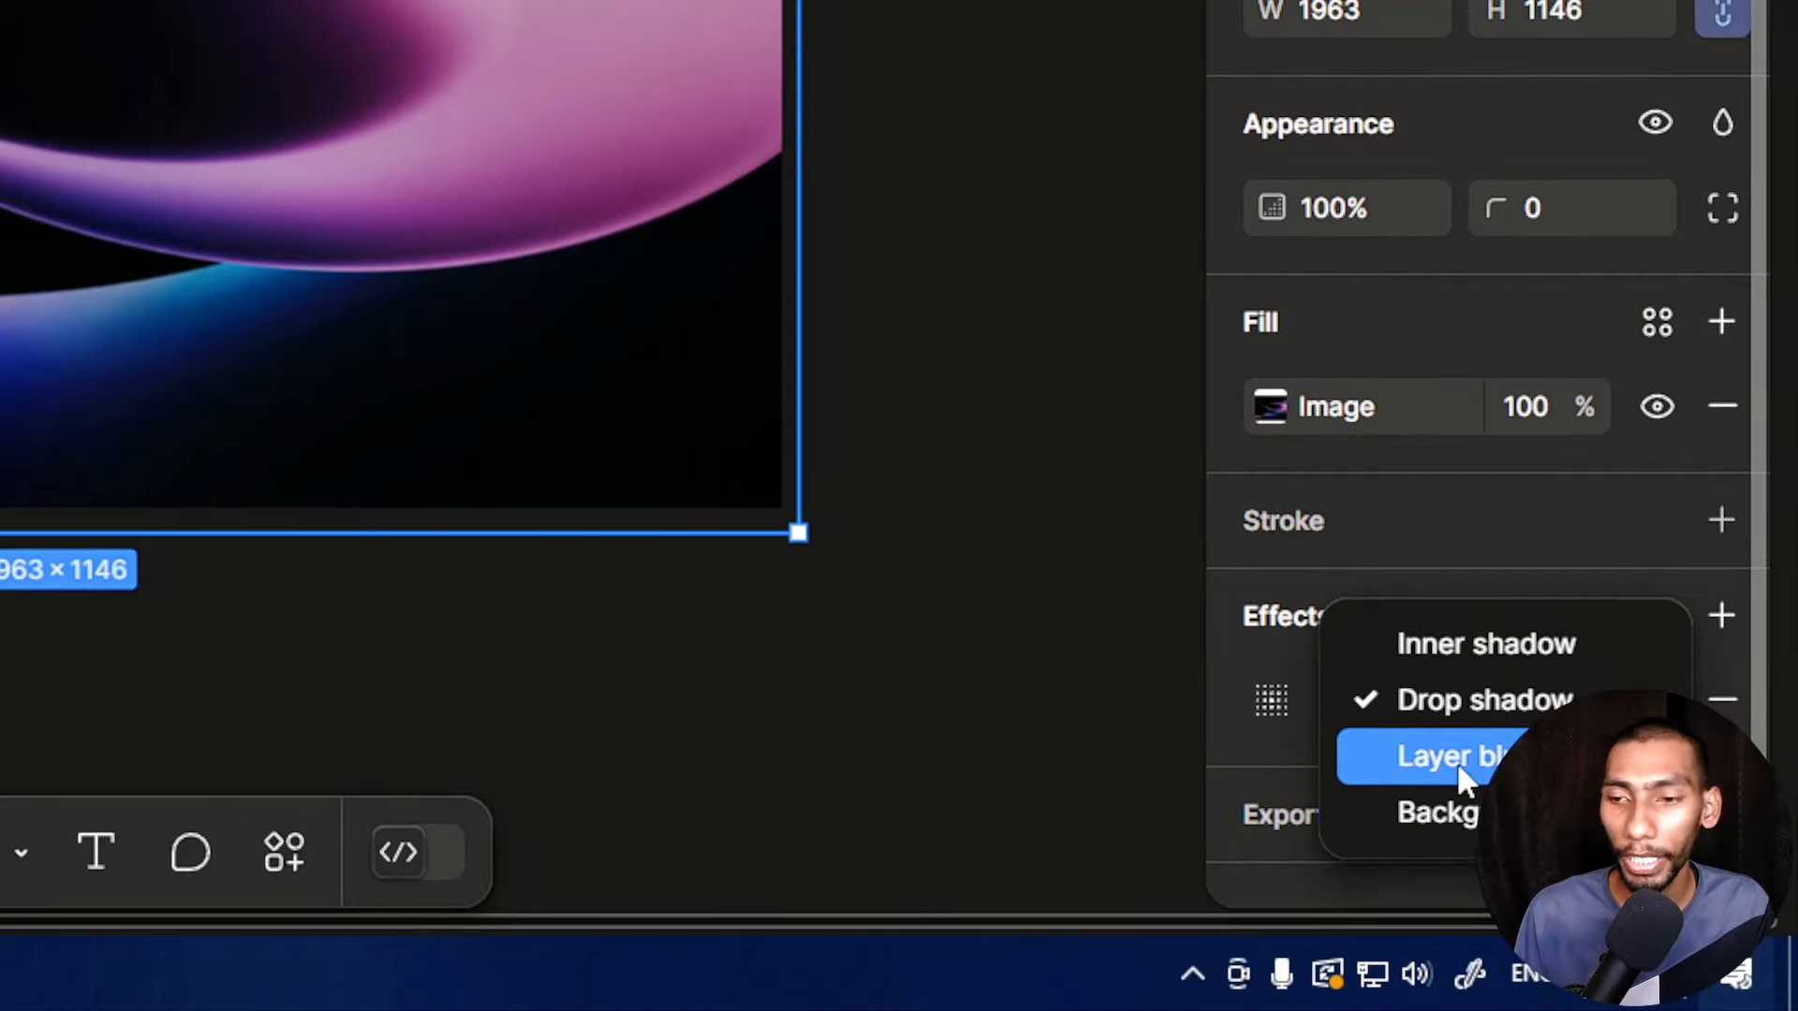
click(1457, 761)
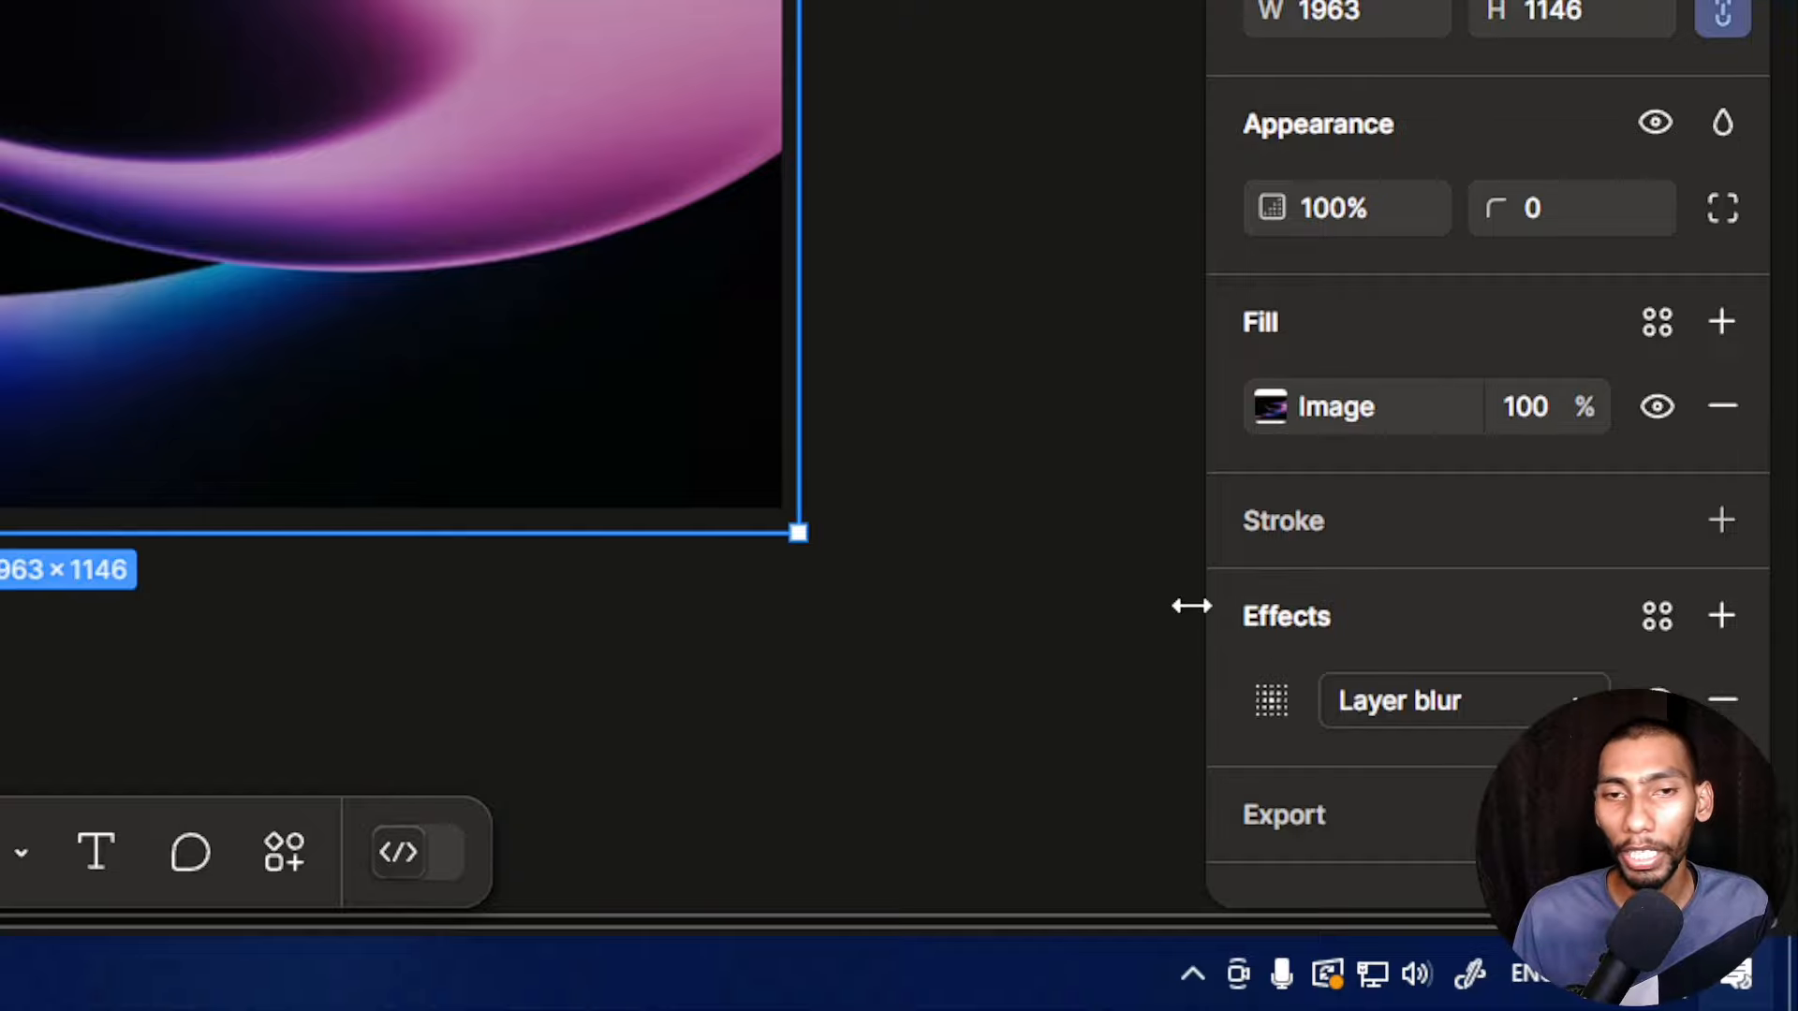
Adjust the blur amount of image 2's layer blur, settling on 25
click(1270, 703)
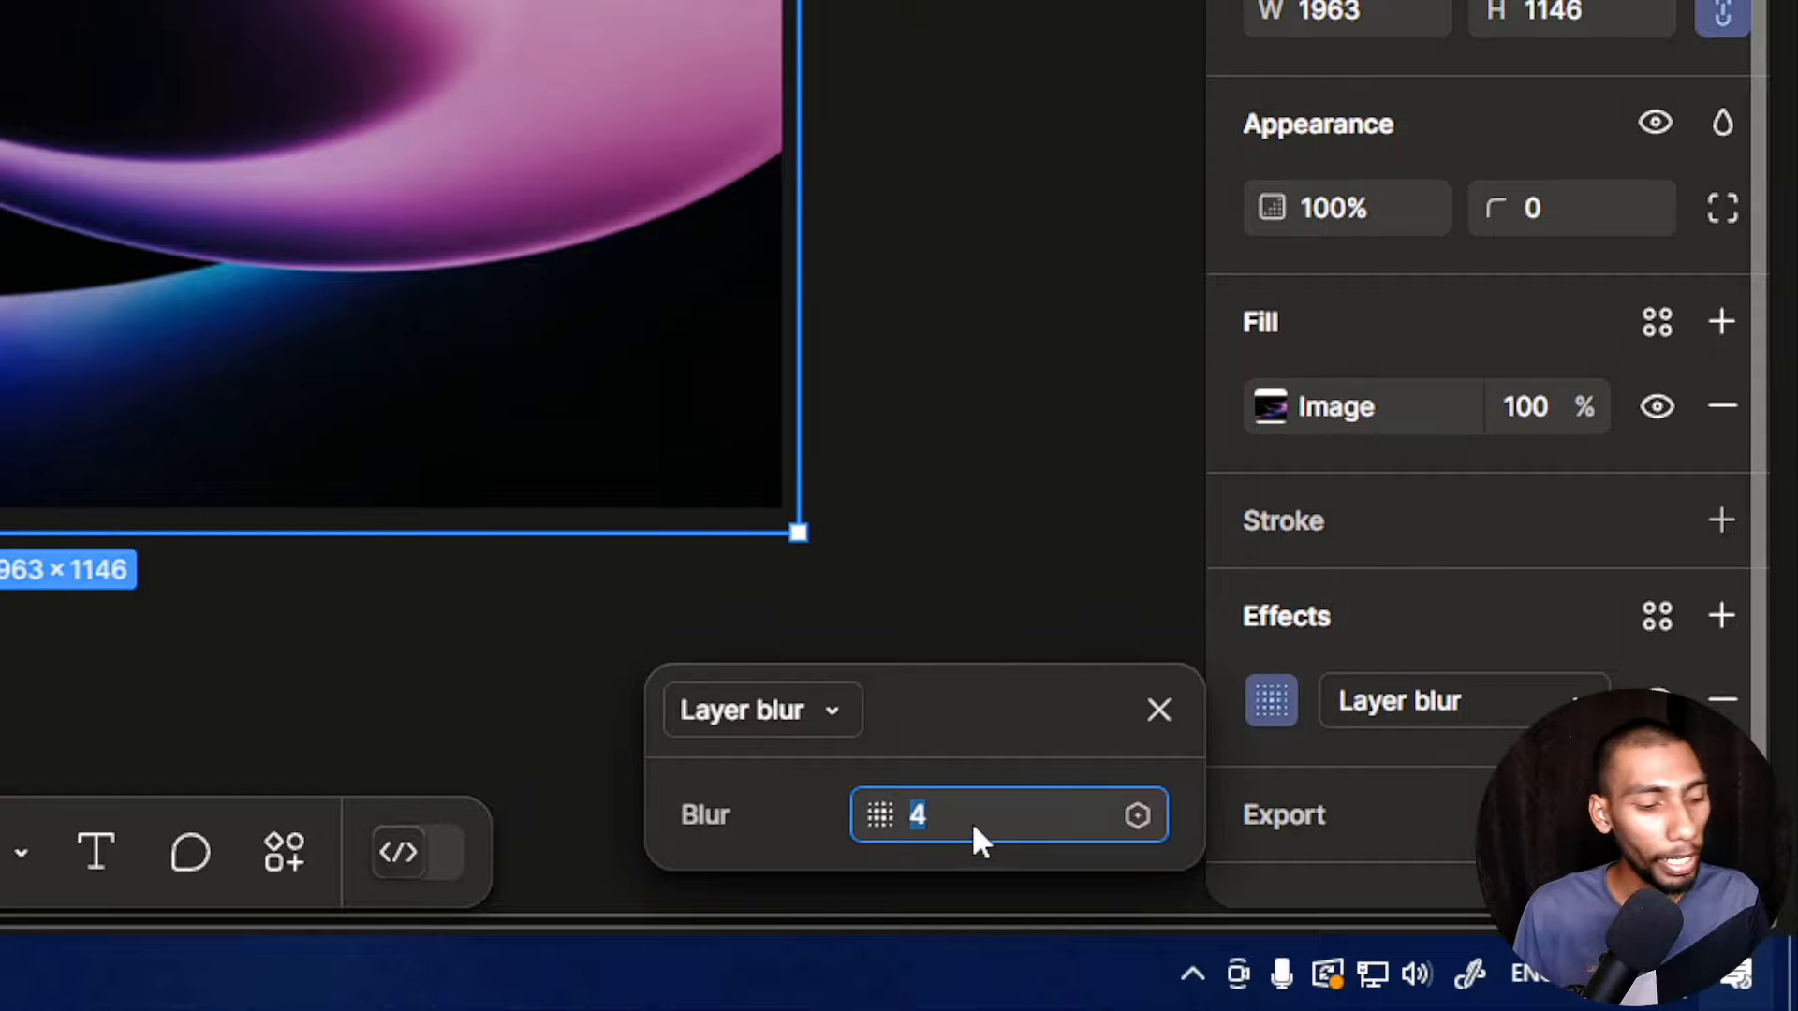
key(Up)
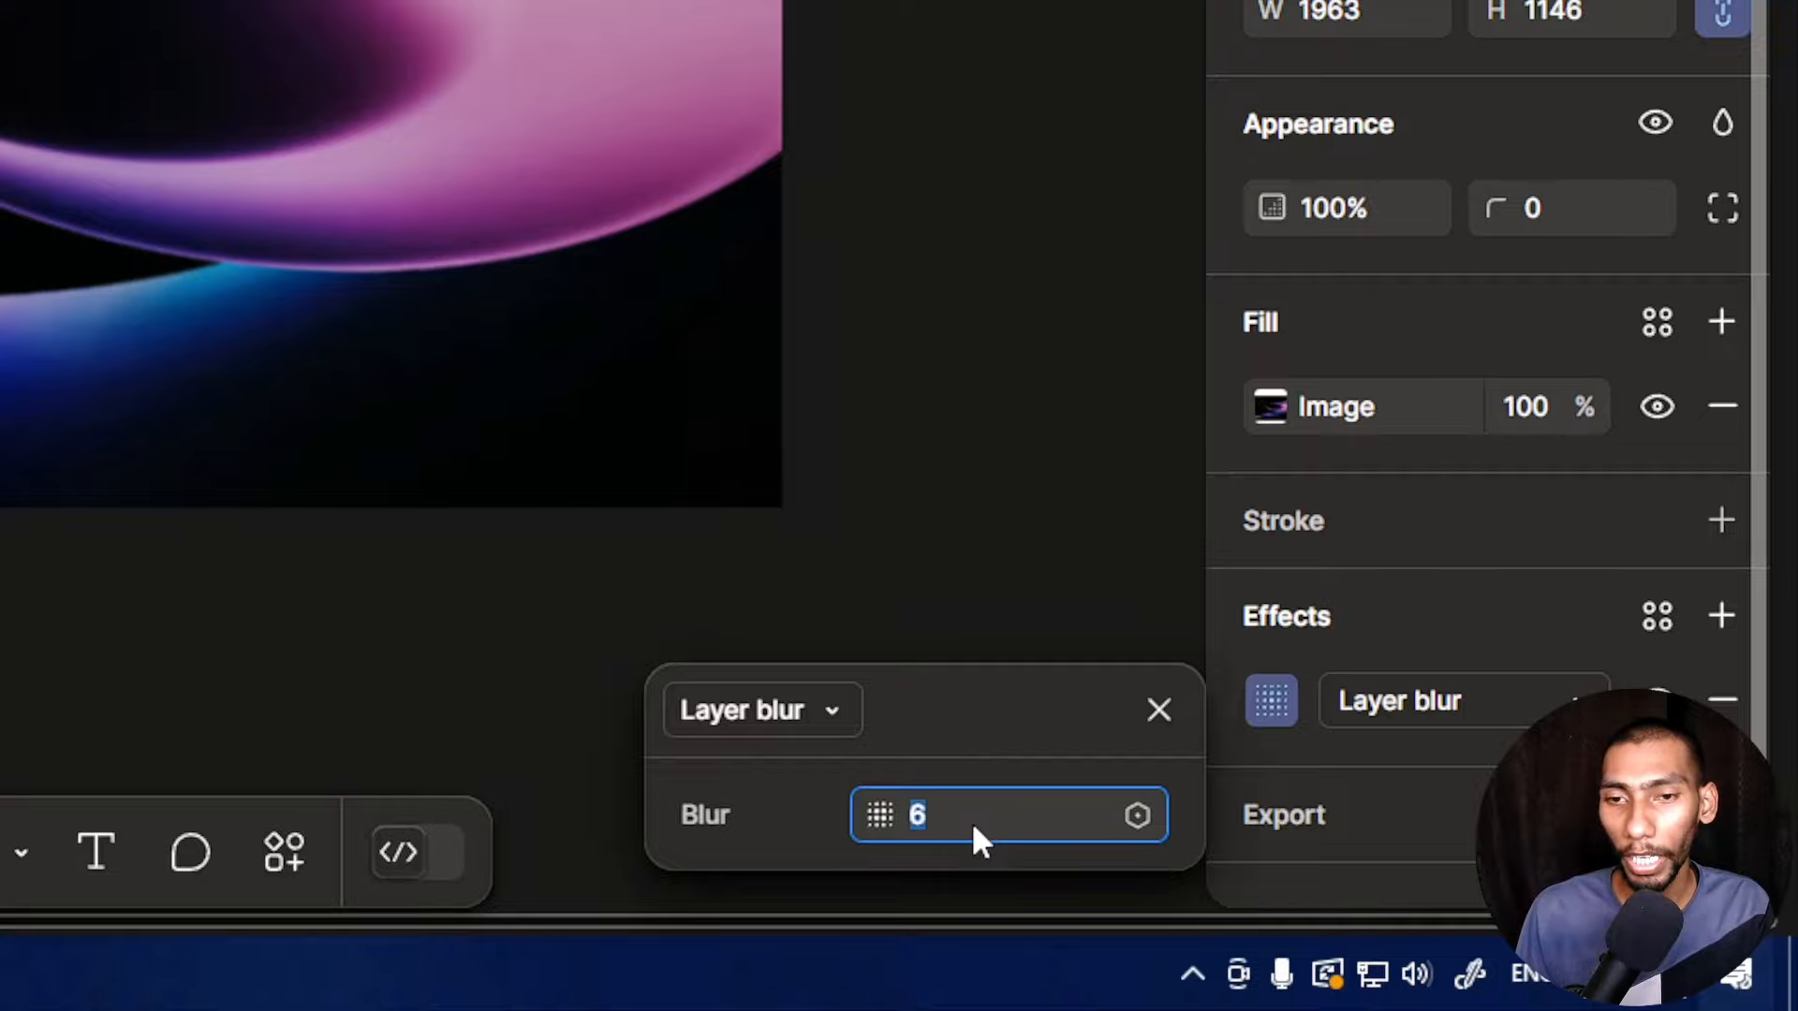
key(Up)
key(Up)
key(Up)
key(Up)
key(Up)
key(Up)
key(Up)
key(Up)
key(Up)
key(Up)
key(Up)
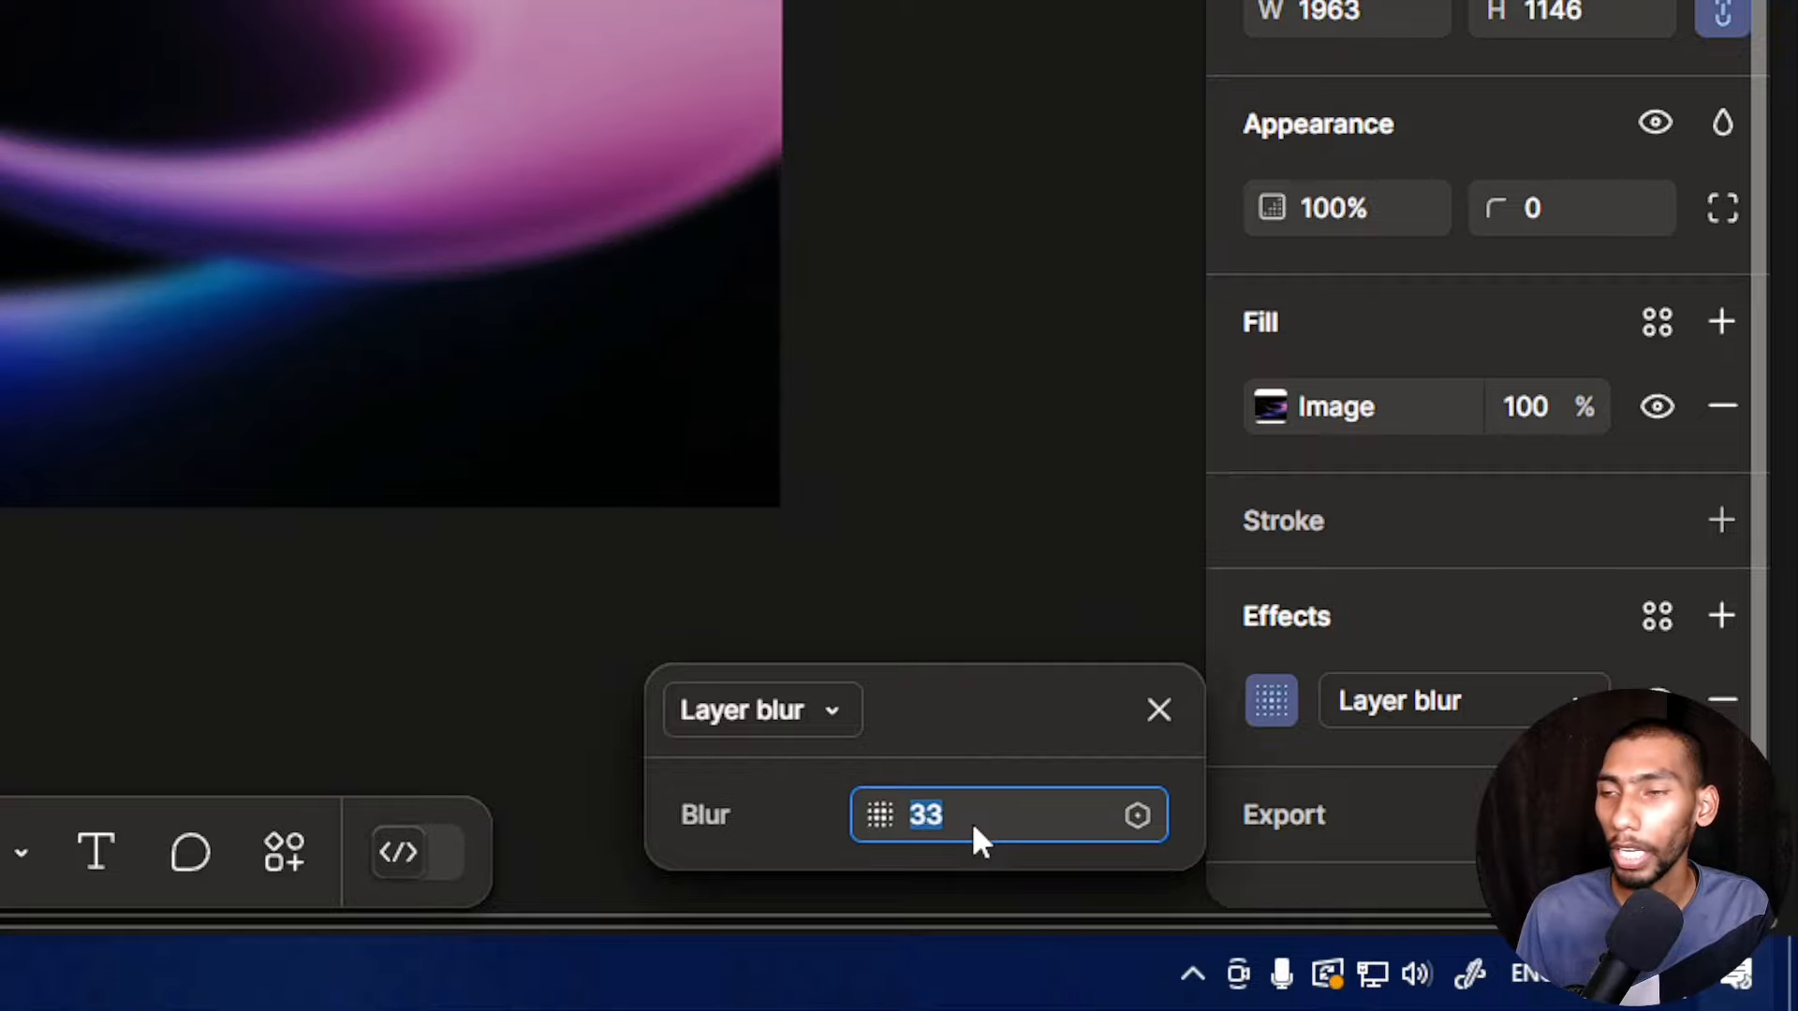
key(Up)
key(Up)
key(Up)
key(Up)
key(Up)
key(Up)
key(Up)
key(Up)
key(Up)
key(Up)
key(Up)
key(Up)
key(Up)
key(Up)
key(Up)
key(Up)
key(Up)
key(Up)
key(Up)
key(Up)
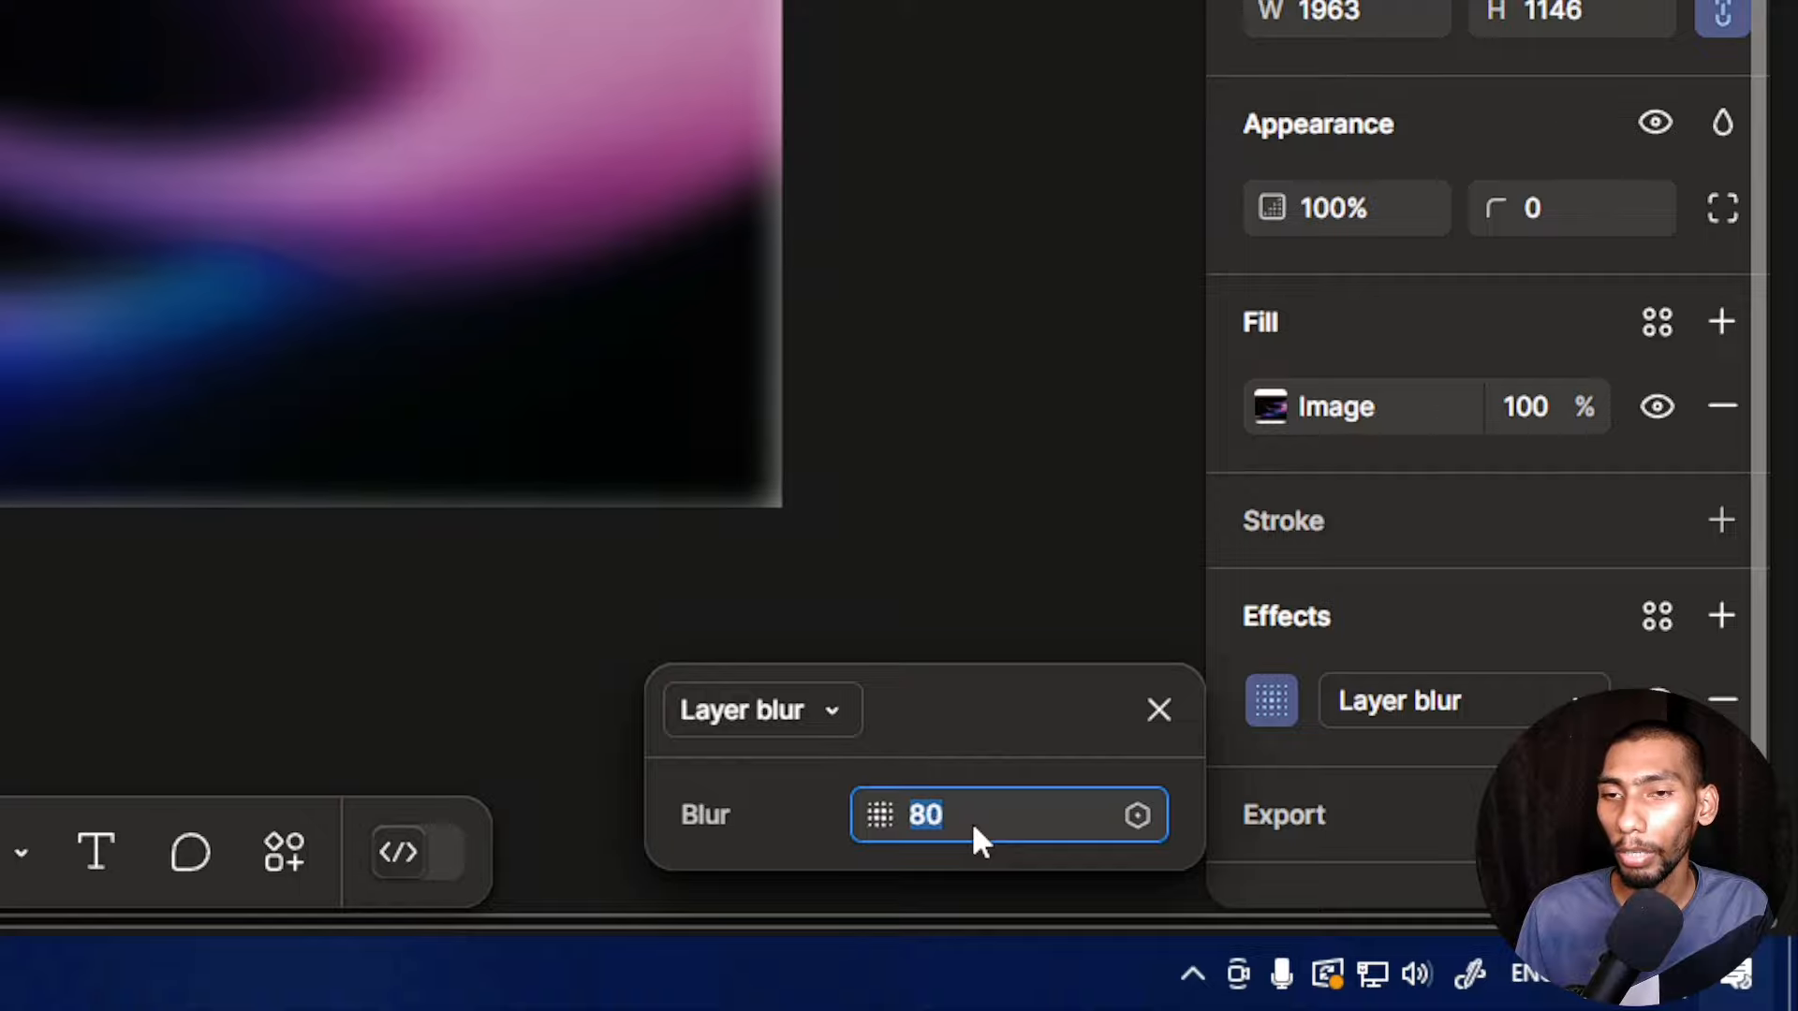
key(Down)
key(Down)
key(Down)
key(Down)
key(Down)
key(Down)
key(Down)
key(Down)
key(Down)
key(Down)
key(Down)
key(Down)
key(Down)
key(Down)
key(Down)
key(Down)
key(Down)
key(Down)
key(Down)
key(Down)
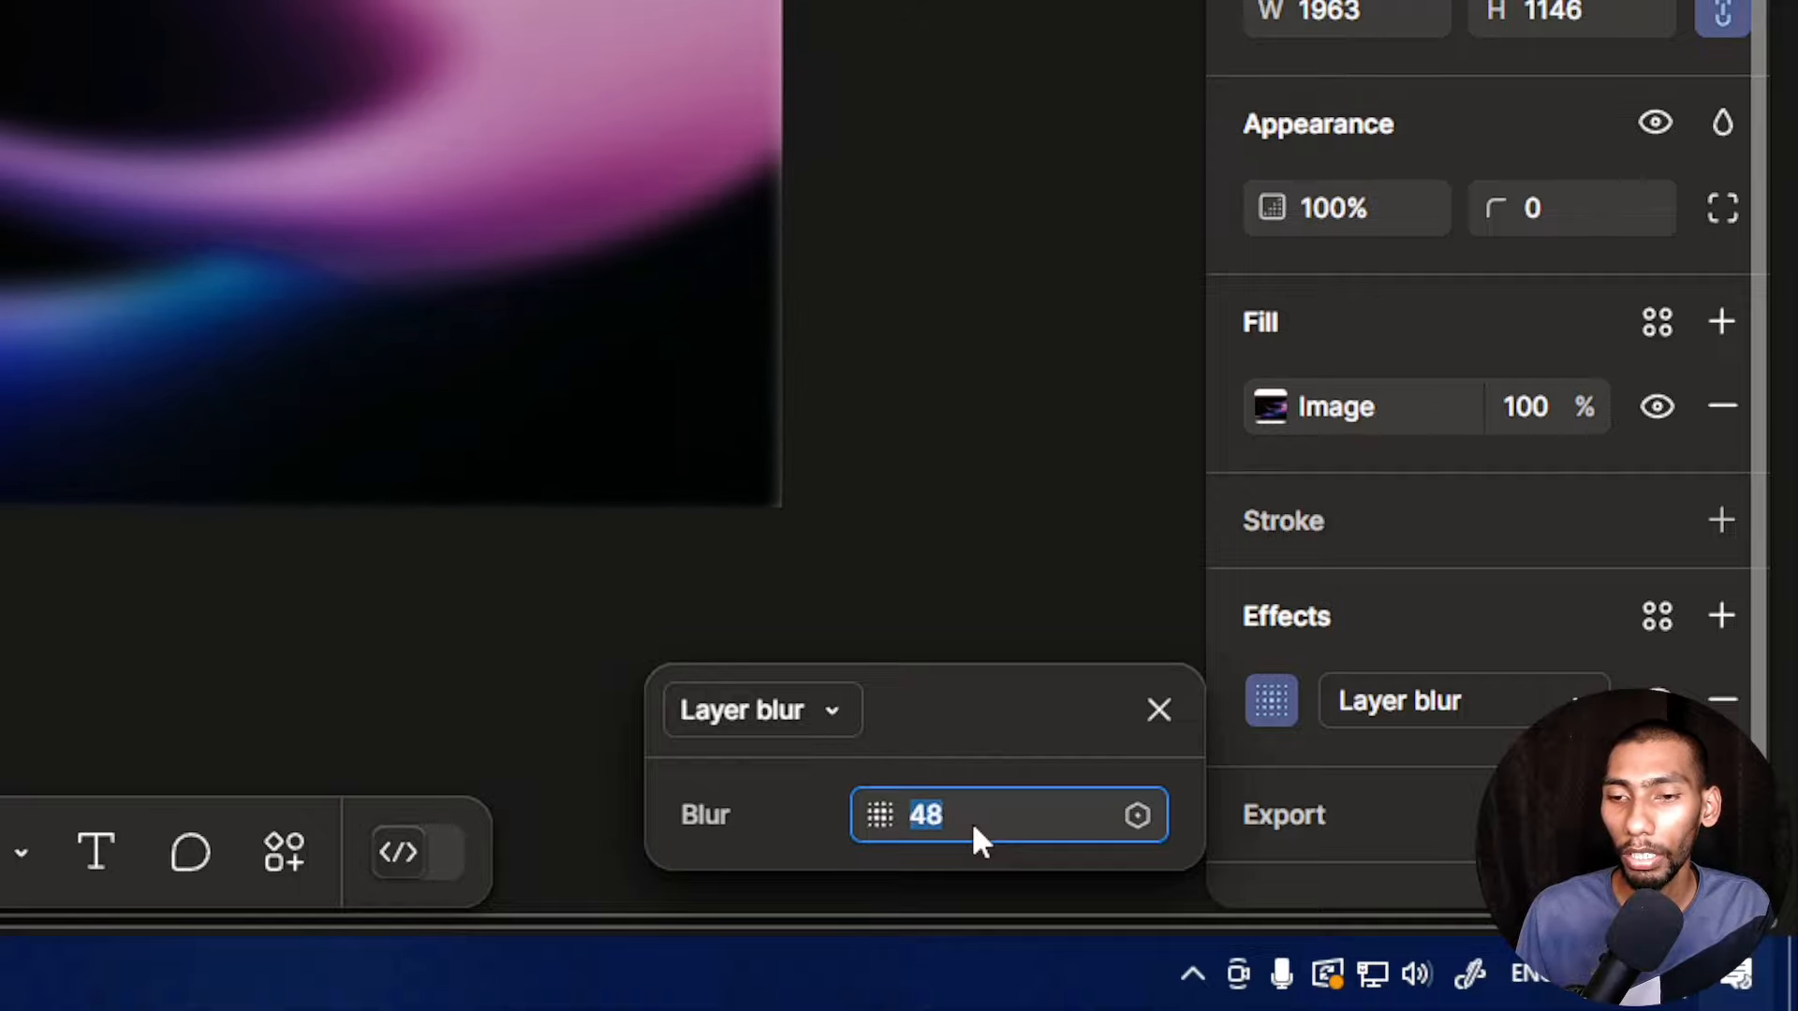
key(Down)
key(Down)
key(Down)
key(Down)
key(Down)
key(Down)
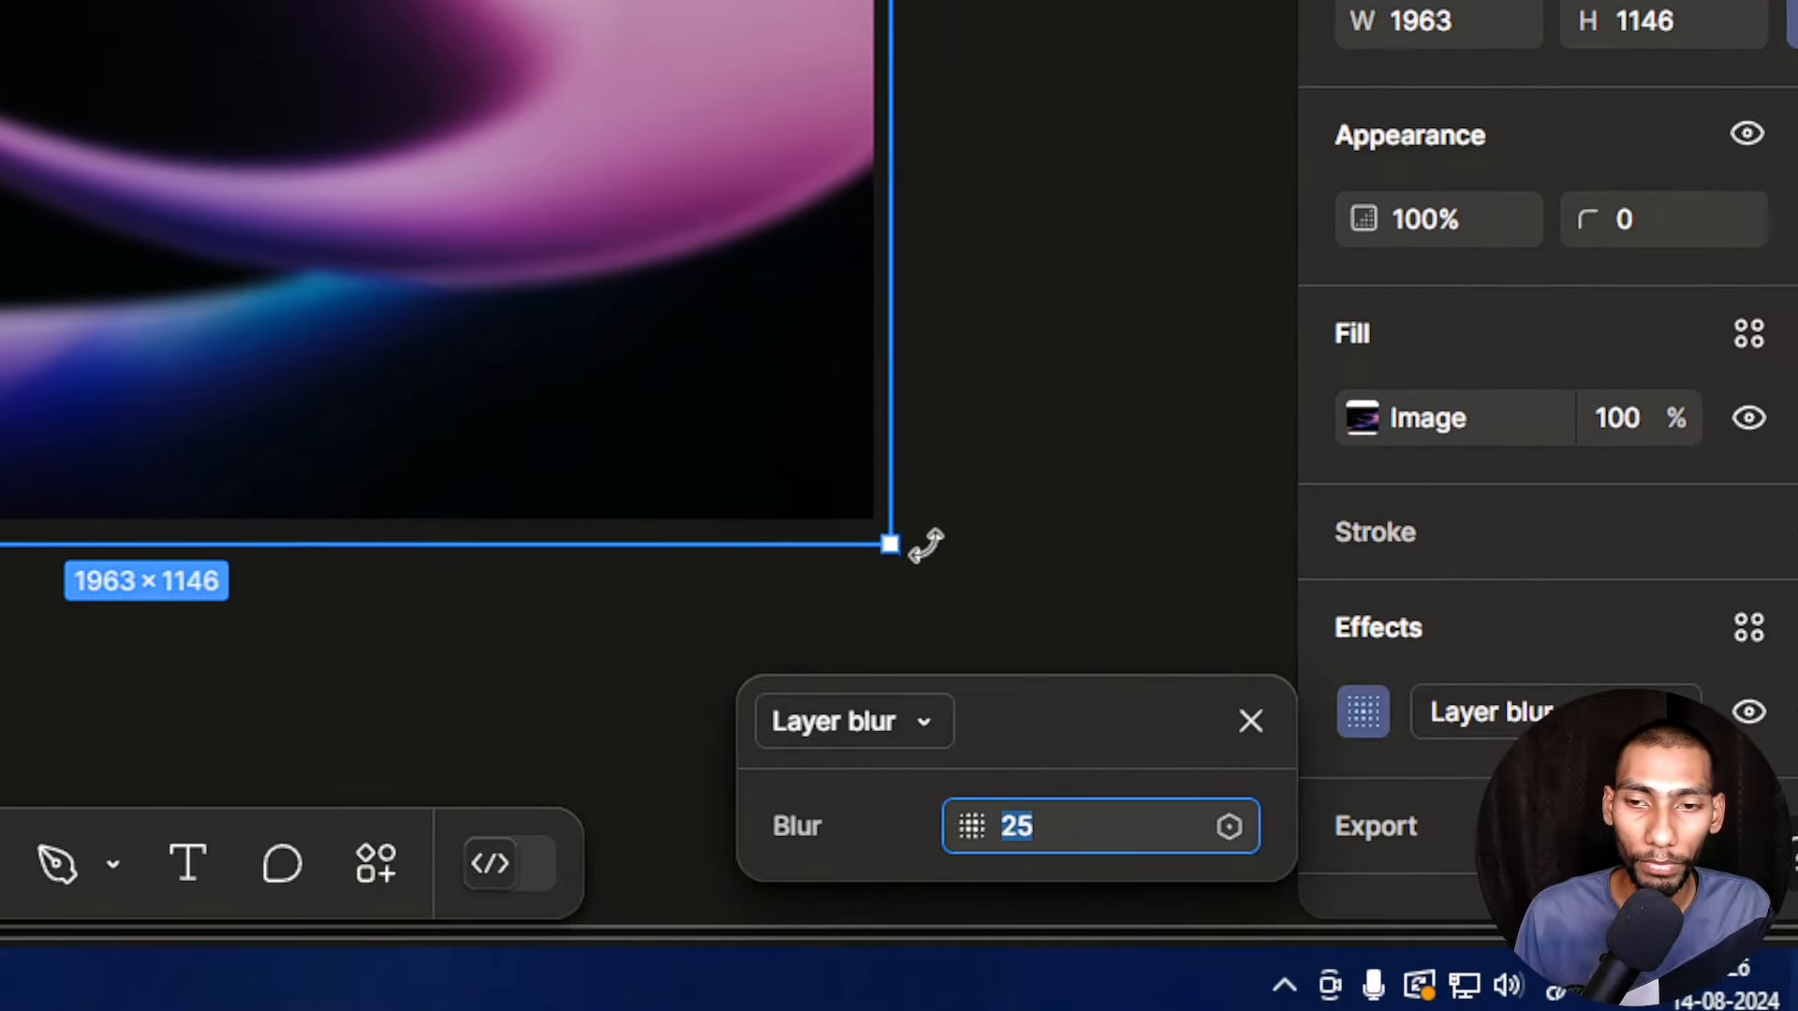
Enlarge image 2 to about 2083 × 1196 and reposition it so its blurred edges fall outside the slide frame
drag(891, 542, 979, 581)
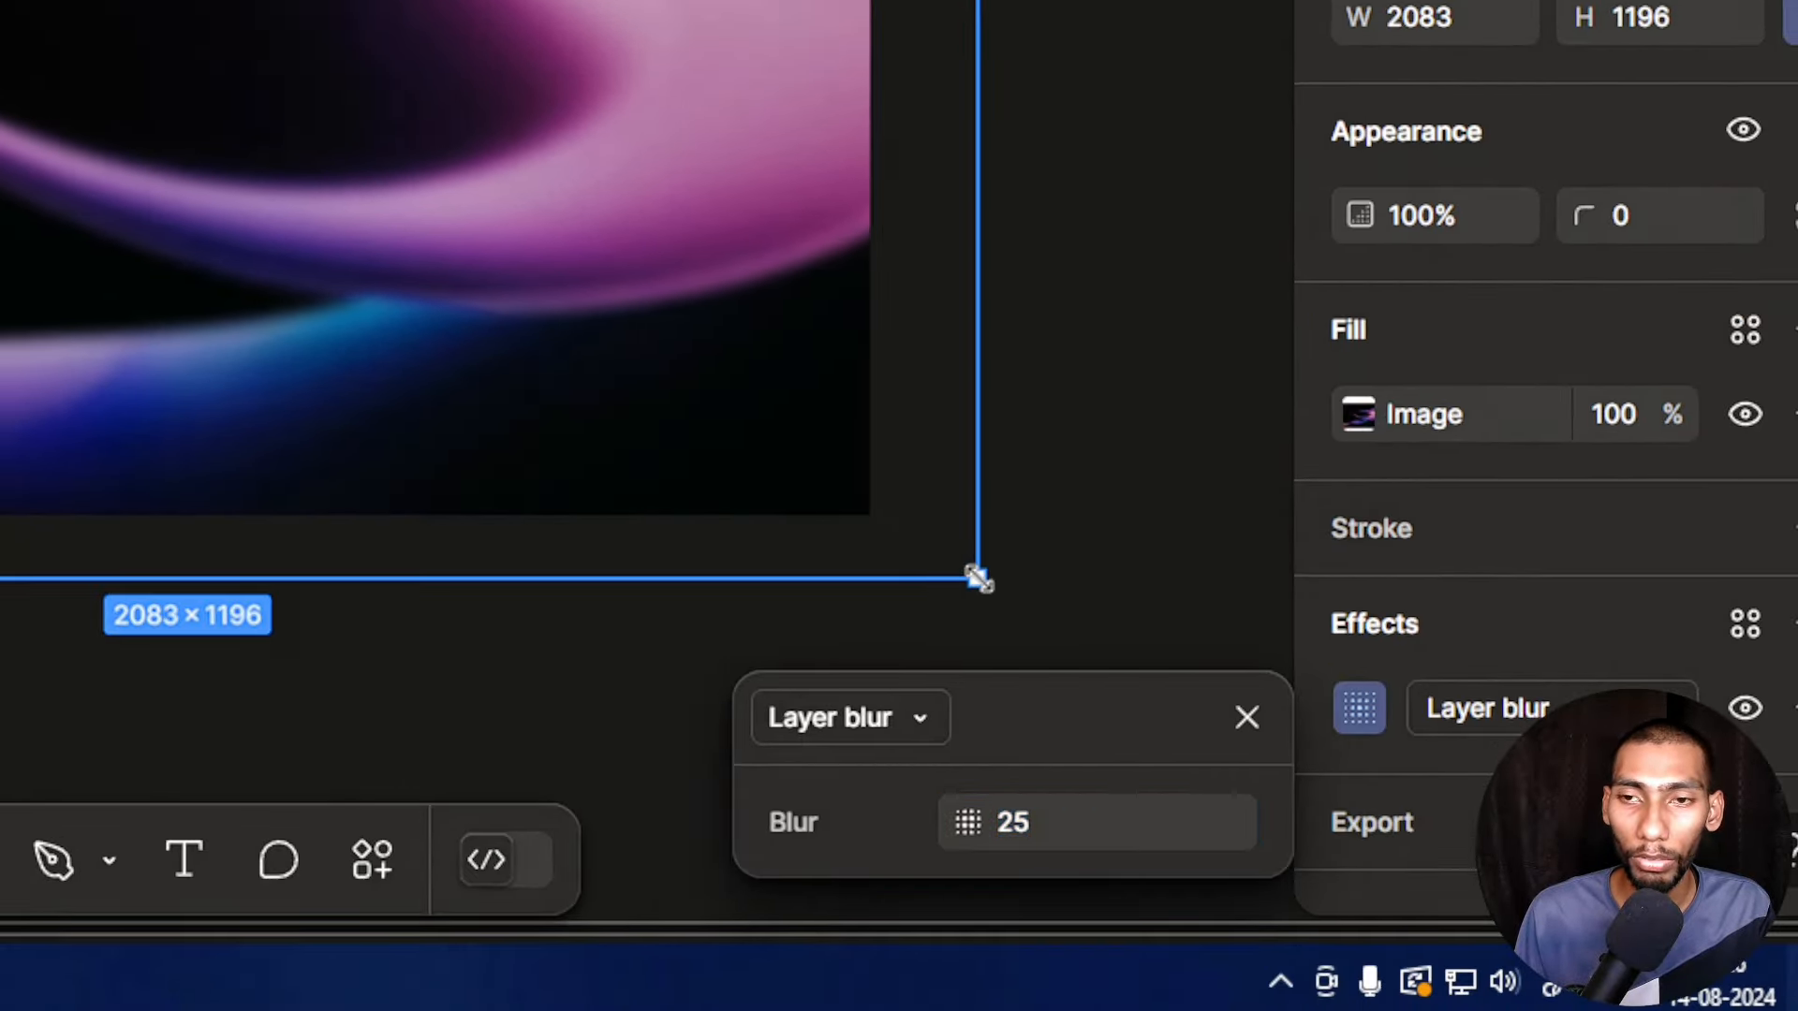
drag(378, 303, 332, 258)
click(1035, 277)
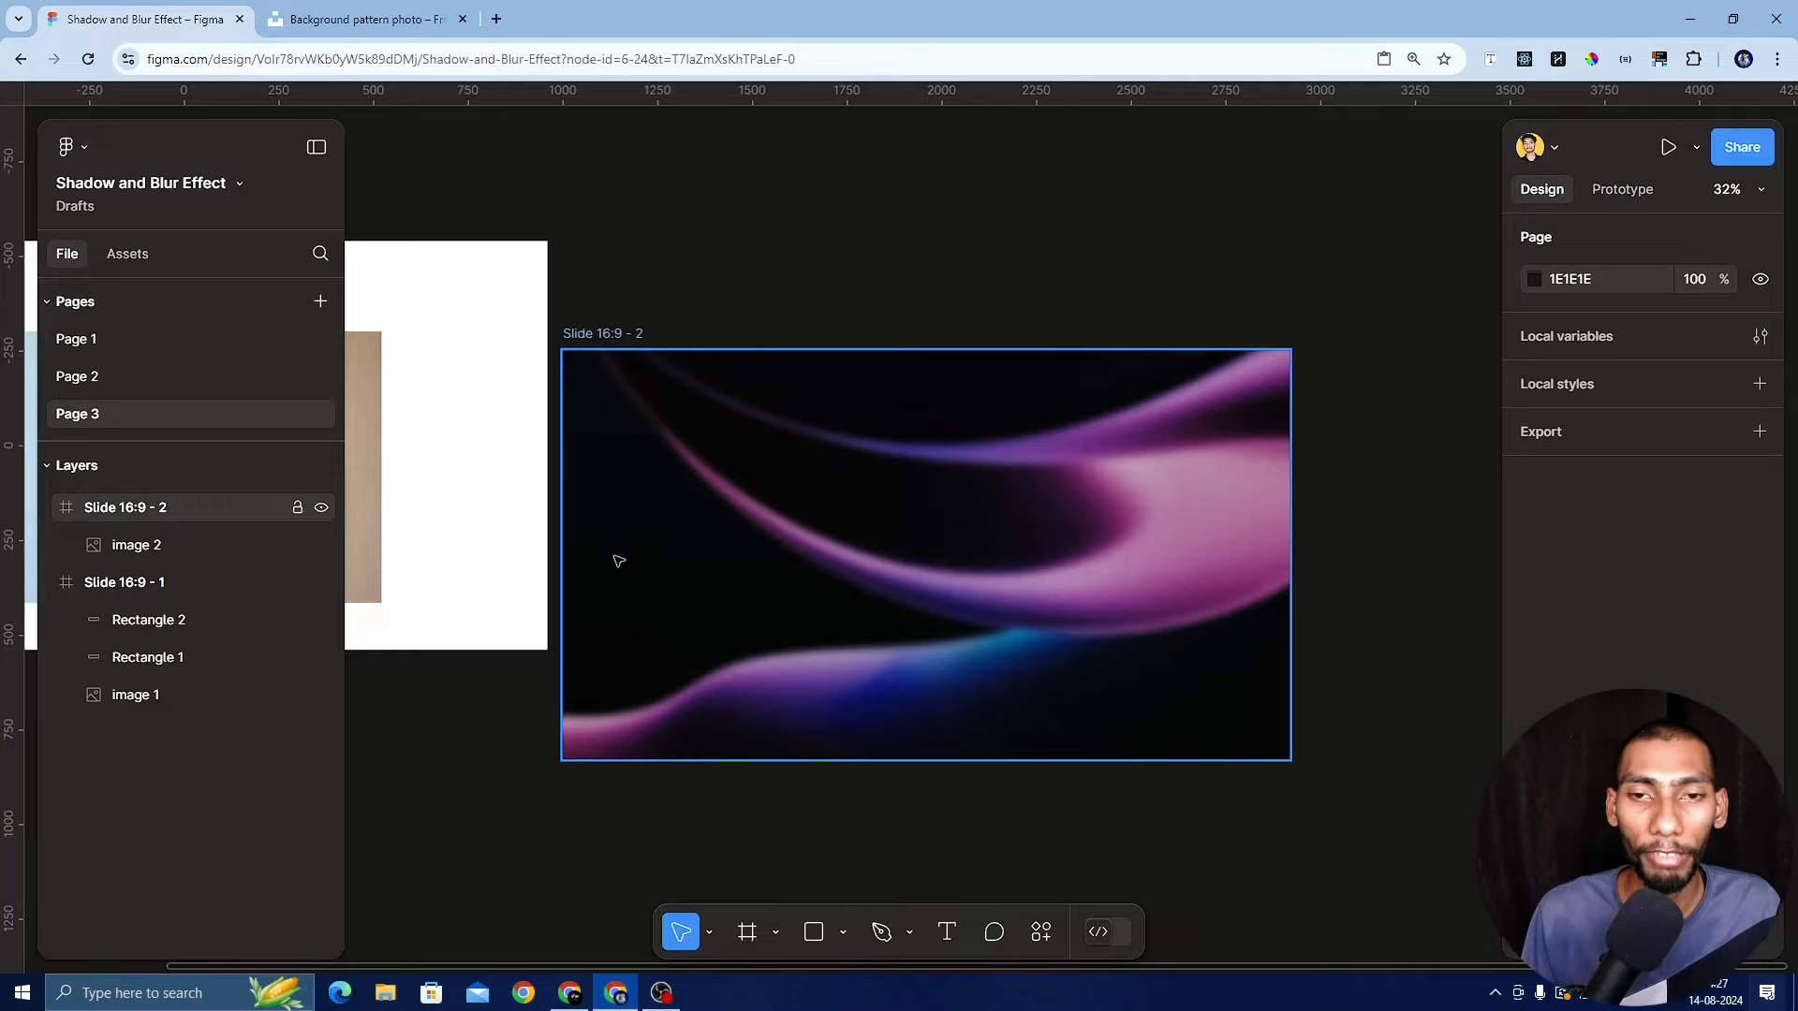
Draw a rectangle about 420 × 609 on Slide 16:9 - 2 and move it to about X 181, Y 370
click(140, 694)
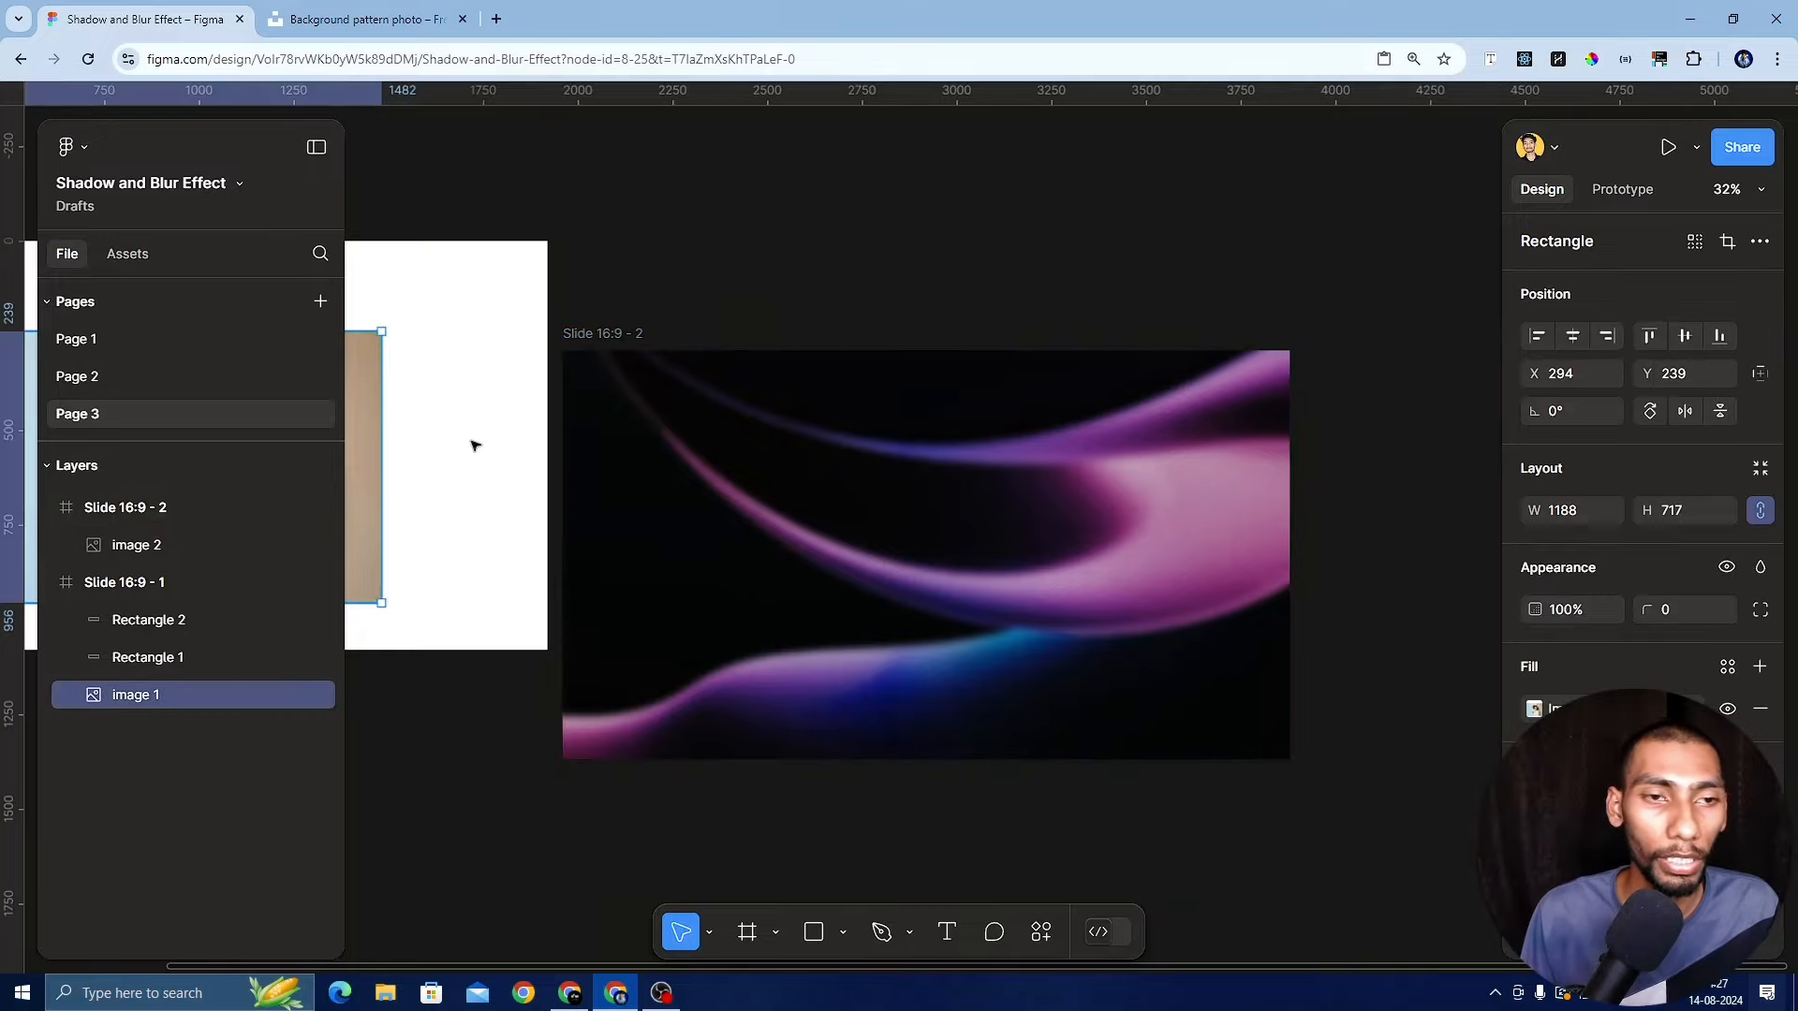
click(894, 213)
click(813, 931)
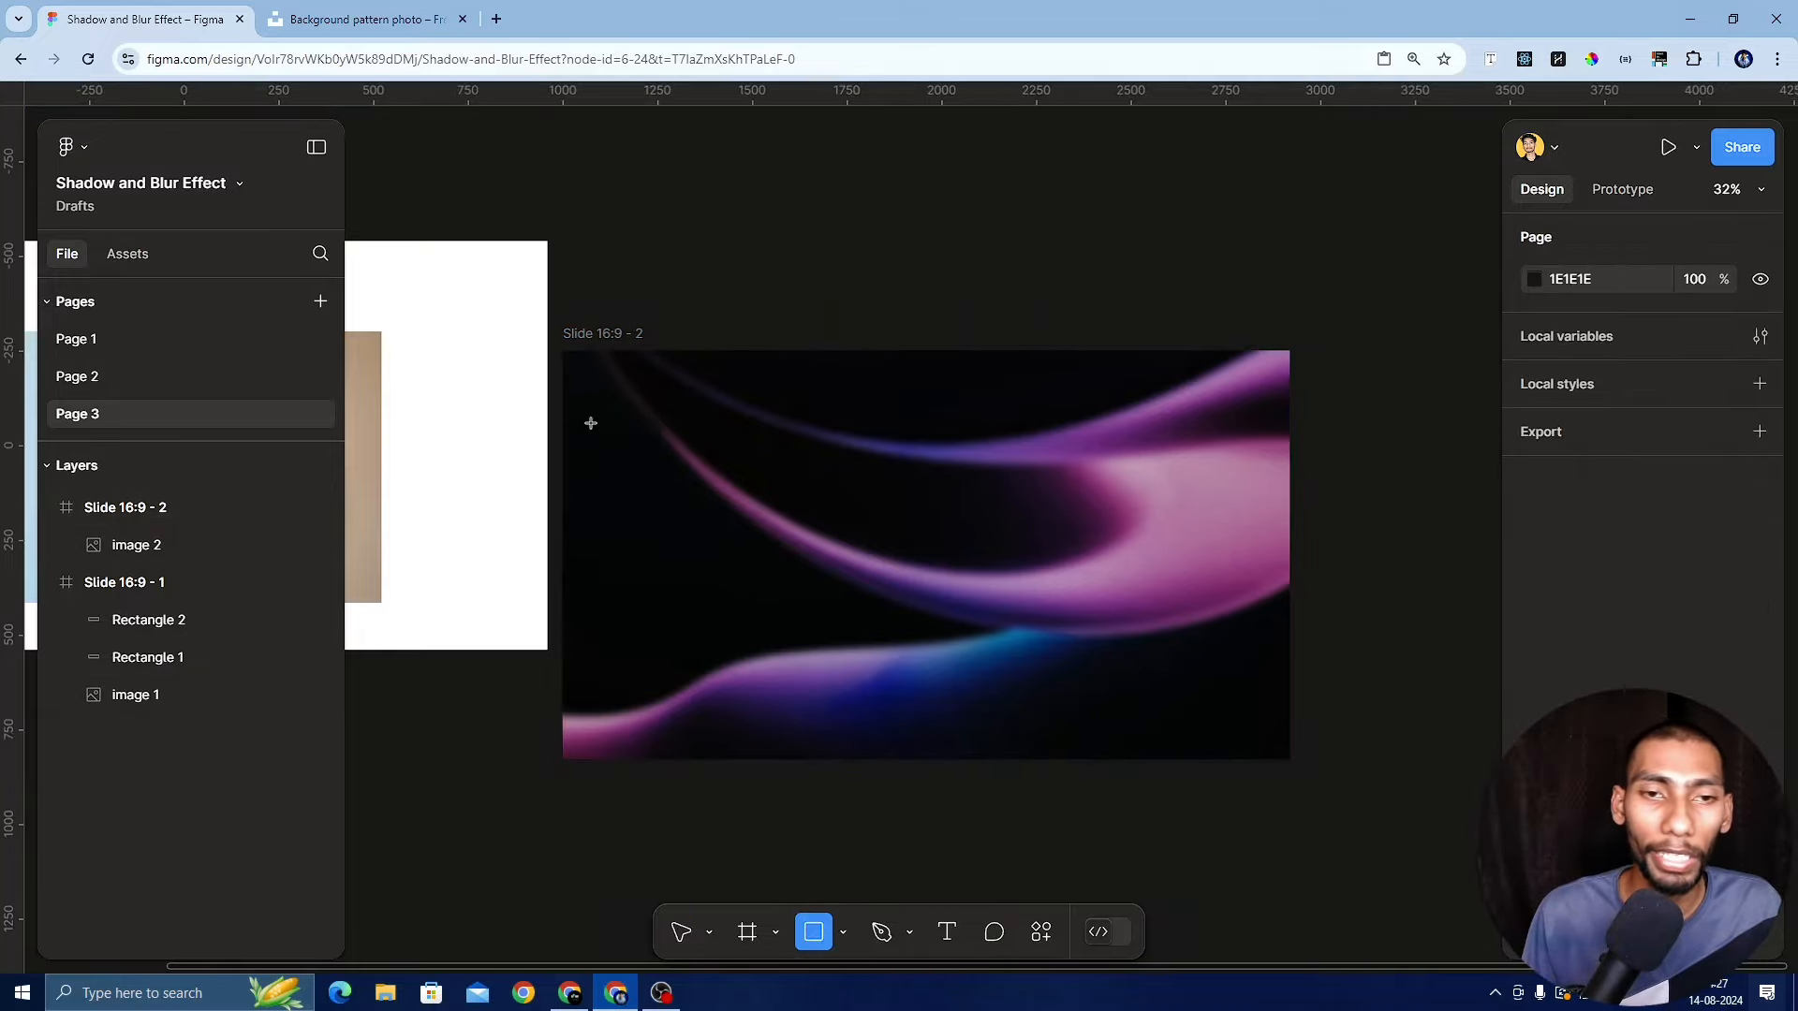
drag(664, 460, 824, 690)
scroll(813, 636, up, 2)
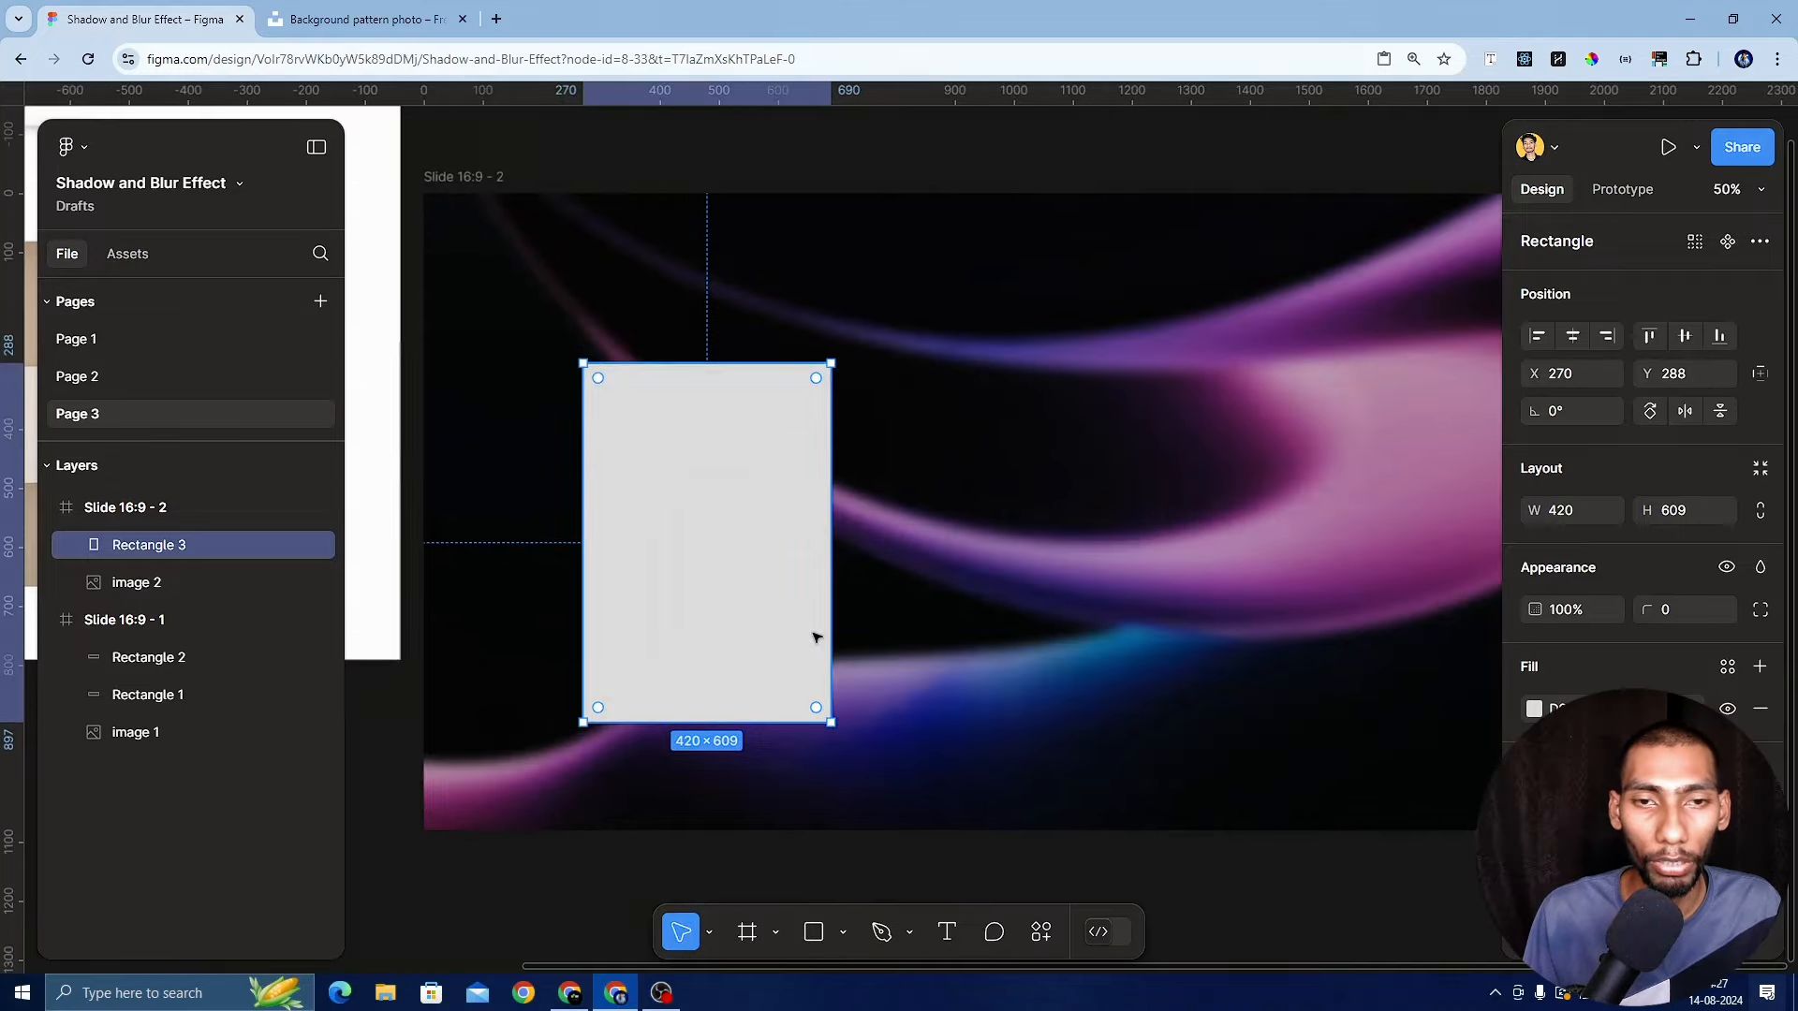
scroll(814, 636, up, 3)
scroll(717, 547, left, 3)
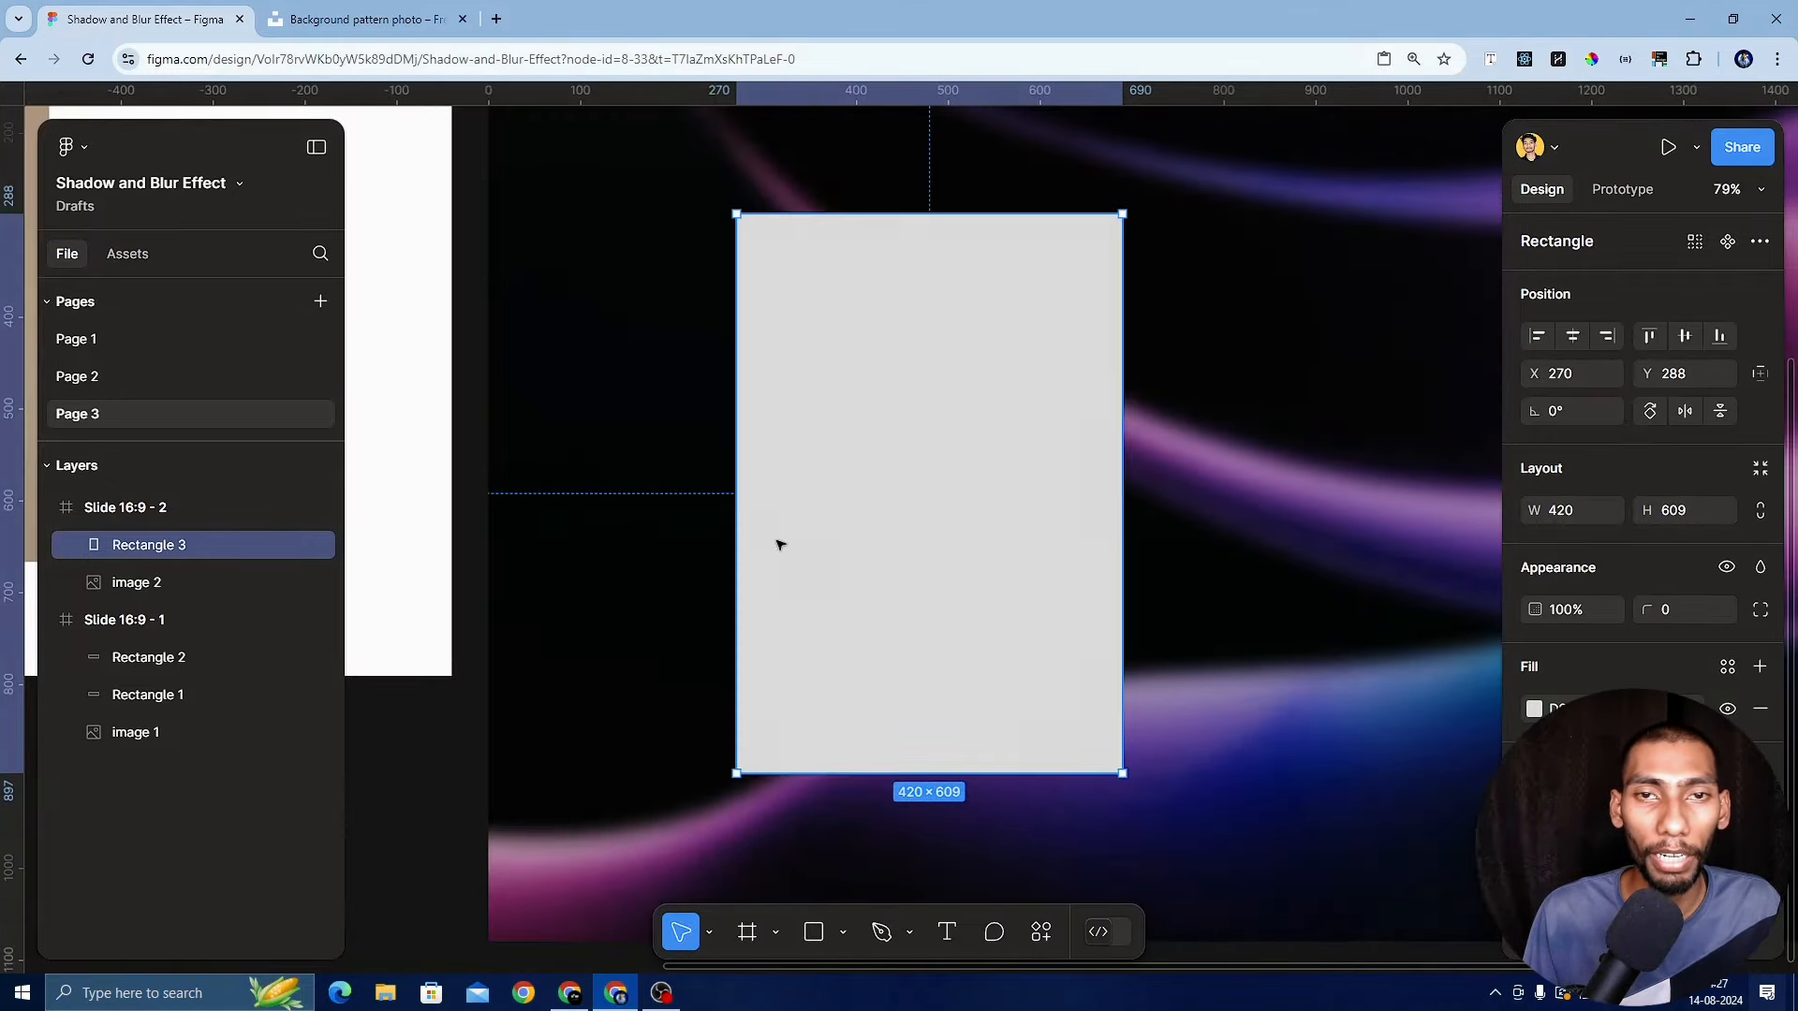
drag(846, 537, 771, 602)
scroll(885, 576, down, 3)
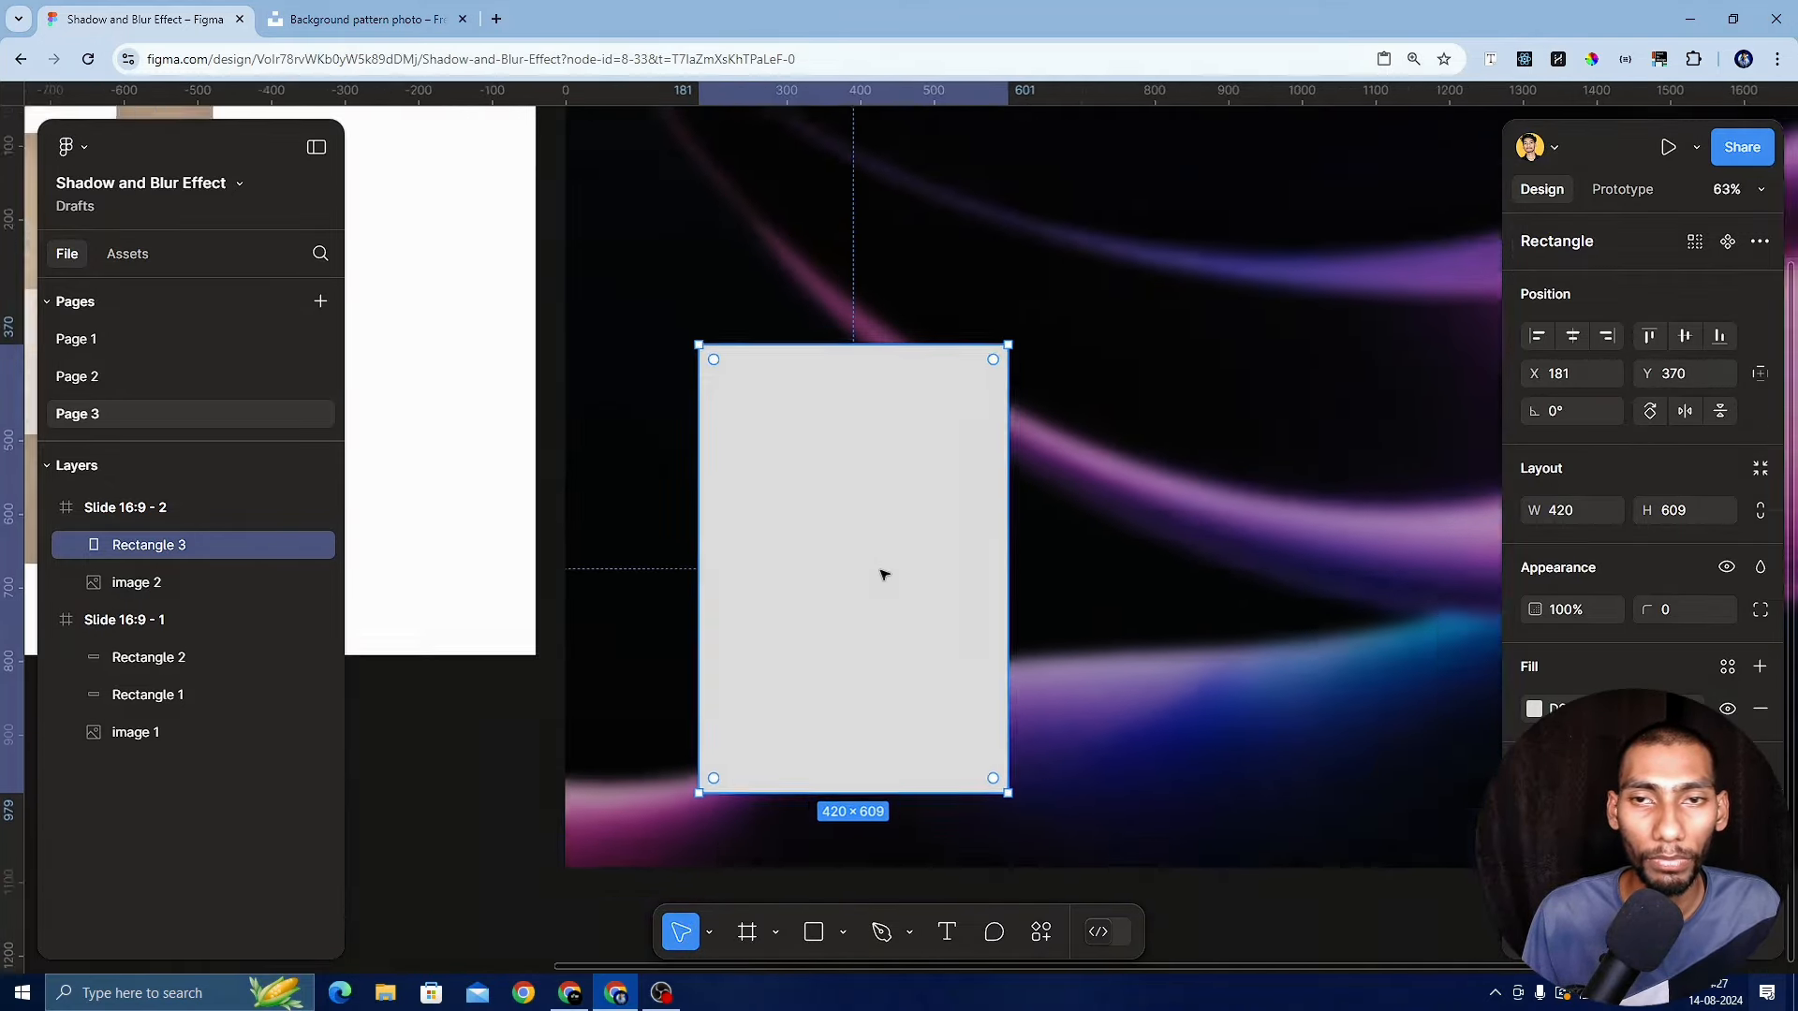
Duplicate the rectangle twice in the same row, placing the copies at about X 715 and X 1288
drag(883, 590, 1194, 588)
scroll(1195, 587, right, 2)
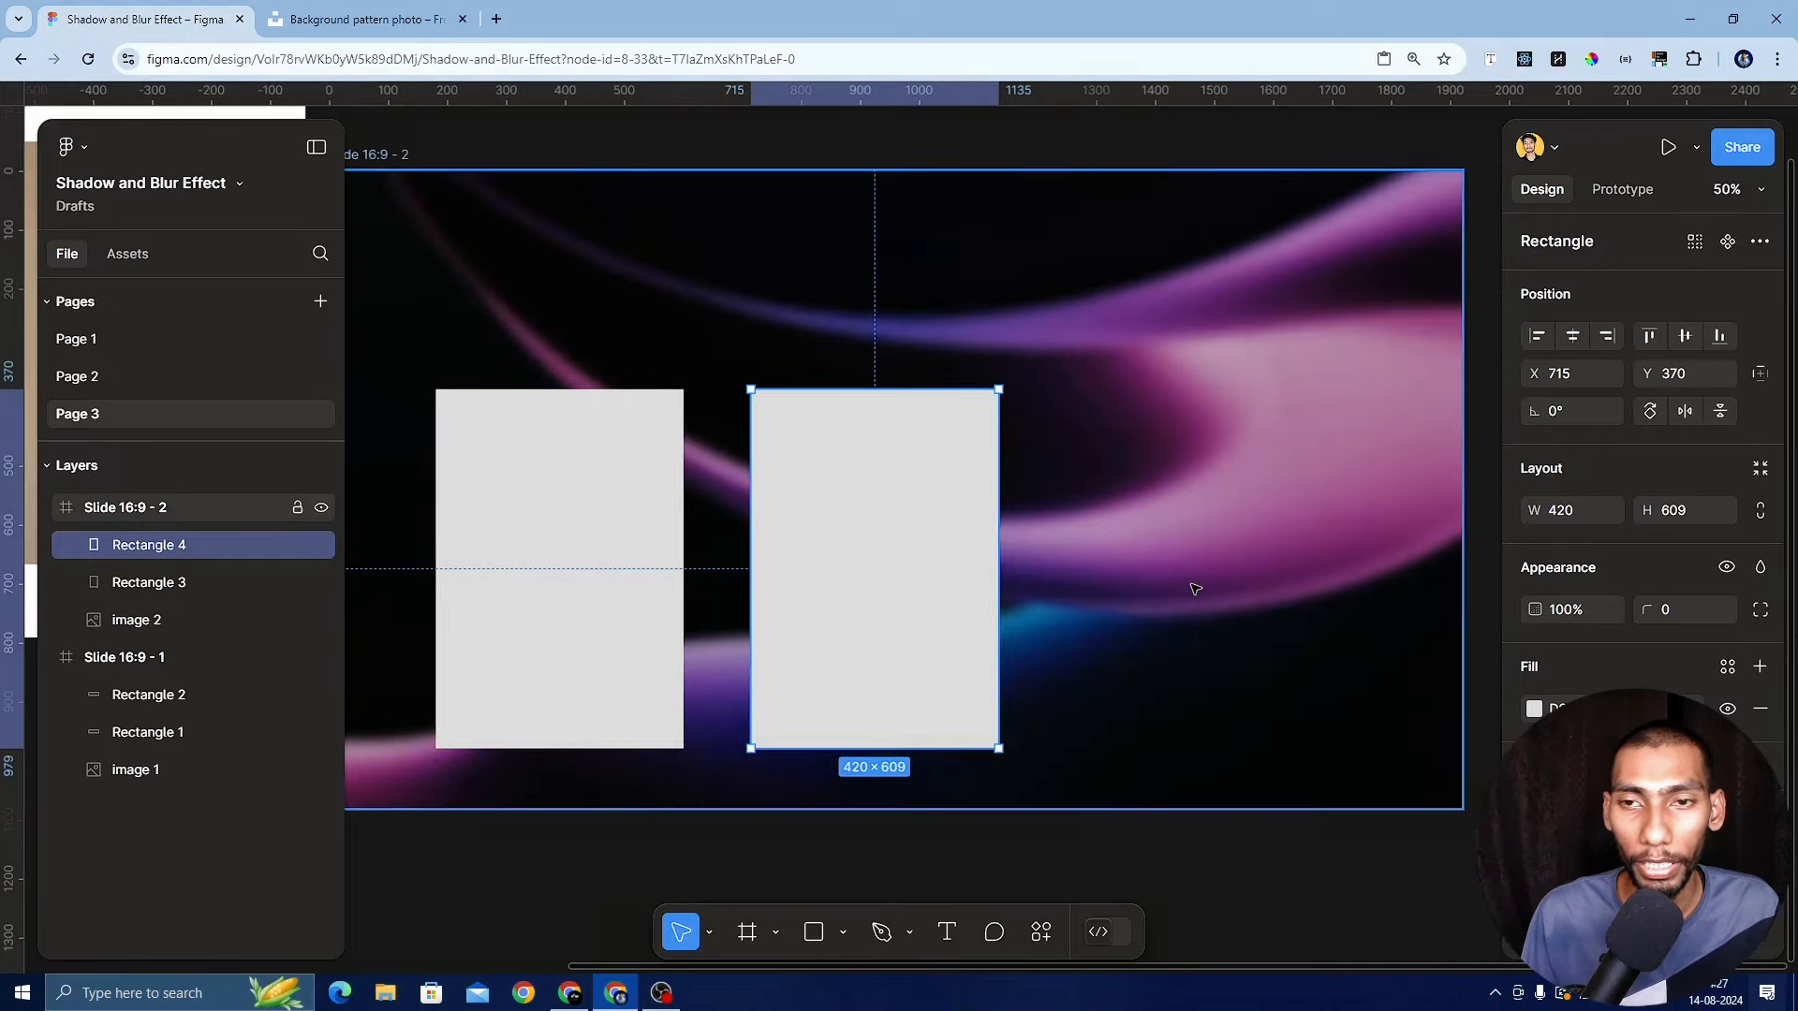
scroll(1194, 588, left, 1)
drag(1023, 565, 1368, 570)
scroll(1368, 570, right, 2)
scroll(1367, 573, left, 1)
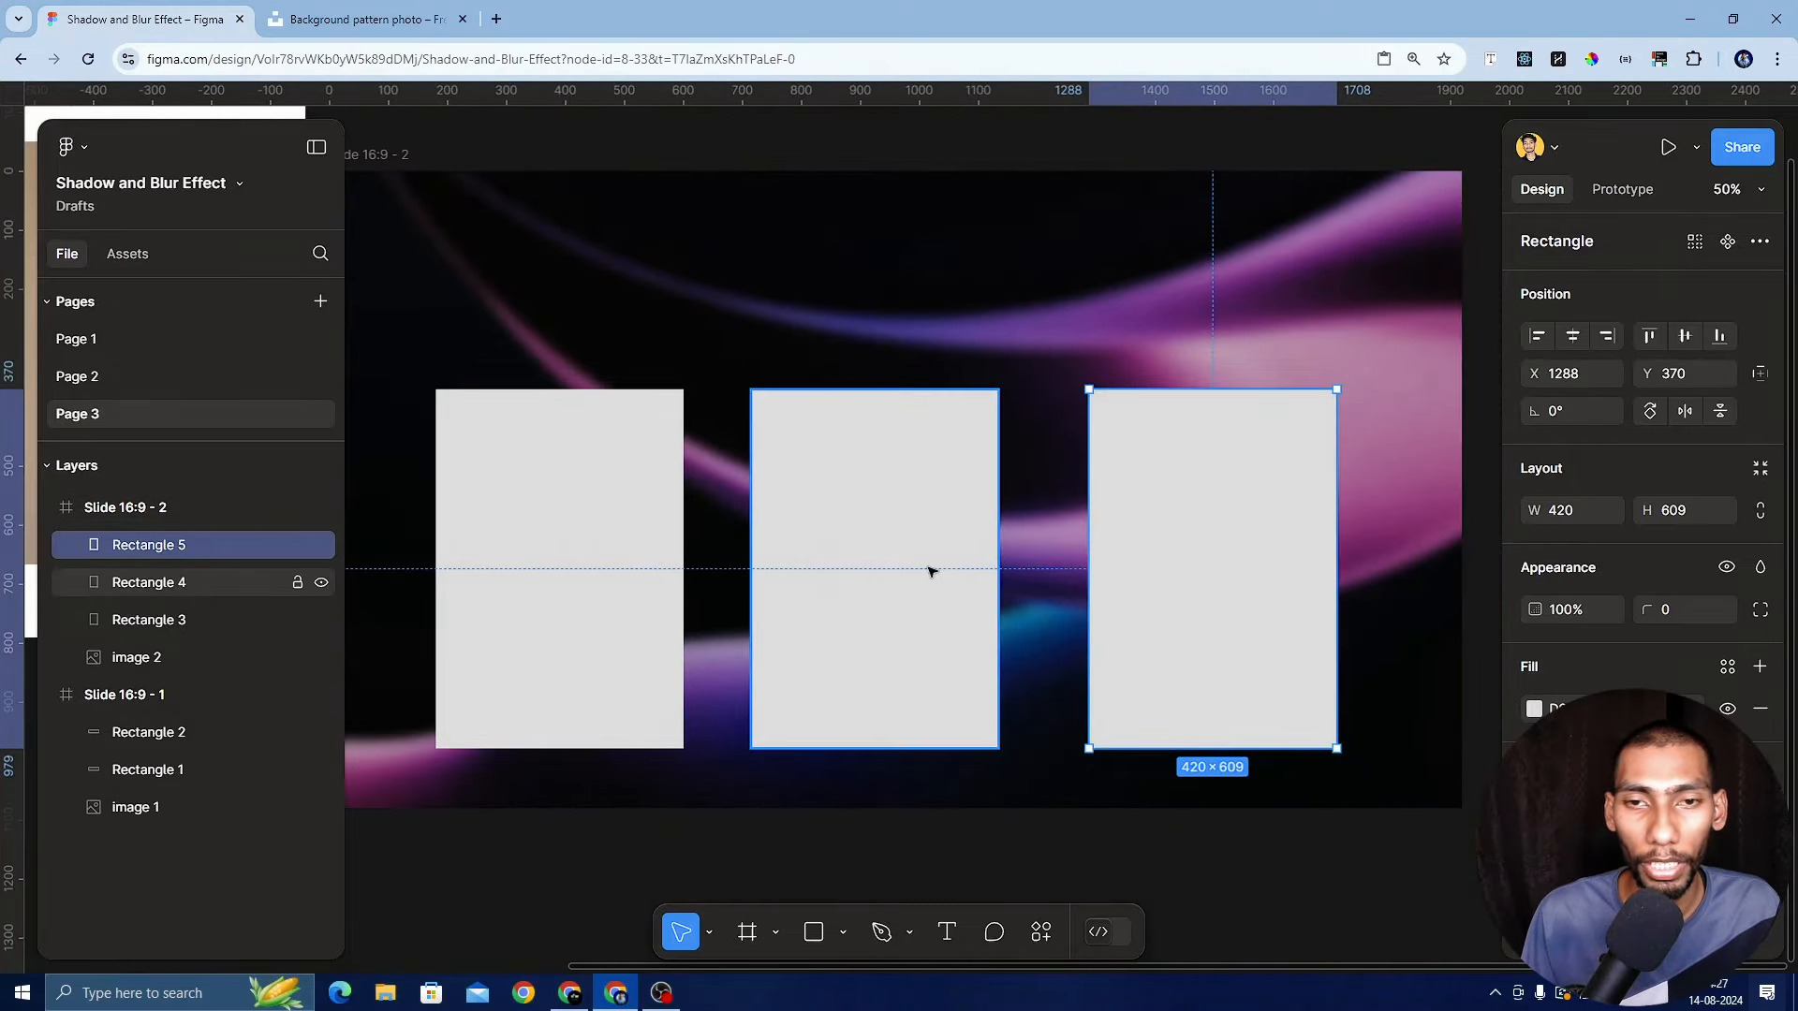
Scale all three rectangles together to about 516 × 748 each and move them back inside the slide
click(630, 553)
shift+click(851, 558)
shift+click(1256, 529)
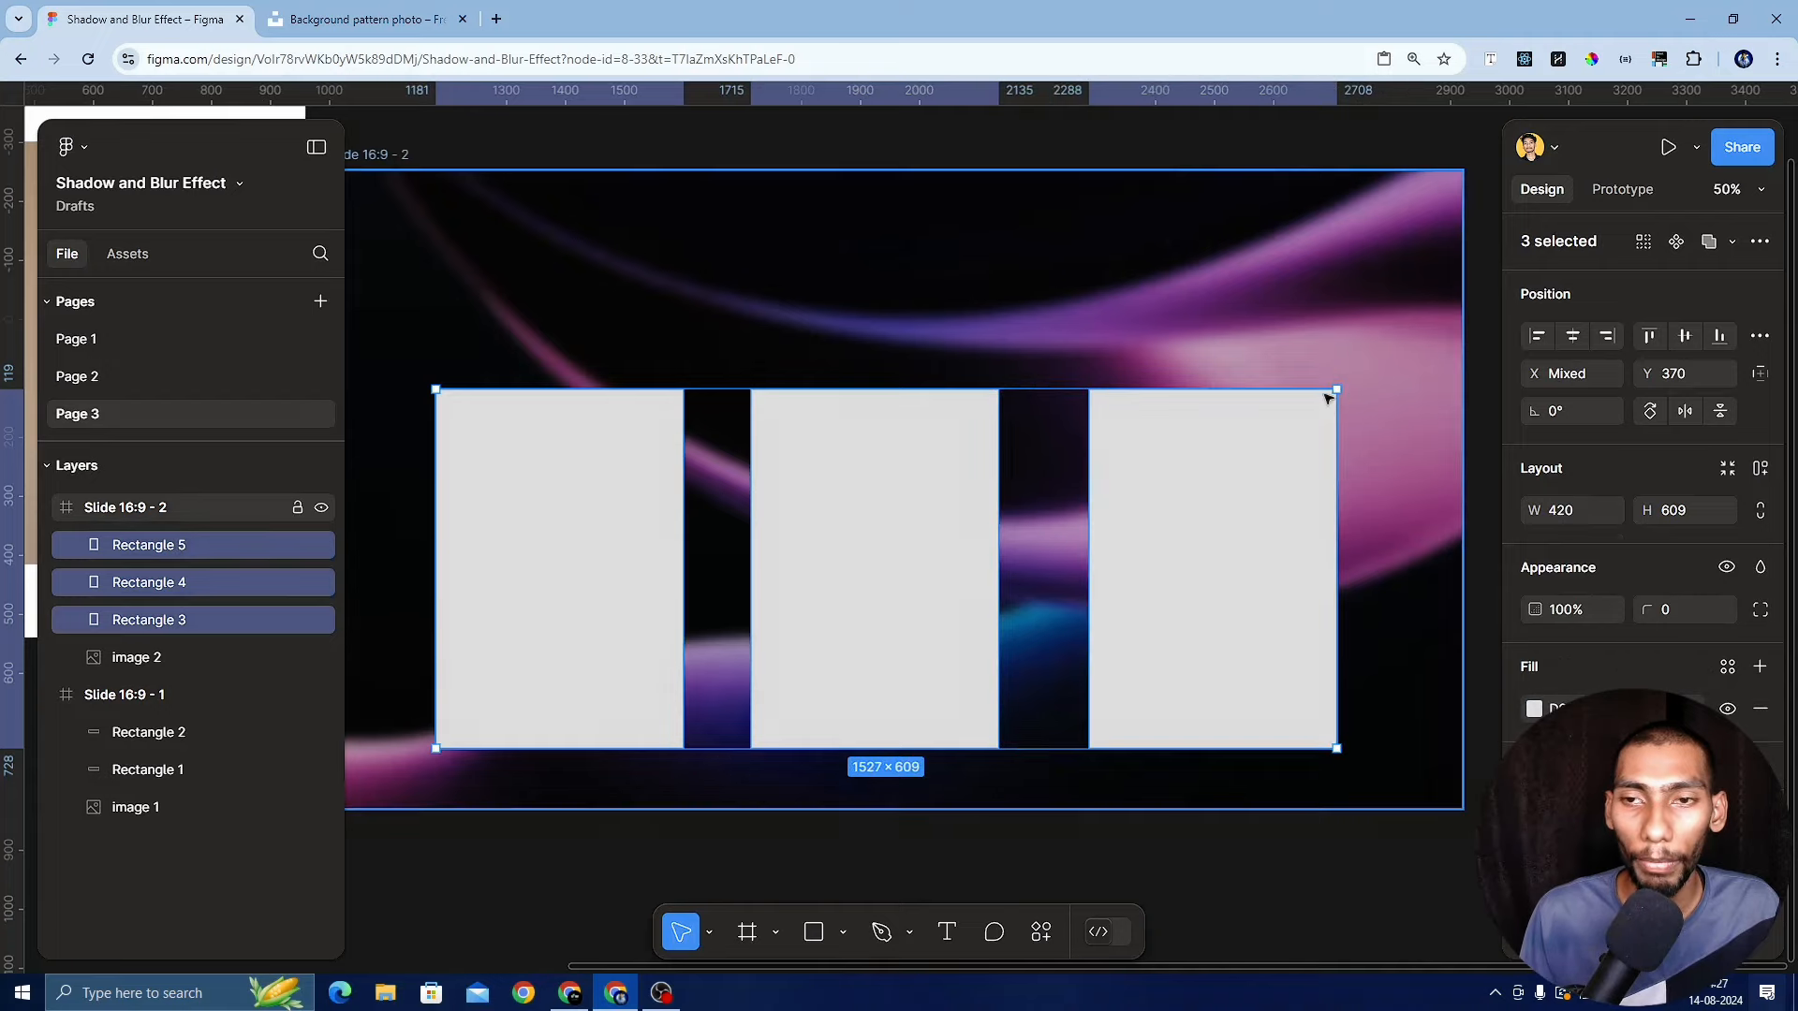
drag(1338, 387, 1408, 305)
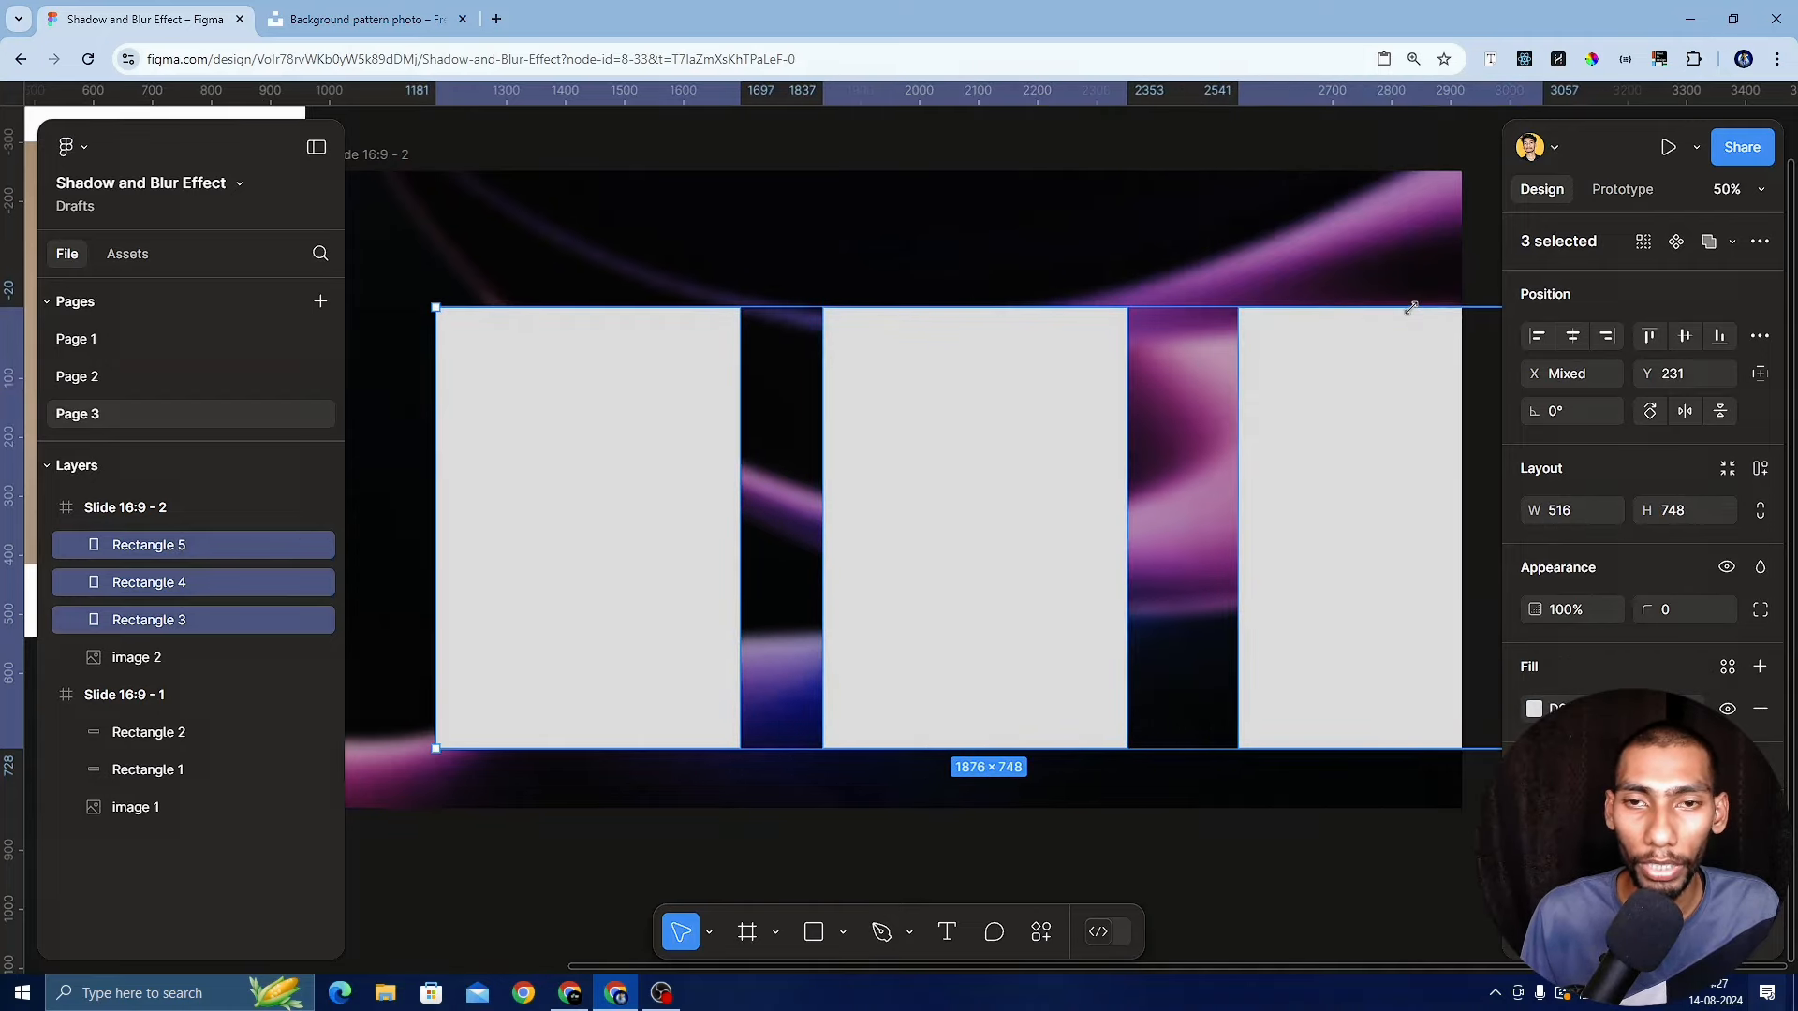
drag(1328, 478, 1071, 505)
scroll(1071, 506, down, 2)
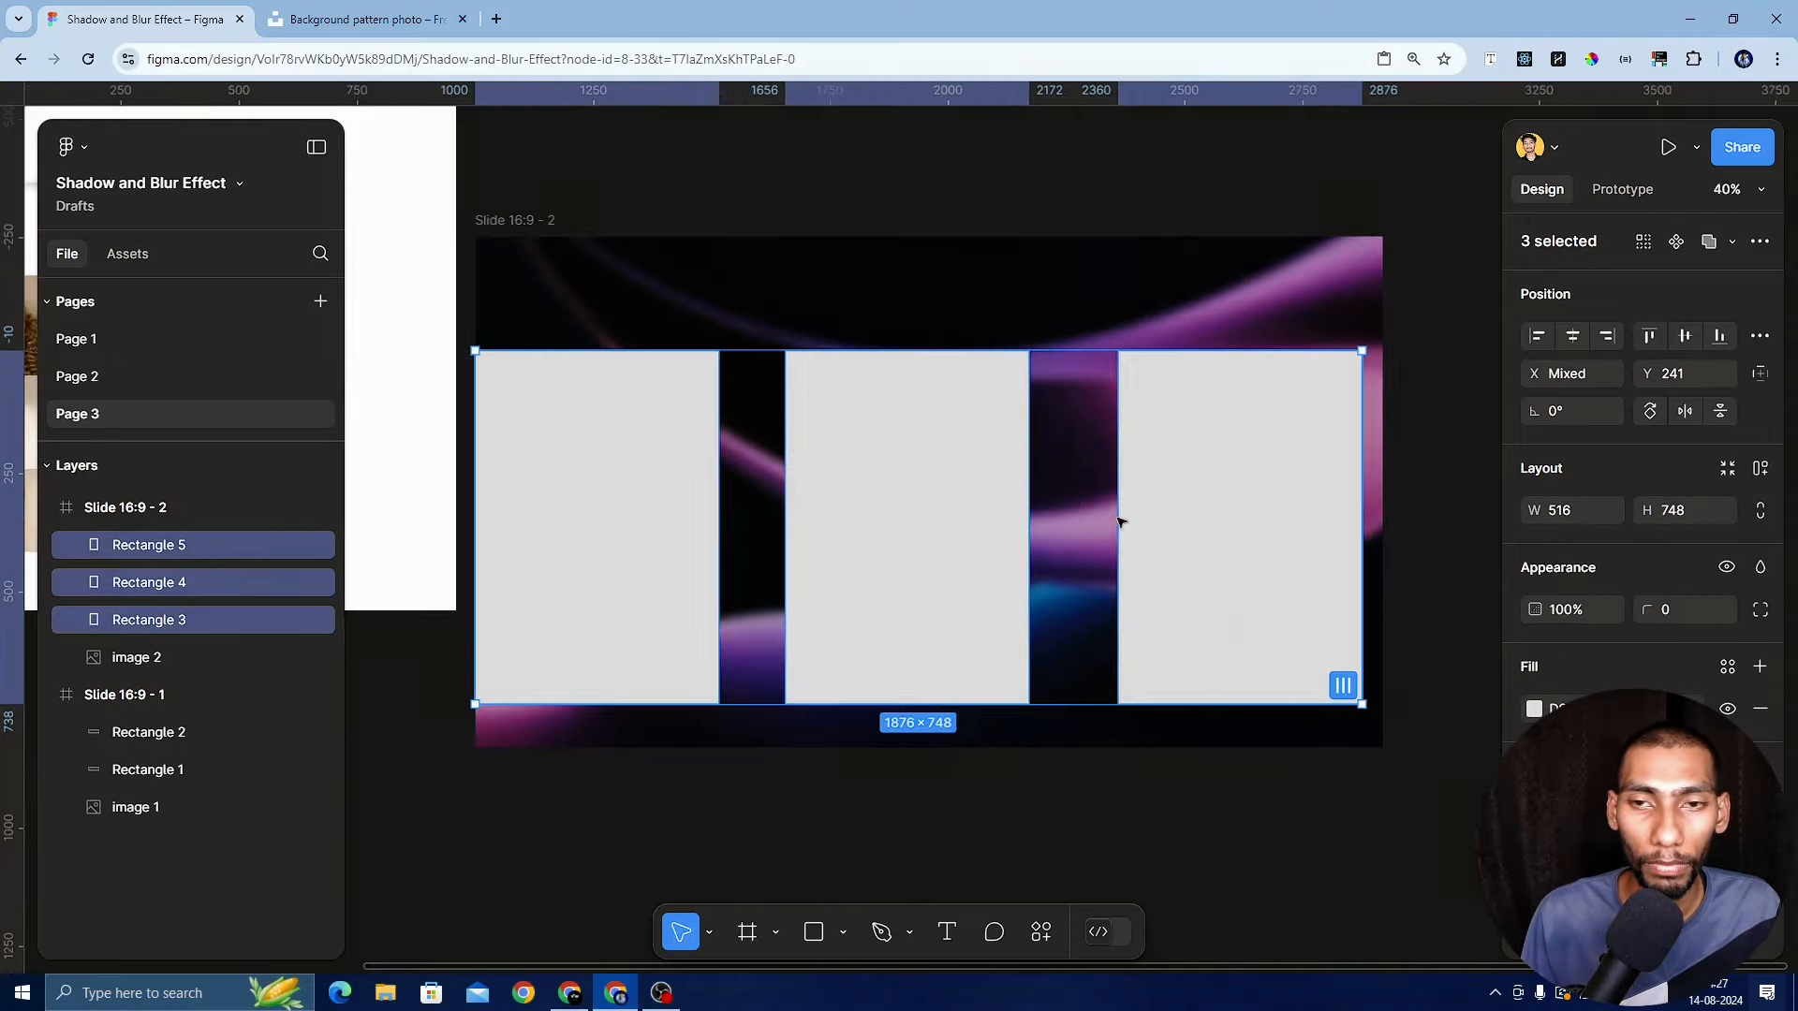
Space the three rectangles evenly with a gap of about 126 and centre the row horizontally on the slide at about Y 214
click(1342, 686)
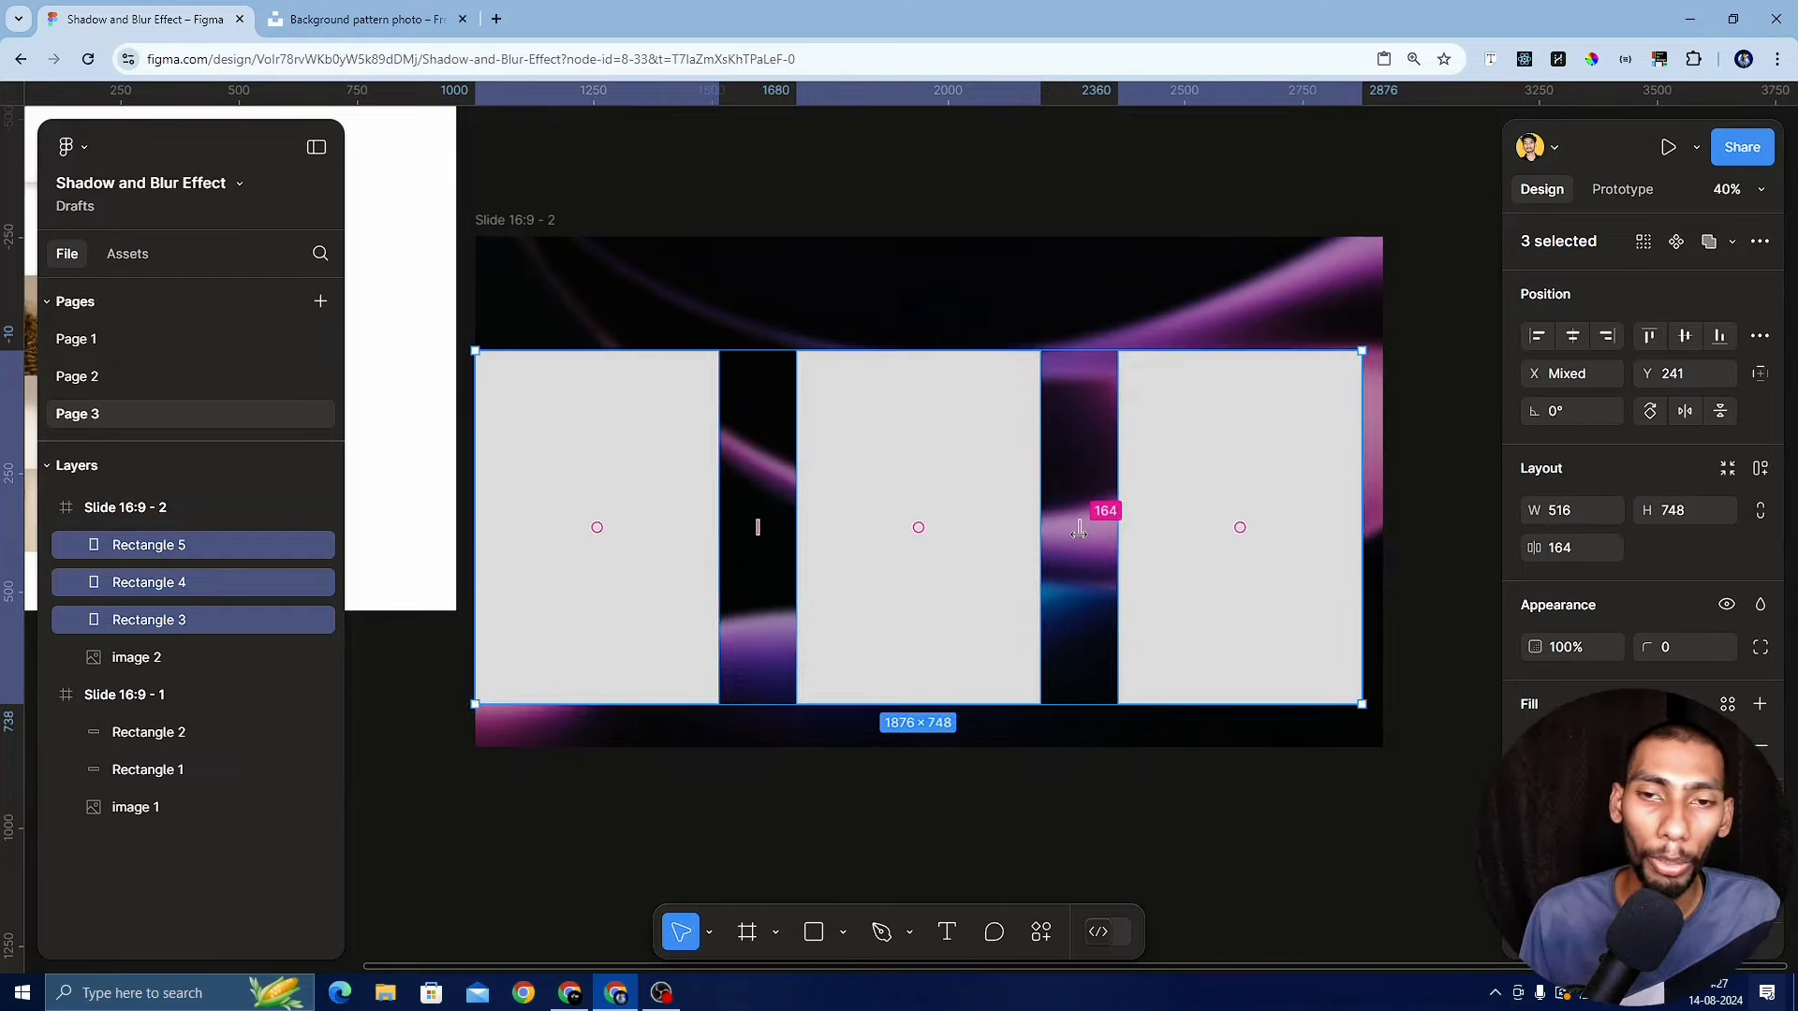
drag(1079, 527, 974, 530)
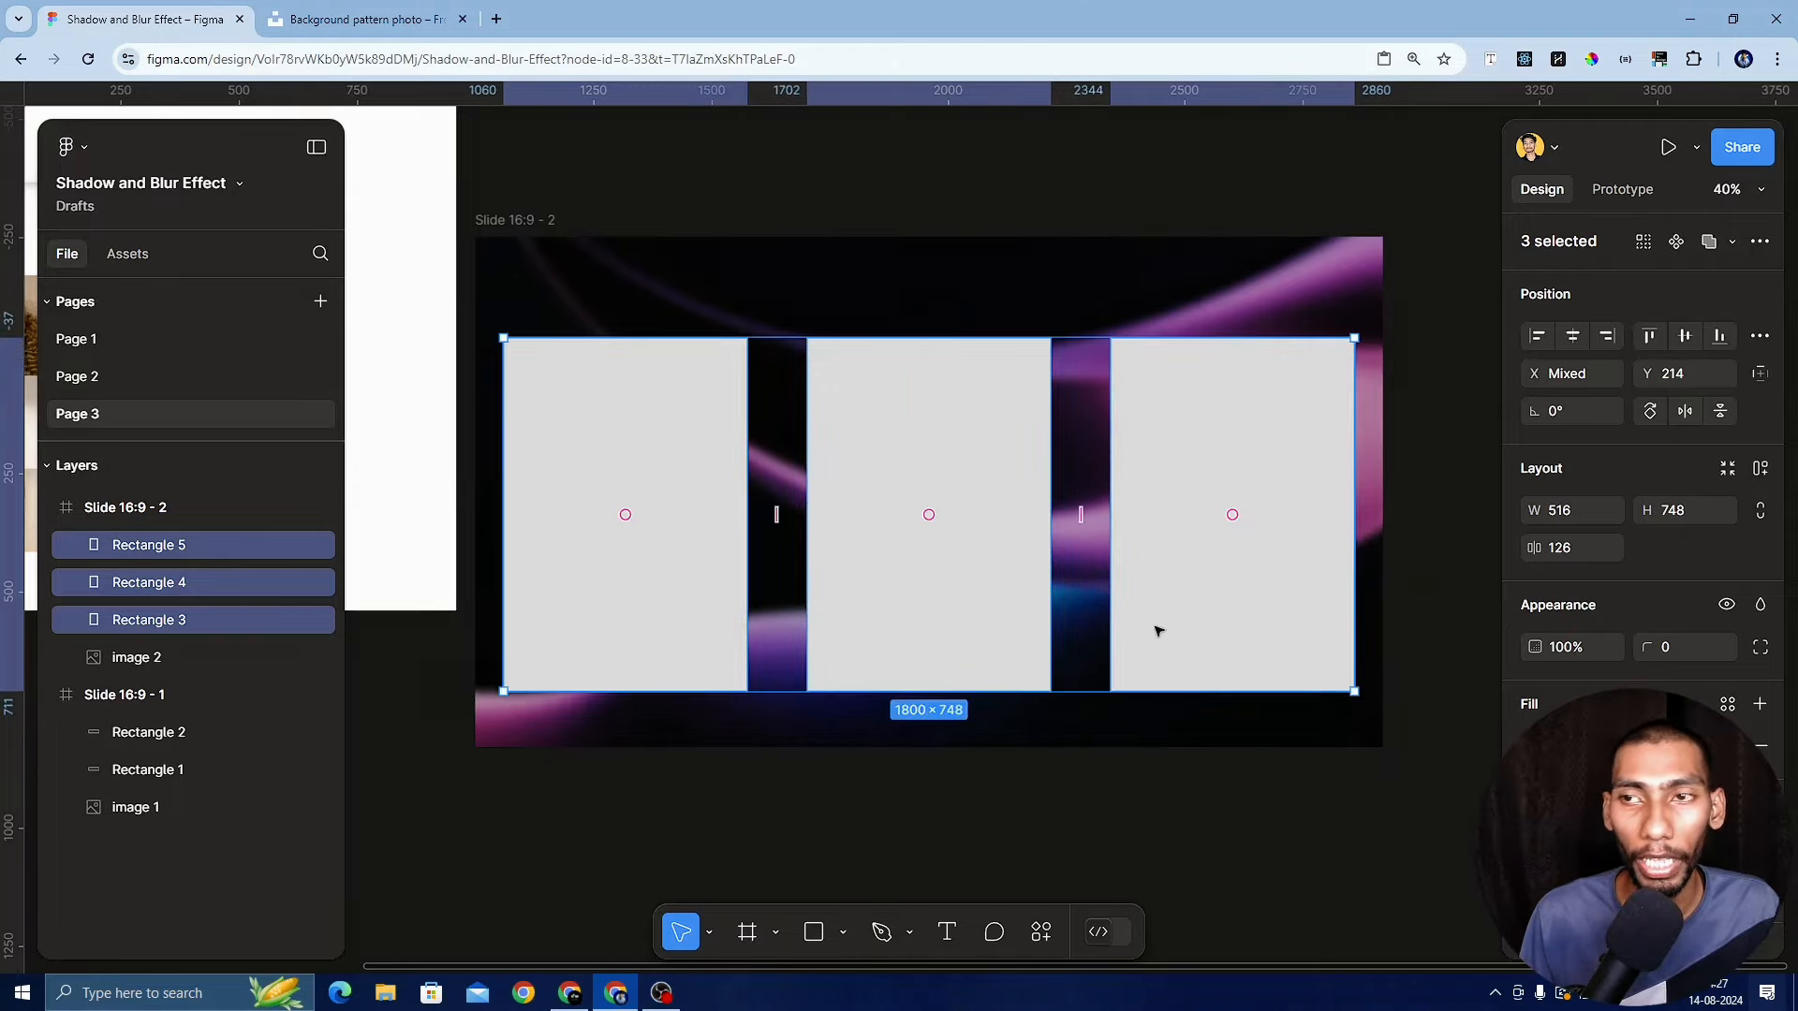
click(1759, 246)
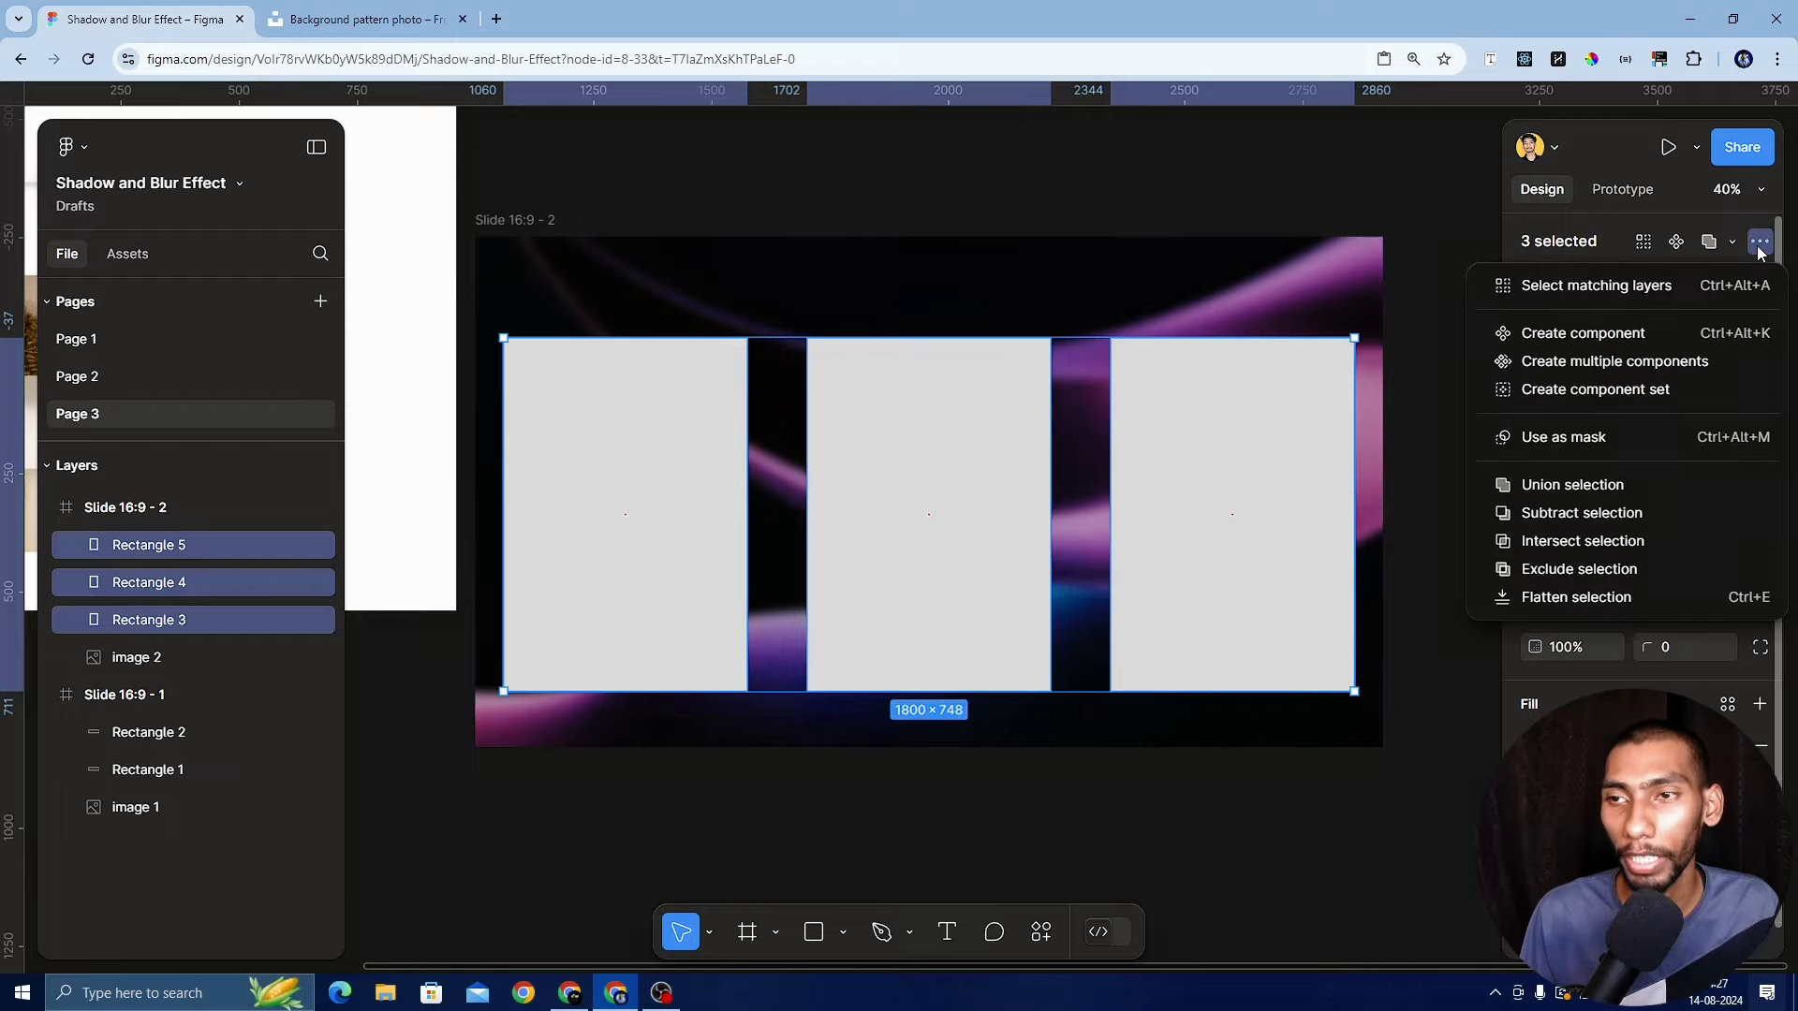
click(1758, 245)
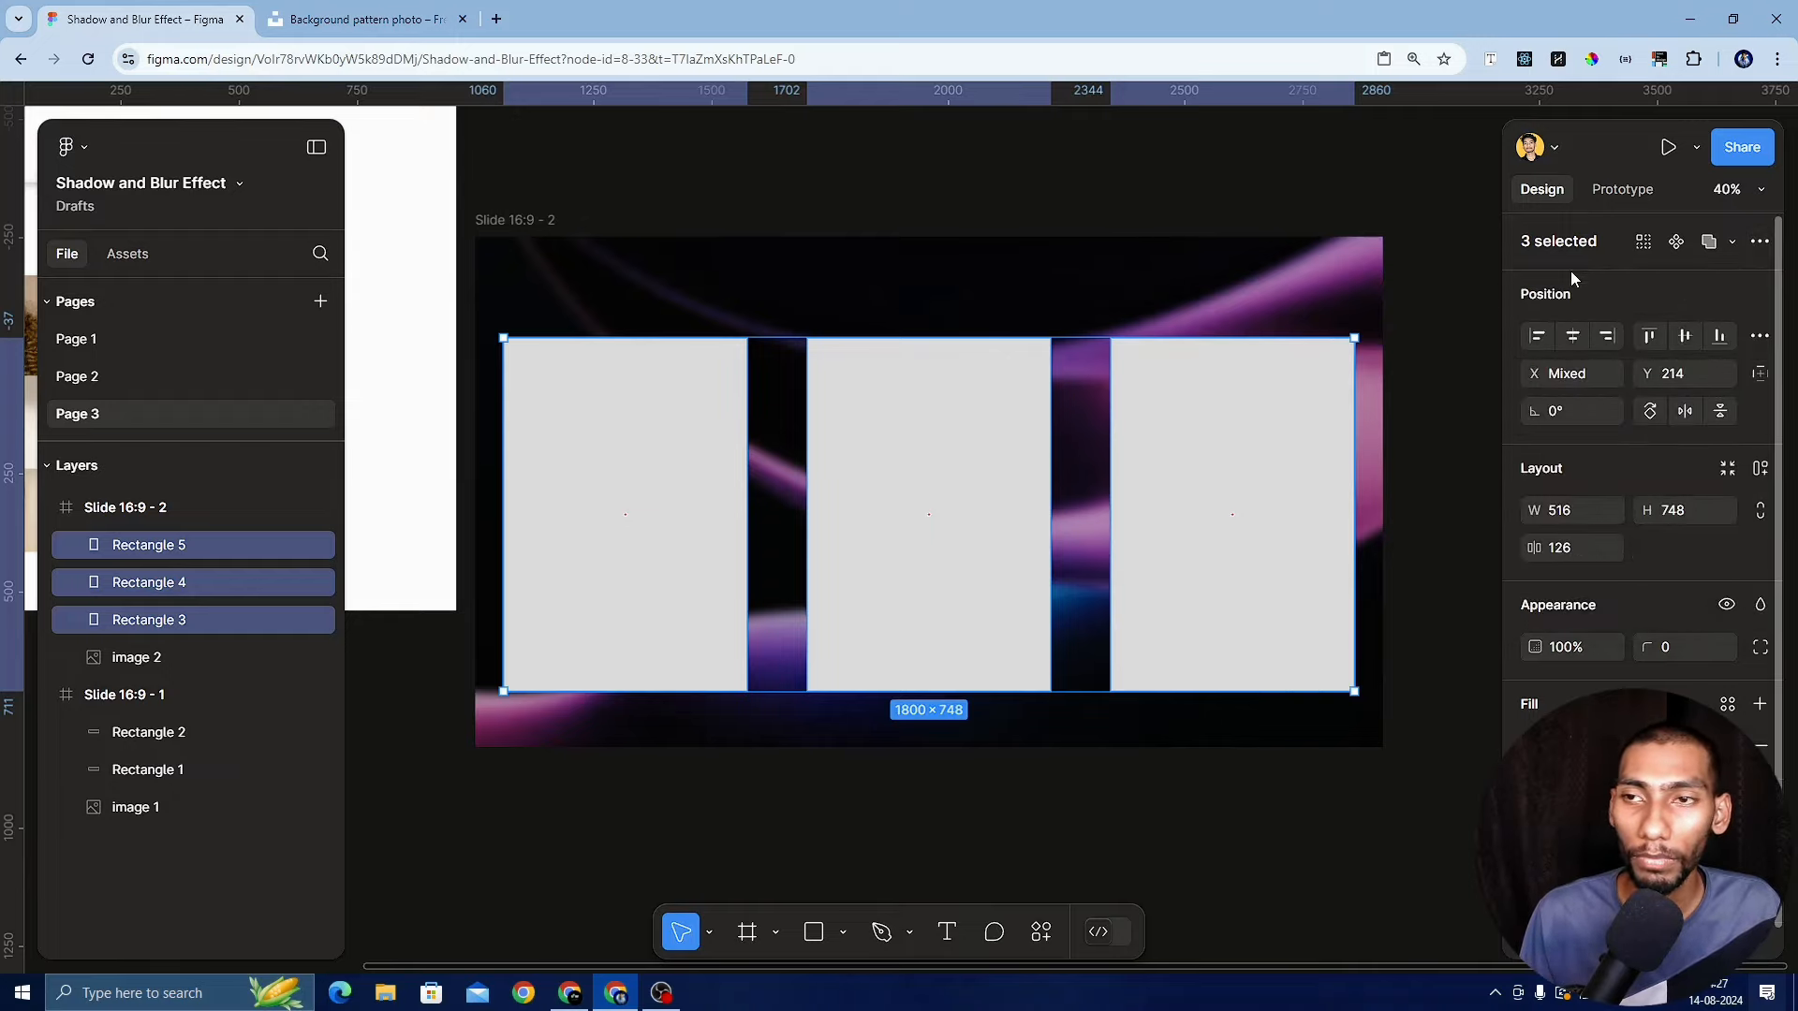
click(905, 819)
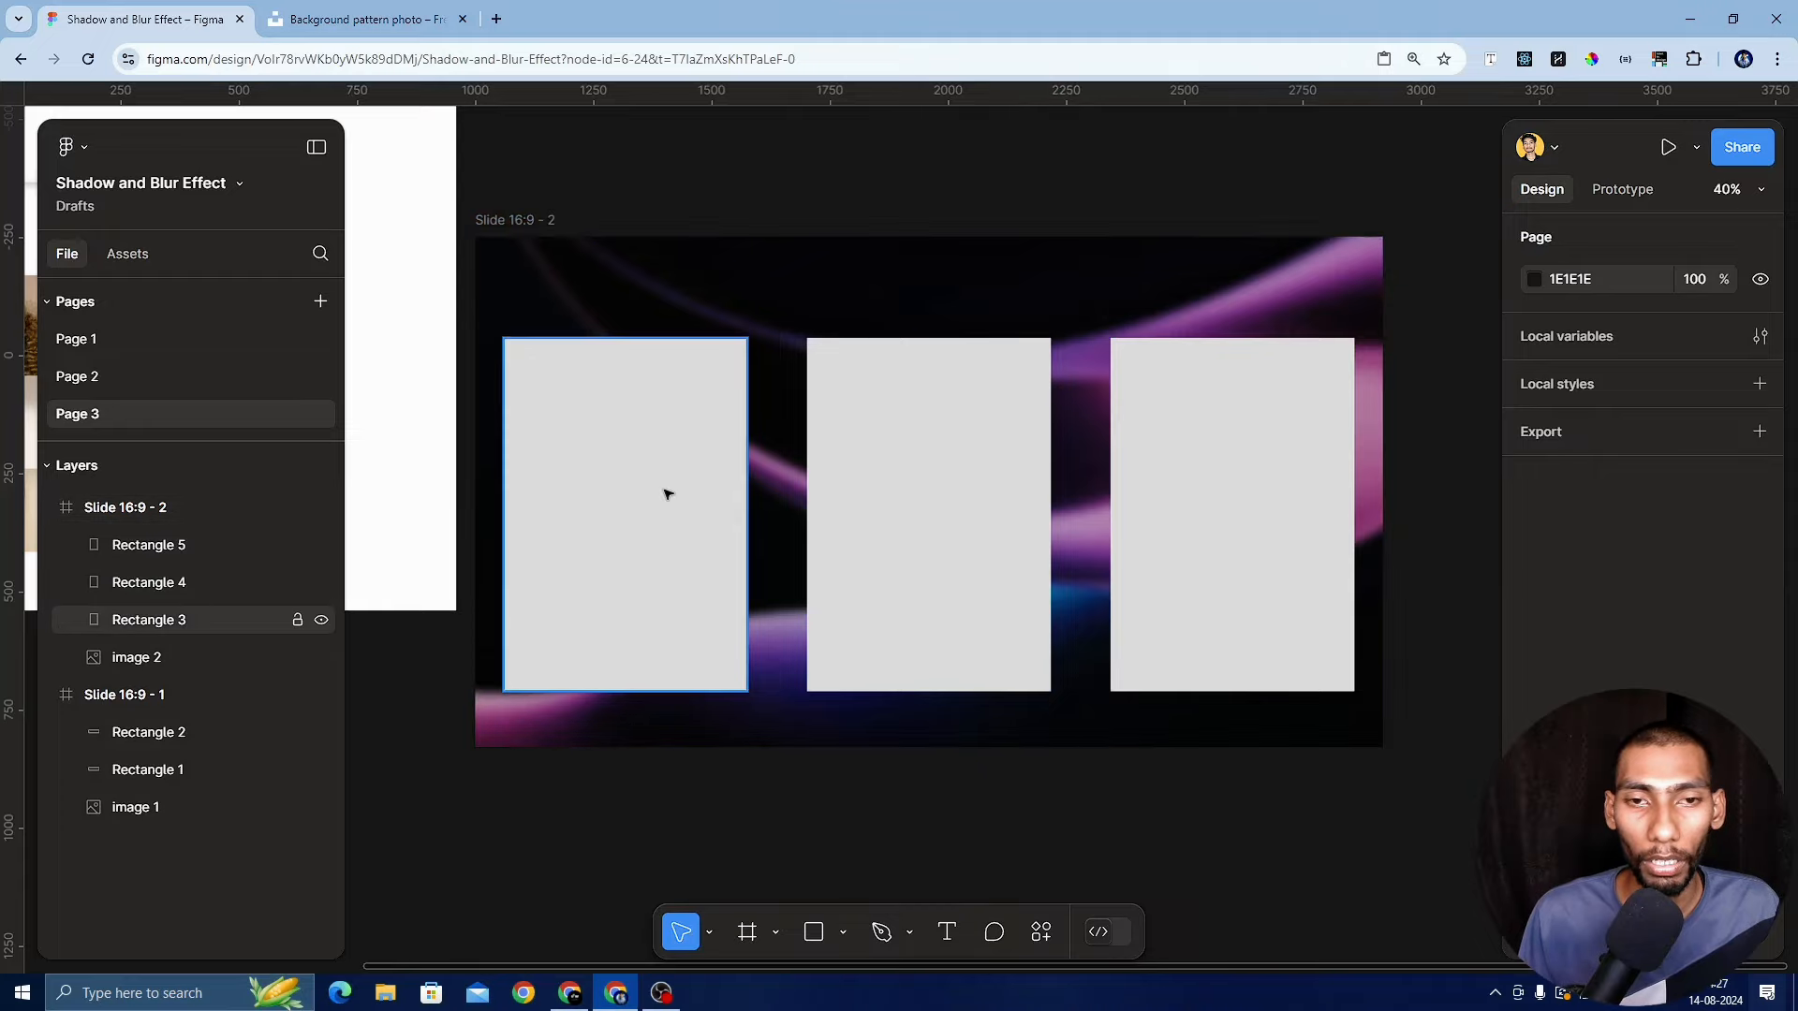
Round the corners of the leftmost rectangle to a radius of about 21
click(698, 452)
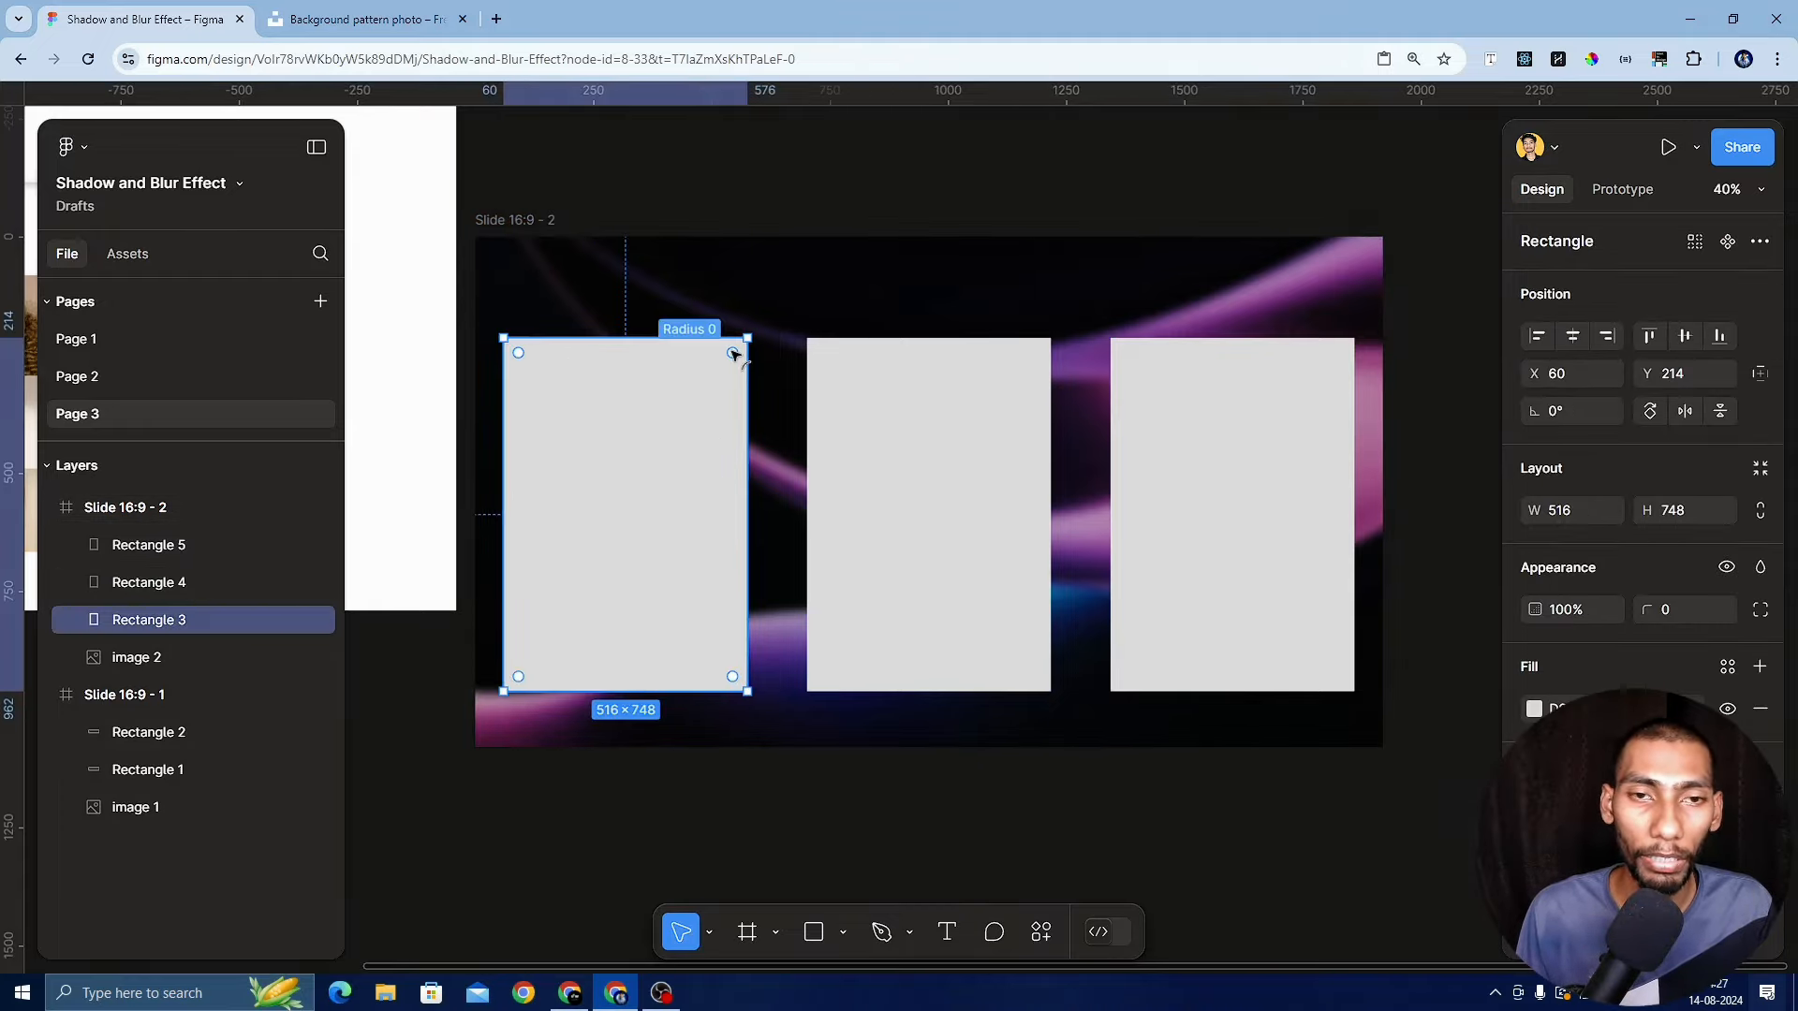
drag(732, 353, 747, 372)
scroll(743, 347, up, 5)
scroll(746, 371, down, 5)
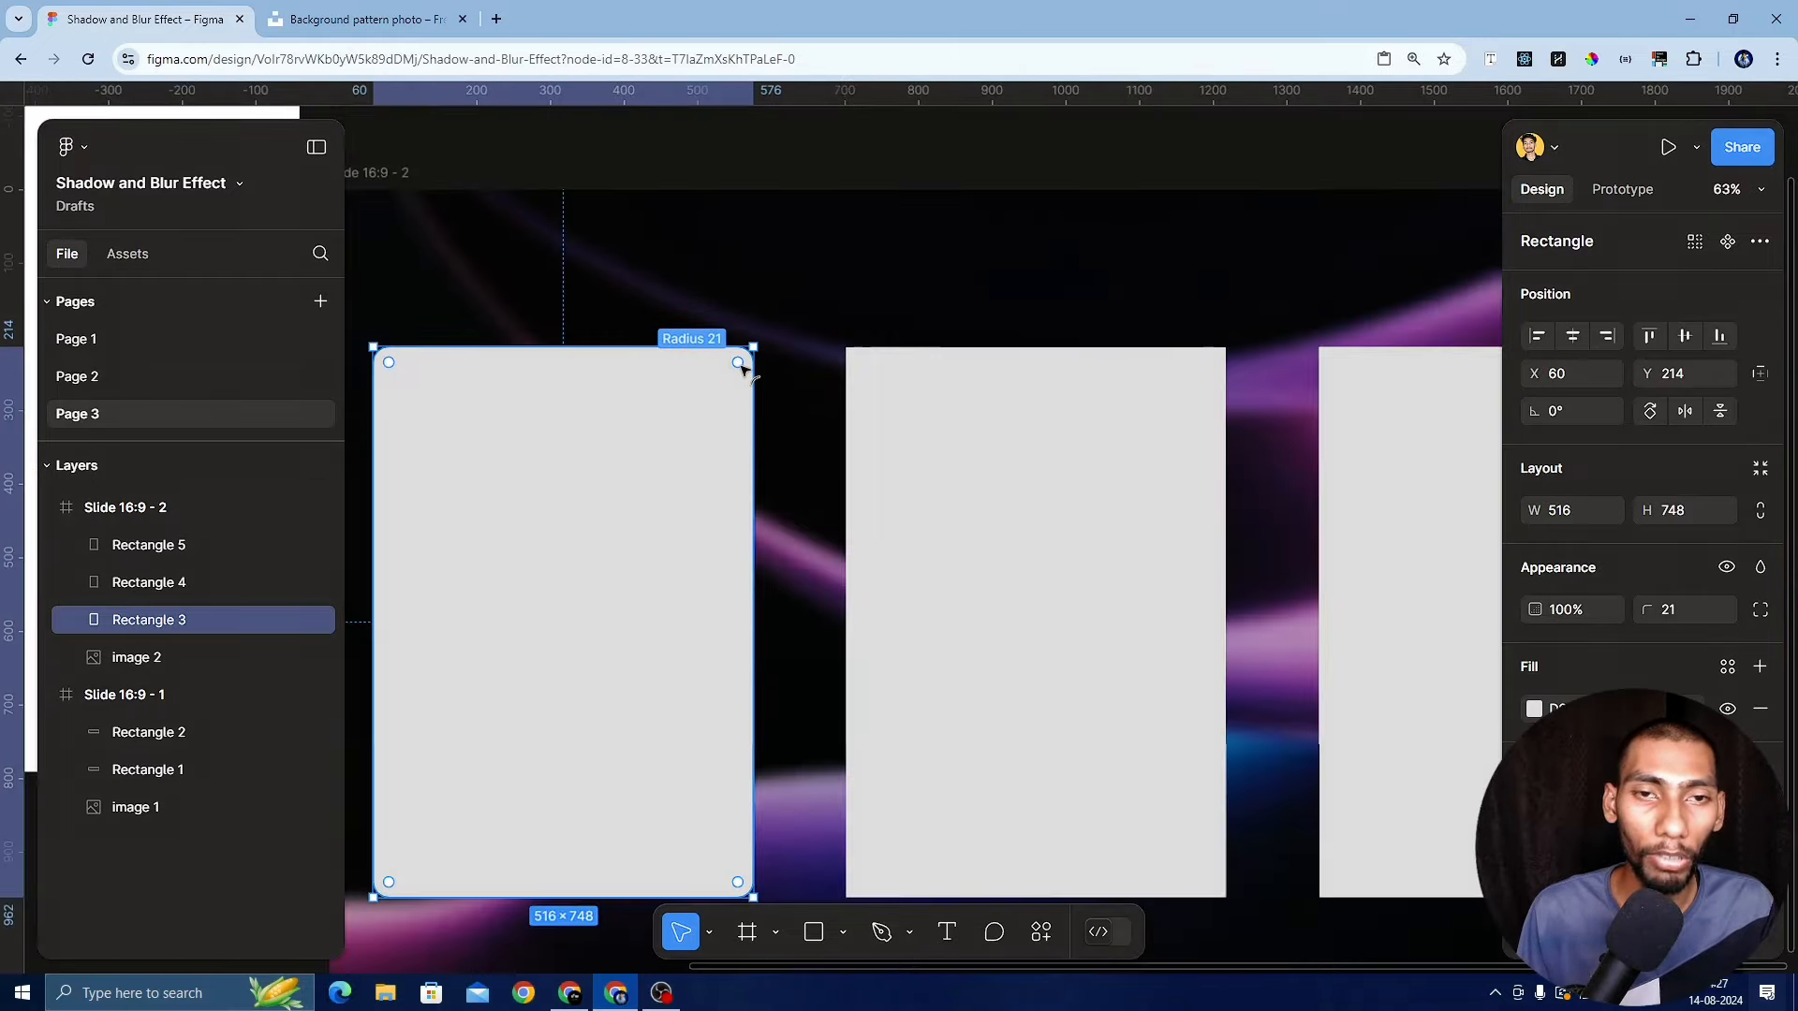
scroll(746, 406, down, 3)
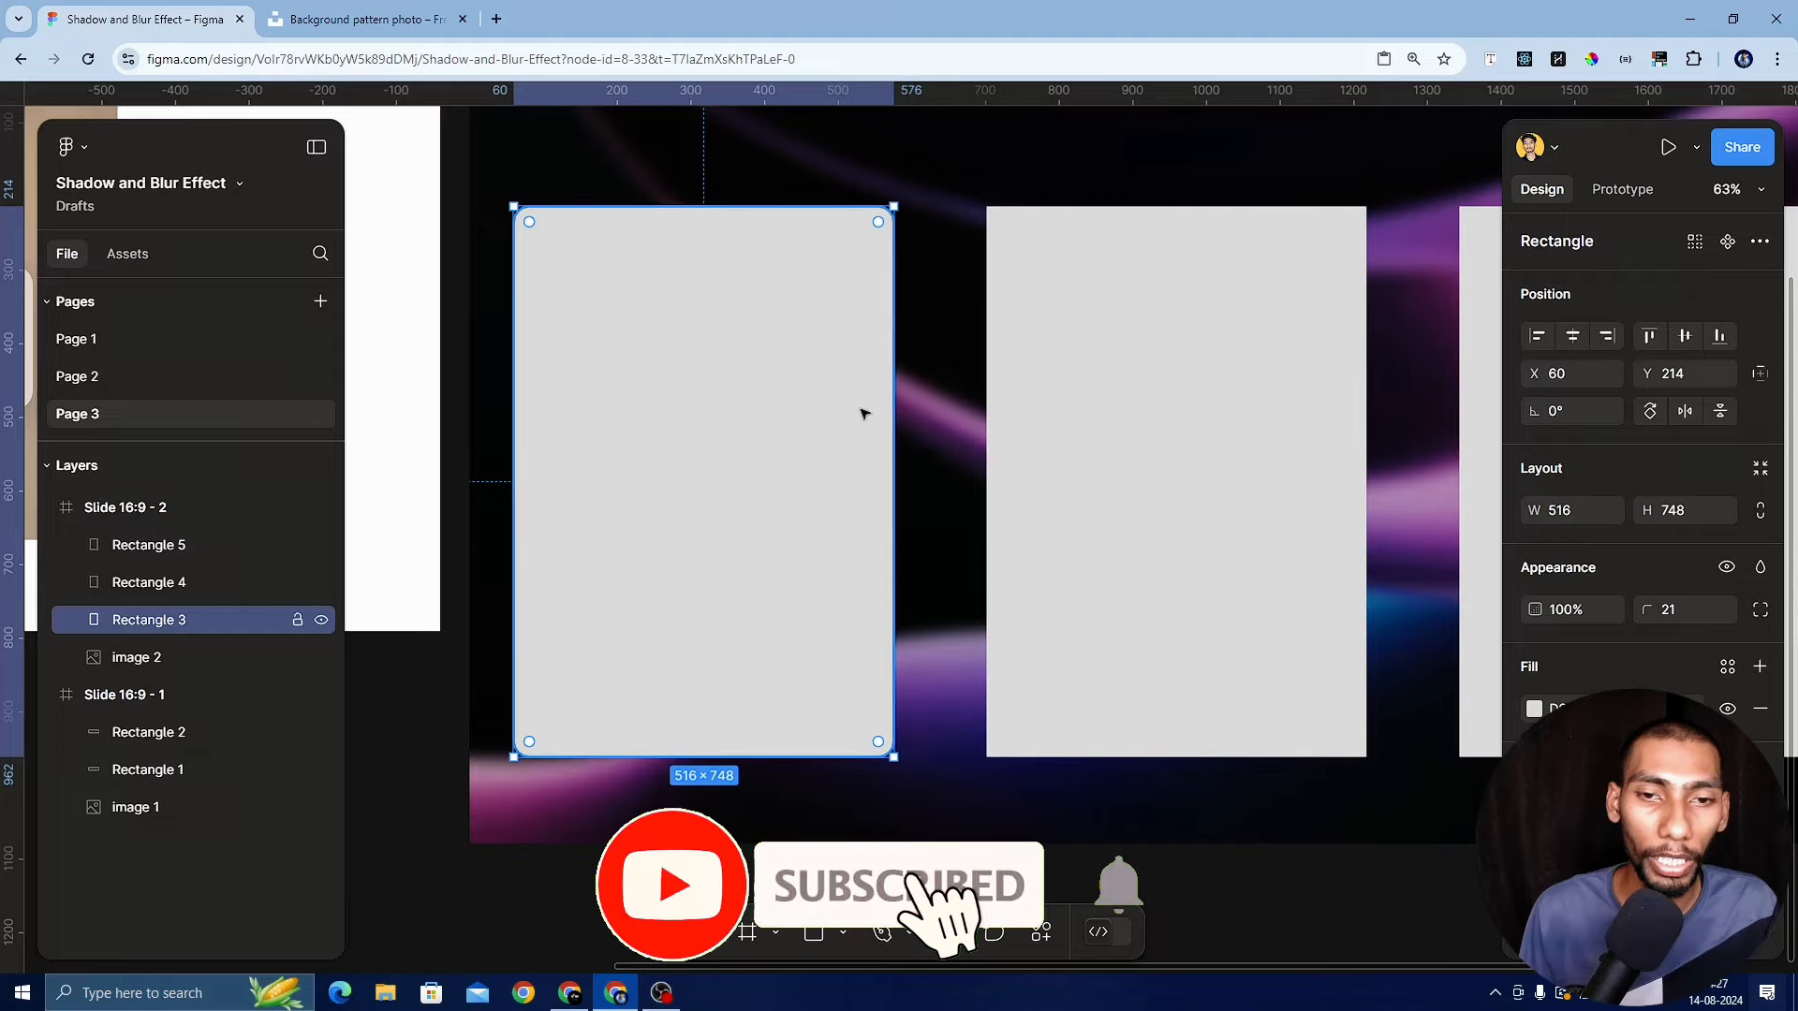
Change the leftmost rectangle's fill to black 000000 at about 66% opacity
click(1534, 708)
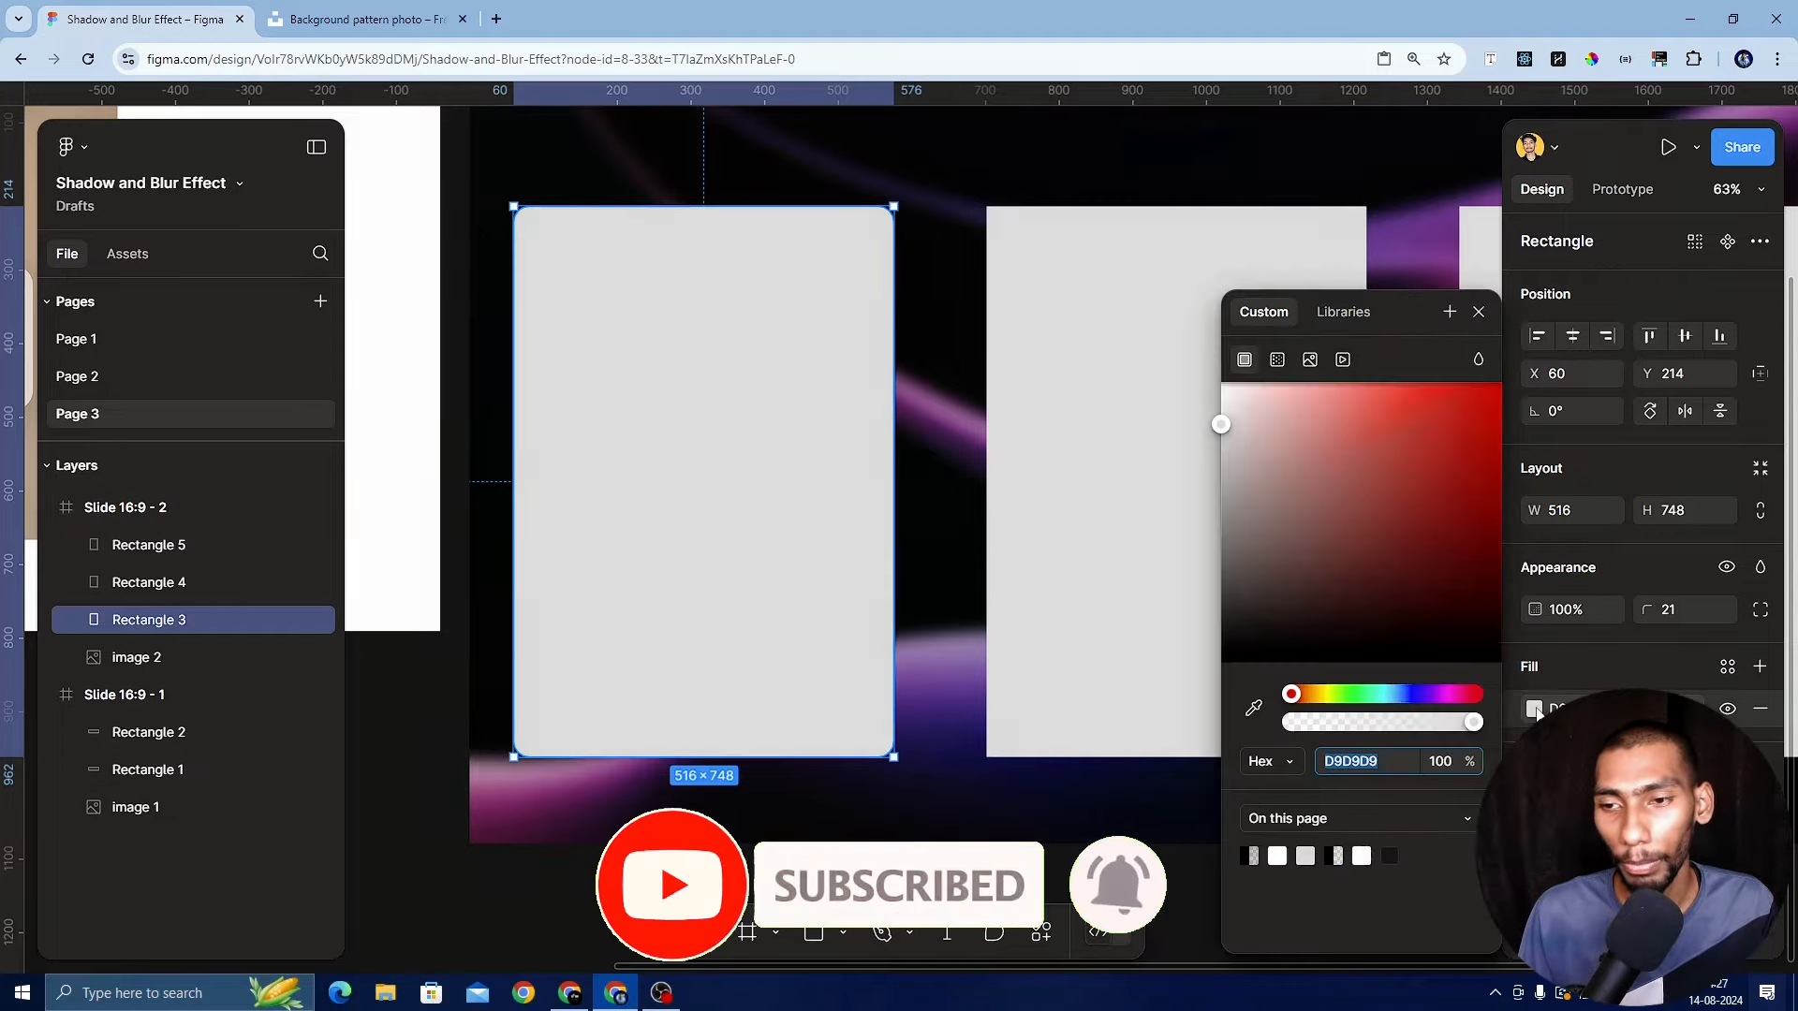
drag(1325, 487, 739, 875)
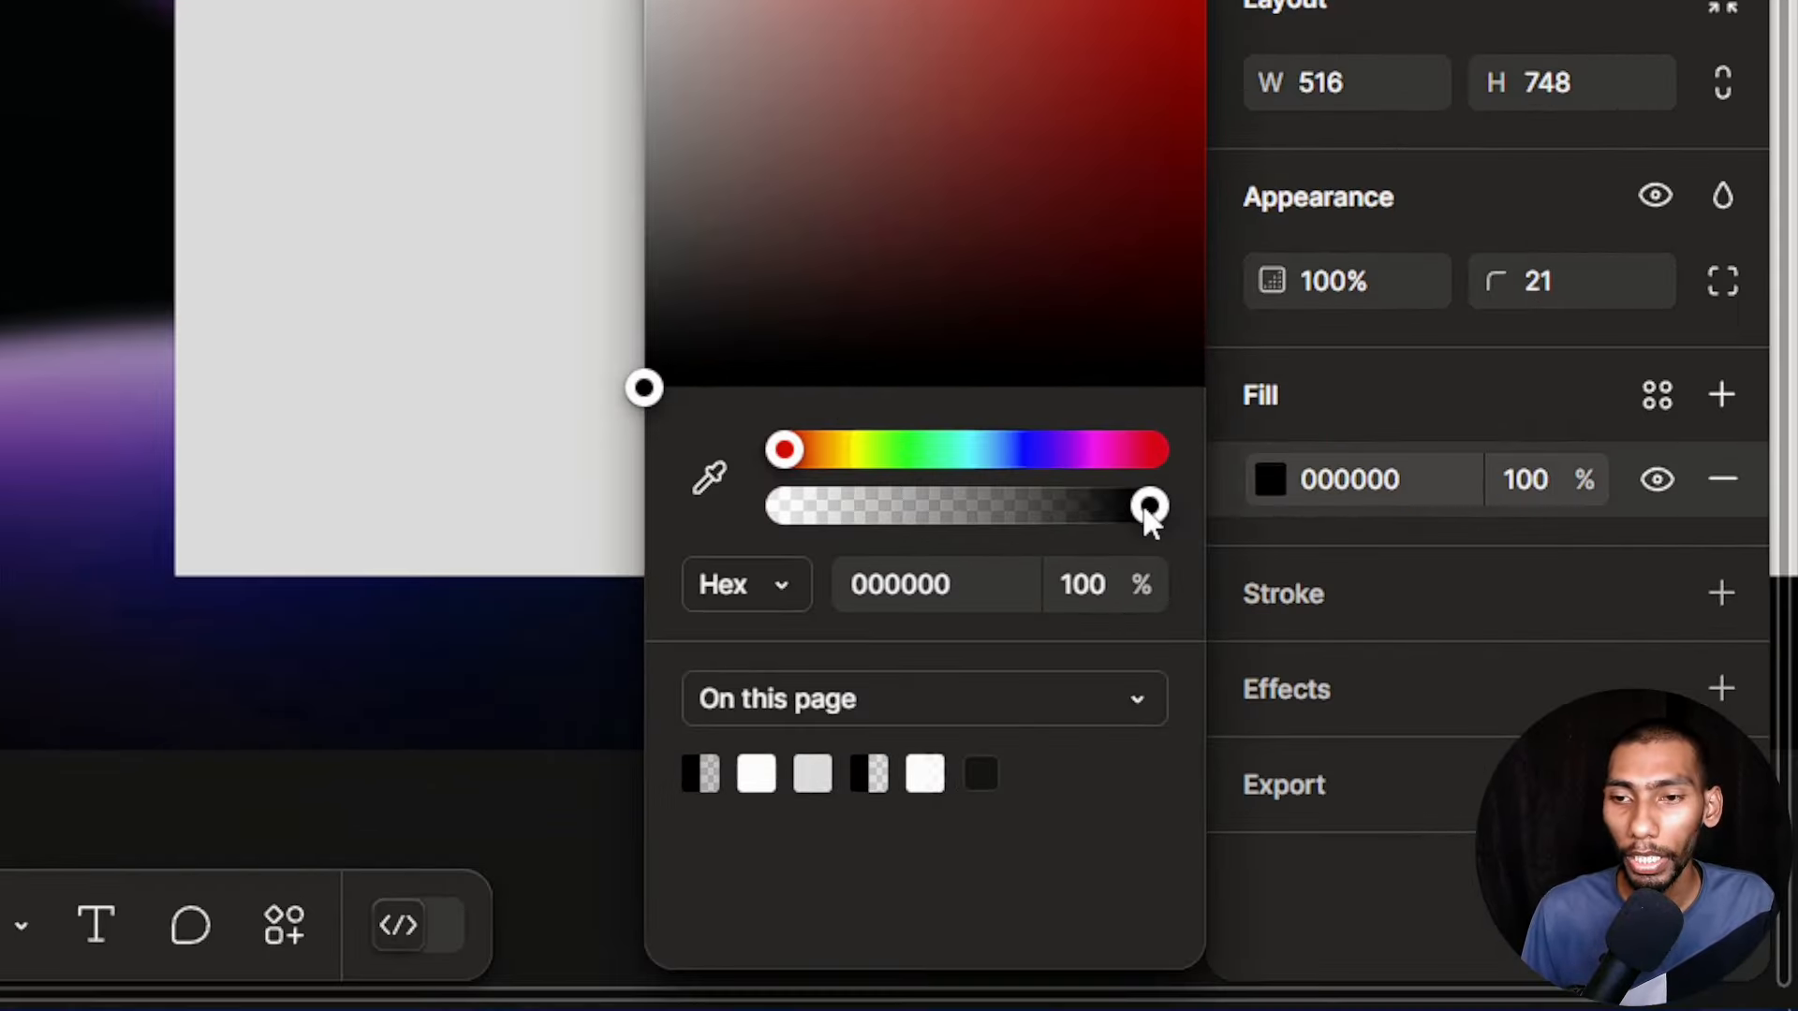
drag(1473, 729, 1445, 733)
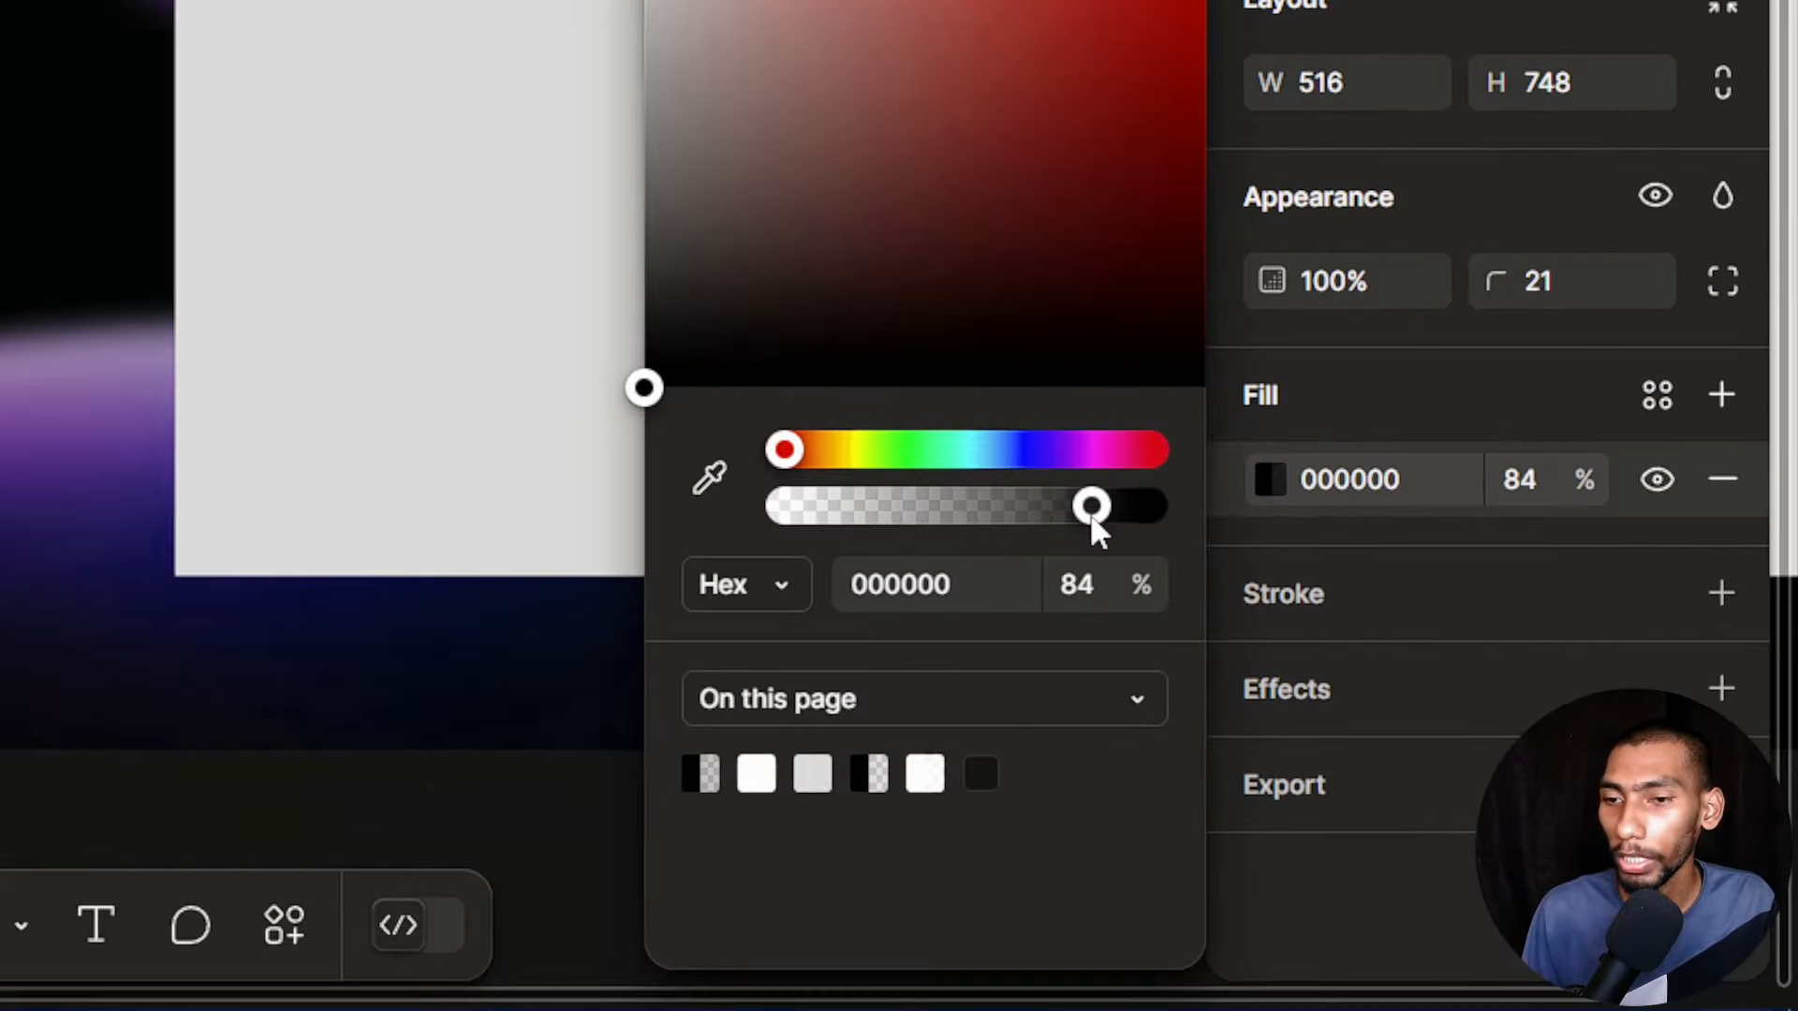
drag(1091, 518, 1027, 518)
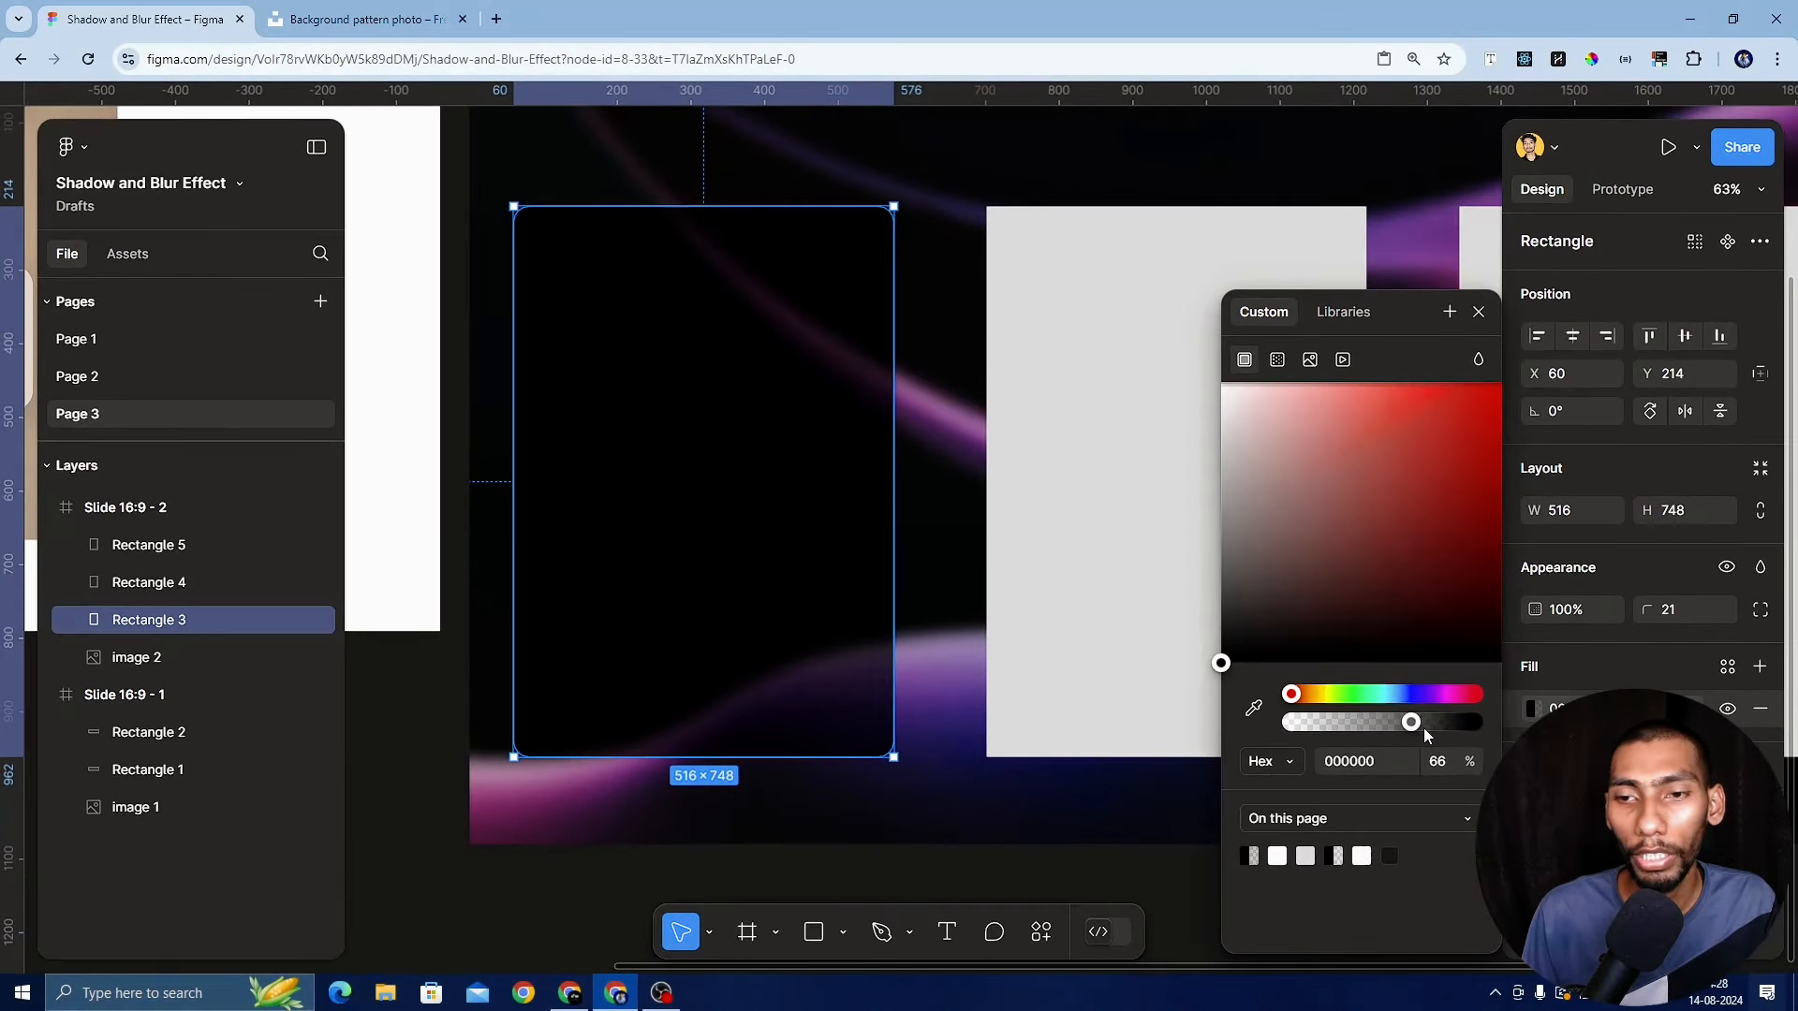
Set the leftmost rectangle's black fill opacity to 70%
mouse_move(1418, 727)
mouse_down()
mouse_move(1498, 722)
mouse_move(1389, 736)
mouse_up()
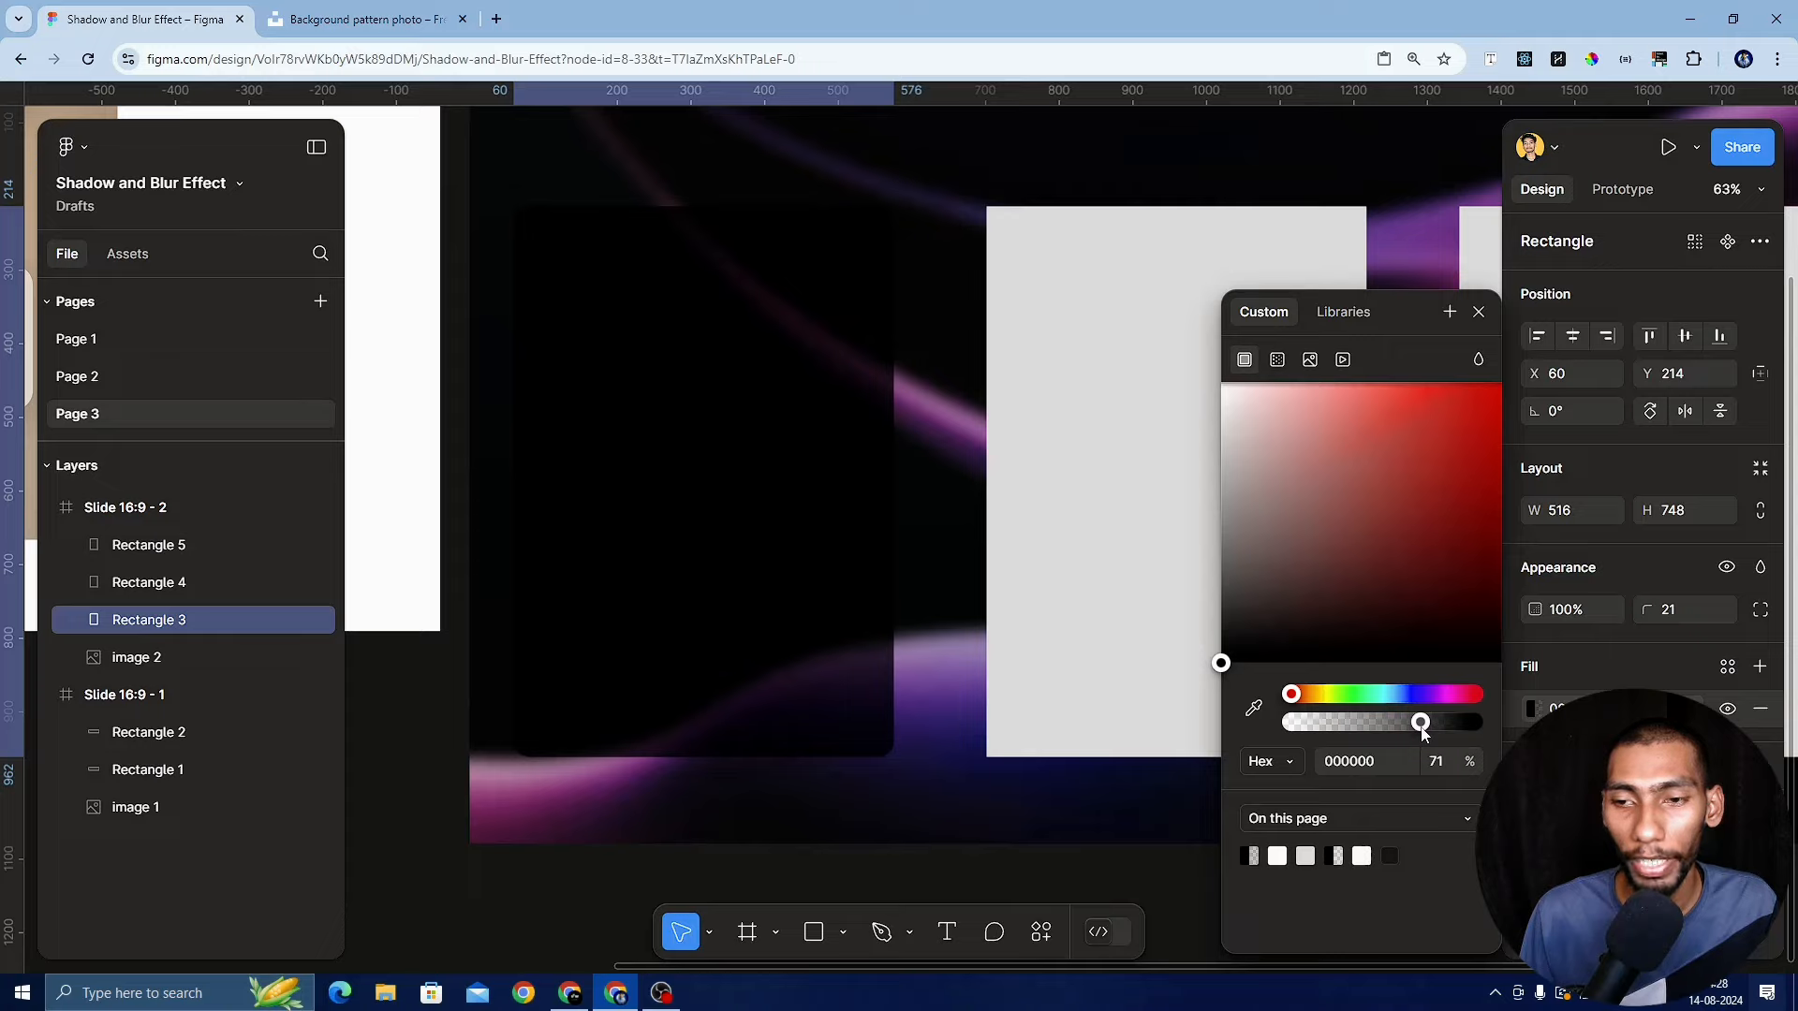
drag(1422, 733, 1423, 735)
click(1445, 761)
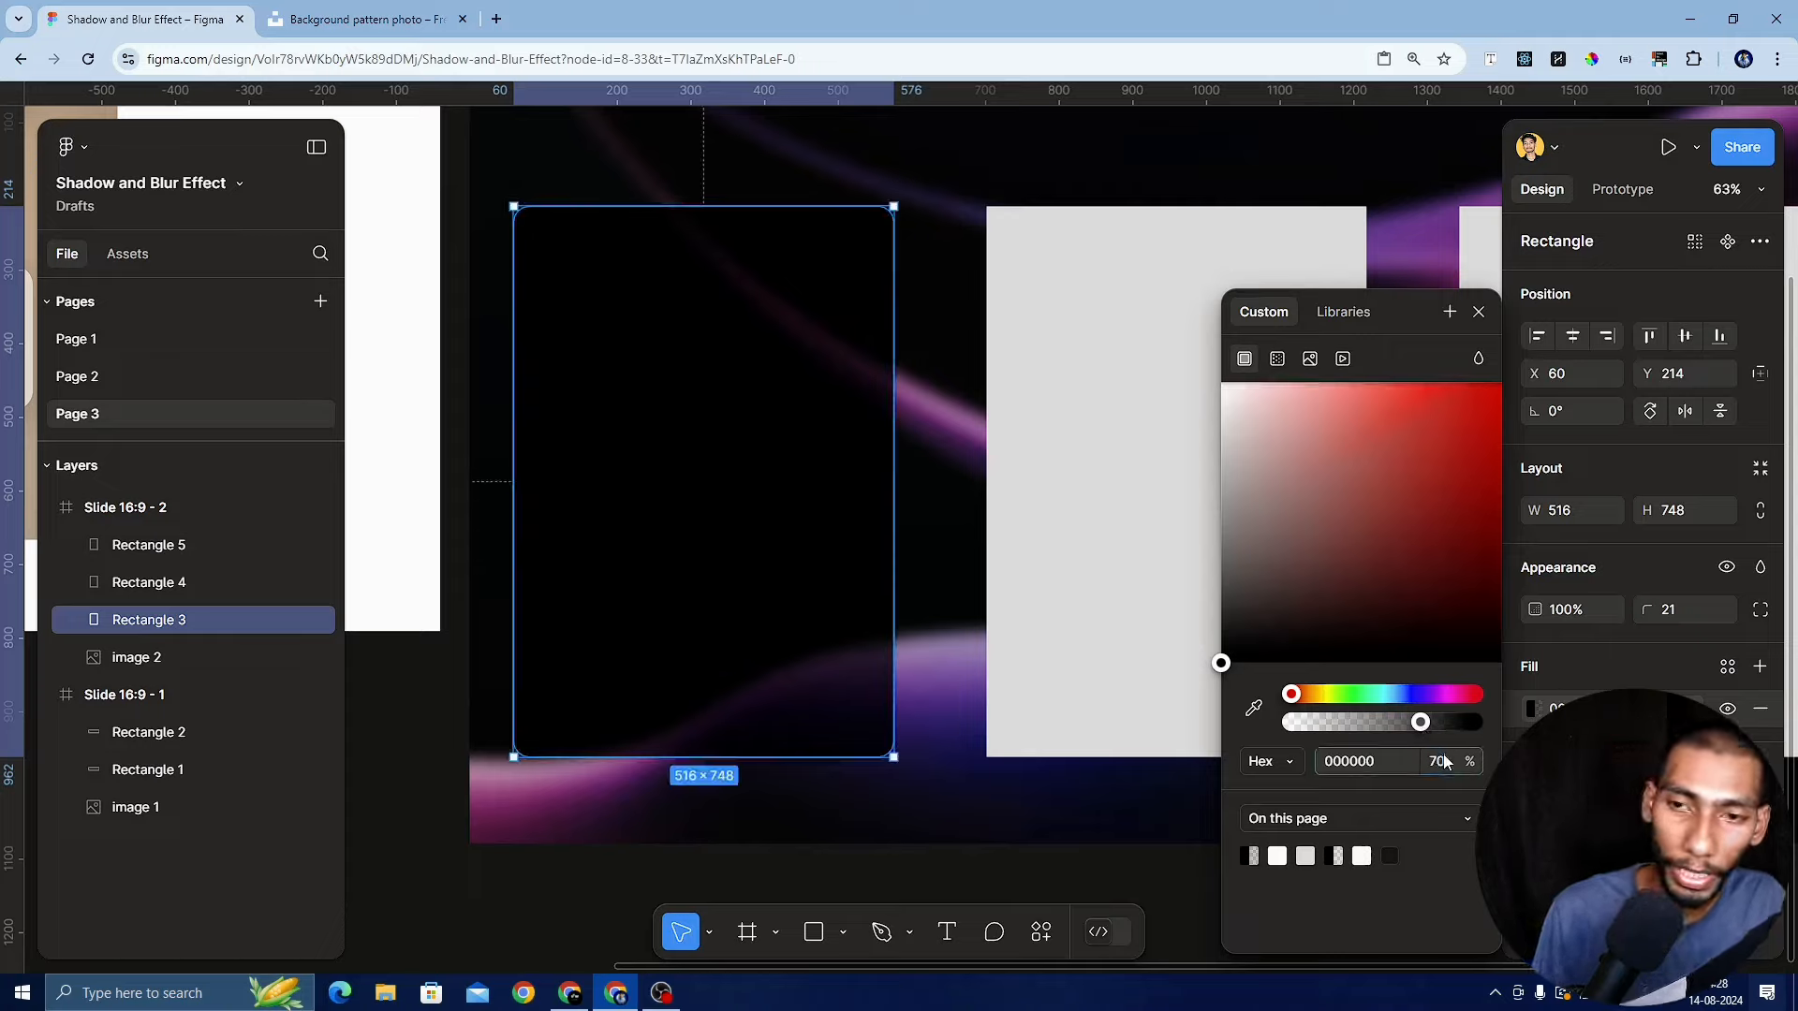
key(Return)
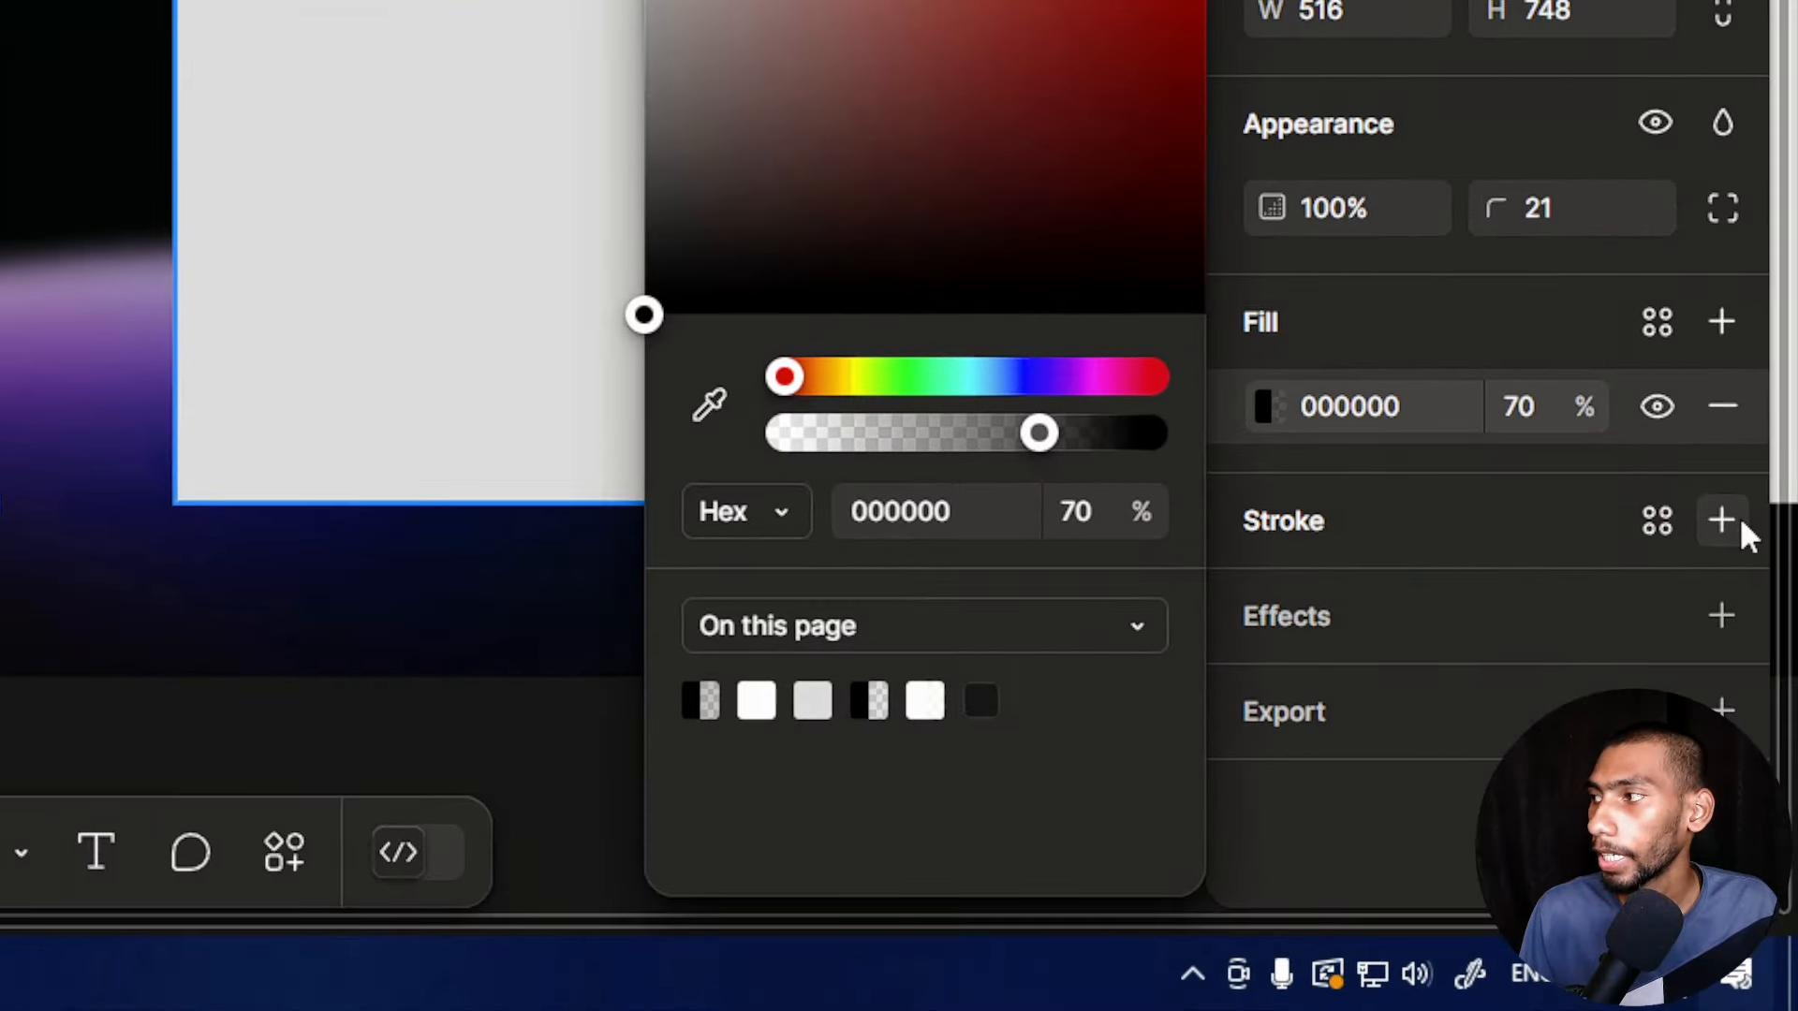
Add a stroke to the leftmost rectangle and change its colour to an angular gradient
click(1739, 522)
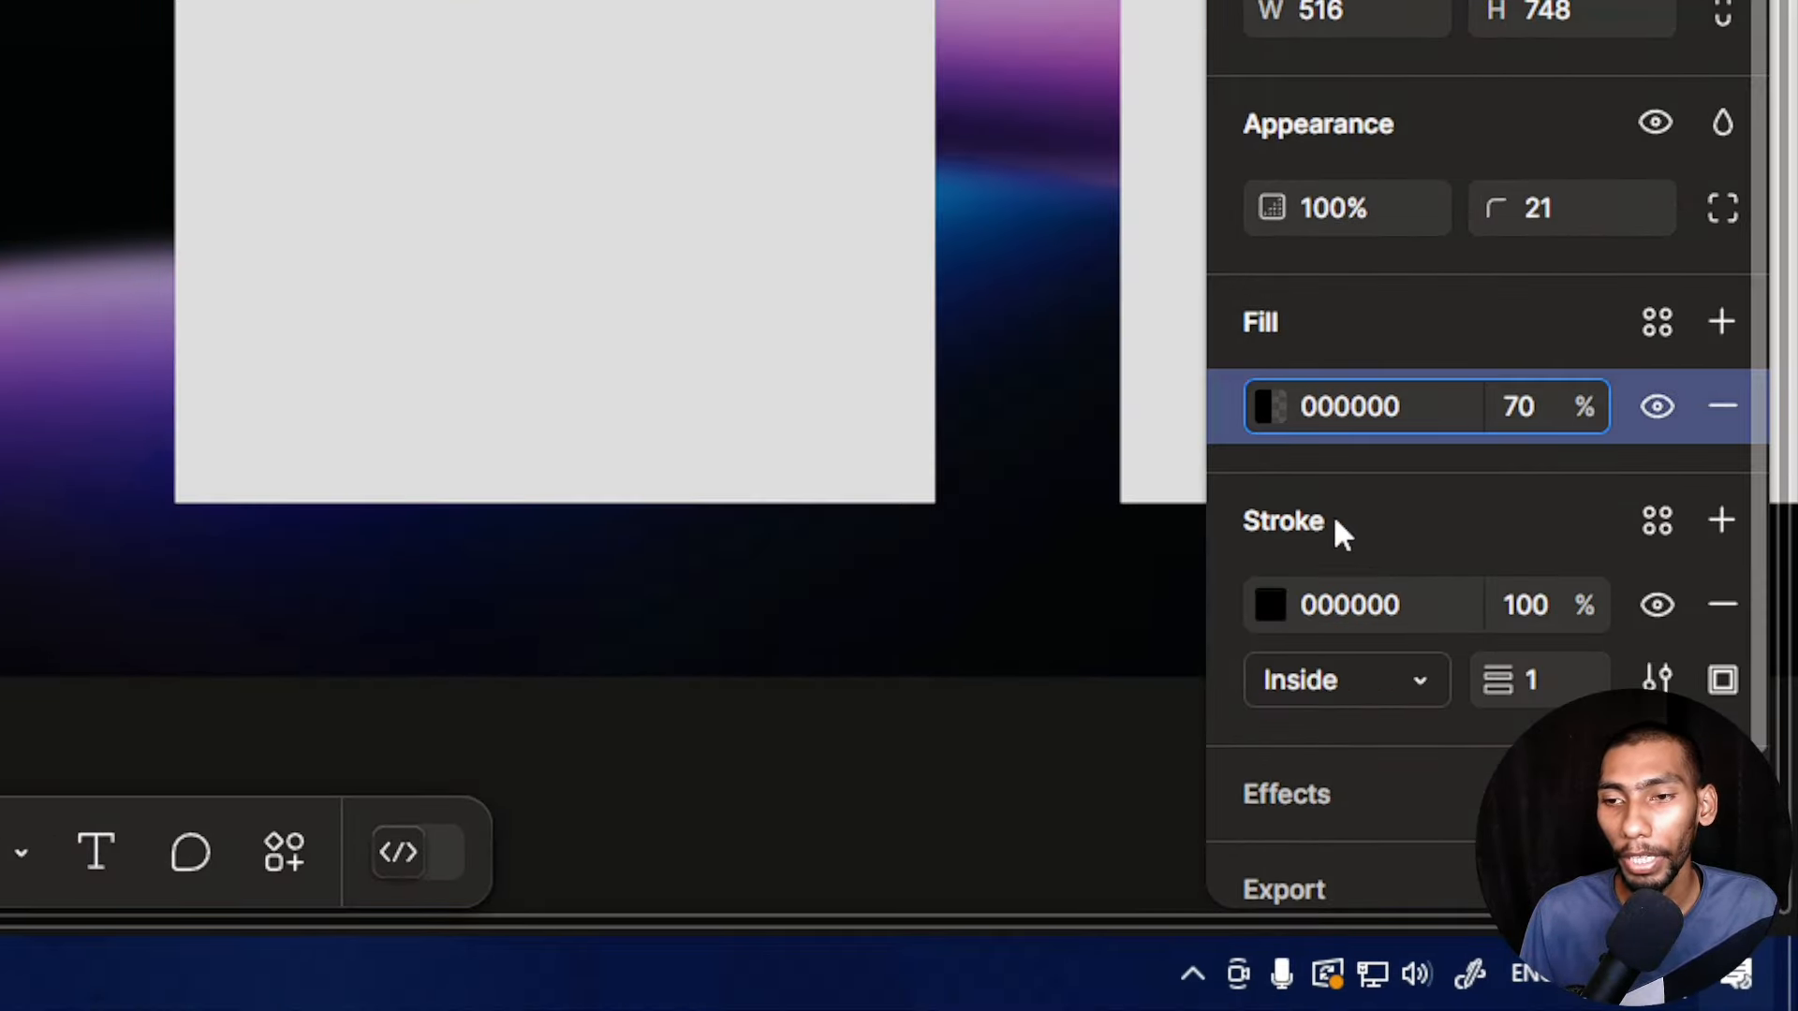
click(1269, 604)
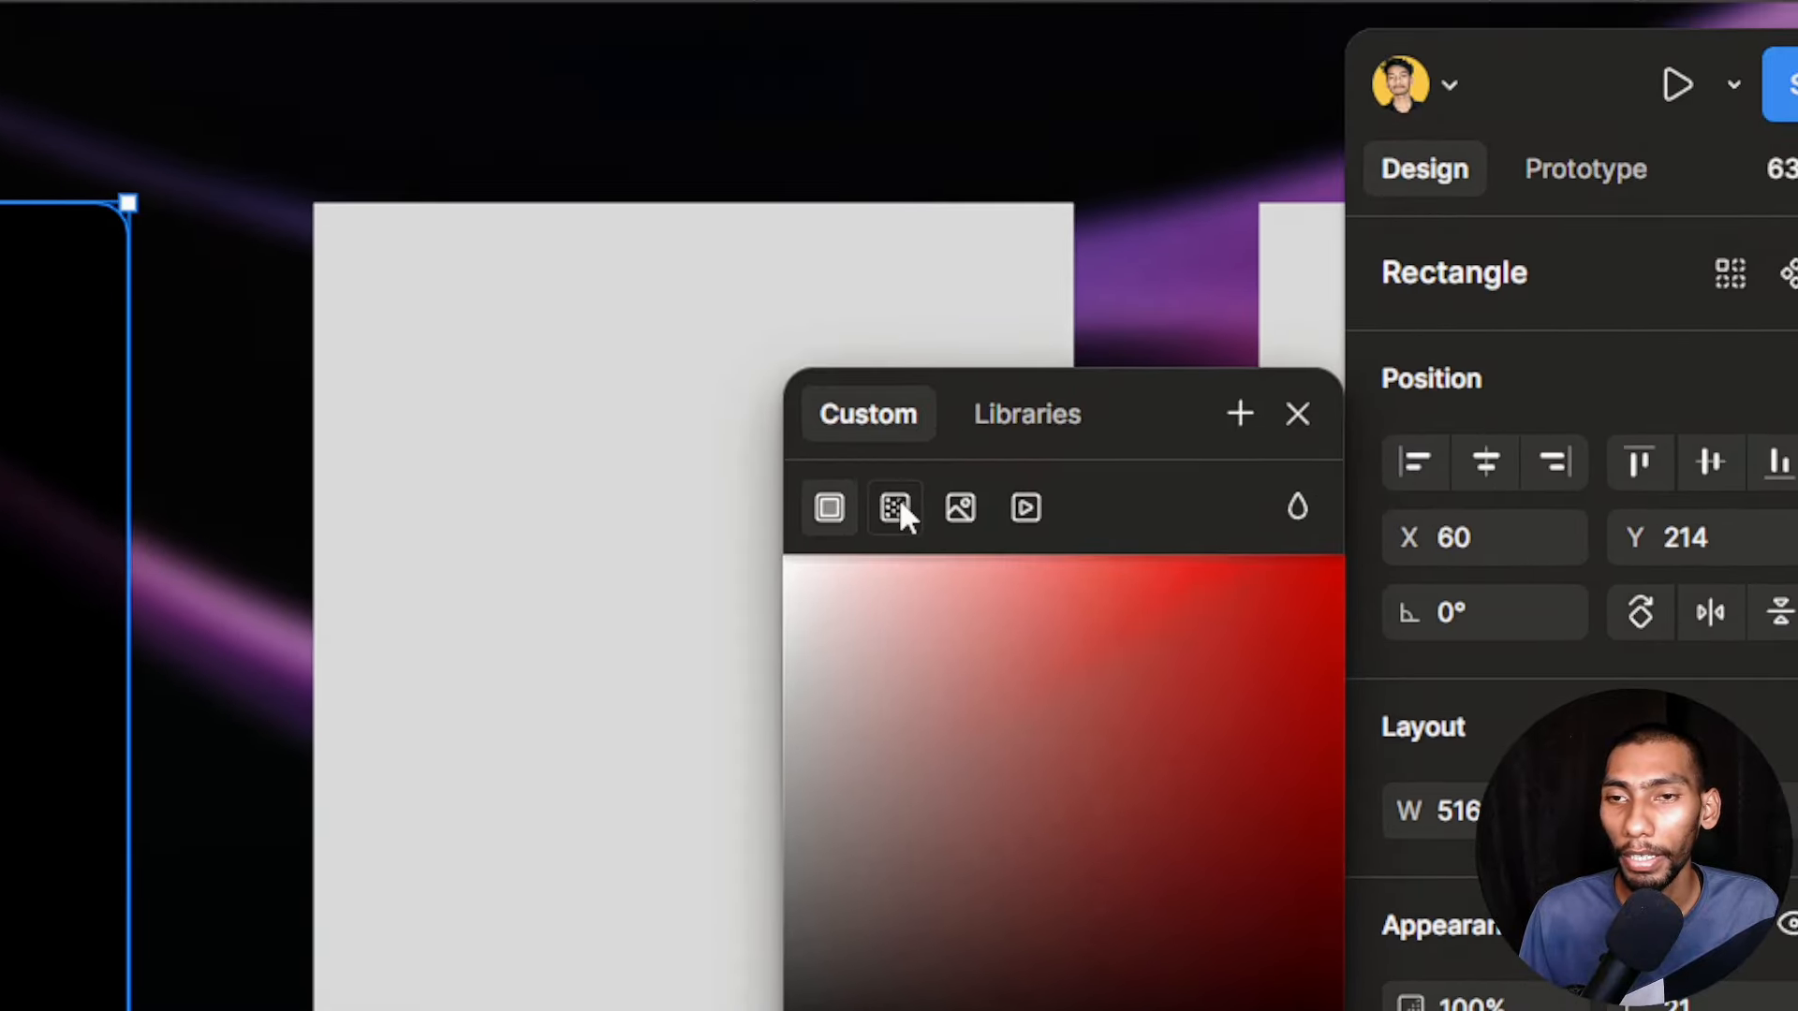
click(895, 507)
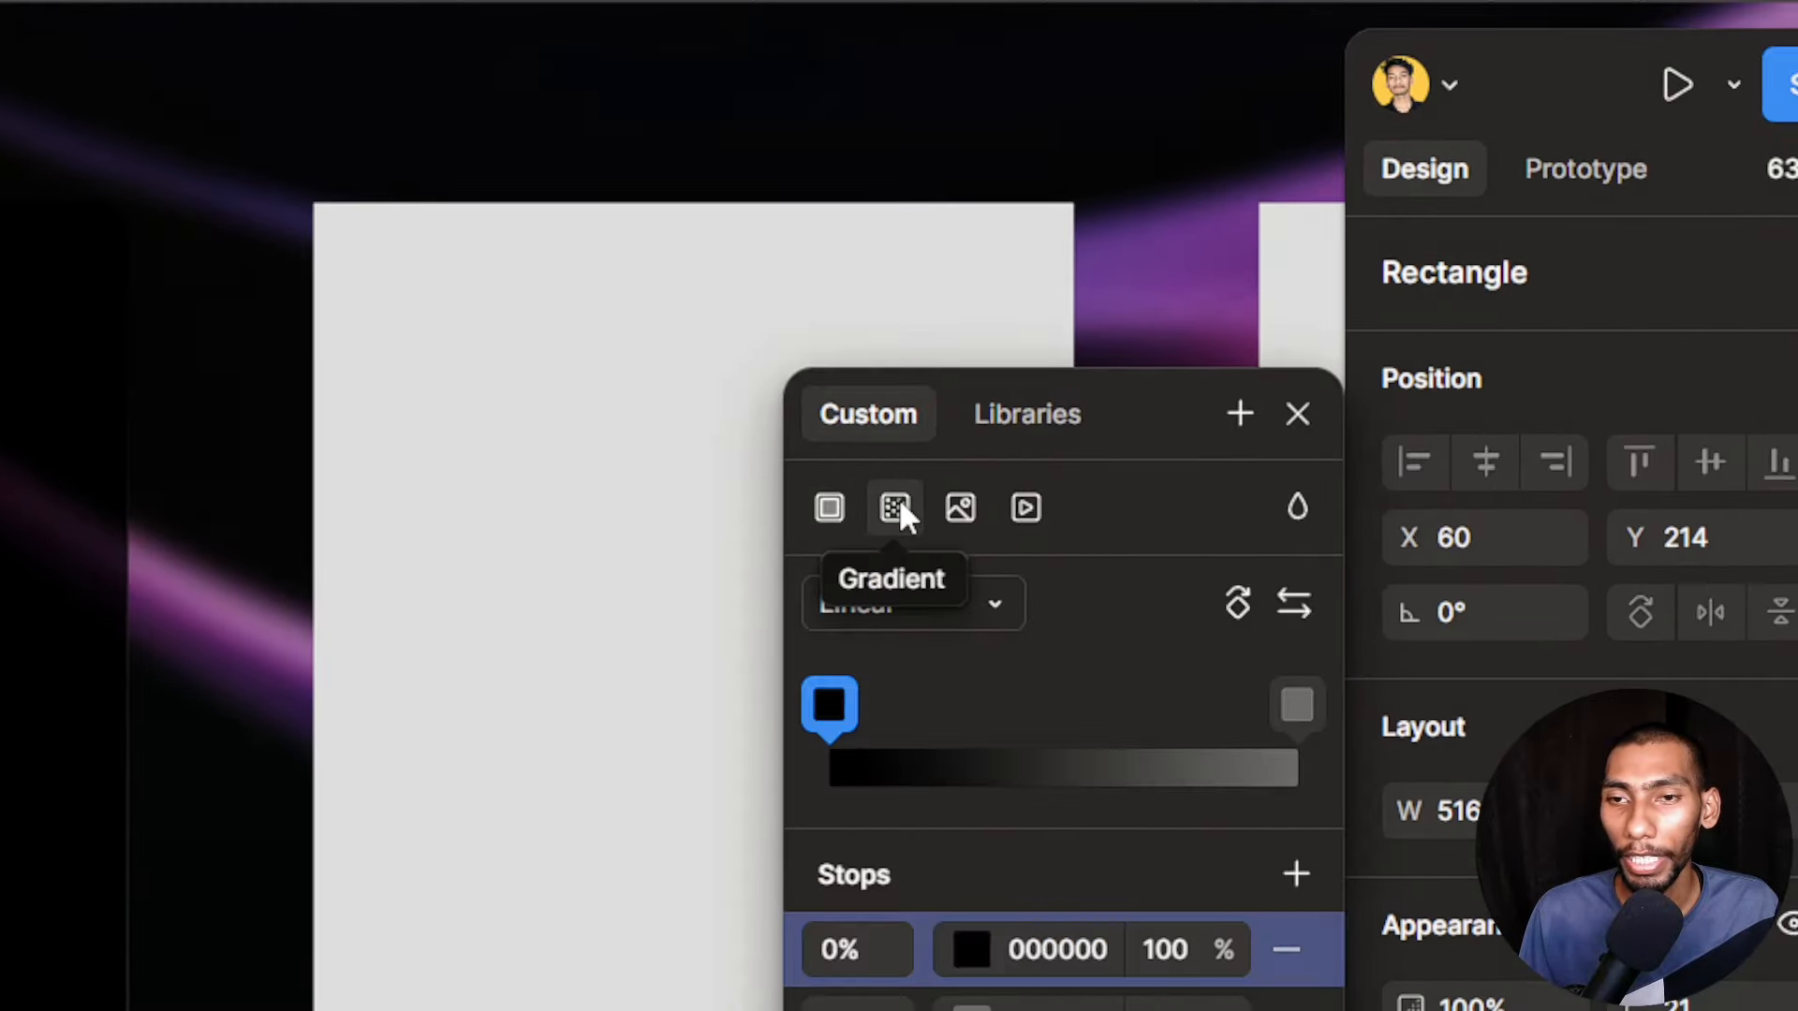
click(869, 614)
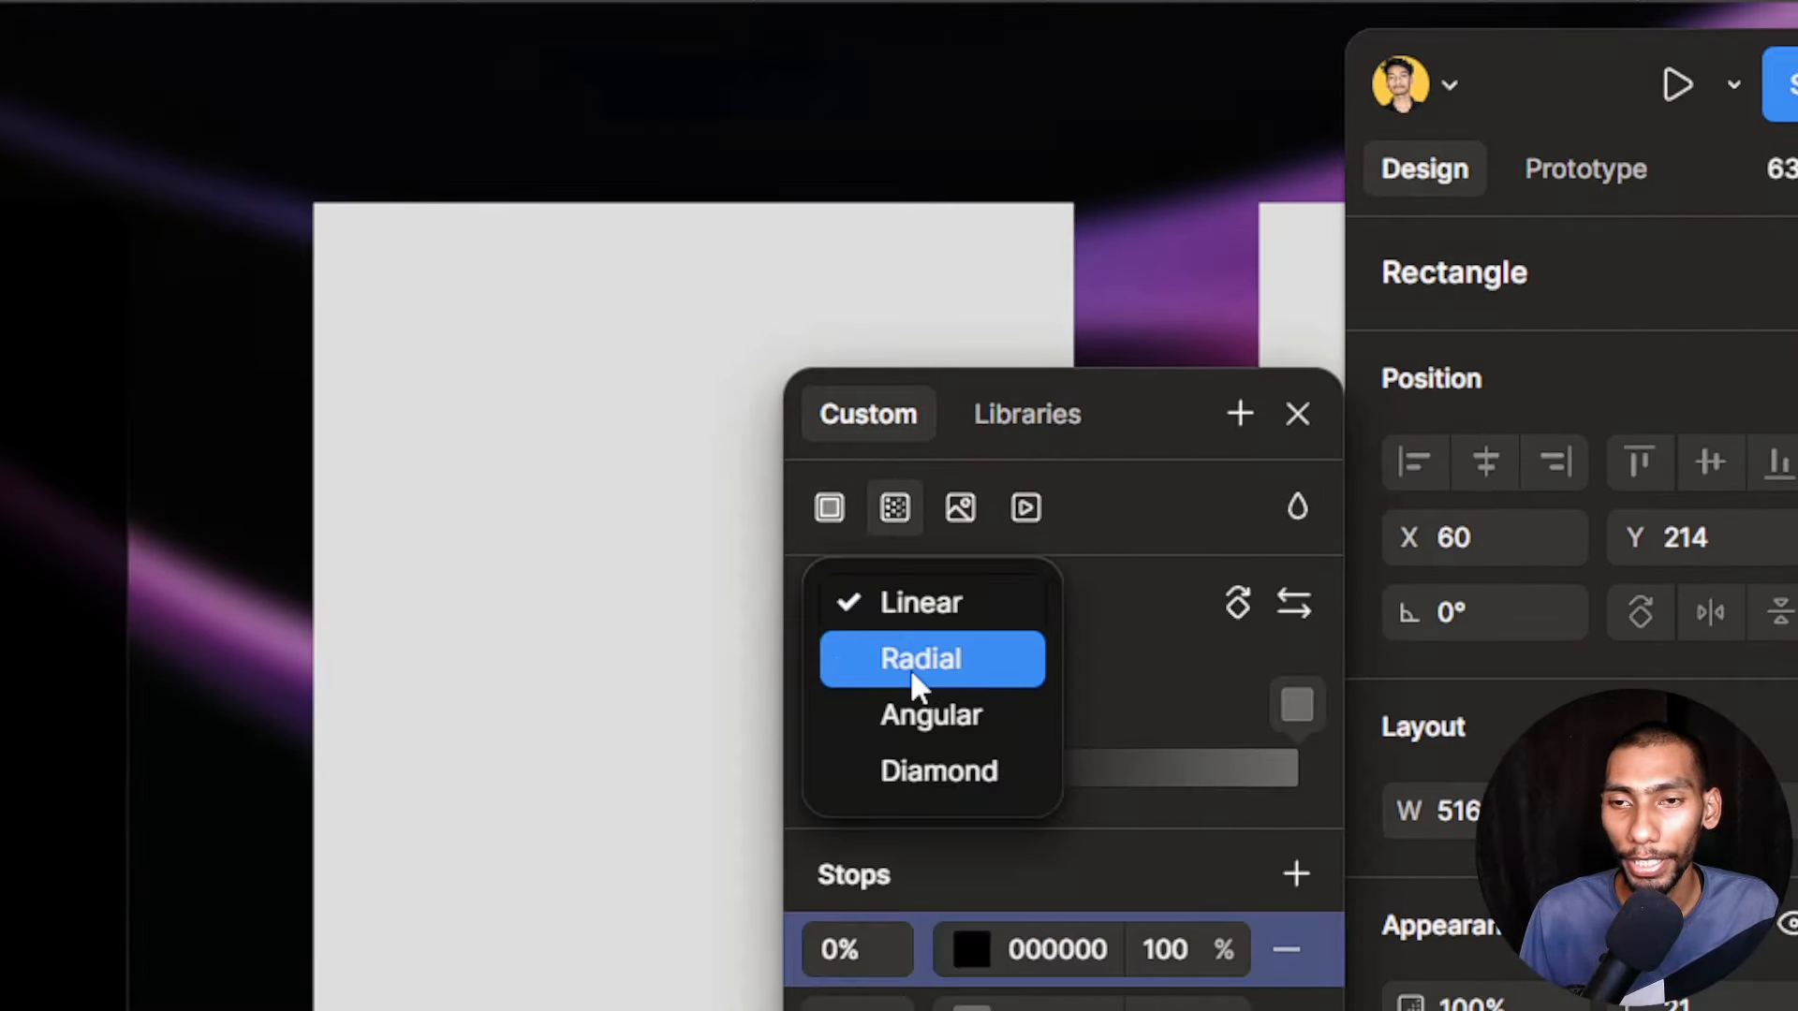
click(915, 740)
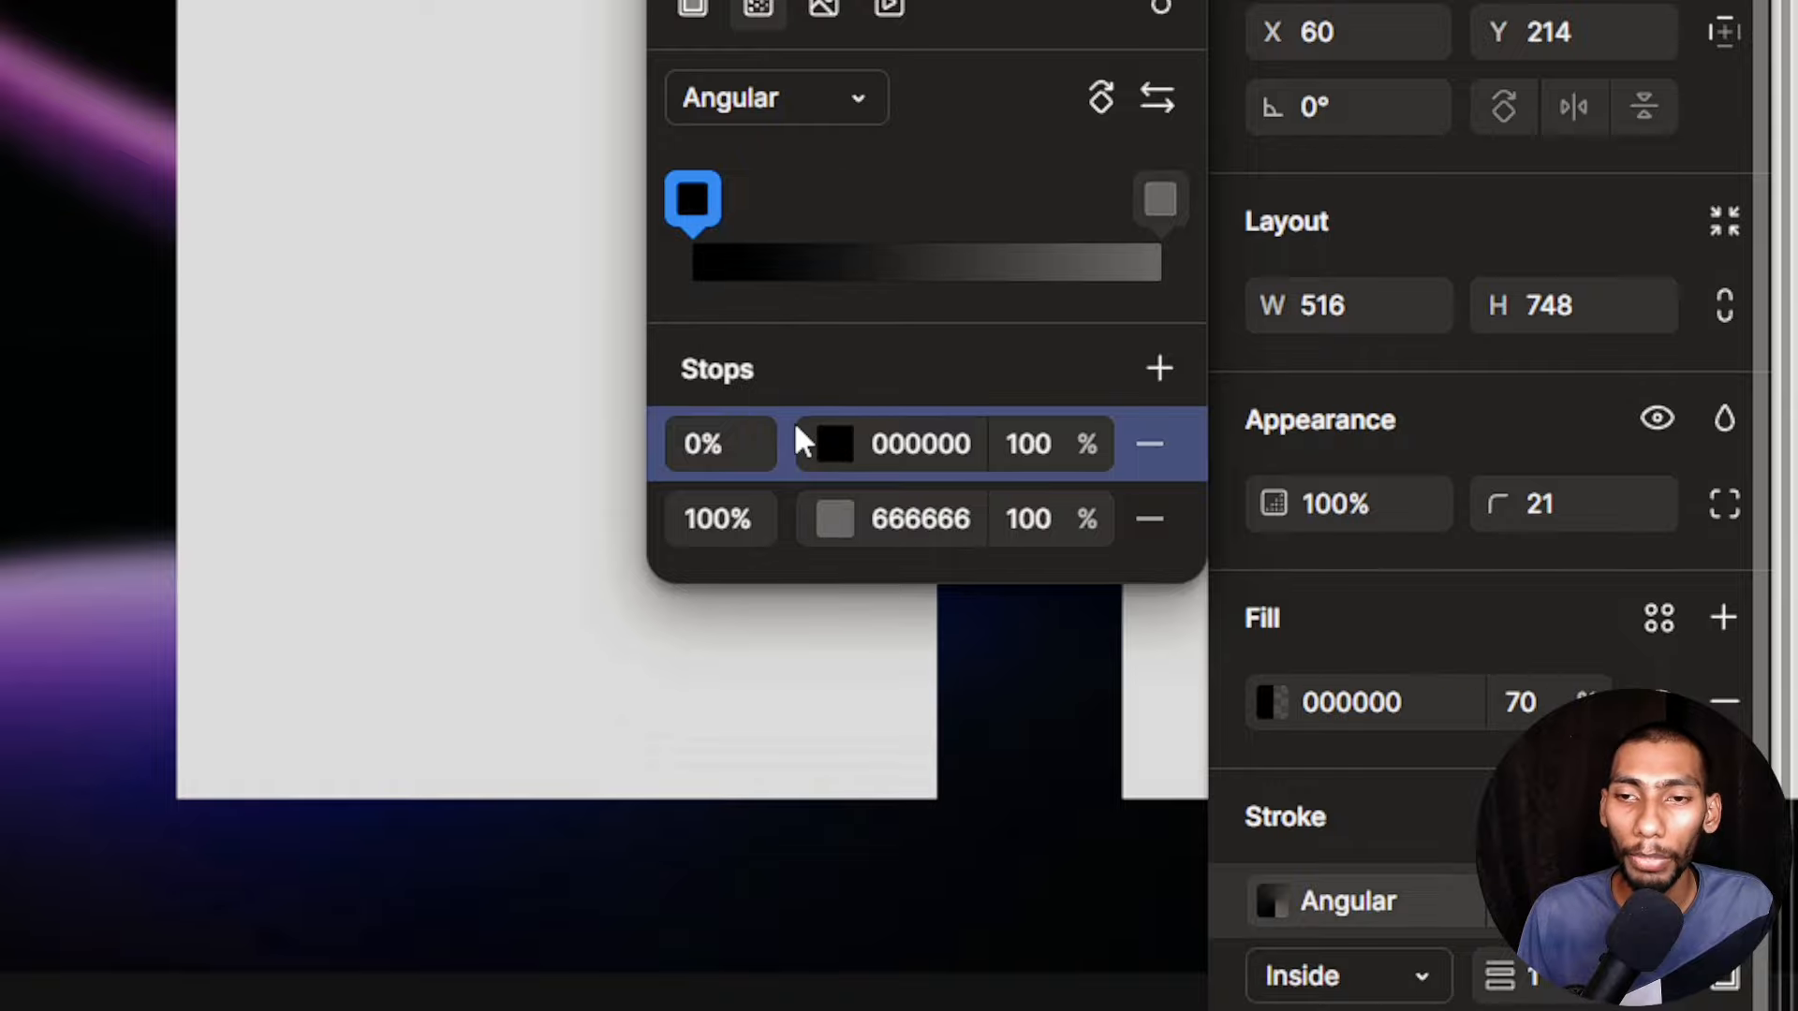
Colour the stroke gradient's 0% stop red FF2121 and its 100% stop blue 304EF8
click(834, 444)
click(581, 453)
click(556, 30)
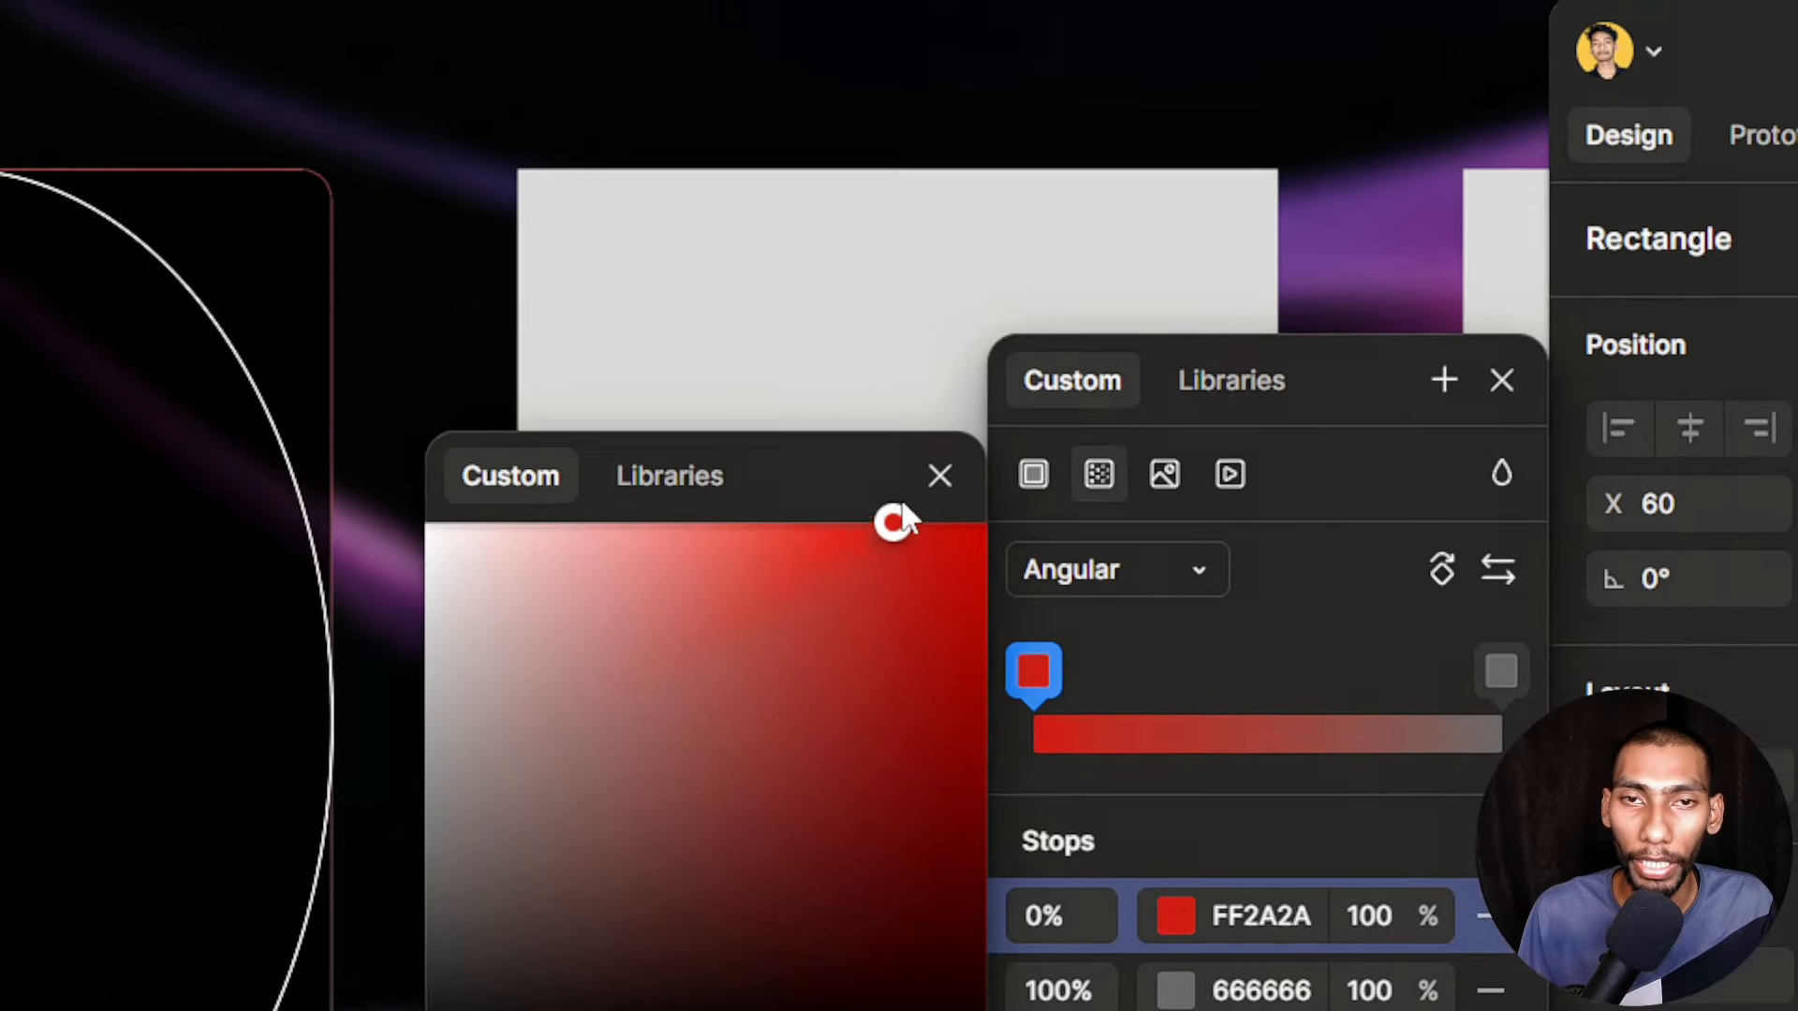
drag(902, 513, 913, 523)
click(1501, 671)
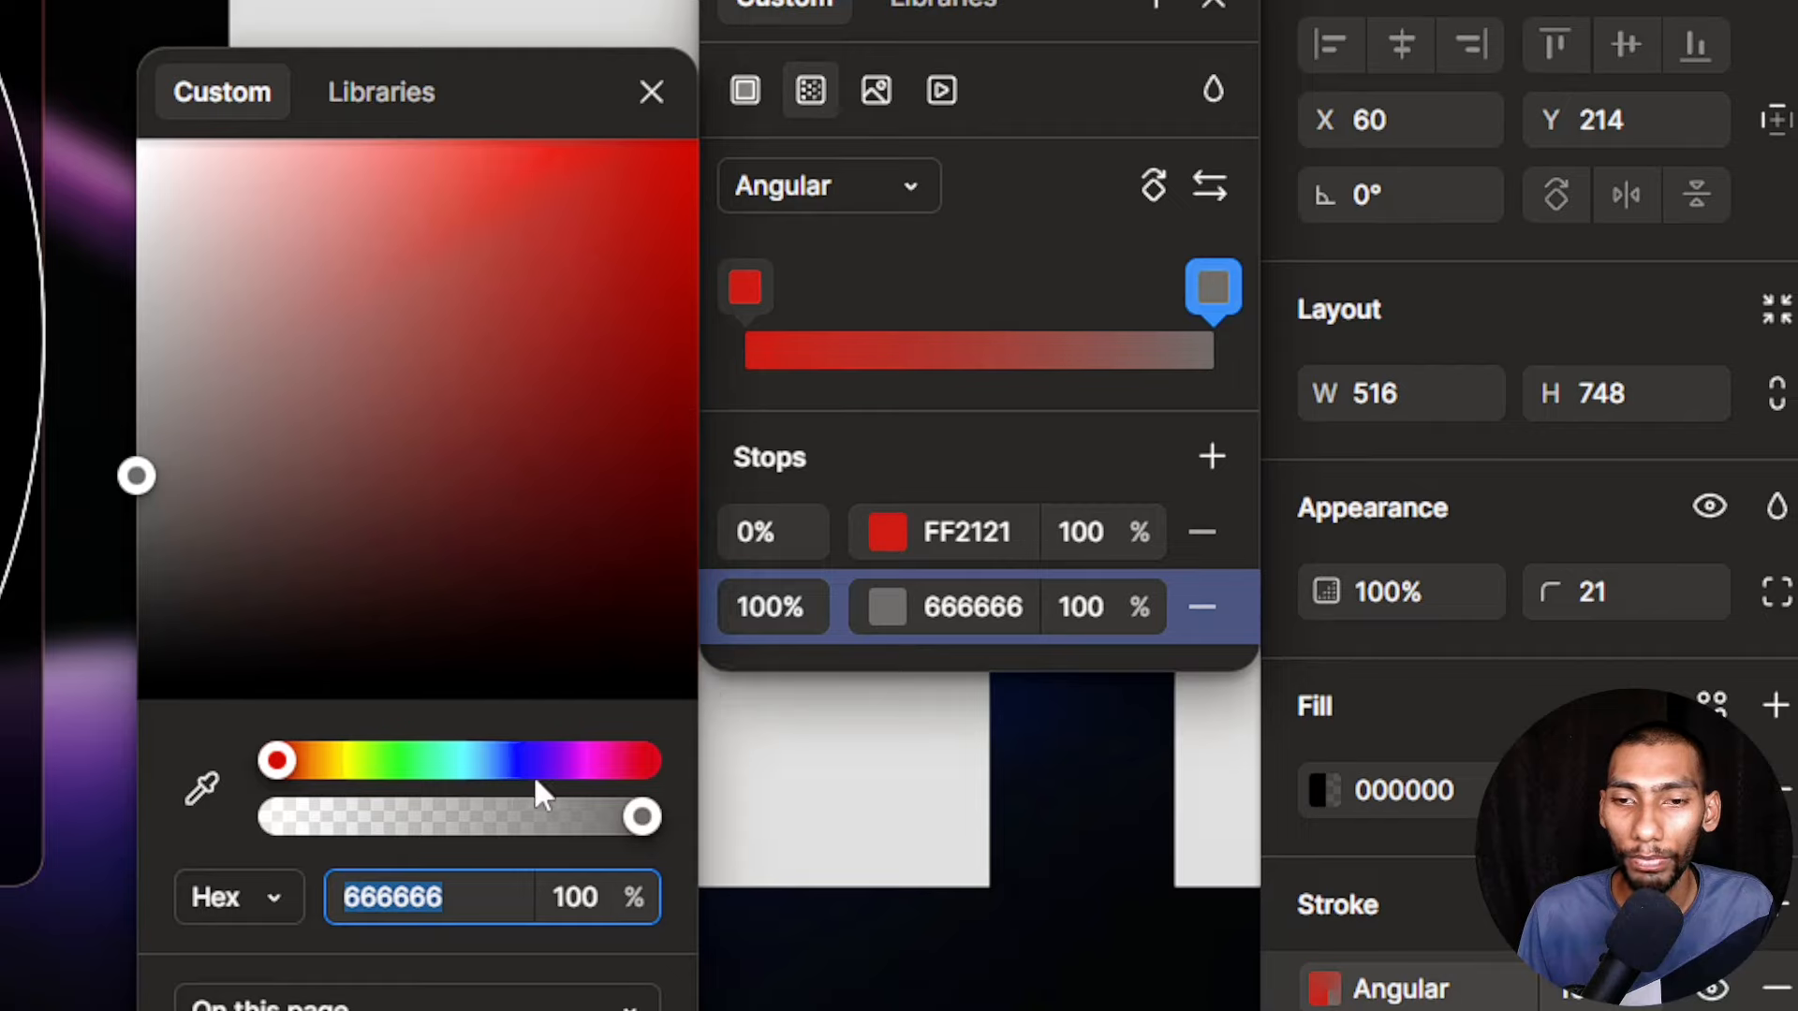
click(510, 760)
drag(517, 416, 591, 182)
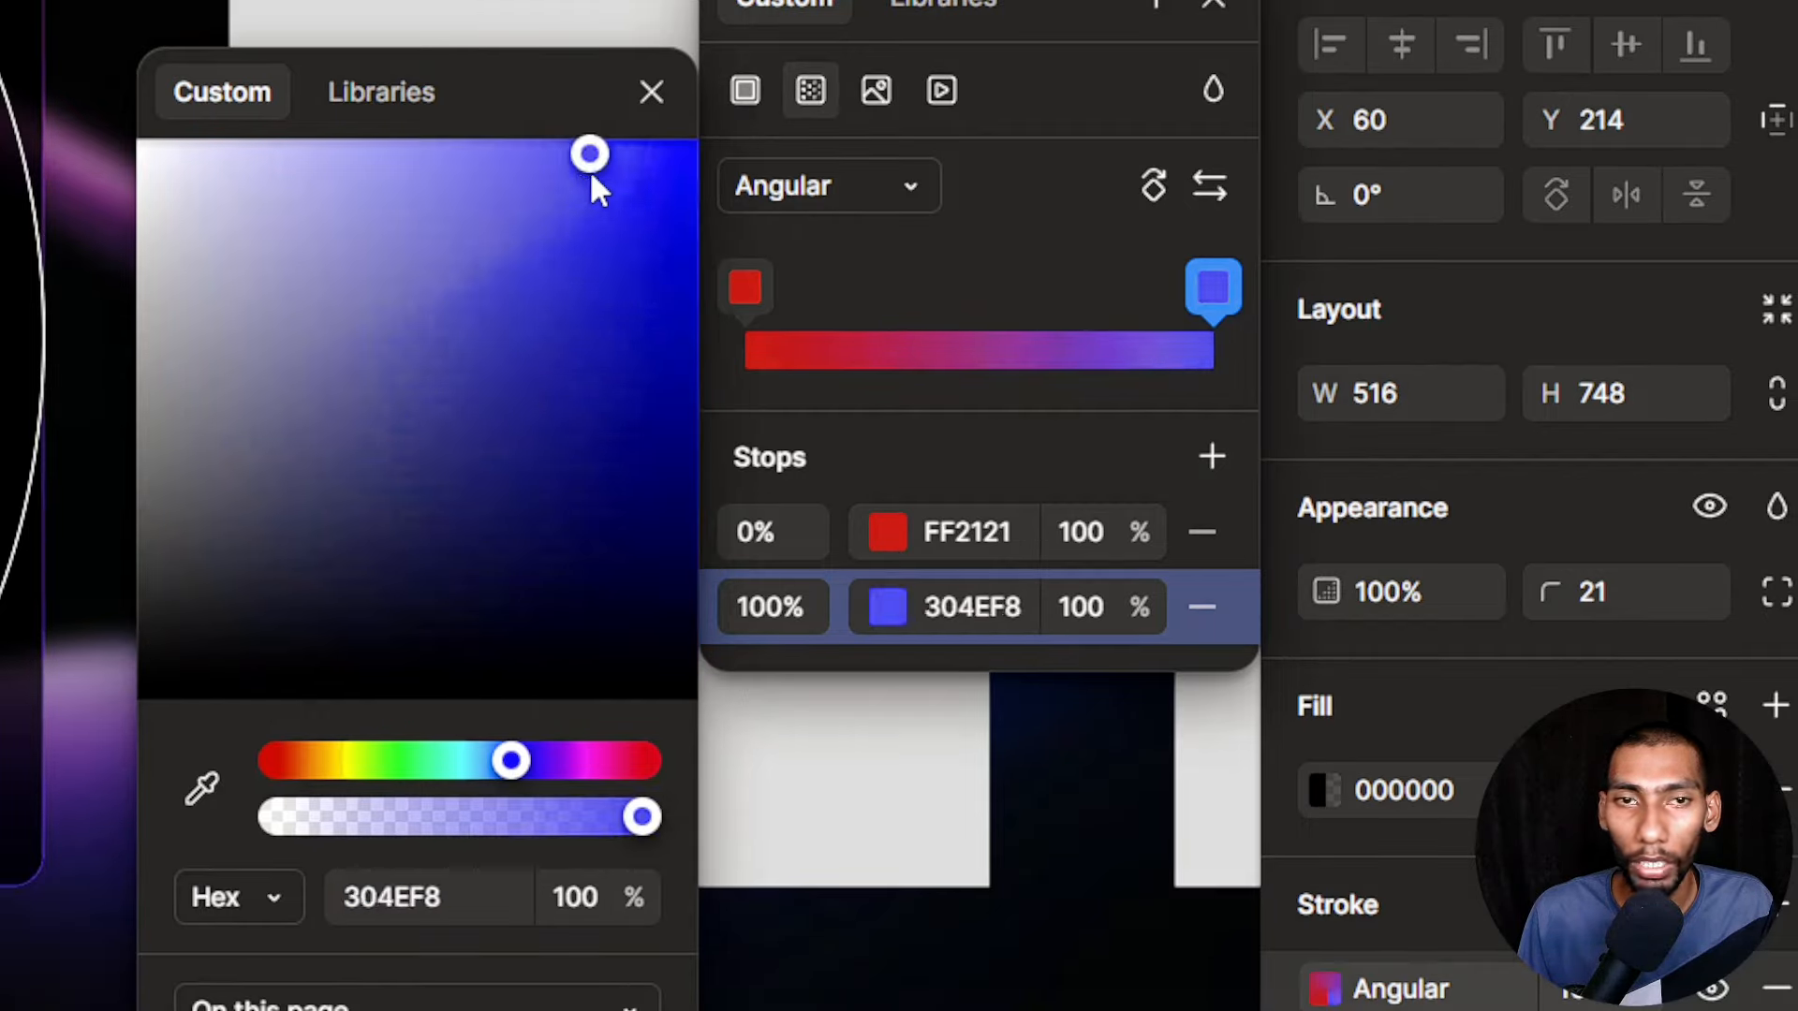
Add a green 3BC532 stop at 51% to the stroke gradient and rotate the gradient diagonally across the card
click(985, 352)
drag(447, 766, 395, 764)
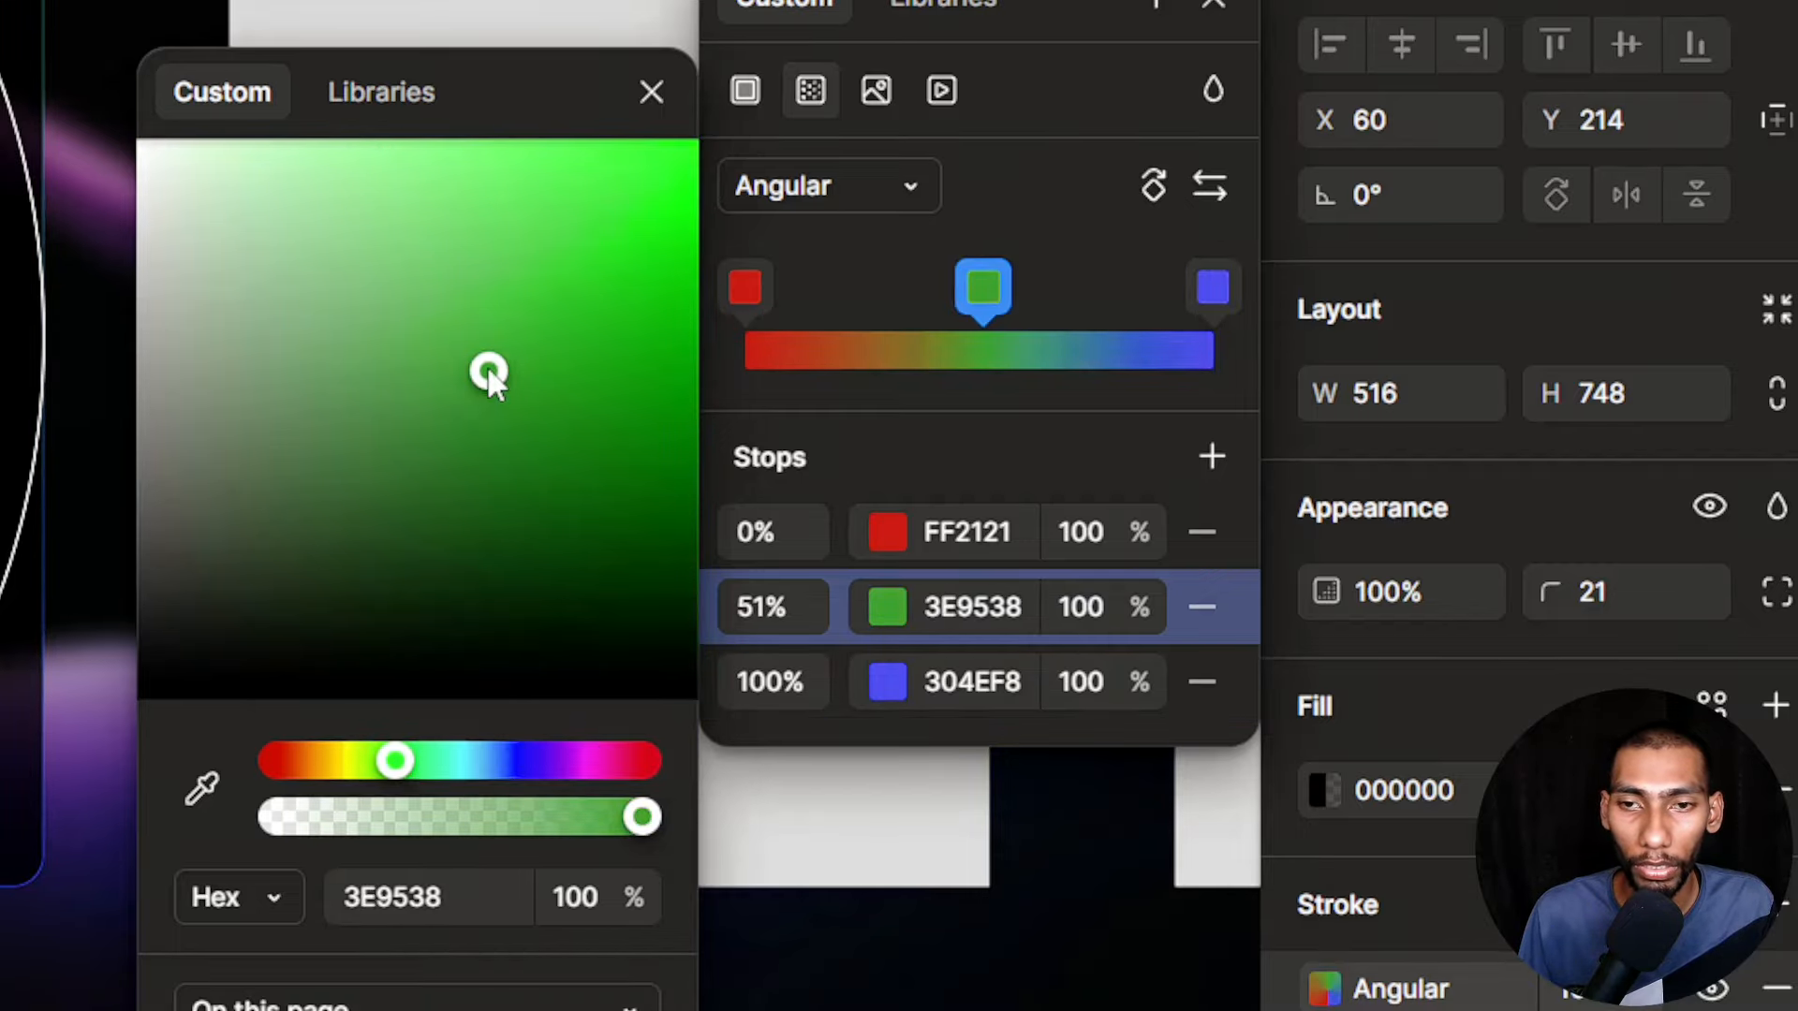
drag(487, 367, 556, 283)
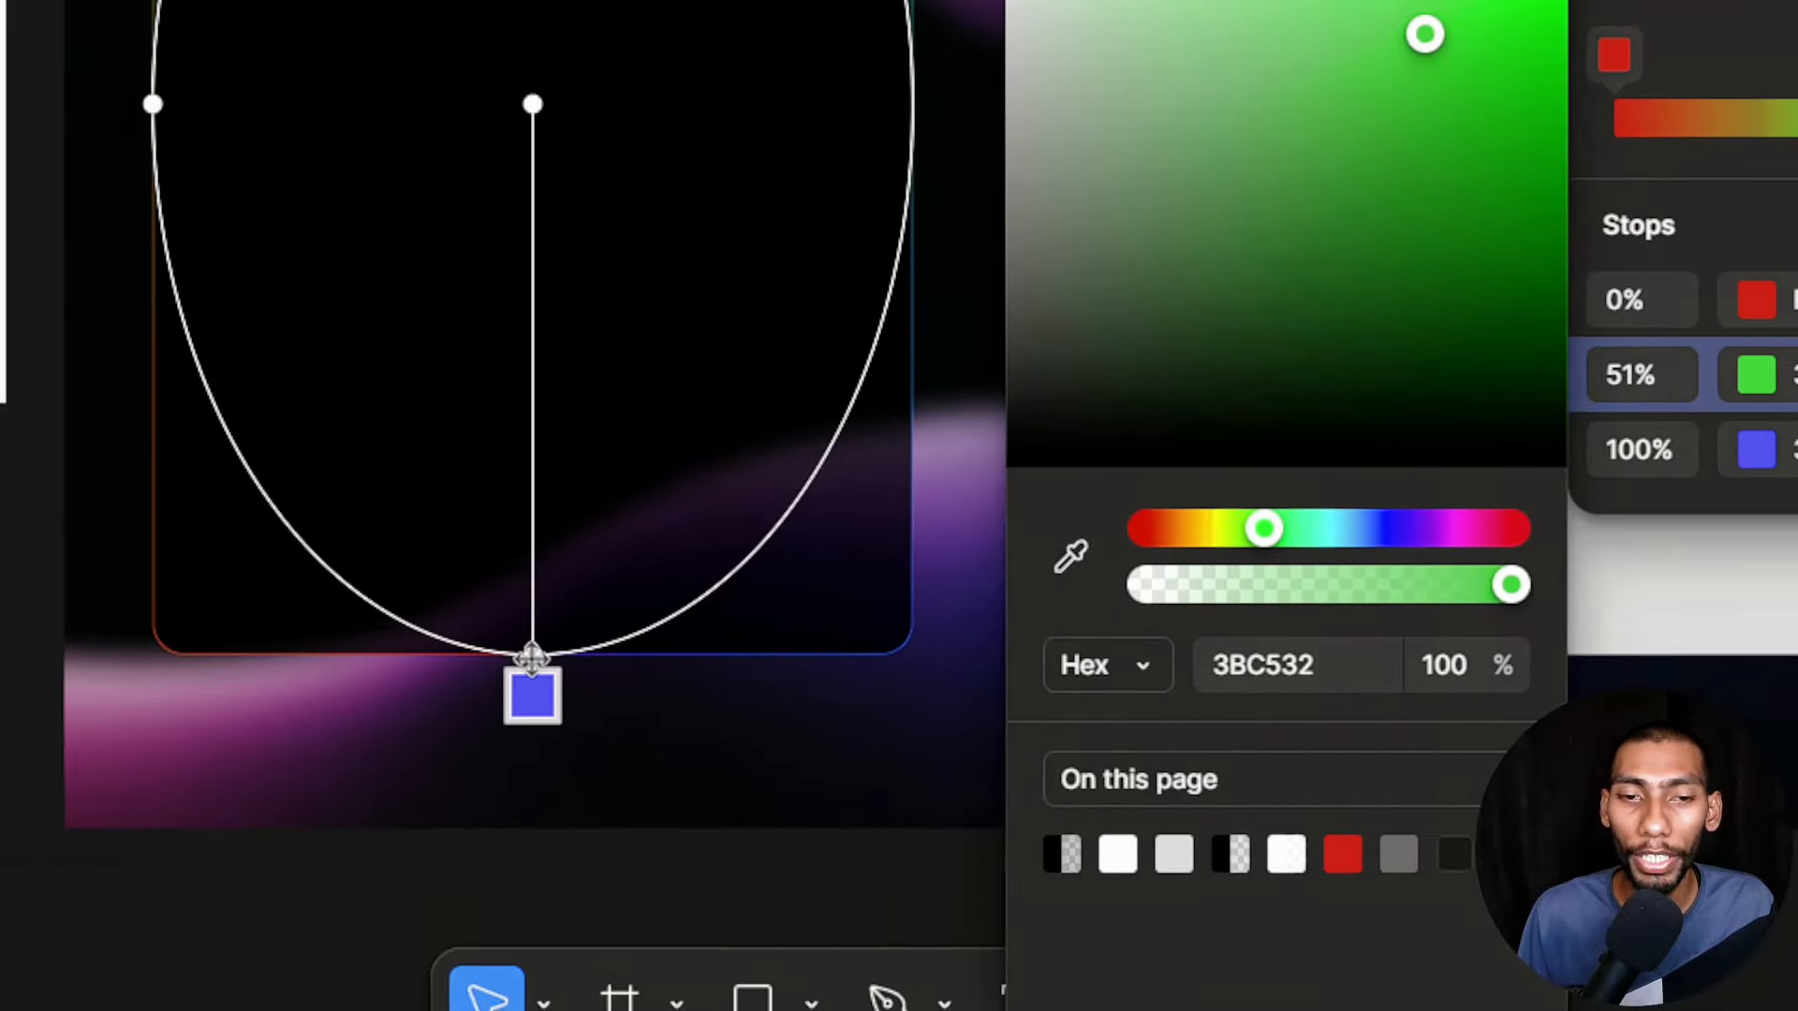
drag(531, 658, 659, 536)
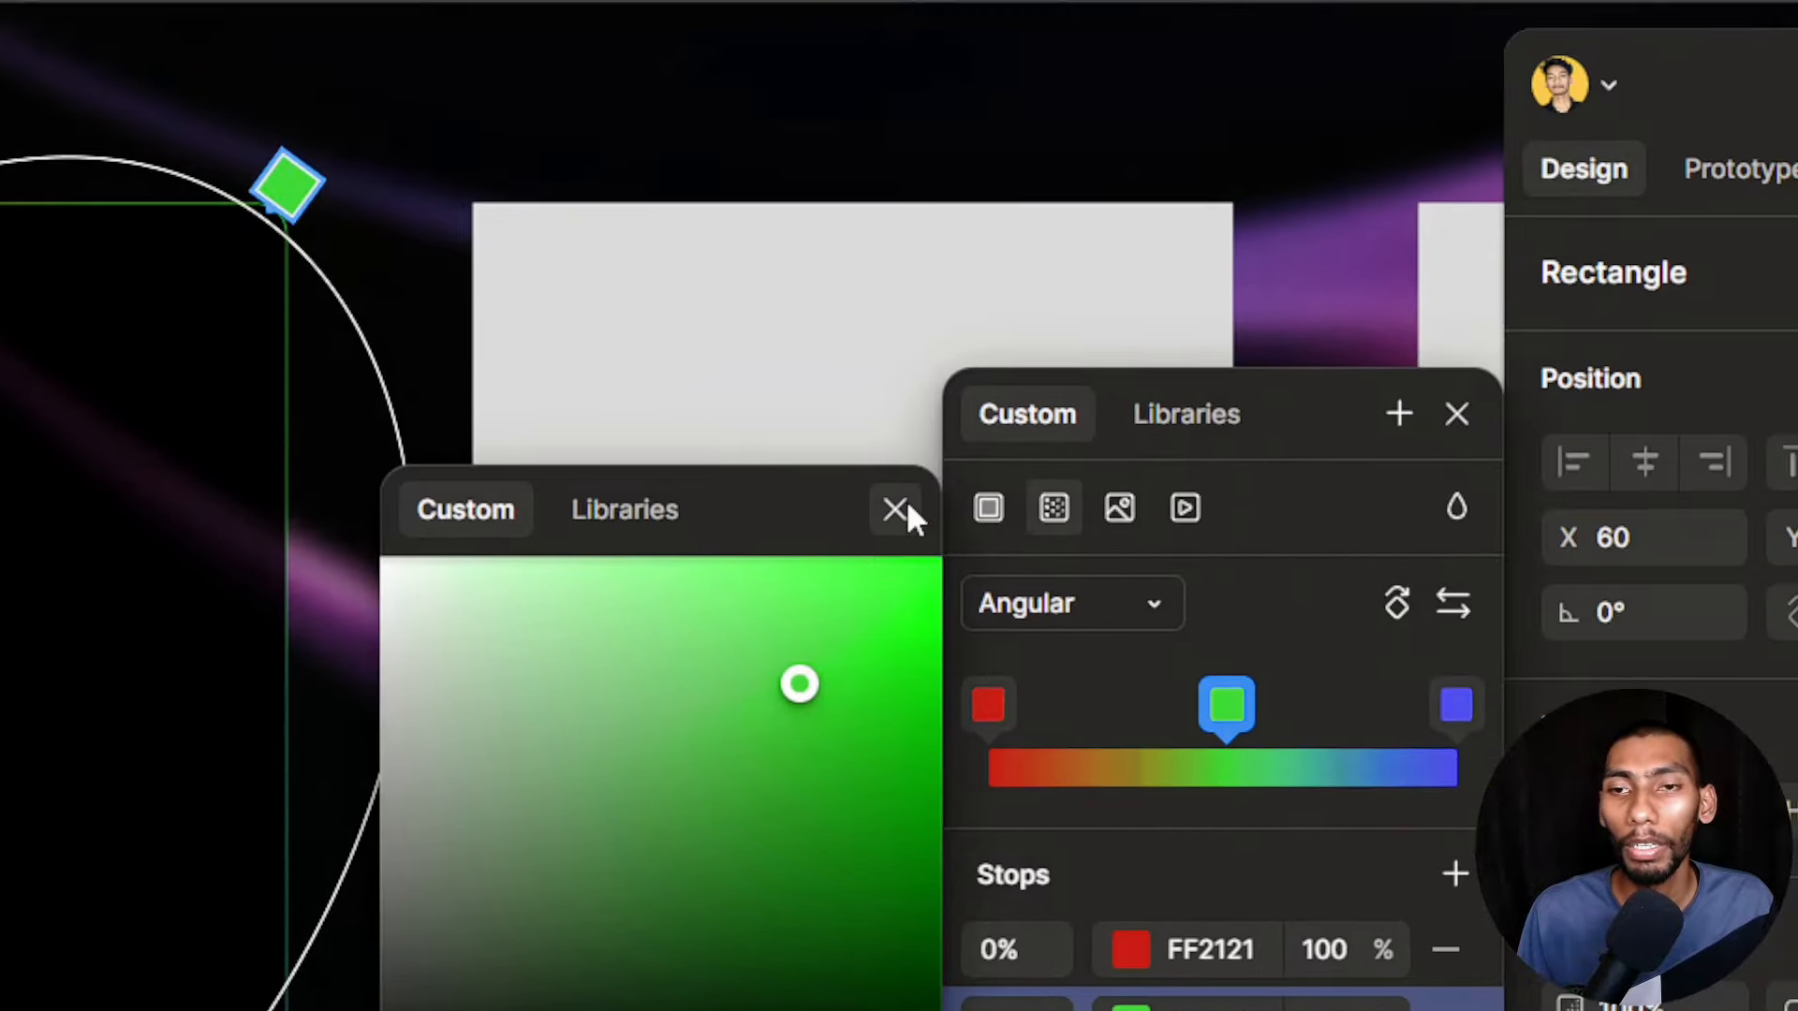
click(895, 510)
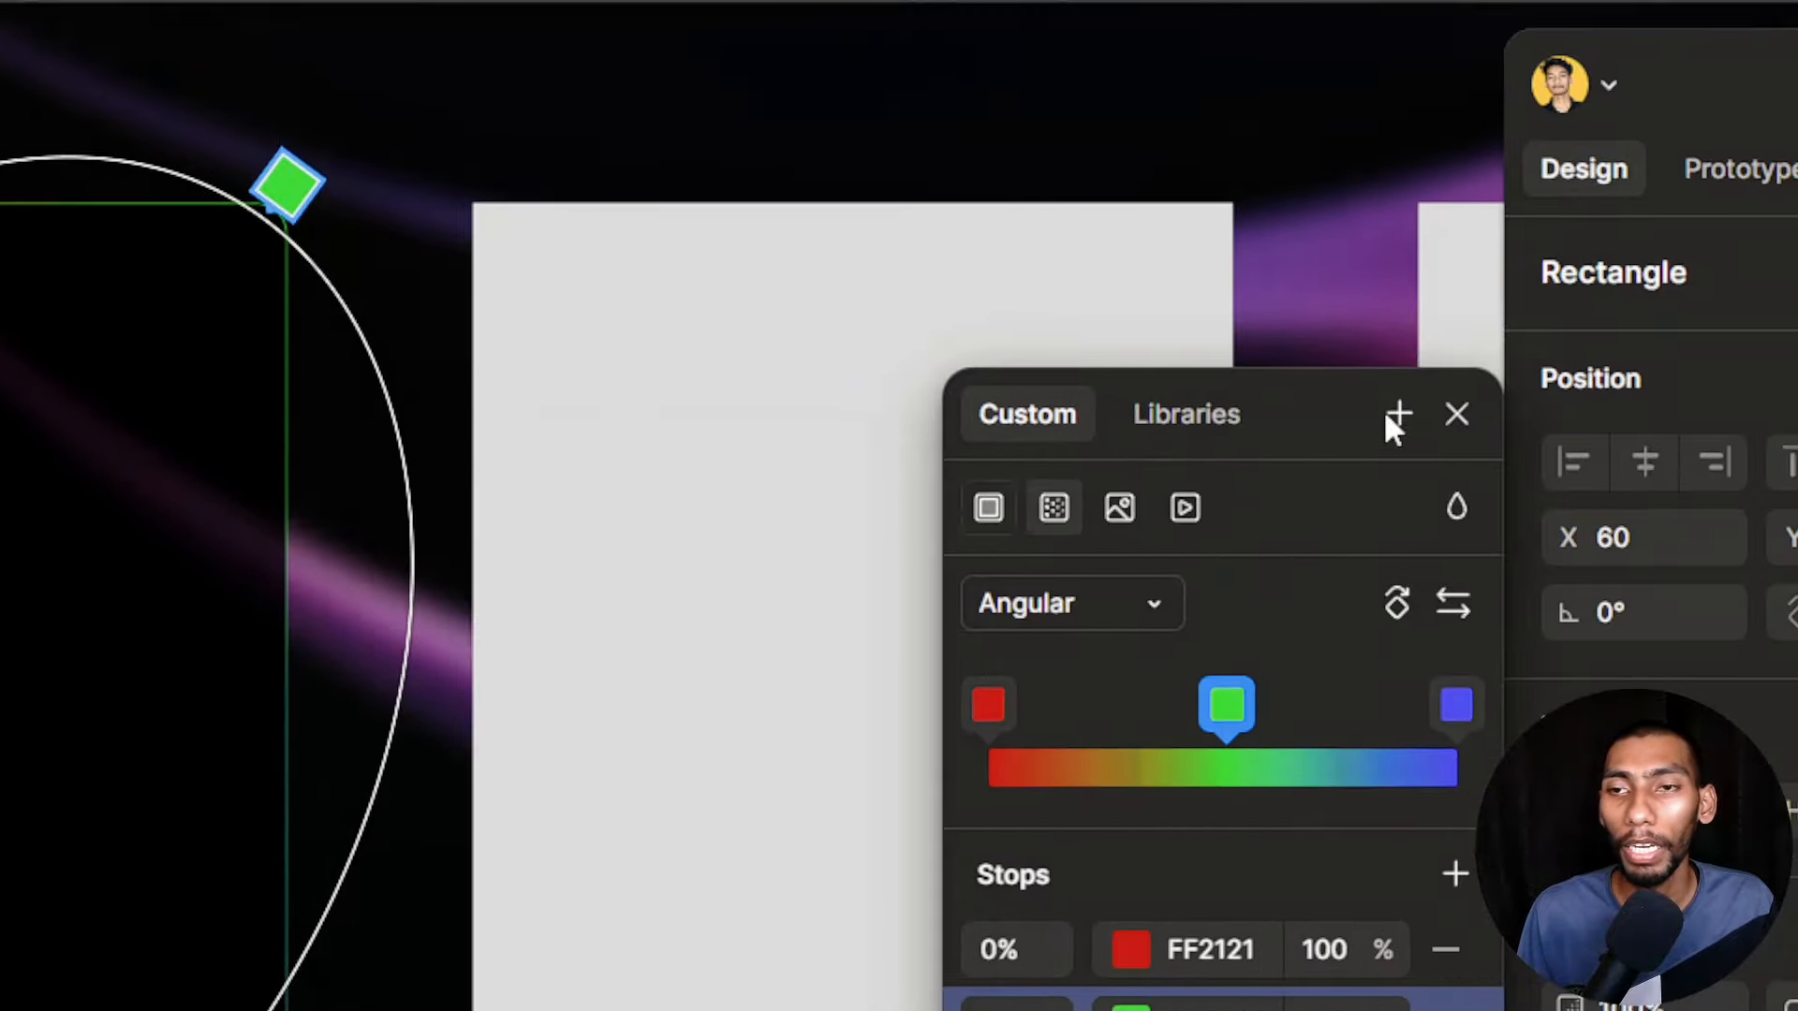
click(1457, 414)
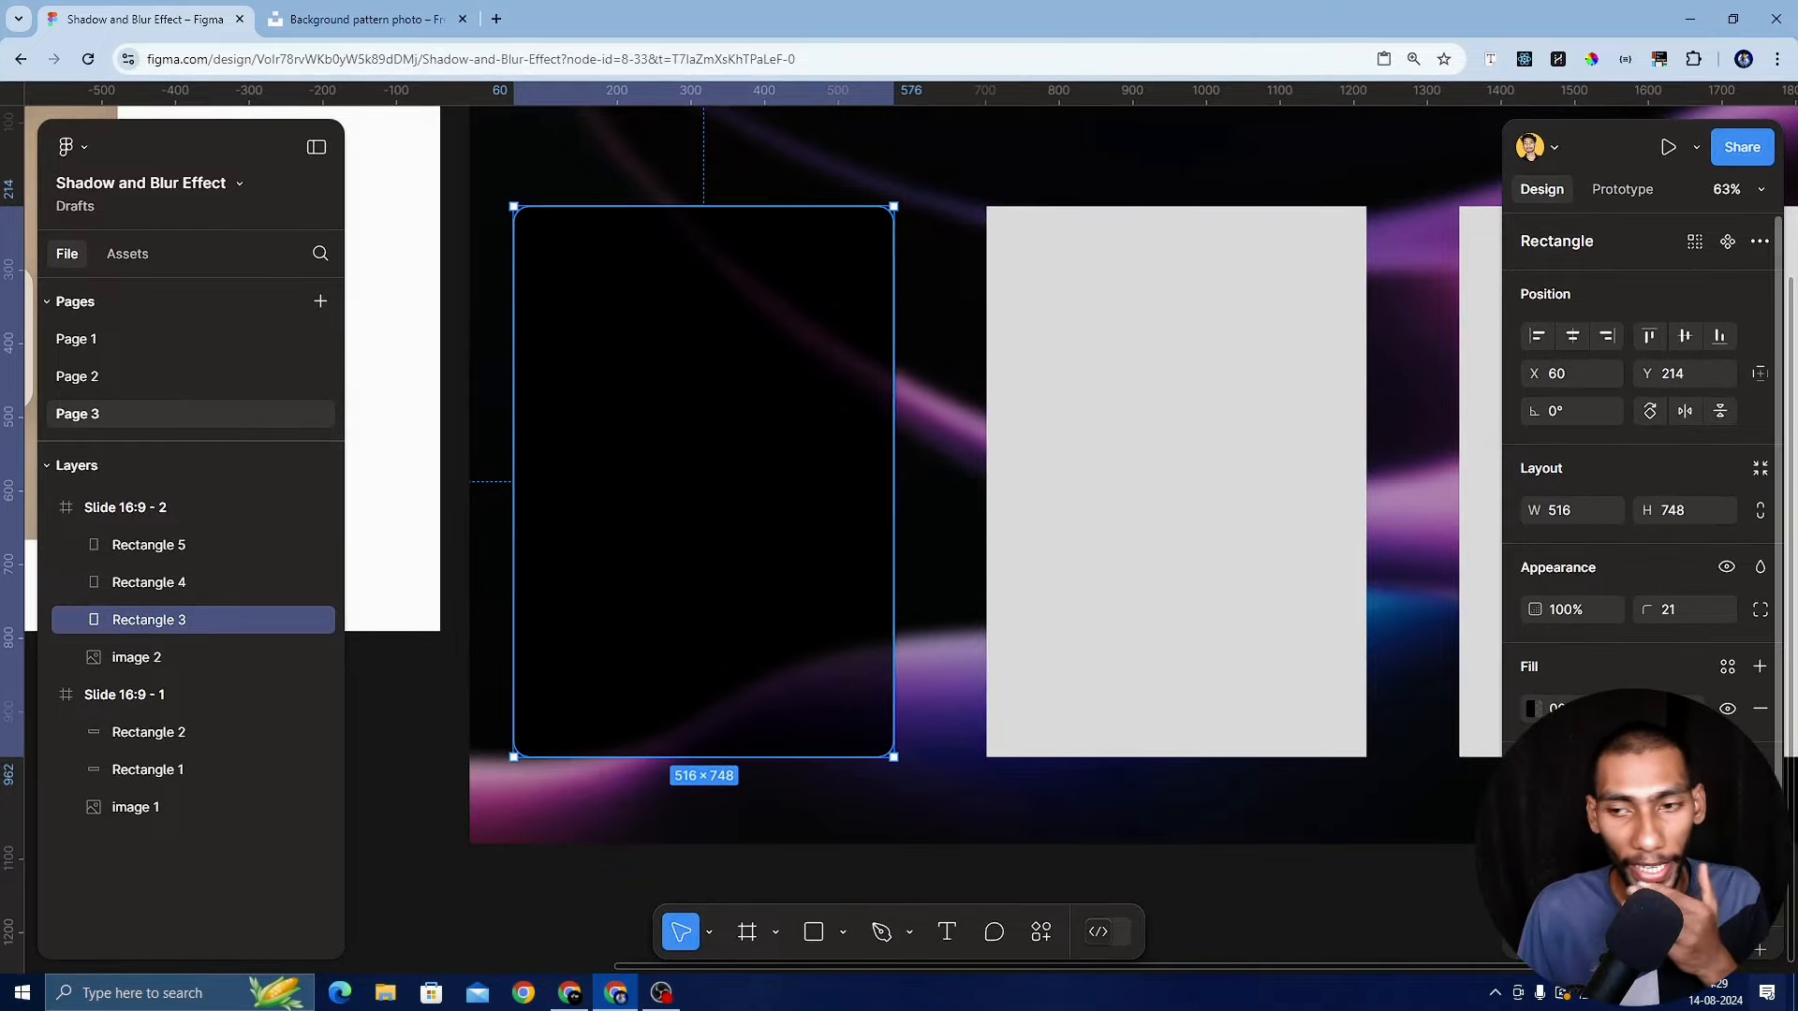
Set the leftmost rectangle's stroke weight to 2 and deselect the card
click(1683, 846)
text(`)
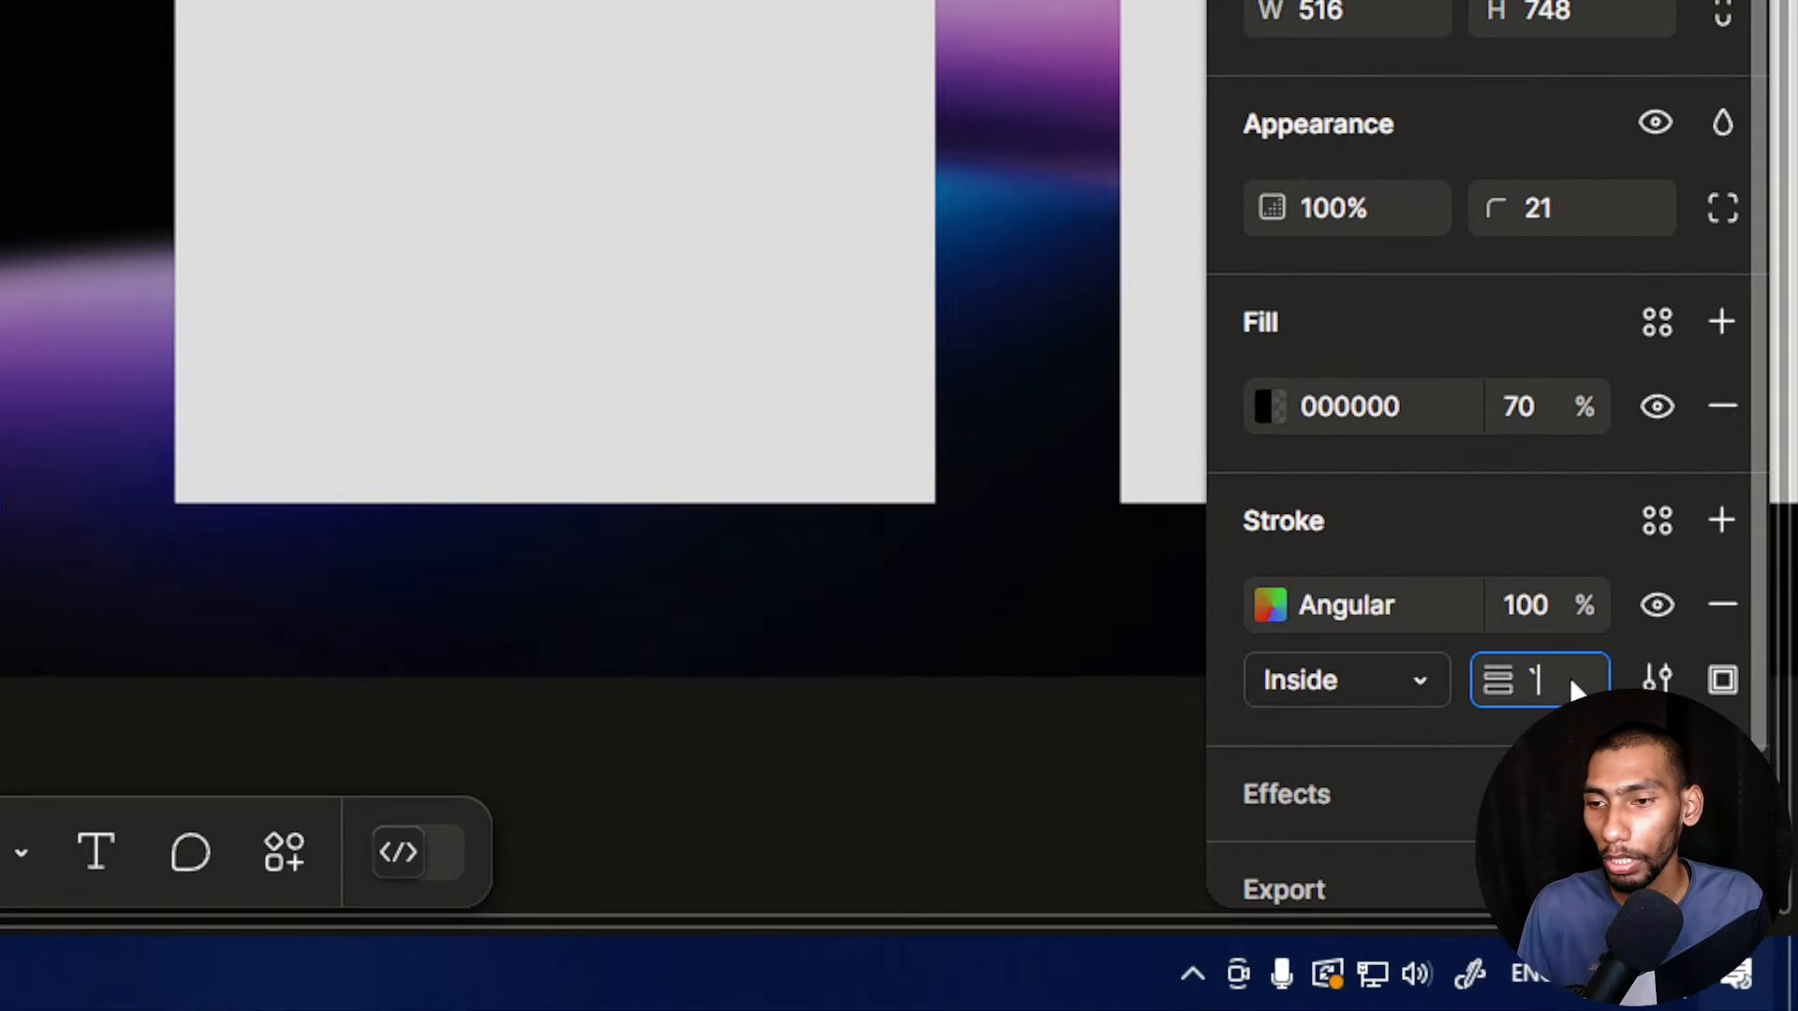
key(BackSpace)
text(2)
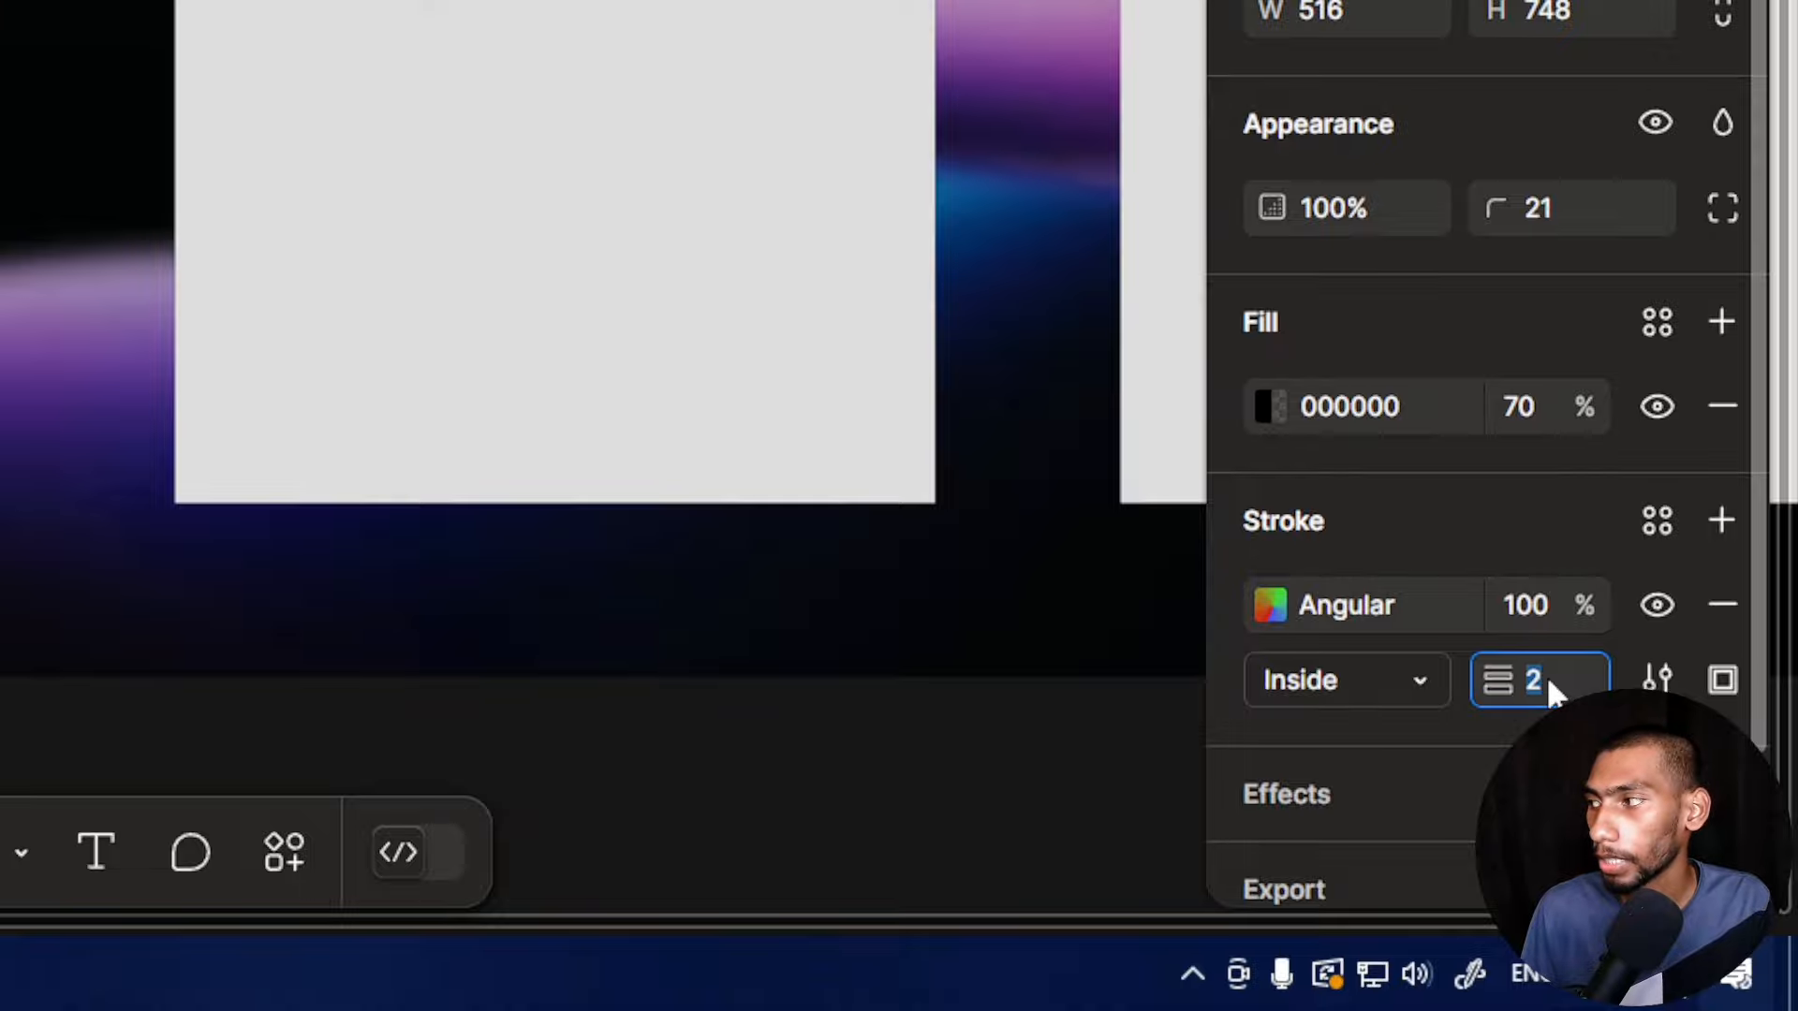
key(Return)
key(Up)
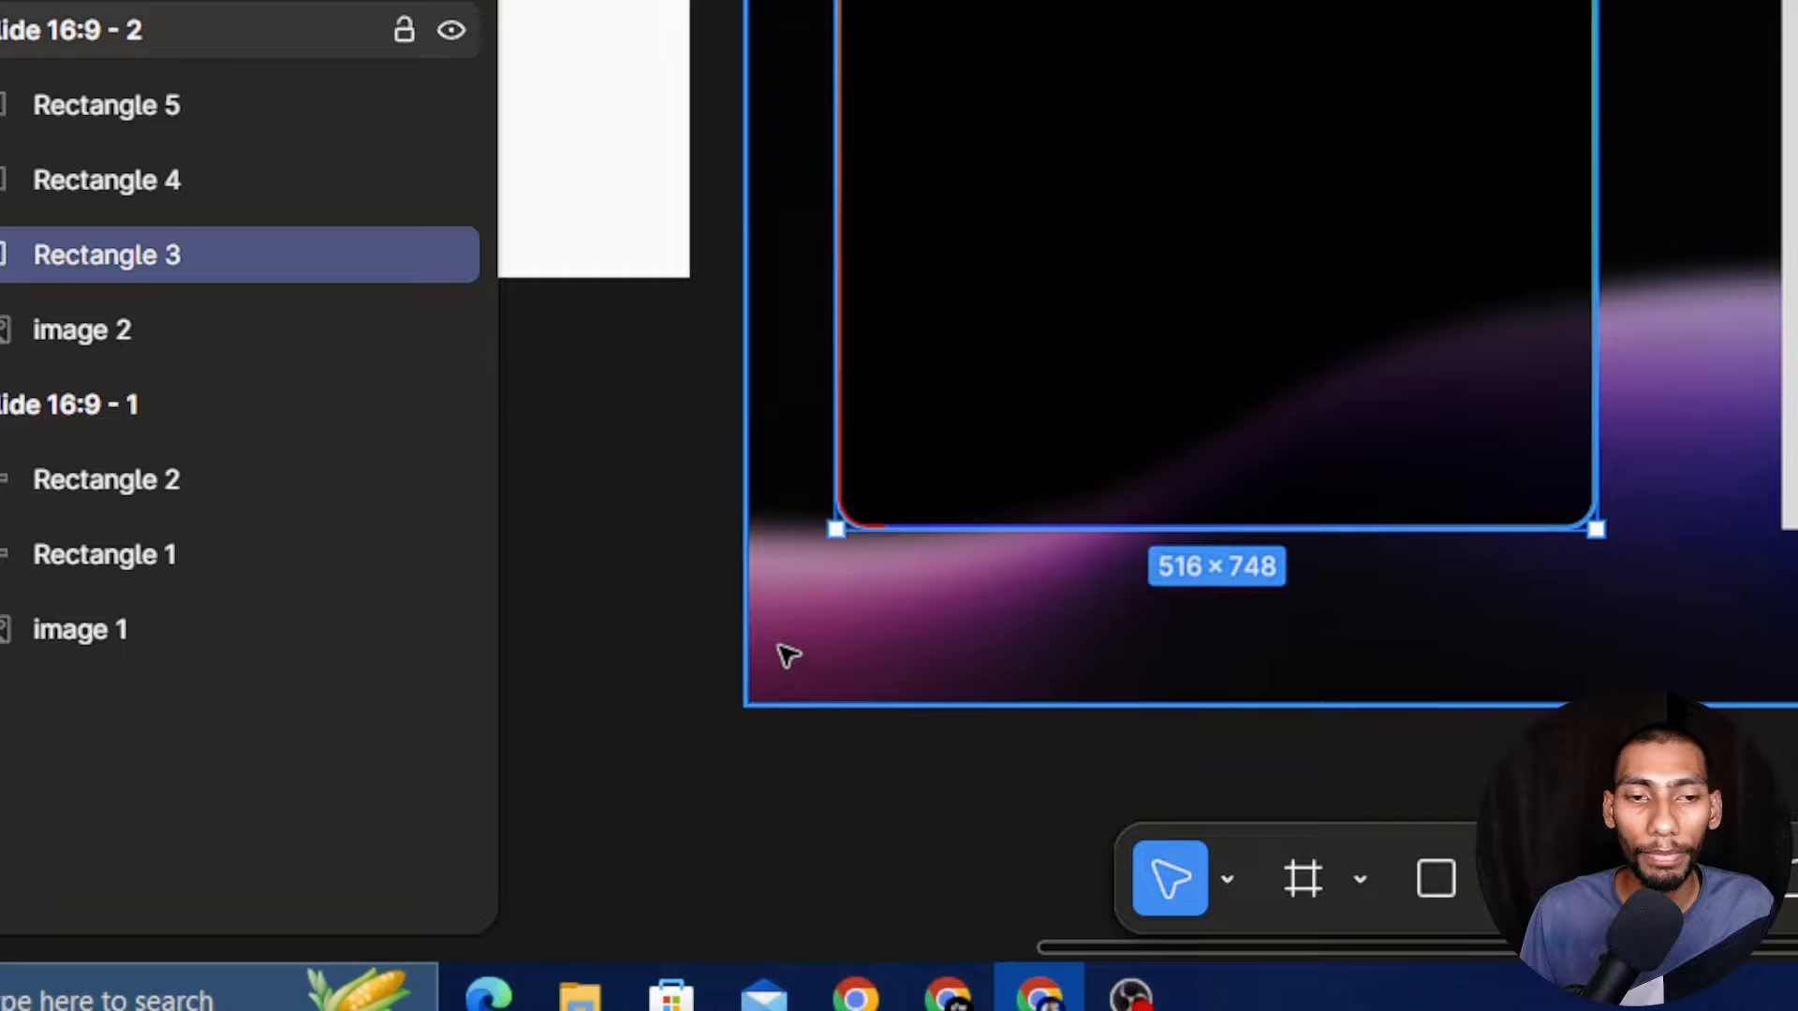
click(410, 986)
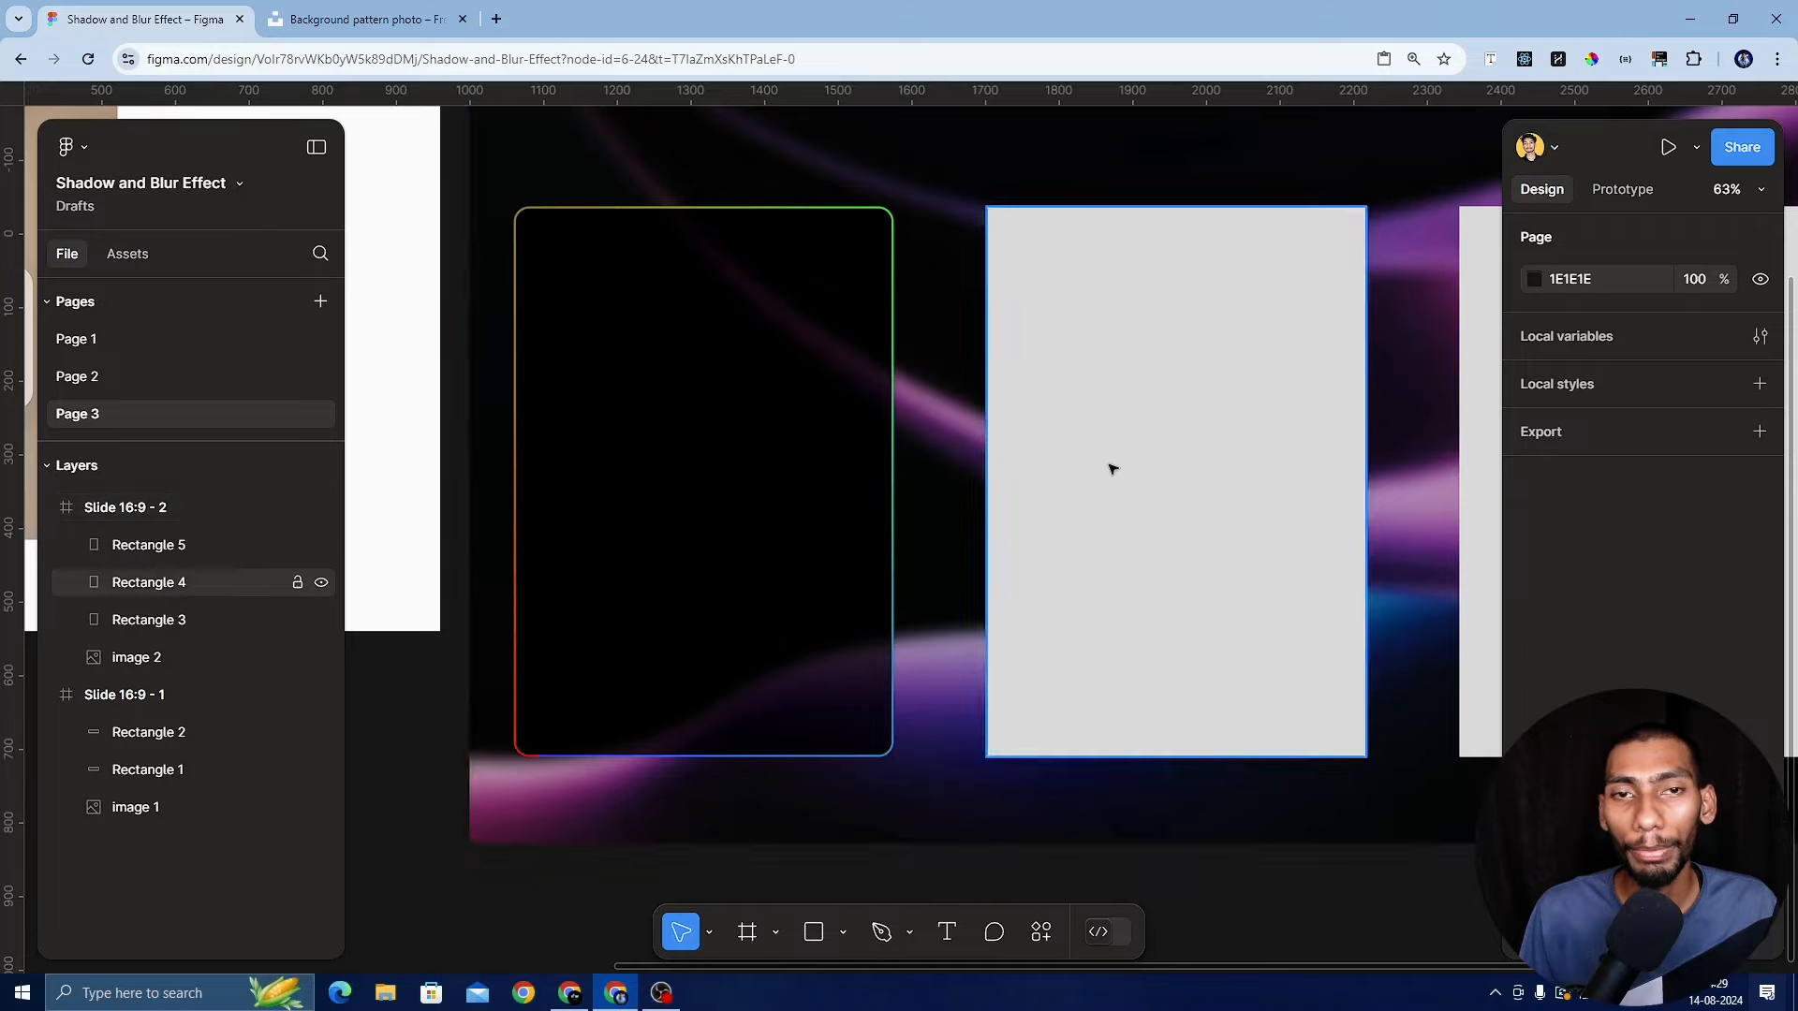
Add a text label reading "Basic" near the upper-left corner of the leftmost card
click(847, 416)
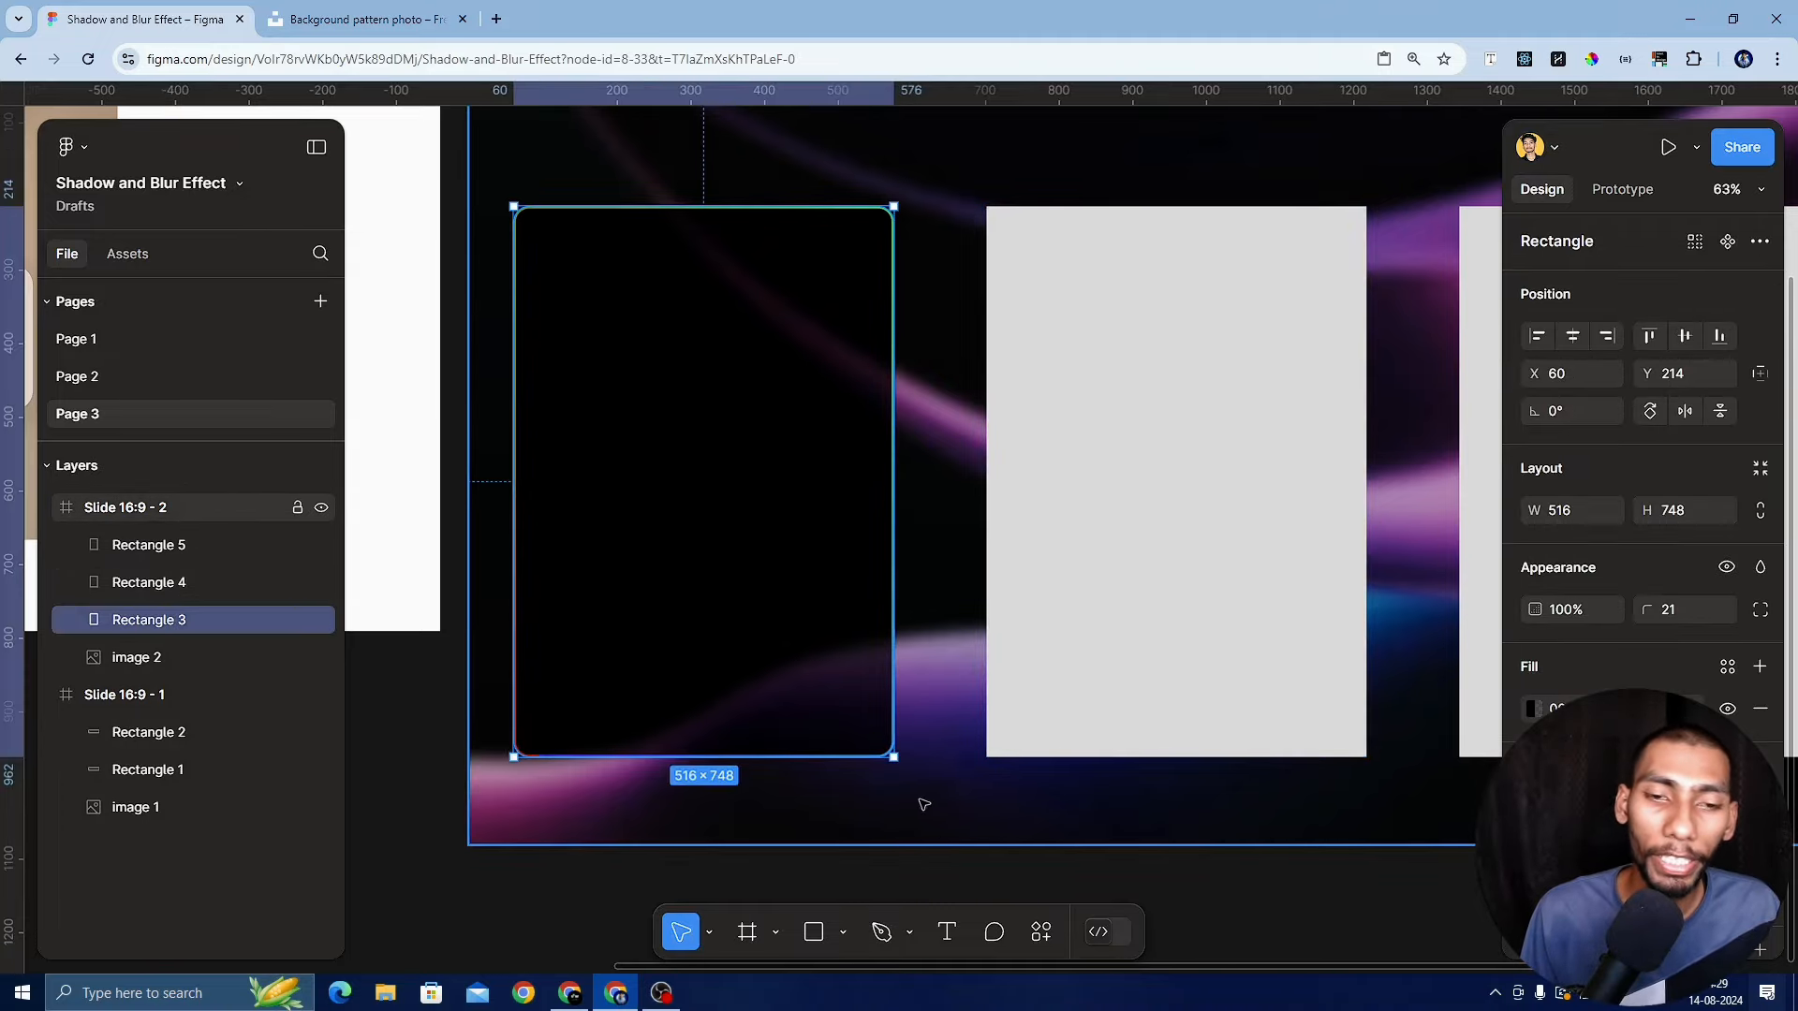
click(947, 933)
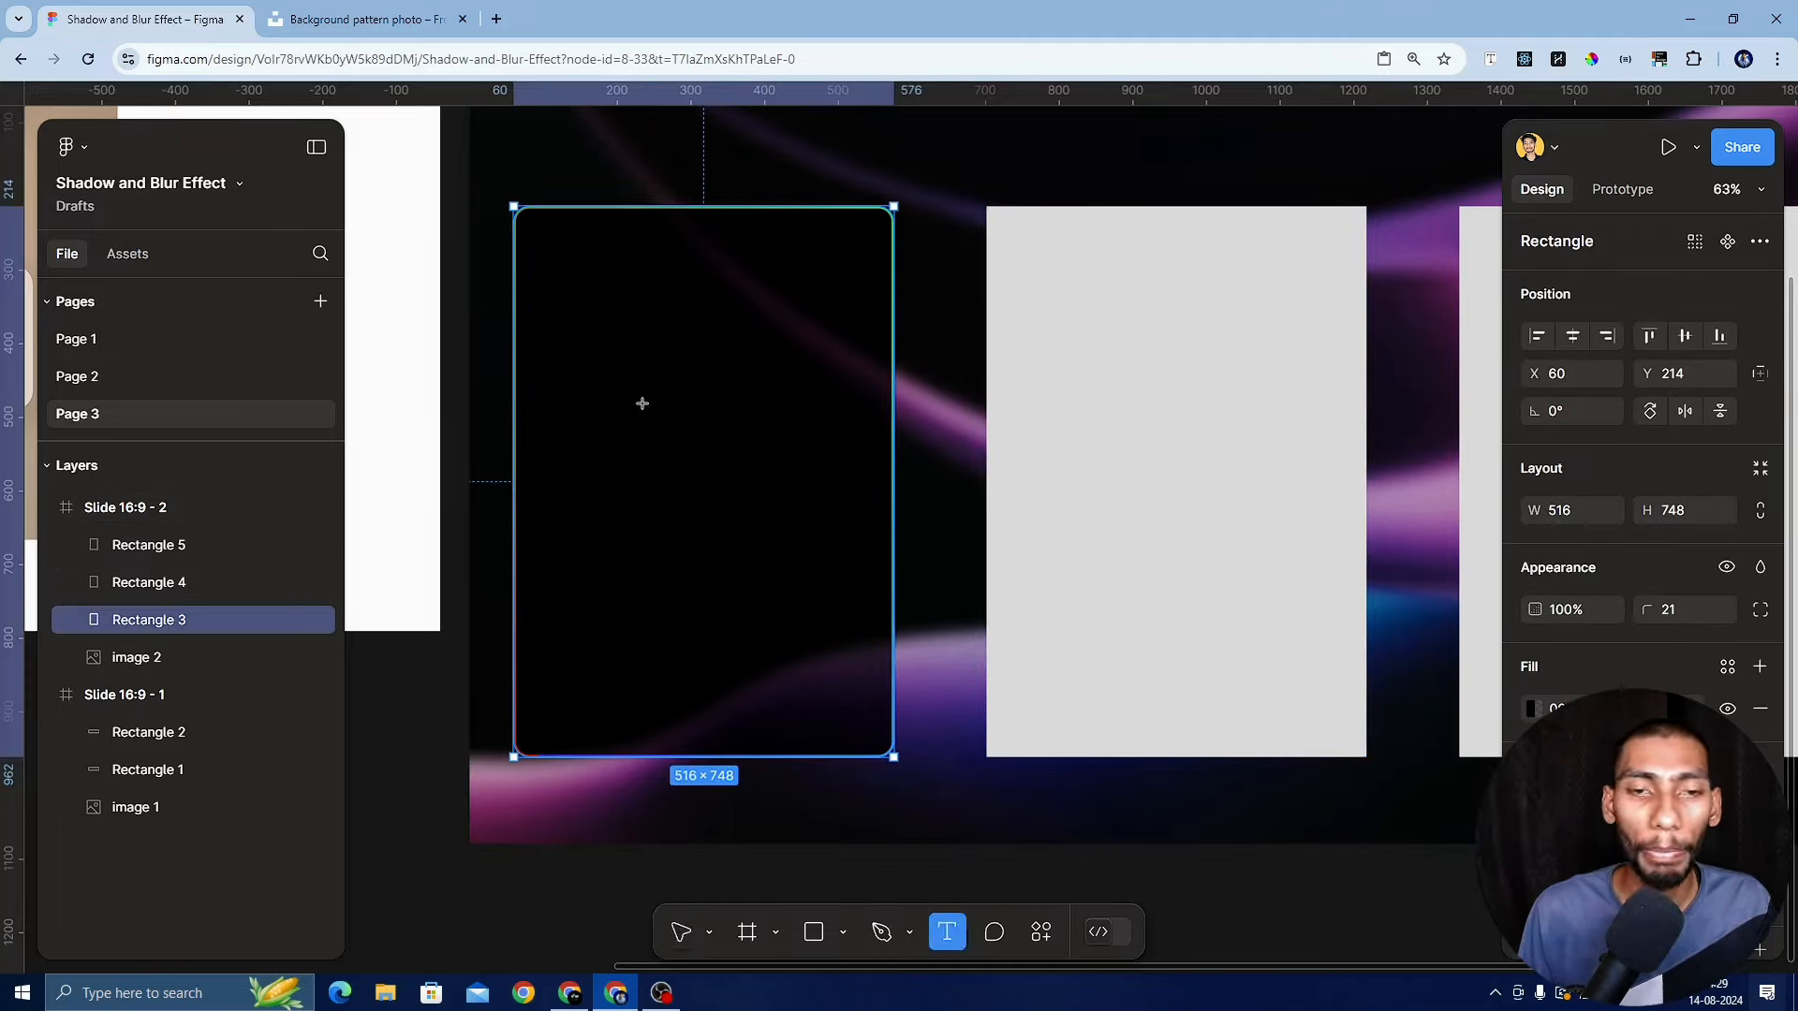
click(541, 270)
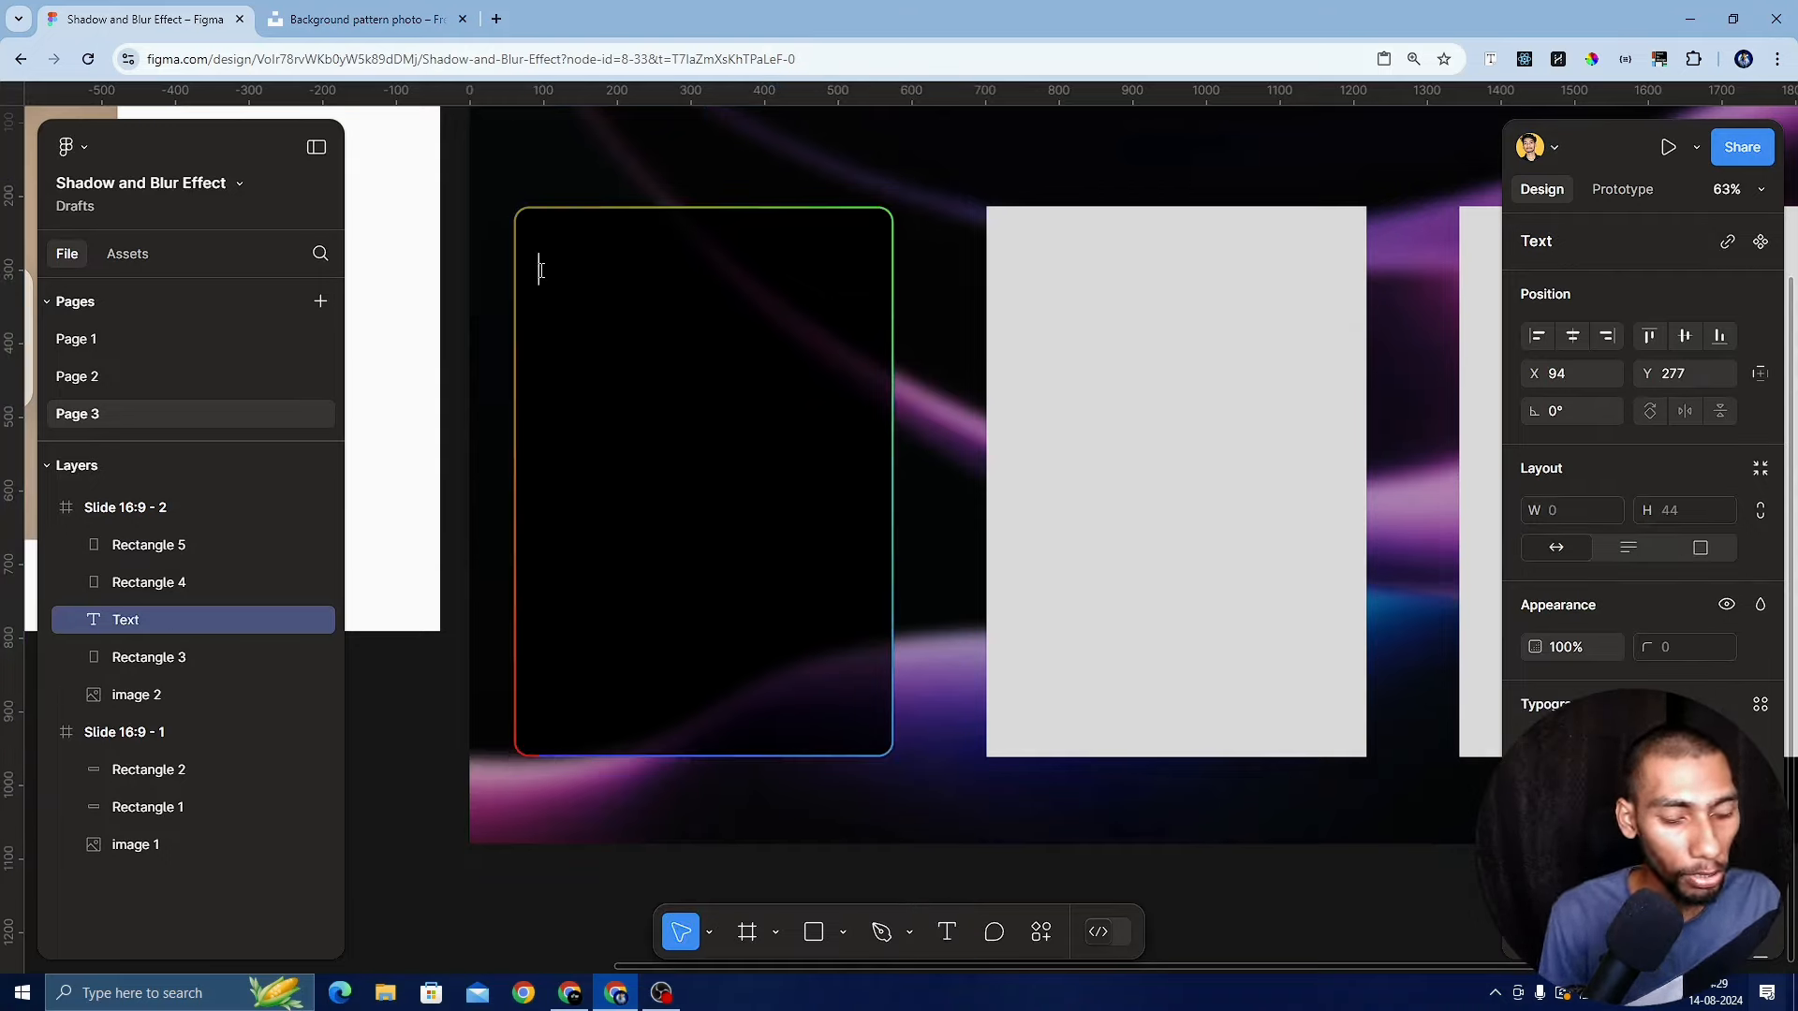
text(Basic)
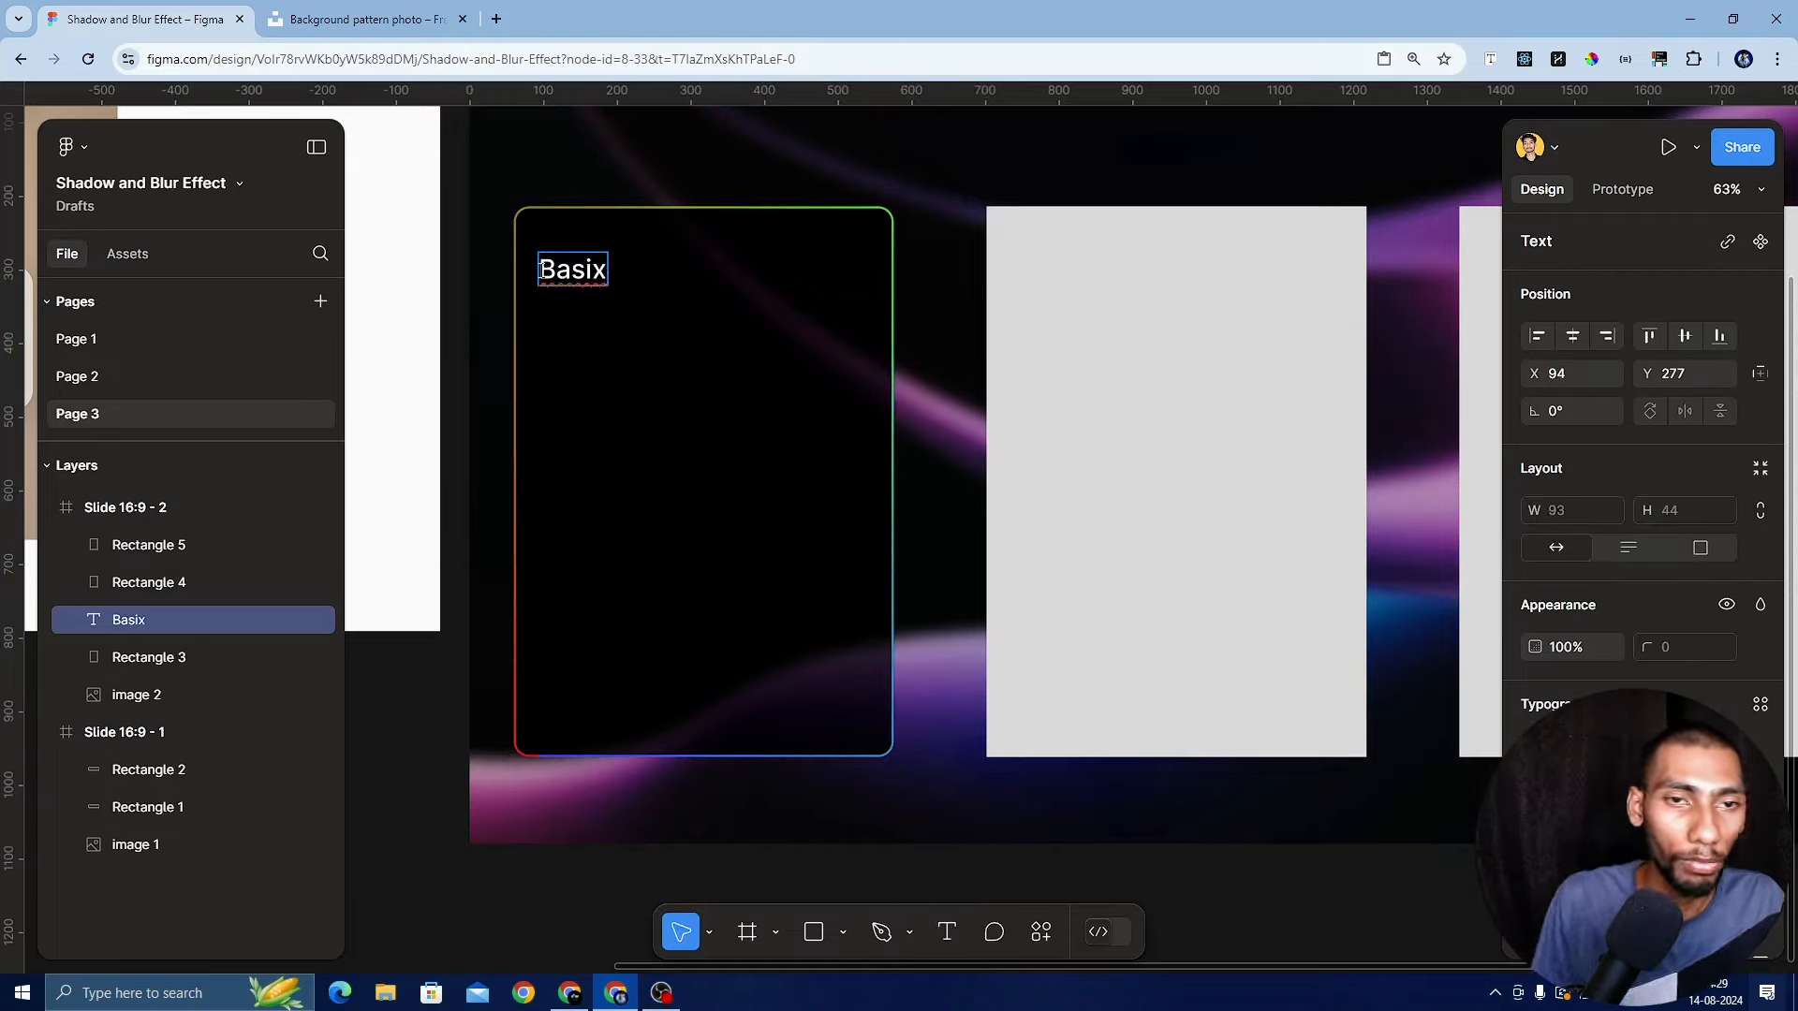
key(Escape)
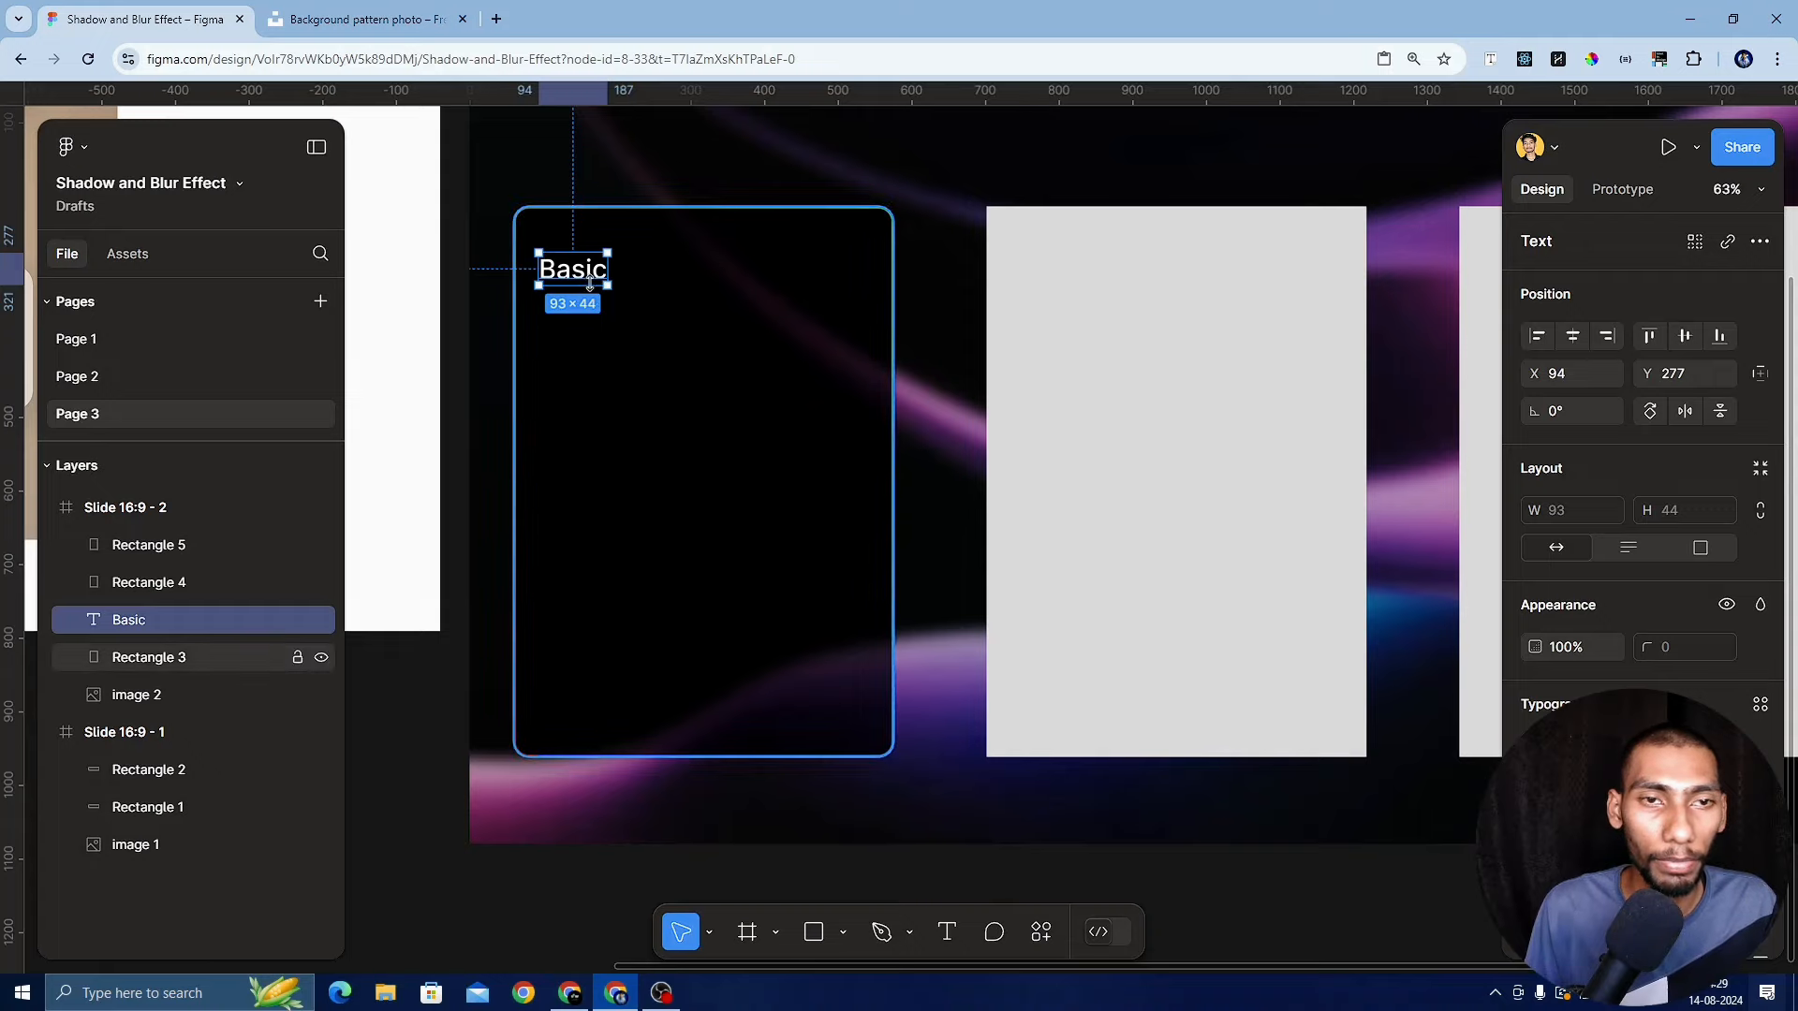
Move the Basic label to X 104, Y 260 and place a copy at Y 330 reading "$60"
mouse_move(589, 277)
mouse_down()
mouse_move(589, 261)
mouse_move(595, 312)
mouse_up()
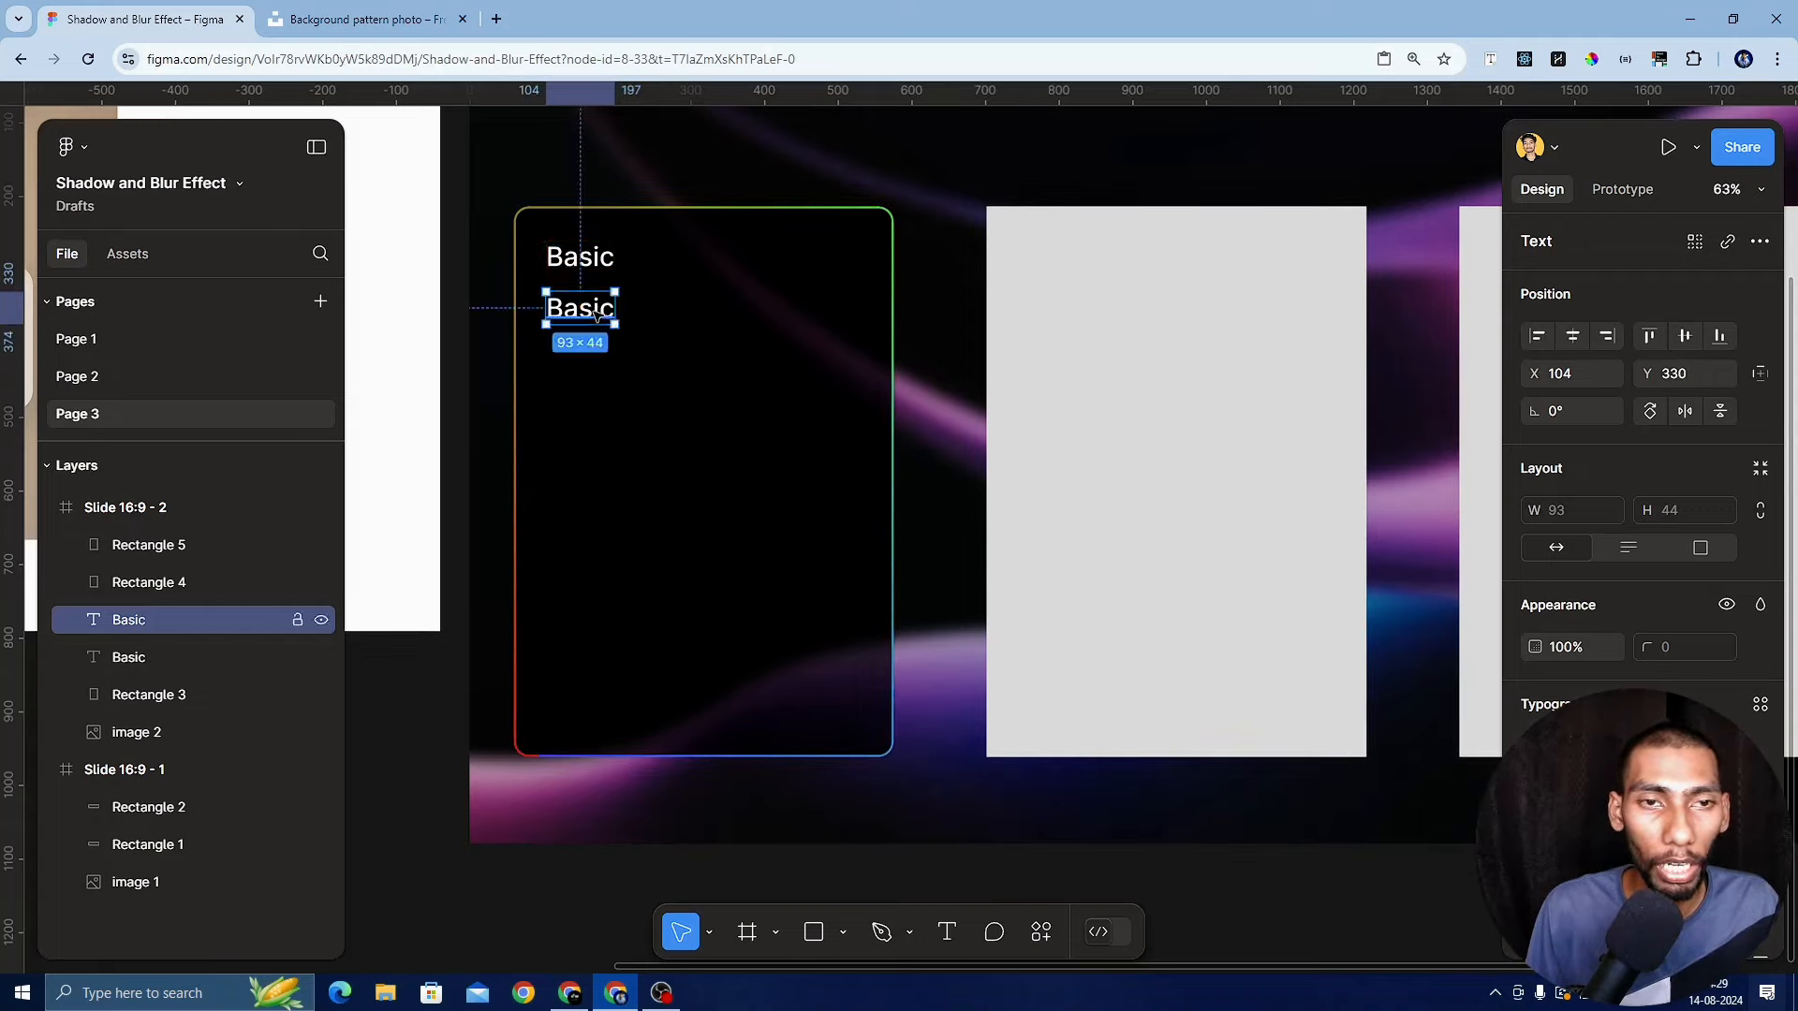
double_click(595, 312)
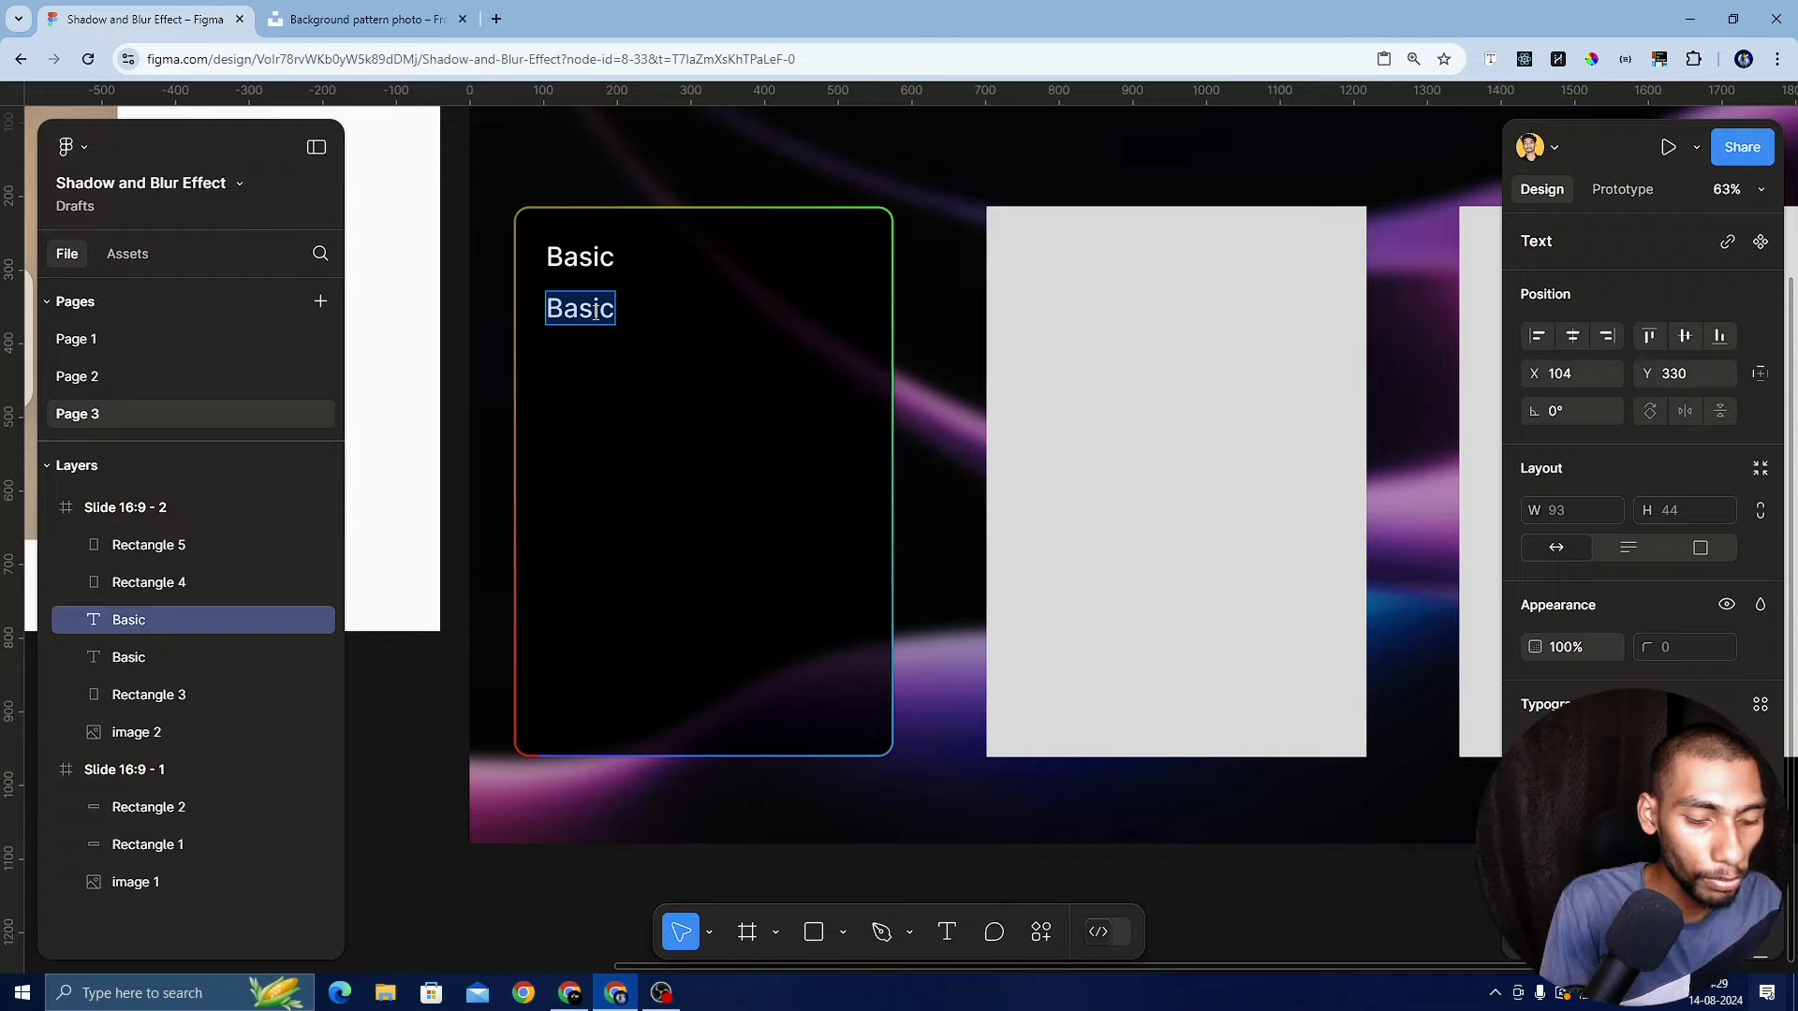
text($)
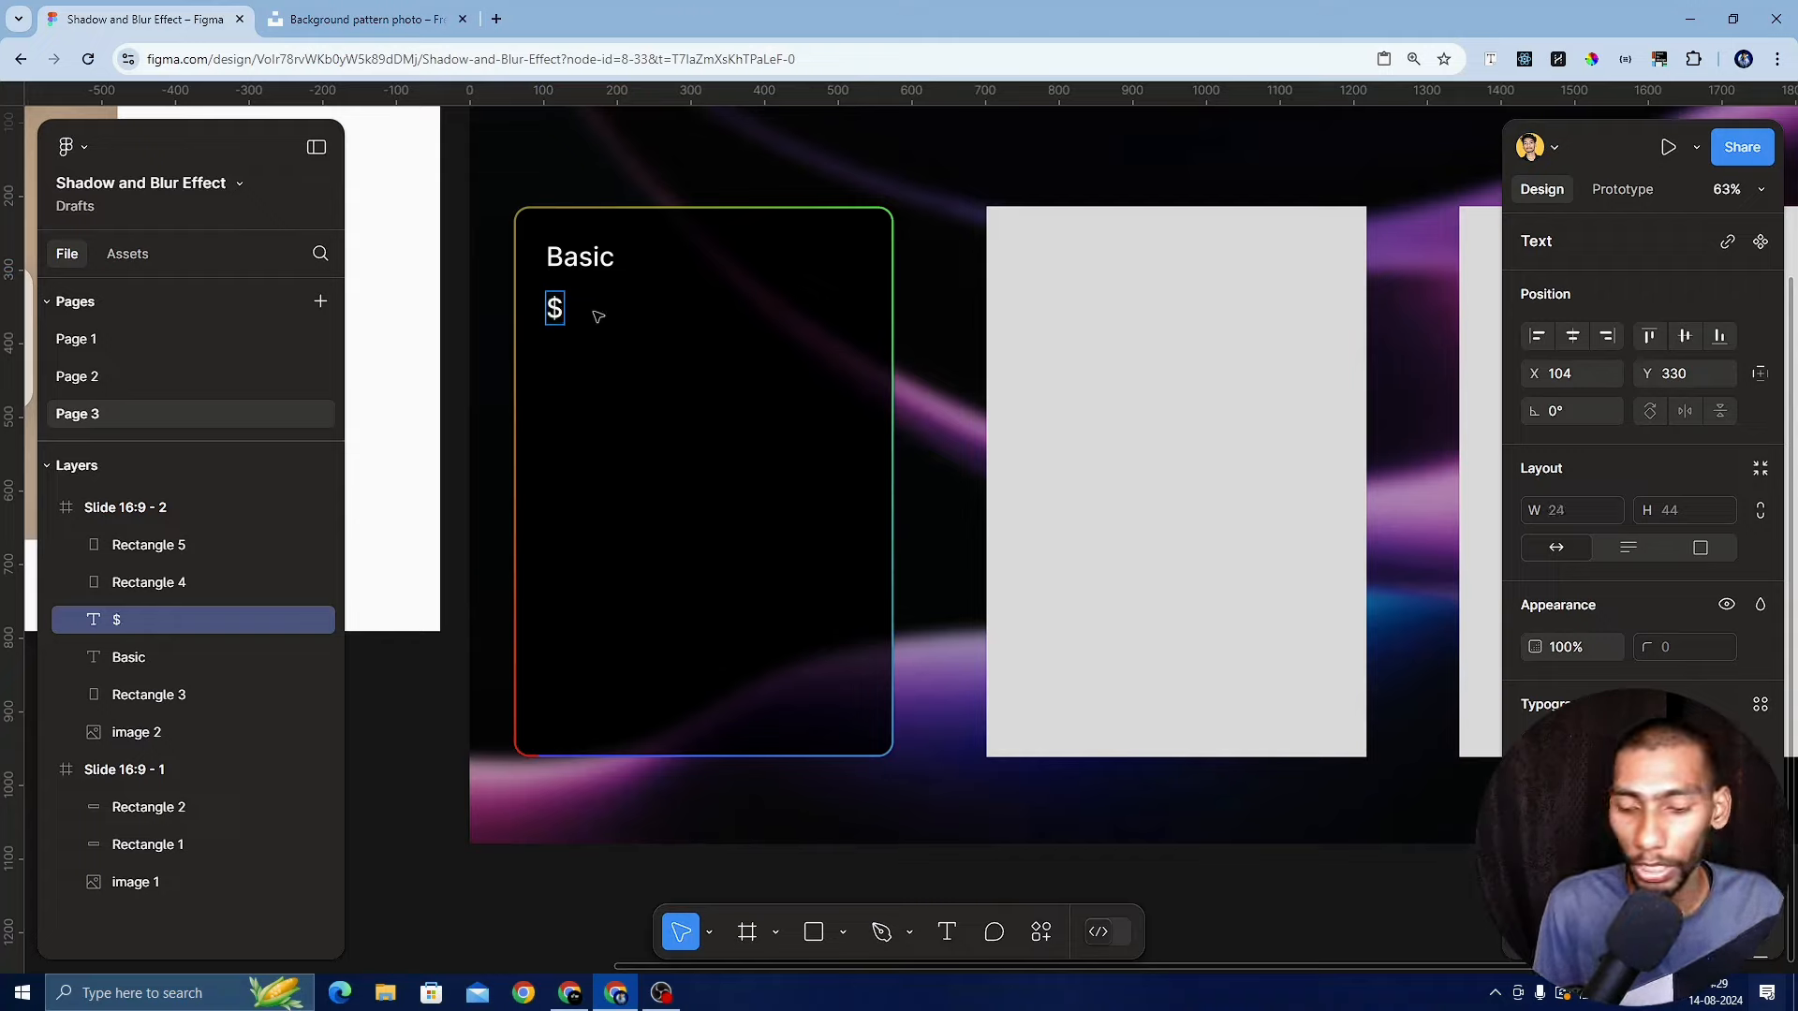
text(60)
key(Escape)
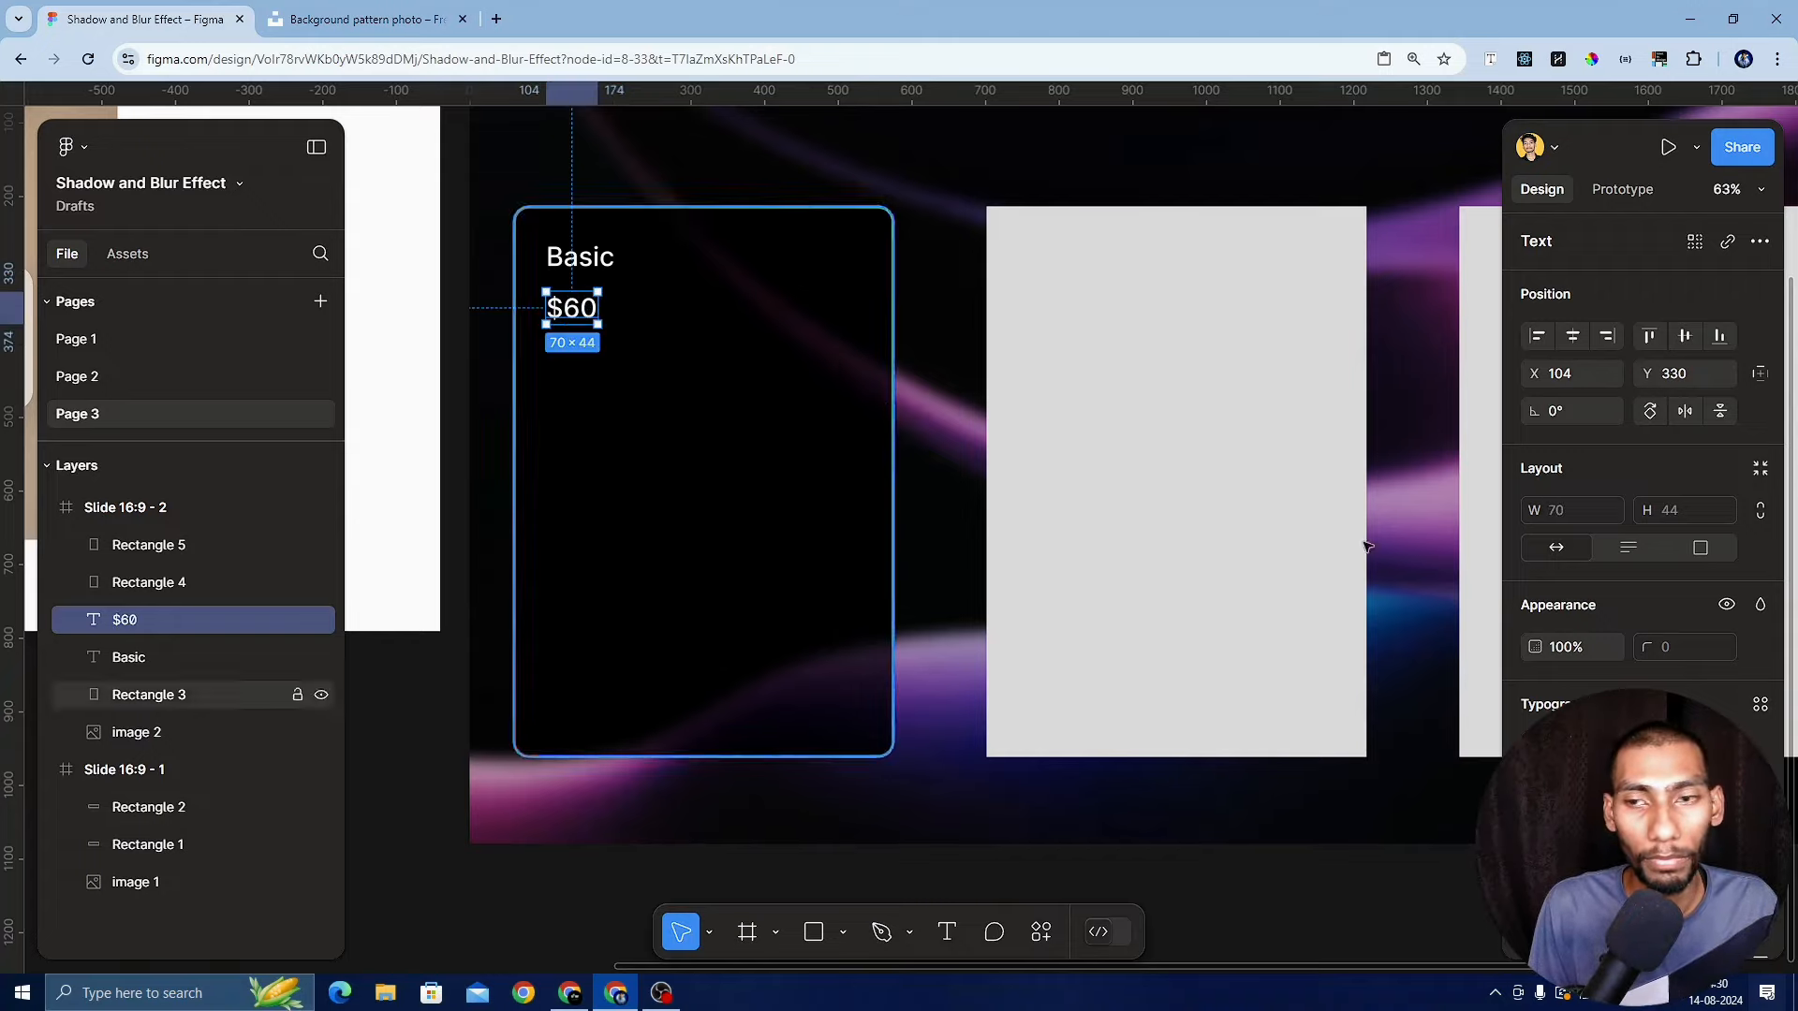
Enlarge the $60 text to about 151 × 94, nudge it to Y 304 and make it bold
click(1573, 742)
key(Escape)
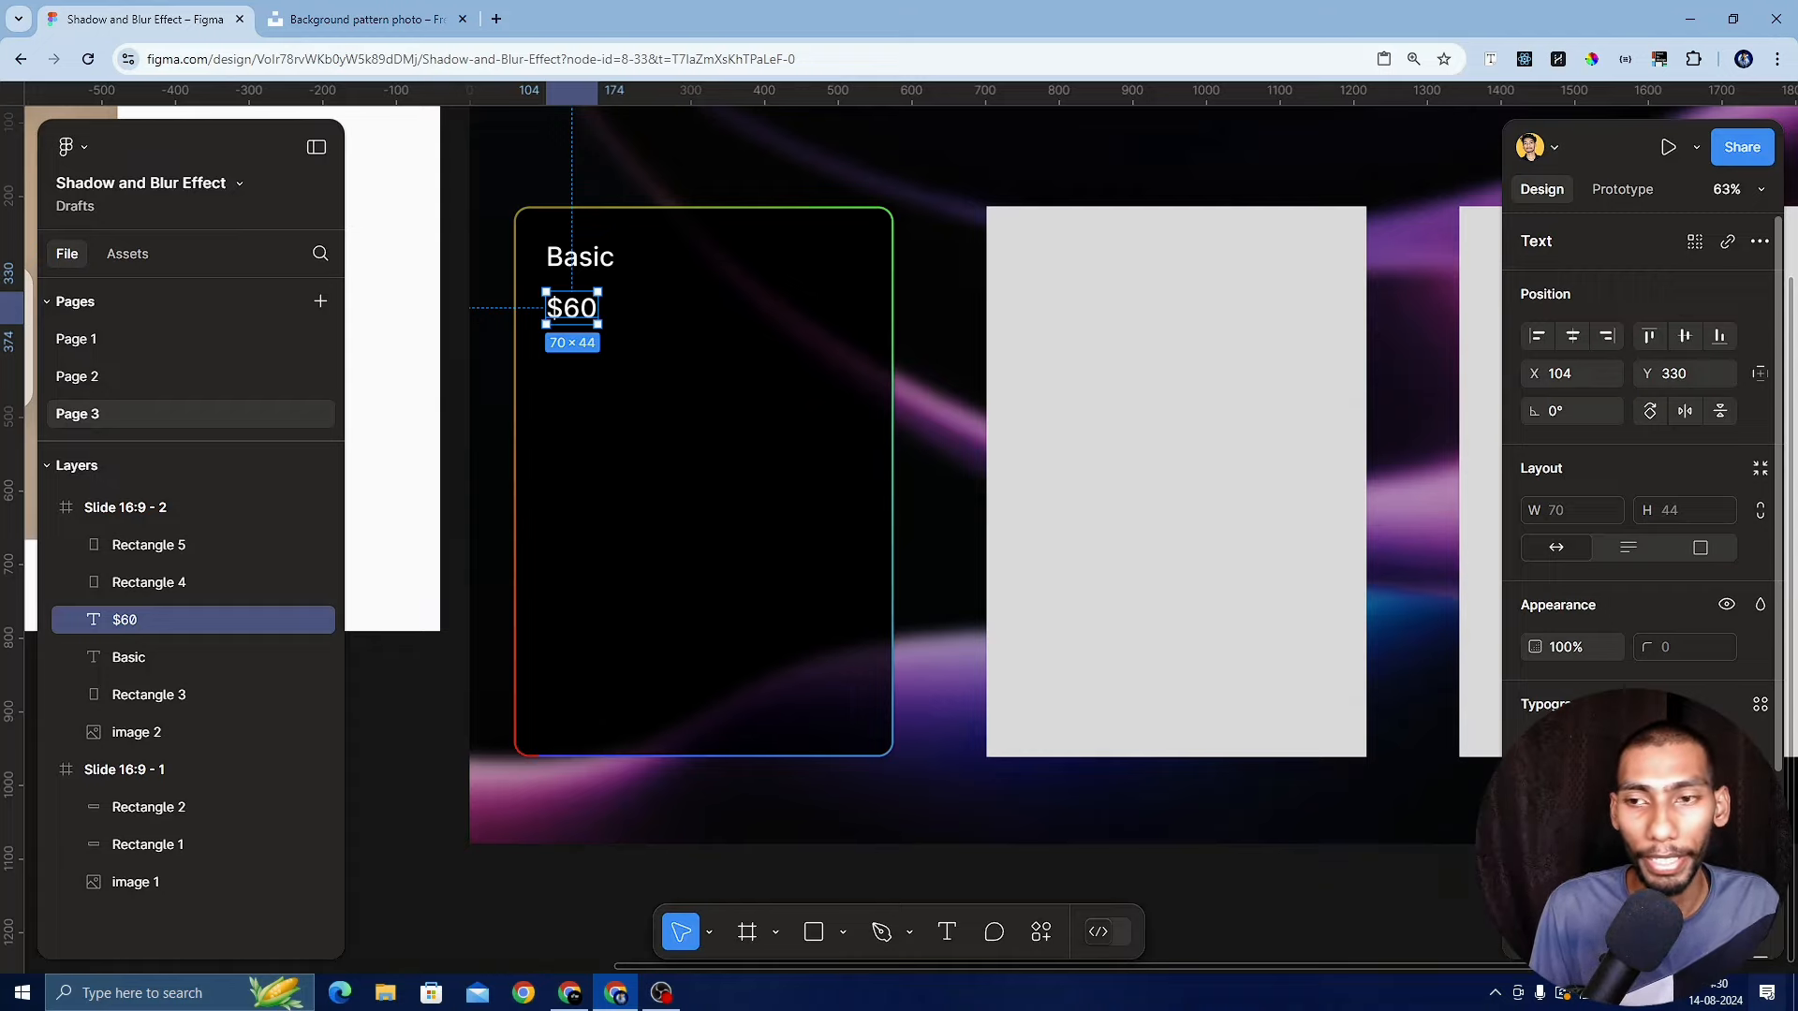
drag(1646, 779, 1785, 754)
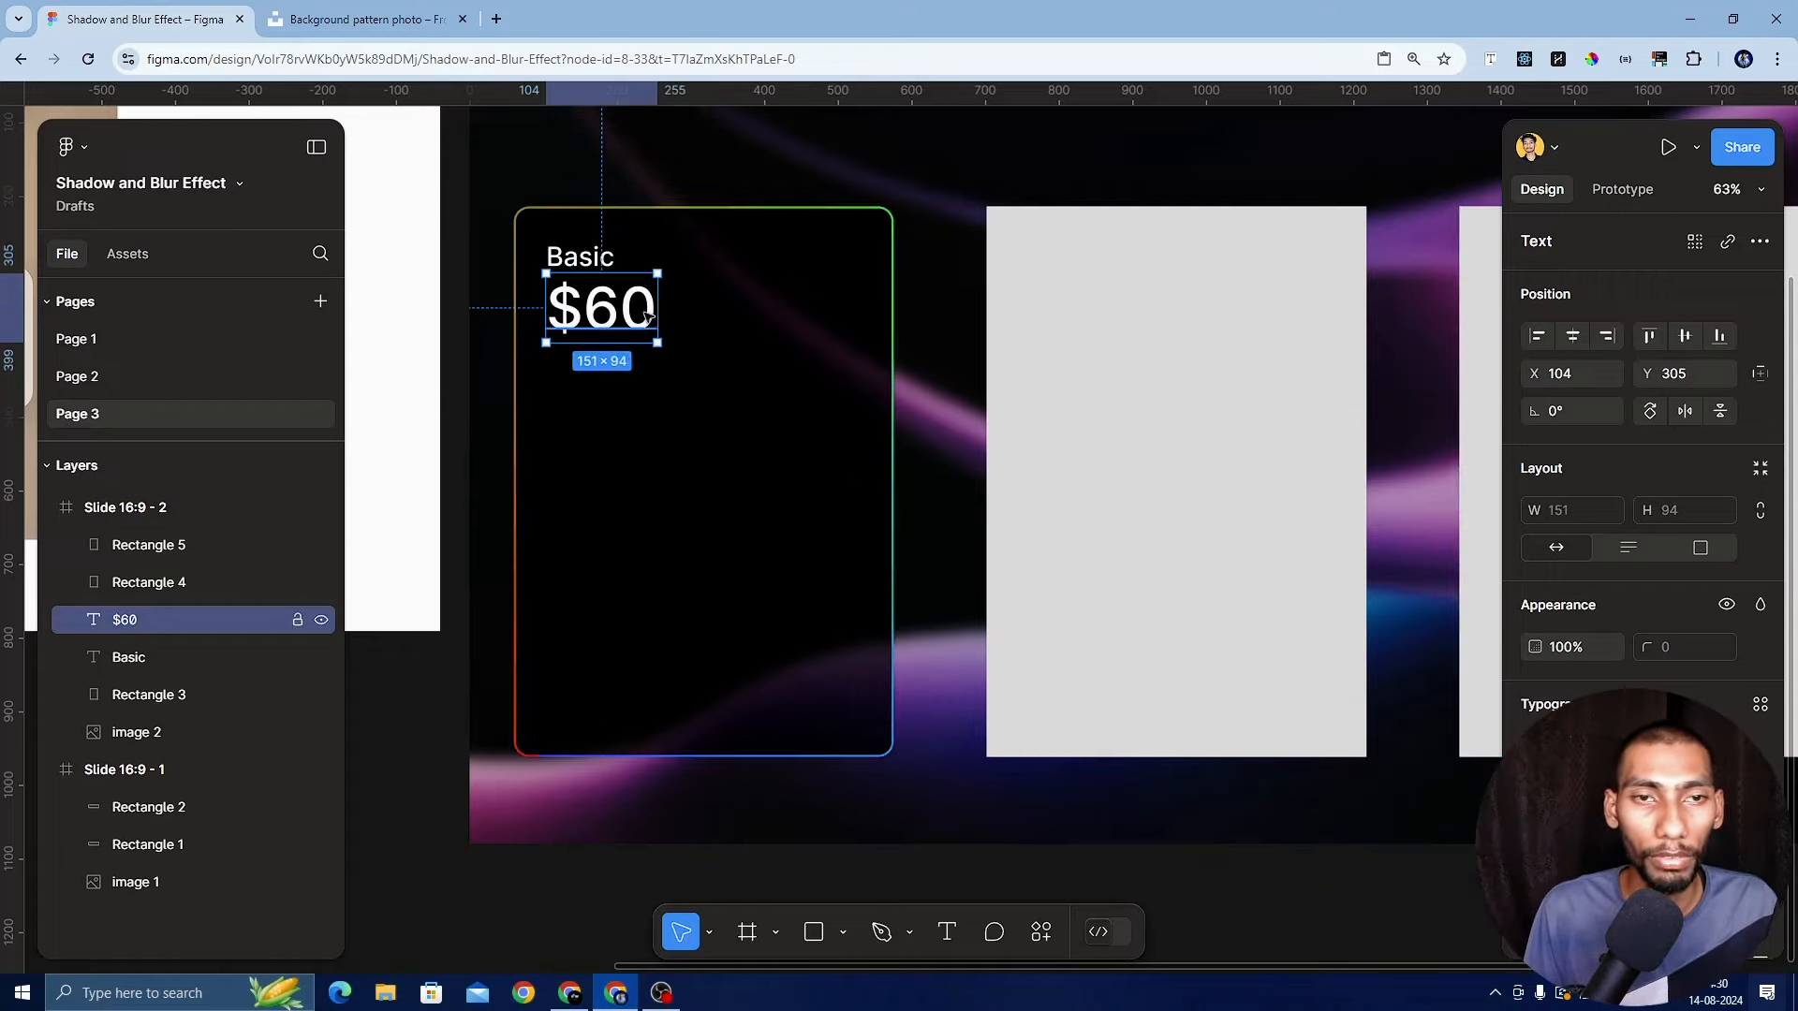
drag(654, 315, 654, 313)
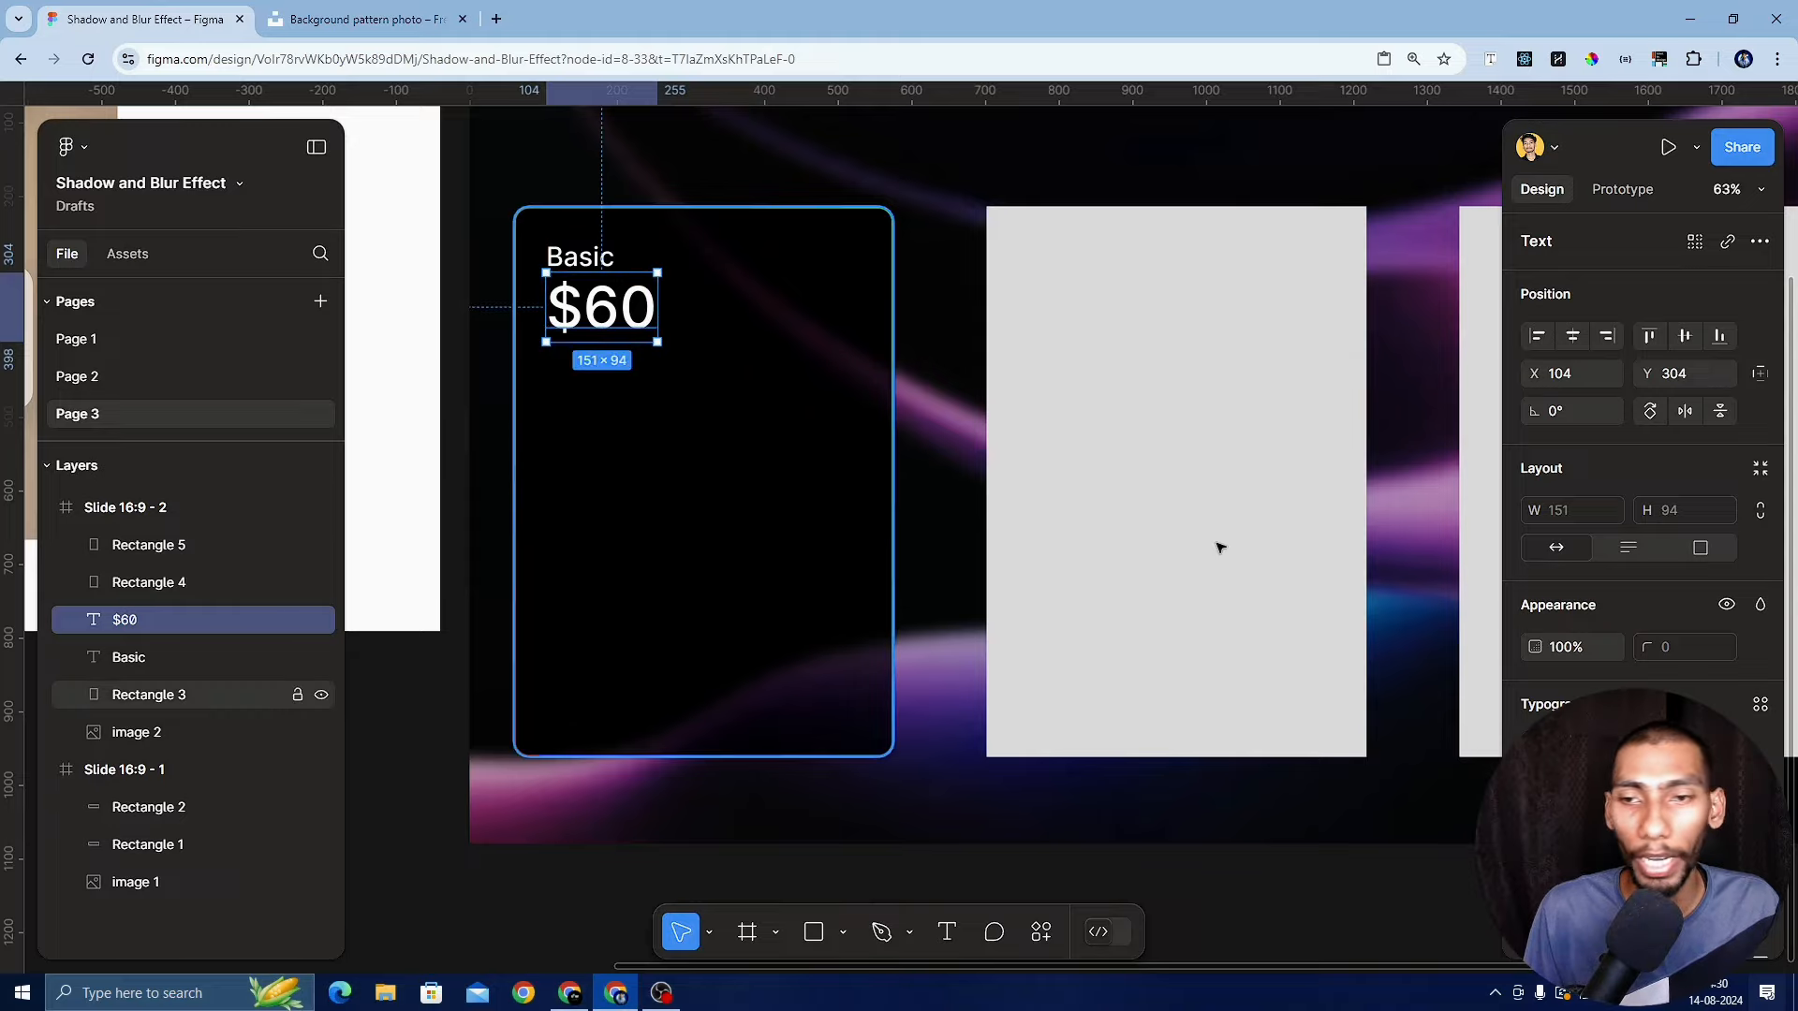
click(1609, 755)
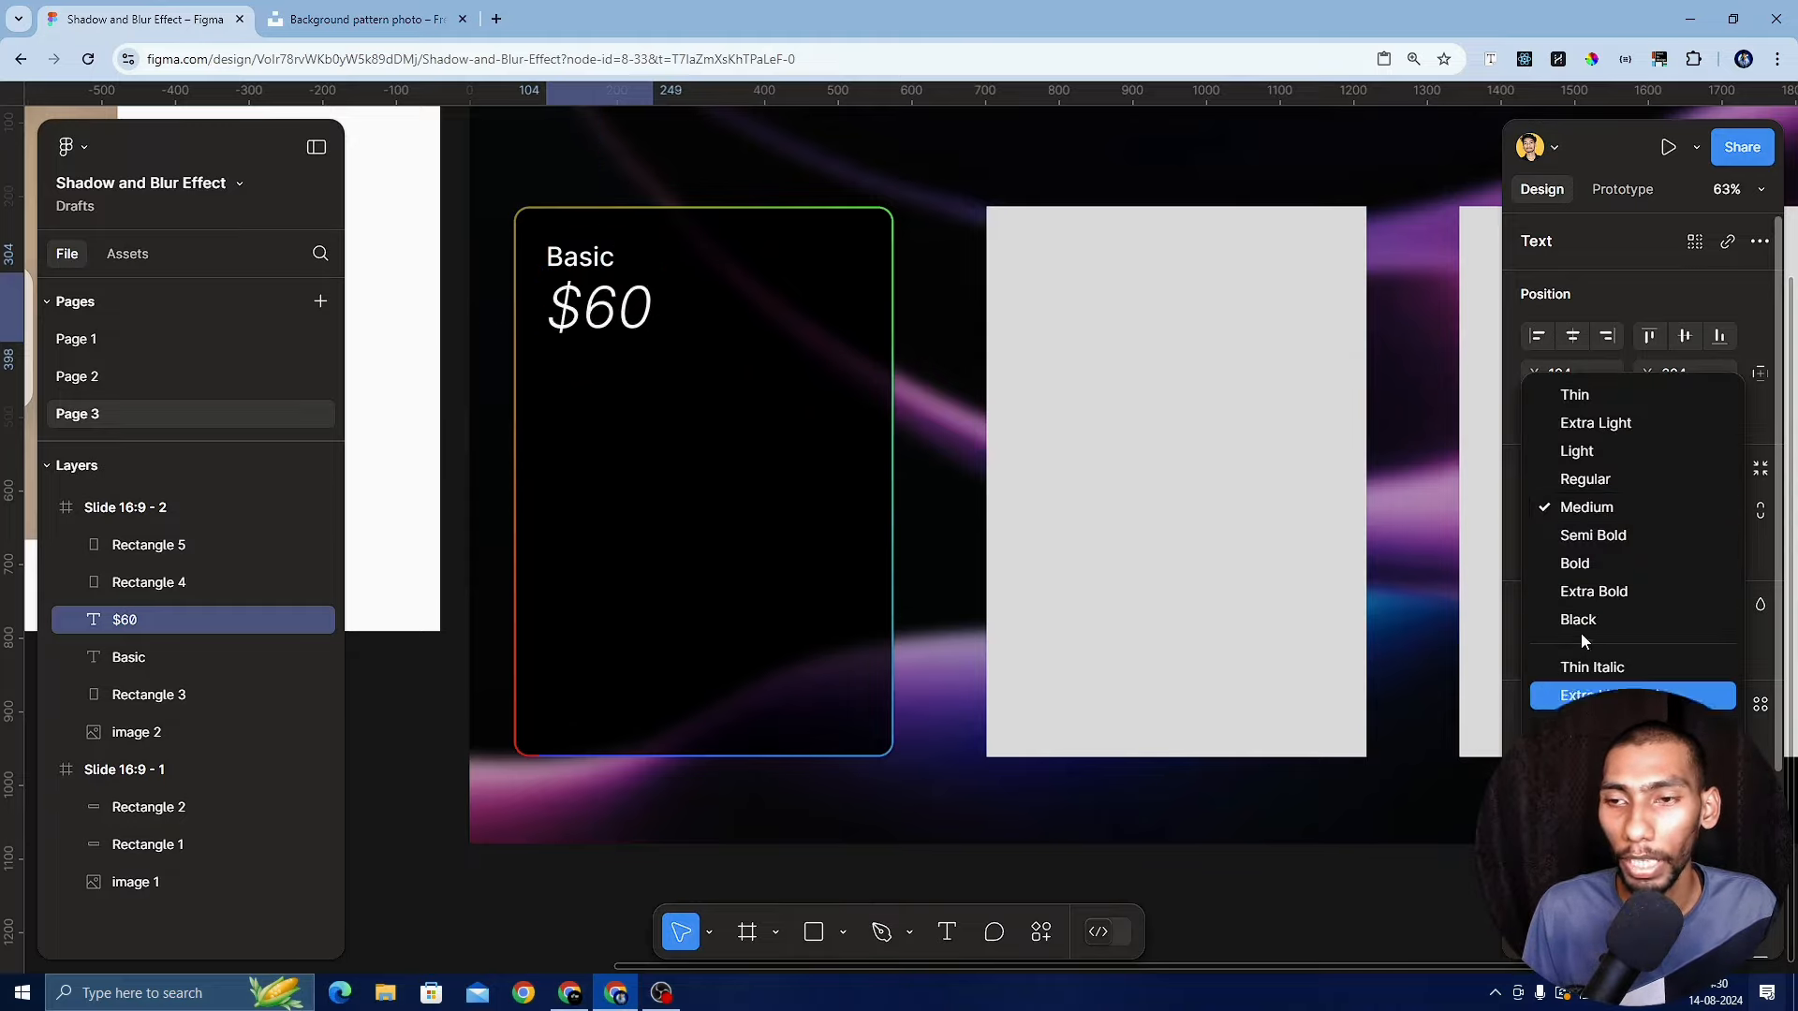
click(1580, 567)
Place a copy of the Basic label below the $60 price at X 104, Y 417
click(578, 264)
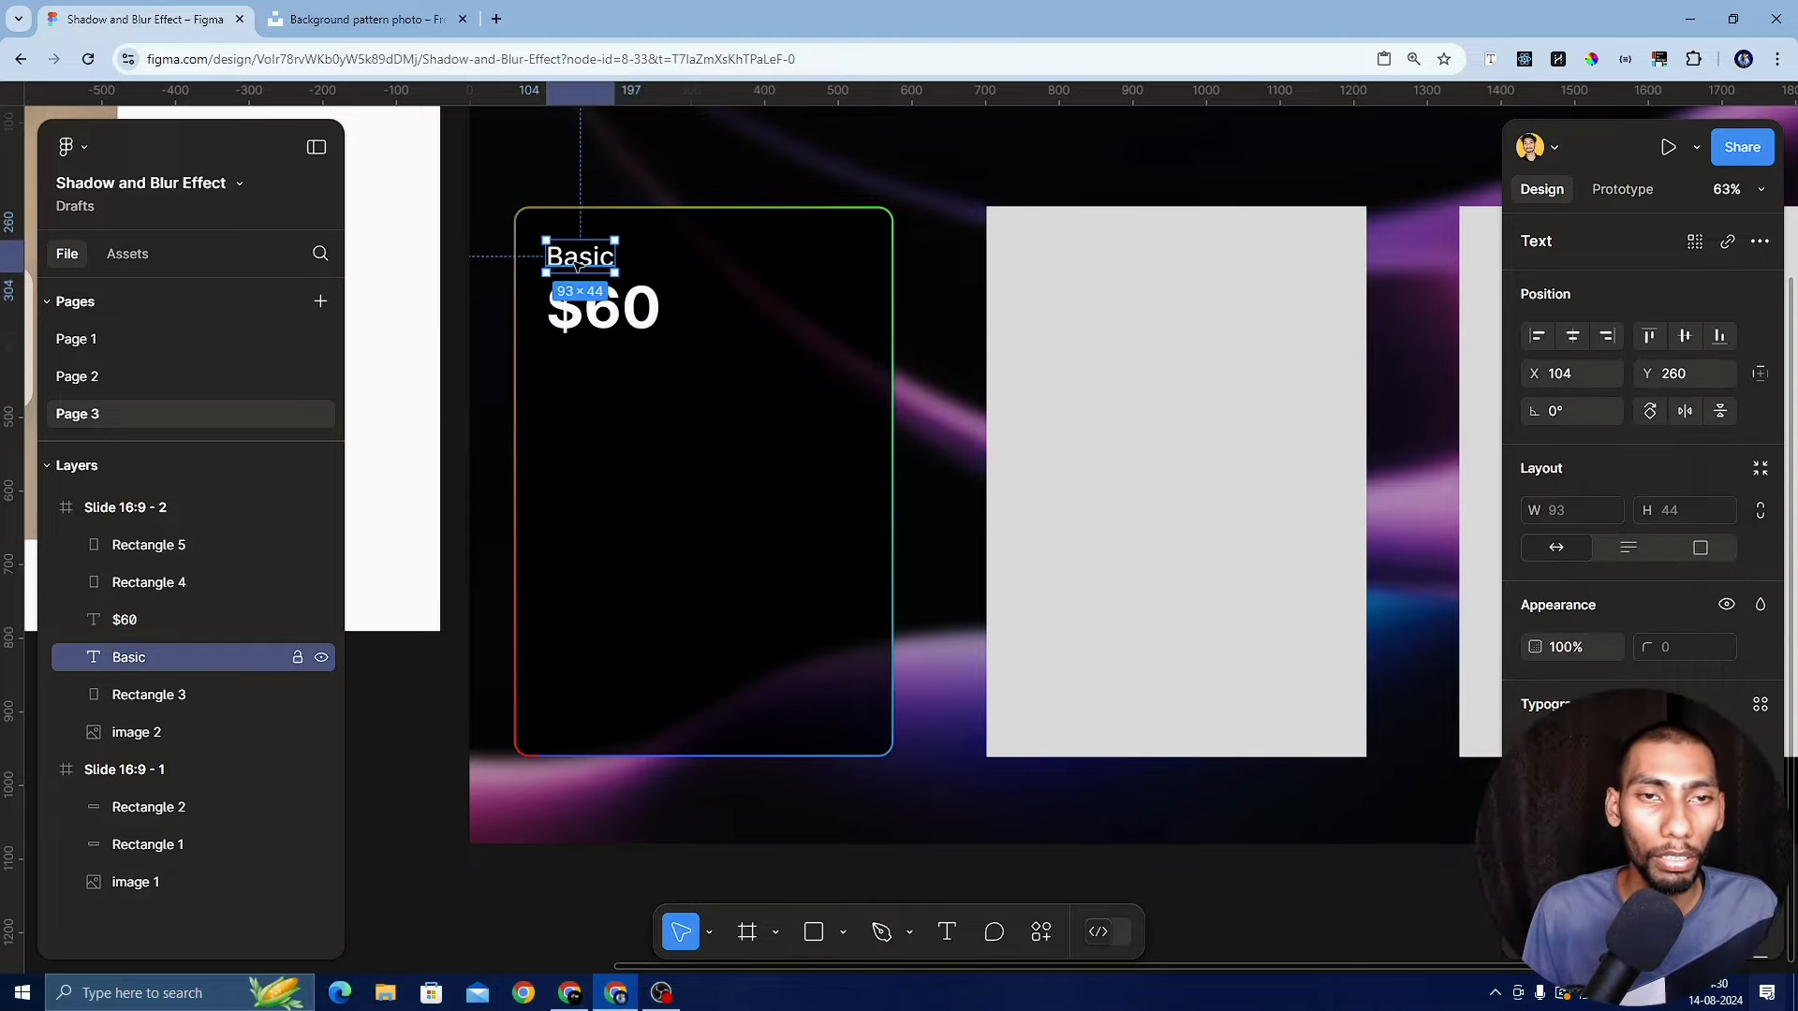
drag(595, 264, 597, 375)
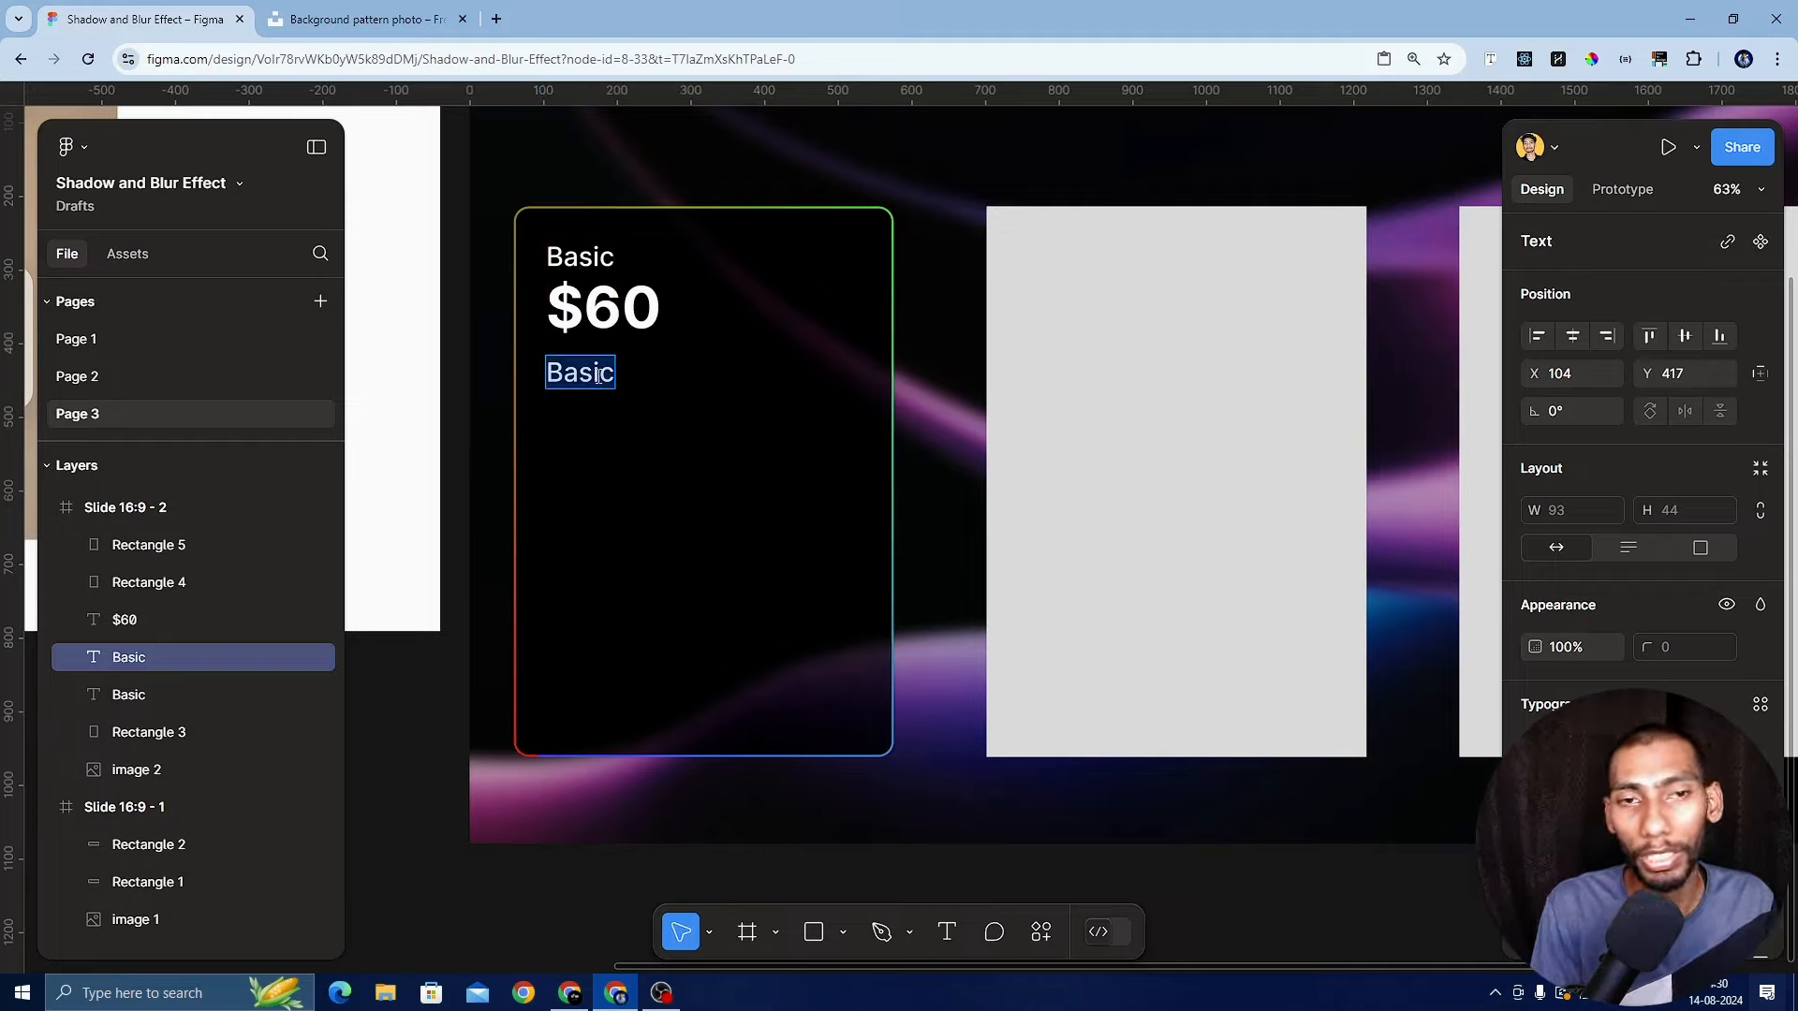
Extend the price text on the leftmost card to read "$60 per annum"
click(652, 313)
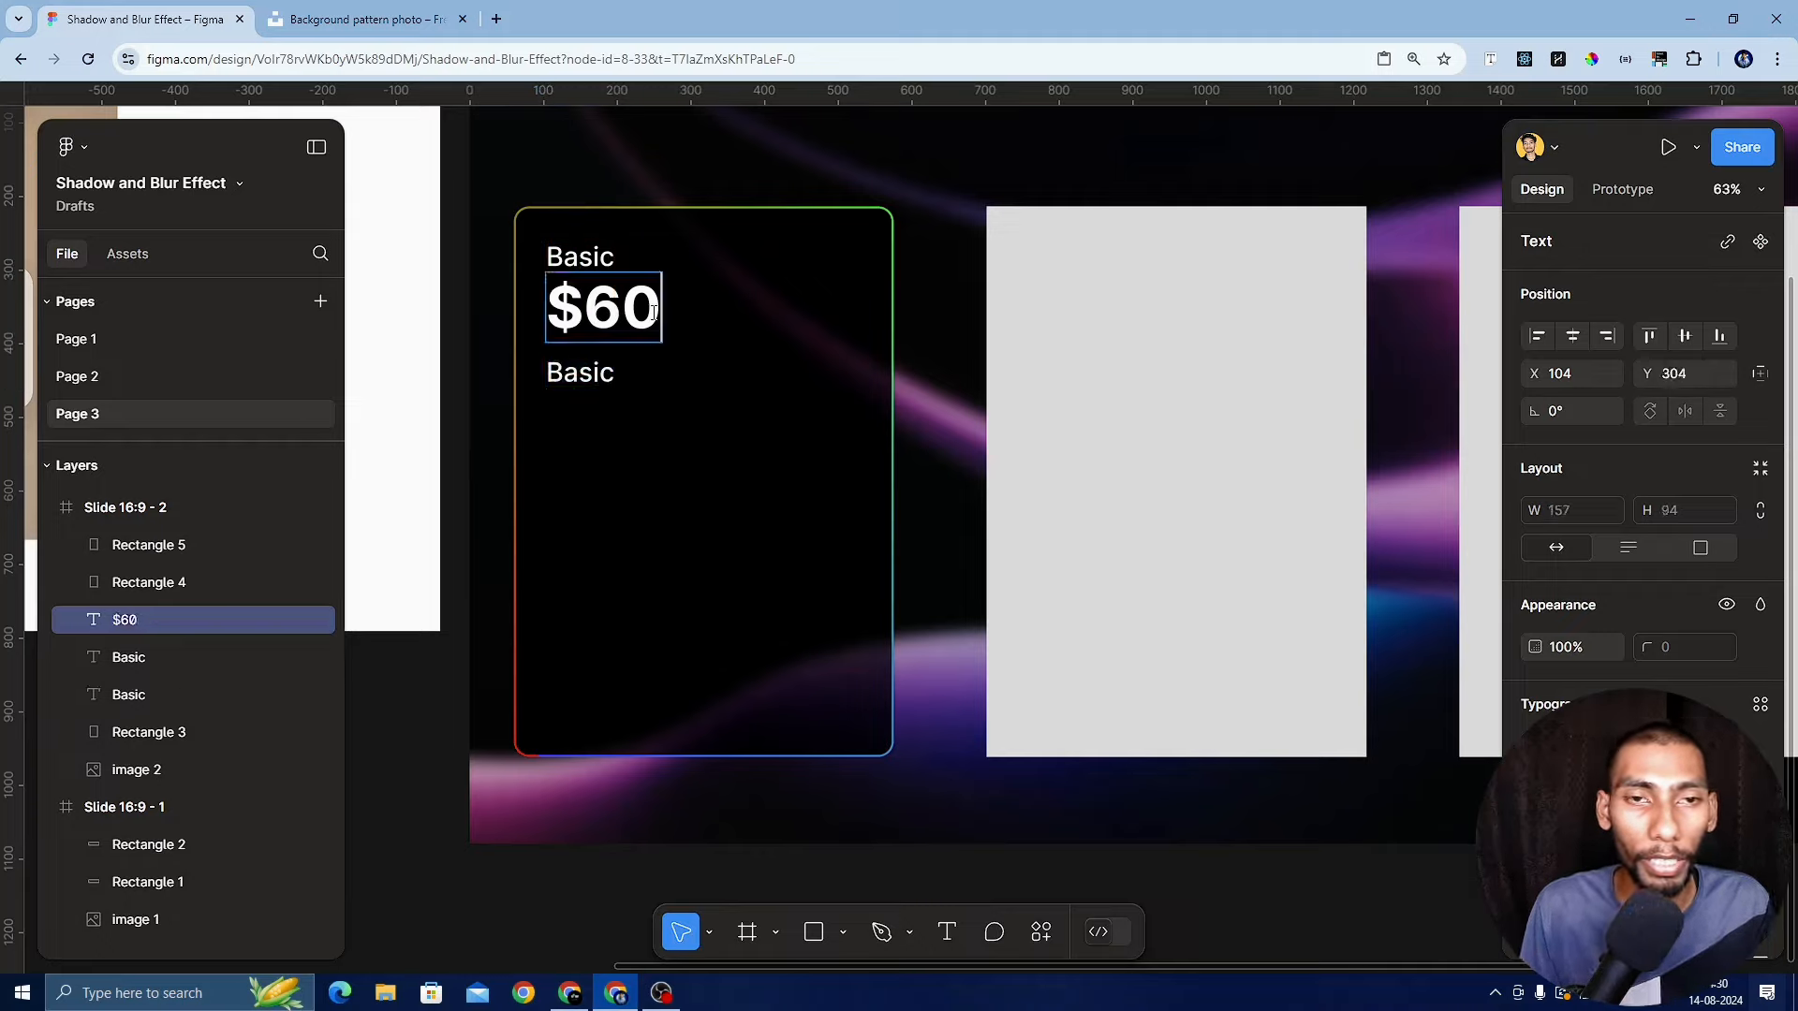
text(PER)
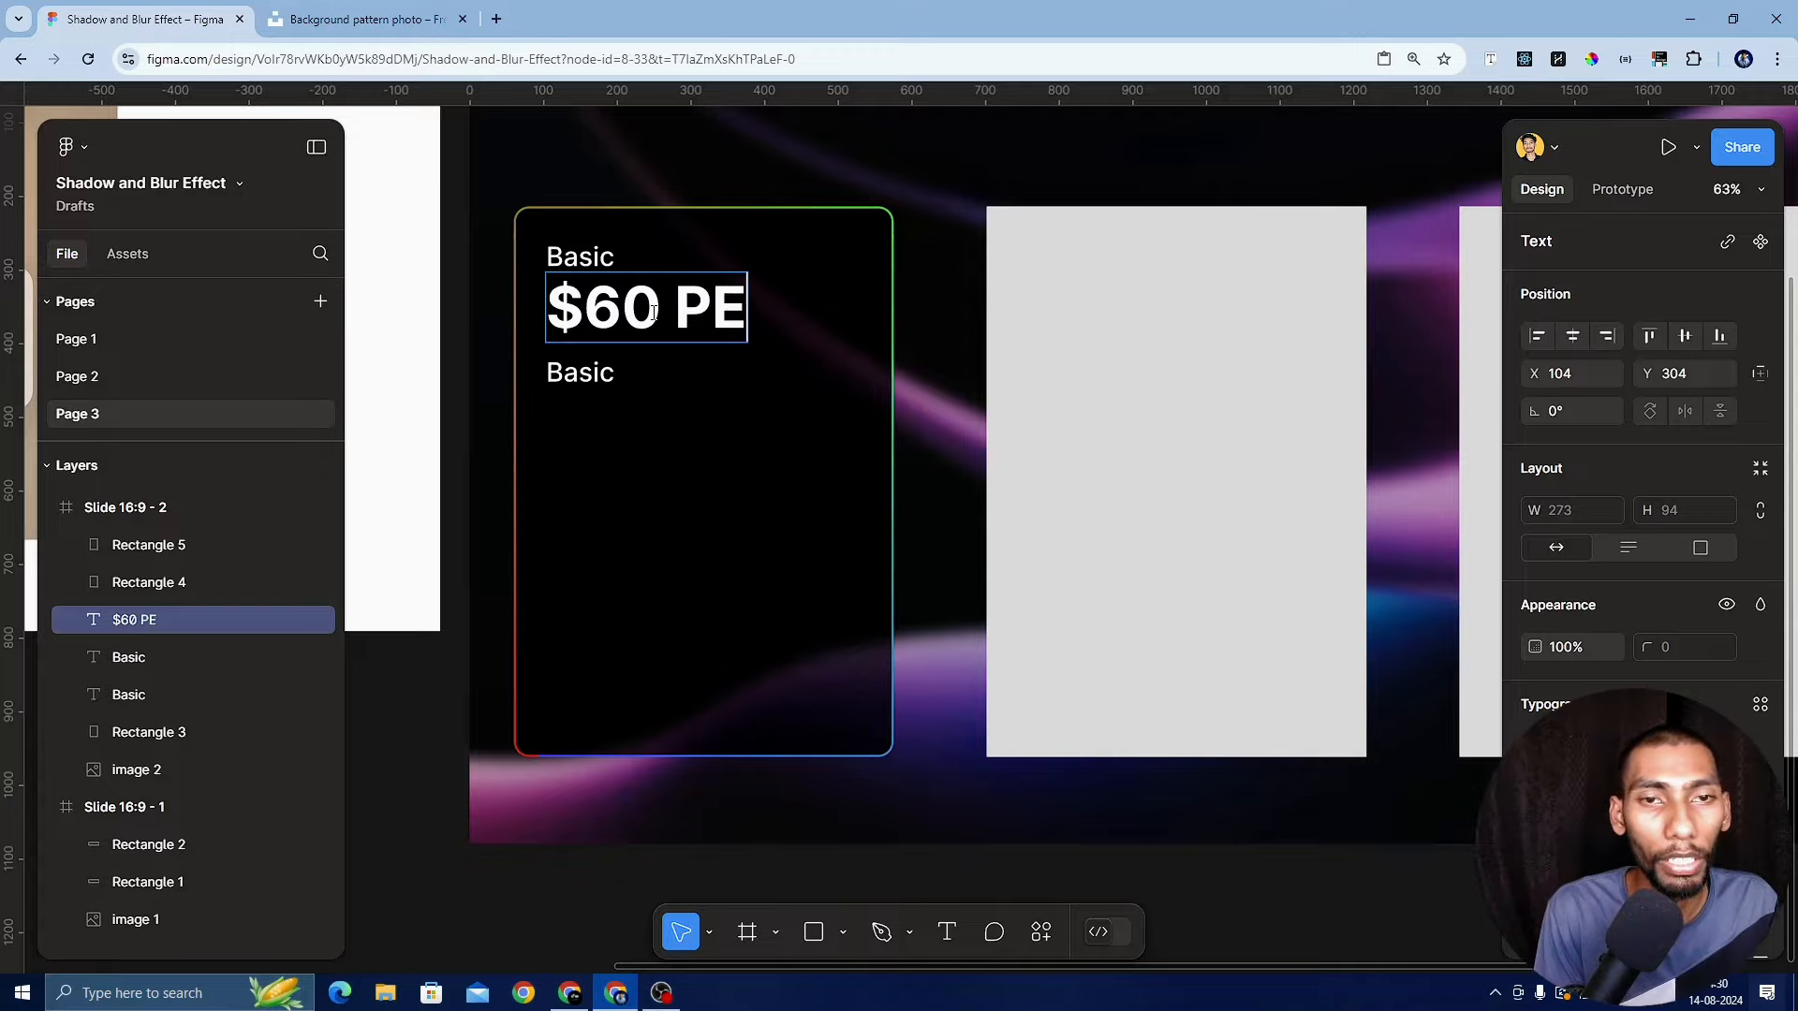
key(BackSpace)
key(BackSpace)
key(BackSpace)
text(pre)
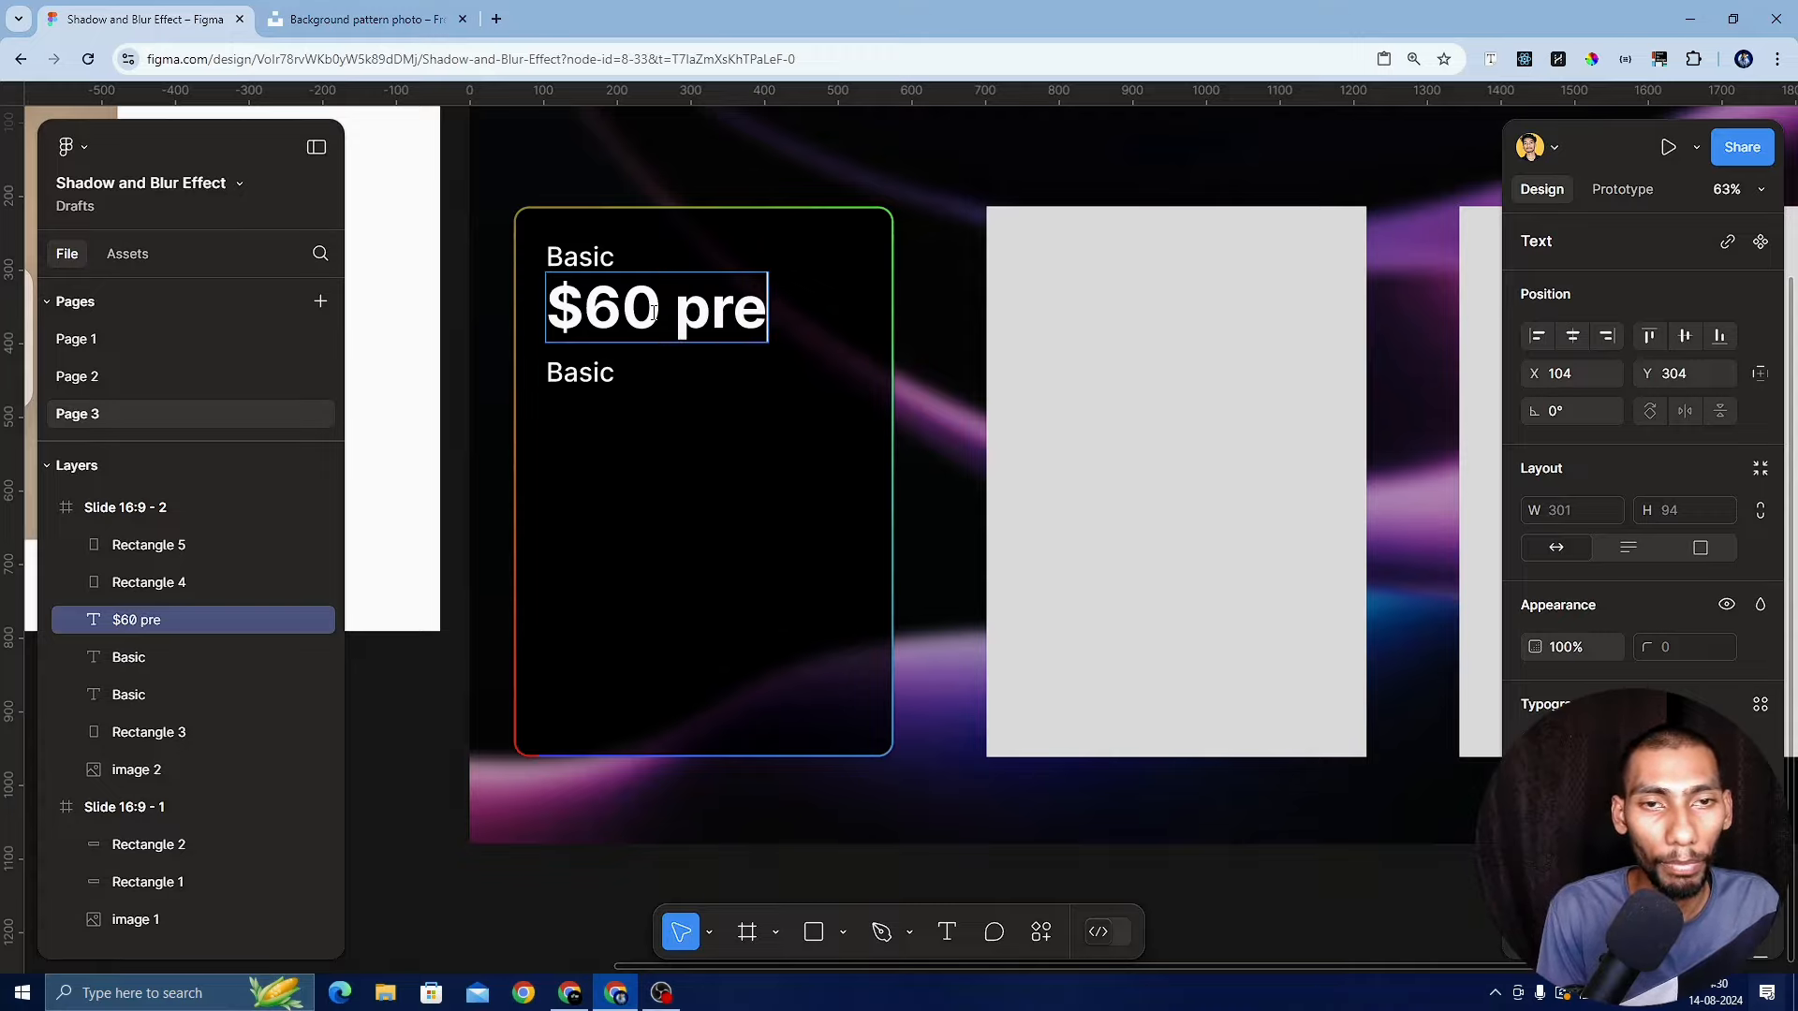
key(BackSpace)
key(BackSpace)
text(er annum)
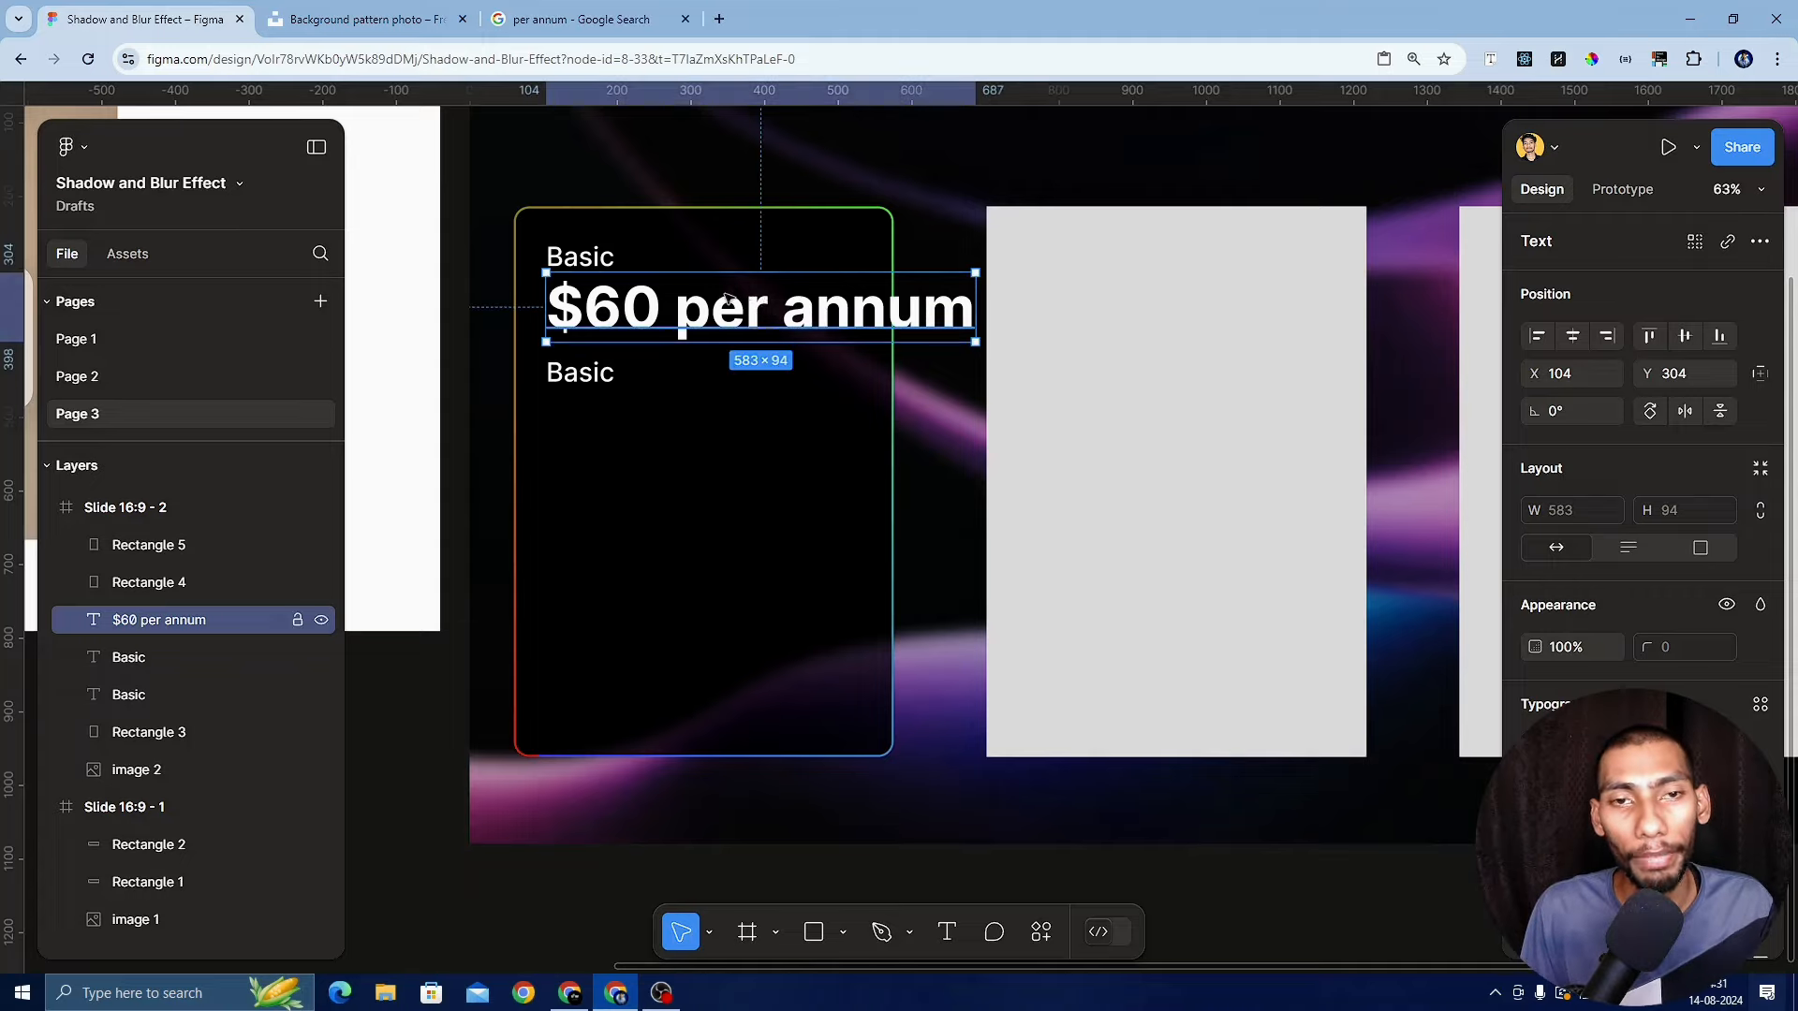
Reduce only the words "per annum" in the price text to font size 25, leaving "$60" large
double_click(706, 307)
click(680, 309)
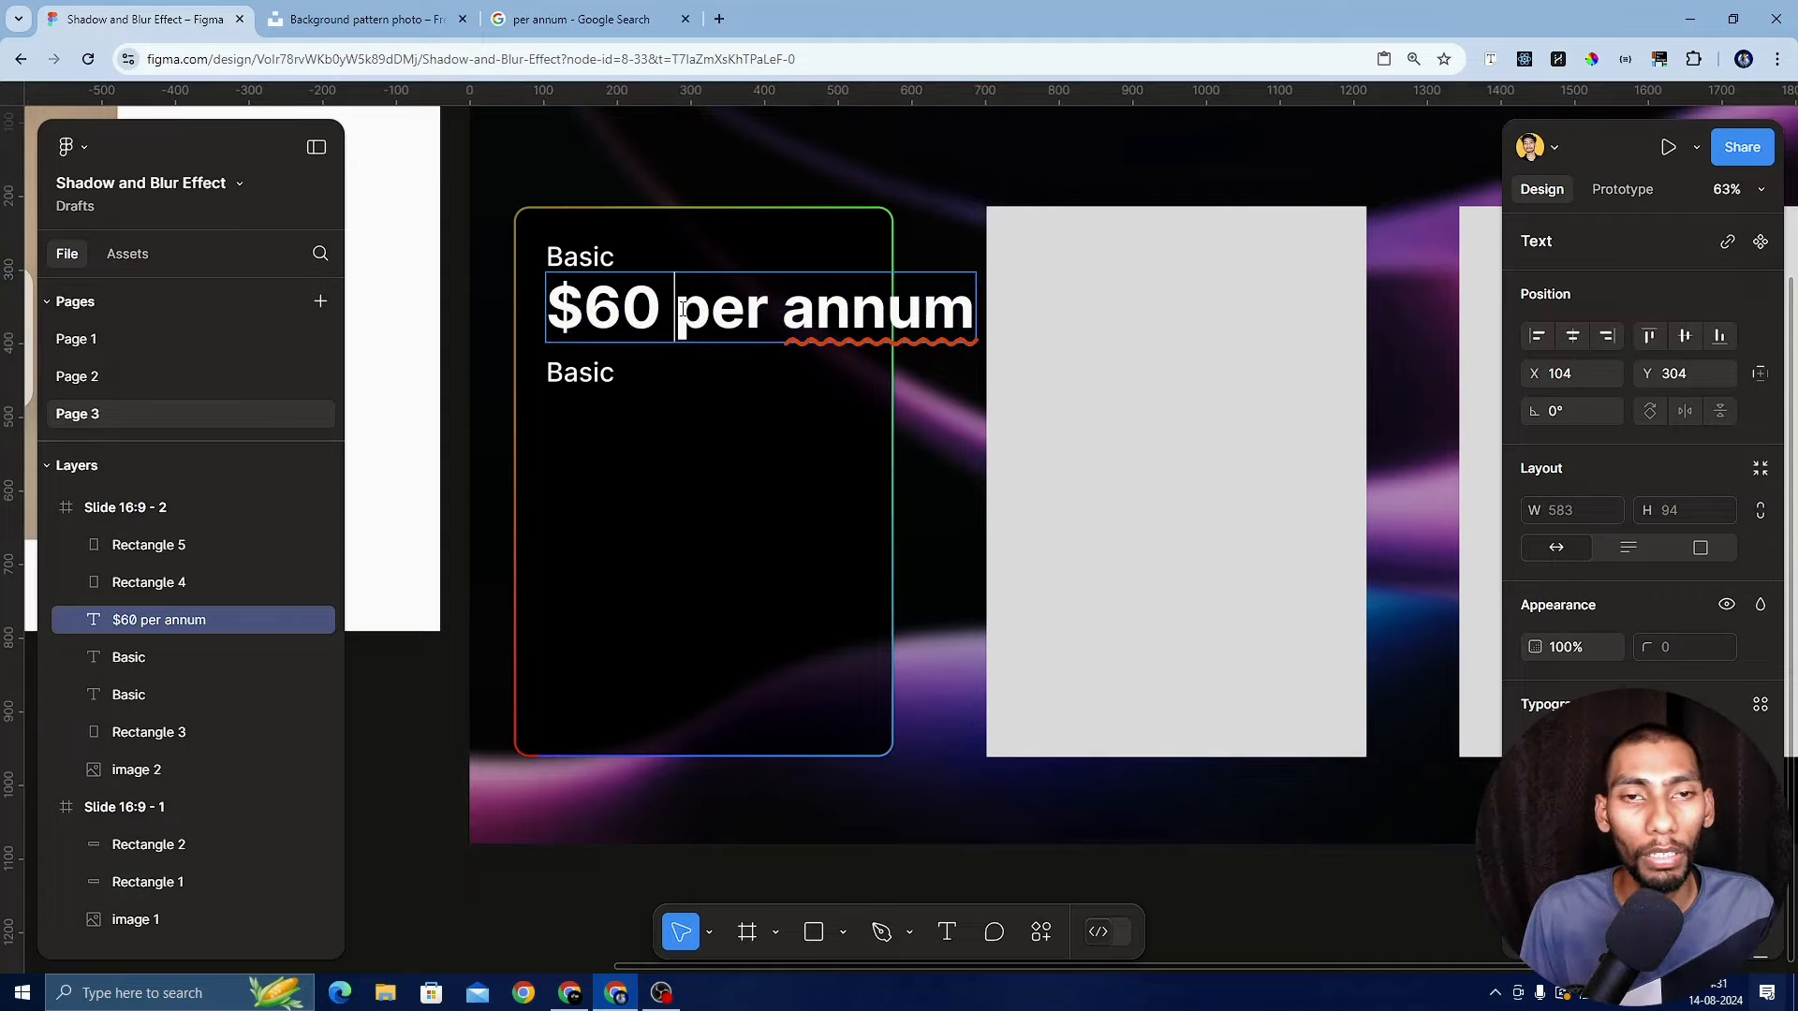
drag(680, 309, 973, 309)
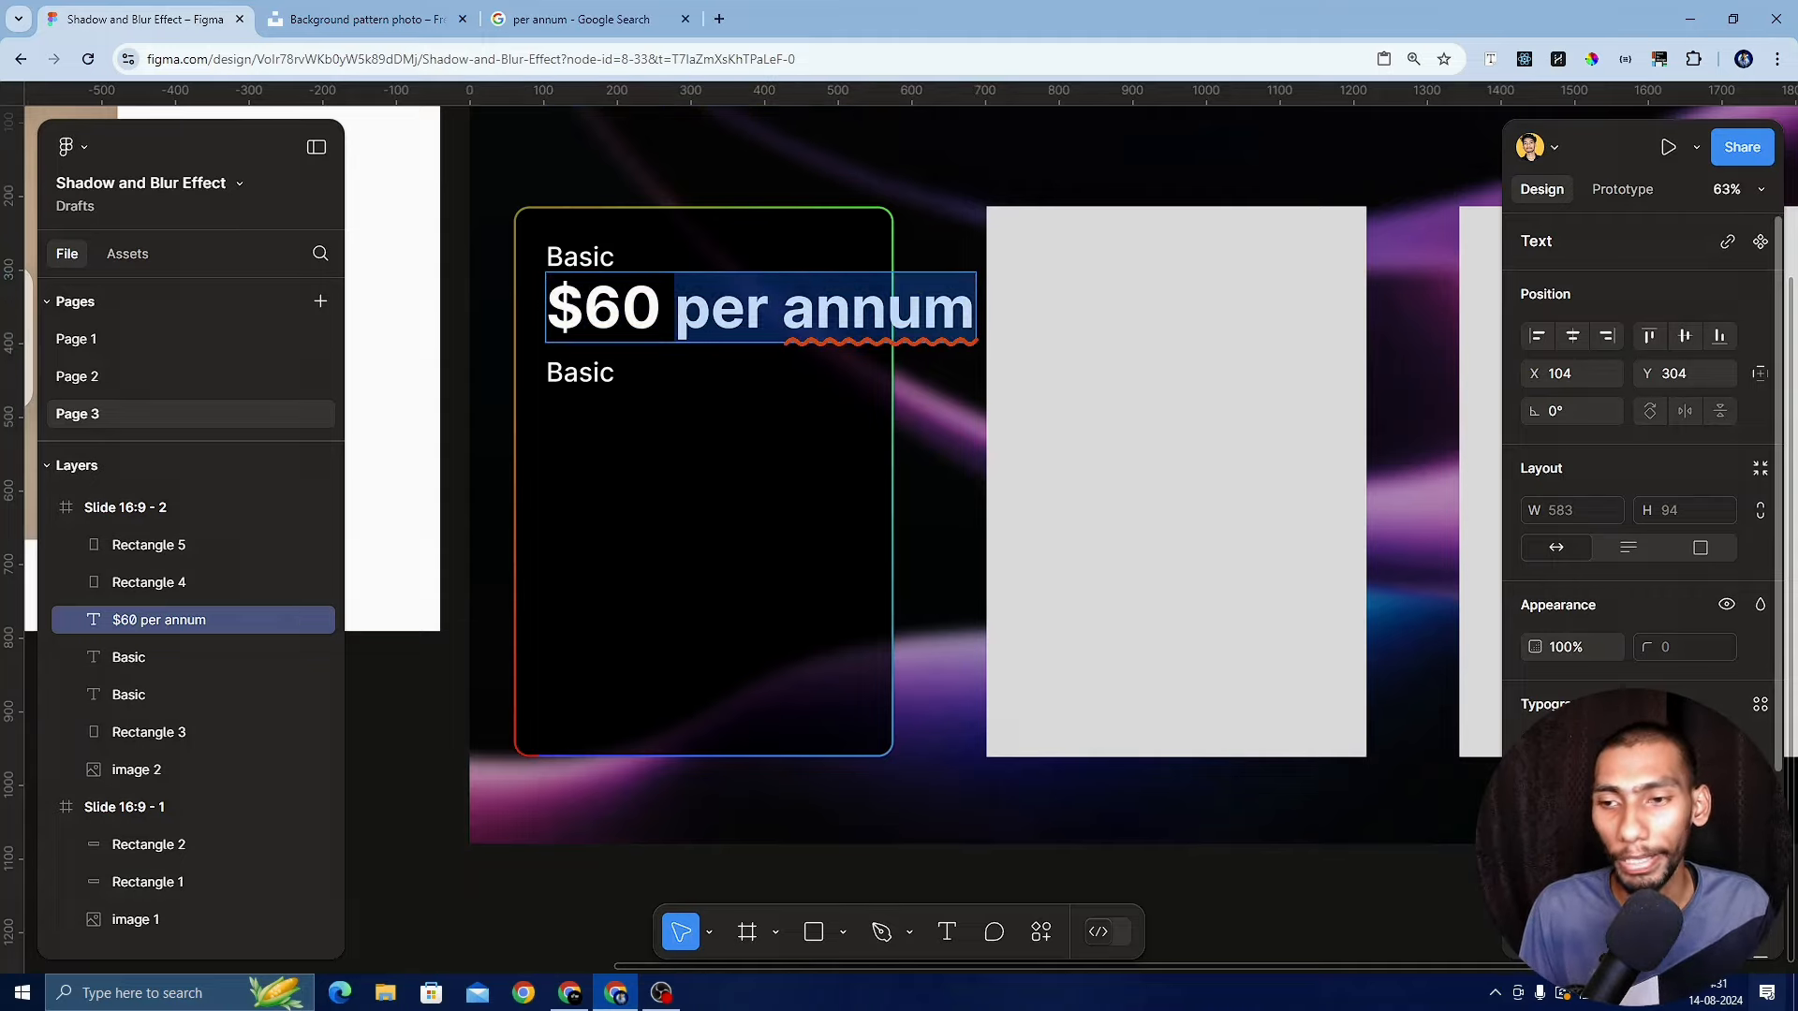
key(ctrl+shift+comma)
key(ctrl+shift+comma)
key(ctrl+shift+comma)
key(ctrl+shift+comma)
key(ctrl+shift+comma)
key(ctrl+shift+comma)
key(ctrl+shift+comma)
key(ctrl+shift+comma)
key(ctrl+shift+comma)
key(ctrl+shift+comma)
key(ctrl+shift+comma)
key(ctrl+shift+comma)
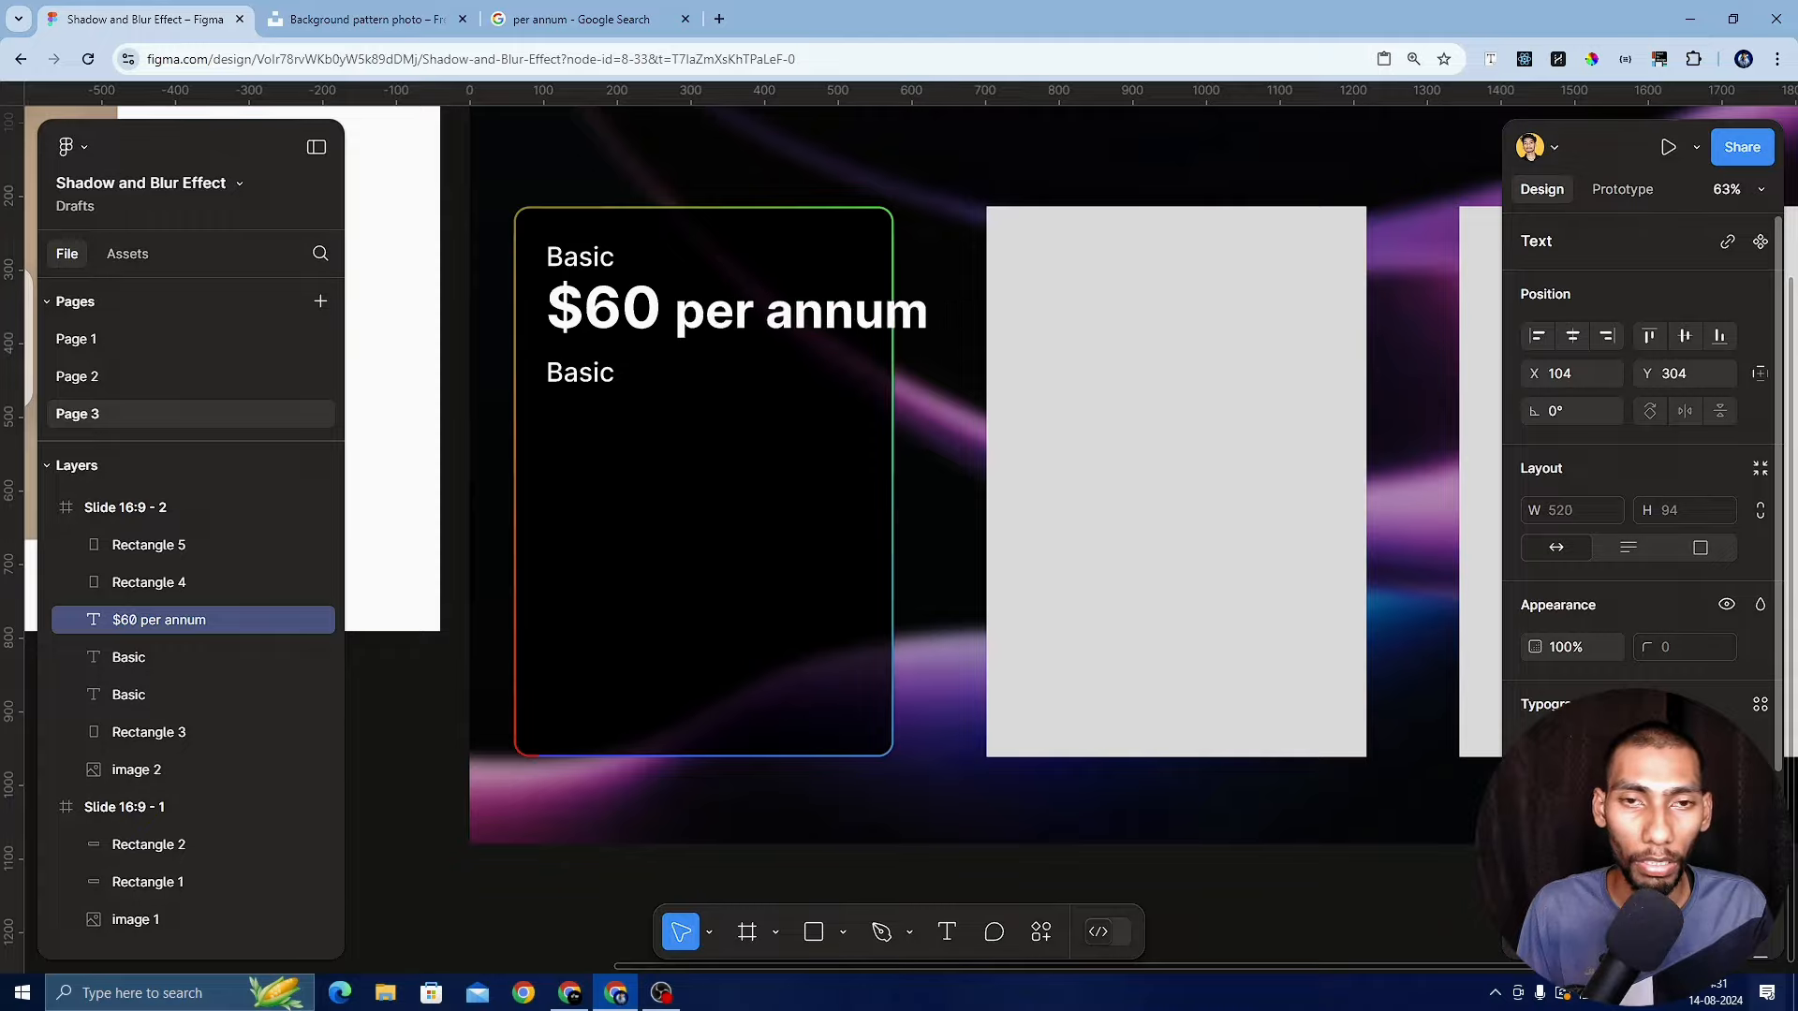
key(ctrl+shift+comma)
key(ctrl+shift+comma)
key(ctrl+shift+comma)
key(ctrl+shift+comma)
key(ctrl+shift+comma)
key(ctrl+shift+comma)
key(ctrl+shift+comma)
key(ctrl+shift+comma)
key(ctrl+shift+comma)
key(ctrl+shift+comma)
key(ctrl+shift+comma)
key(ctrl+shift+comma)
key(ctrl+shift+comma)
key(ctrl+shift+comma)
key(ctrl+shift+comma)
key(ctrl+shift+comma)
key(ctrl+shift+comma)
key(ctrl+shift+comma)
key(ctrl+shift+comma)
key(ctrl+shift+comma)
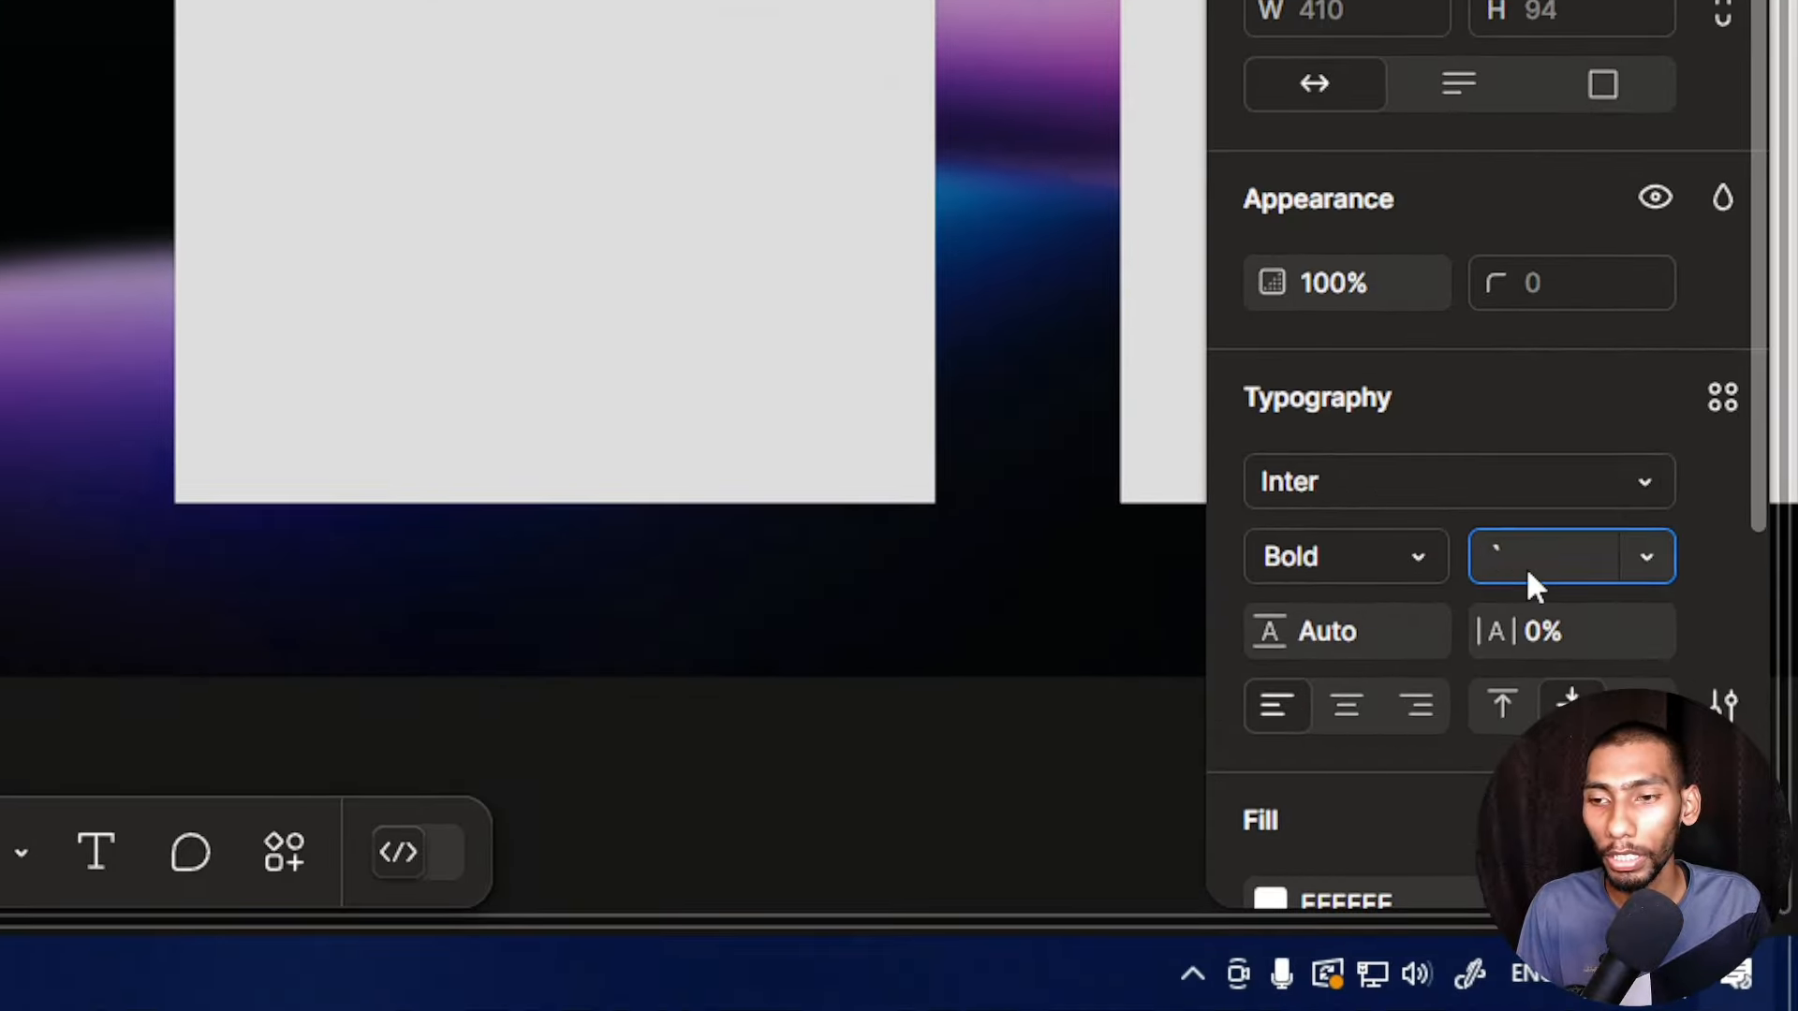
text(44)
key(Return)
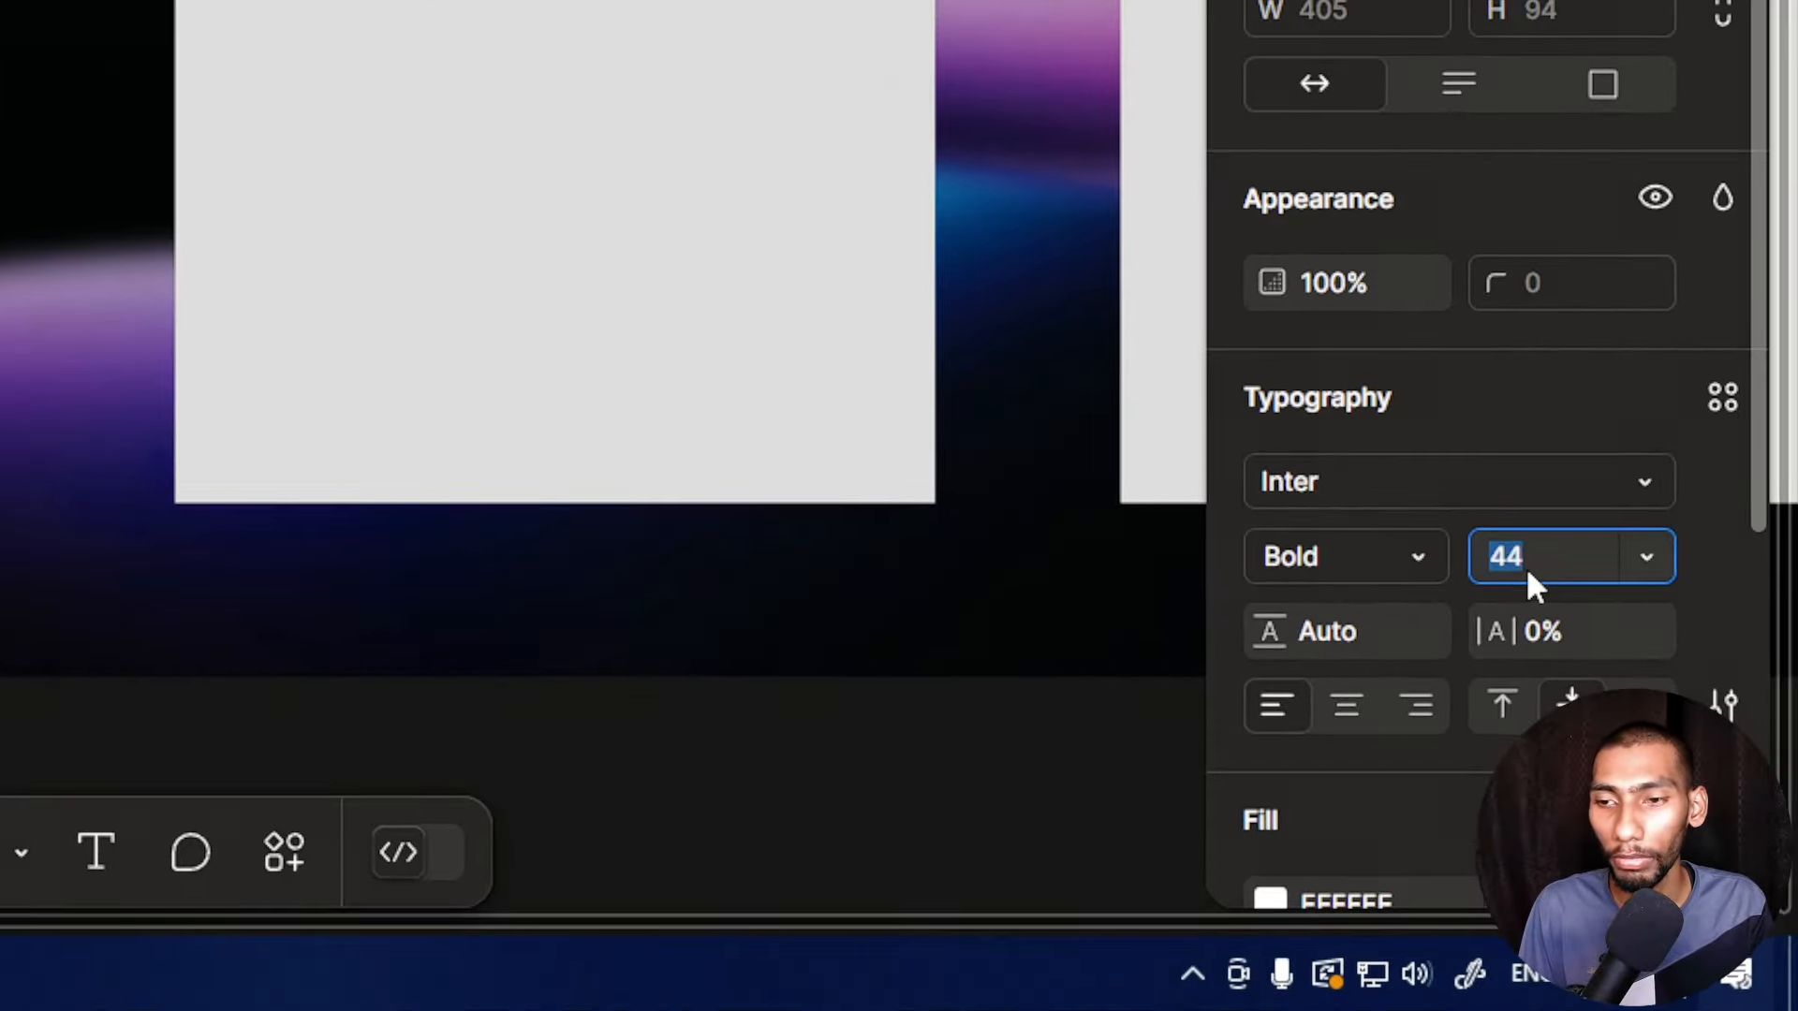
key(Down)
key(Down)
key(Down)
key(Down)
key(Down)
key(Down)
key(Down)
key(Down)
key(Down)
key(Down)
key(Down)
key(Down)
key(Down)
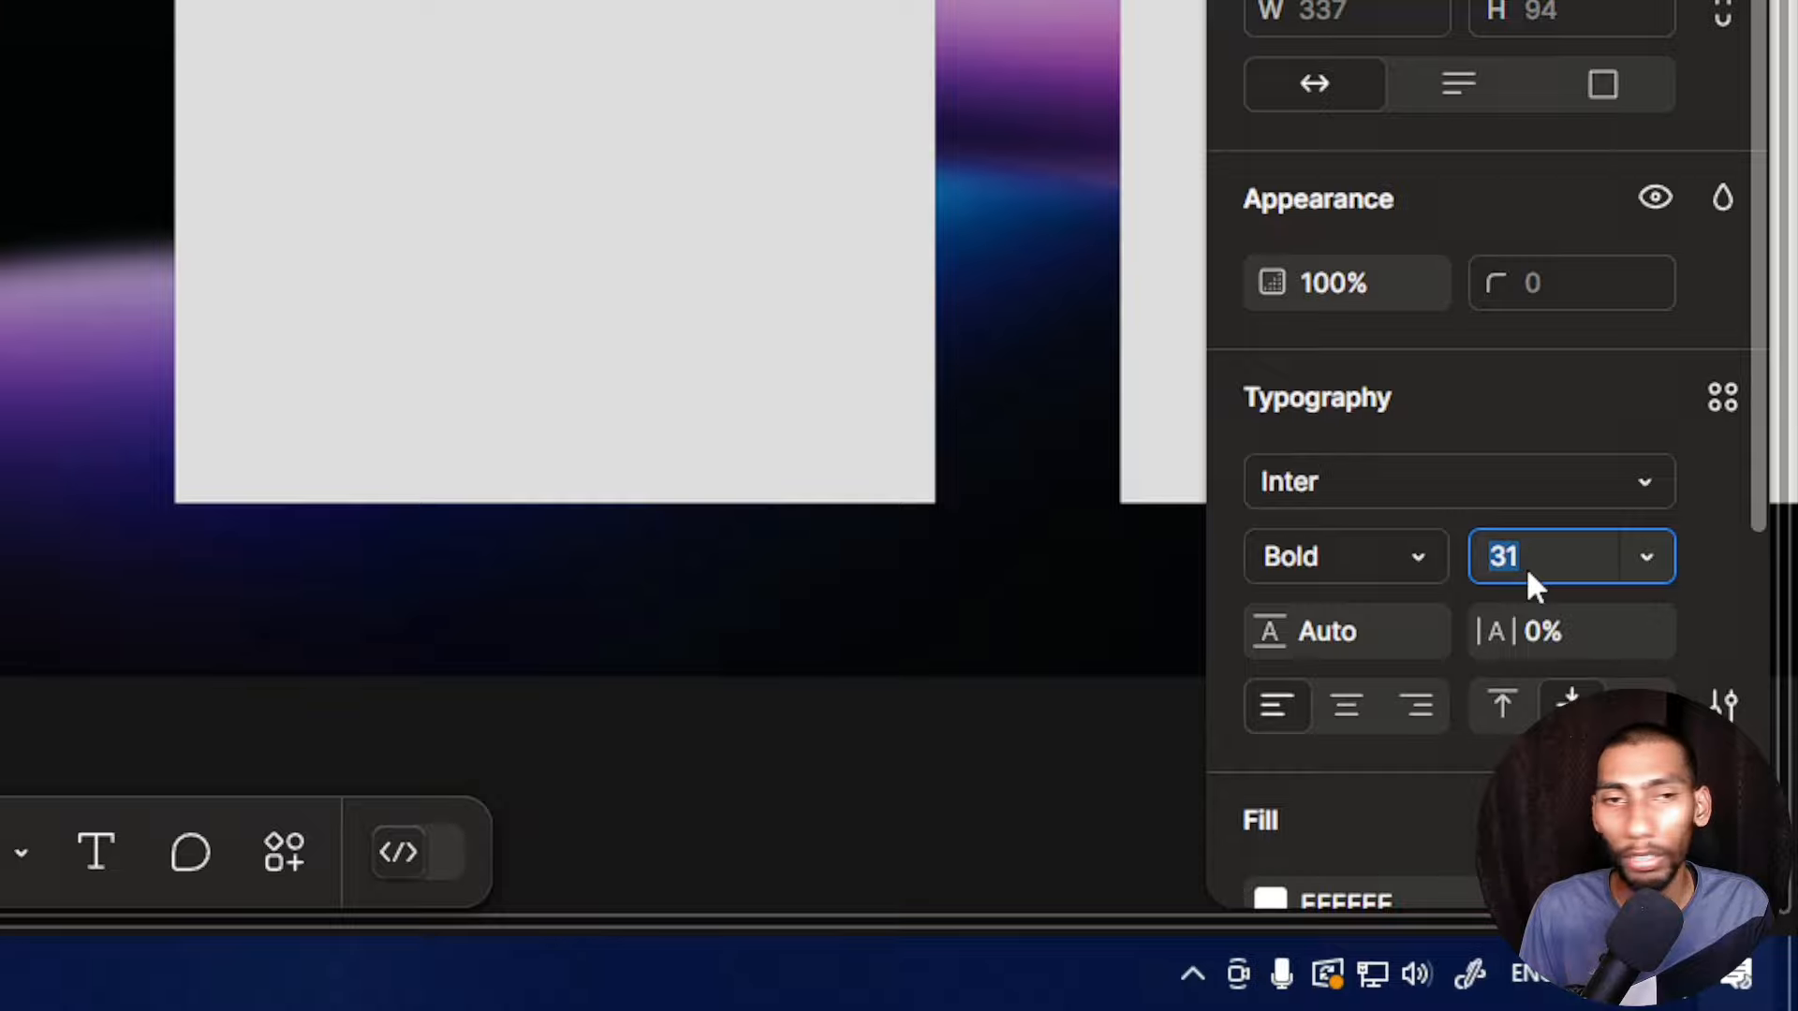
key(Down)
key(Down)
key(Down)
key(Down)
key(Down)
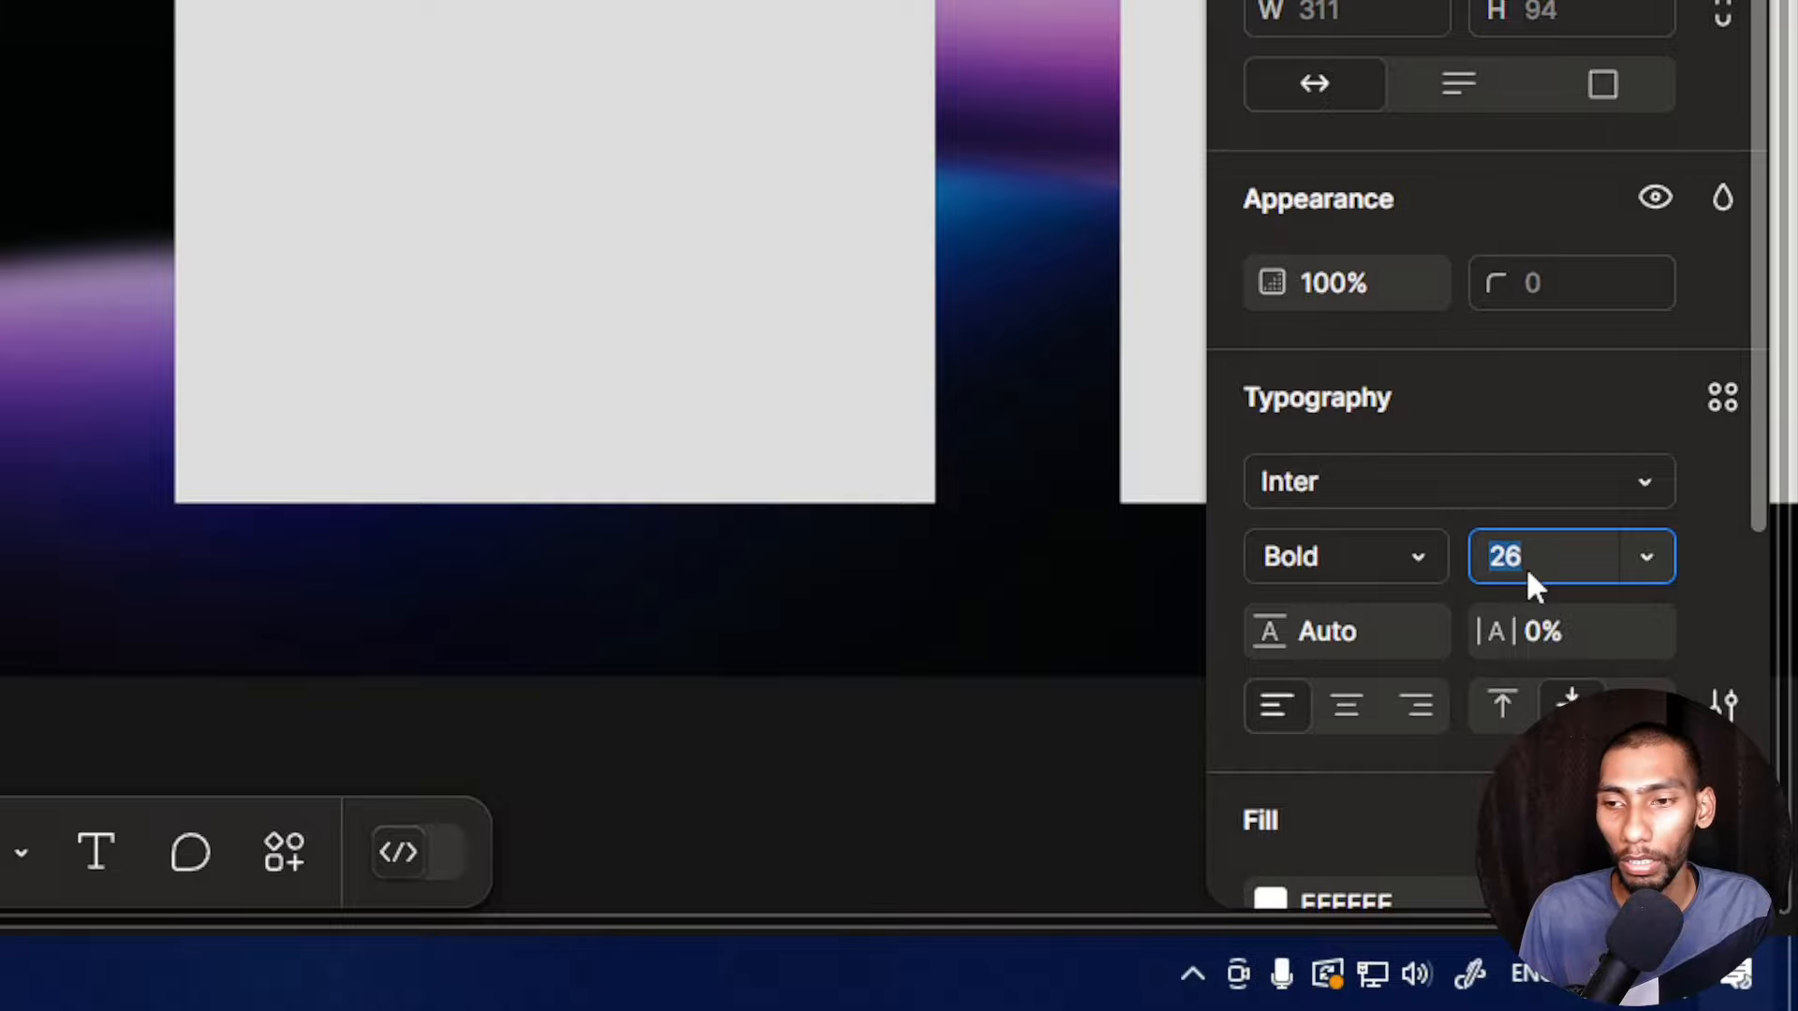
key(Up)
key(Down)
key(Down)
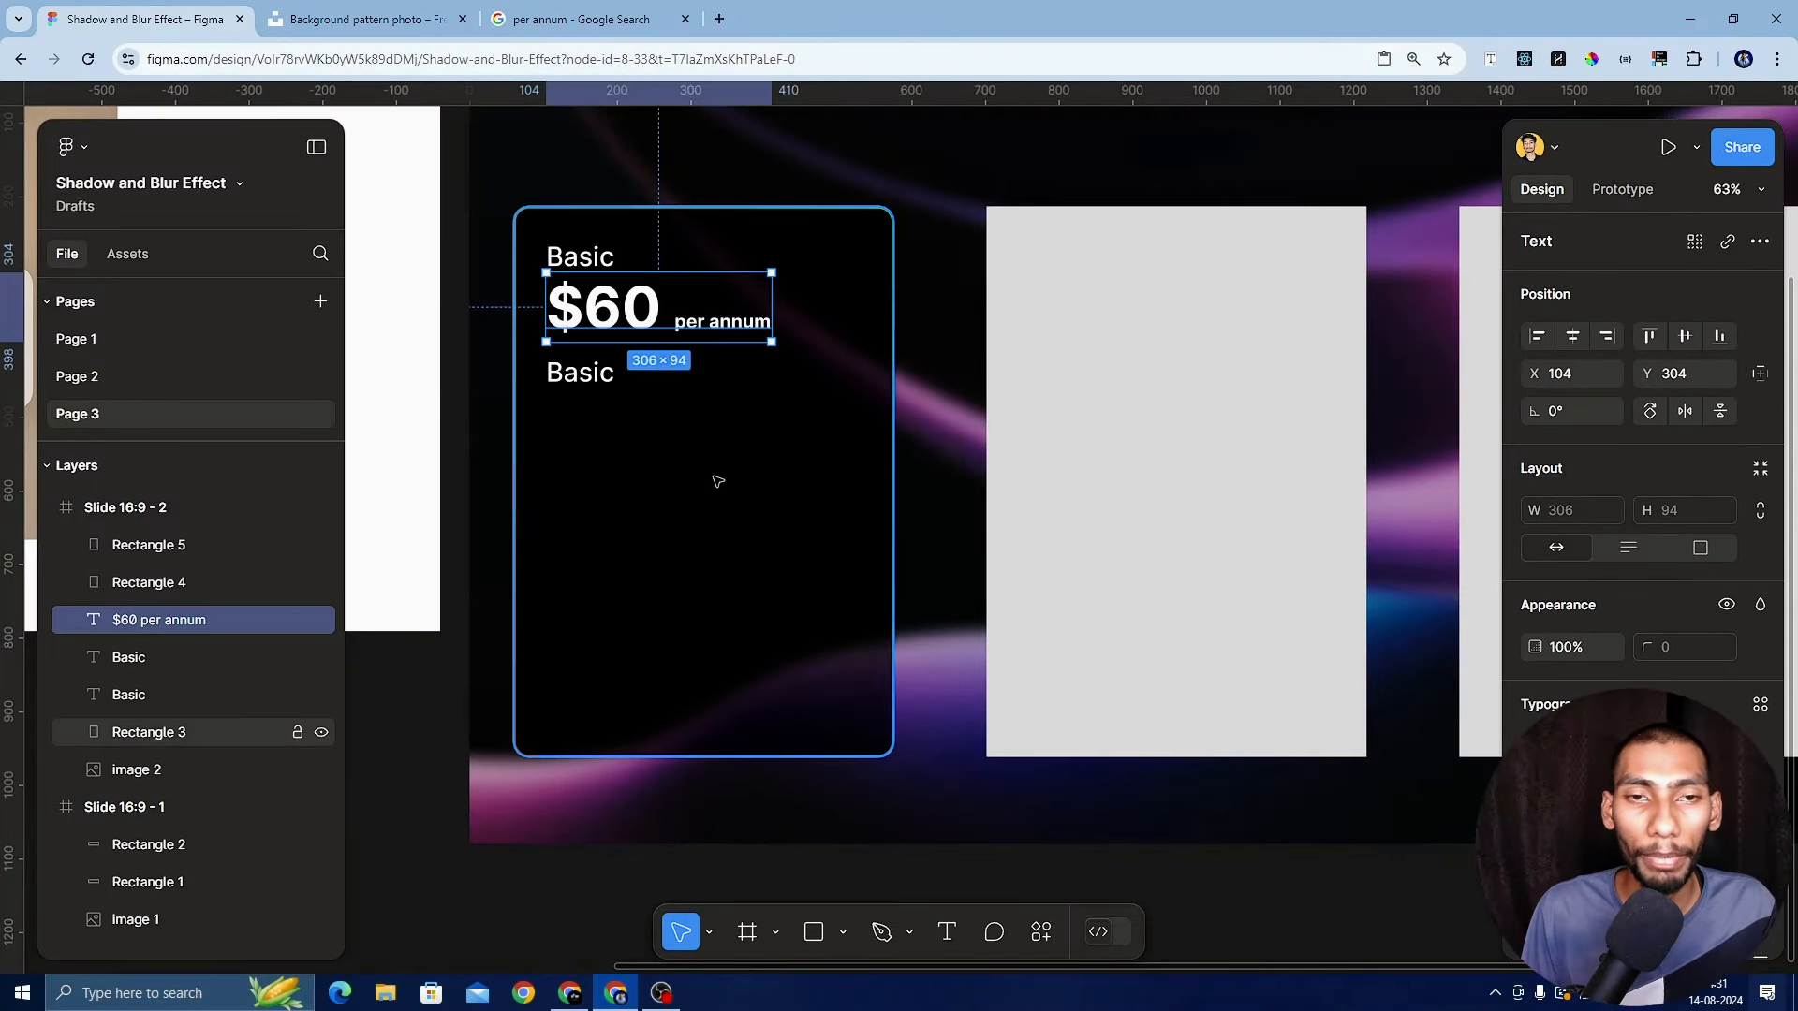
click(538, 273)
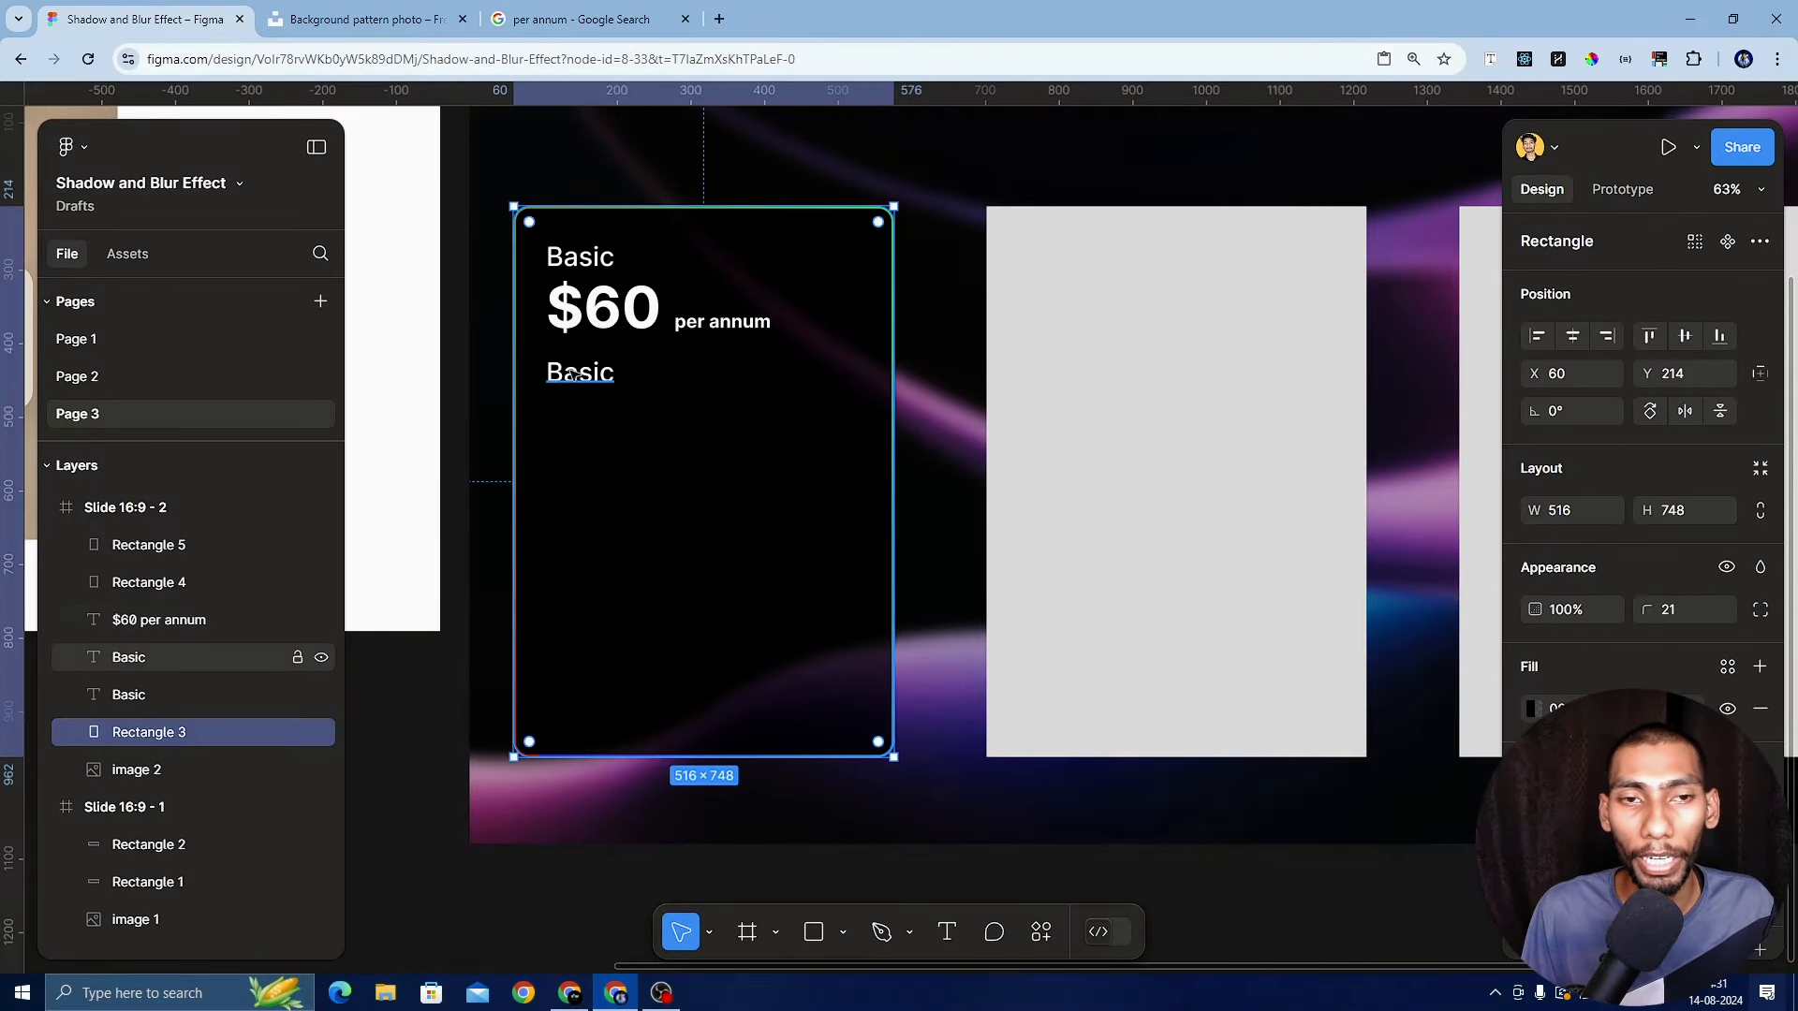